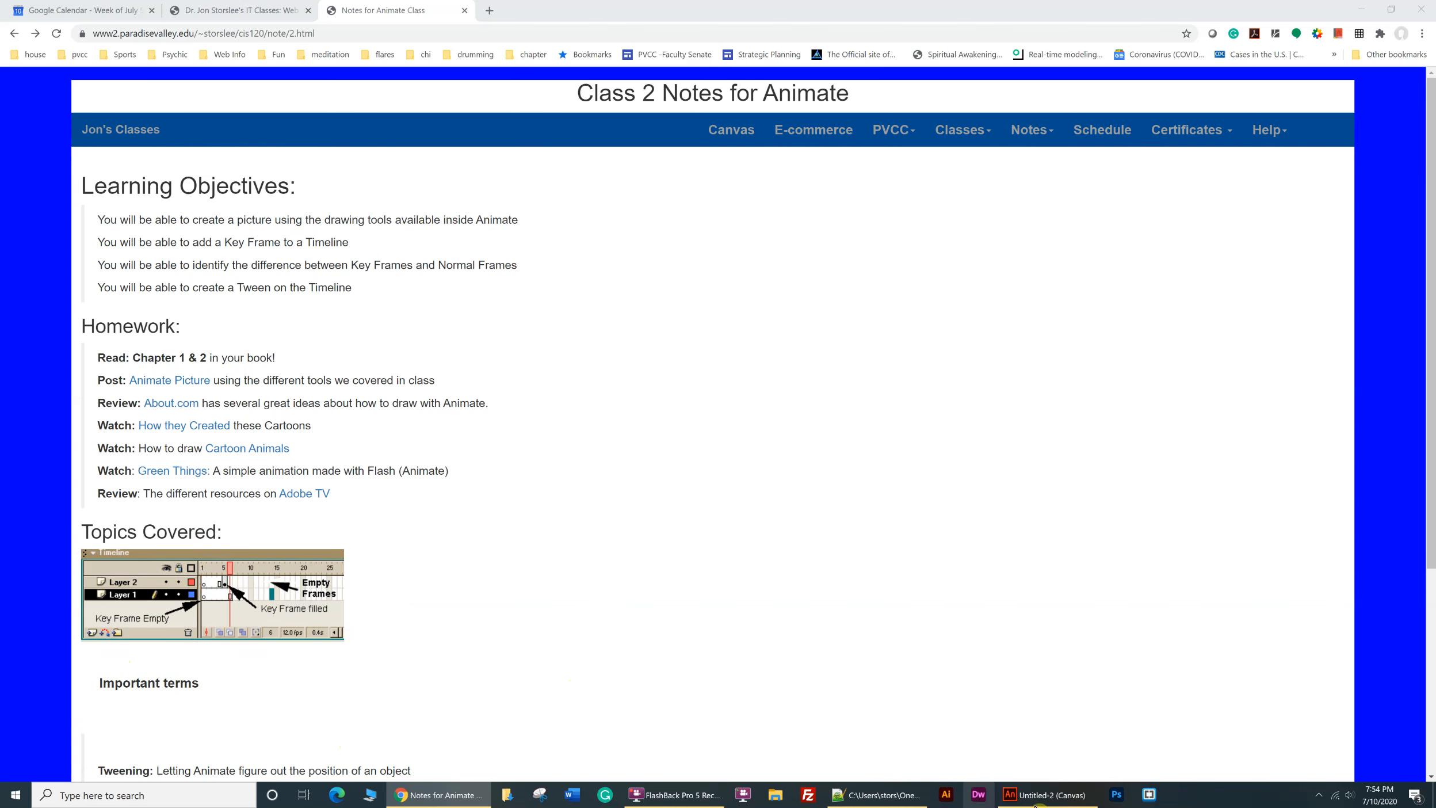
- Switch to Adobe Animate and look over the new-document presets without creating a document
left_click(1054, 799)
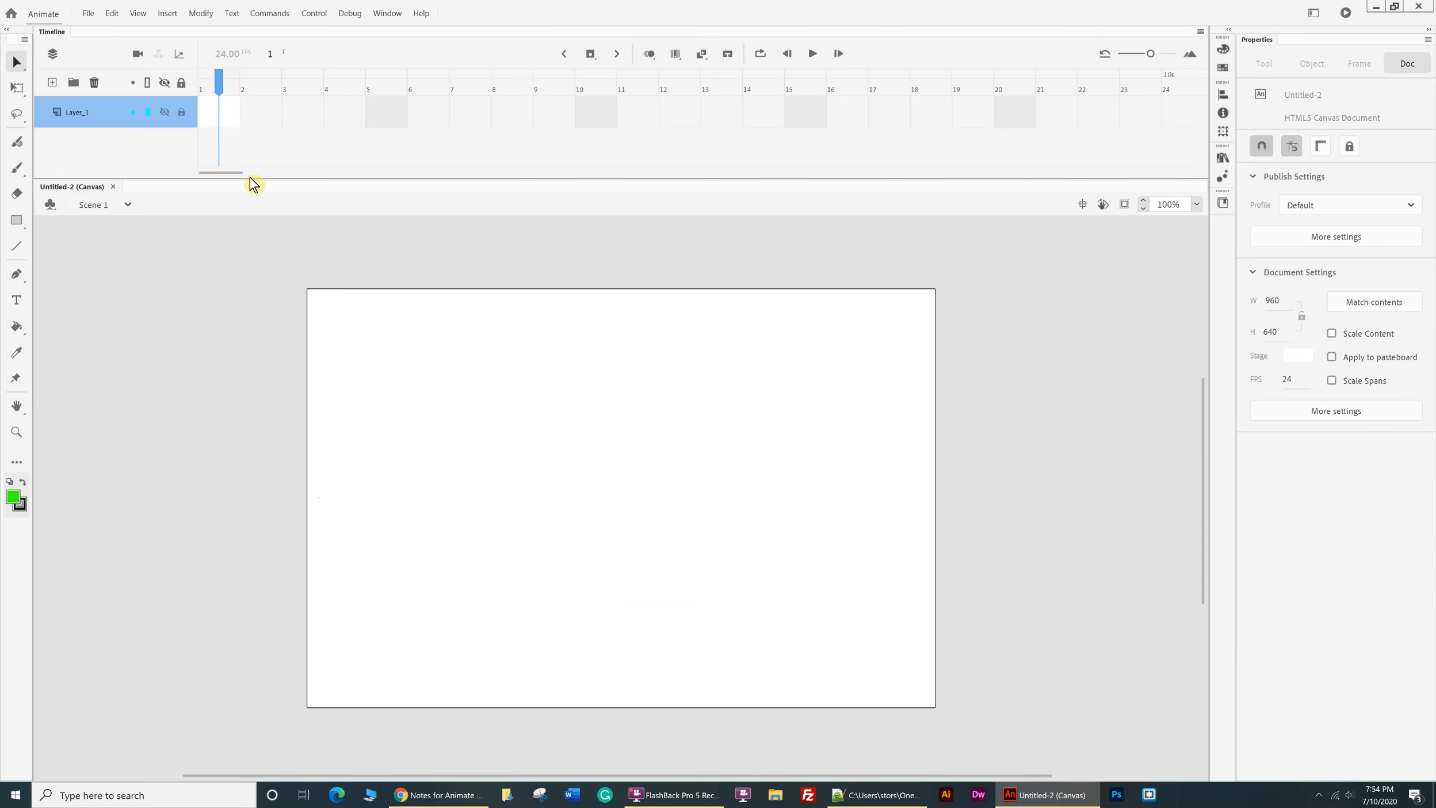
left_click(88, 14)
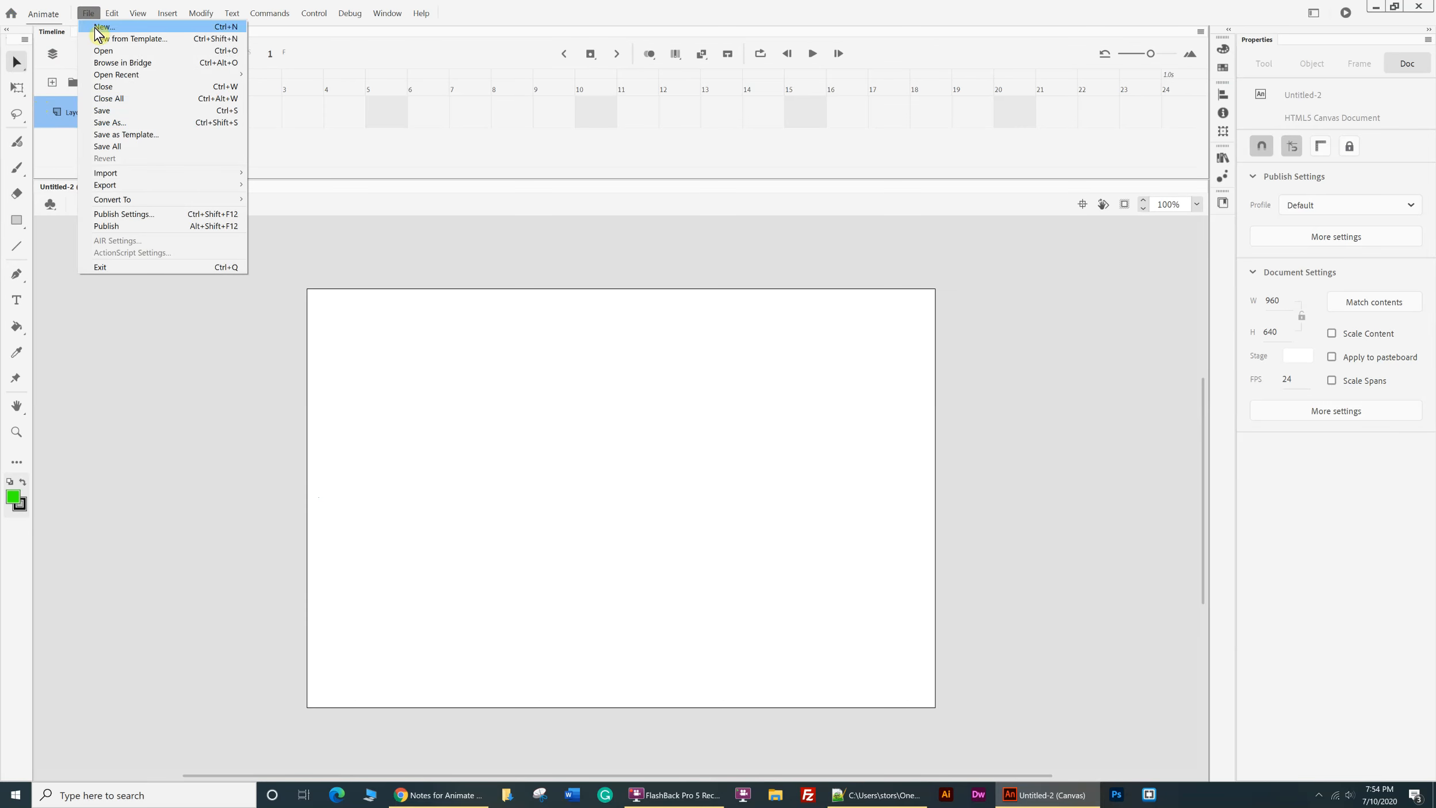
left_click(95, 27)
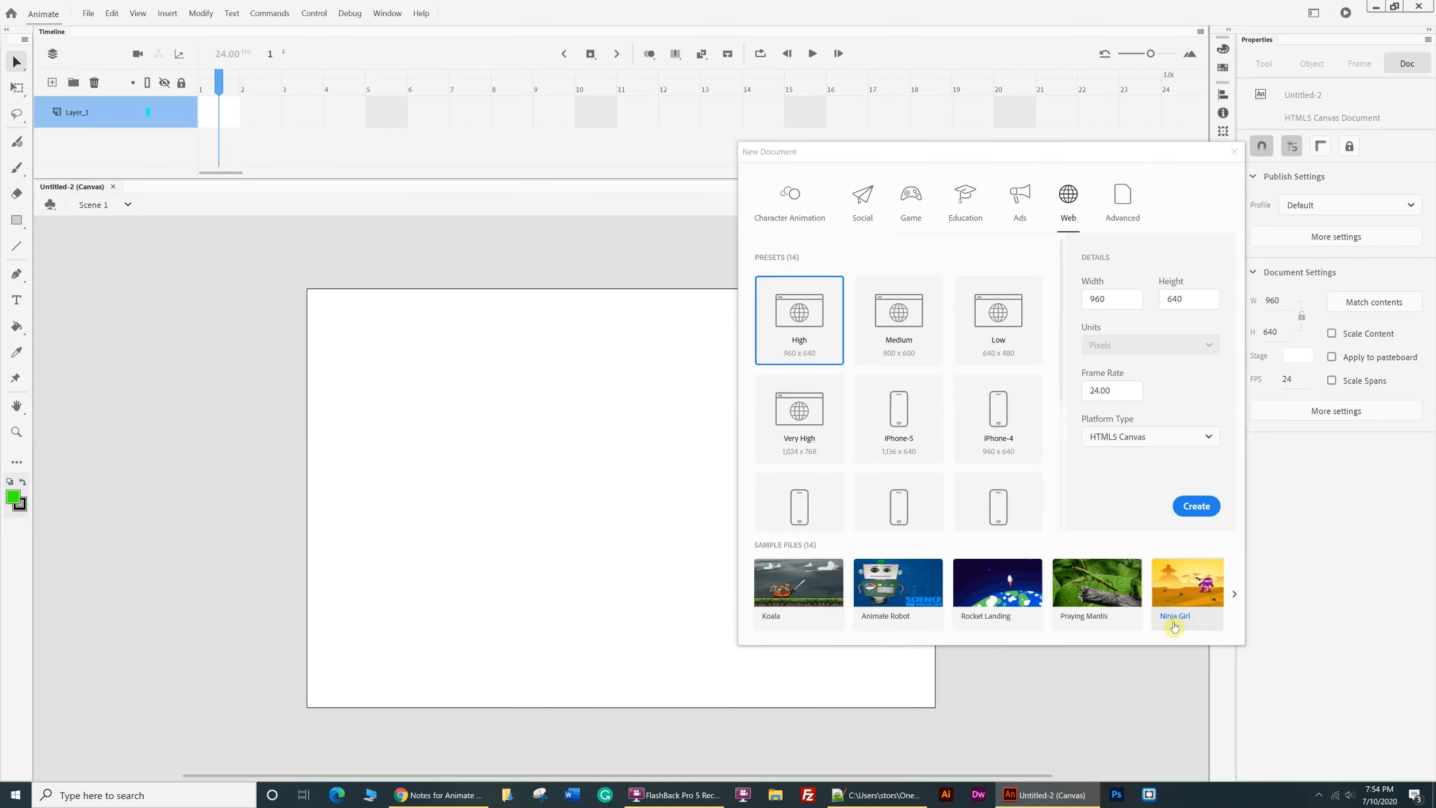
left_click(1235, 151)
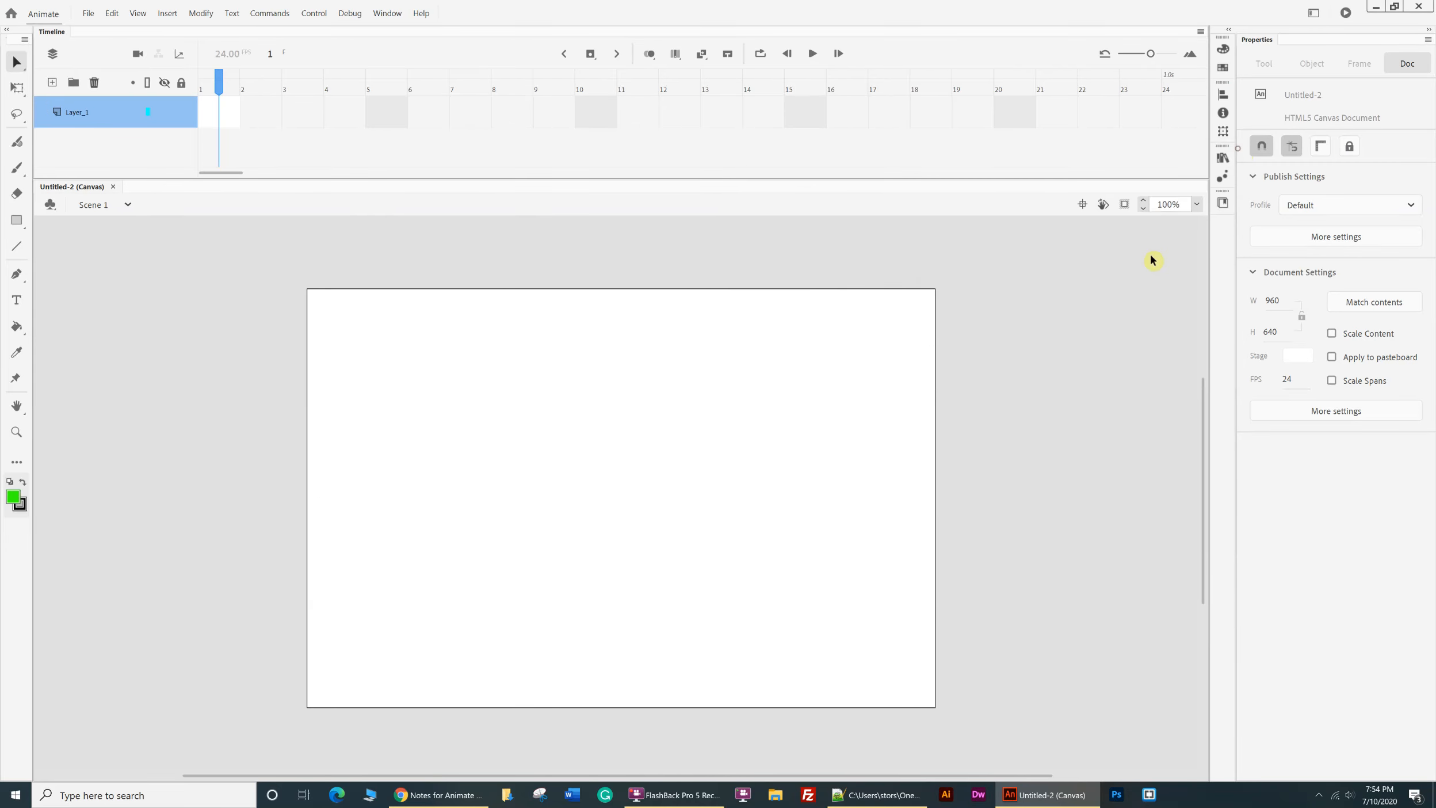
- Draw a rectangle with a darker green fill and black outline across the stage's lower part, extending beyond both sides and below it
scroll(1035, 370, "down", 5)
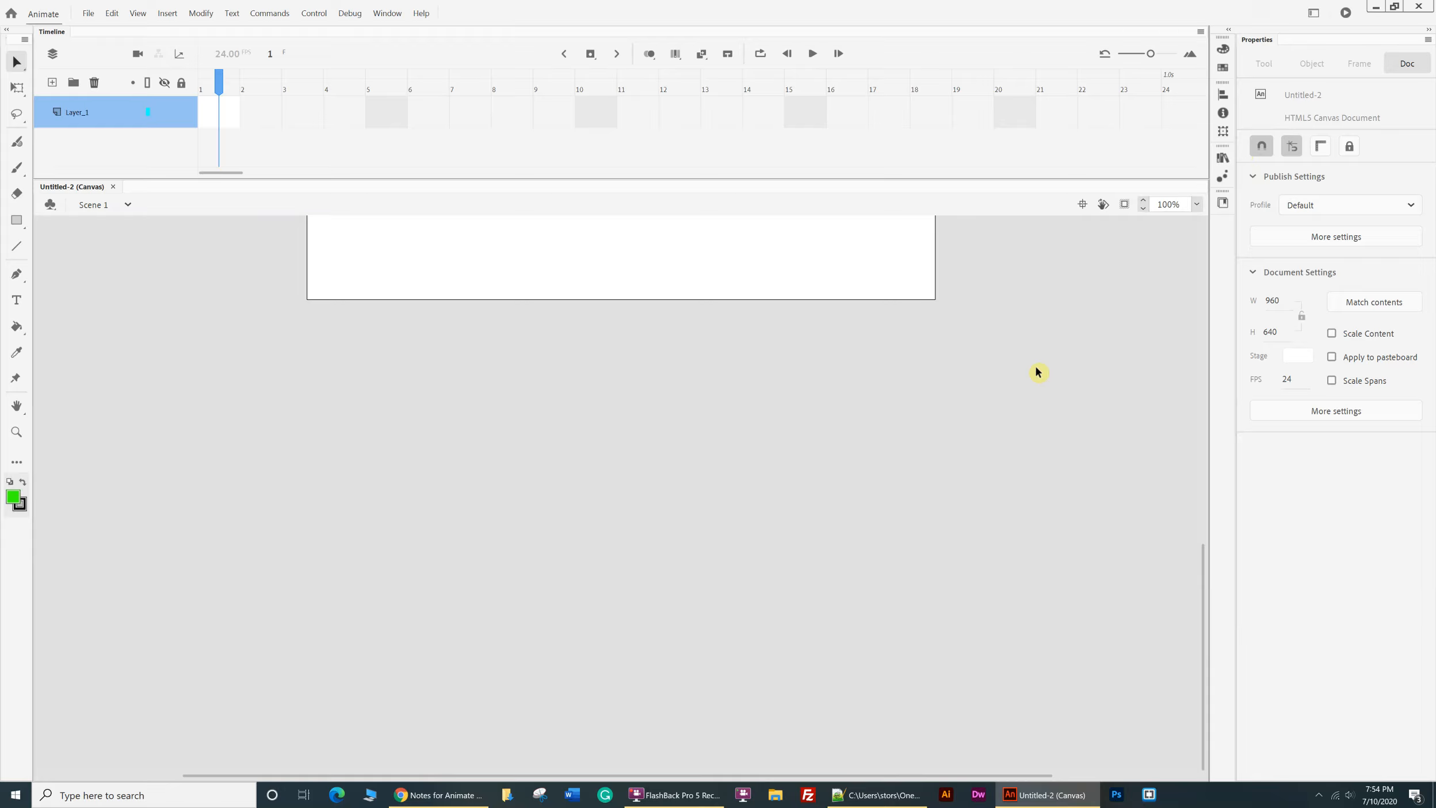
left_click(1083, 206)
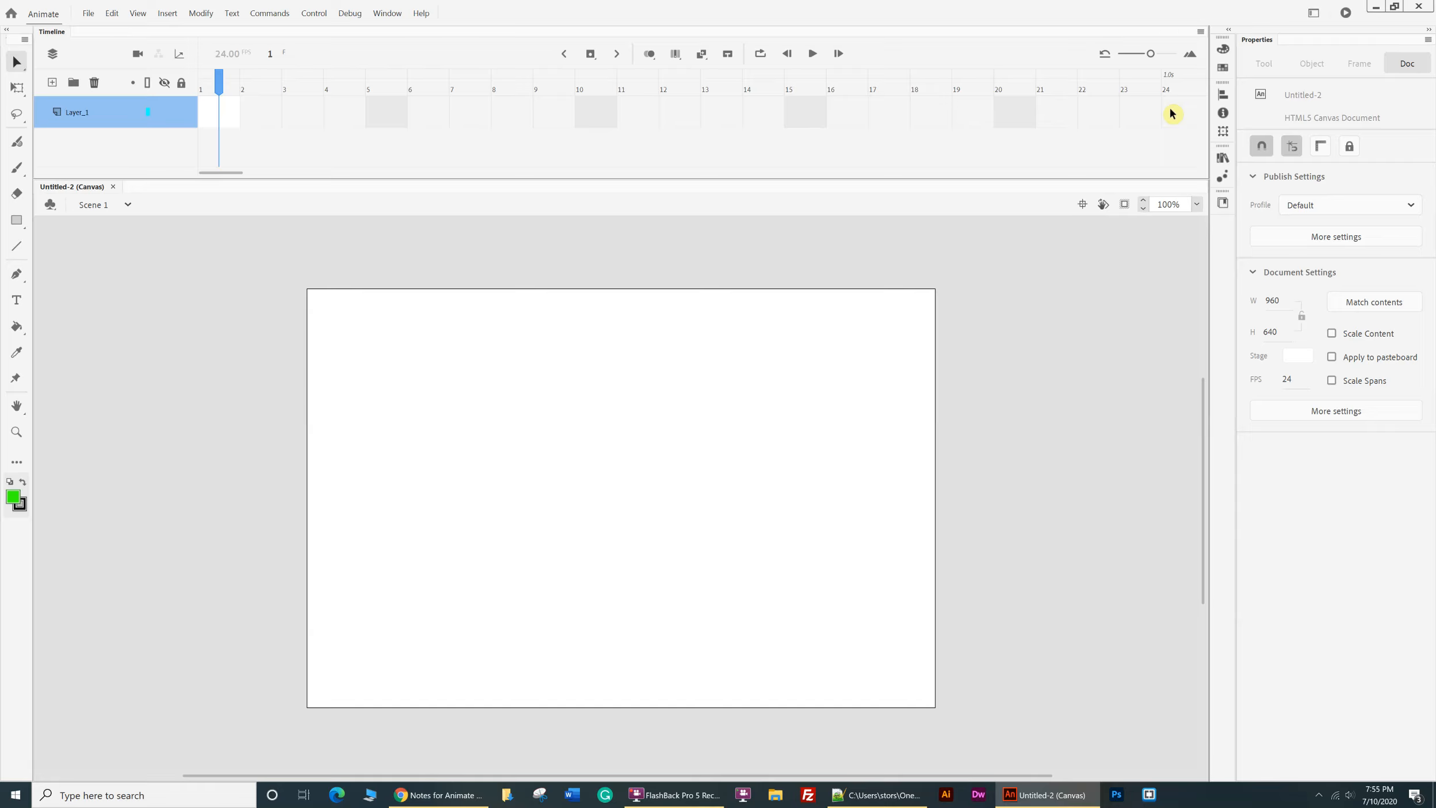
left_click(17, 221)
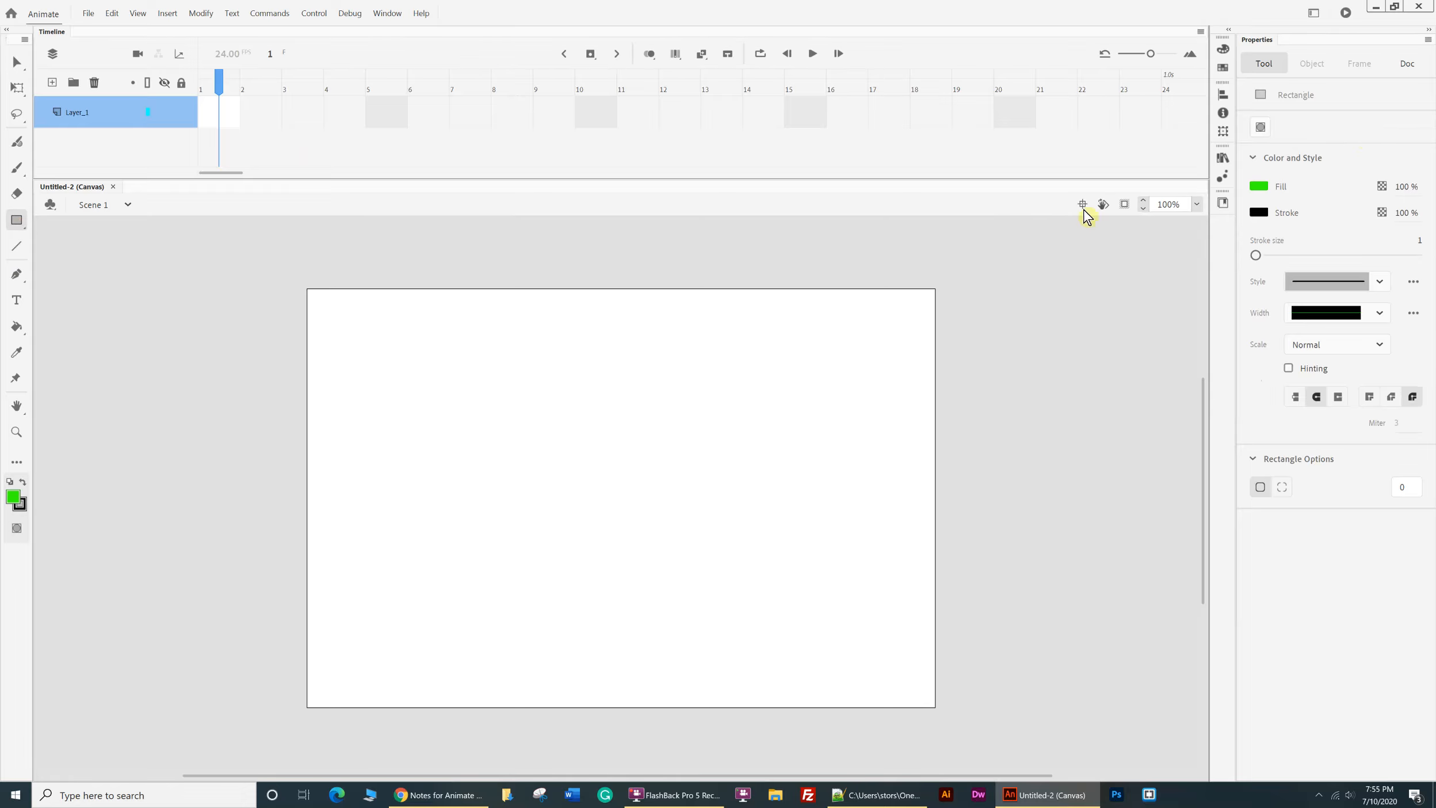
left_click(1262, 188)
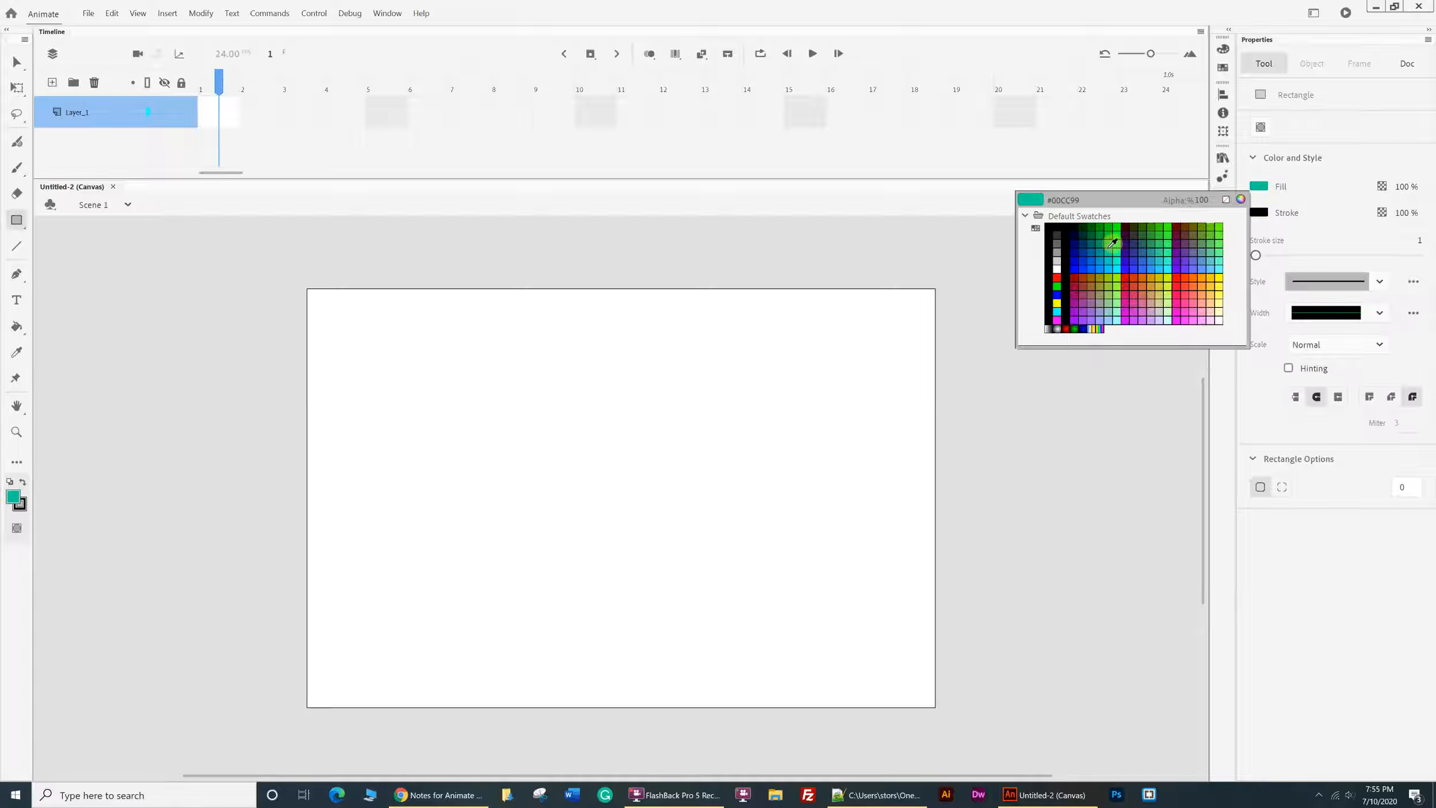
left_click(1221, 226)
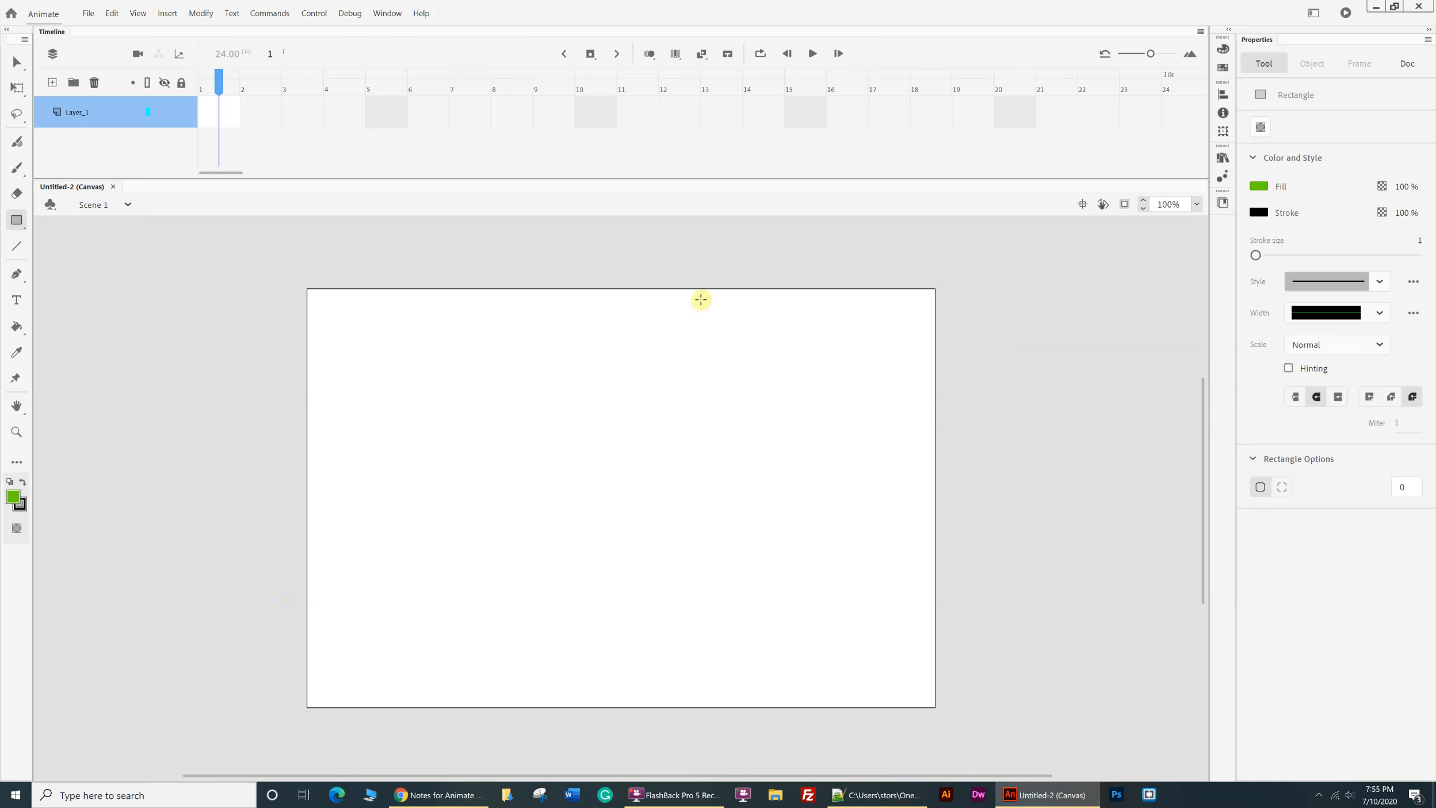
mouse_move(280, 608)
left_mouse_down()
mouse_move(319, 729)
mouse_move(837, 712)
mouse_move(976, 733)
left_mouse_up()
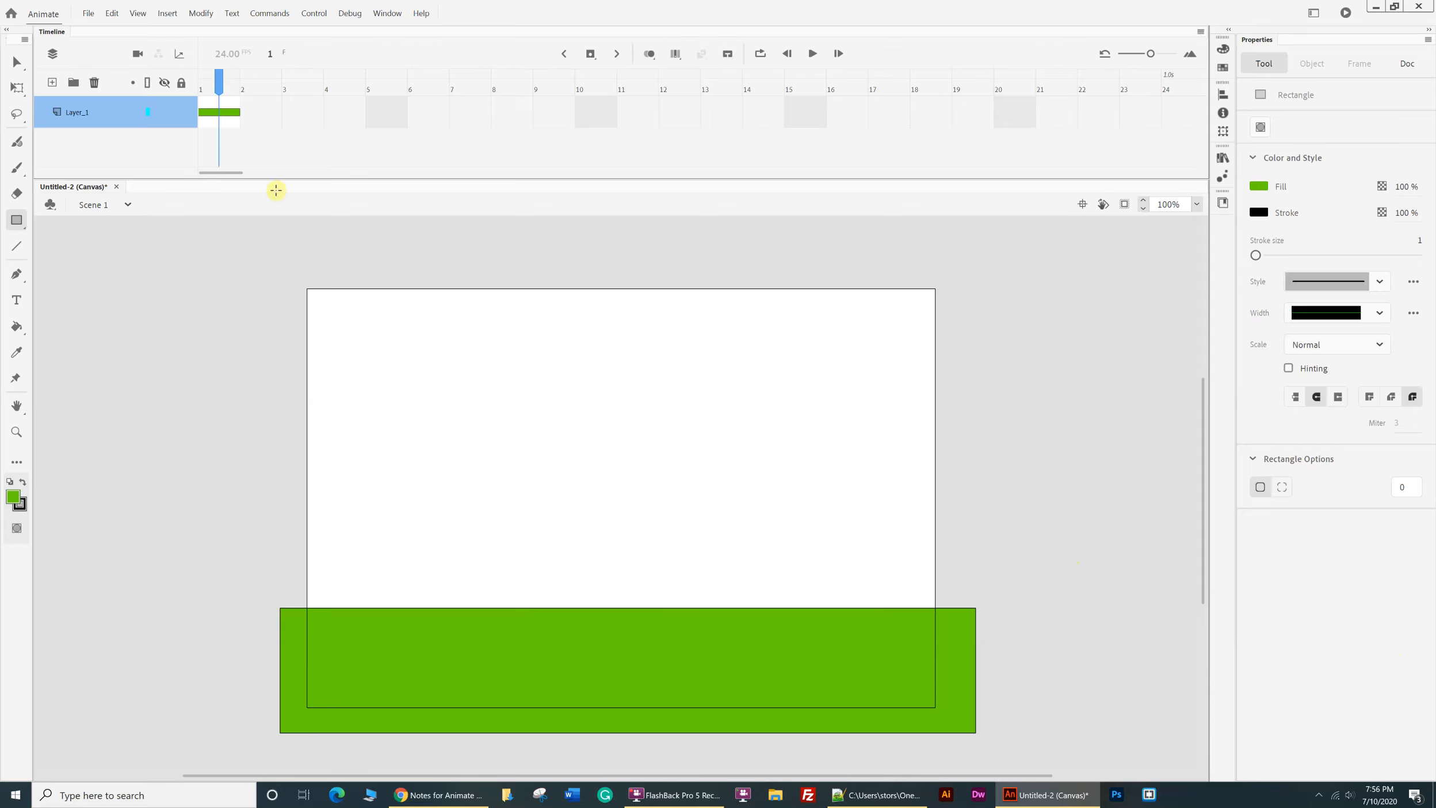
- Bend the green rectangle's upper edge into a hill curve and pull its upper-right corner down and inward
left_click(12, 64)
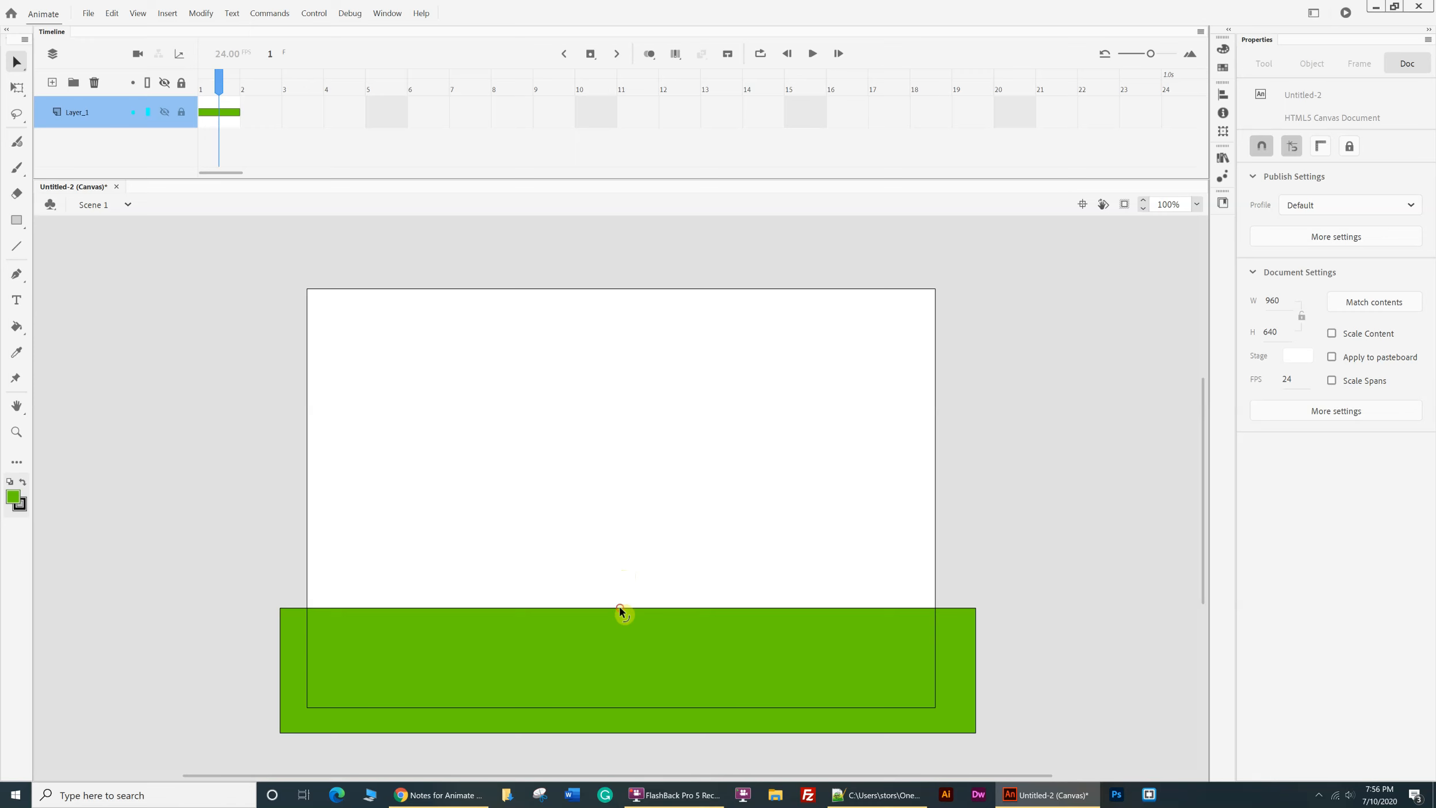
left_click_drag(619, 605, 627, 555)
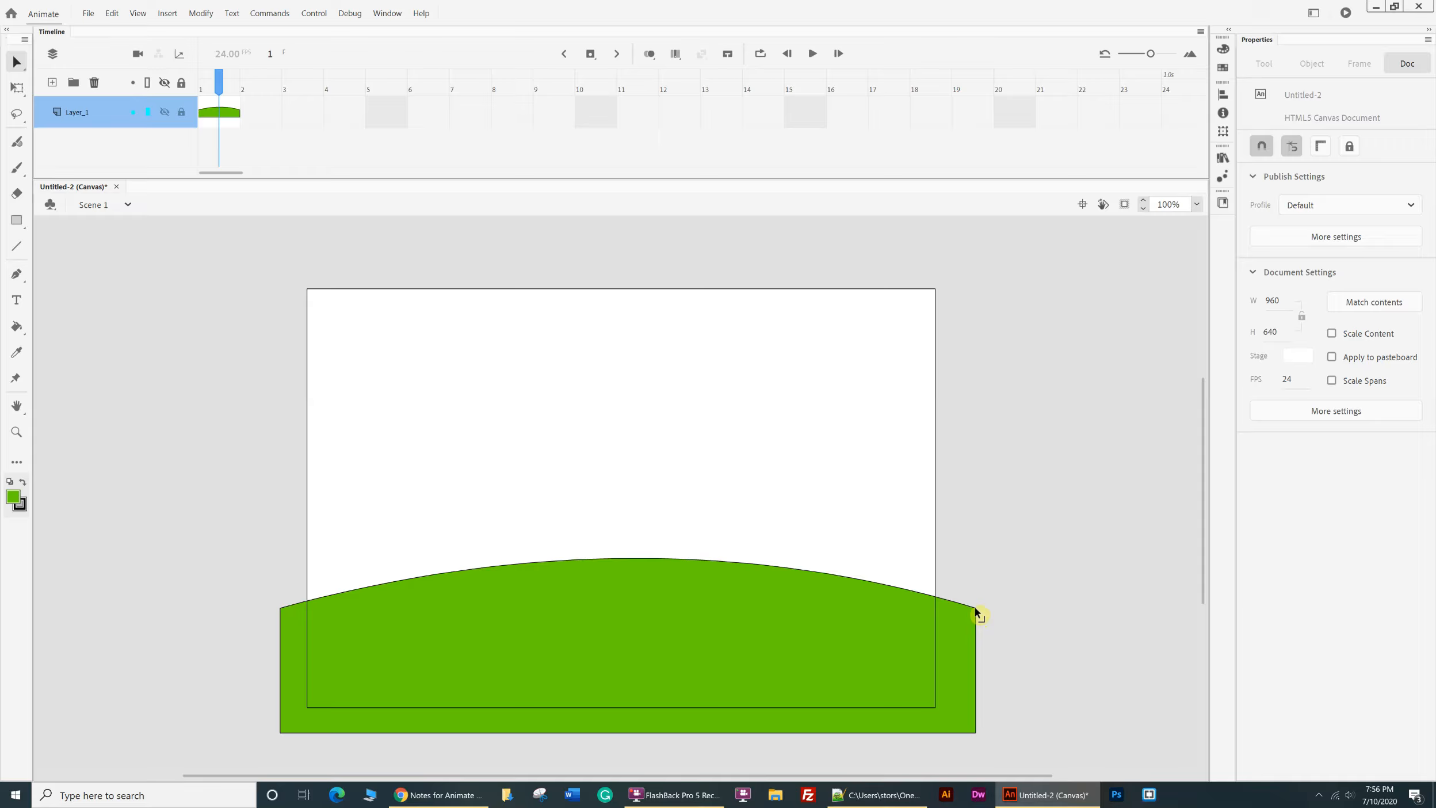
left_click_drag(975, 609, 930, 686)
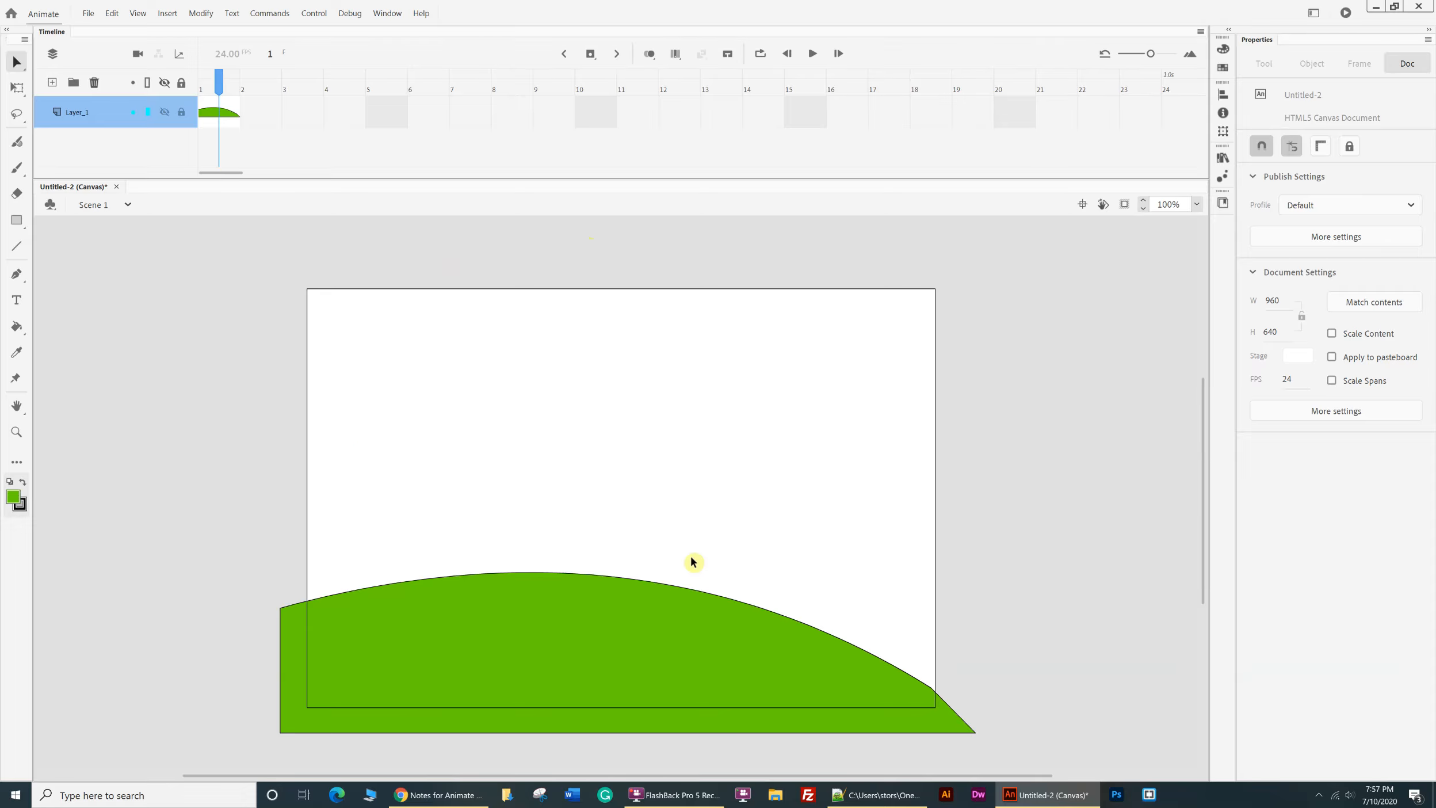
- Select the entire green hill, including its fill and full outline
left_click(569, 573)
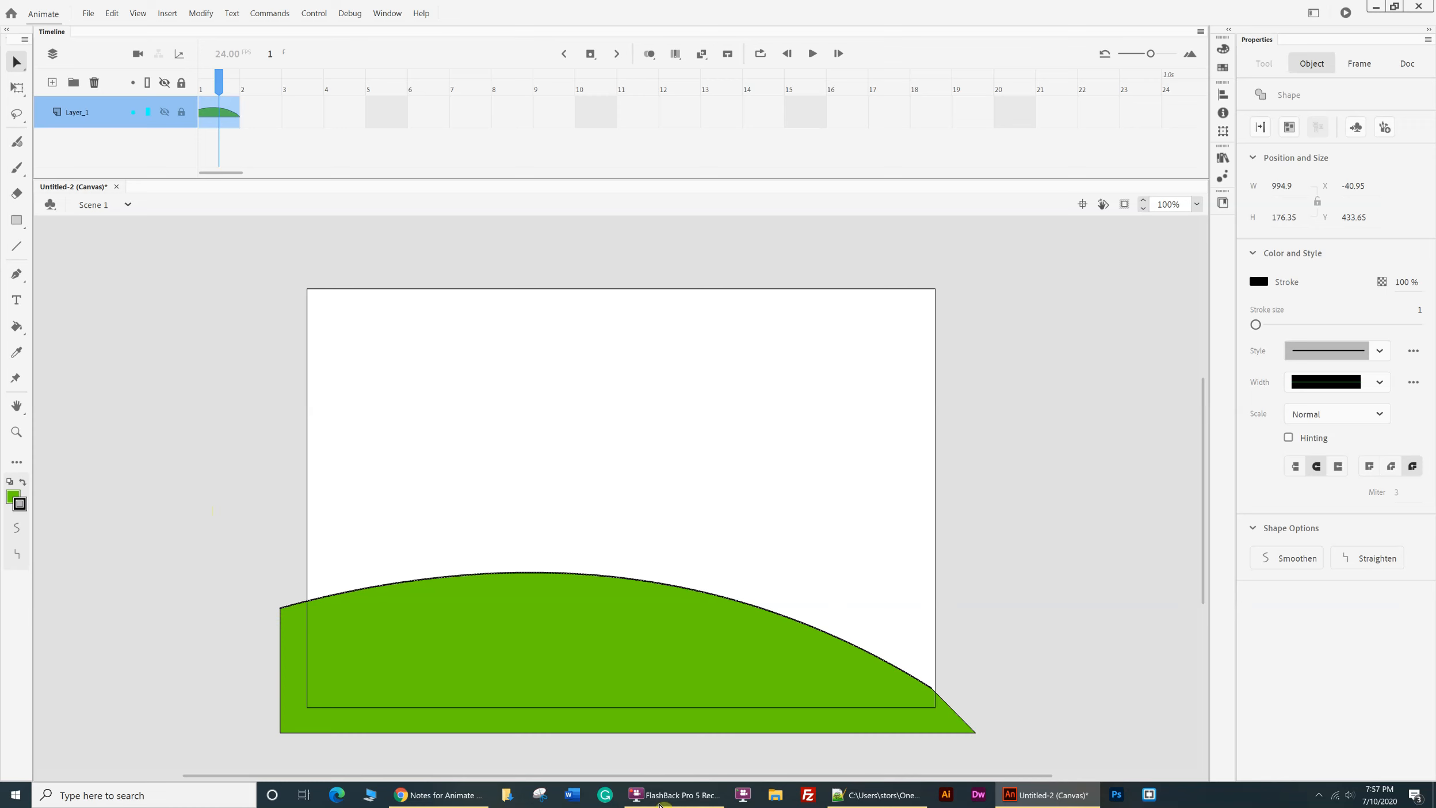
mouse_move(216, 465)
left_mouse_down()
mouse_move(583, 754)
mouse_move(1035, 747)
mouse_move(1096, 773)
left_mouse_up()
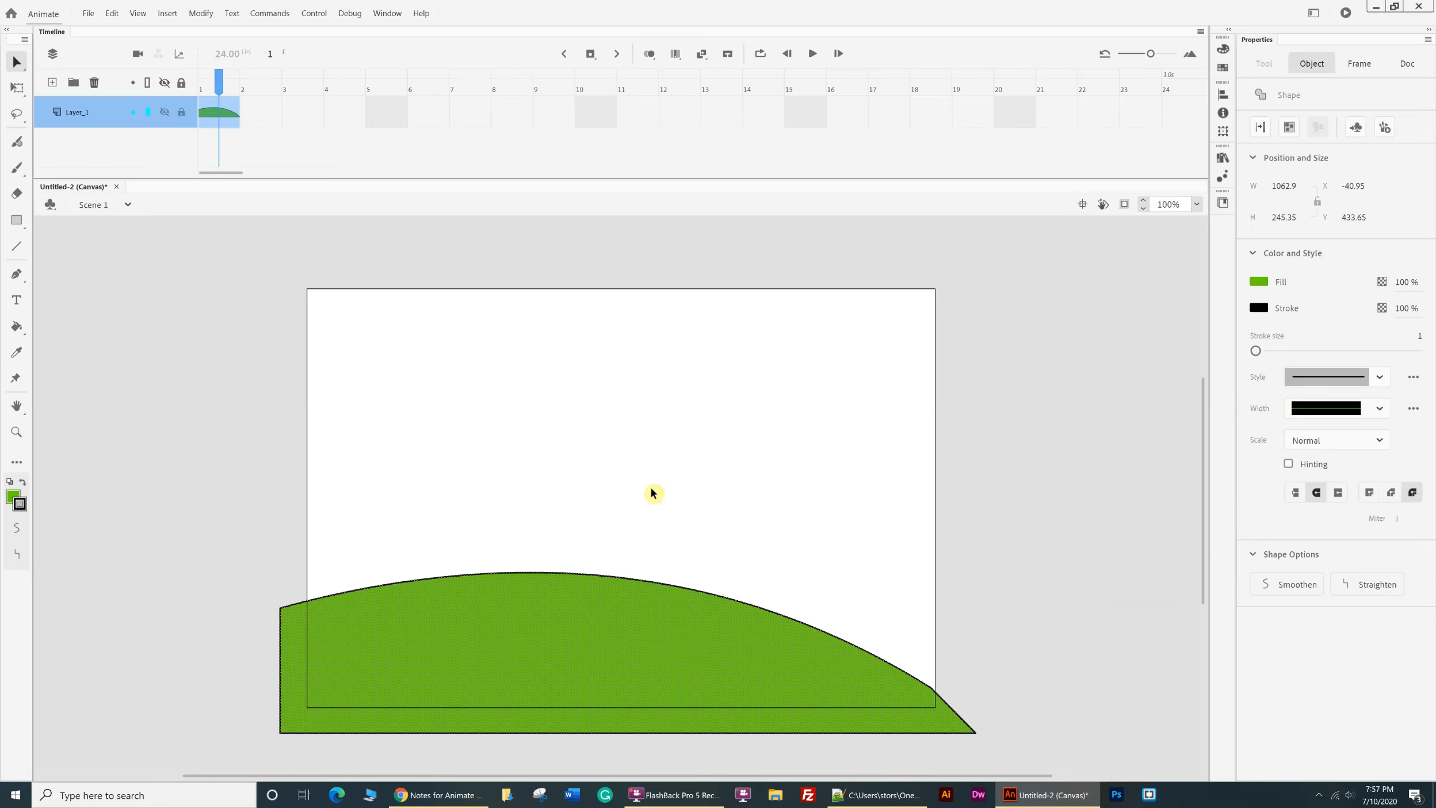
- Try a dashed stroke style on the hill's outline and restore the solid style
left_click(1379, 382)
left_click(1366, 440)
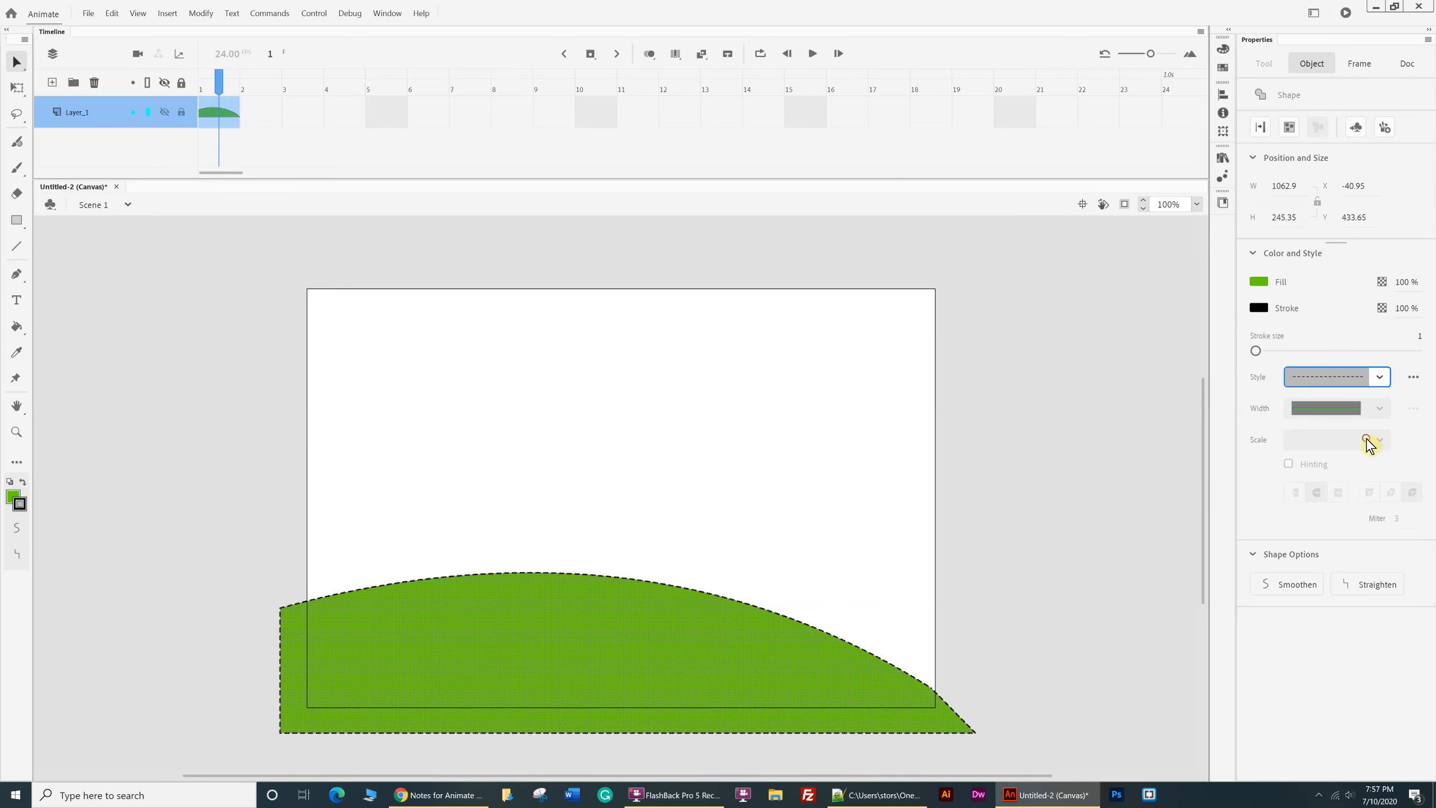
left_click(1379, 377)
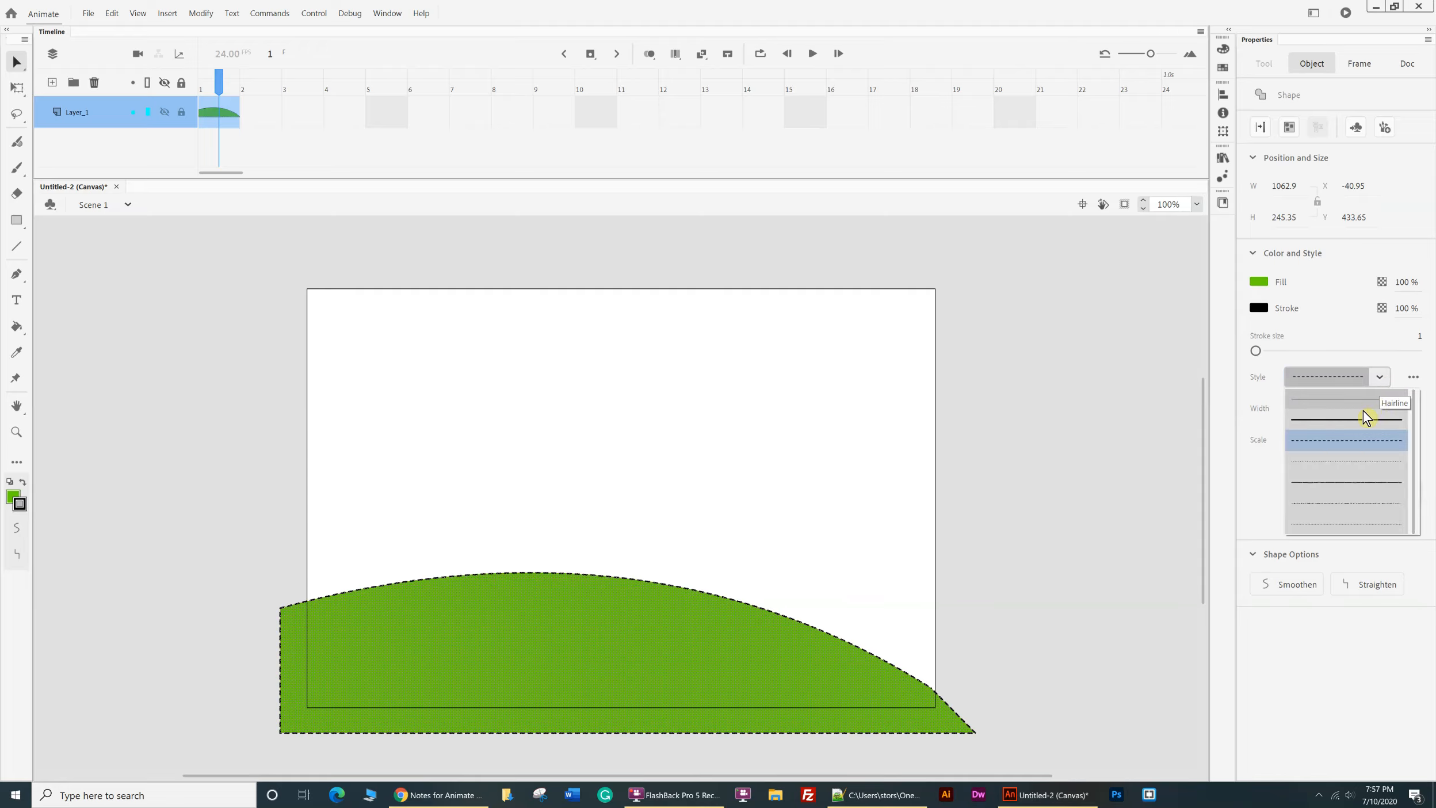
left_click(1360, 416)
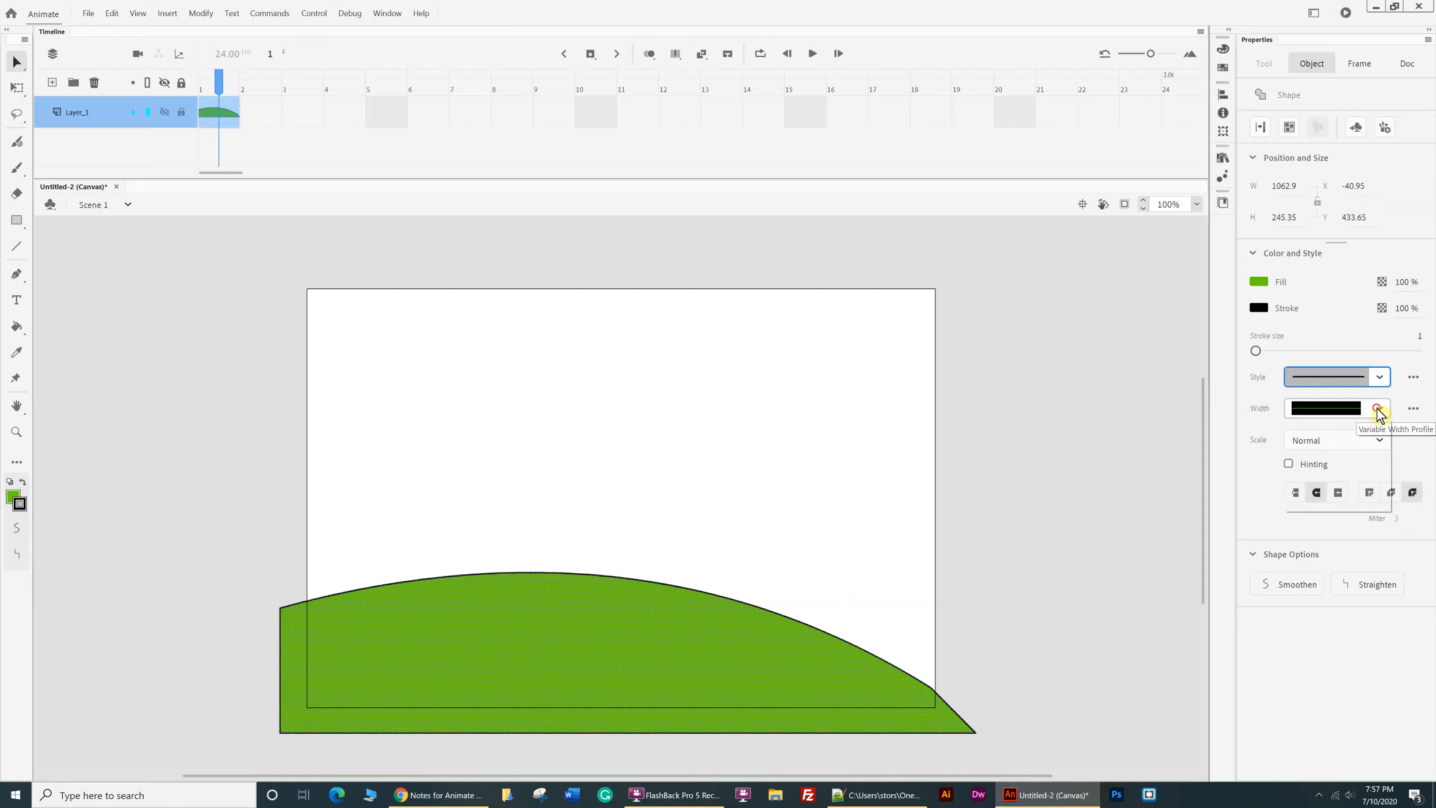
- Try several variable width profiles on the hill's outline and restore the uniform profile
left_click(1376, 410)
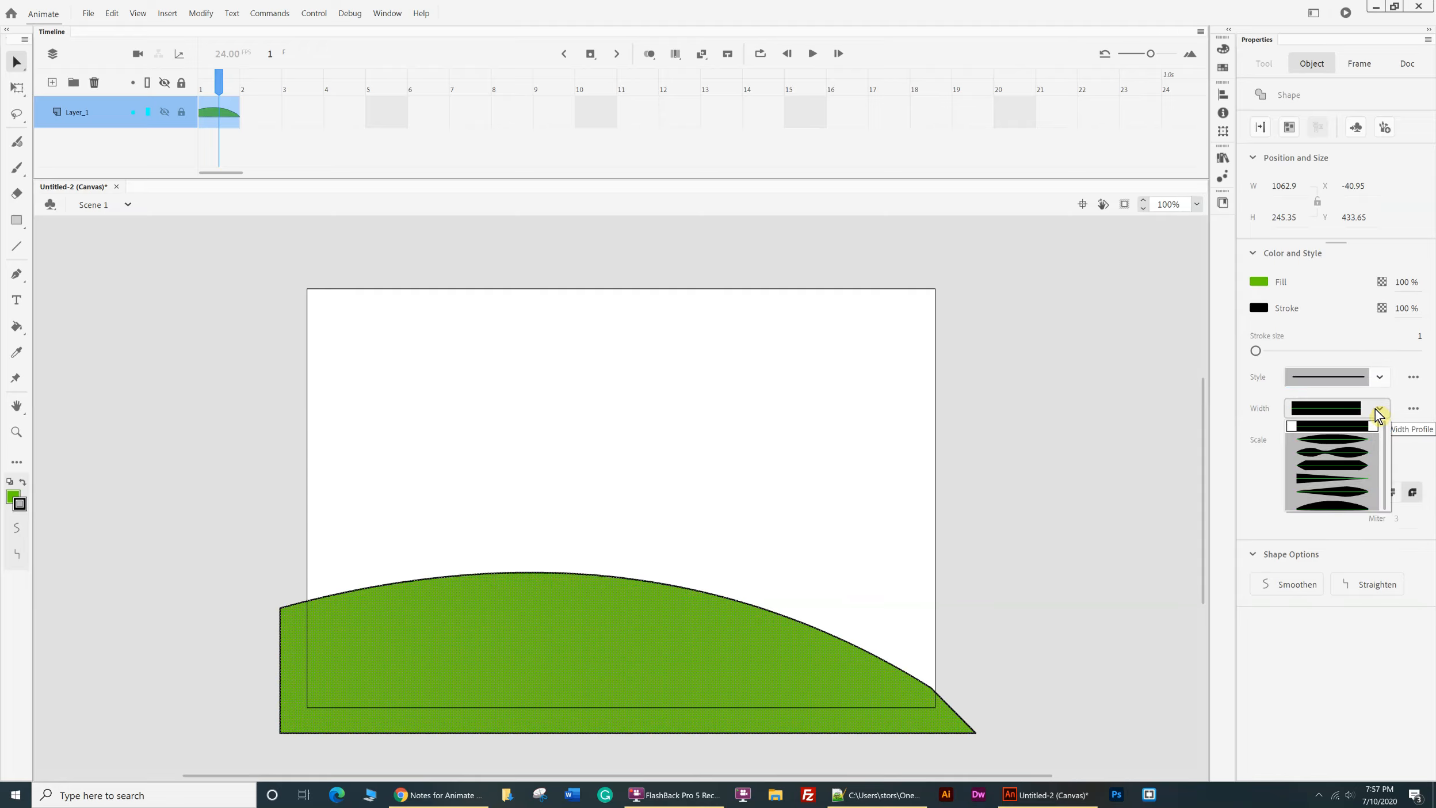
left_click(1358, 443)
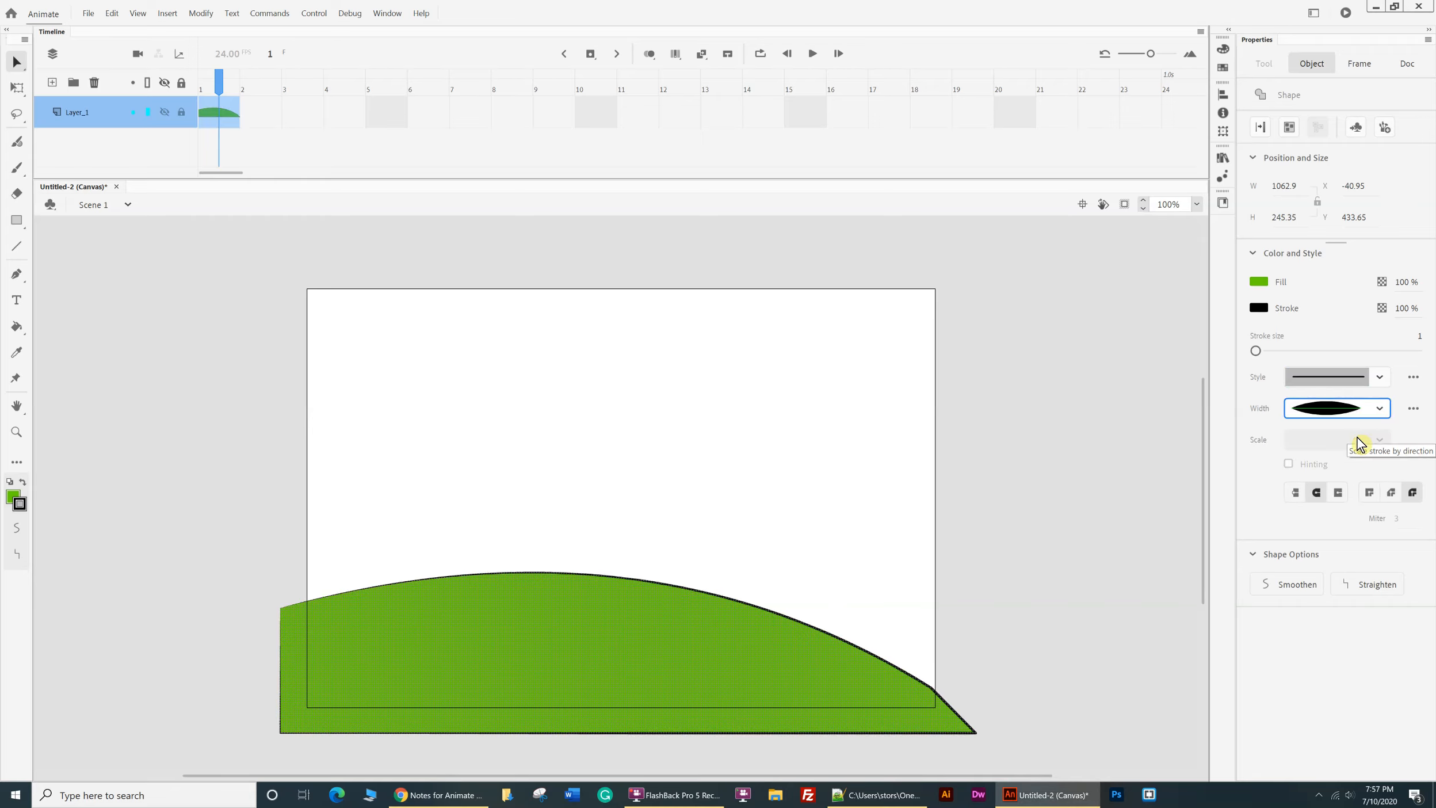
left_click(1378, 409)
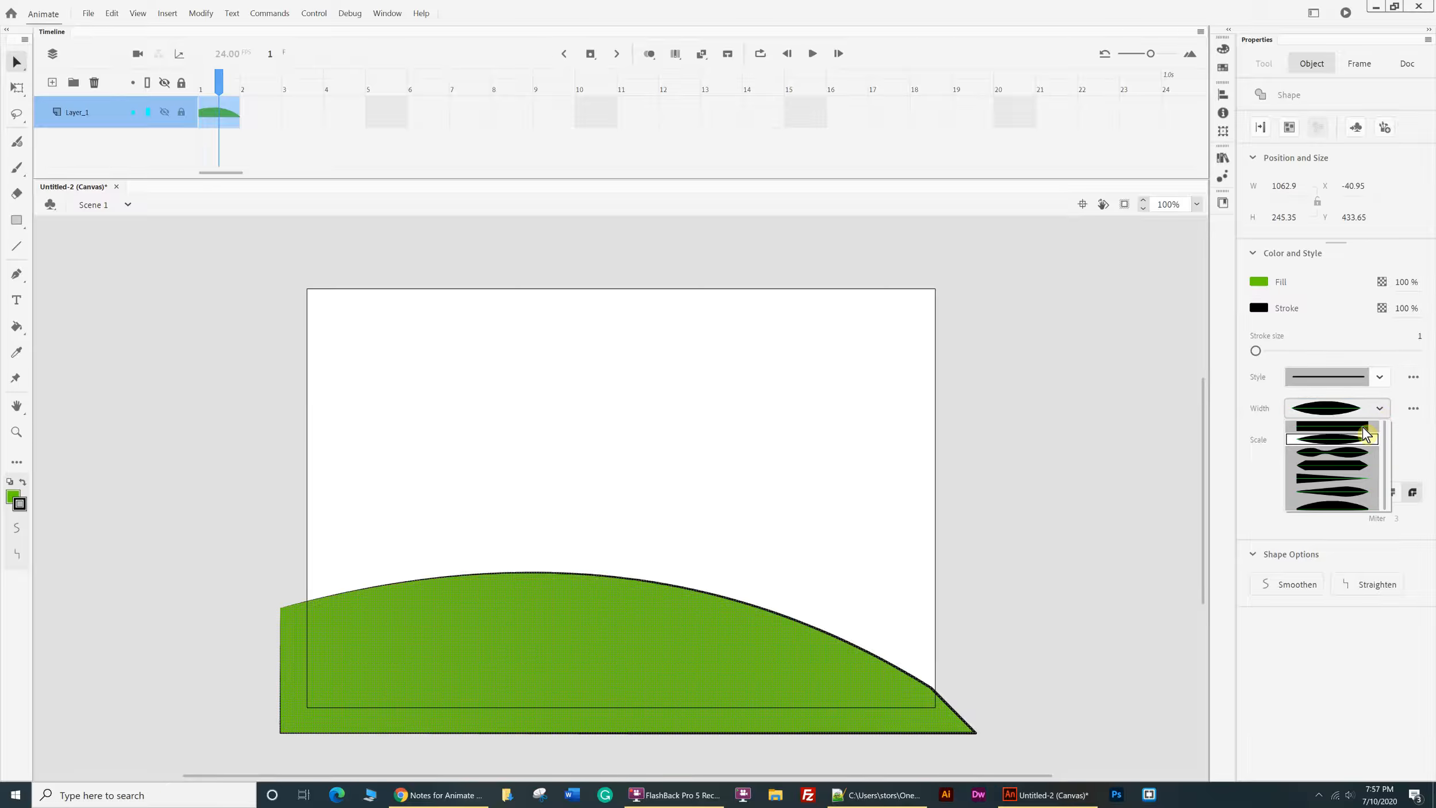
left_click(1352, 460)
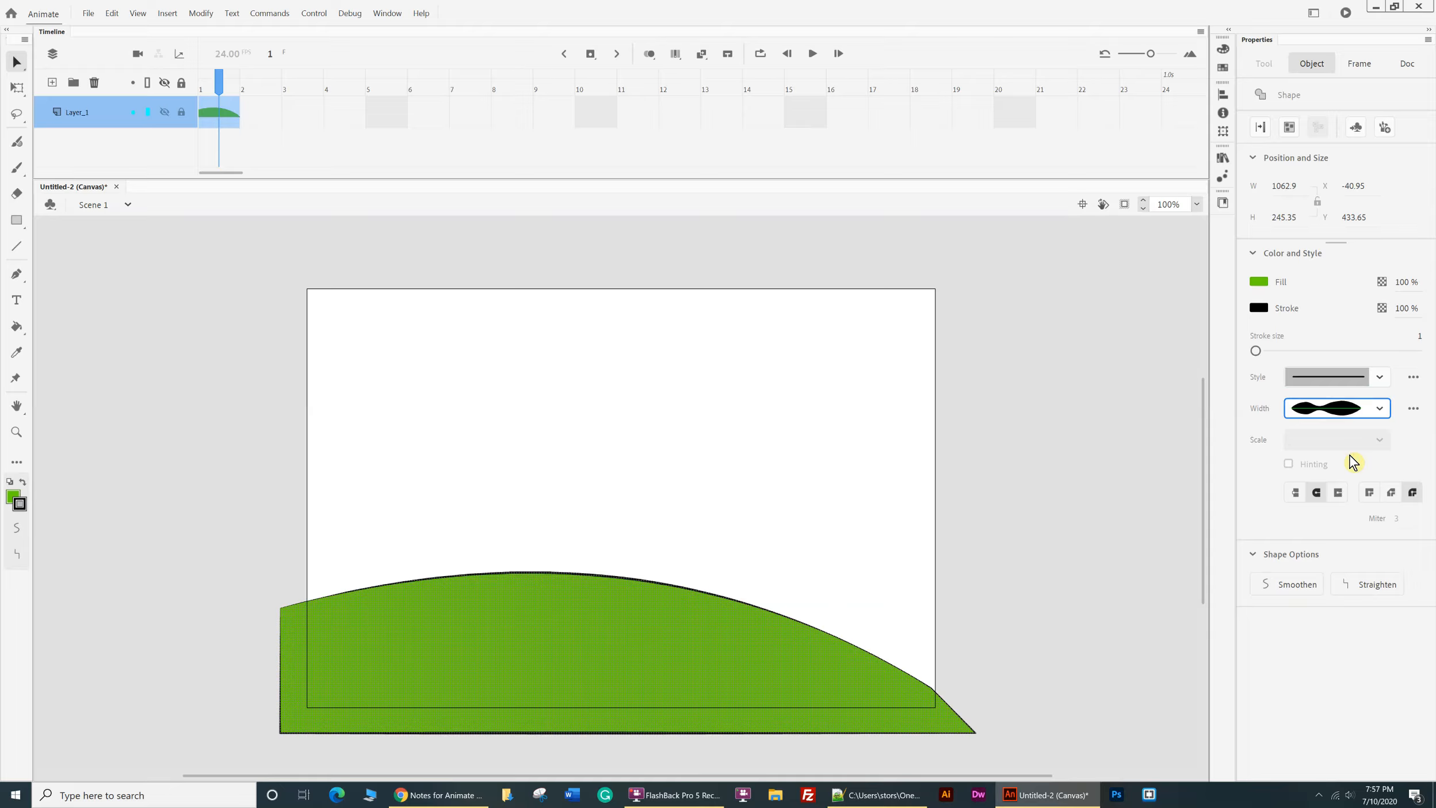
left_click(1378, 408)
left_click(1342, 502)
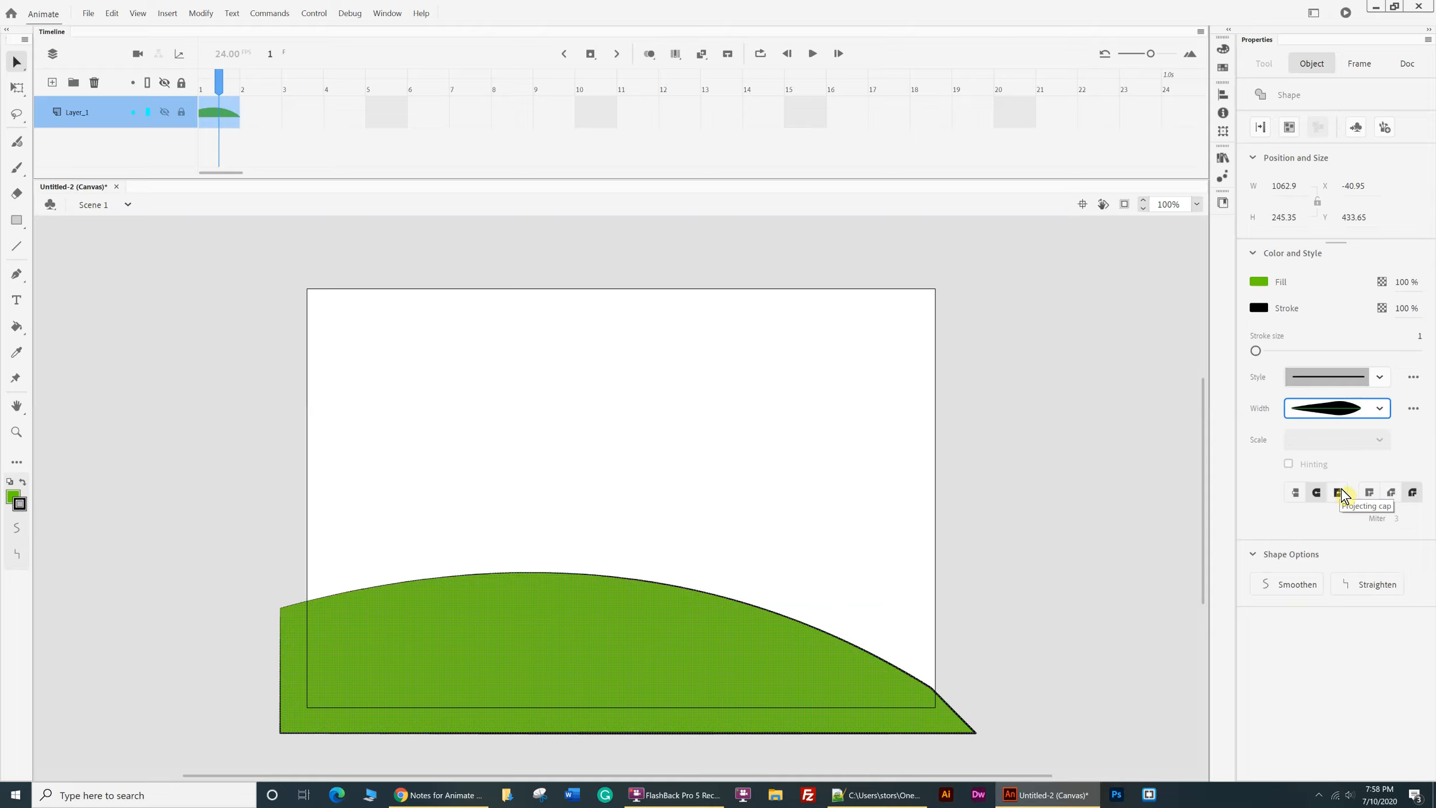
left_click(1378, 408)
left_click(1358, 411)
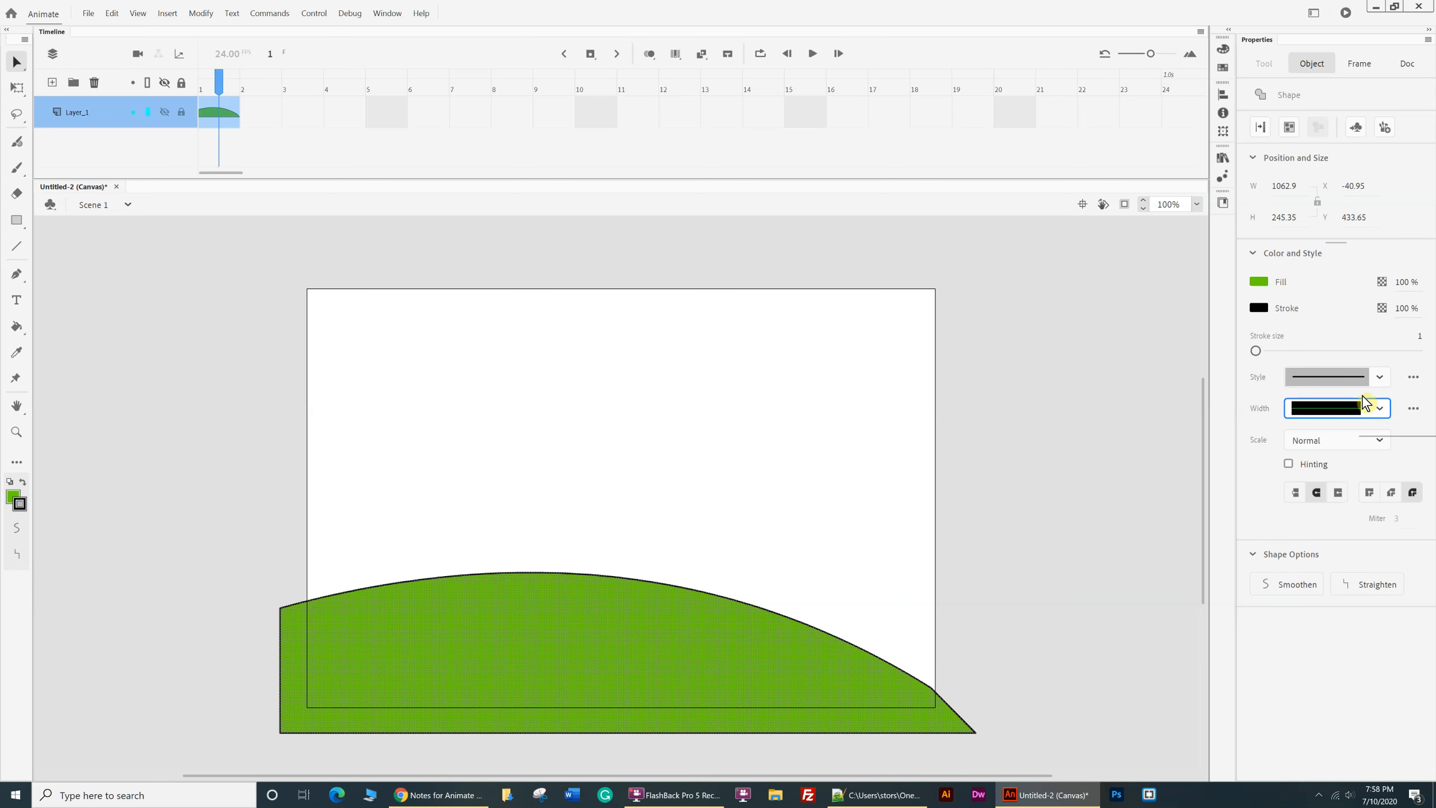
- Give the hill's outline a stippled stroke style with a stroke size of 6
left_click(1381, 376)
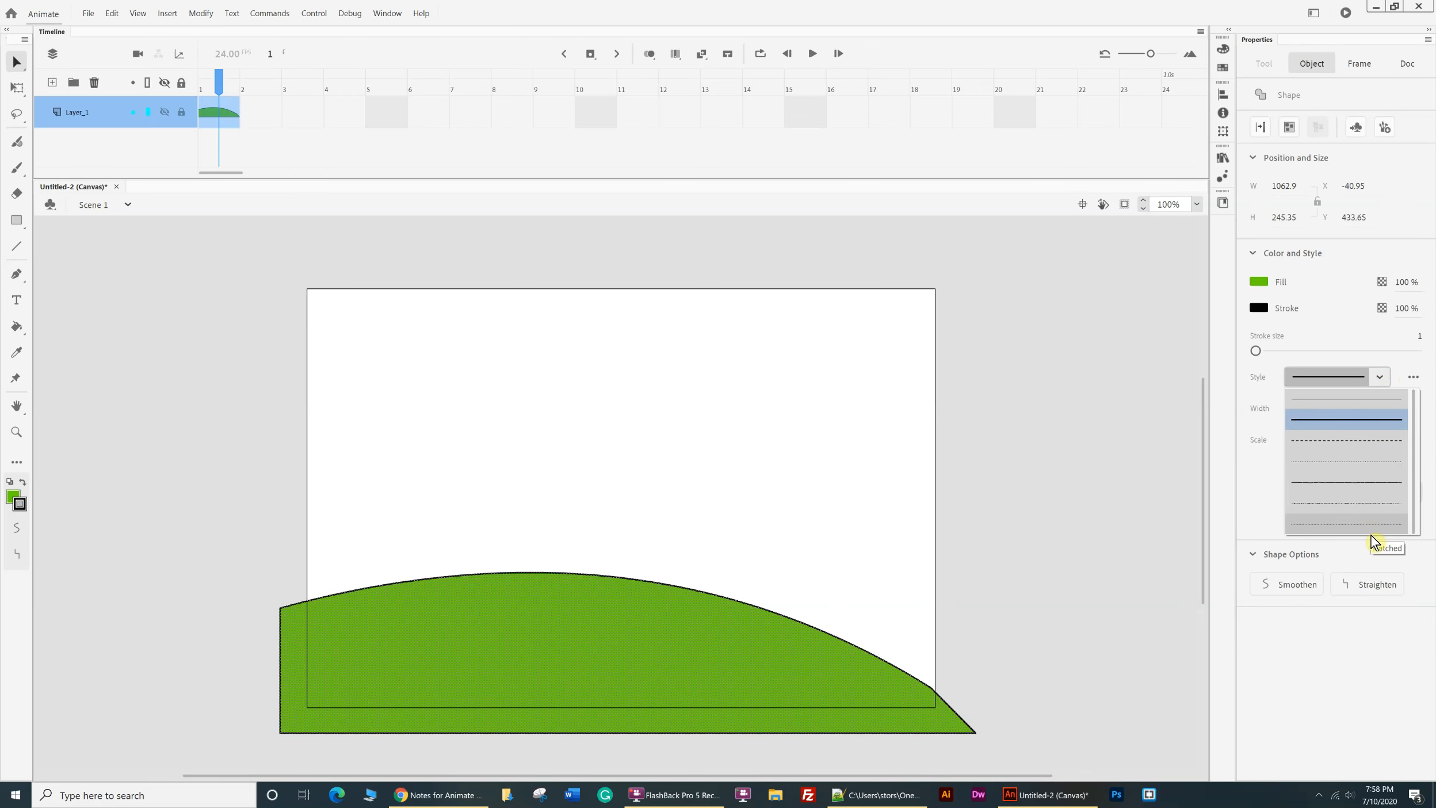
left_click(1371, 505)
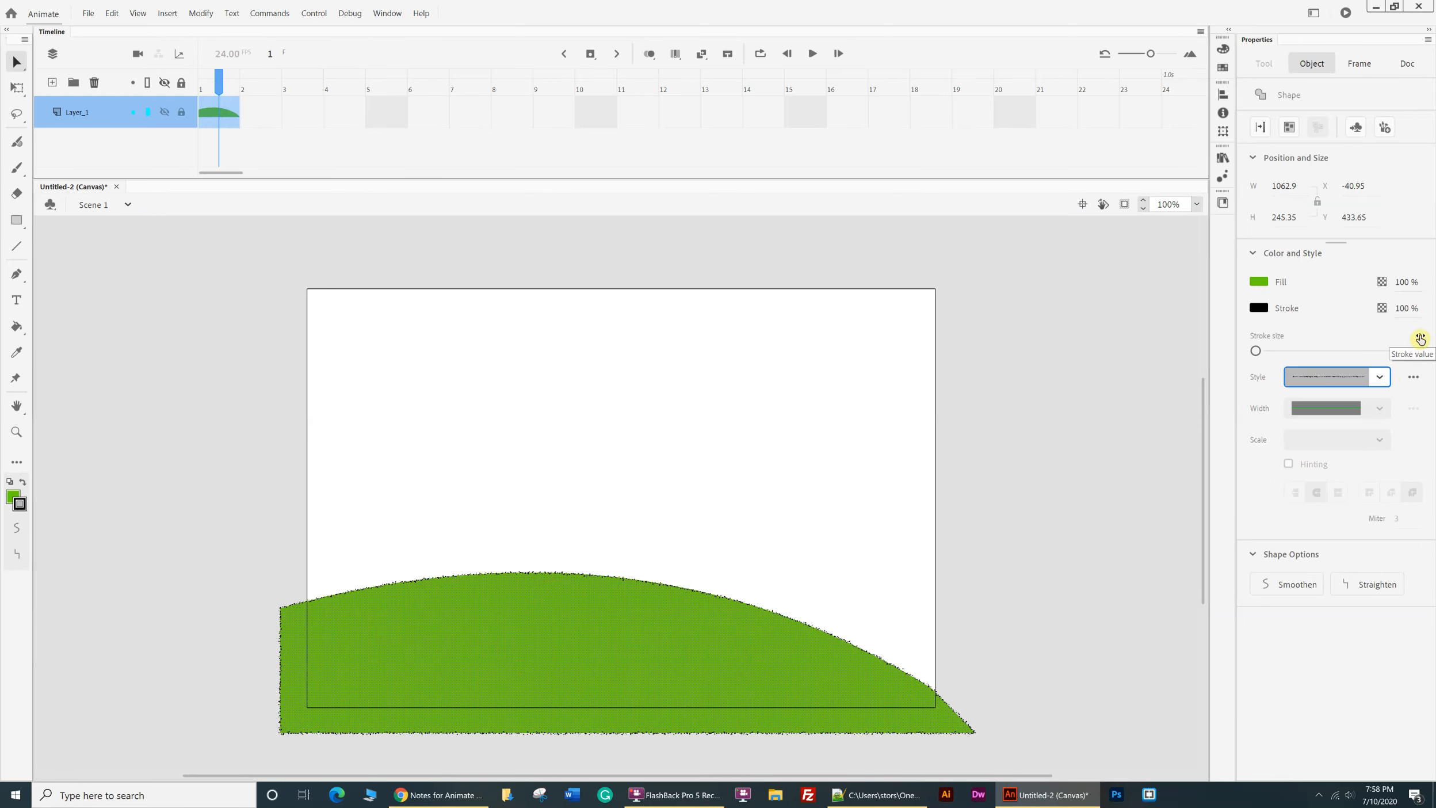
left_click_drag(1419, 335, 1411, 337)
left_click(1299, 333)
left_click_drag(1257, 352, 1258, 352)
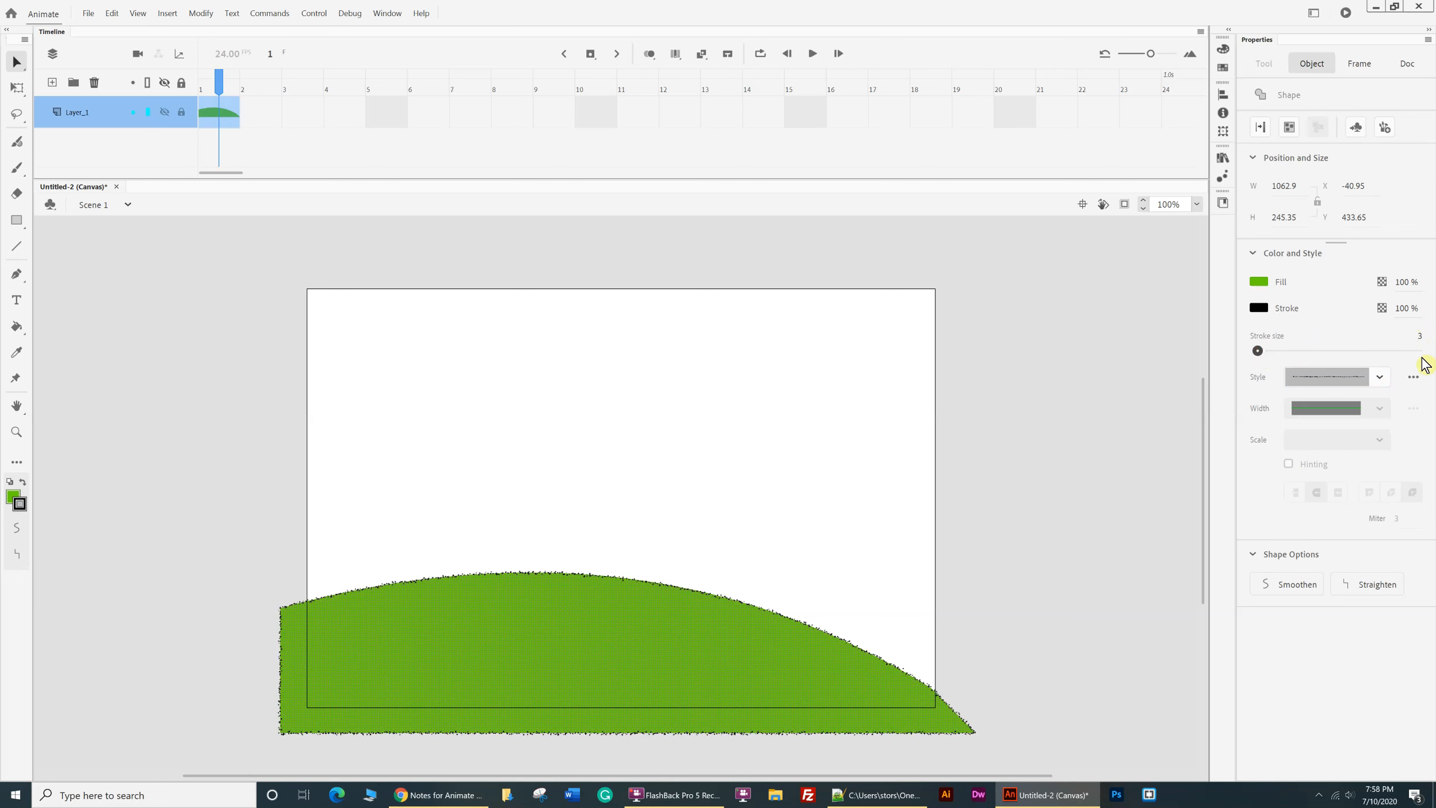
left_click(1421, 337)
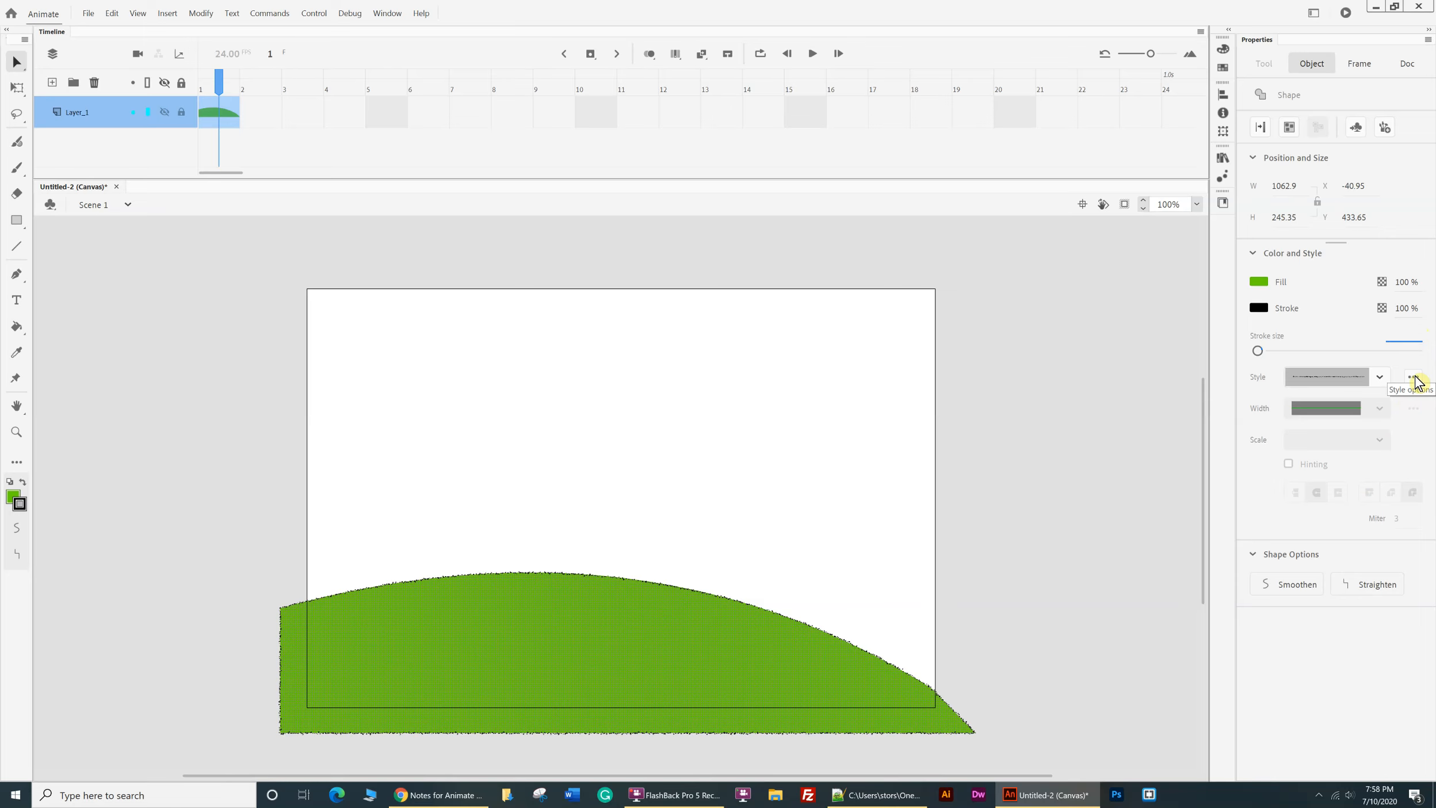
type("0")
key("Return")
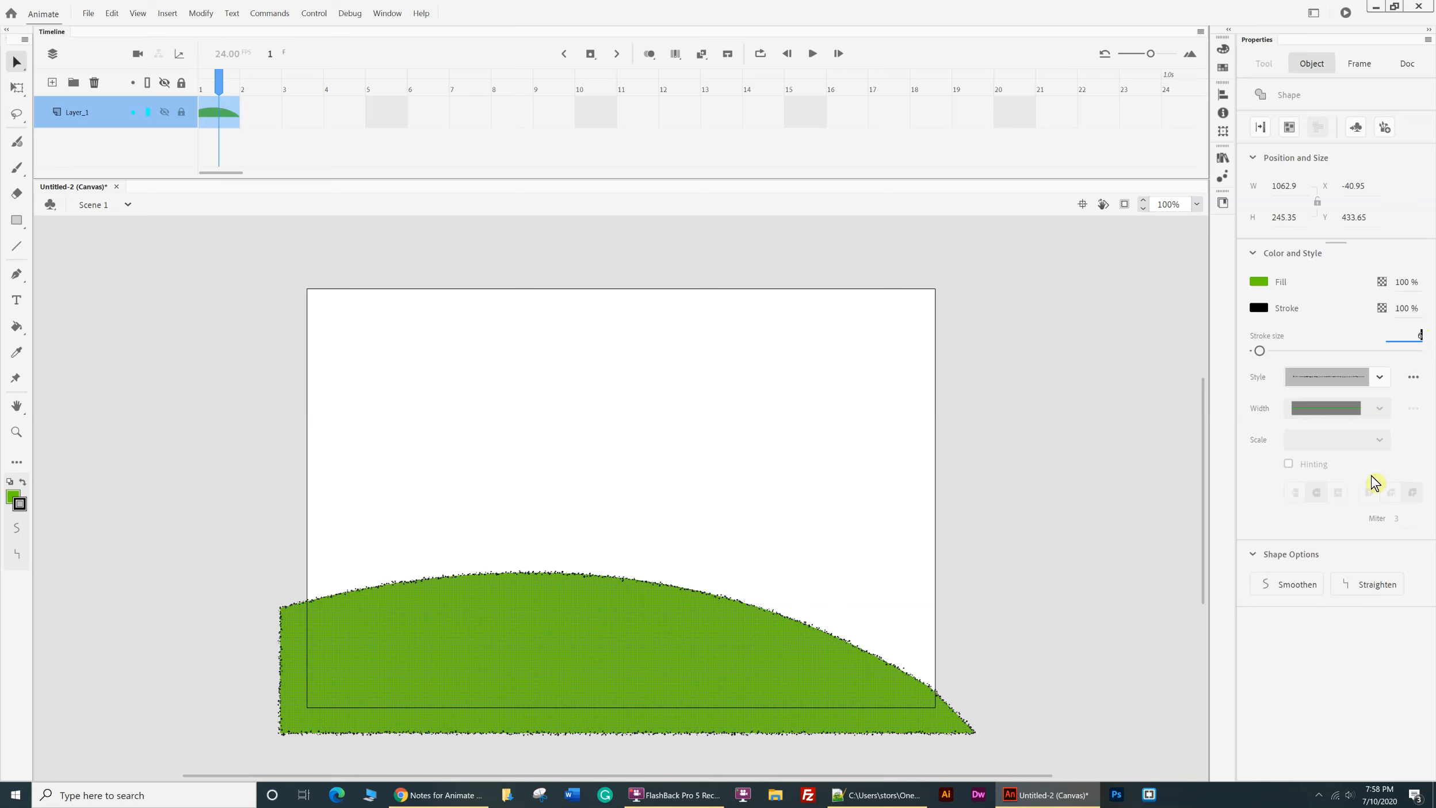
left_click(916, 651)
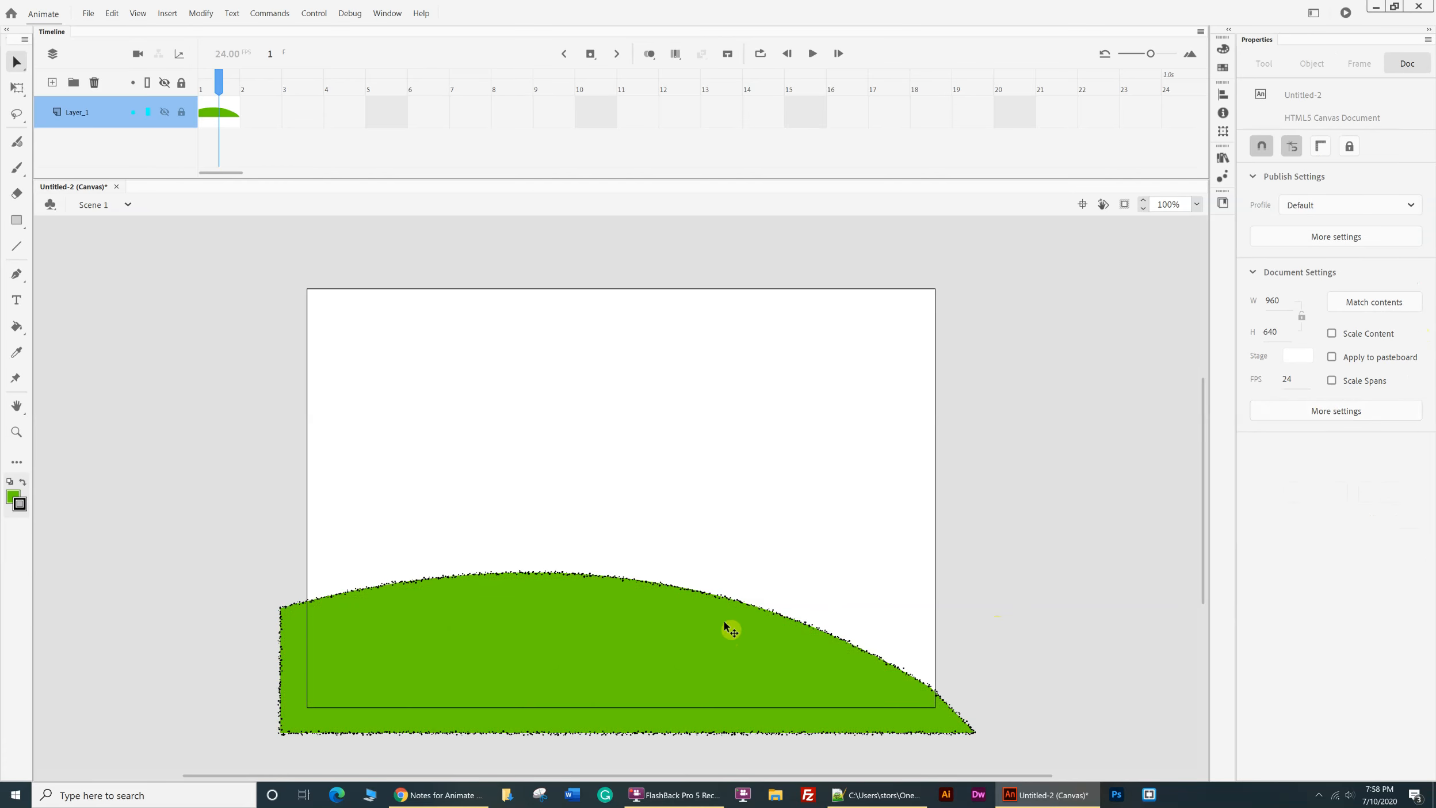
left_click(727, 601)
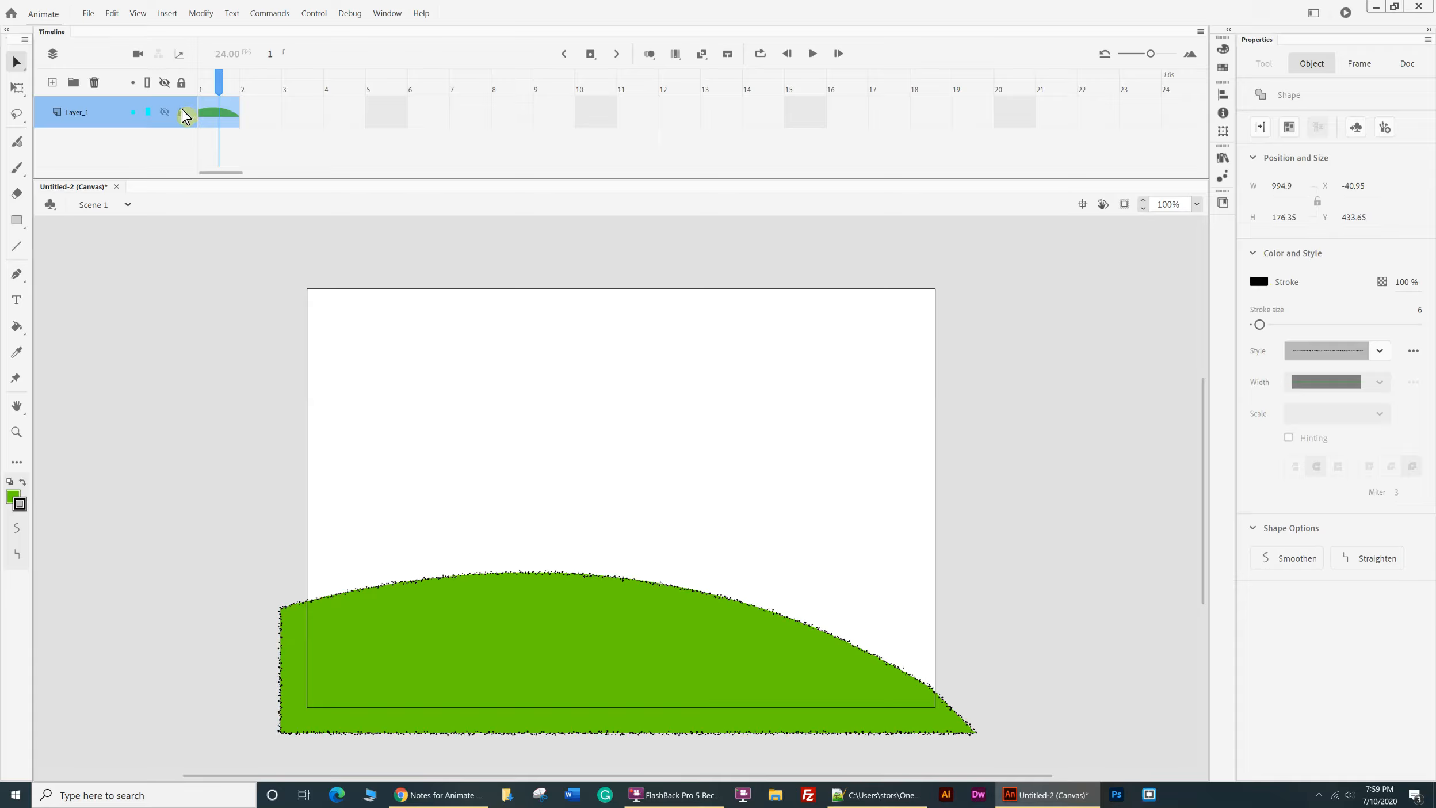
- Lock the hill's layer and rename it grass
left_click(182, 112)
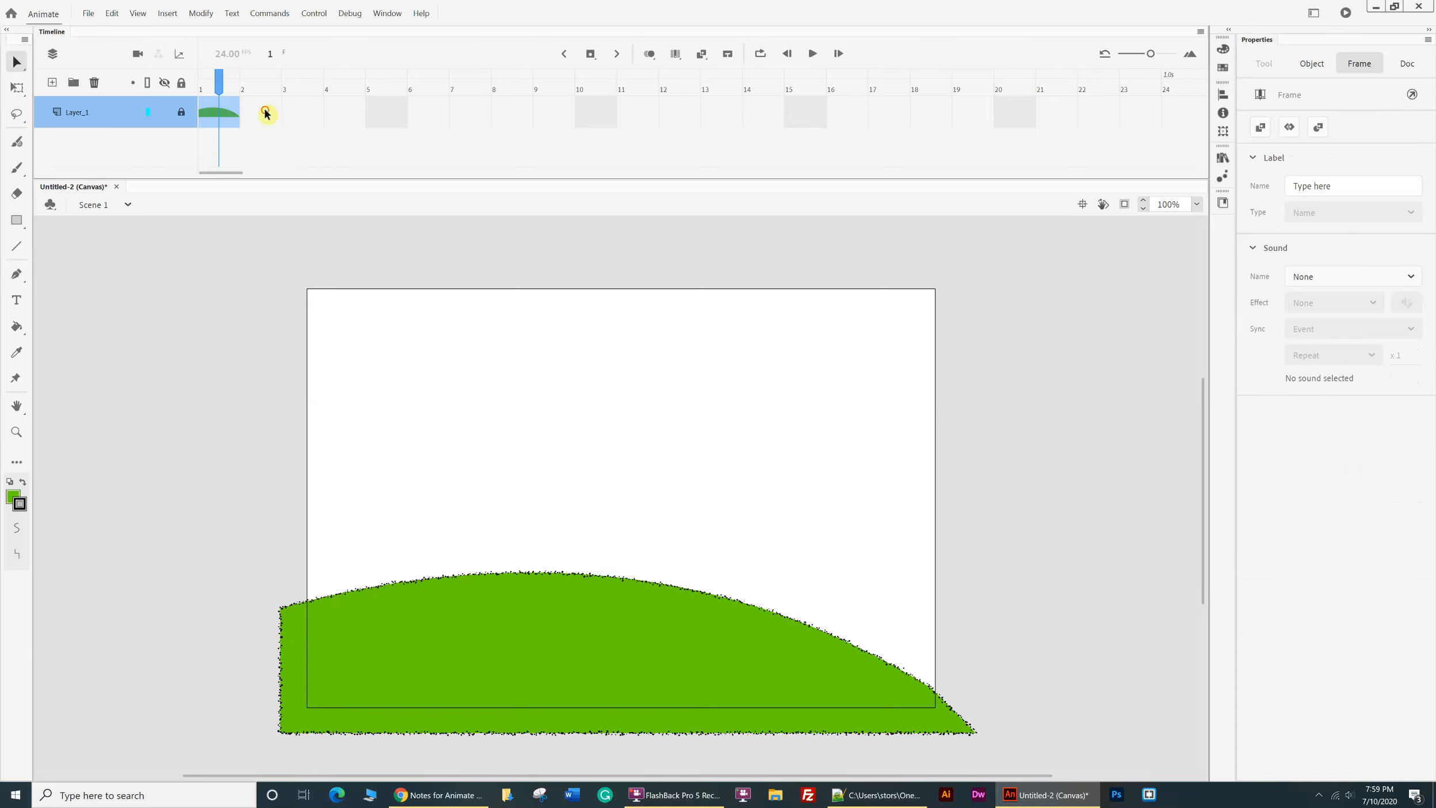
left_click(231, 83)
left_click(221, 148)
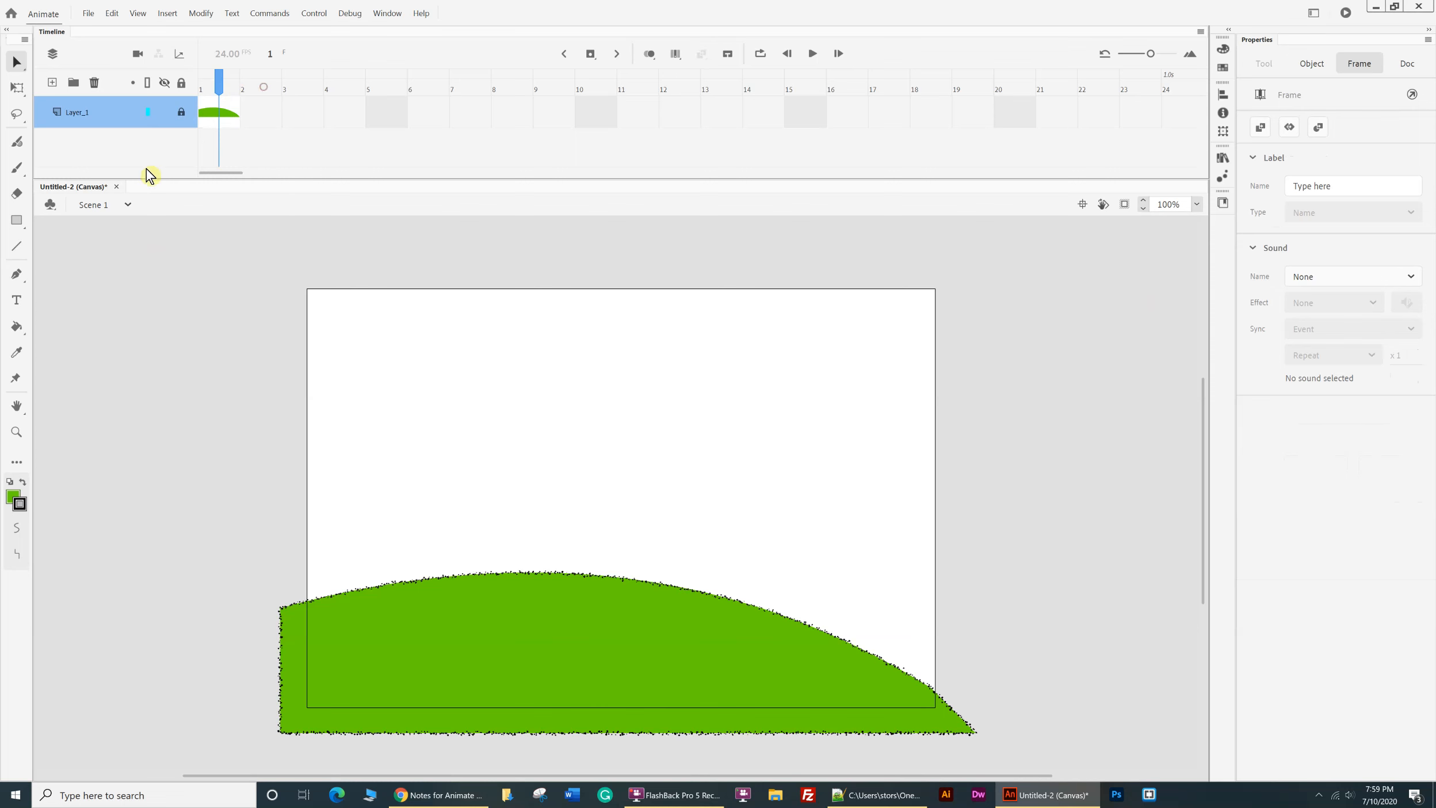
left_click(60, 115)
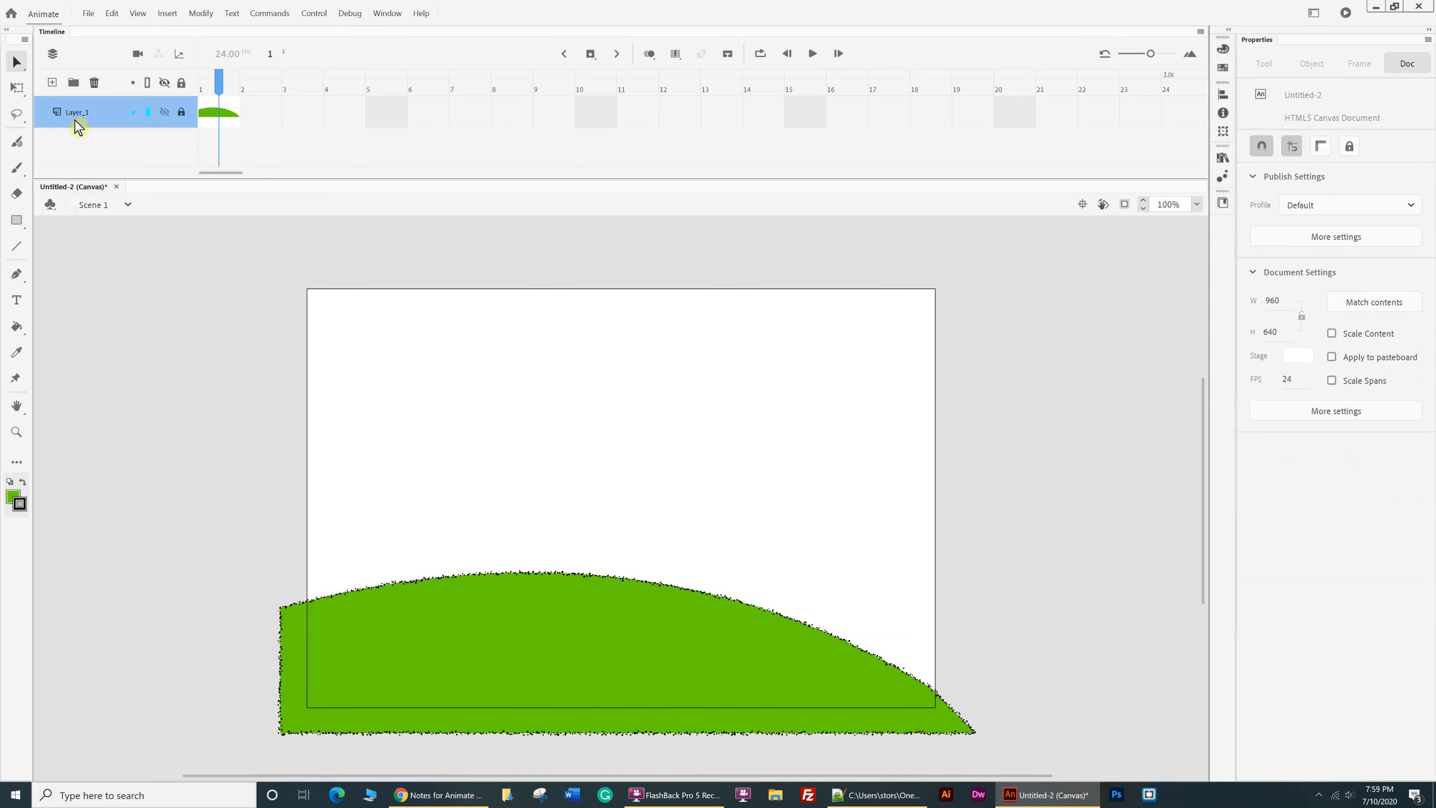
double_click(77, 112)
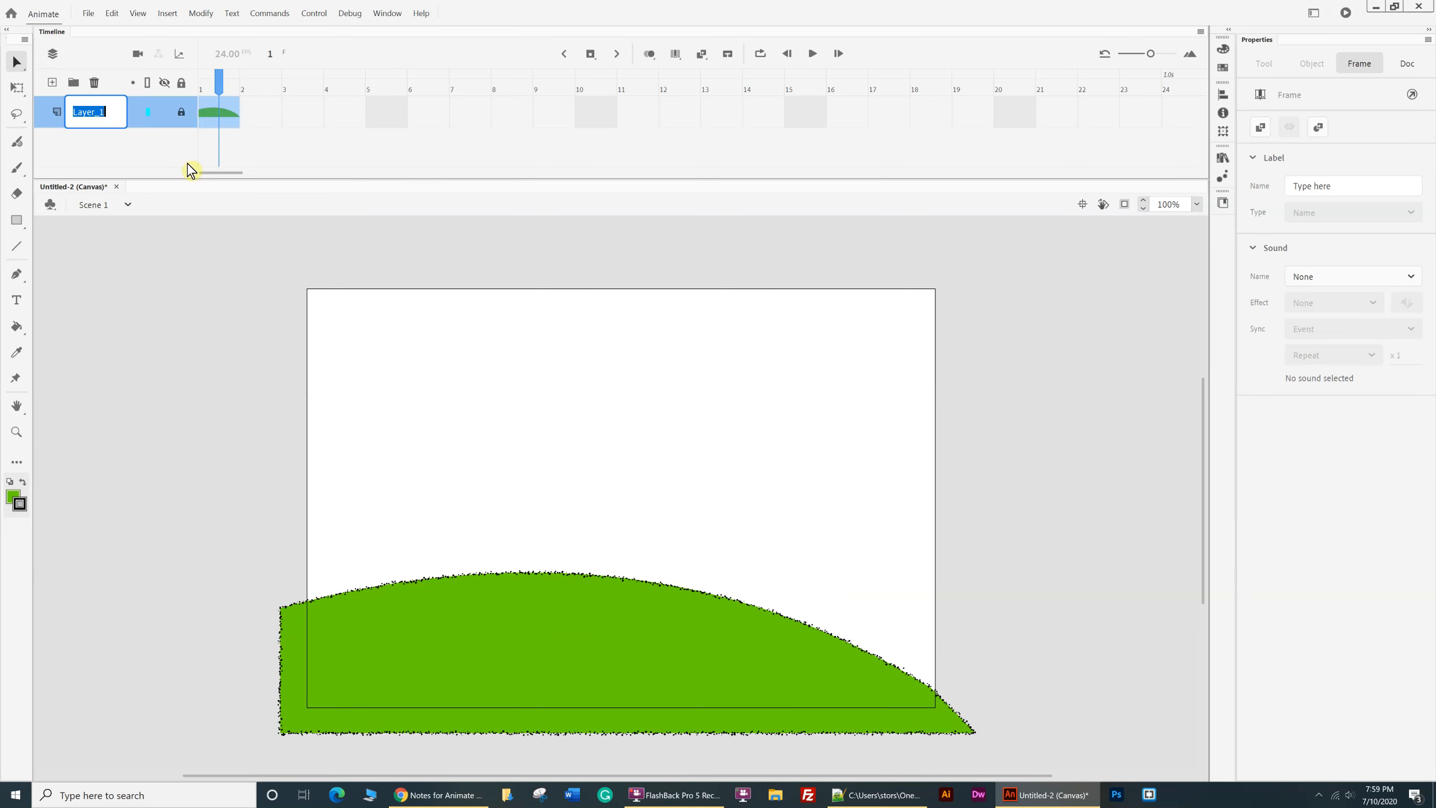
type("grass")
left_click(89, 137)
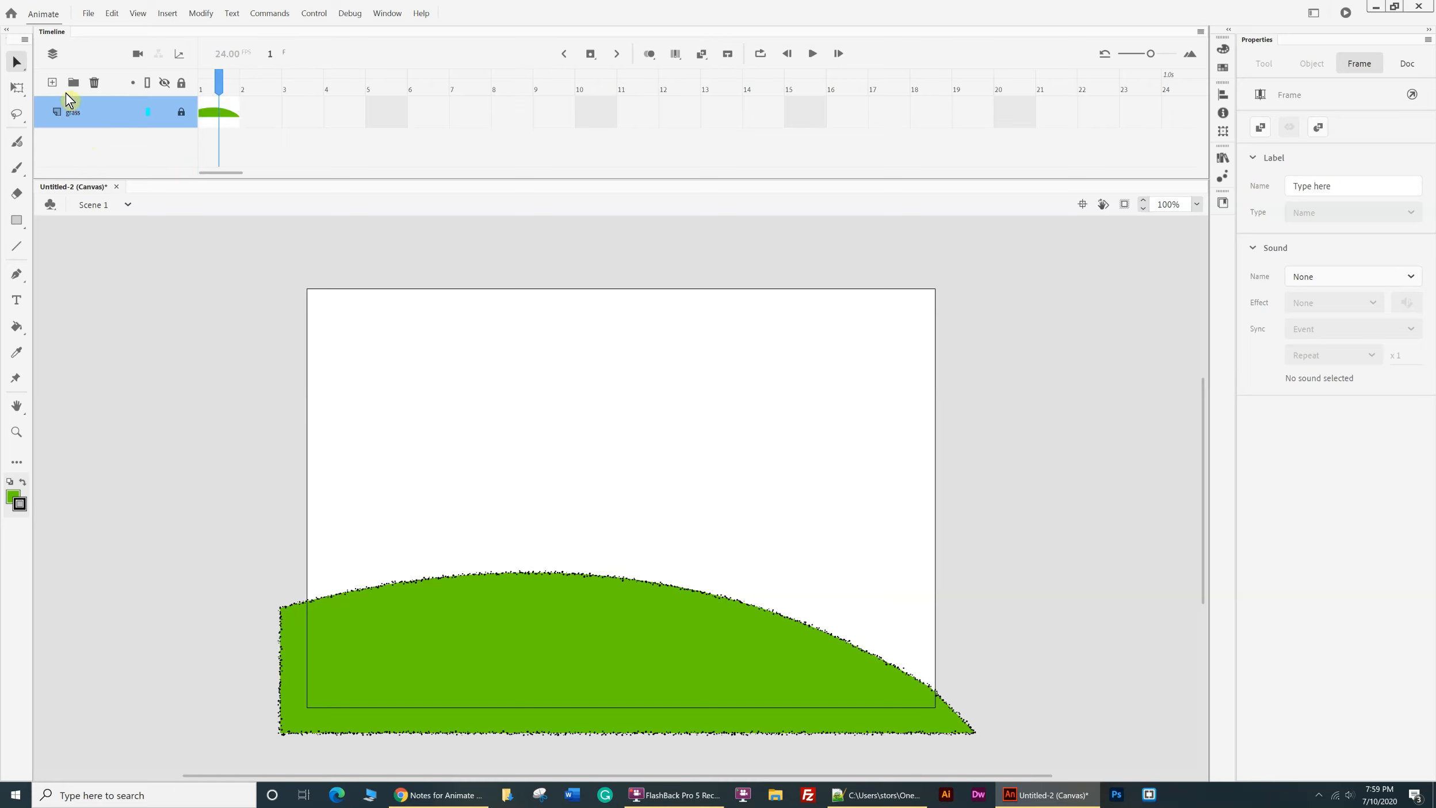
- Add a new layer above the grass layer and extend its frames to frame 24
left_click(53, 83)
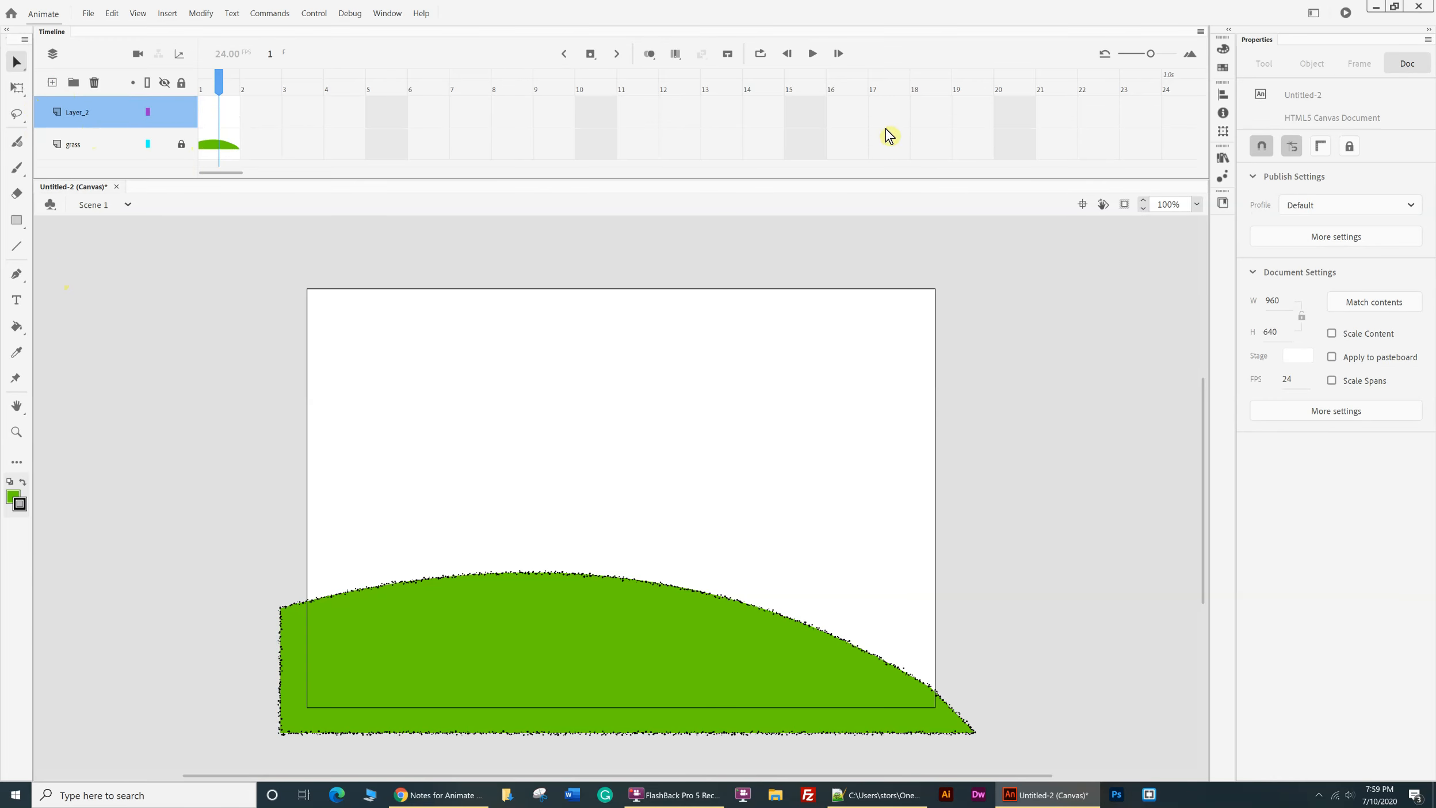
left_click(1179, 110)
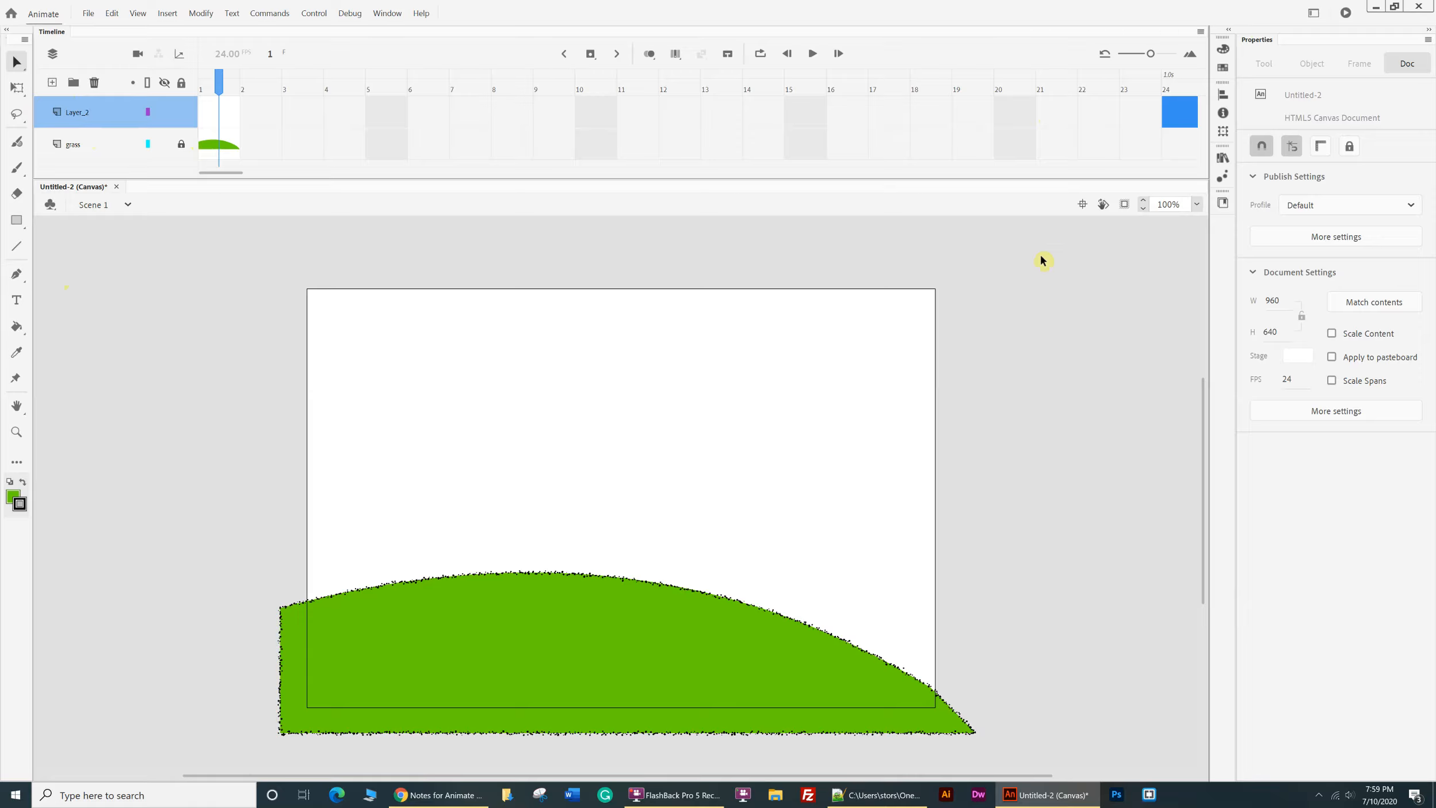
key("F5")
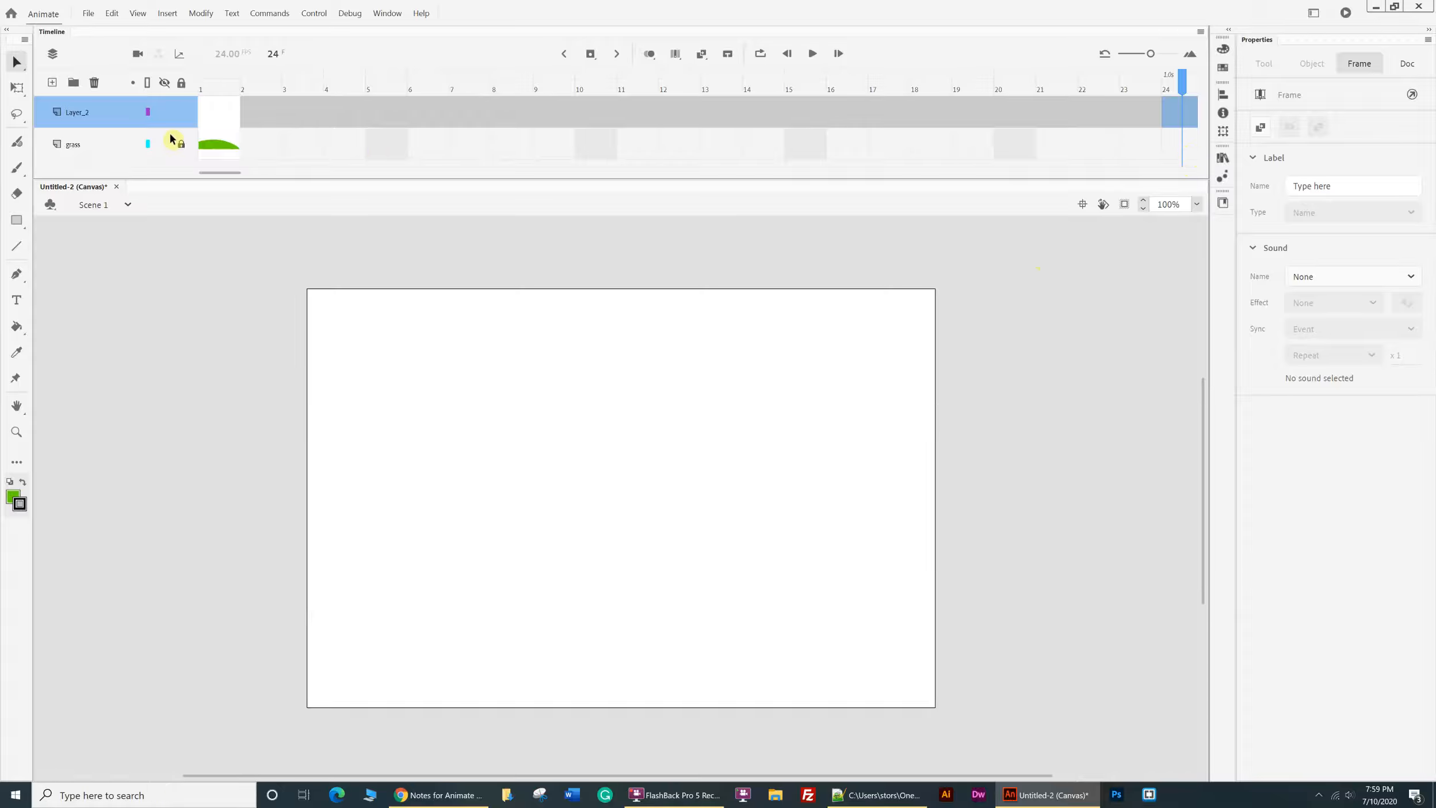
- Extend the grass layer's frames to frame 24 so its span matches the layer above
left_click(210, 117)
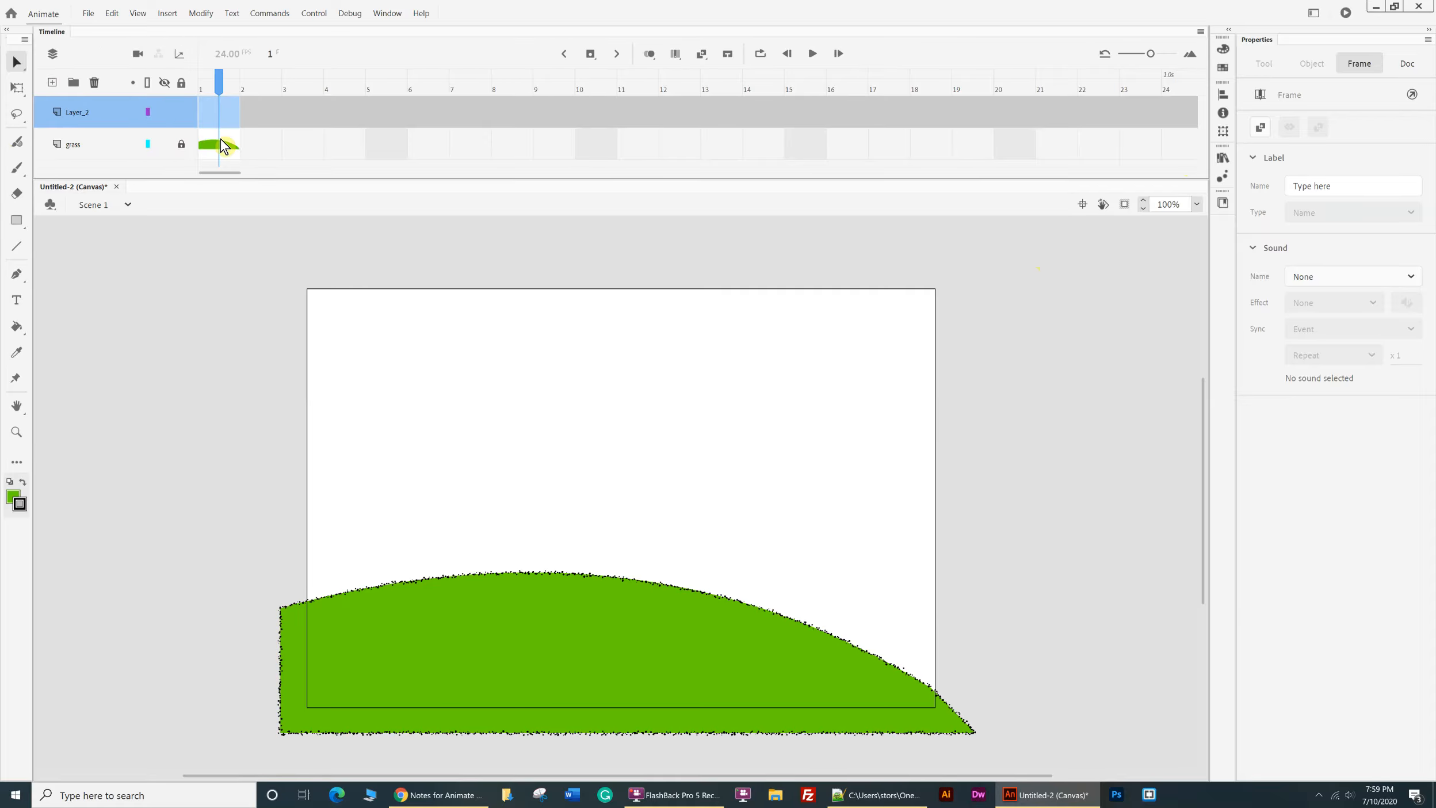
left_click(270, 143)
left_click_drag(270, 143, 388, 143)
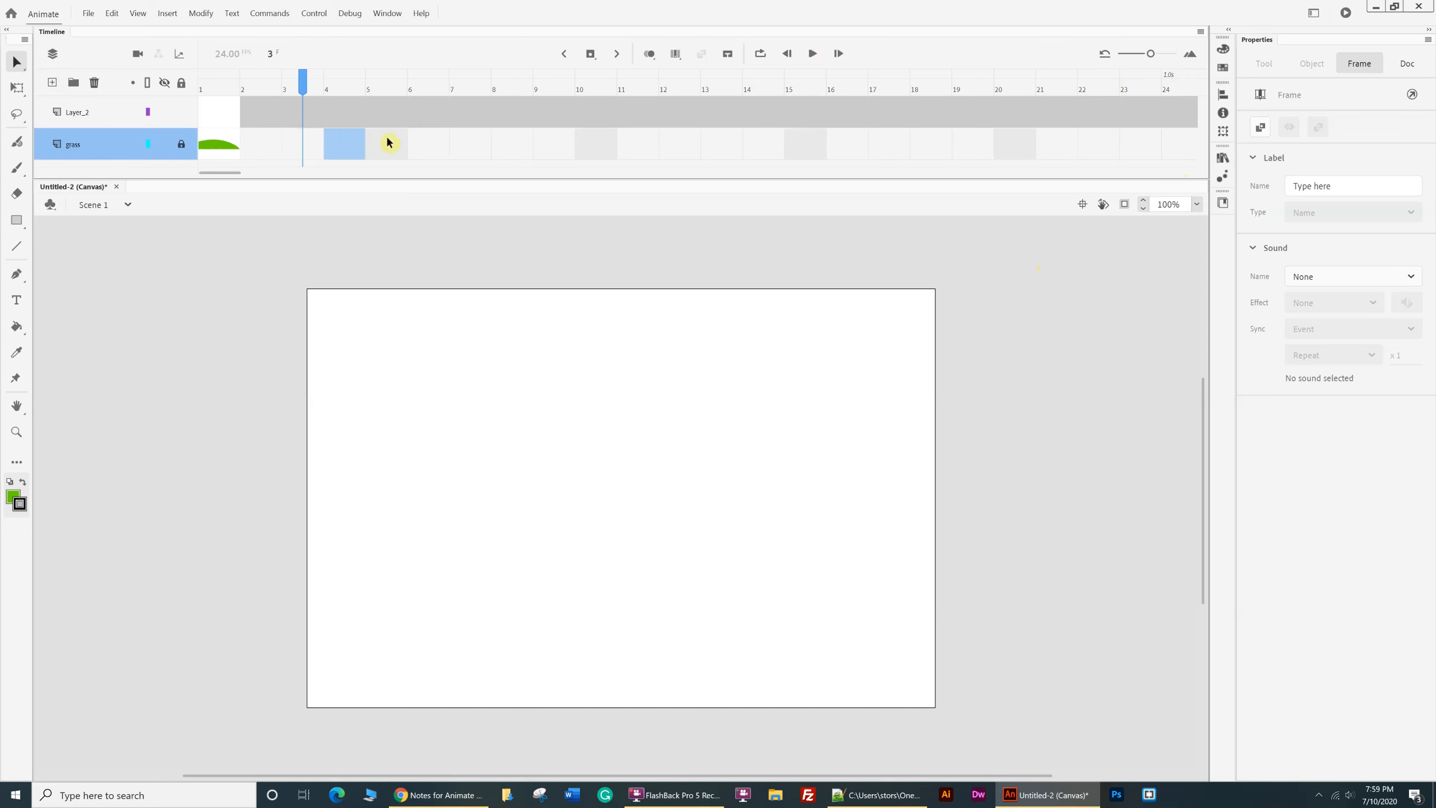
left_click(394, 140)
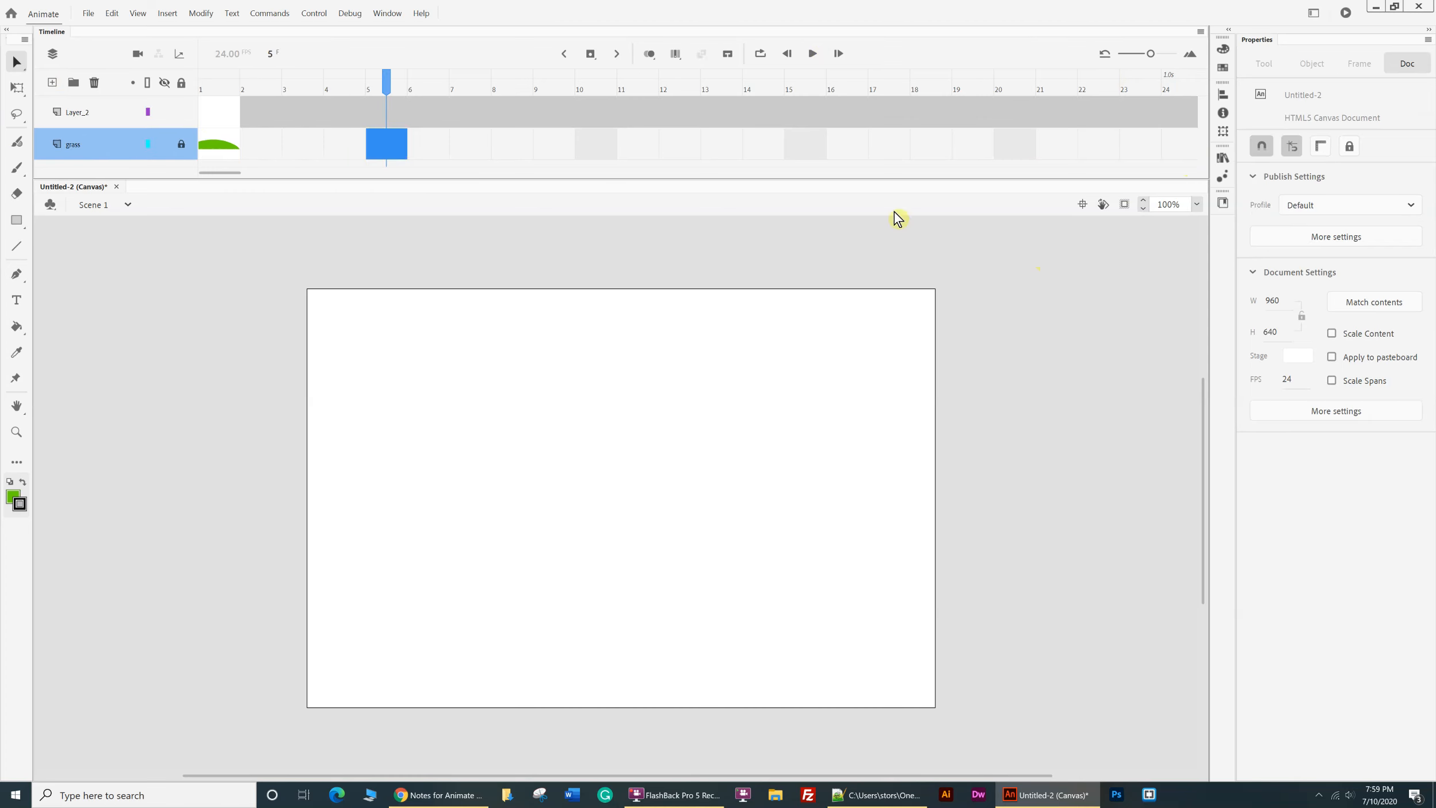
left_click(1189, 148)
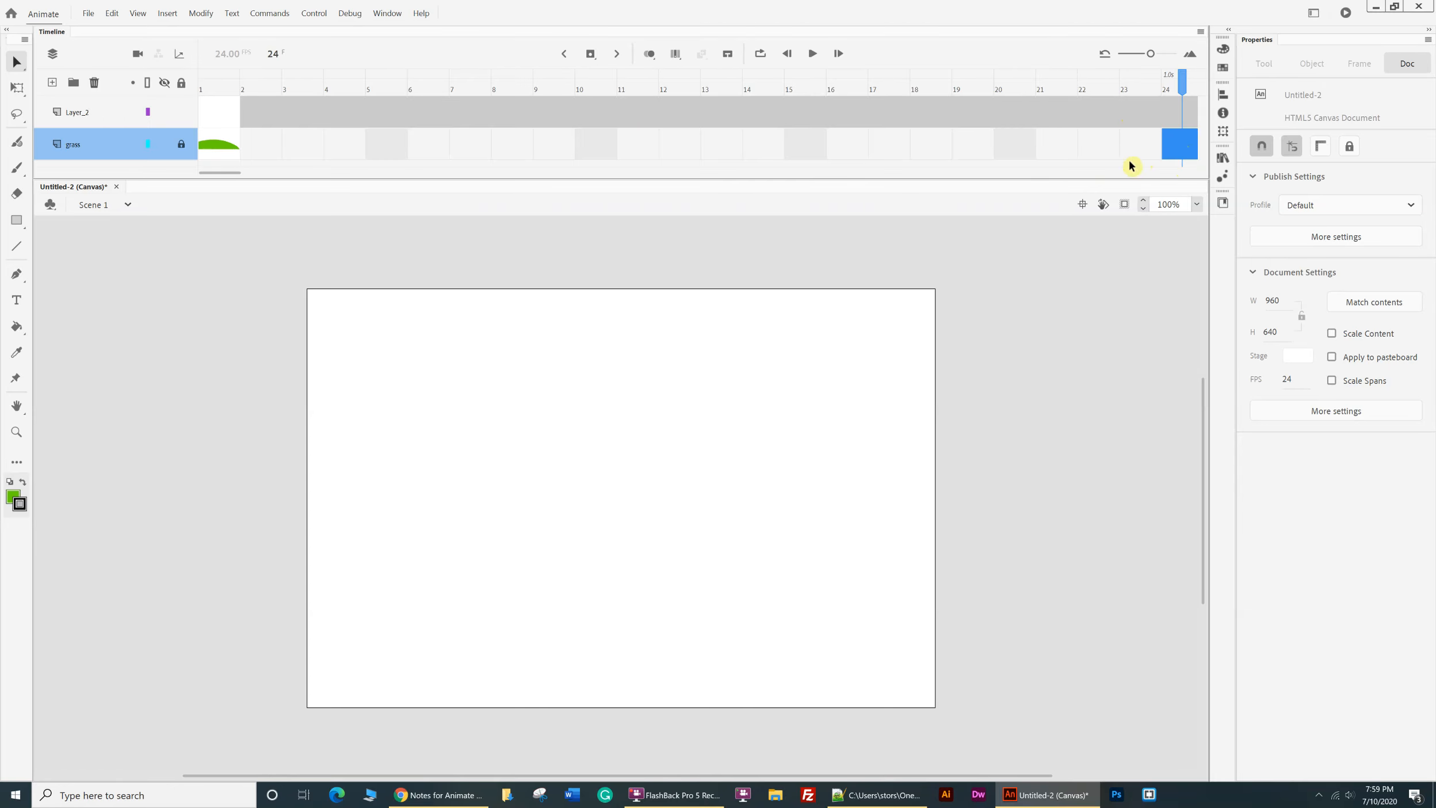
key("F5")
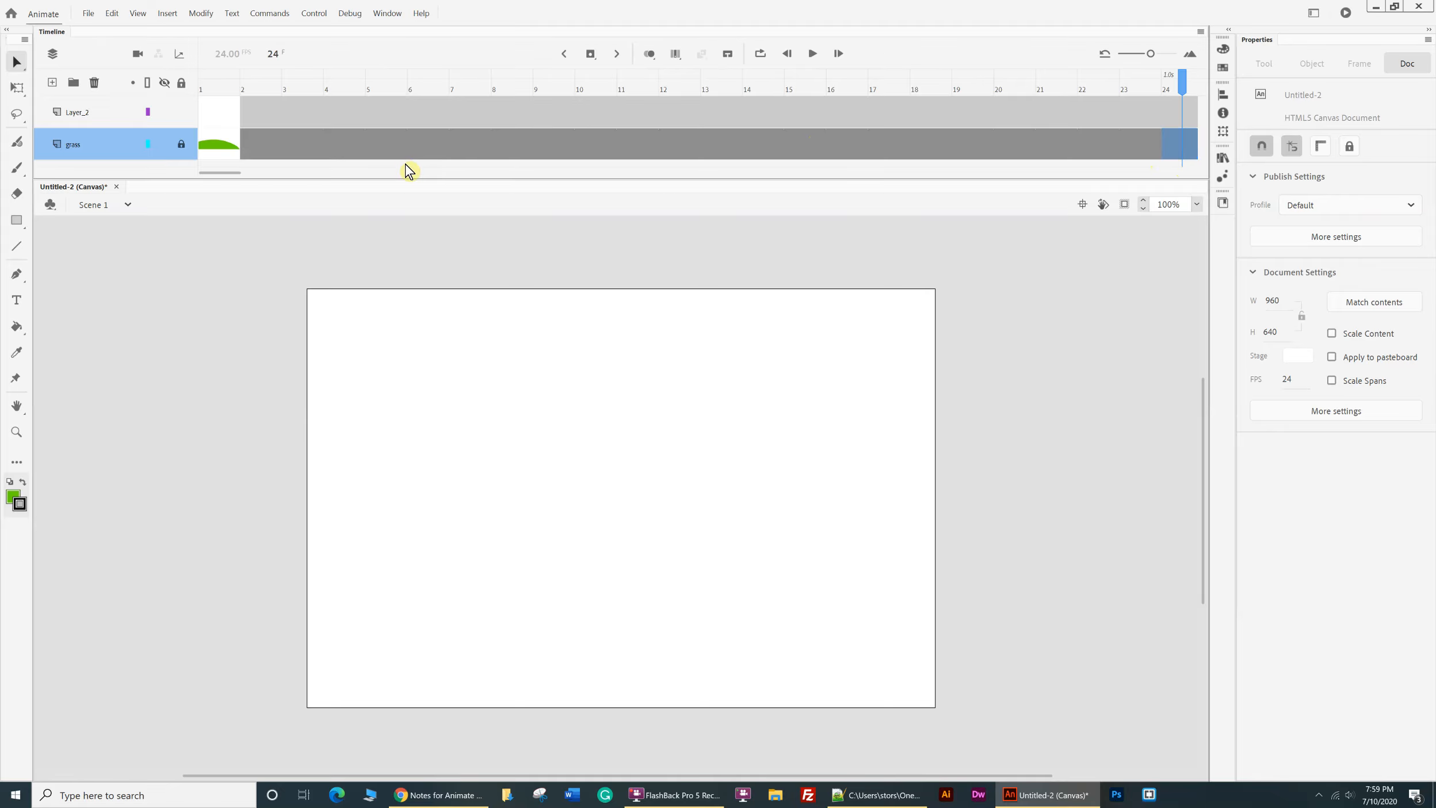
- Unlock the grass layer, check the hill at frames 12 and 20, and relock the layer
left_click(183, 148)
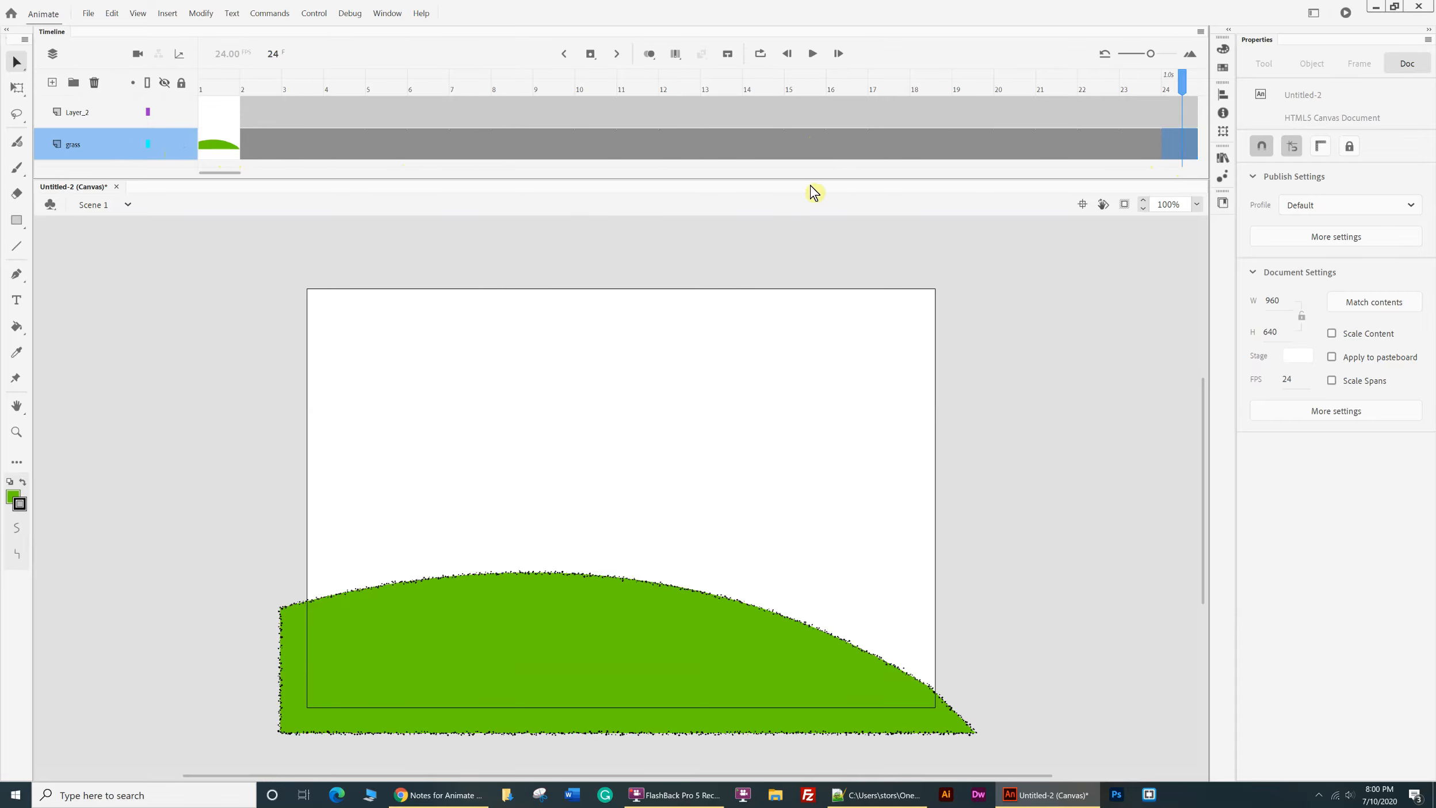
left_click(844, 133)
left_click(699, 112)
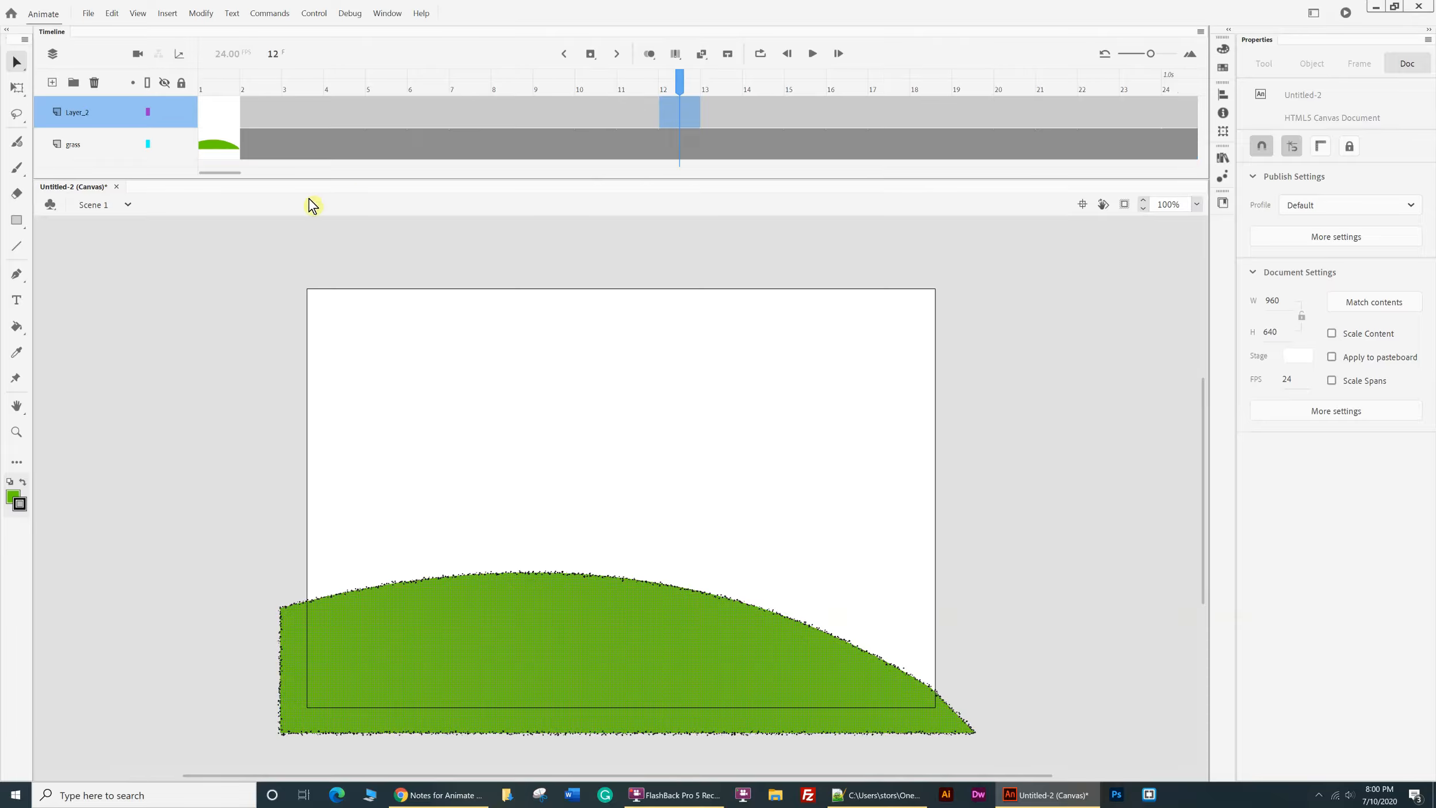
left_click_drag(802, 104, 1003, 129)
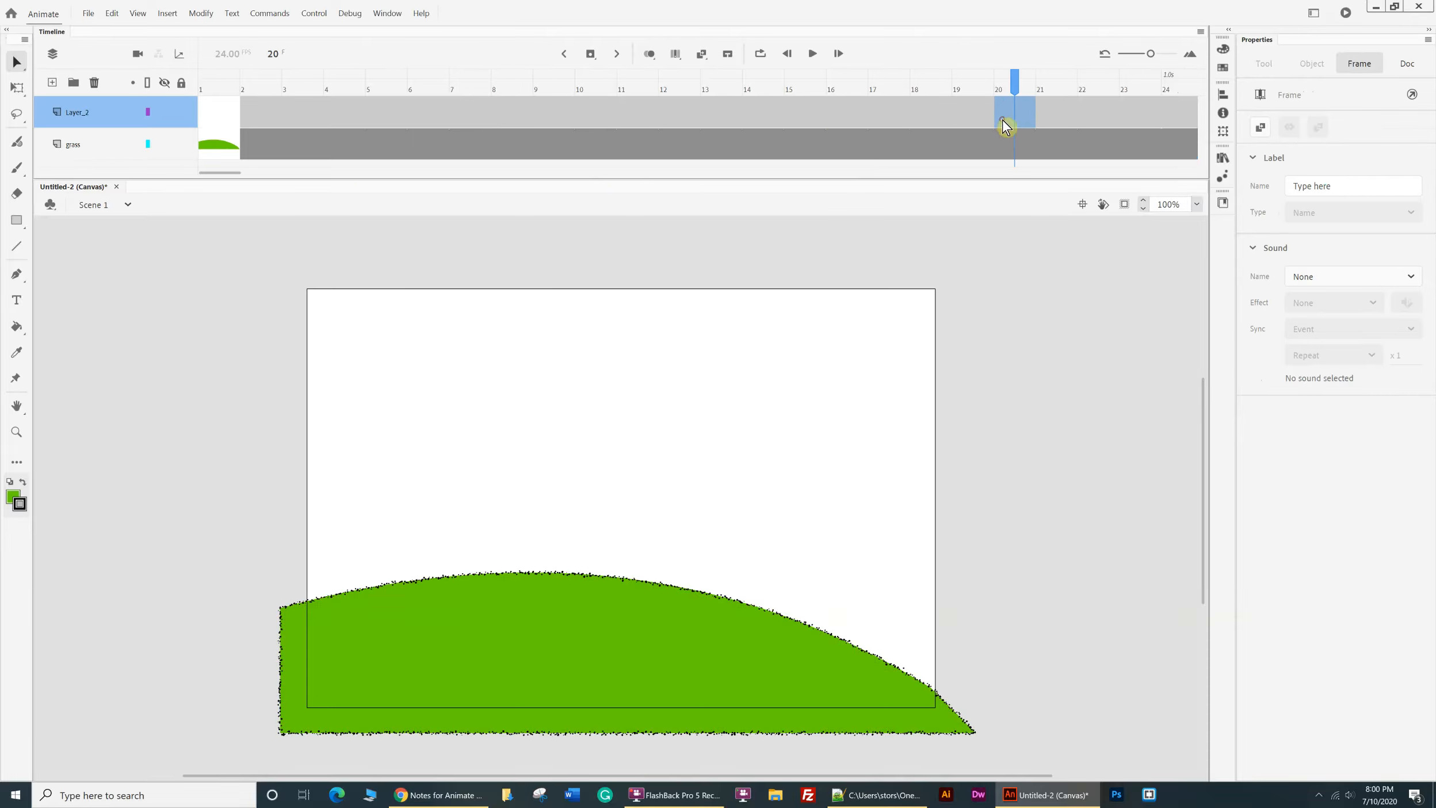
left_click(181, 142)
left_click(116, 144)
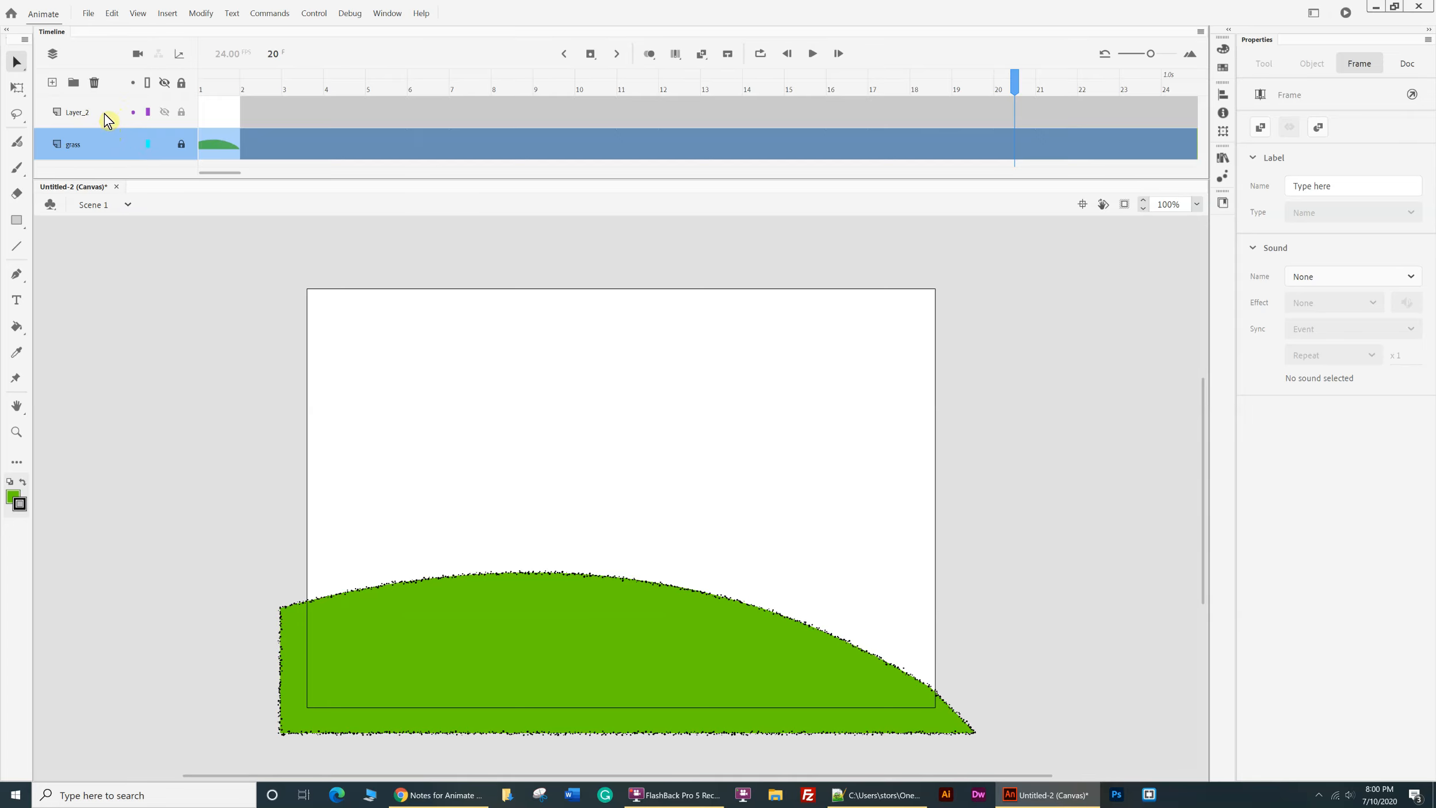
- Rename the new layer above the grass layer as sun
left_click(106, 120)
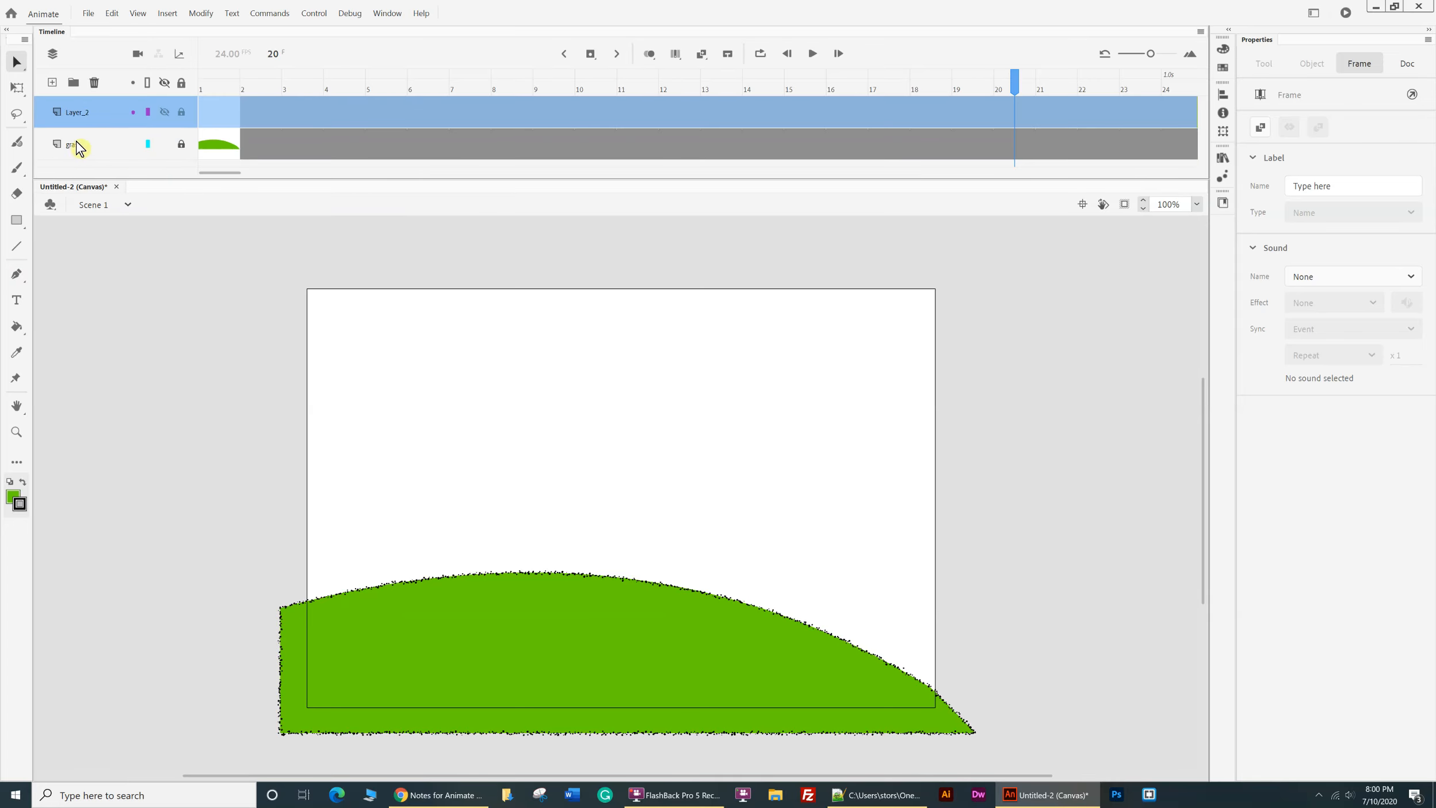
double_click(80, 113)
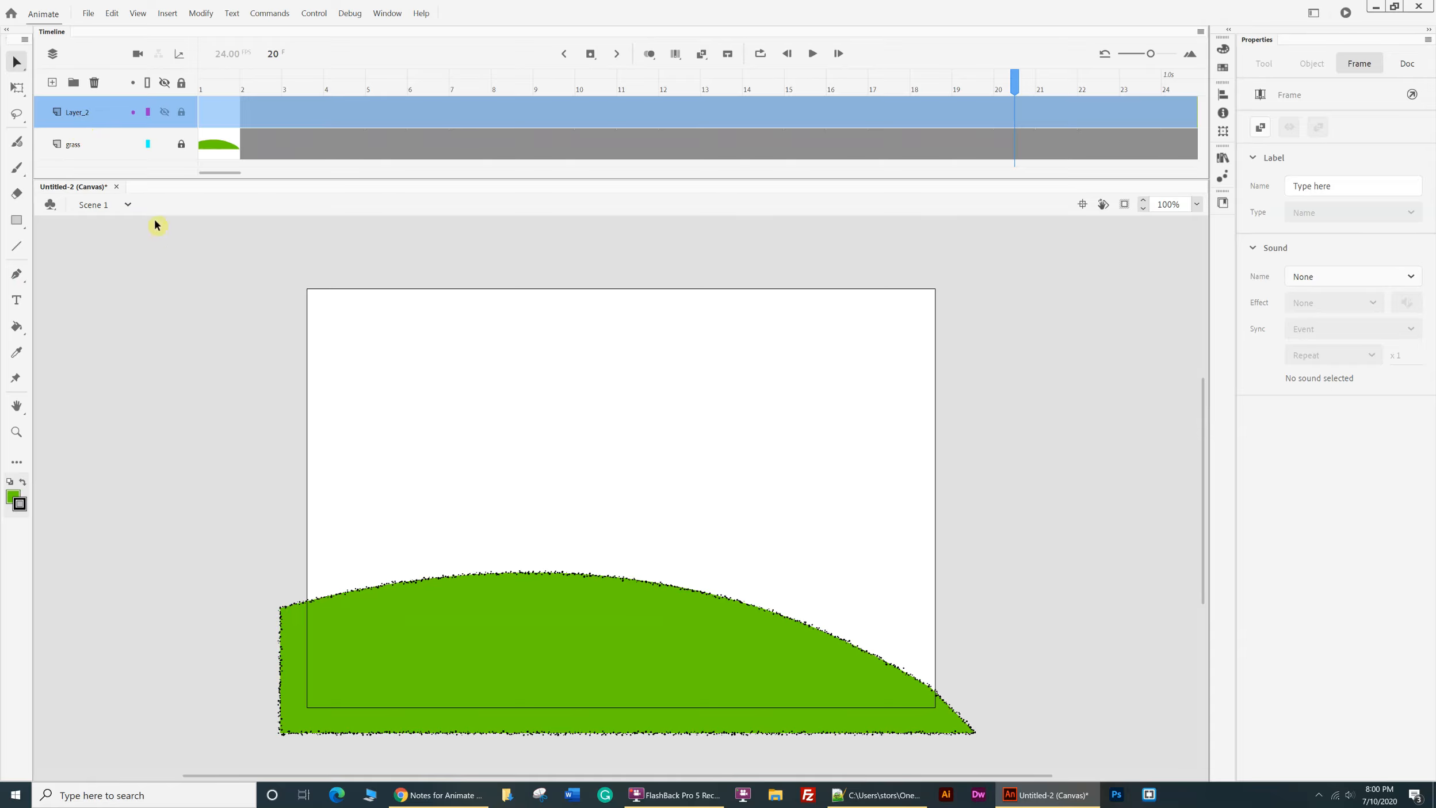
double_click(86, 115)
type("sun")
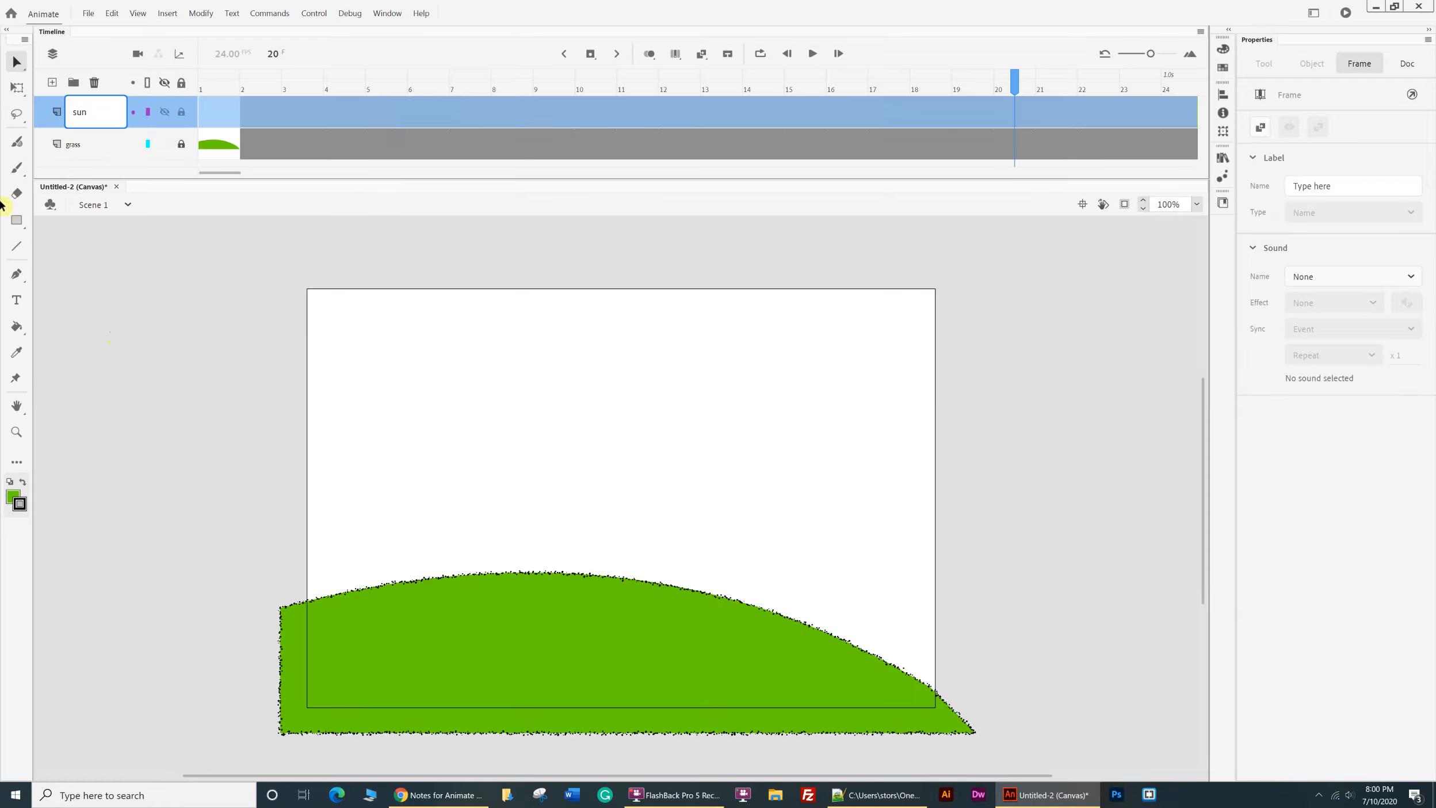
key("Return")
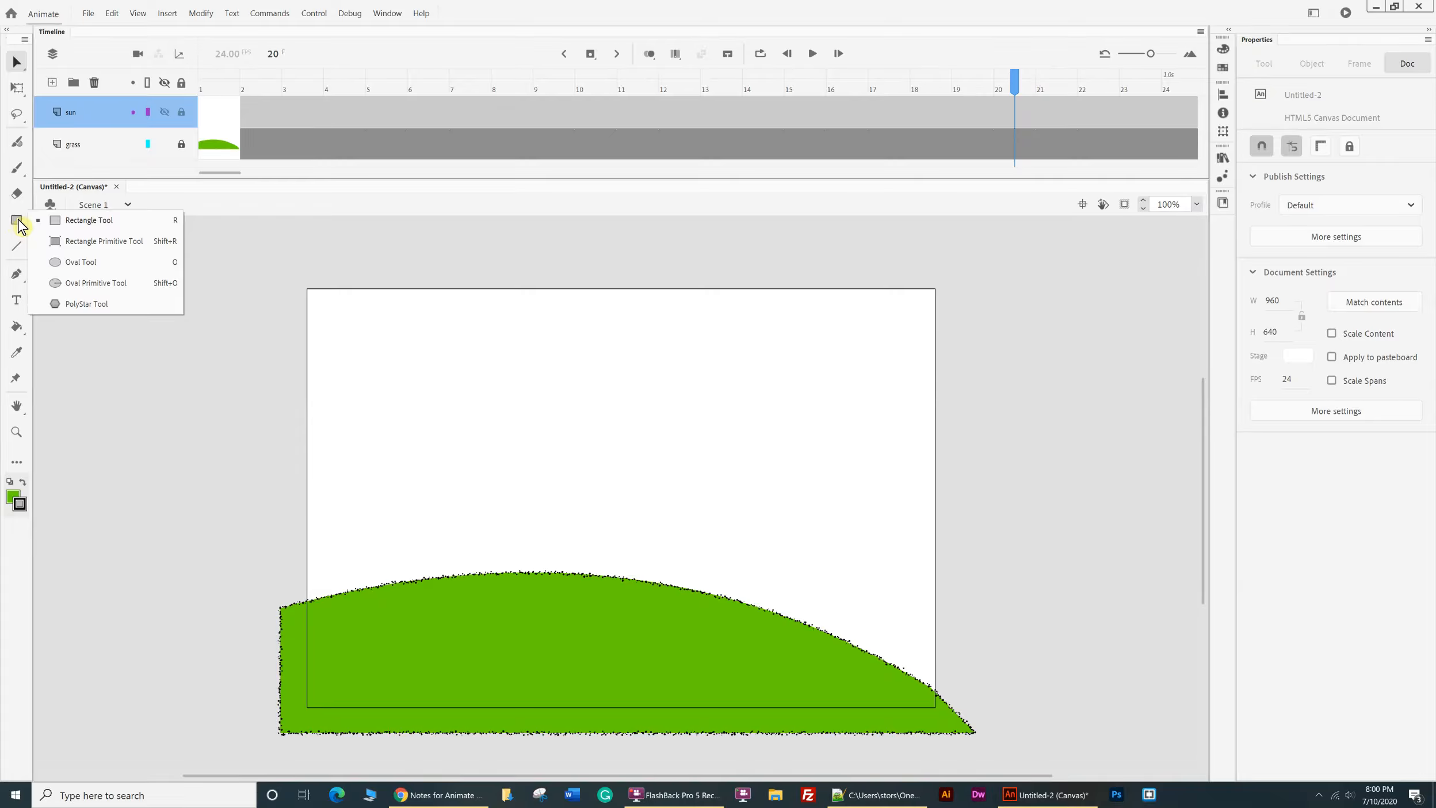
- Draw a circle about 220 px in diameter with the Oval tool over the stage's upper-left corner on the sun layer
left_click(65, 261)
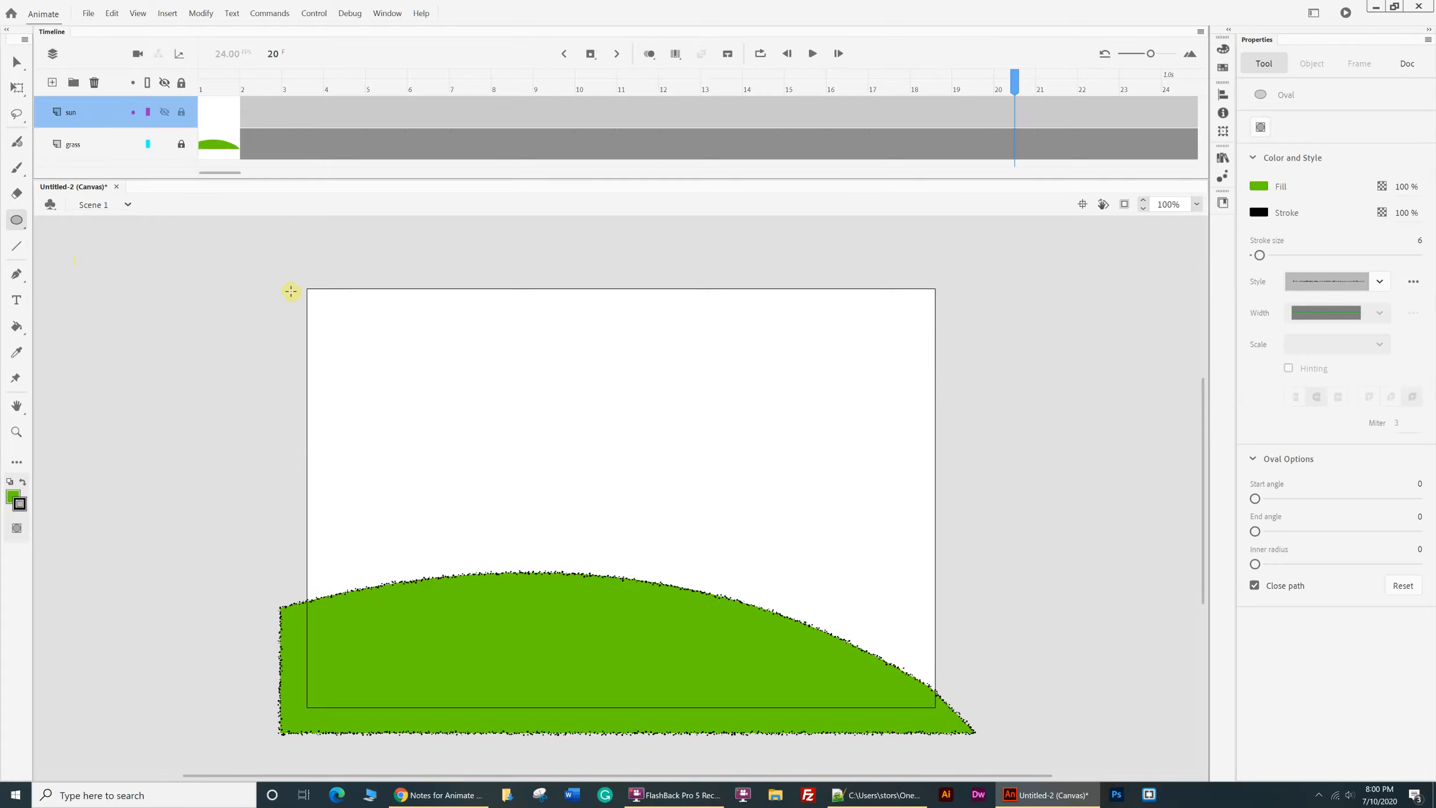
left_click_drag(278, 266, 421, 377)
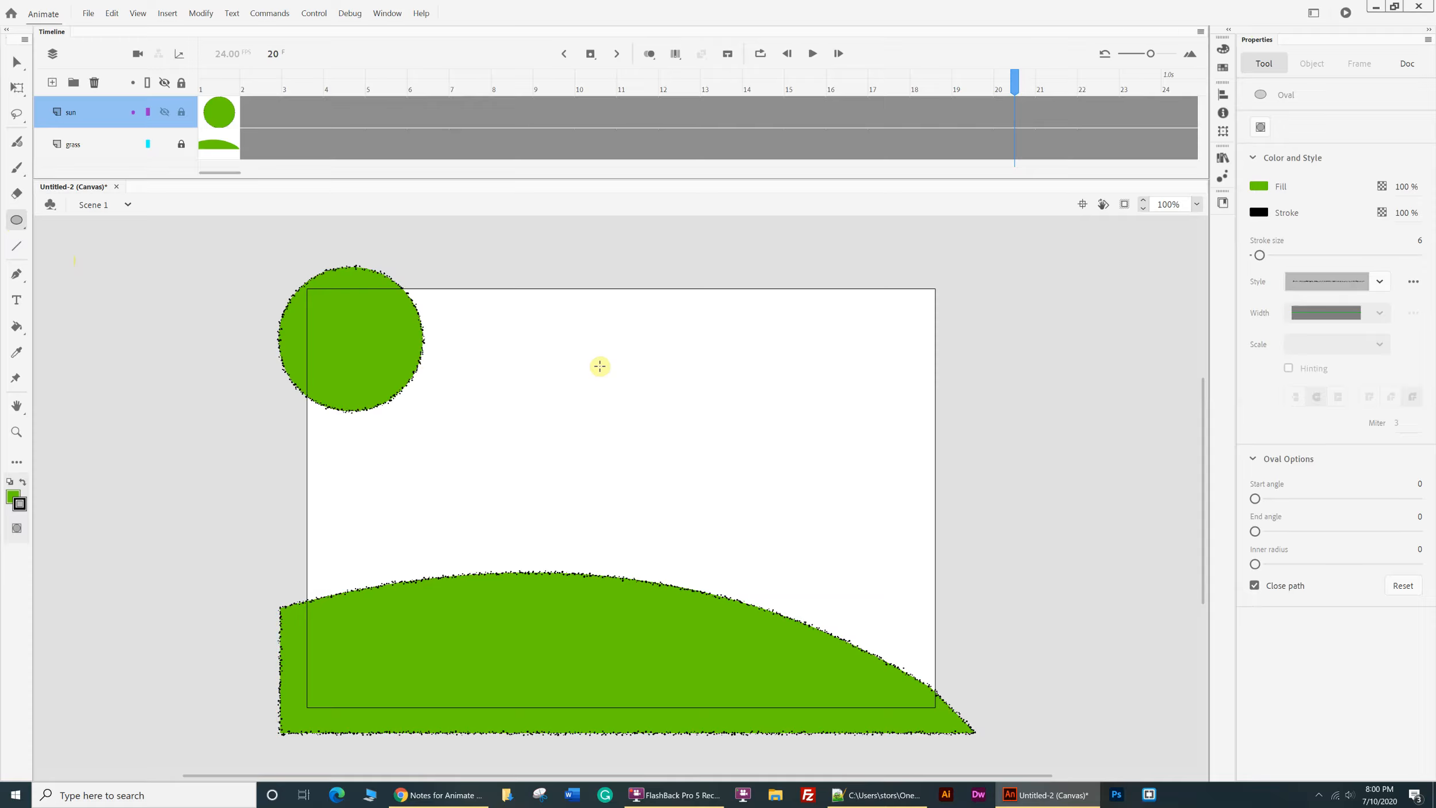
left_click(16, 62)
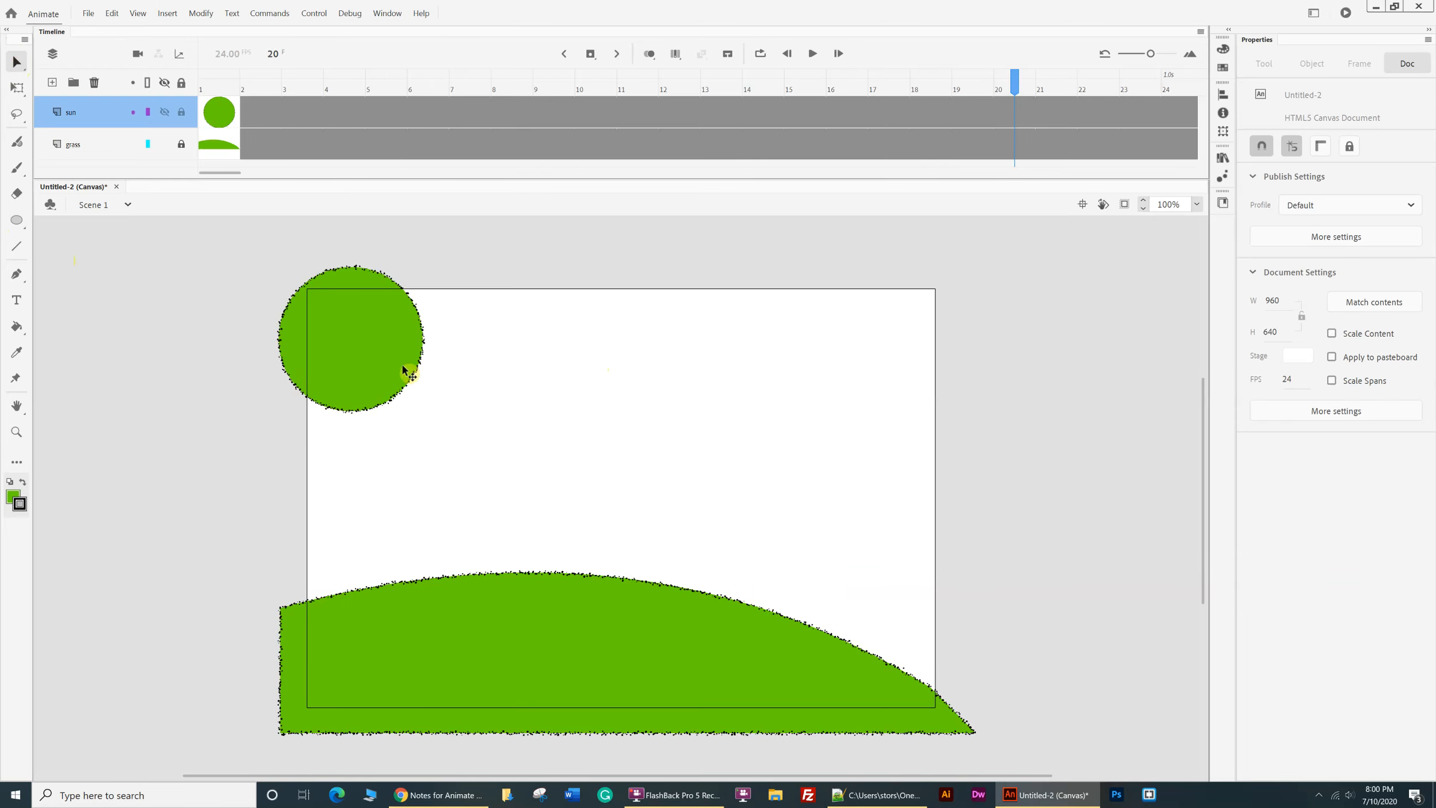
- Try orange #FF9900 as the circle's fill and replace it with bright yellow
left_click(345, 343)
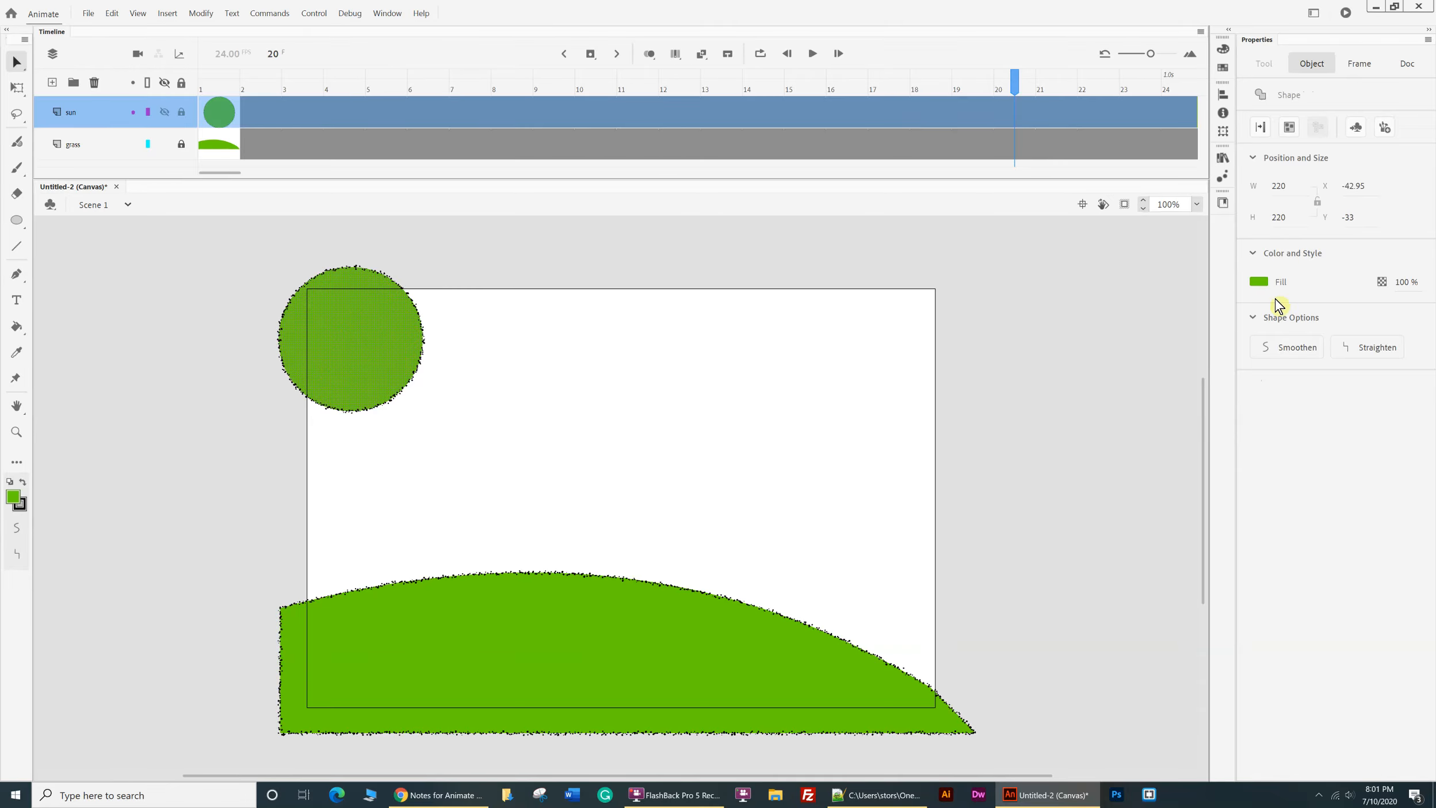
left_click(1265, 283)
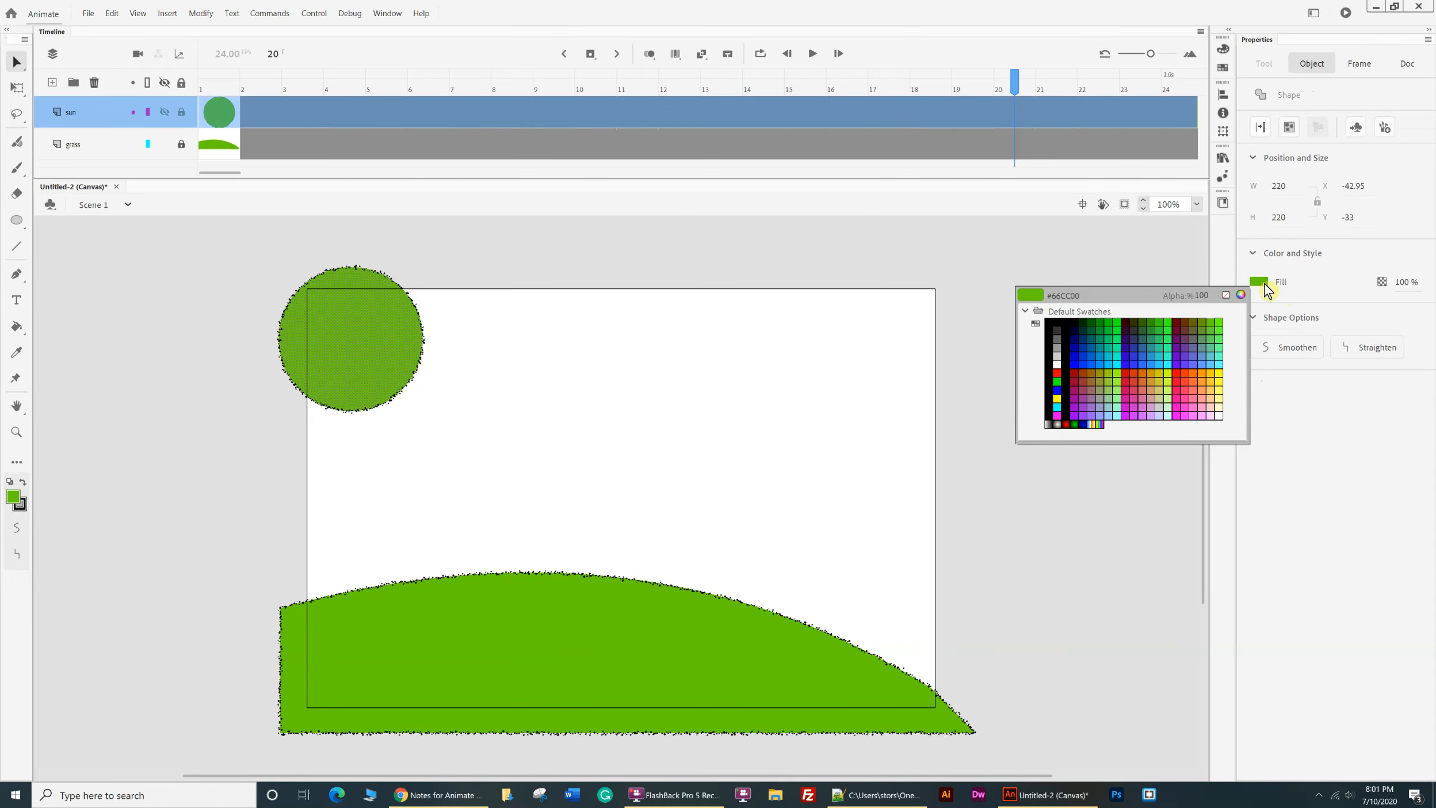
left_click(1207, 370)
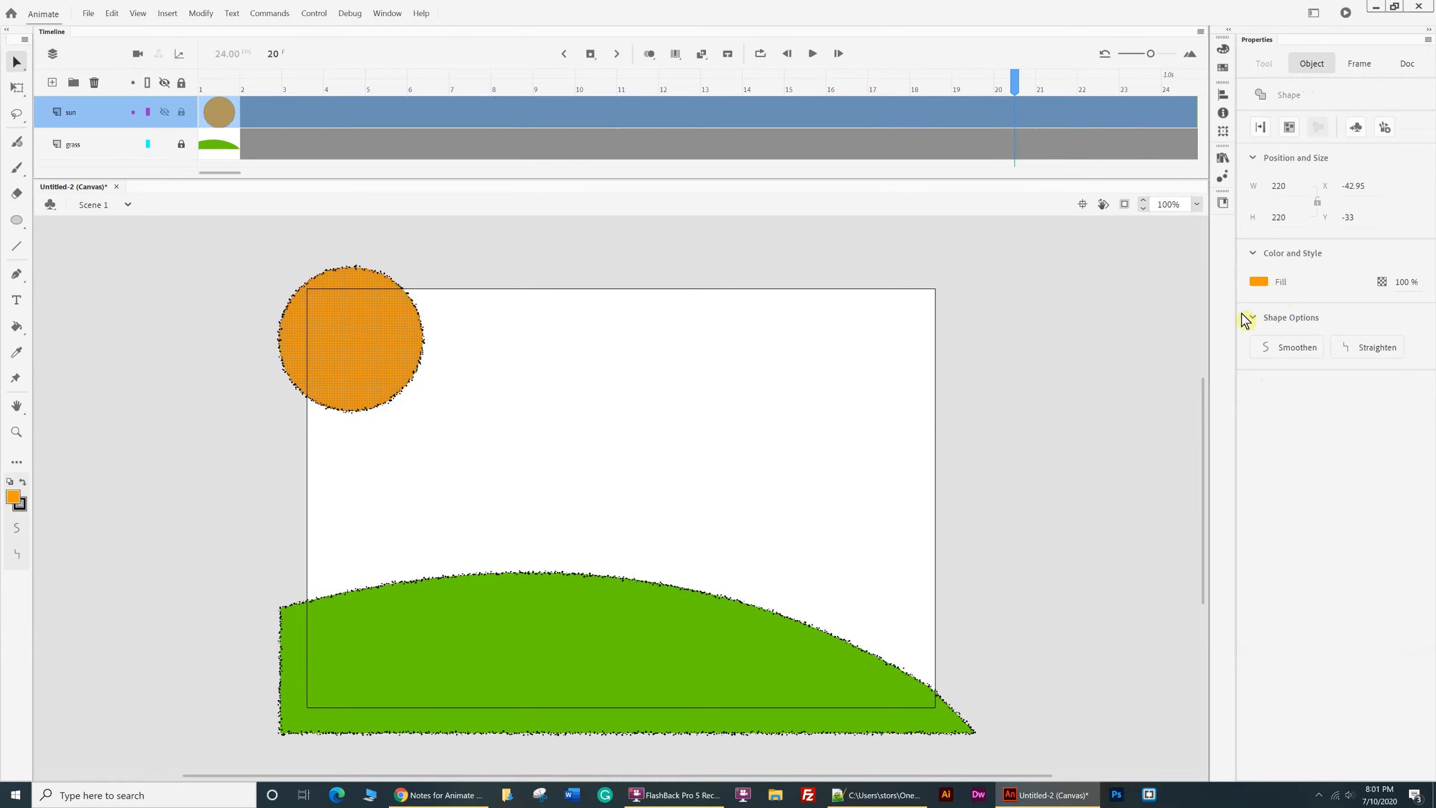
left_click(1260, 282)
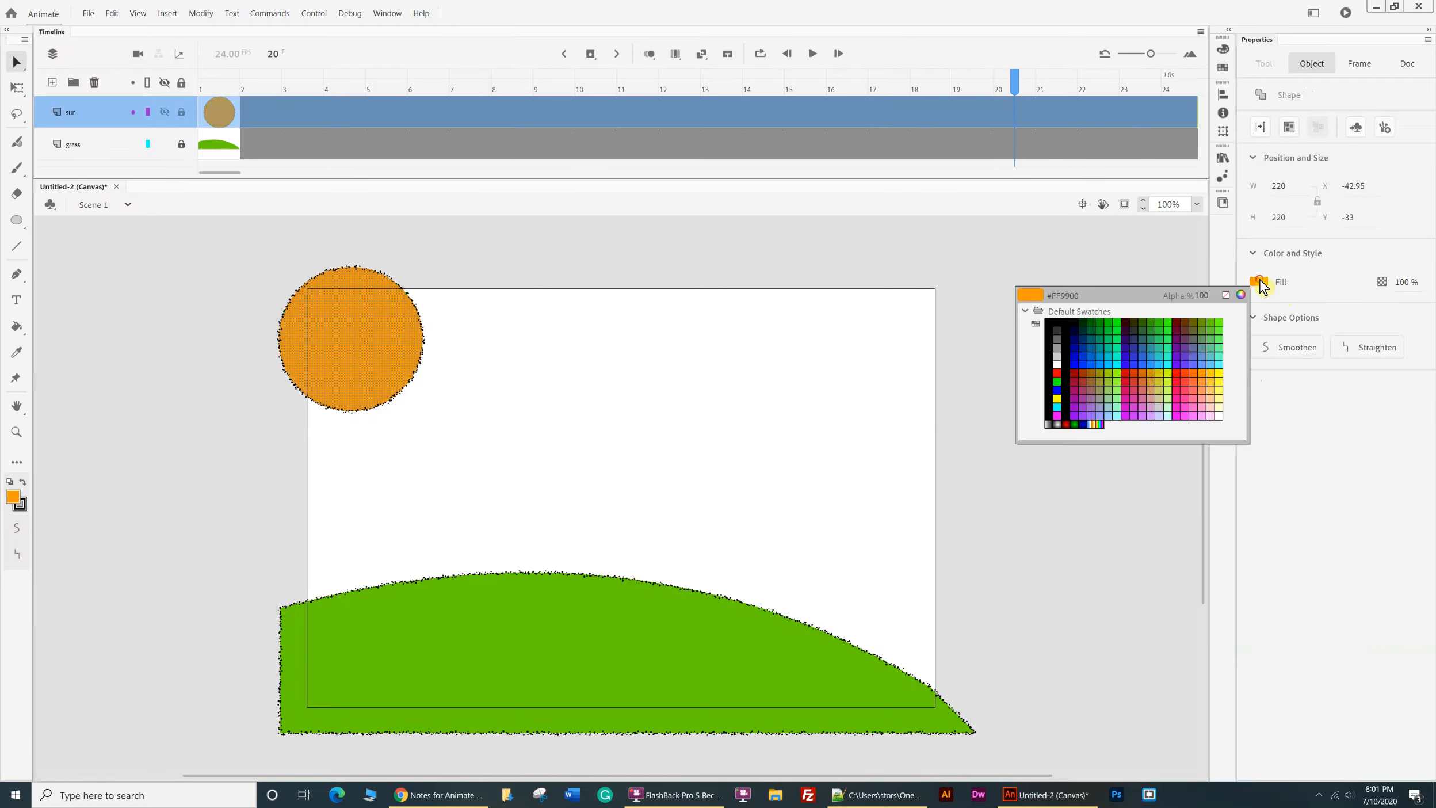
left_click(1219, 371)
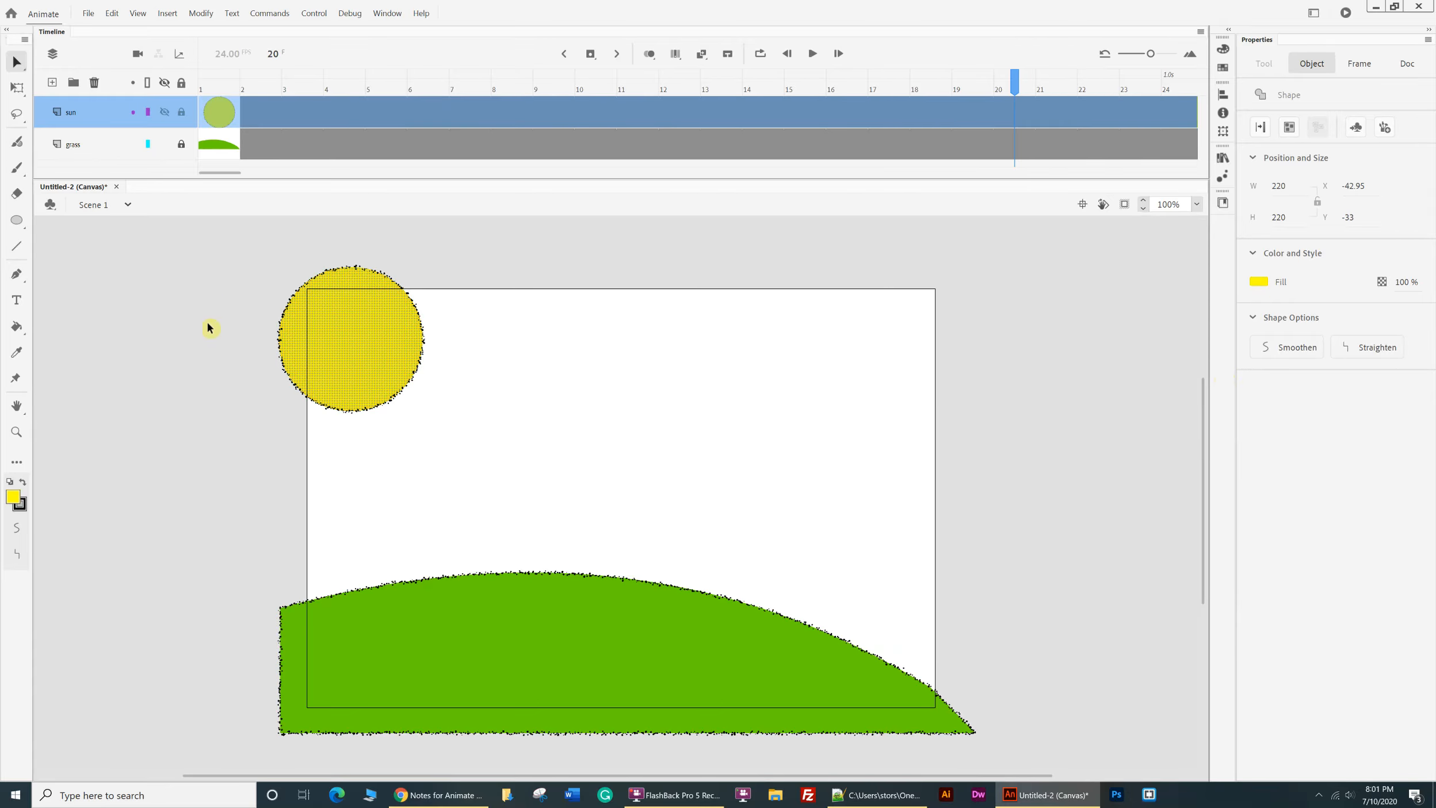
- Select the whole yellow circle with its outline and convert it into a drawing object
mouse_move(246, 247)
left_mouse_down()
mouse_move(279, 407)
mouse_move(519, 451)
left_mouse_up()
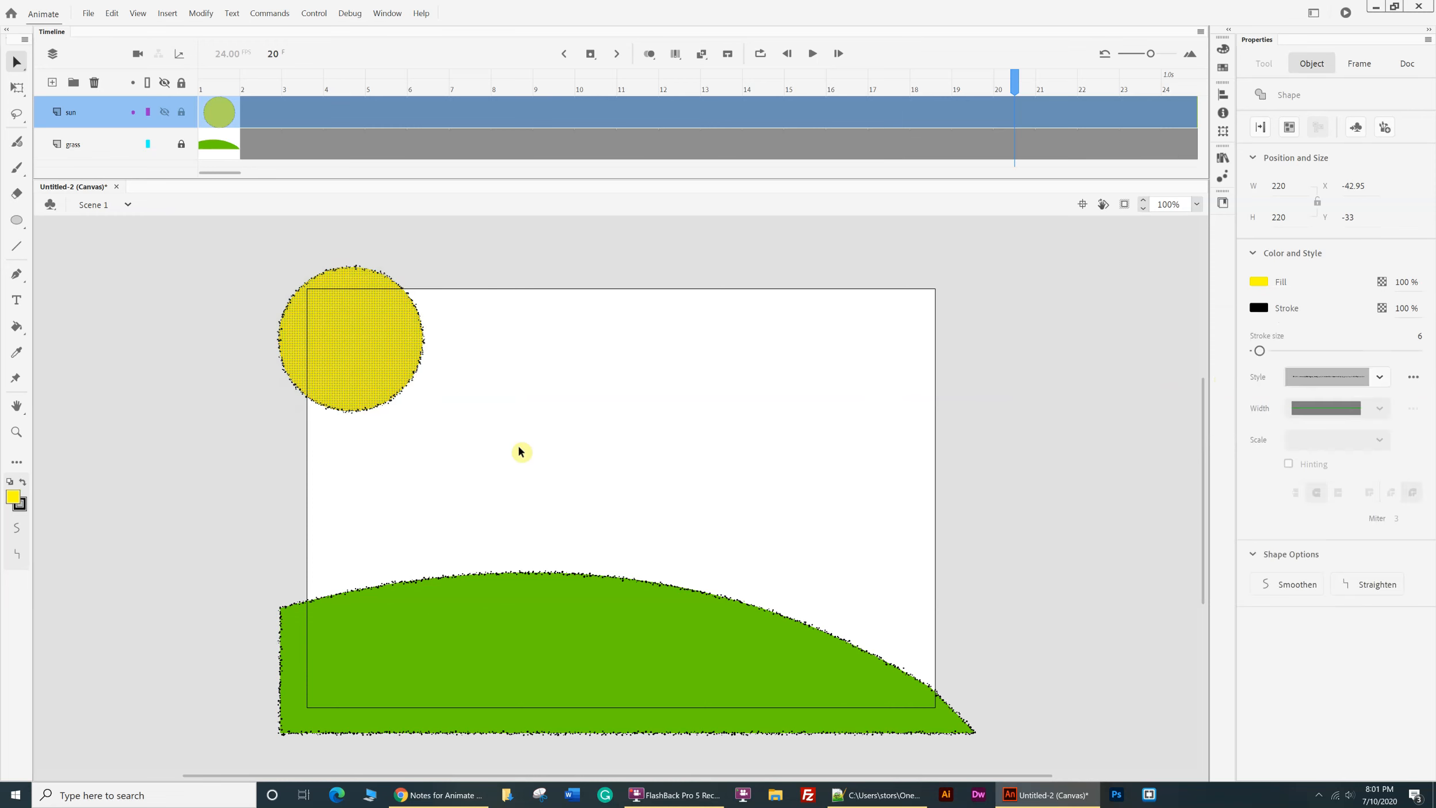
left_click(1290, 135)
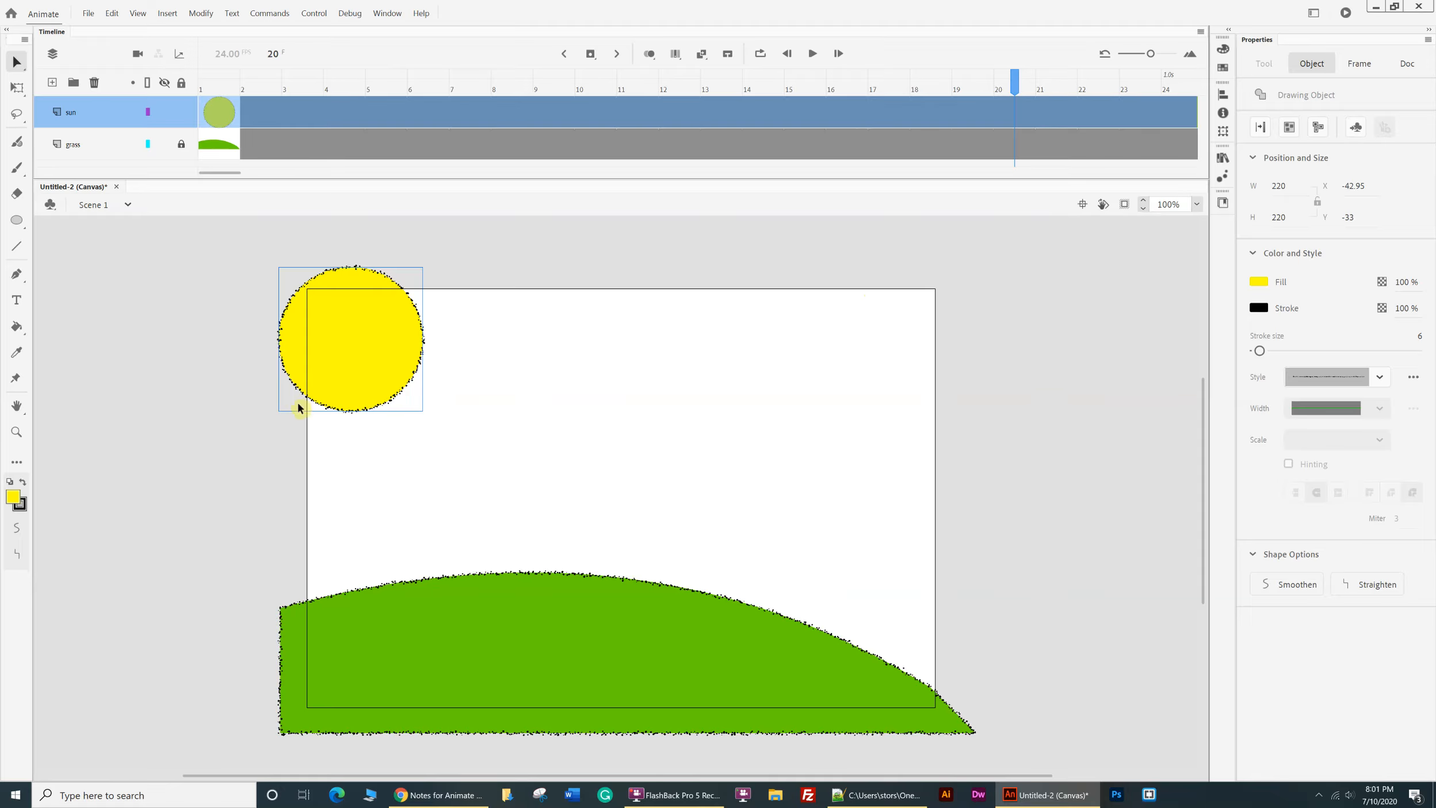
- Check the sun at frames 4 and 15 of the sun layer
left_click(334, 115)
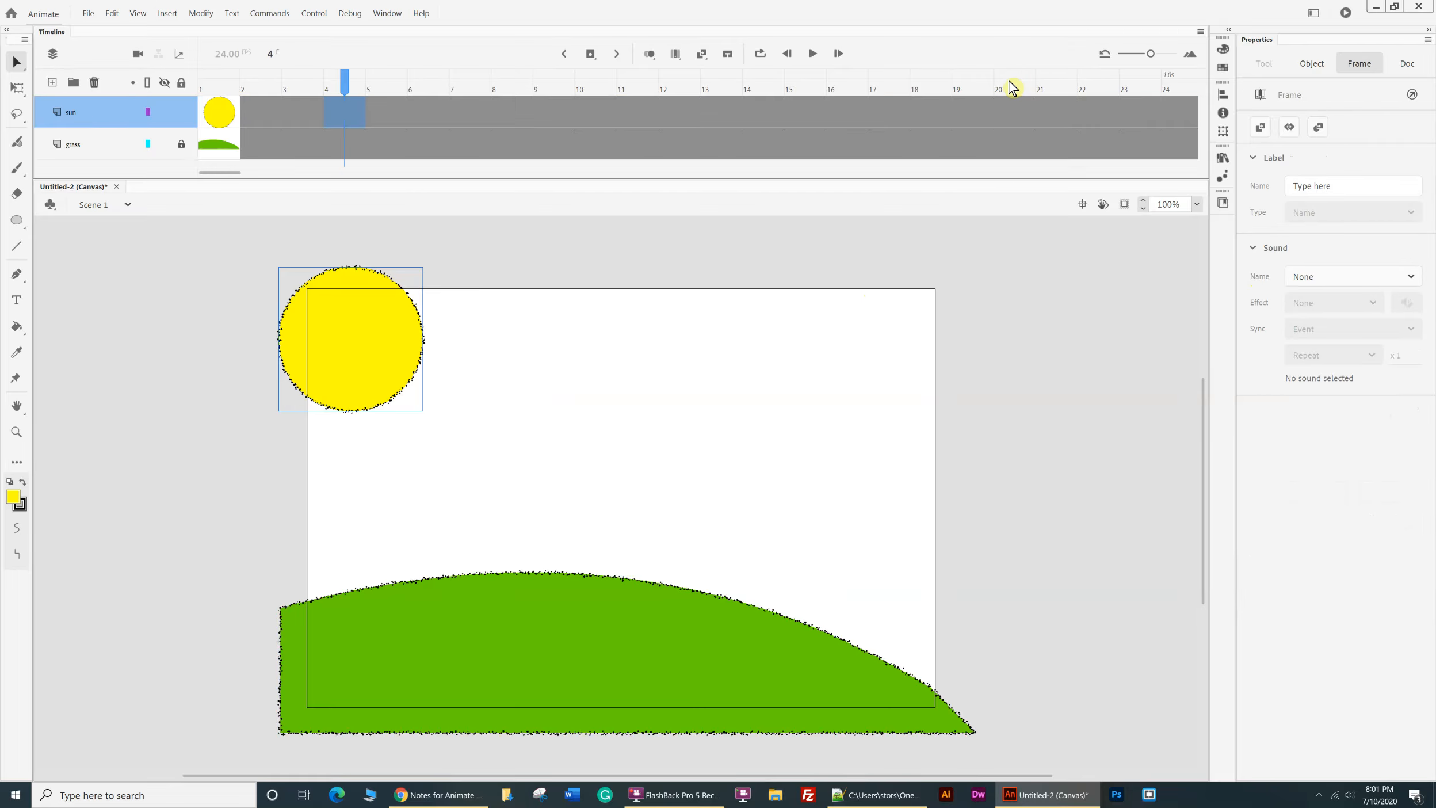
left_click(1067, 311)
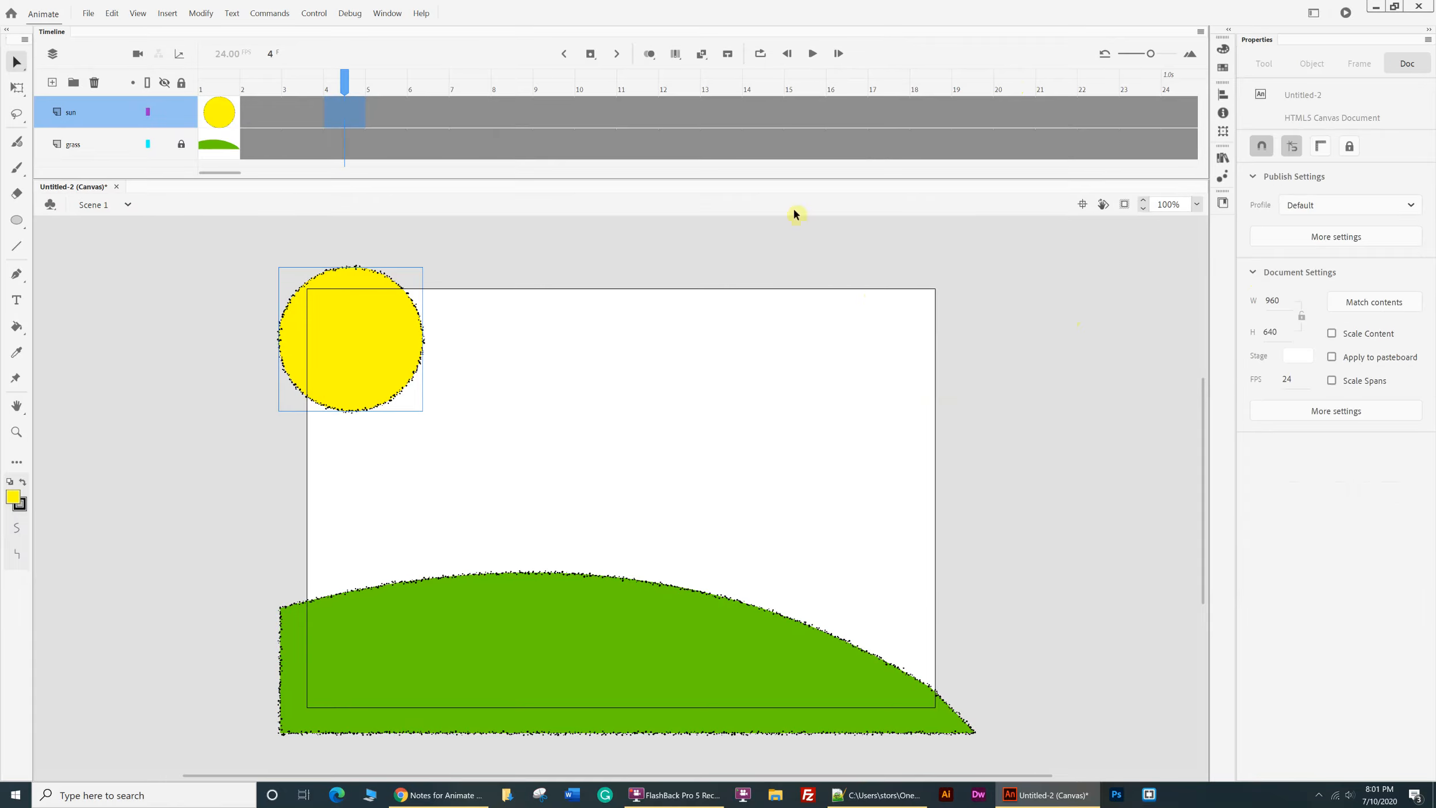
left_click(807, 99)
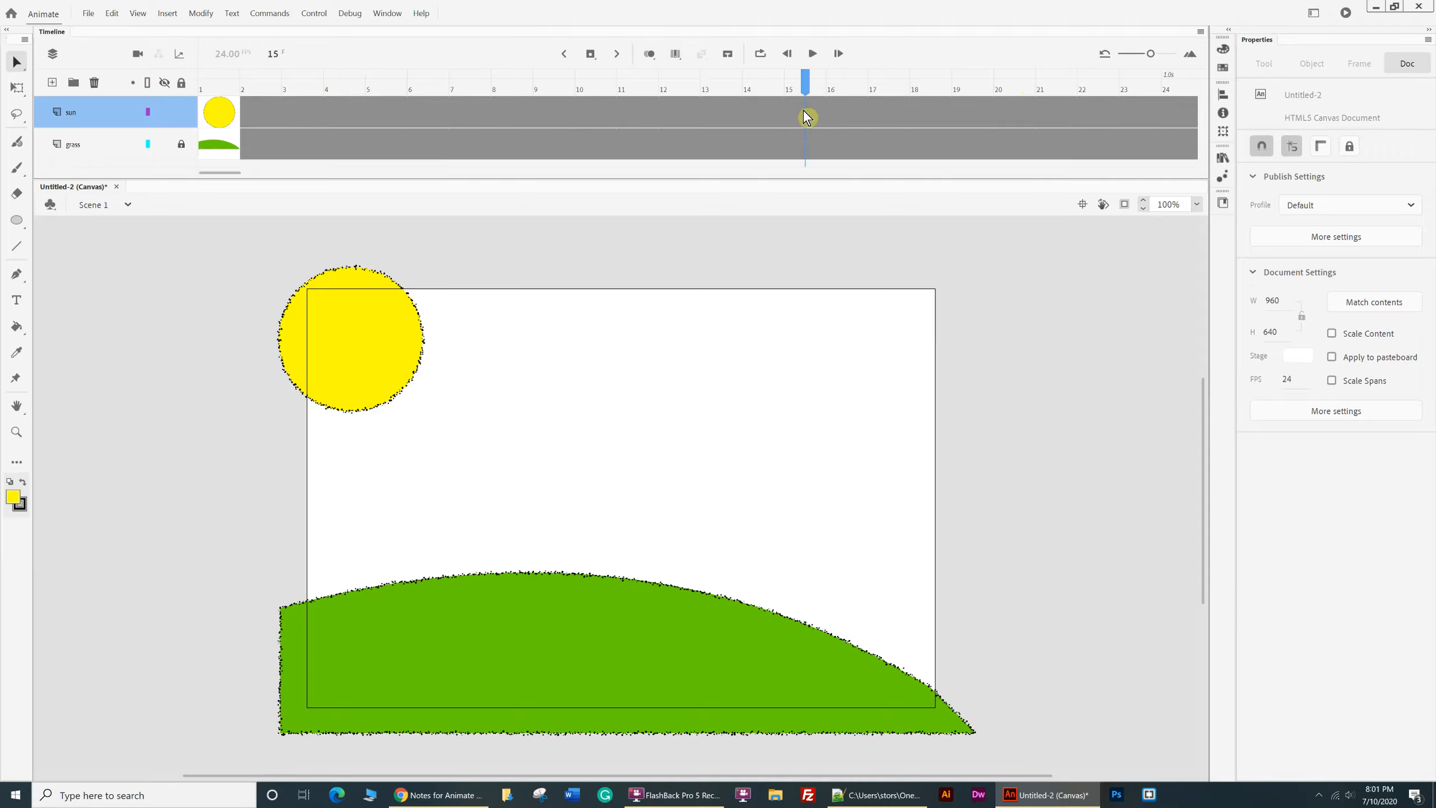
left_click(803, 112)
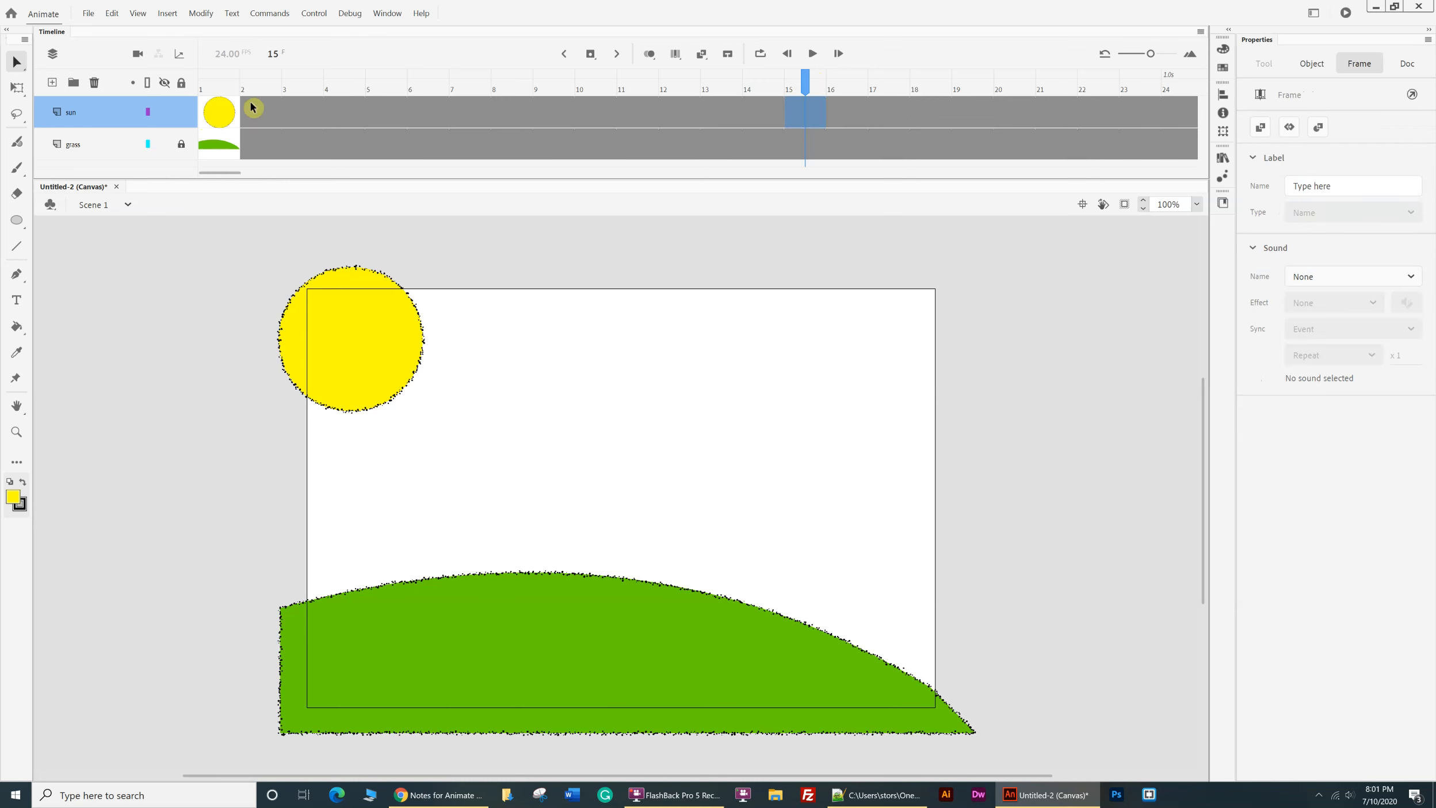
- Move the sun layer's keyframe from frame 1 to frame 5
key("F6")
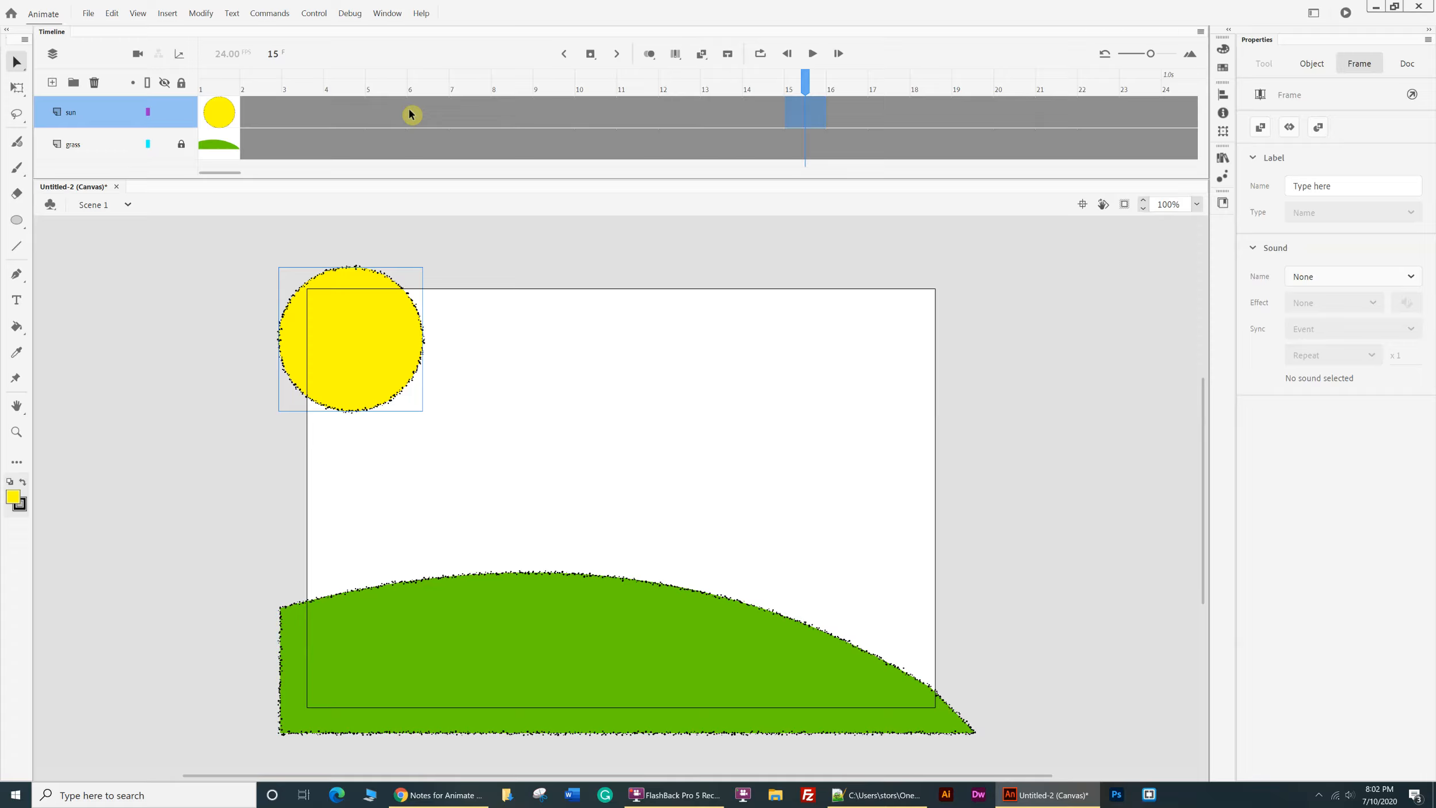
left_click(222, 119)
left_click_drag(269, 114, 225, 103)
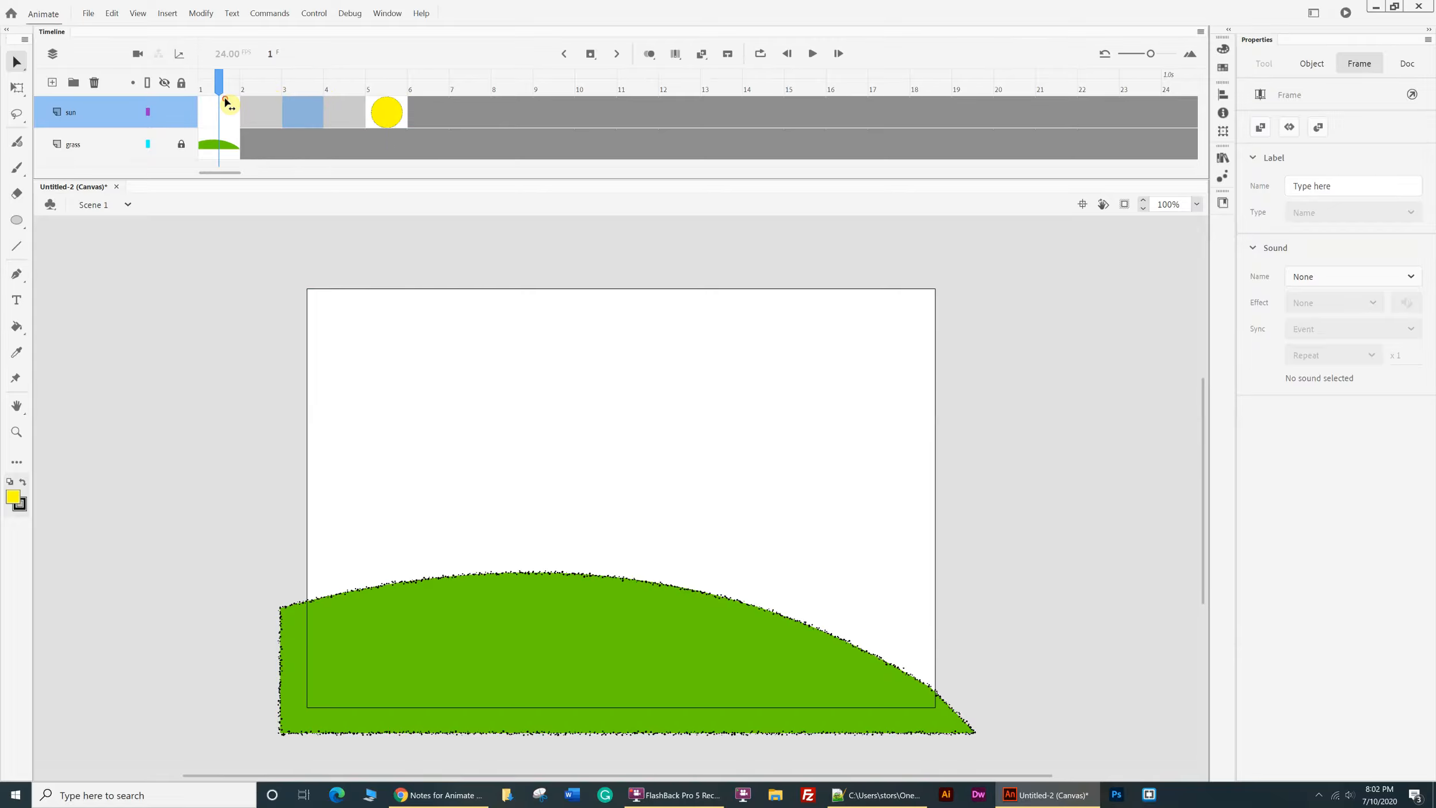
- Play the animation several times from frame 1 to check when the sun appears on the stage
left_click(290, 84)
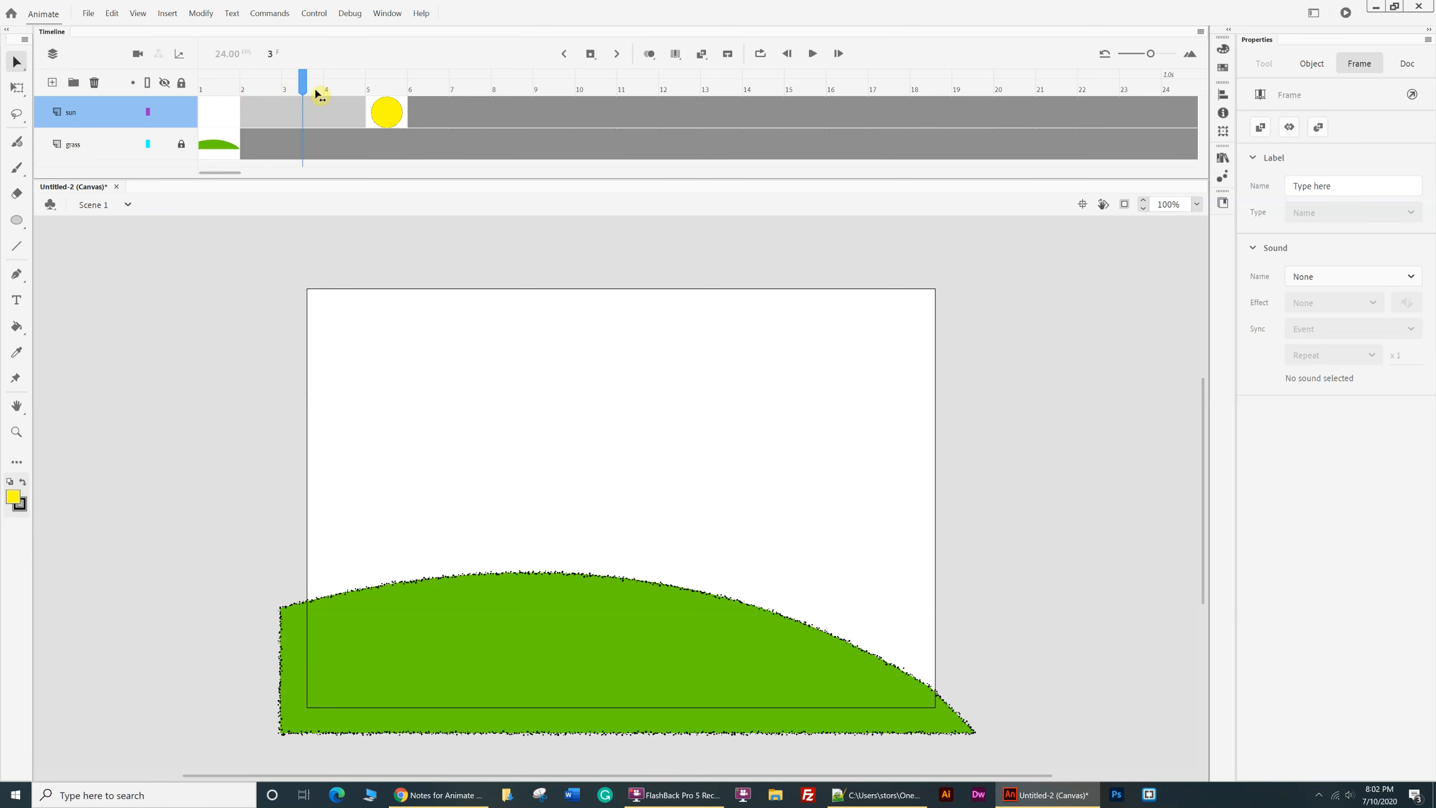
key("Return")
key("Return")
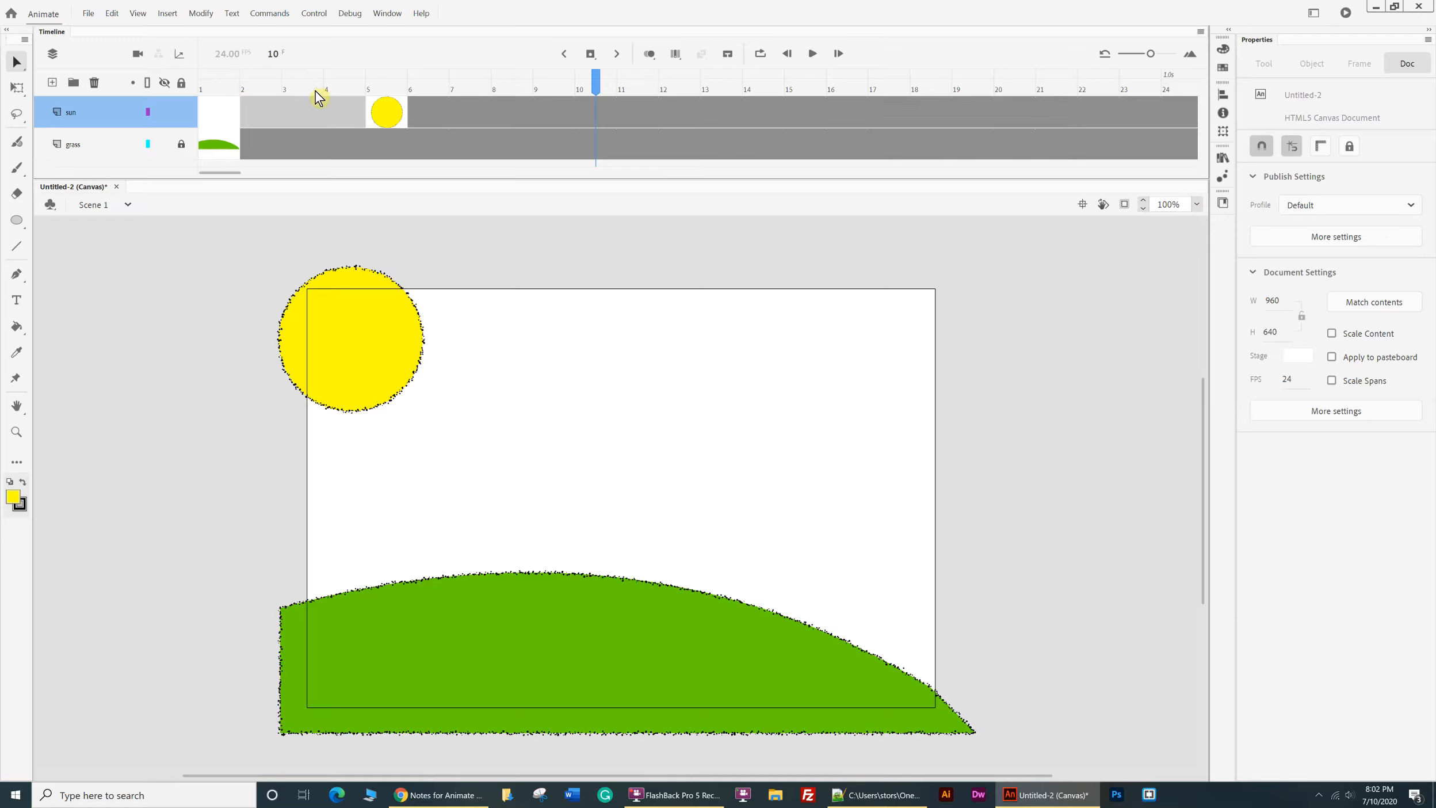
left_click(216, 122)
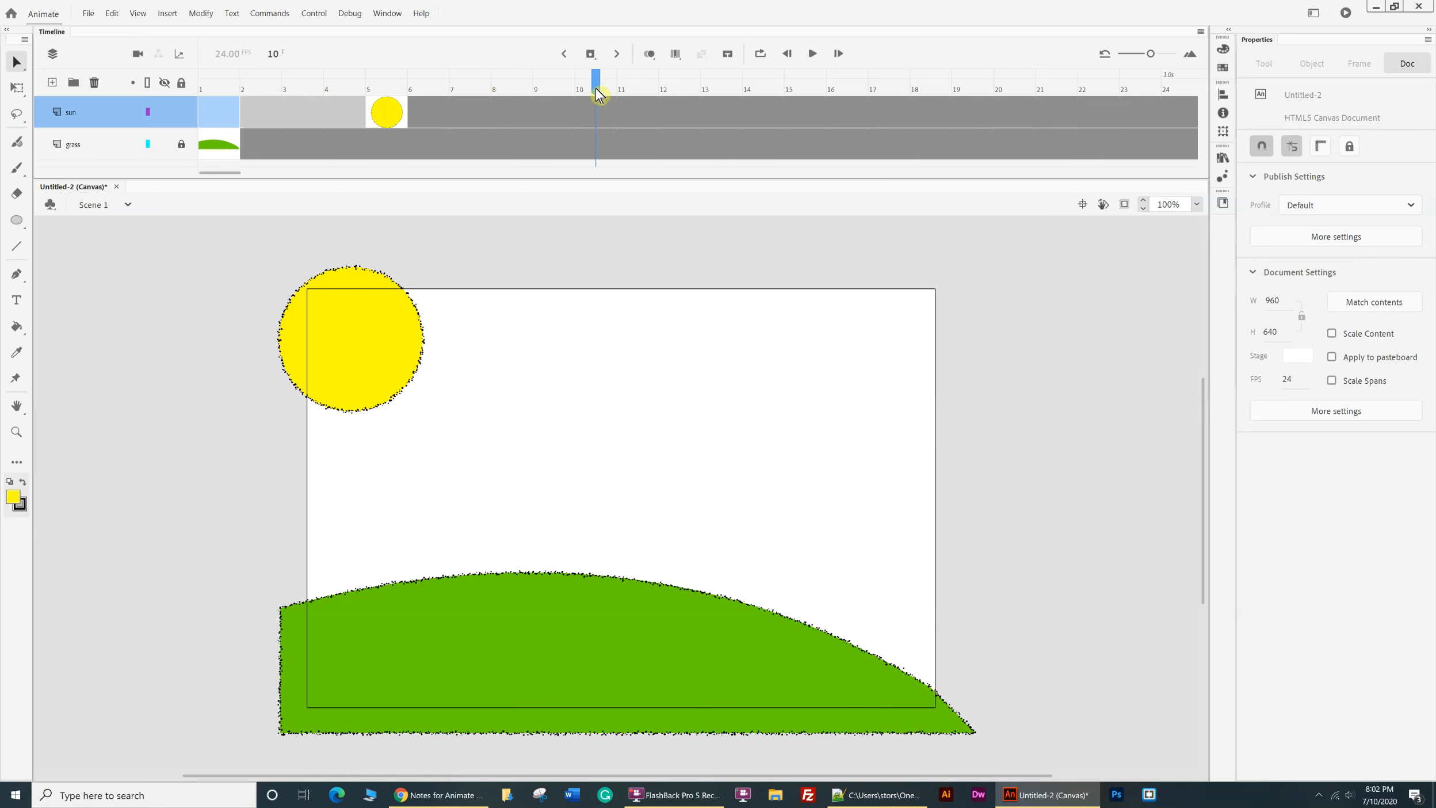
key("Return")
left_click(218, 89)
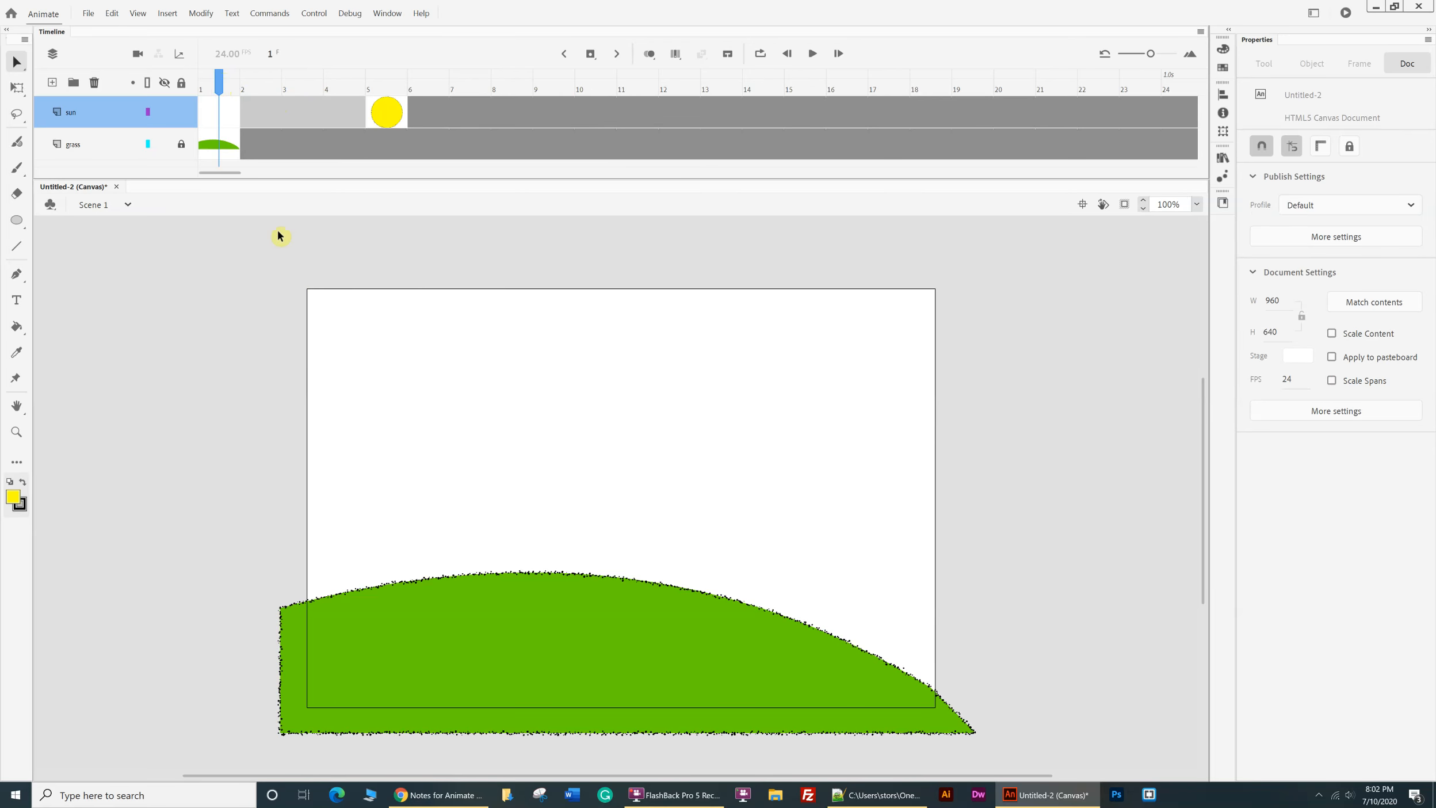
key("Return")
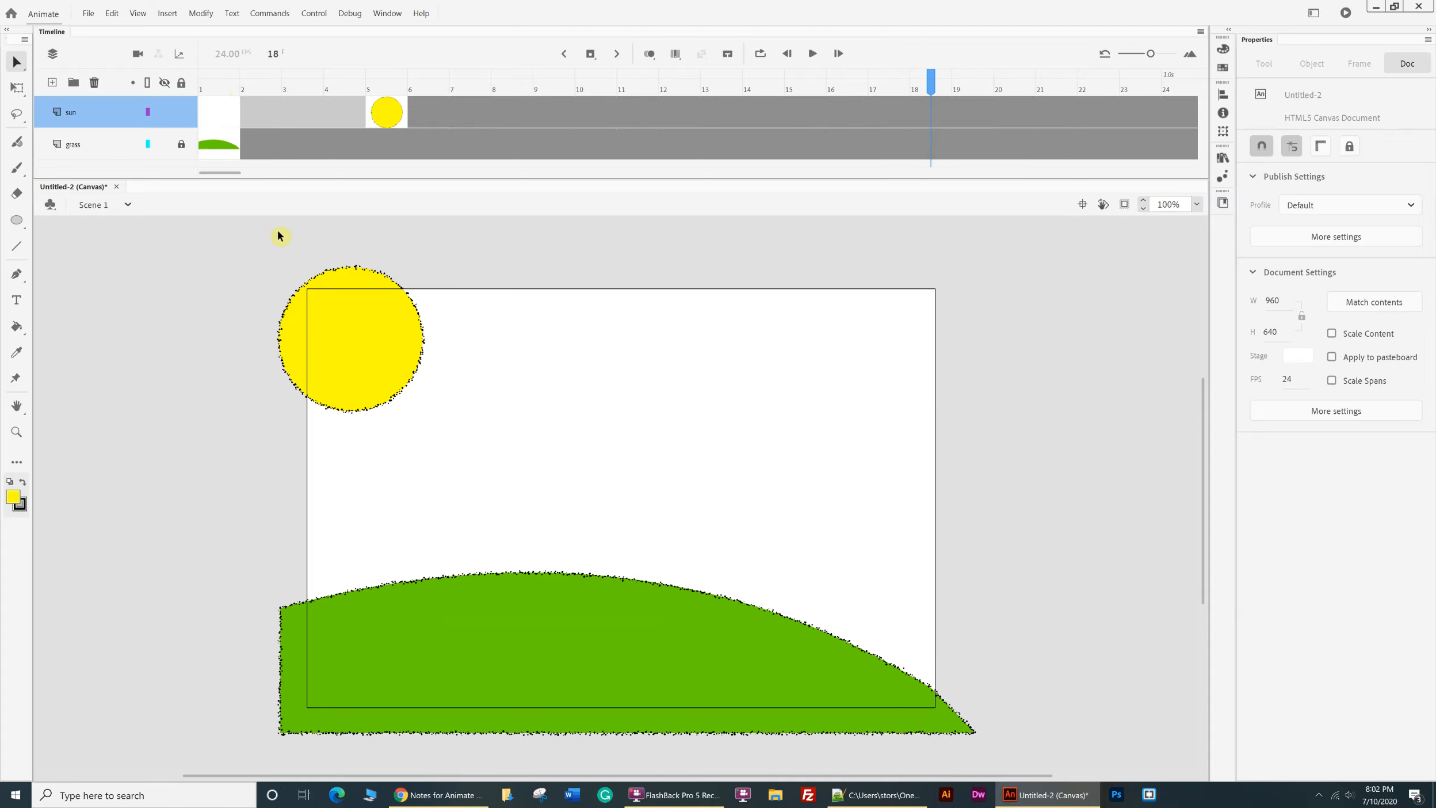
left_click(211, 88)
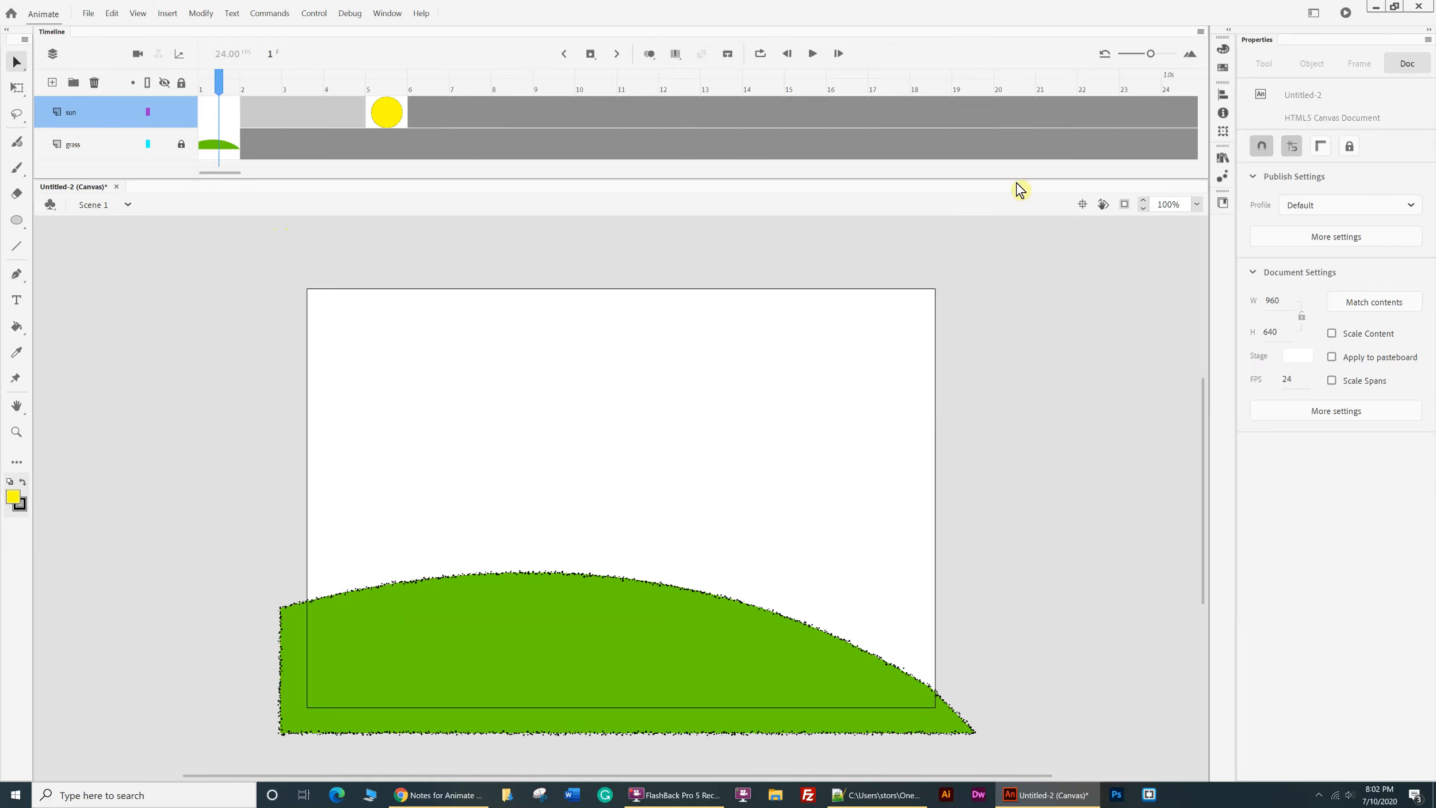
key("Return")
key("Return")
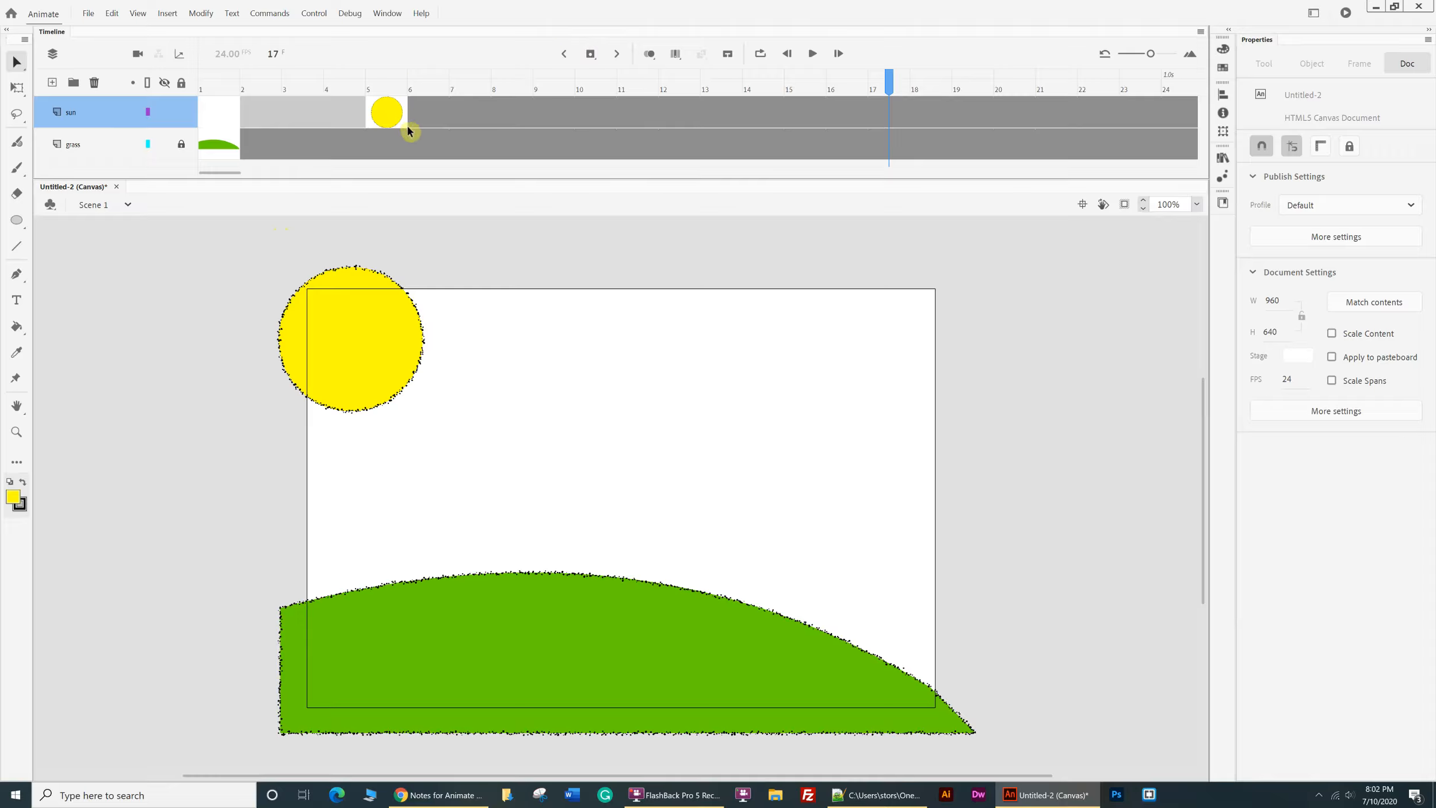
- Move the sun layer's keyframe from frame 5 back to frame 1
left_click(390, 116)
left_click_drag(390, 119, 218, 116)
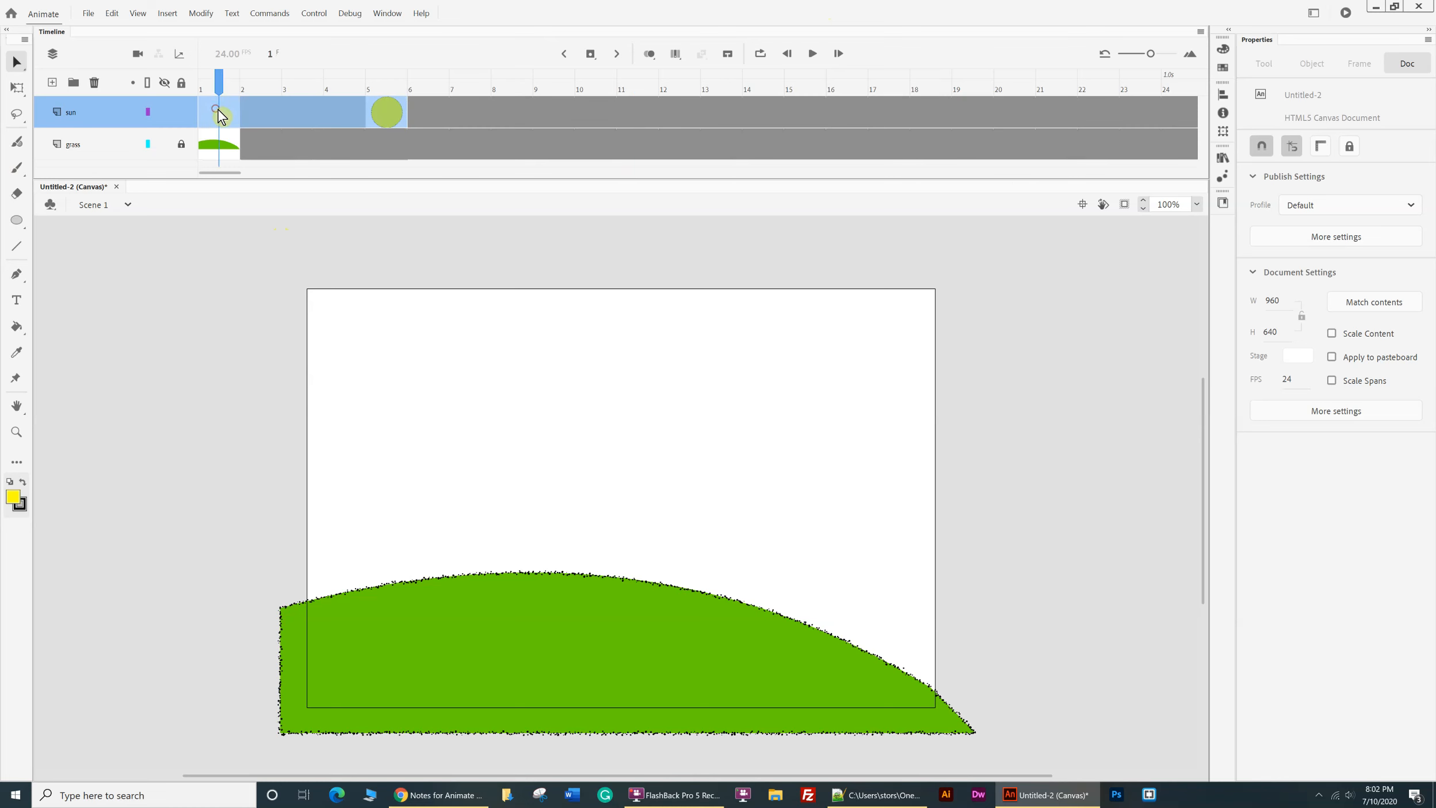
left_click(403, 110)
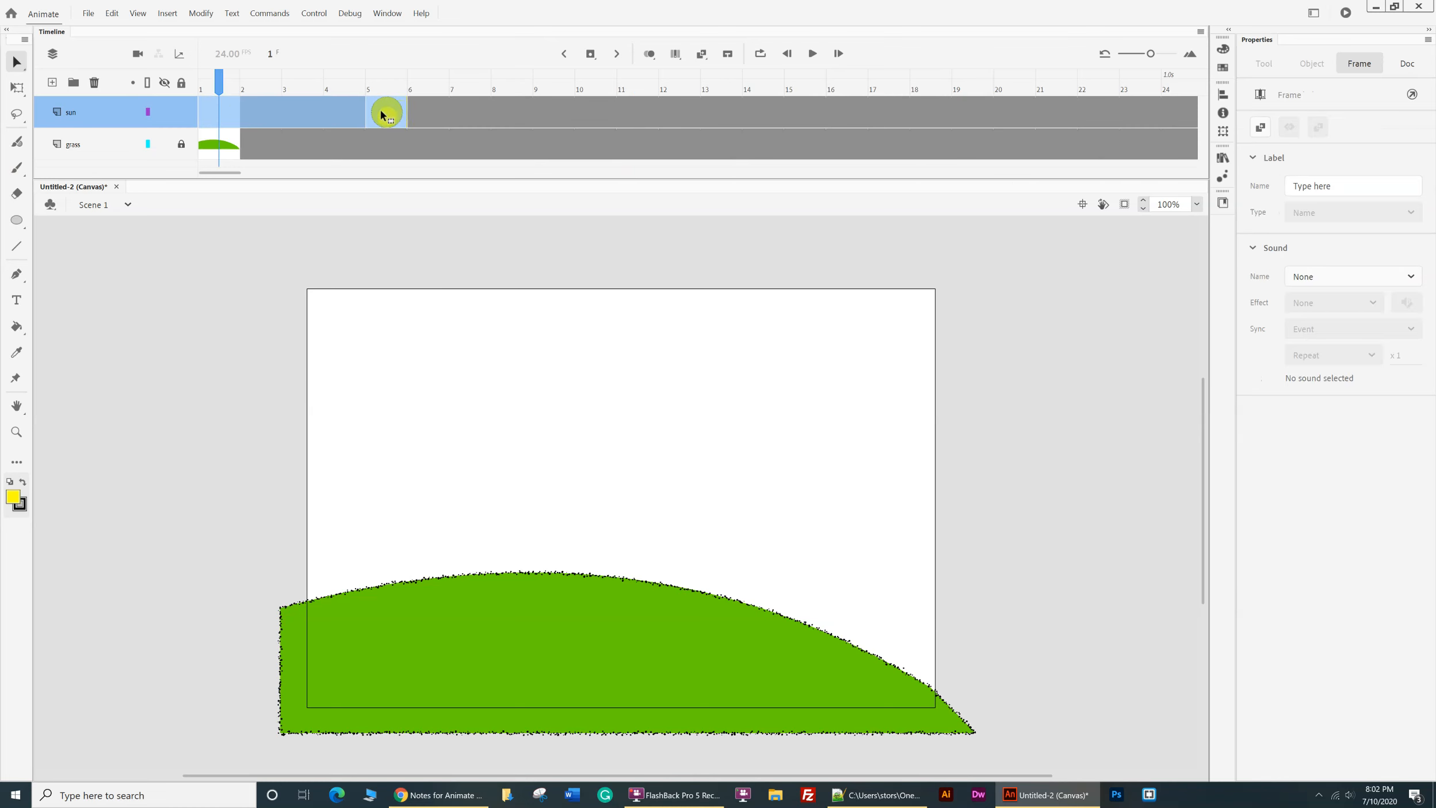
left_click(381, 113)
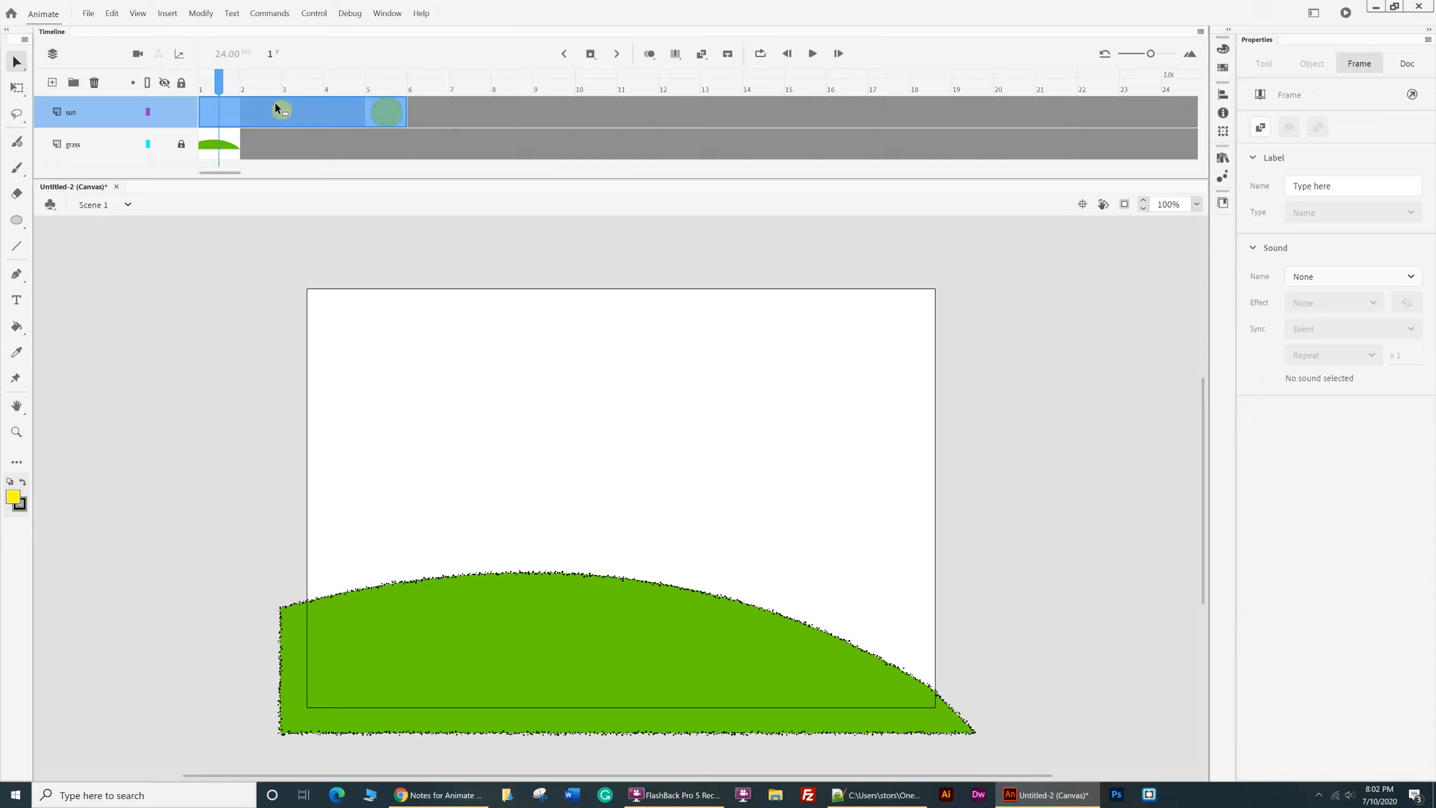
left_click(225, 113)
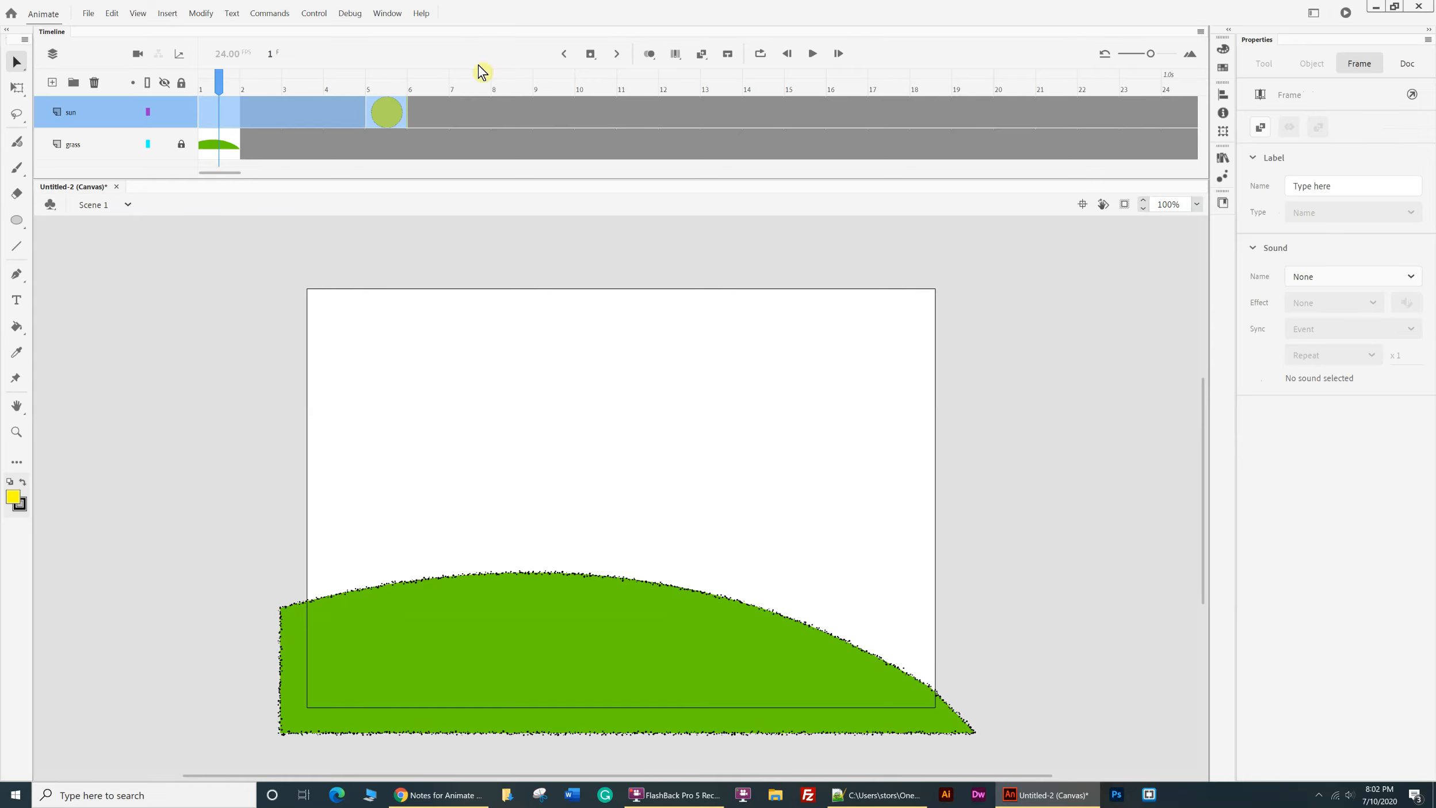
left_click(433, 144)
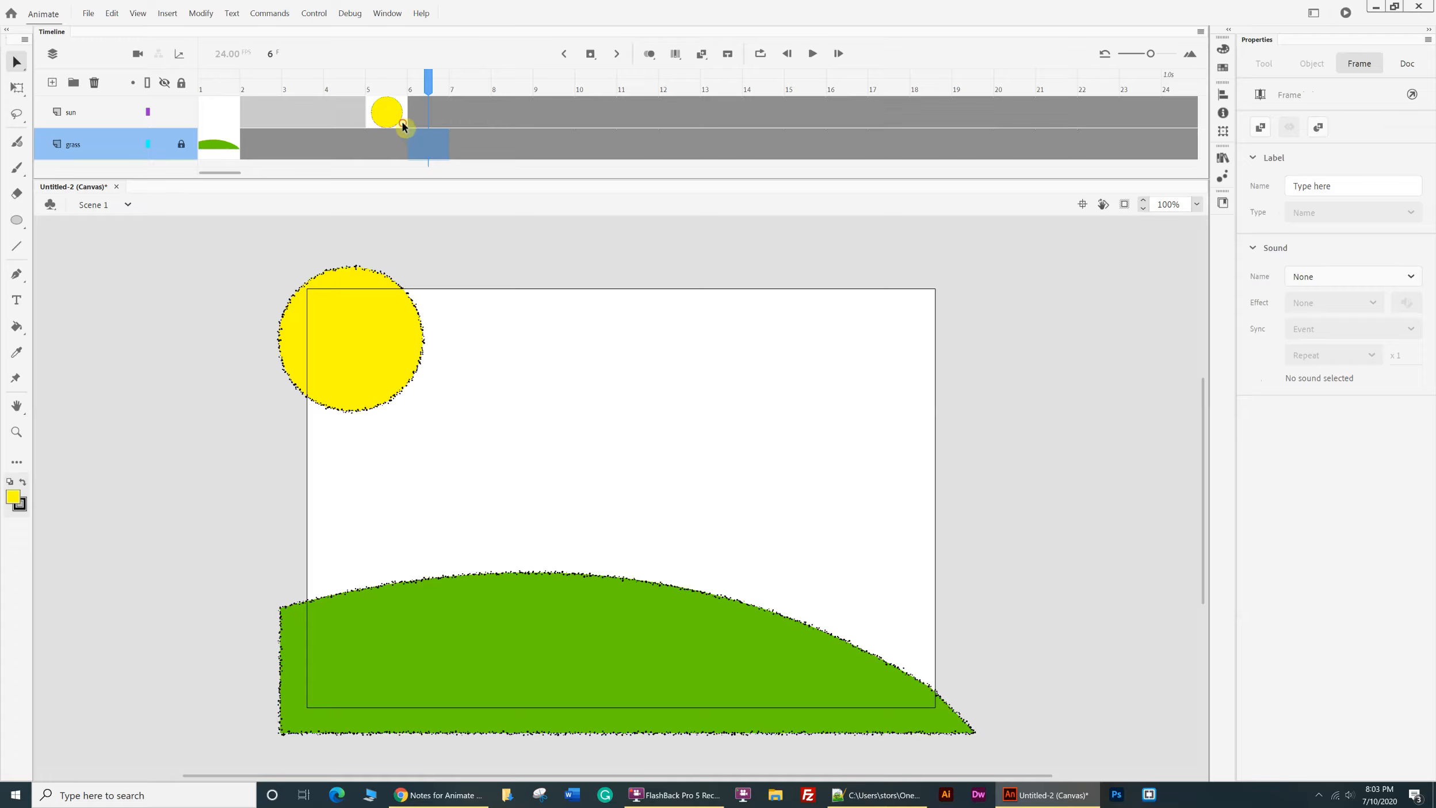
left_click(334, 118)
left_click(339, 109)
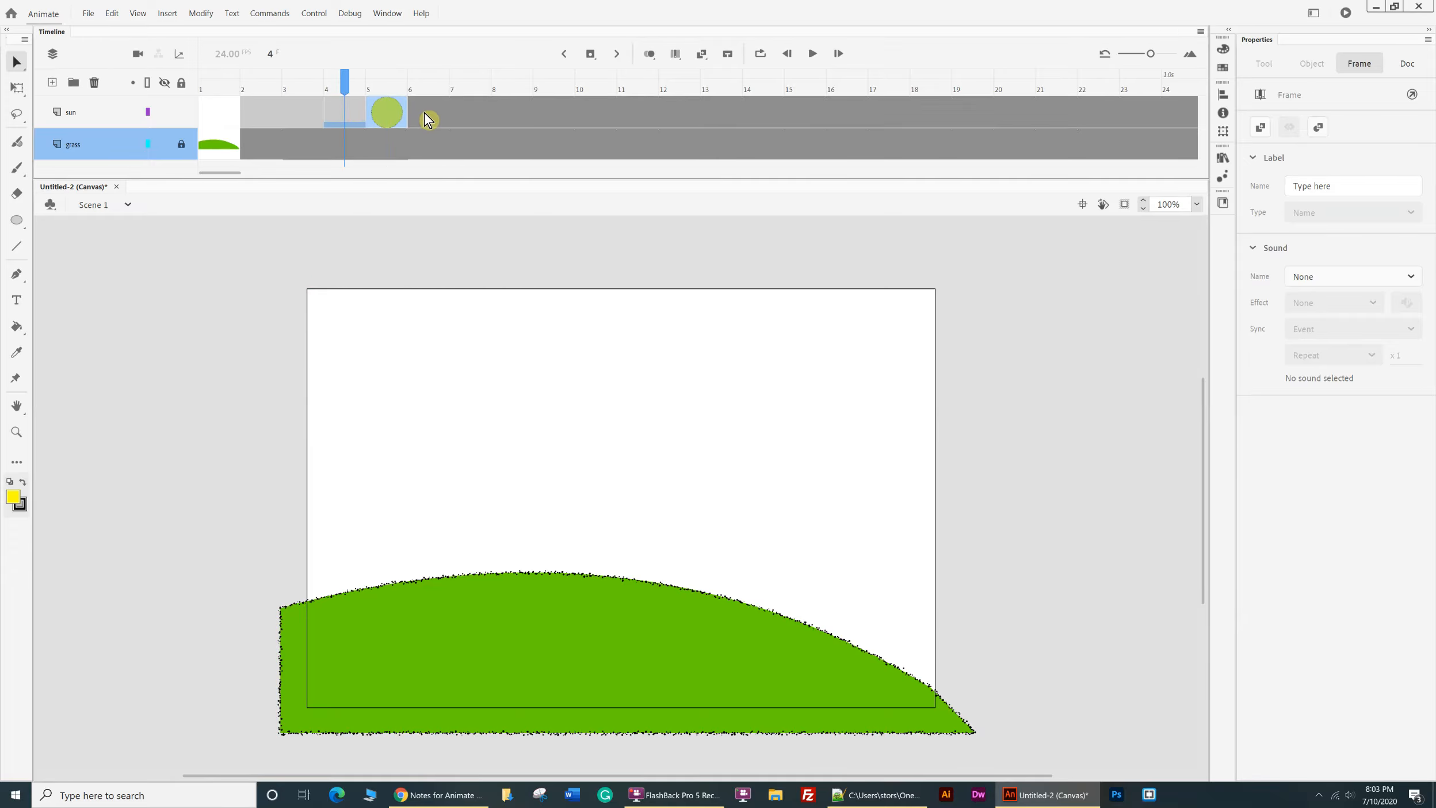
left_click(390, 113)
left_click_drag(394, 115, 307, 105)
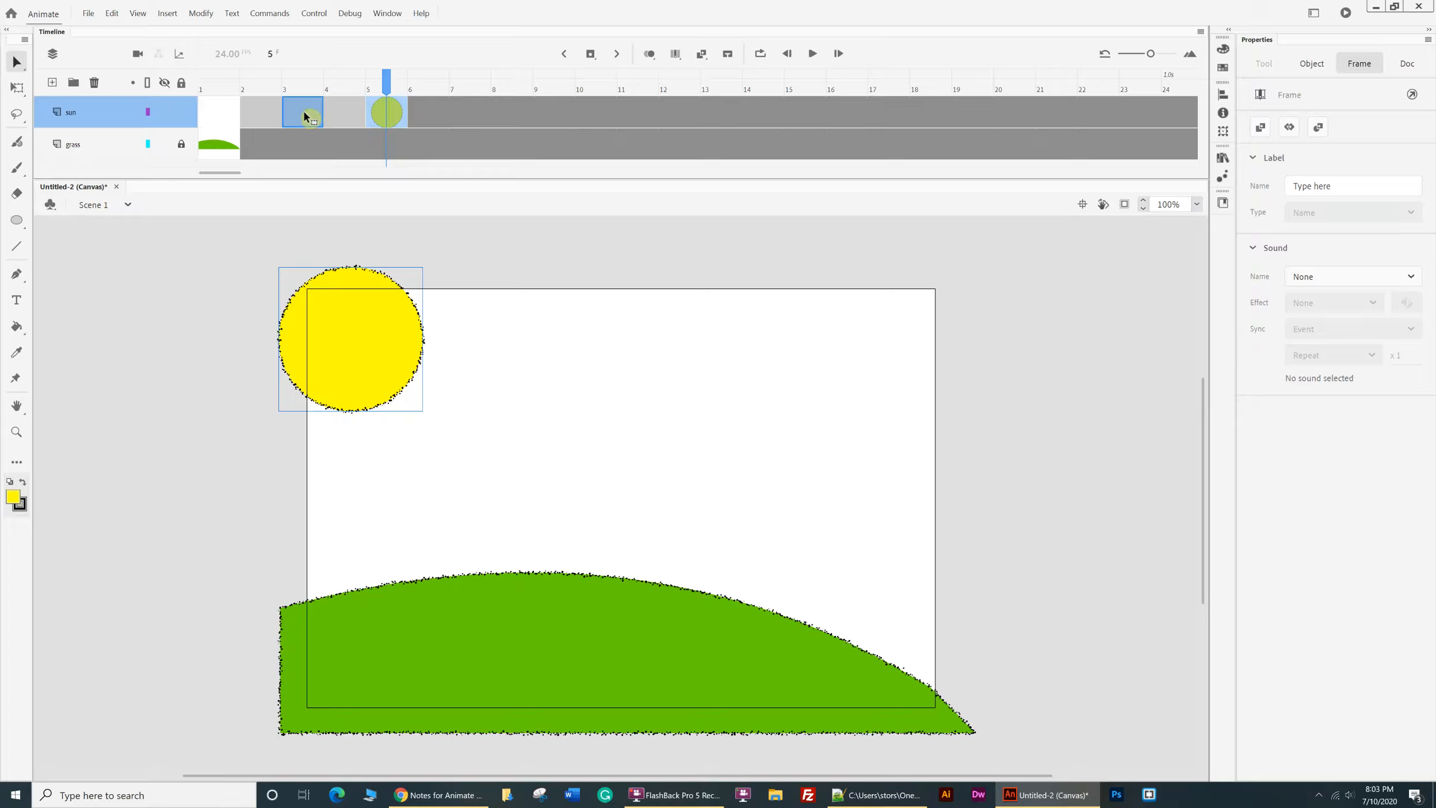
left_click_drag(284, 114, 222, 111)
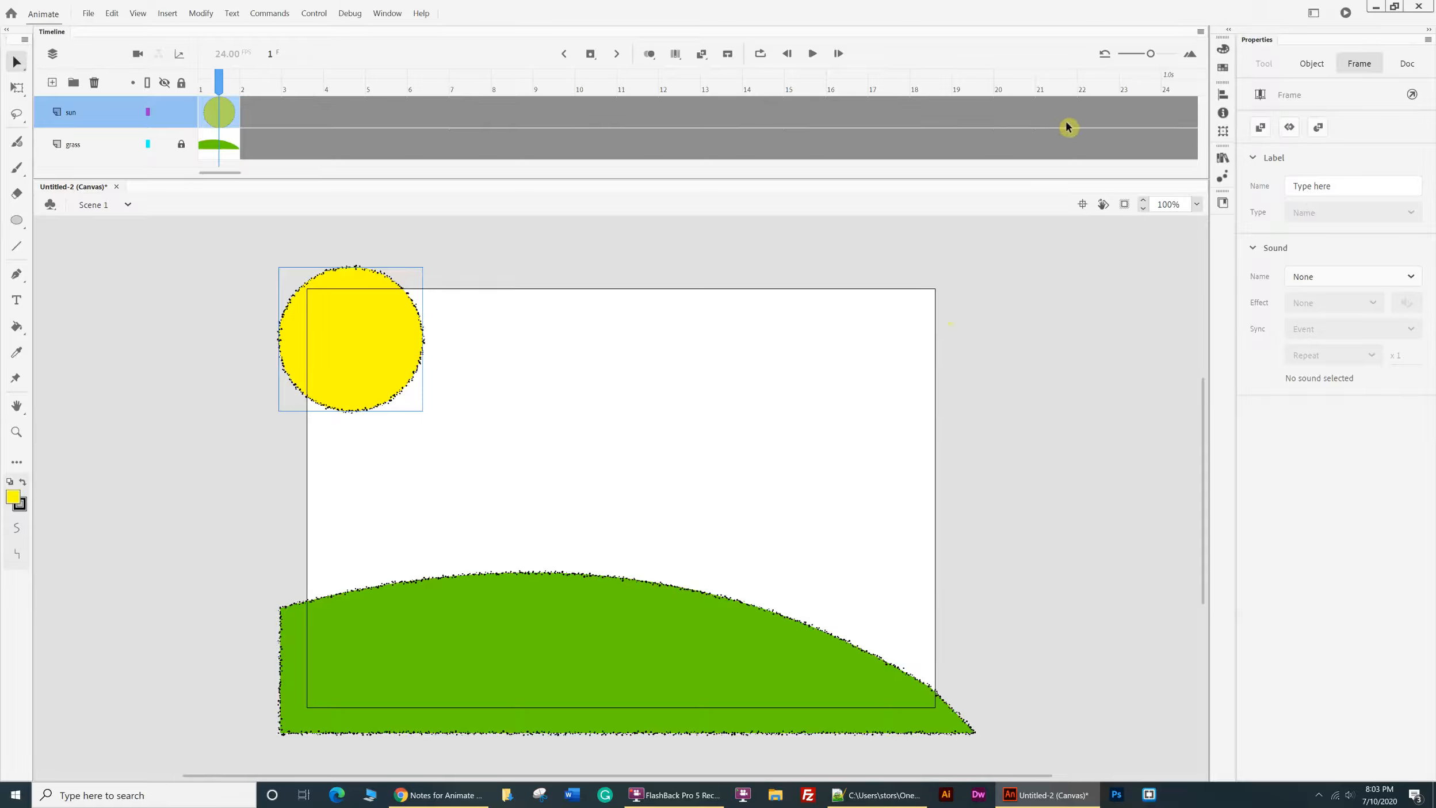
- Insert a keyframe at frame 24 of the sun layer
left_click(1168, 115)
left_click(1169, 116)
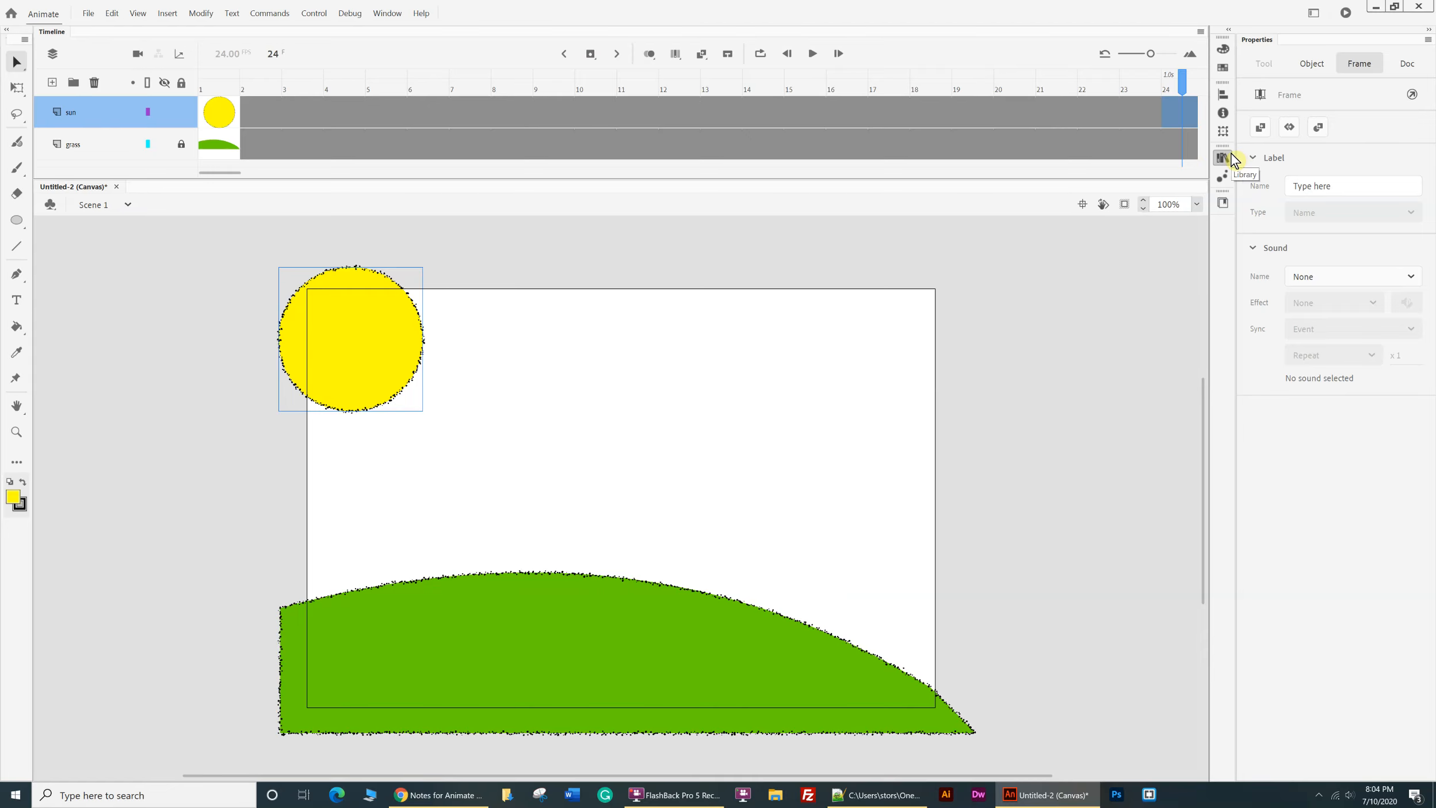
key("F6")
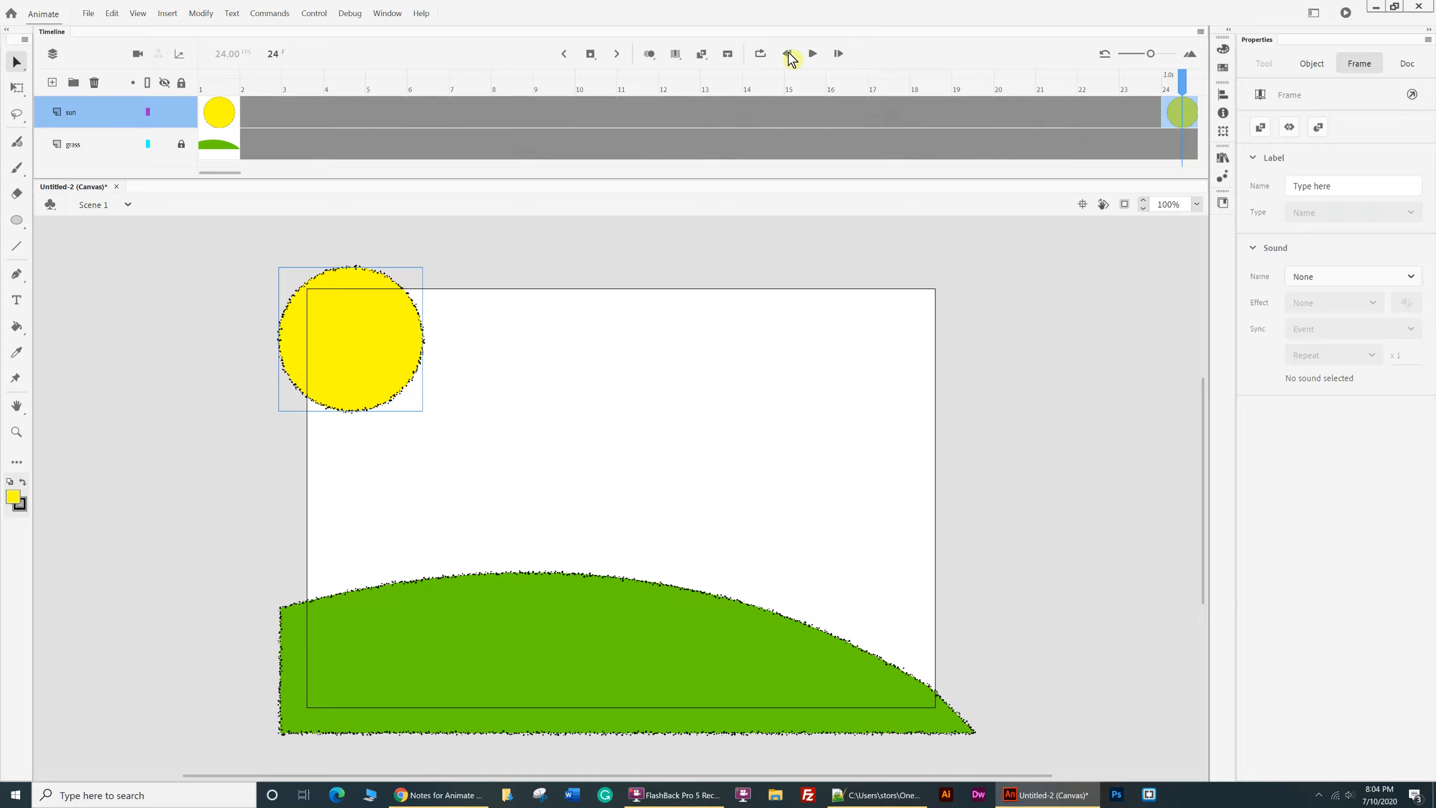
- Jump between the sun layer's keyframes at frames 1 and 24 and play the animation from frame 1
left_click(564, 55)
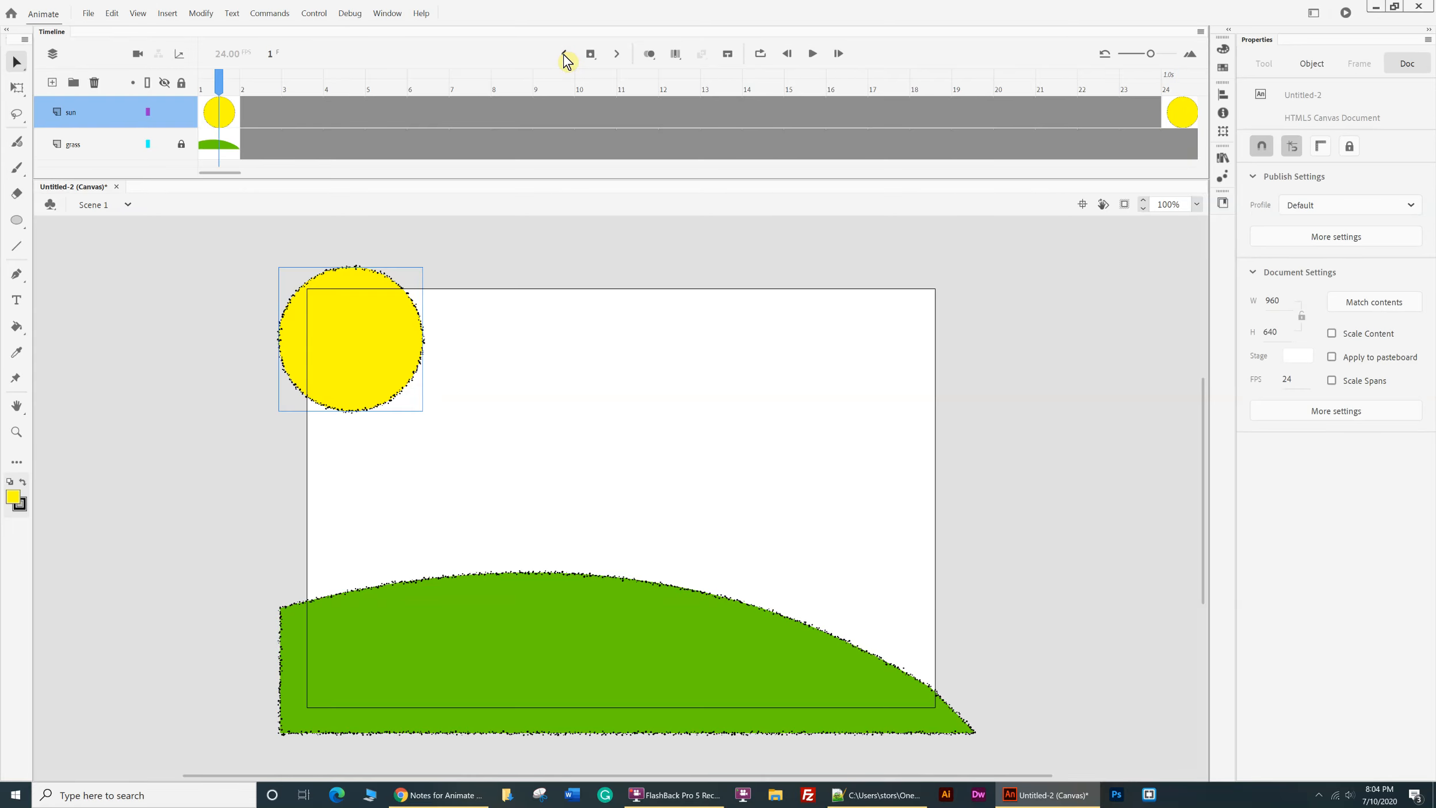
left_click(617, 55)
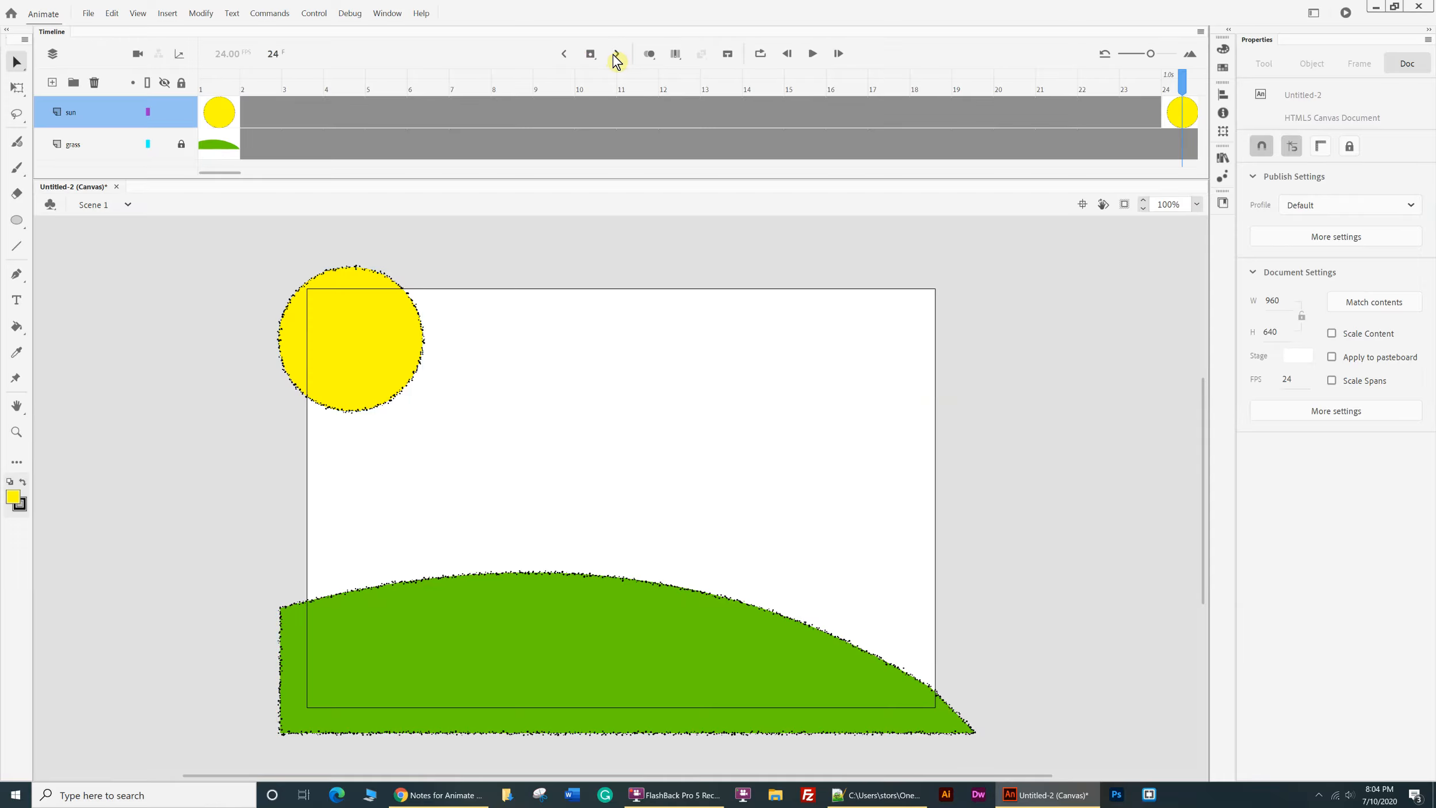
left_click(565, 56)
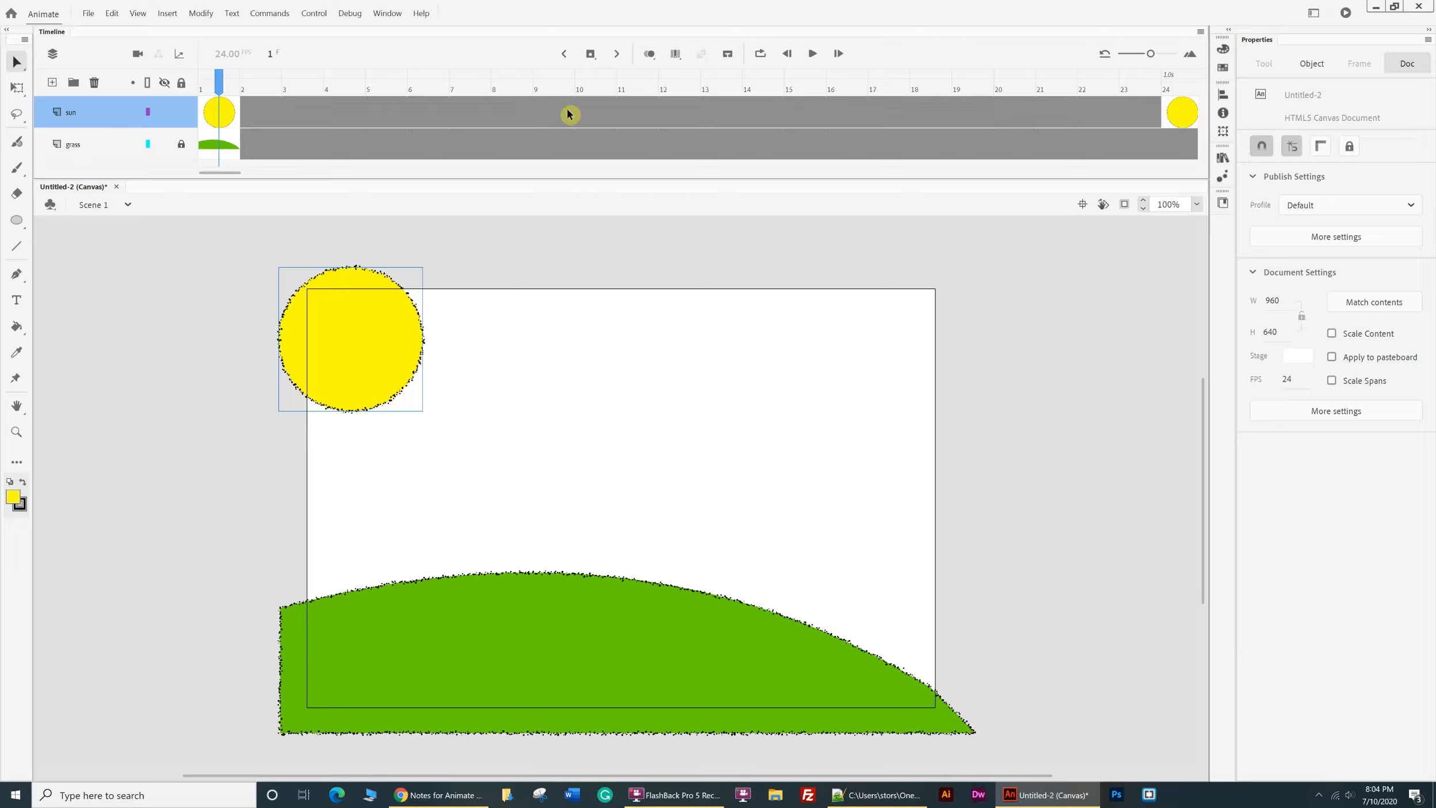
left_click(639, 146)
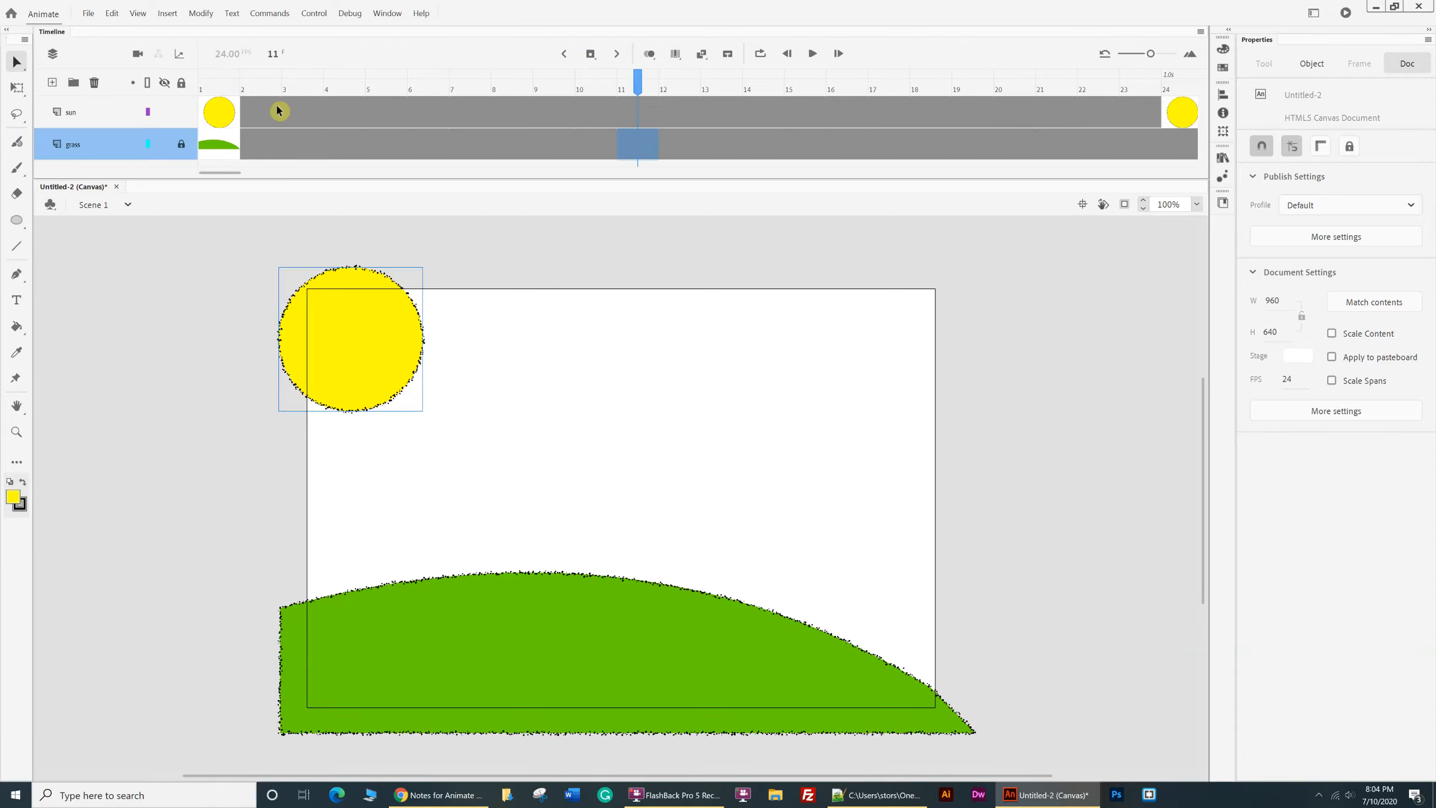
left_click(216, 107)
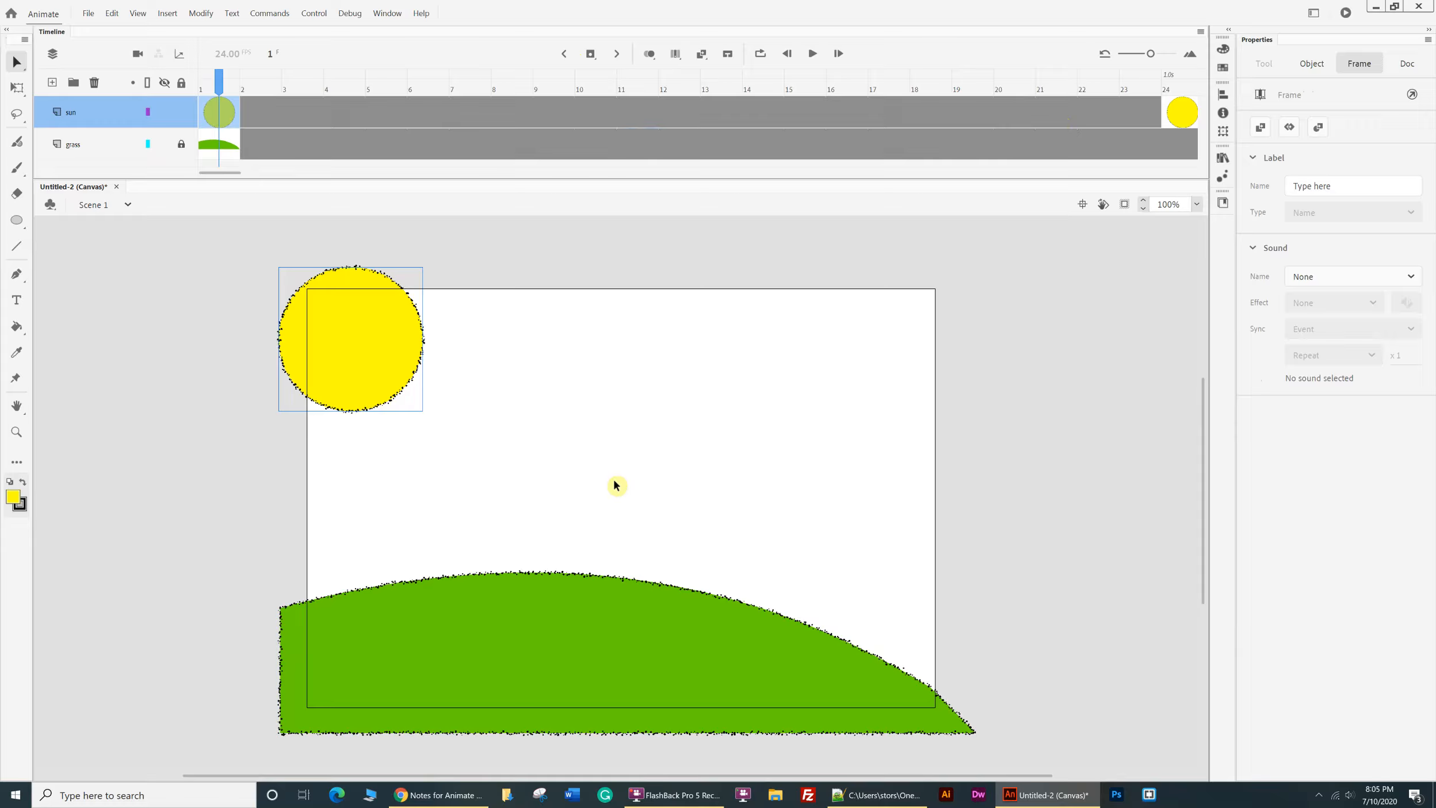
key("Return")
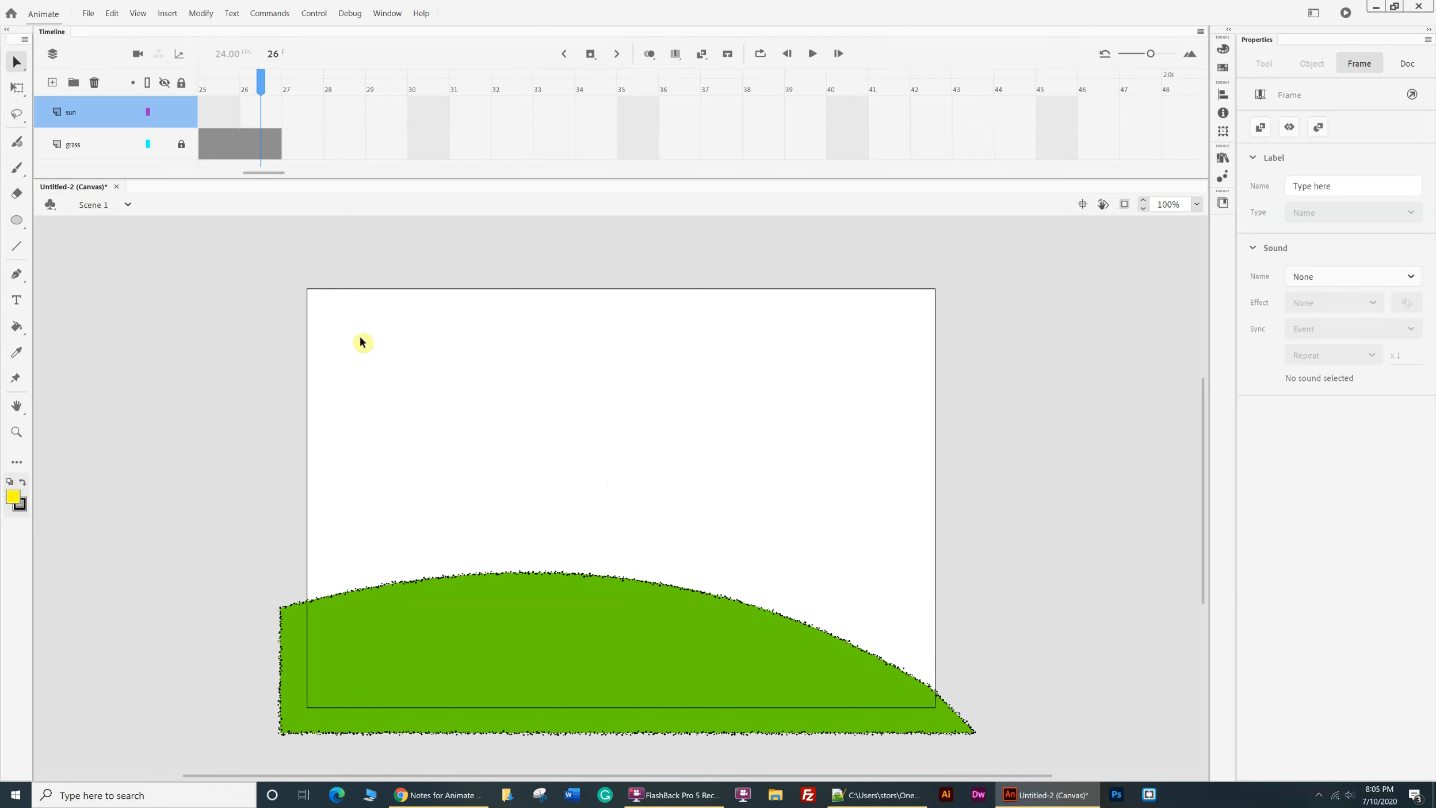
- Extend the sun layer with regular frames up to frame 26, matching the length of the grass layer
left_click(271, 122)
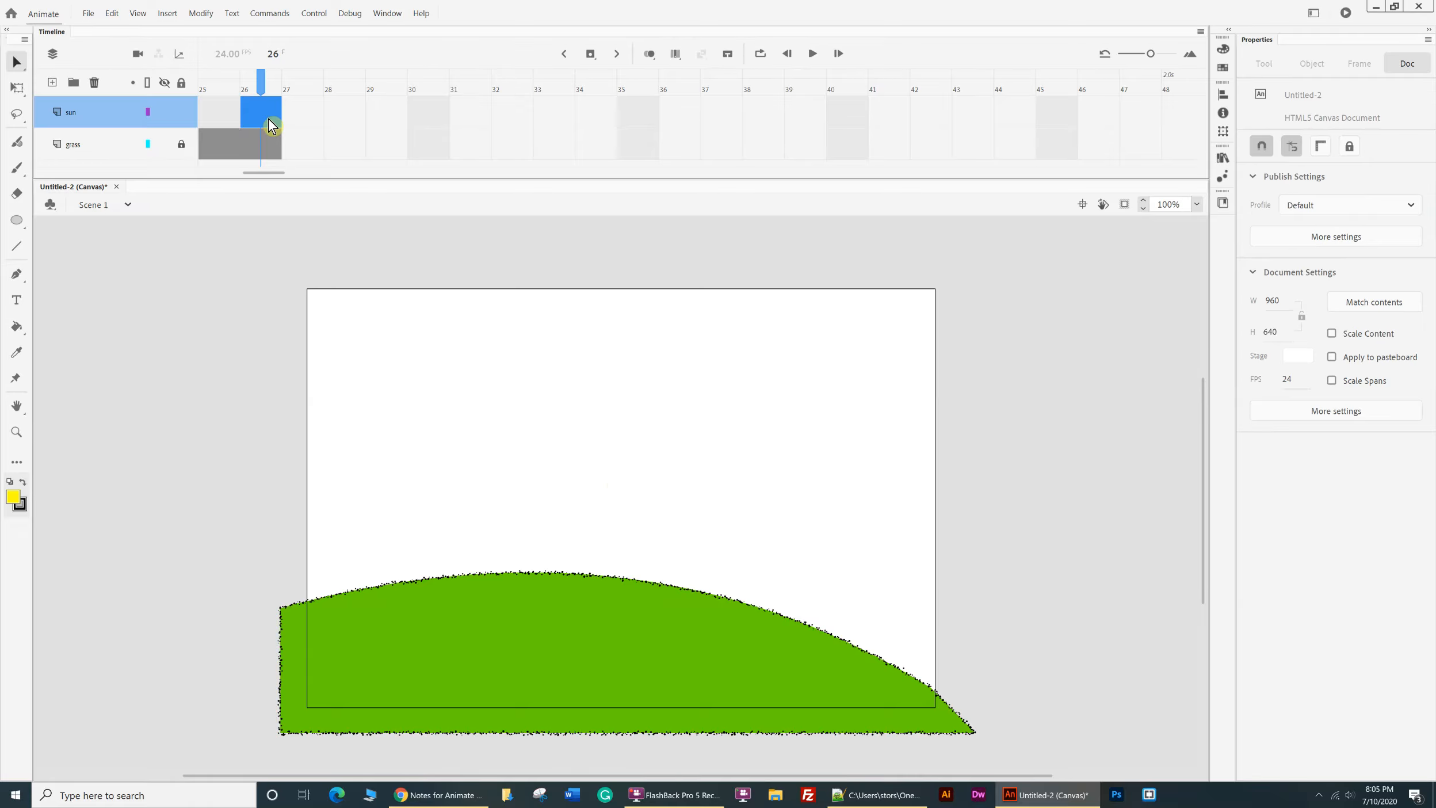
key("F5")
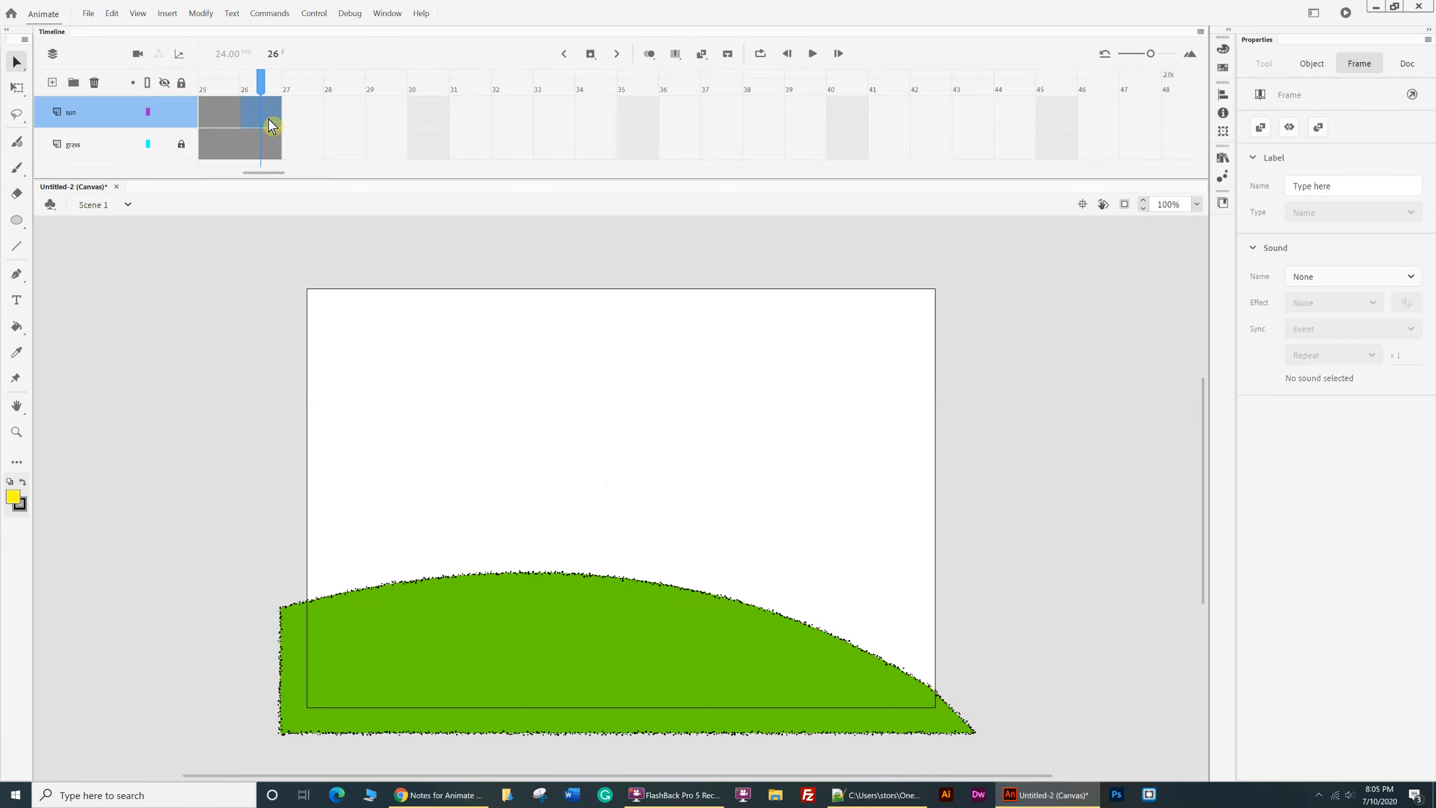
left_click(272, 123)
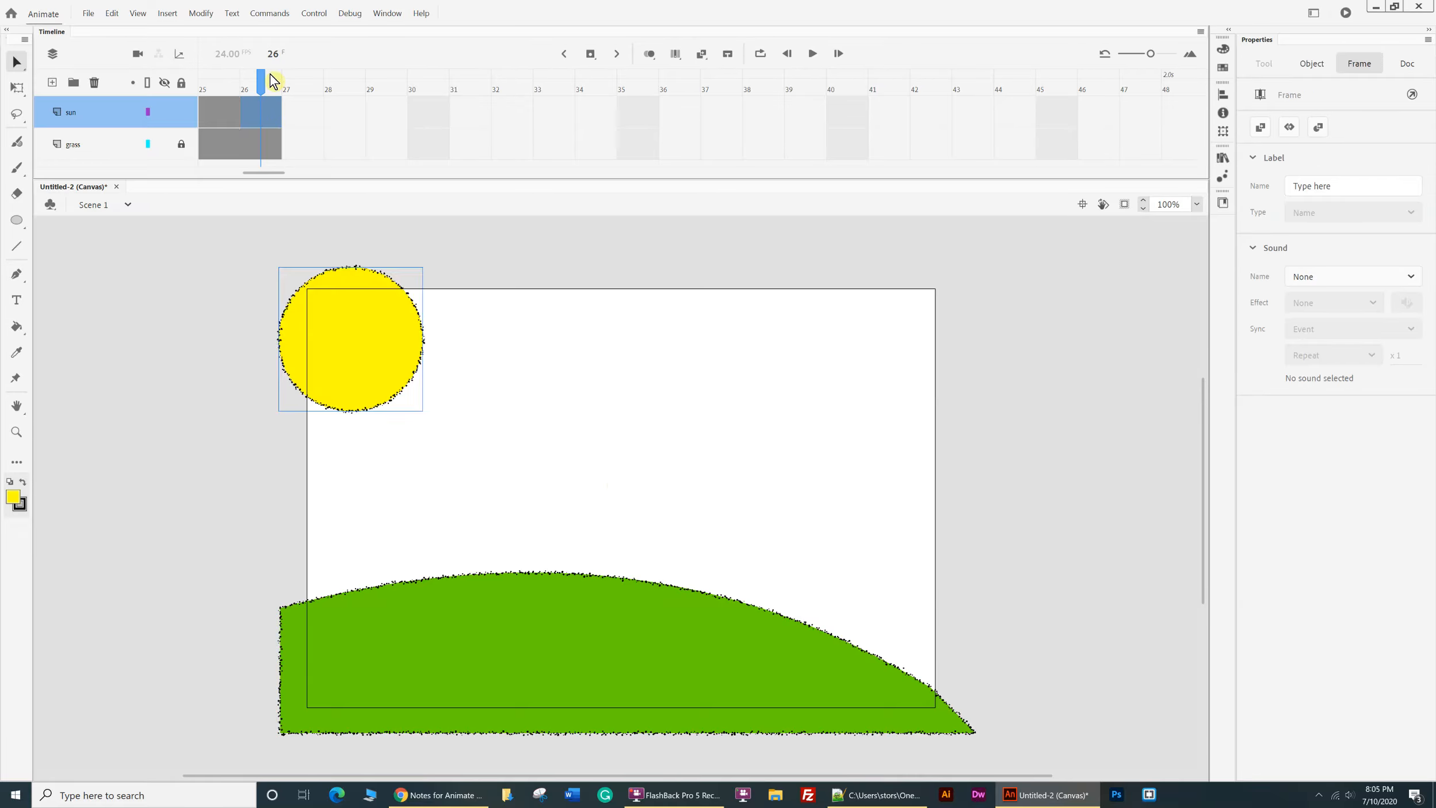
- At frame 24, move the sun over the stage's upper-right corner, to about X 842 and Y -86
left_click_drag(256, 80, 811, 112)
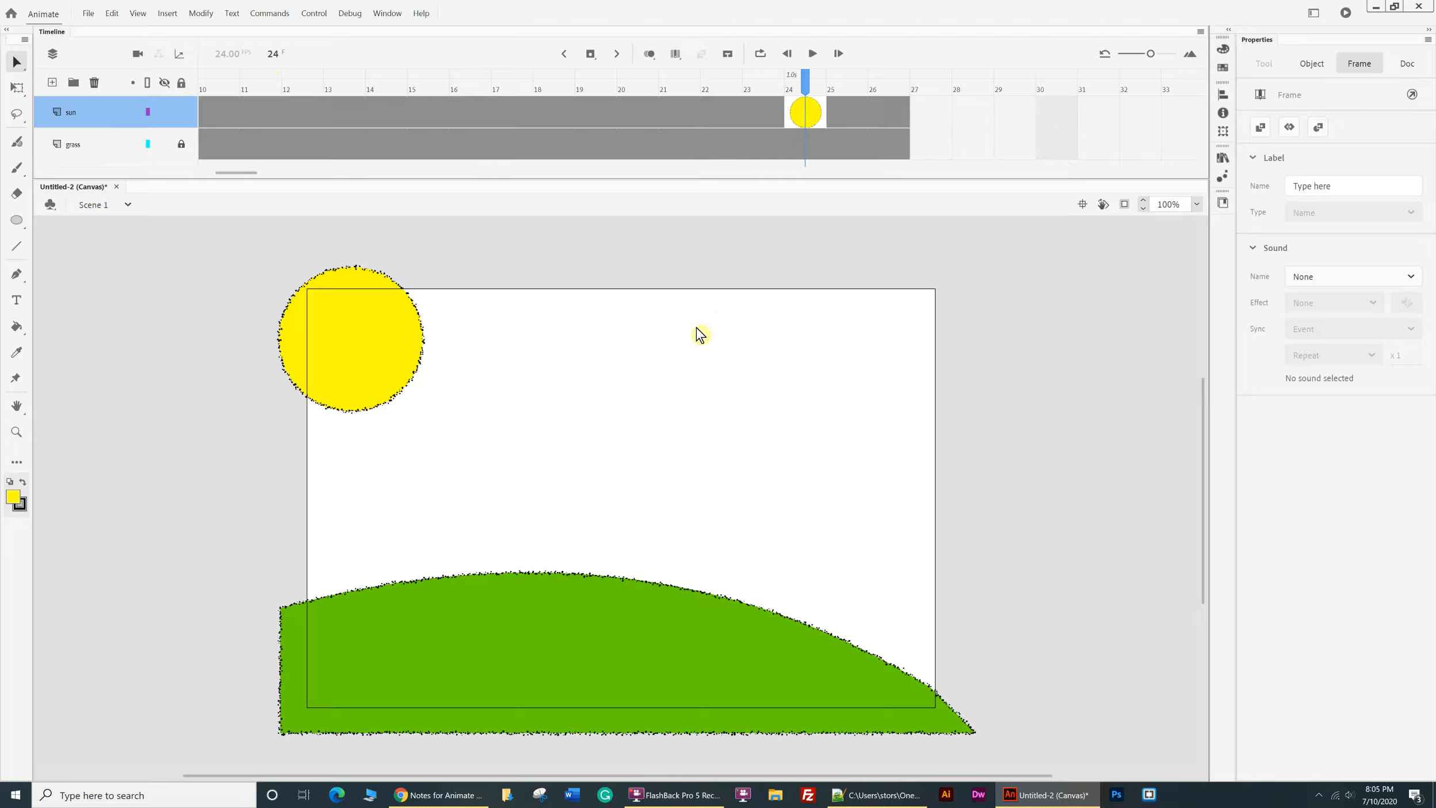
left_click(371, 351)
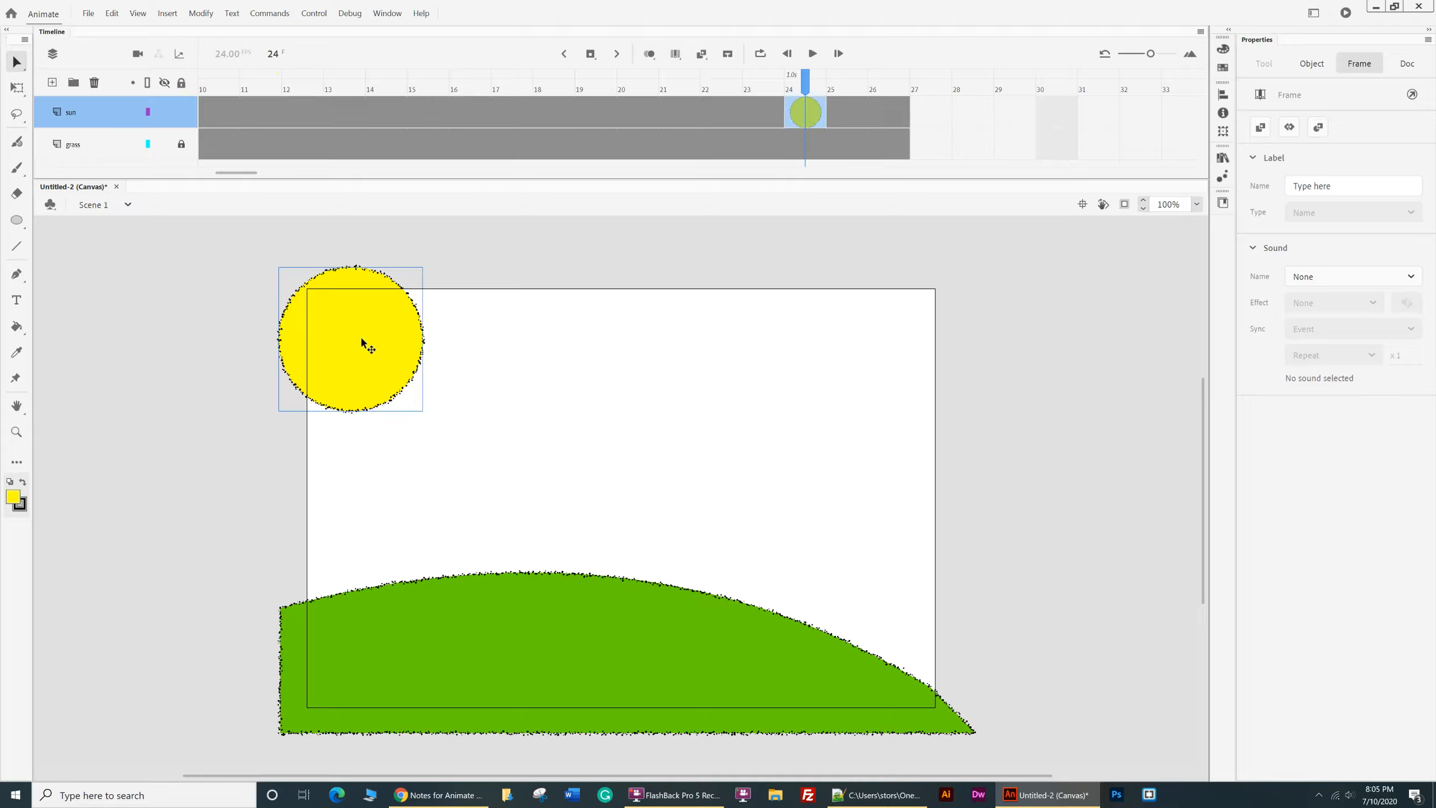
left_click_drag(362, 338, 940, 302)
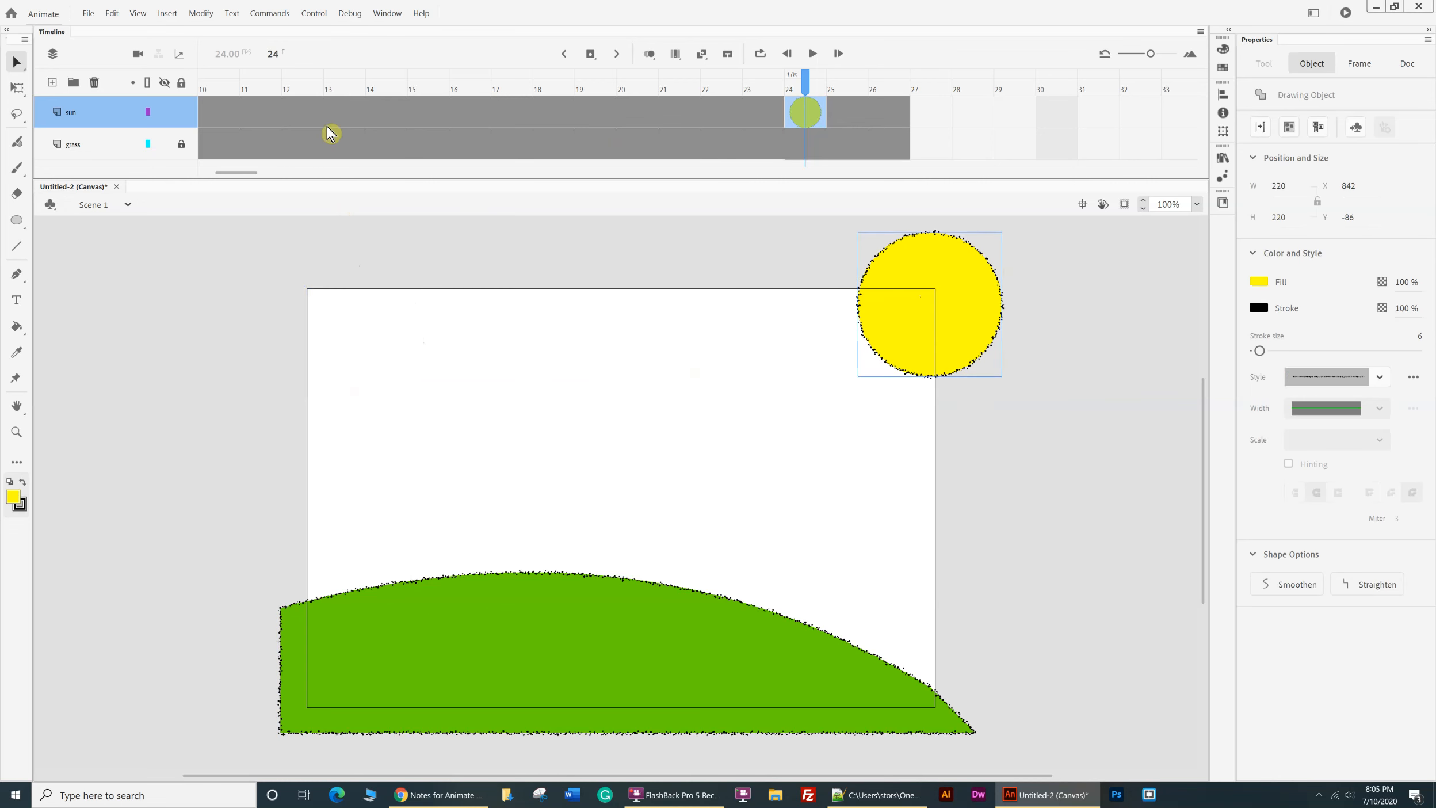
- Compare the sun's positions at its two keyframes and play the animation from frame 1
left_click(309, 106)
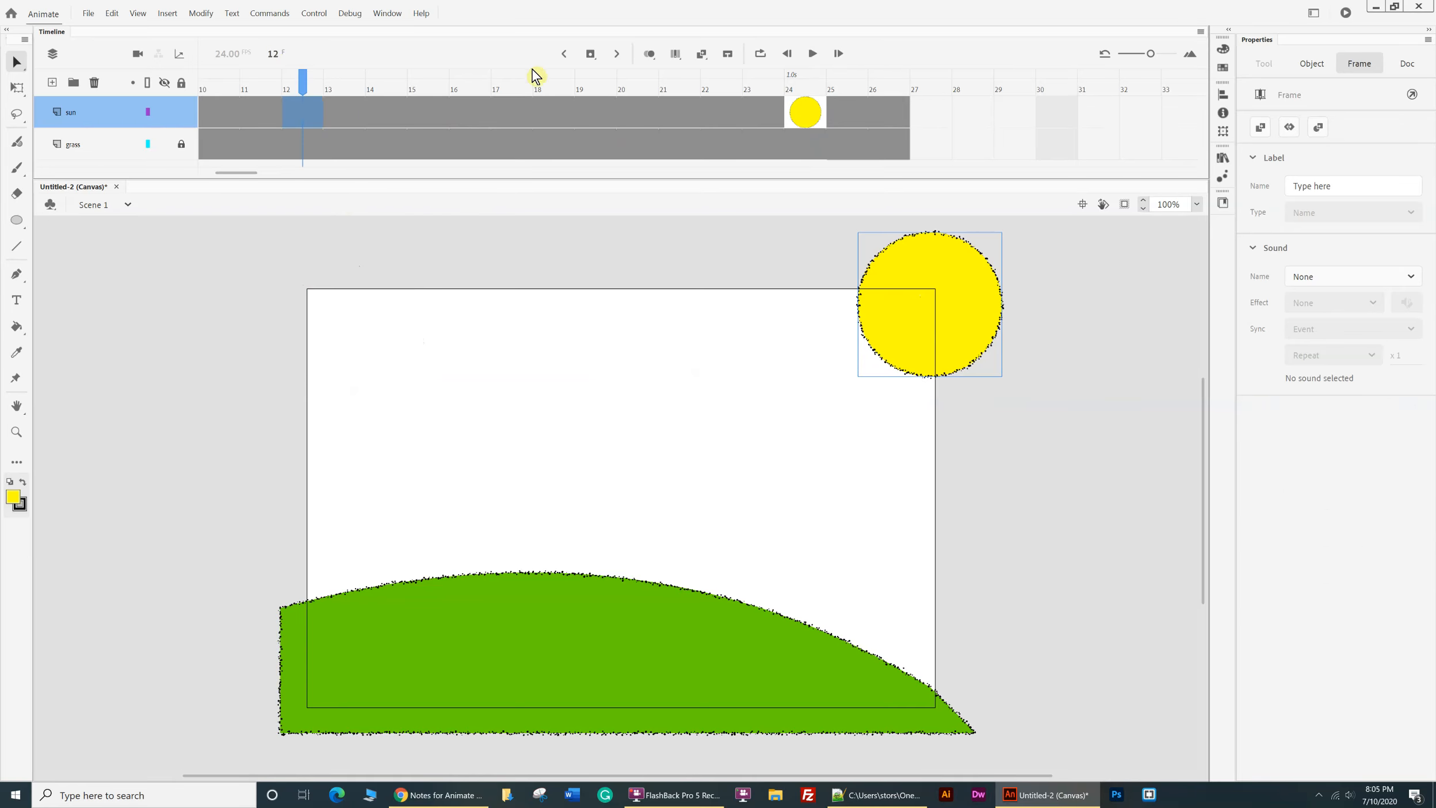
left_click(564, 54)
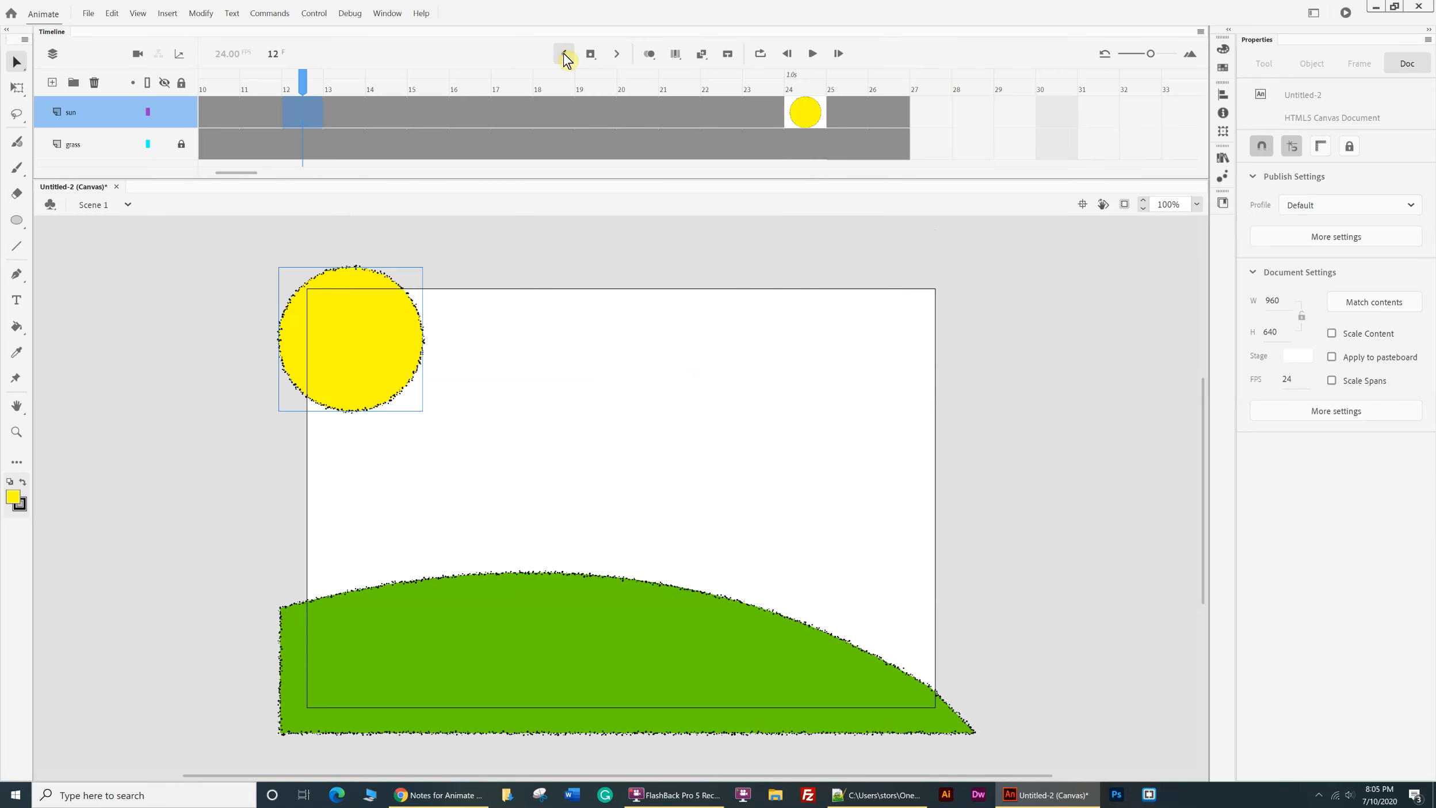
left_click(618, 54)
left_click(564, 54)
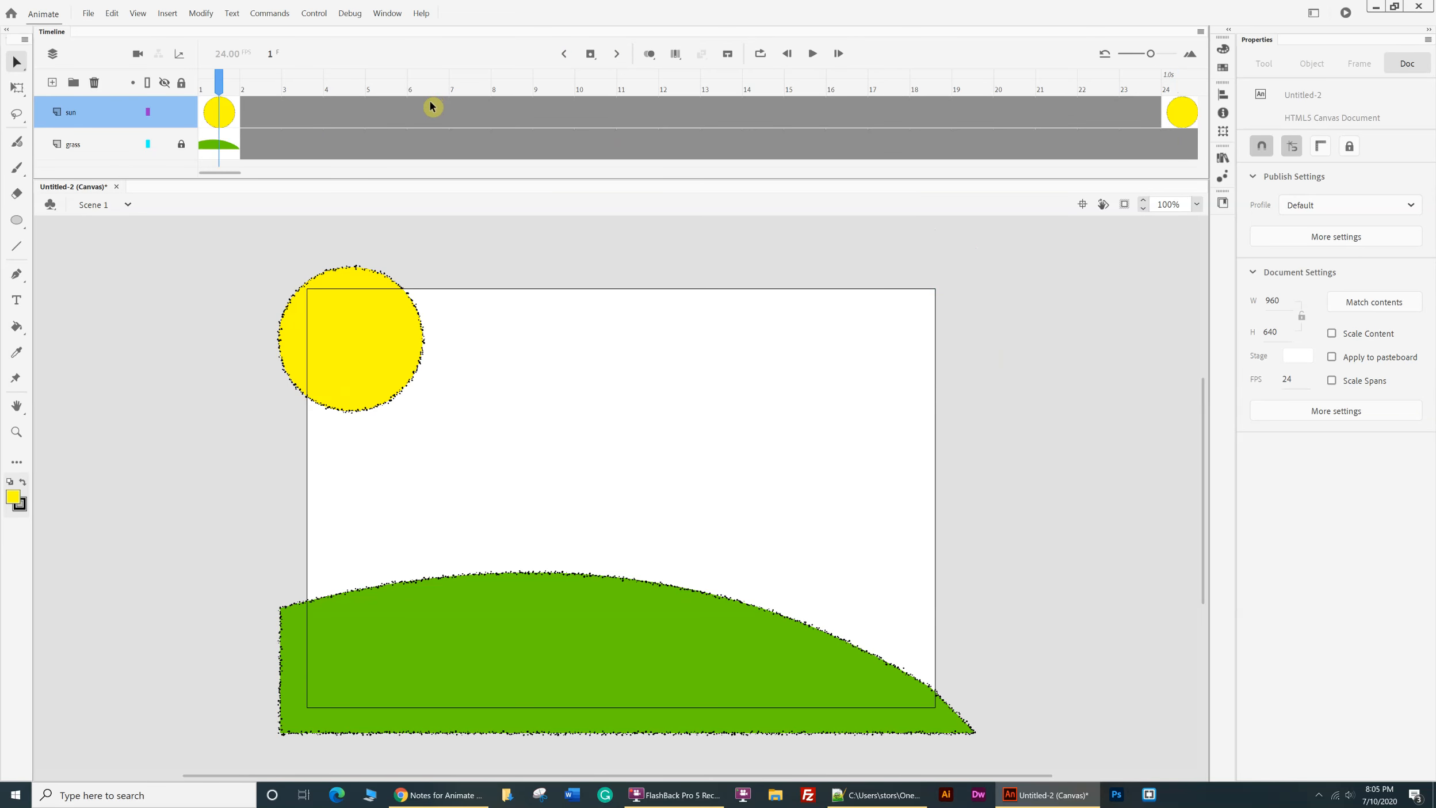
key("Return")
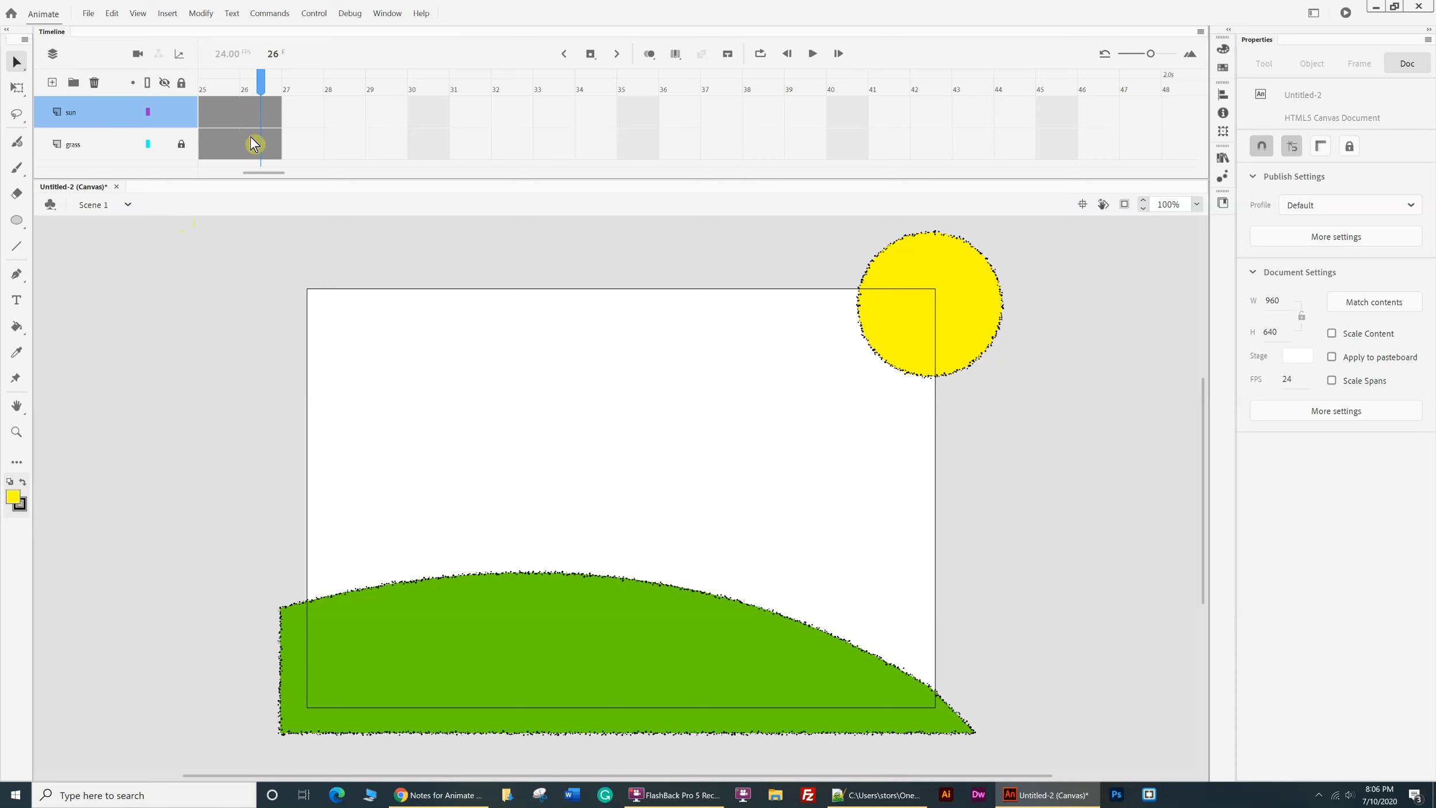
- Create a classic tween on the sun layer between frames 1 and 24, accepting the conversion of the sun to a symbol
left_click(564, 54)
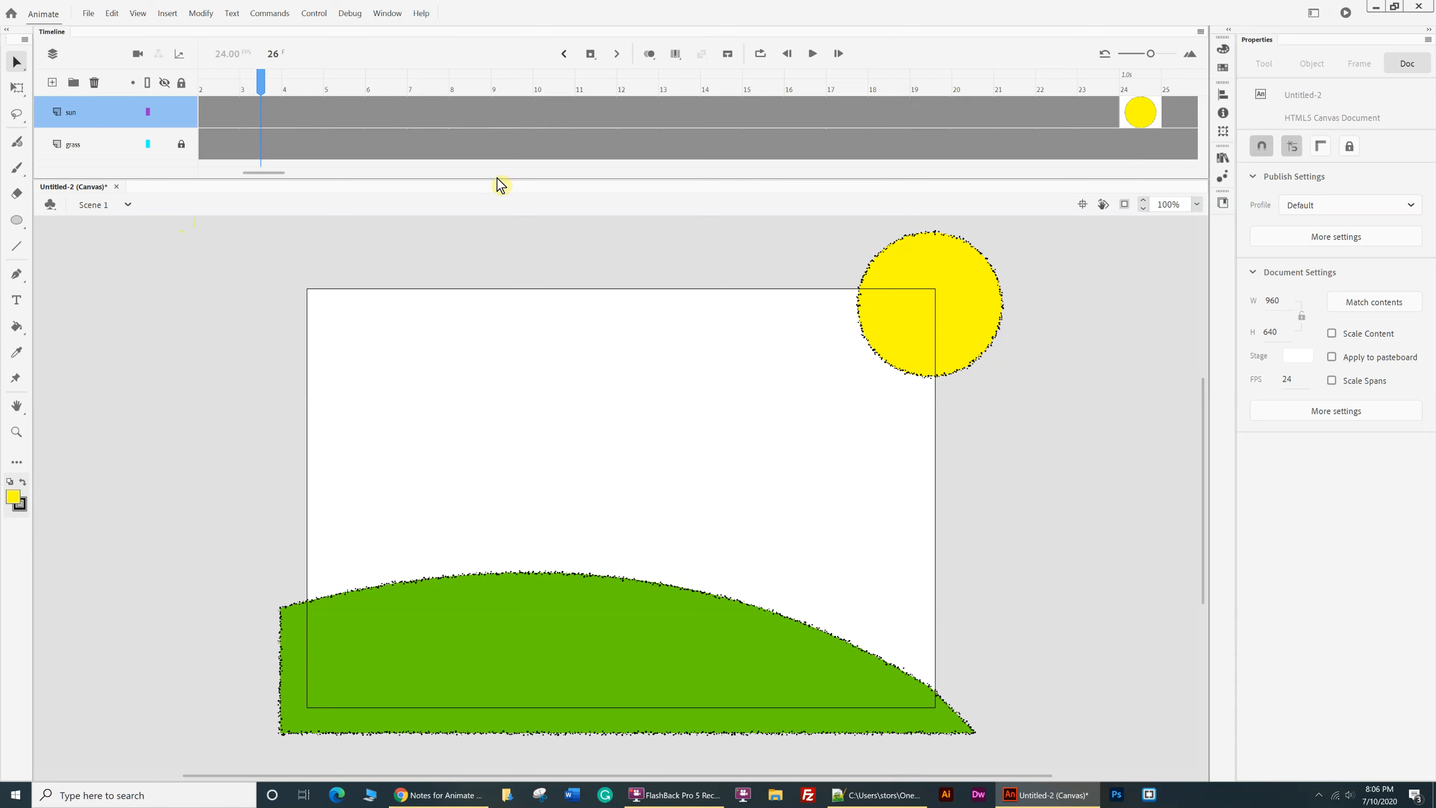
right_click(485, 114)
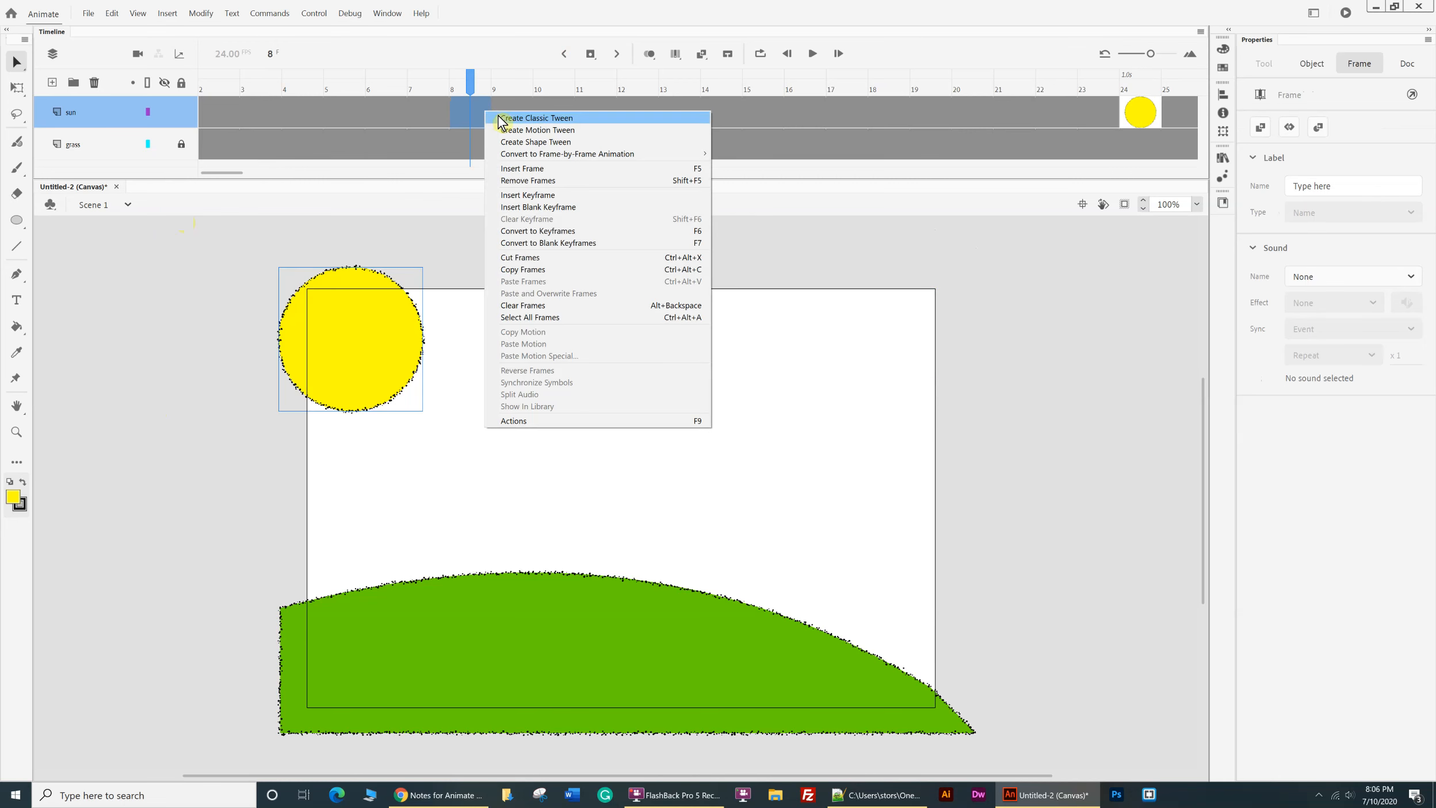
left_click(504, 119)
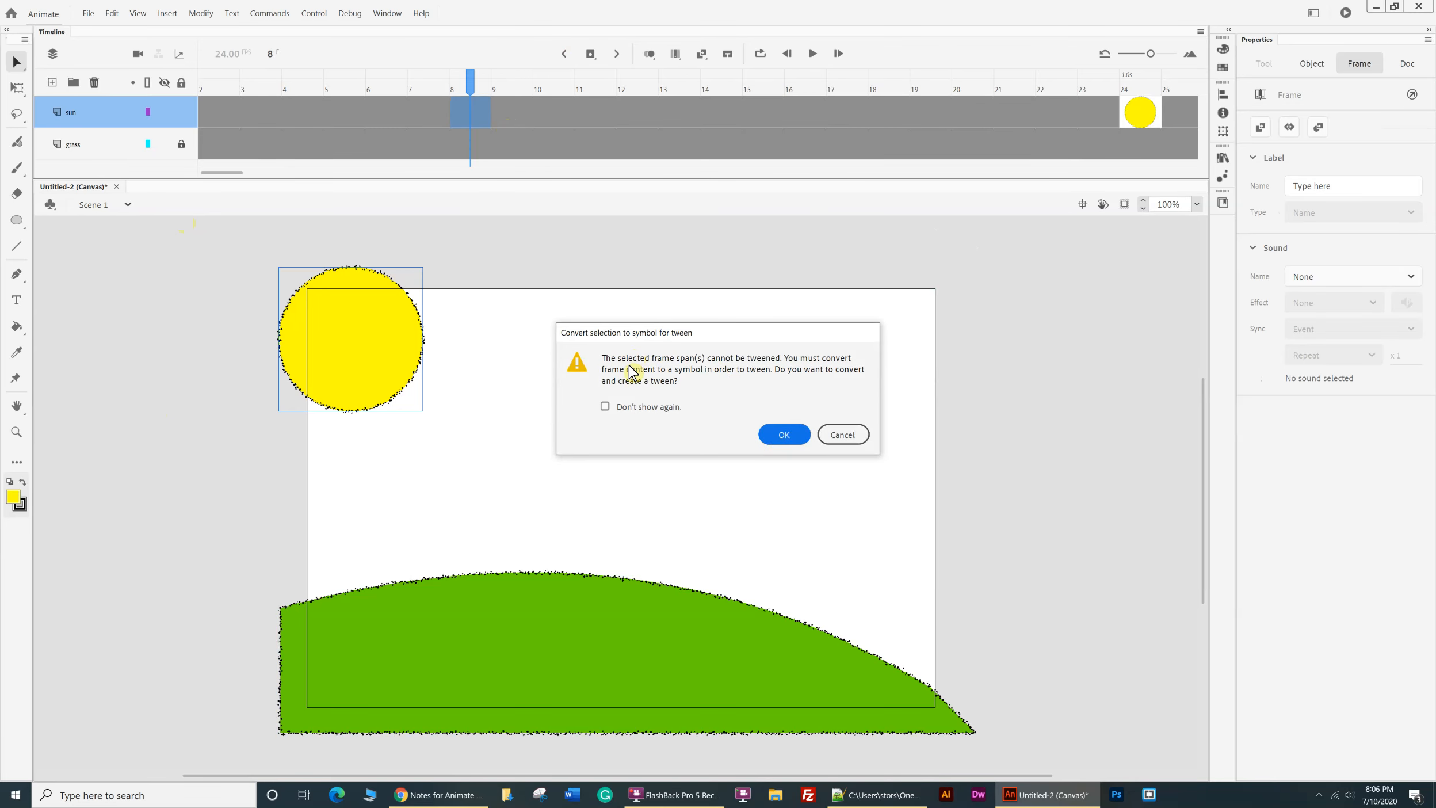
left_click(777, 436)
left_click(780, 443)
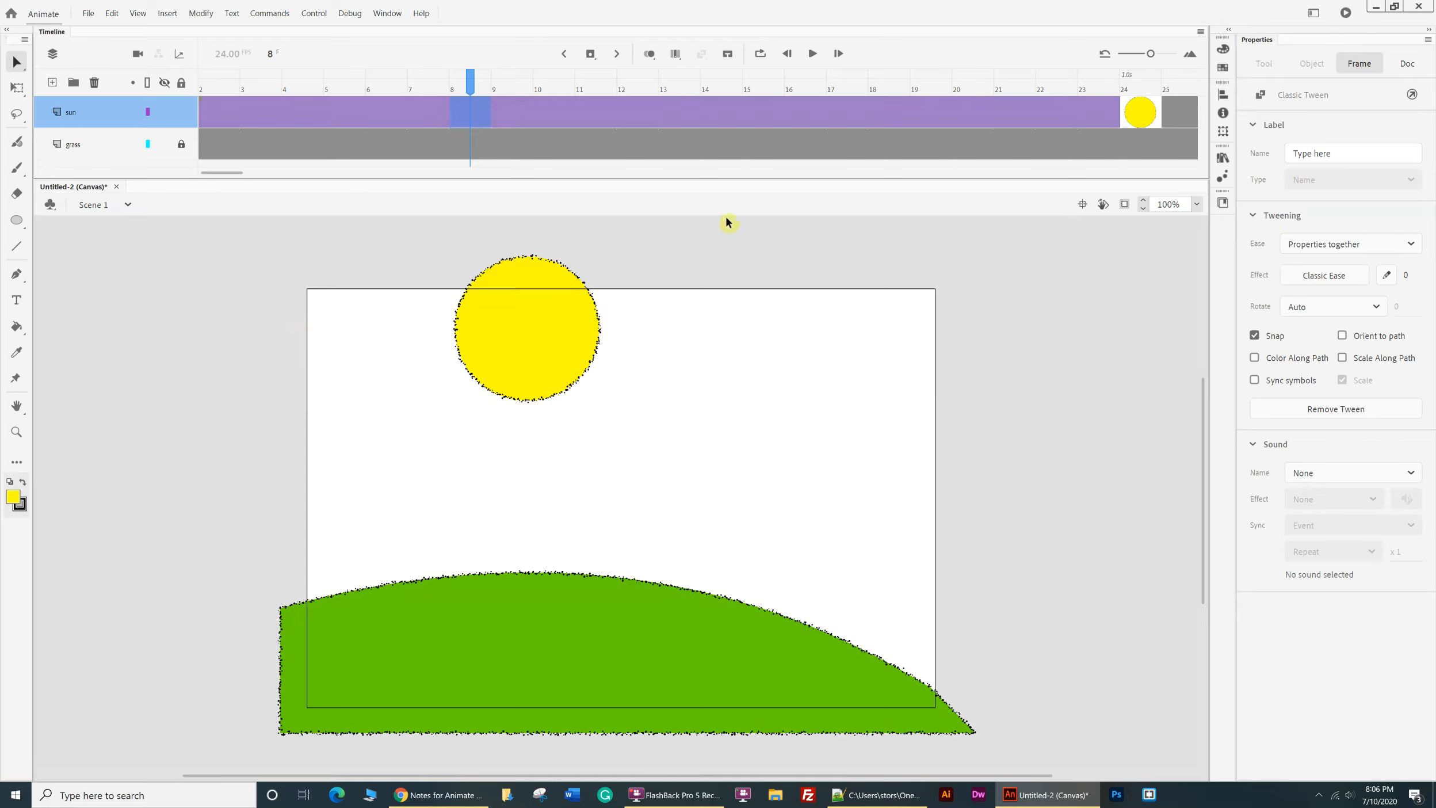
- Play the tweened sun animation from frame 1 and return to the sun layer's first keyframe
left_click(565, 55)
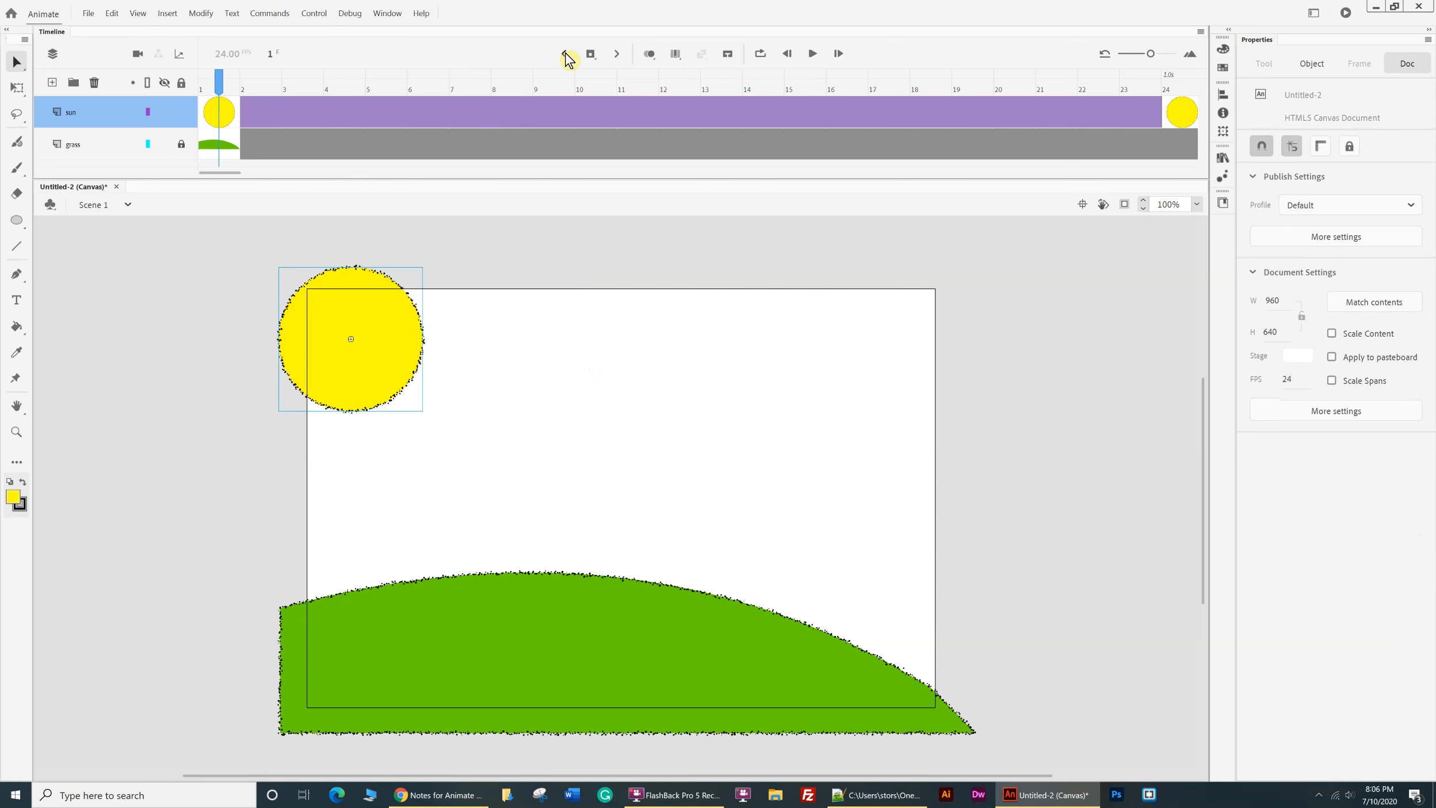
key("Return")
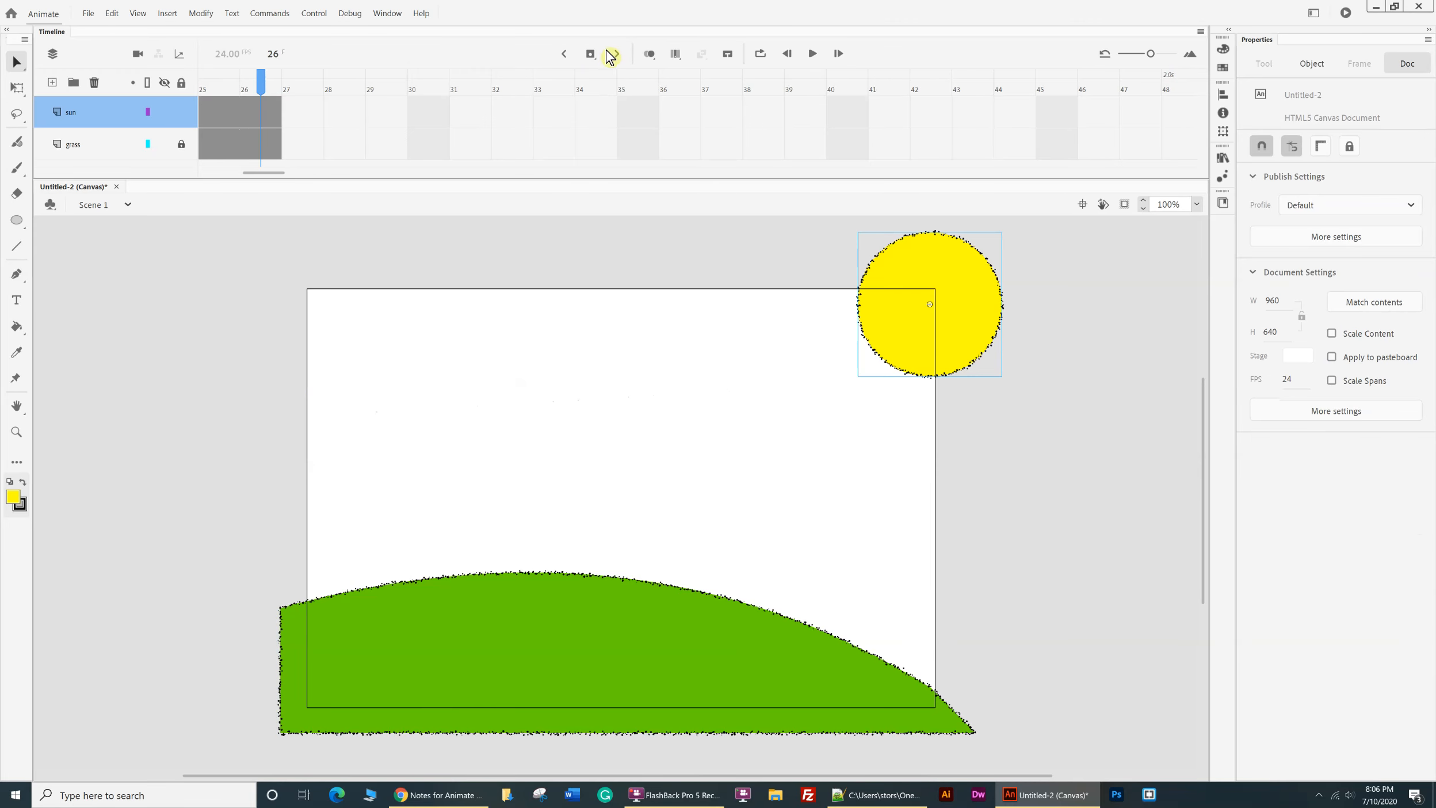
left_click(564, 55)
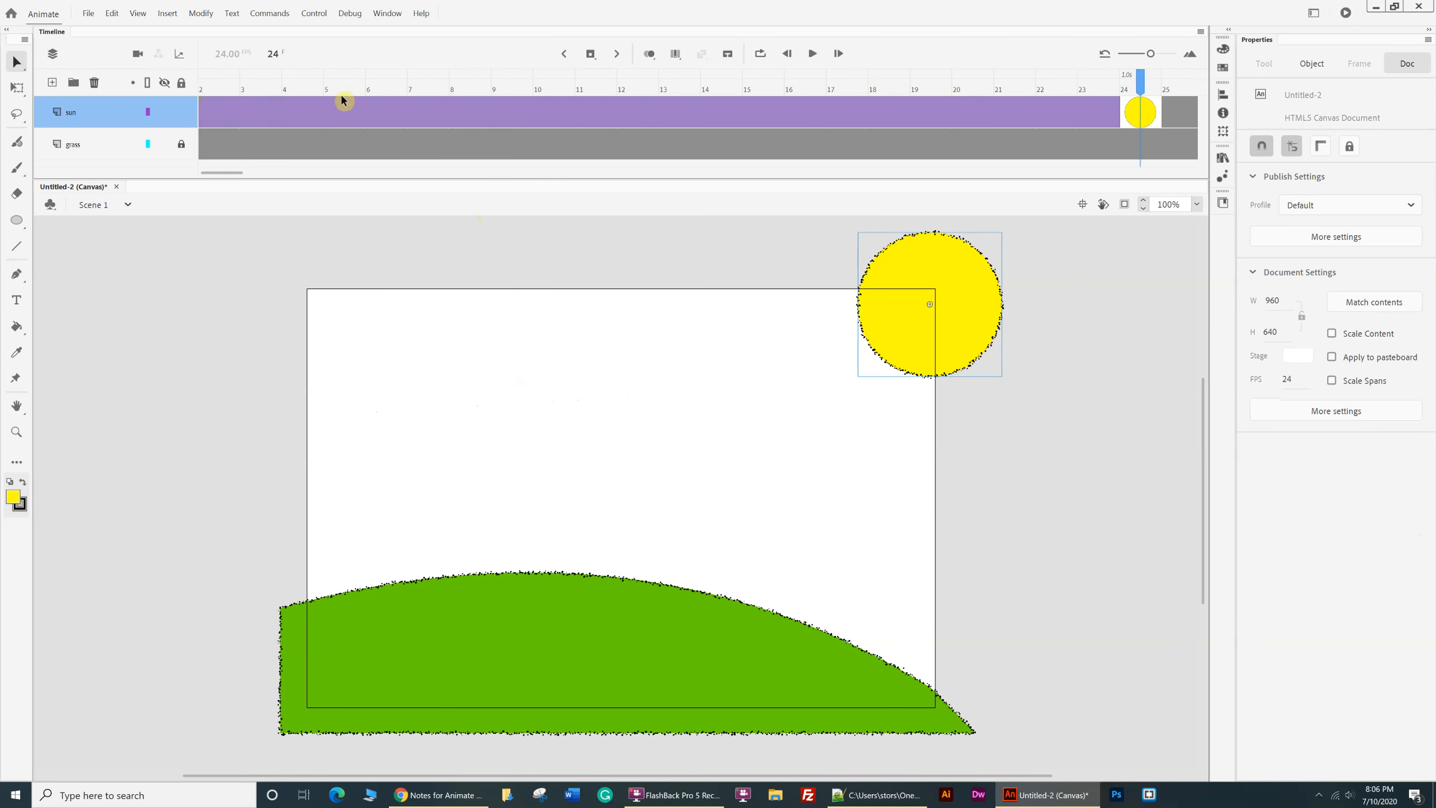
left_click(564, 56)
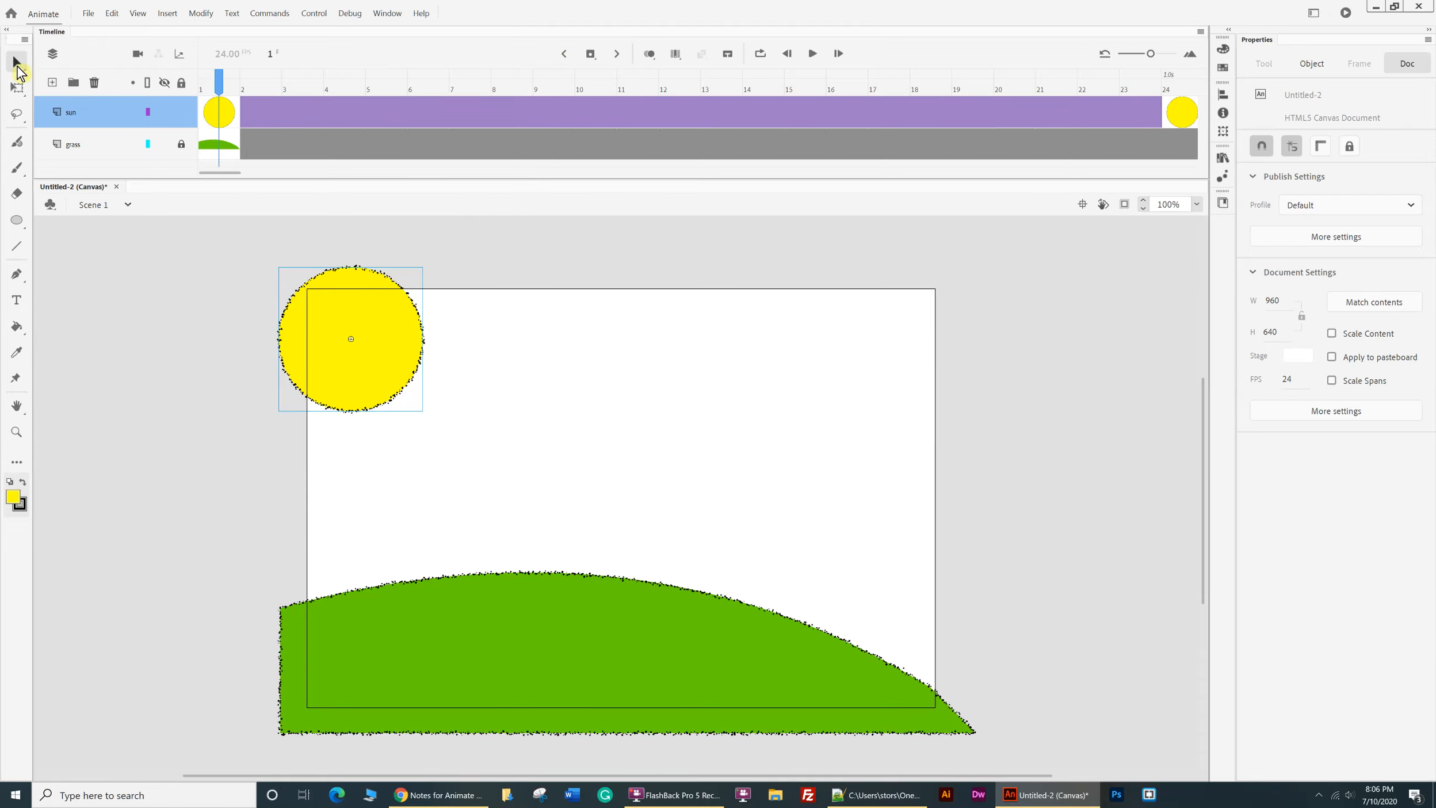
- At frame 1, shrink the sun to about 86 by 86 with Free Transform and move it off the stage's left edge, to about X -75, Y 188
left_click(17, 87)
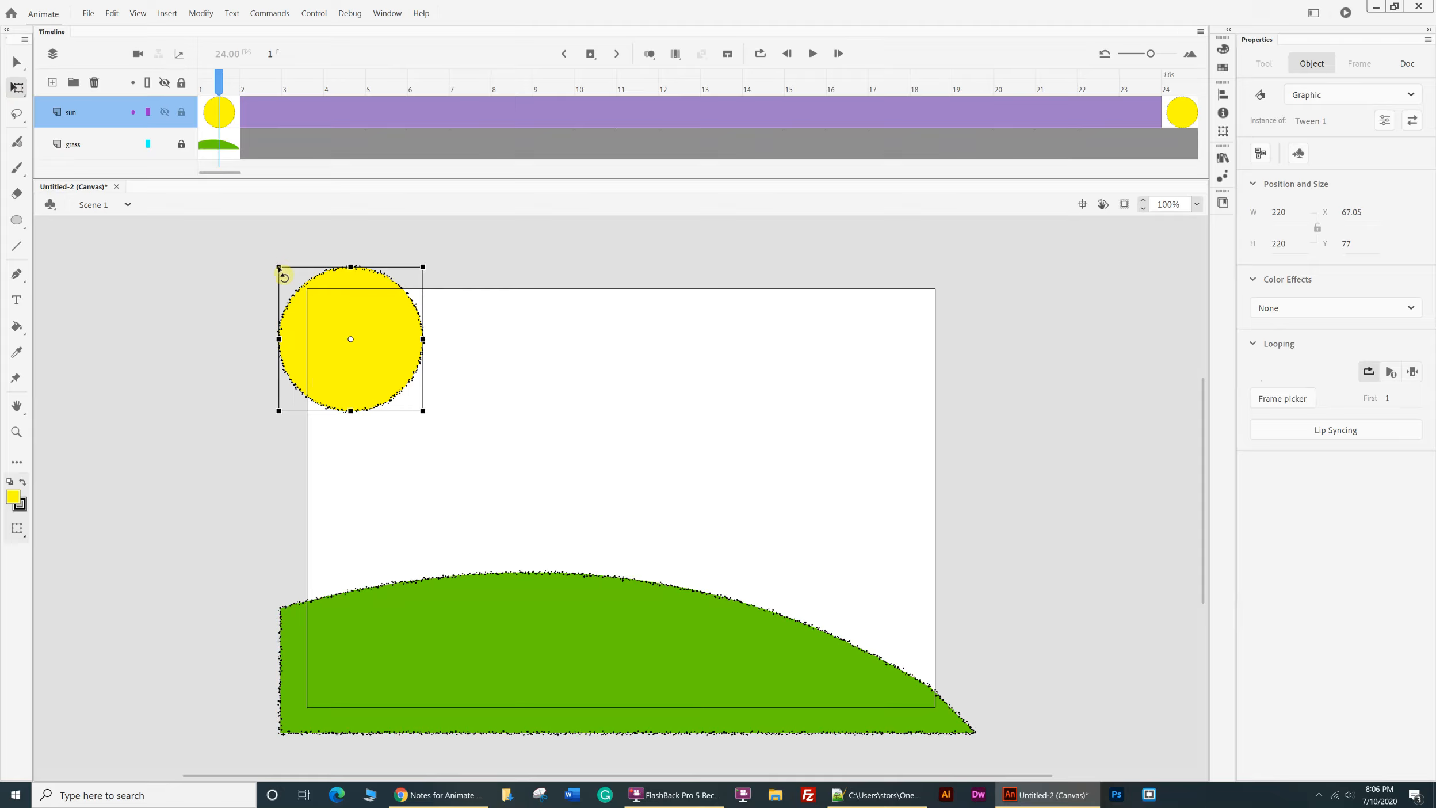
left_click_drag(281, 268, 315, 299)
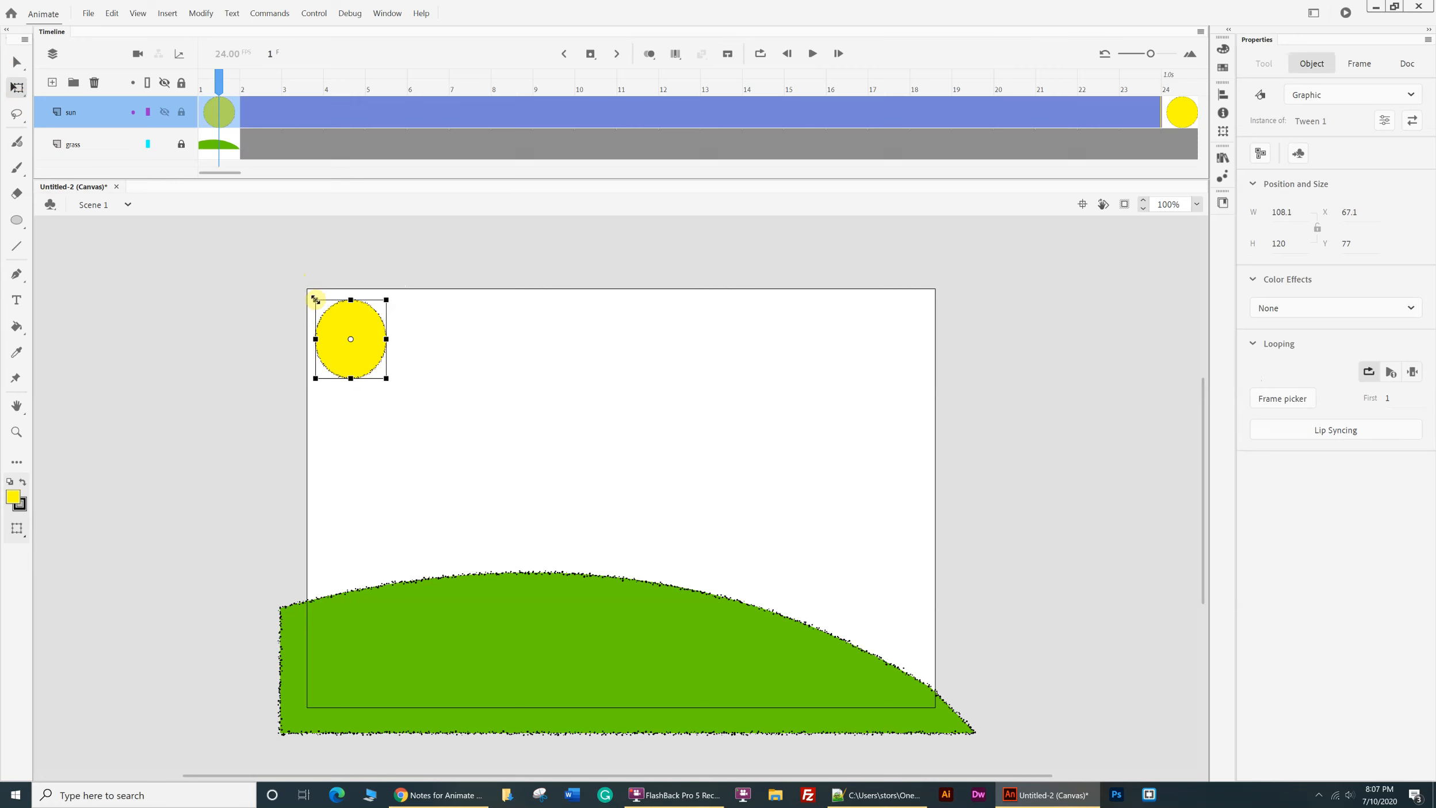
mouse_move(317, 300)
left_mouse_down()
mouse_move(328, 315)
mouse_move(311, 300)
left_mouse_up()
left_click_drag(361, 355, 268, 430)
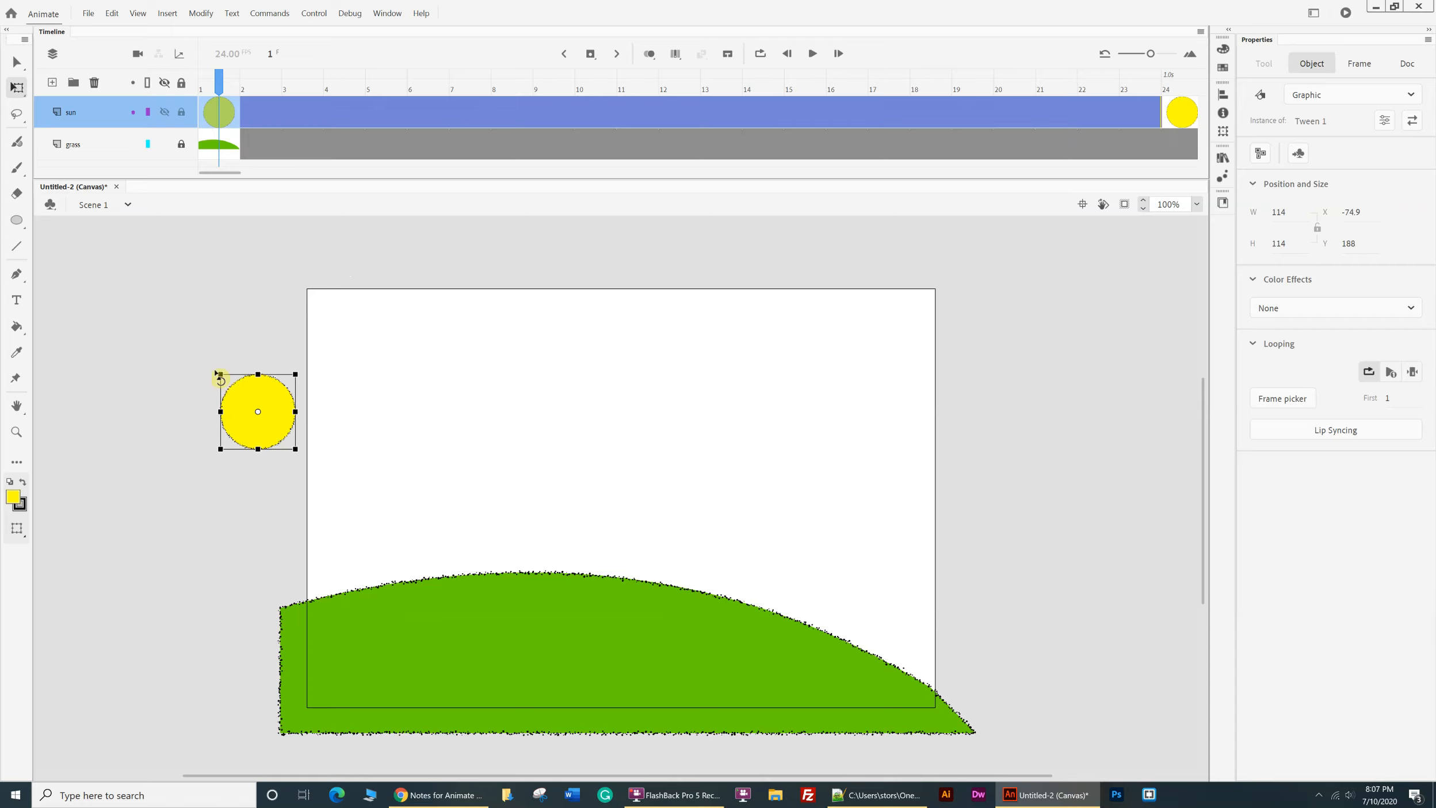
left_click_drag(220, 374, 230, 383)
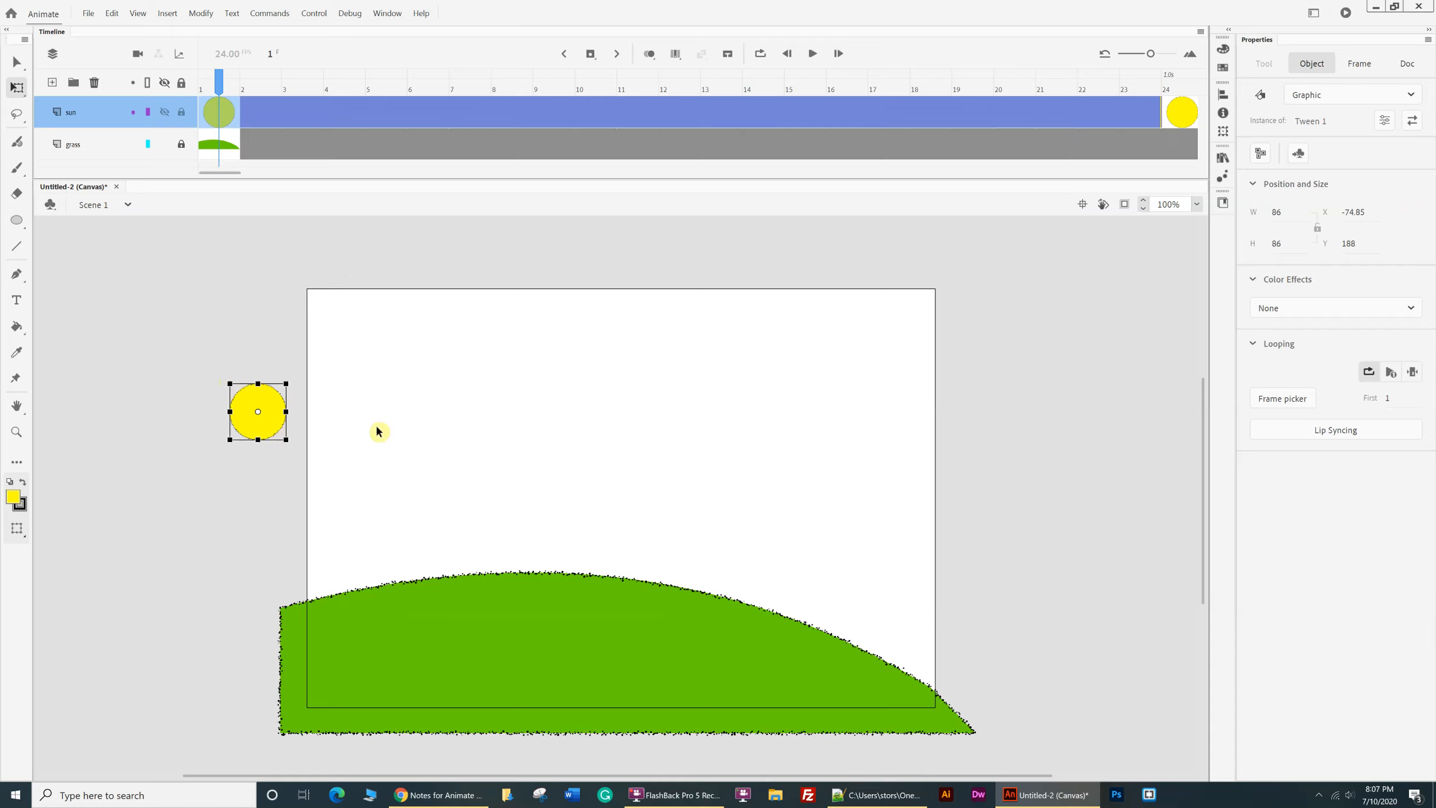
- Play the animation to check the sun's growth and movement, then return to frame 1 and replay it
key("Return")
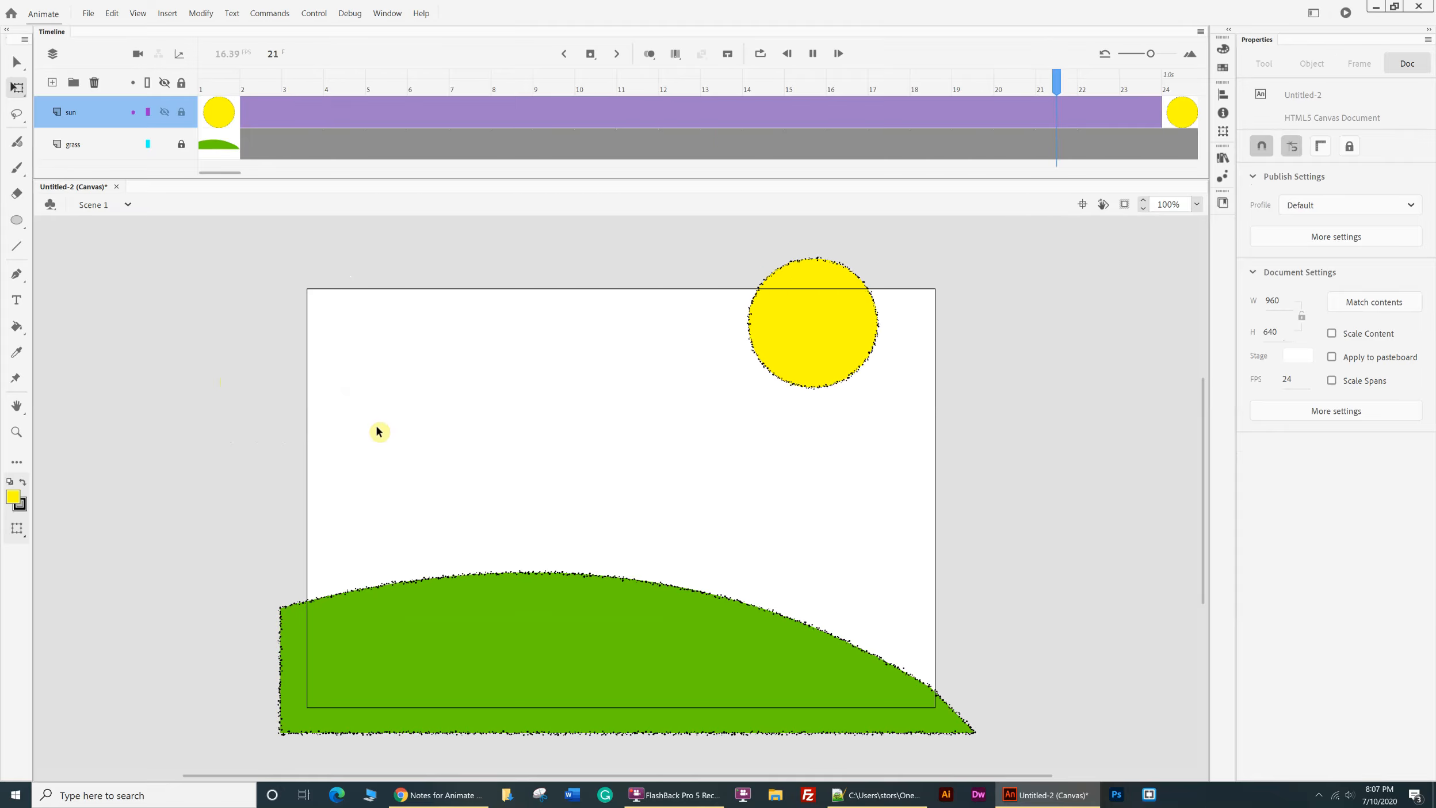
key("Return")
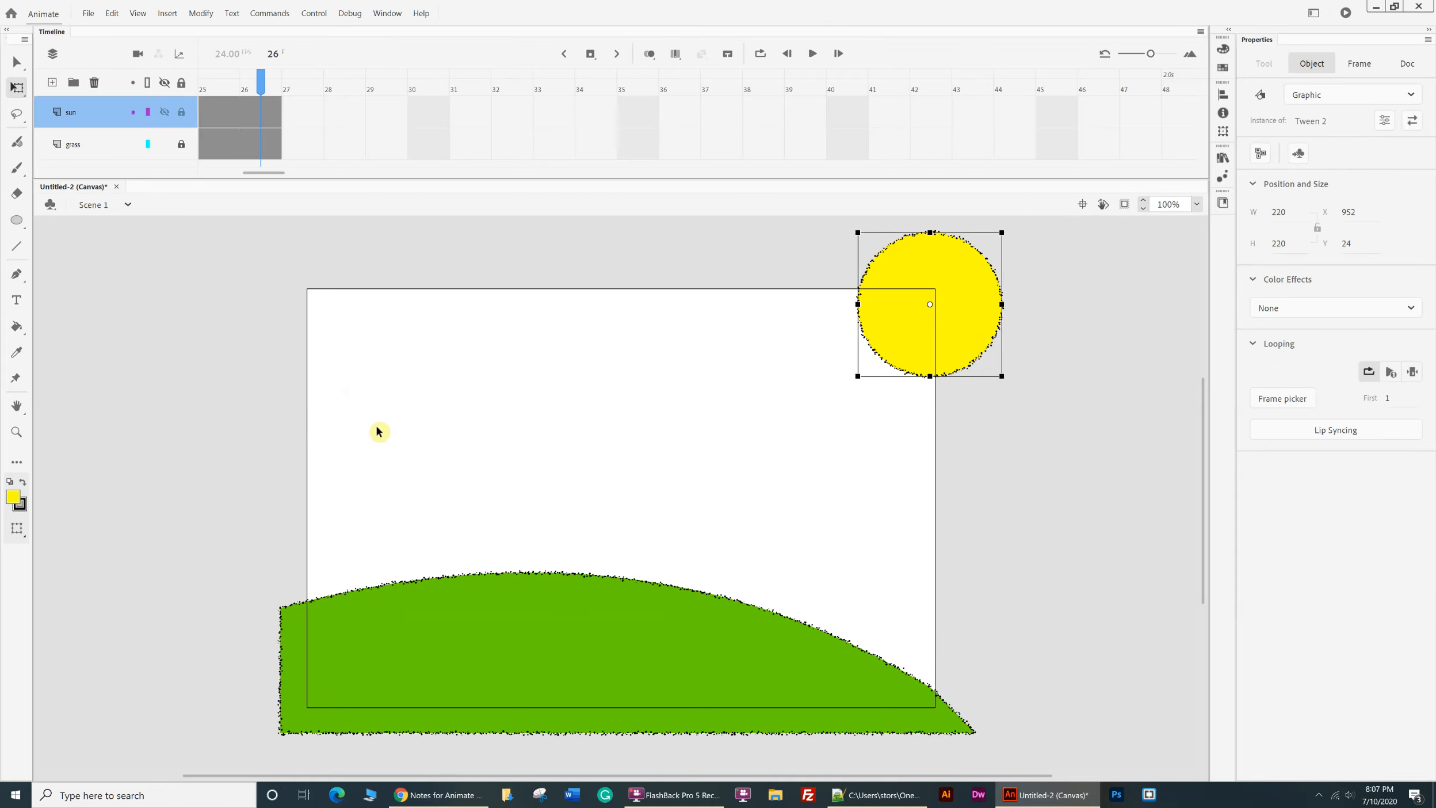
left_click(563, 55)
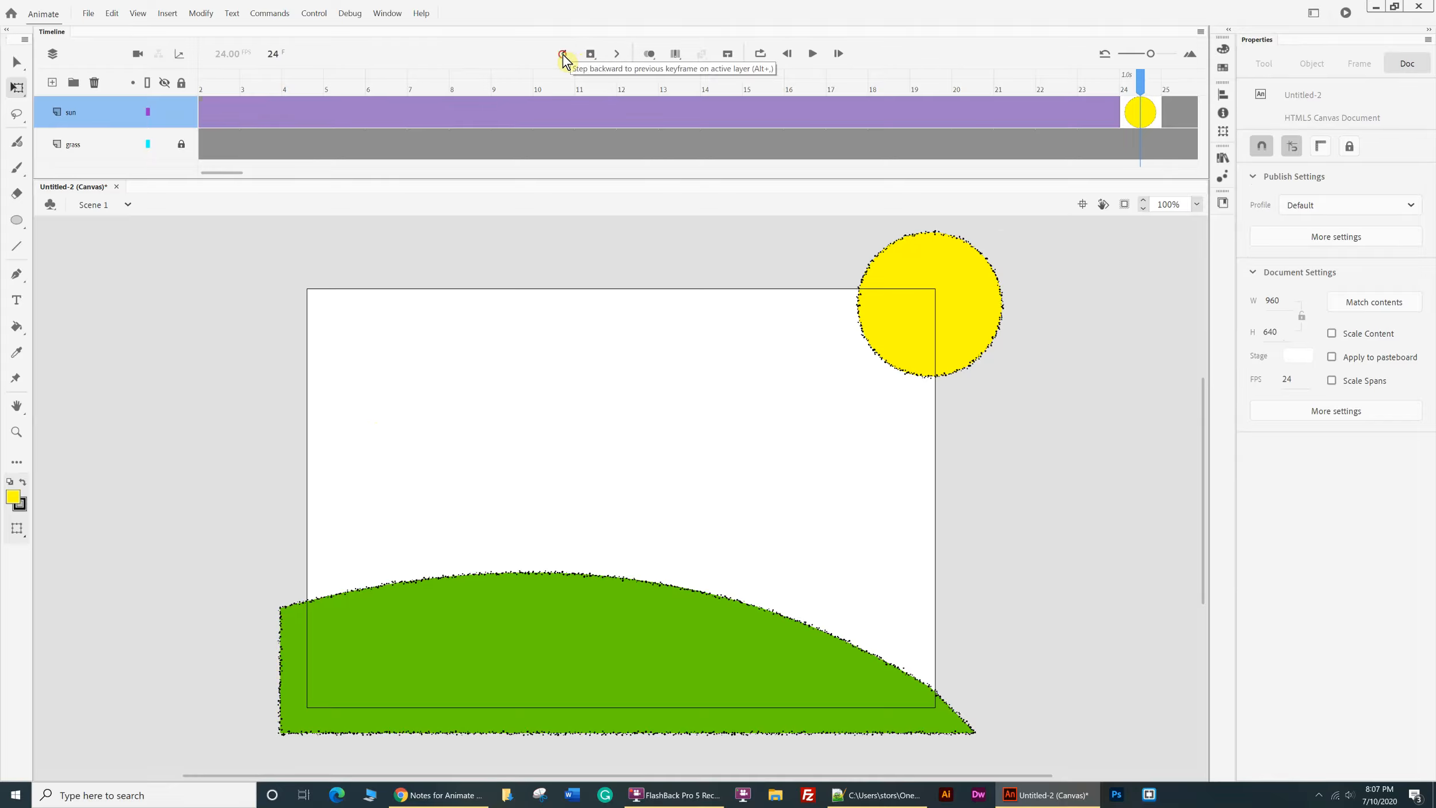
left_click(564, 56)
left_click(564, 56)
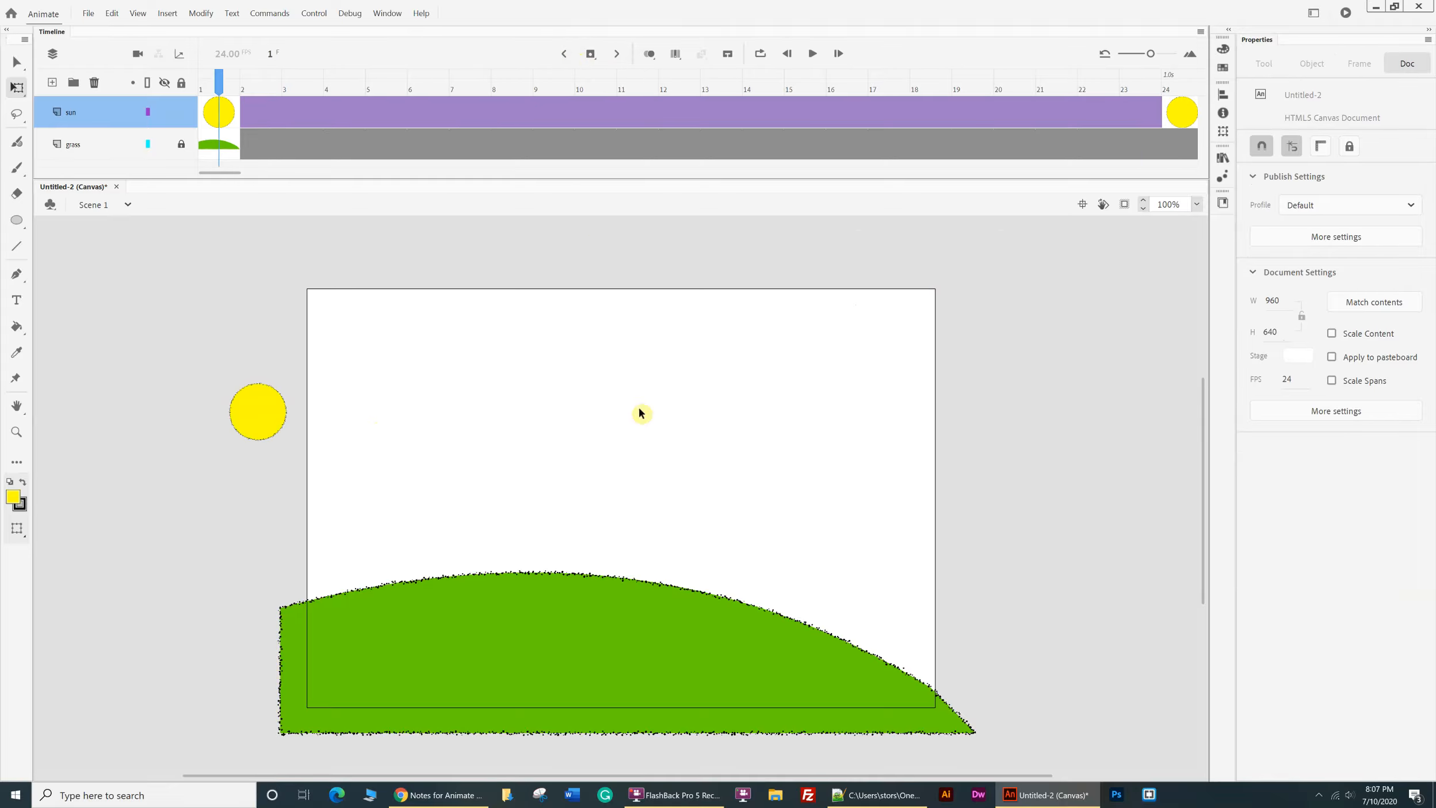
key("Return")
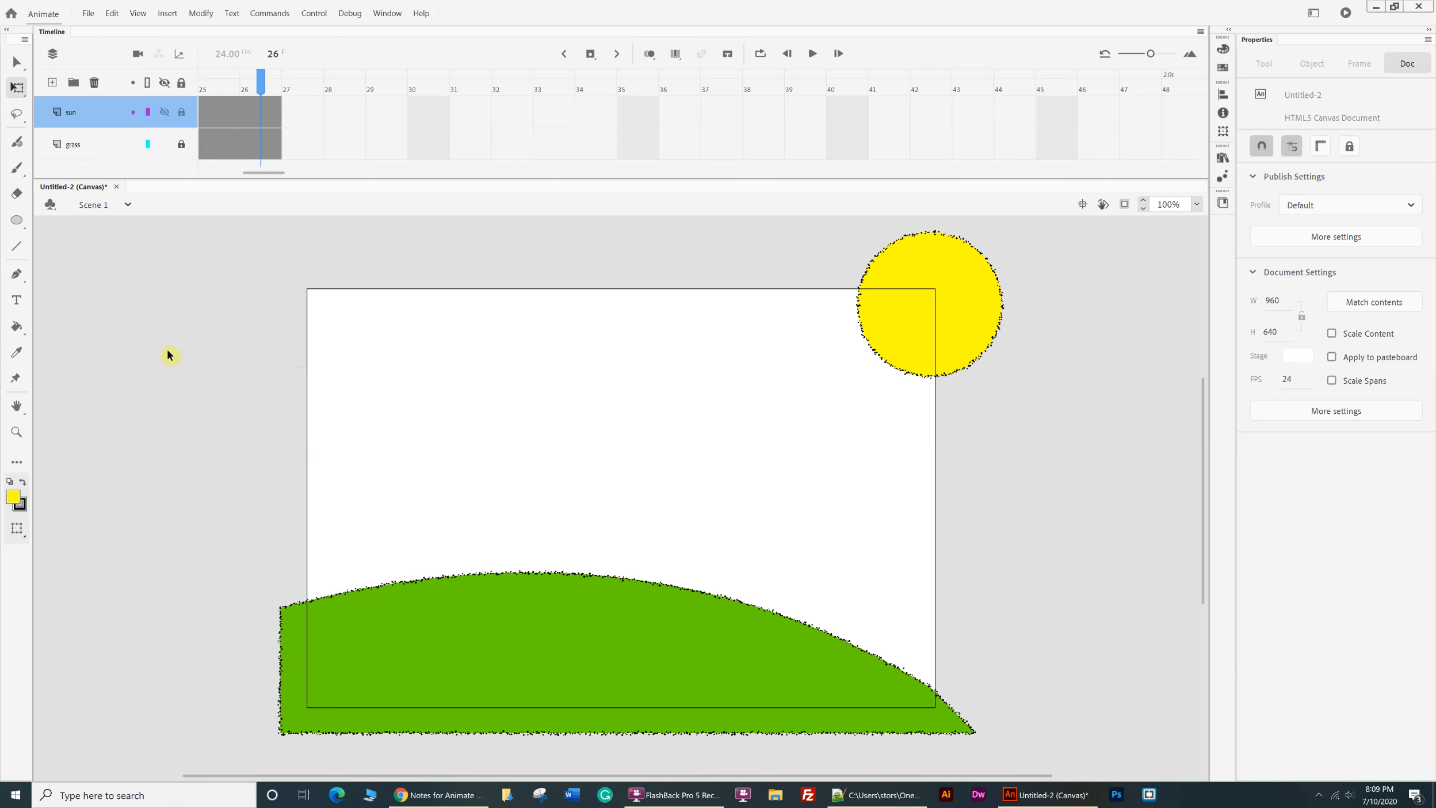
- Choose the Rectangle tool and add a new layer above the sun layer
left_click(18, 225)
left_click(17, 223)
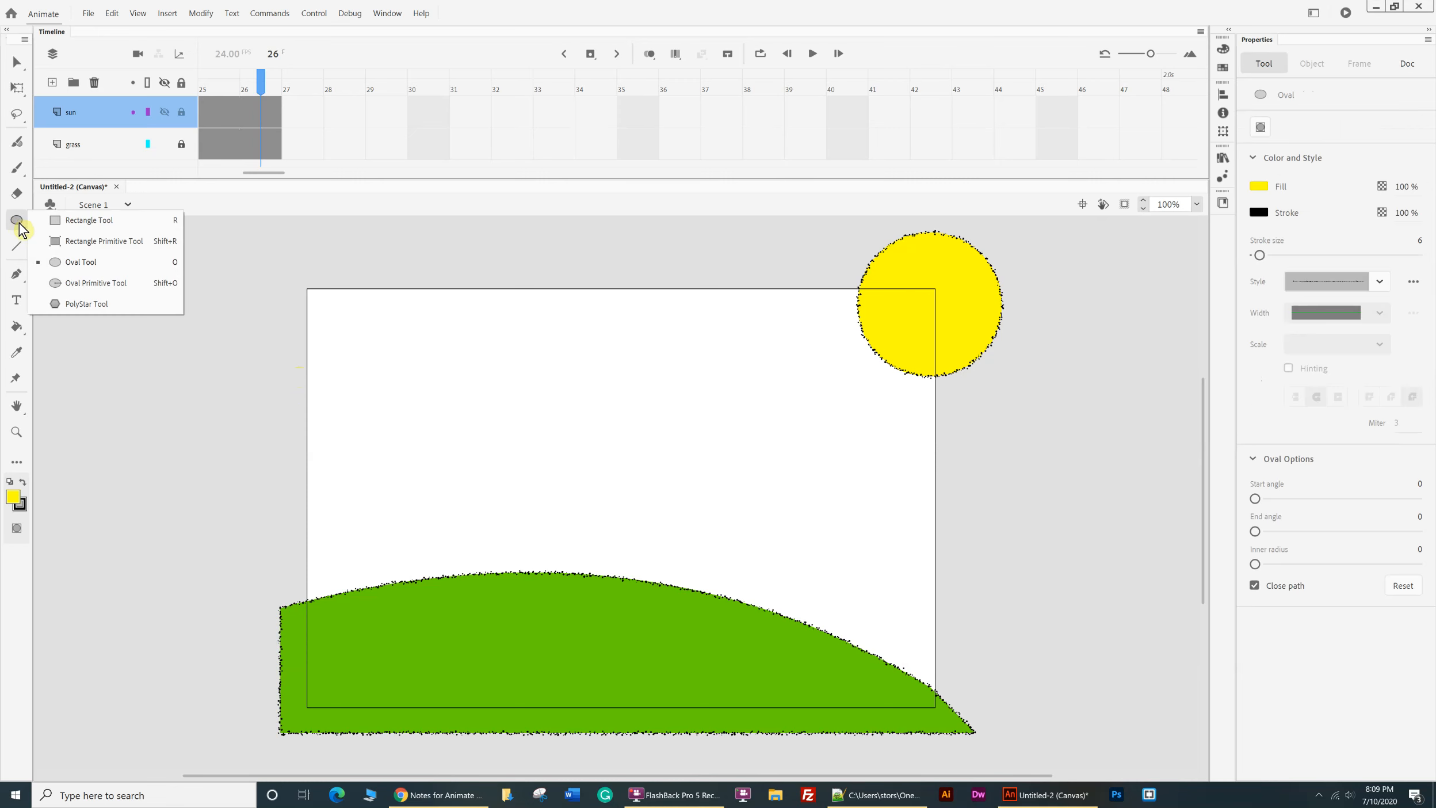
left_click(65, 220)
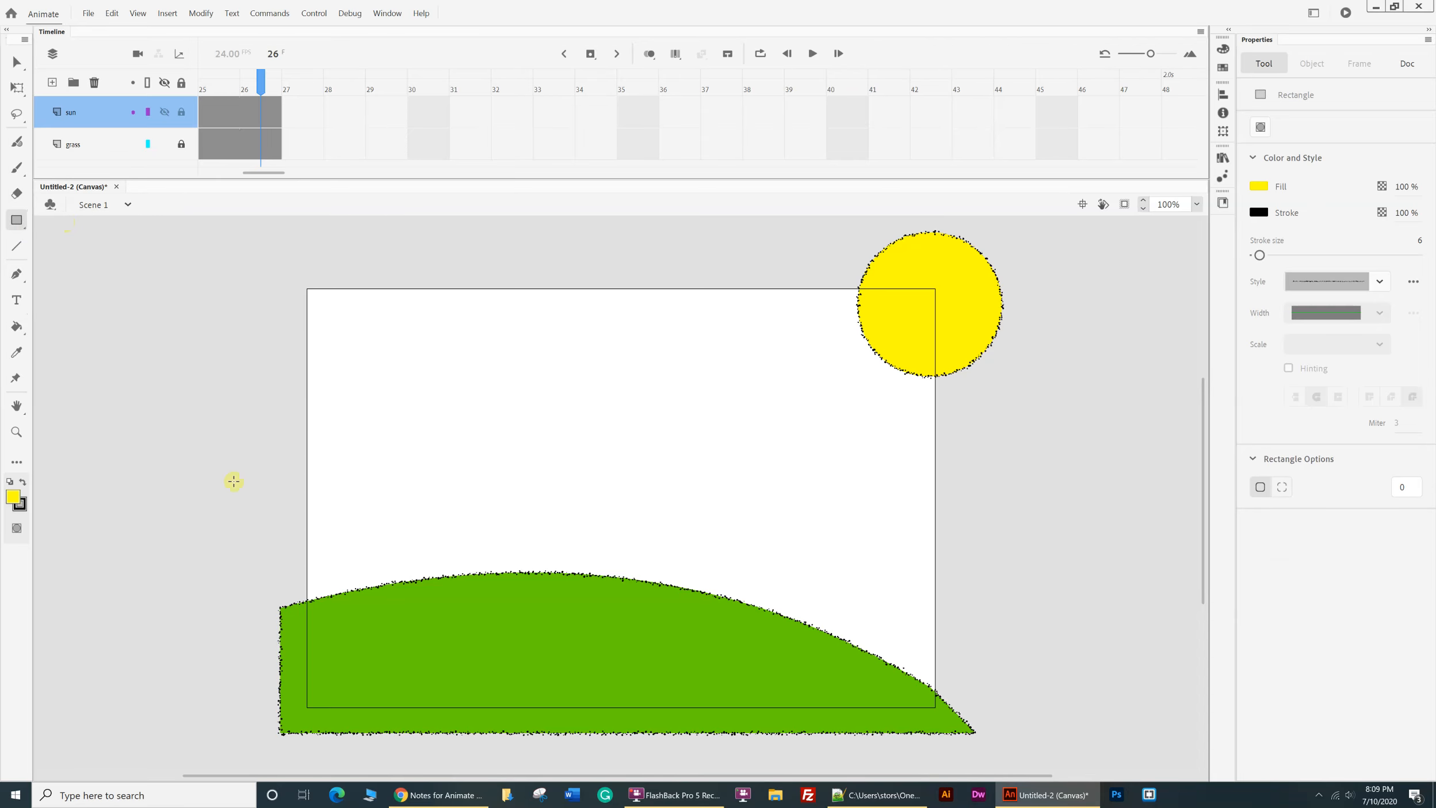
left_click(51, 83)
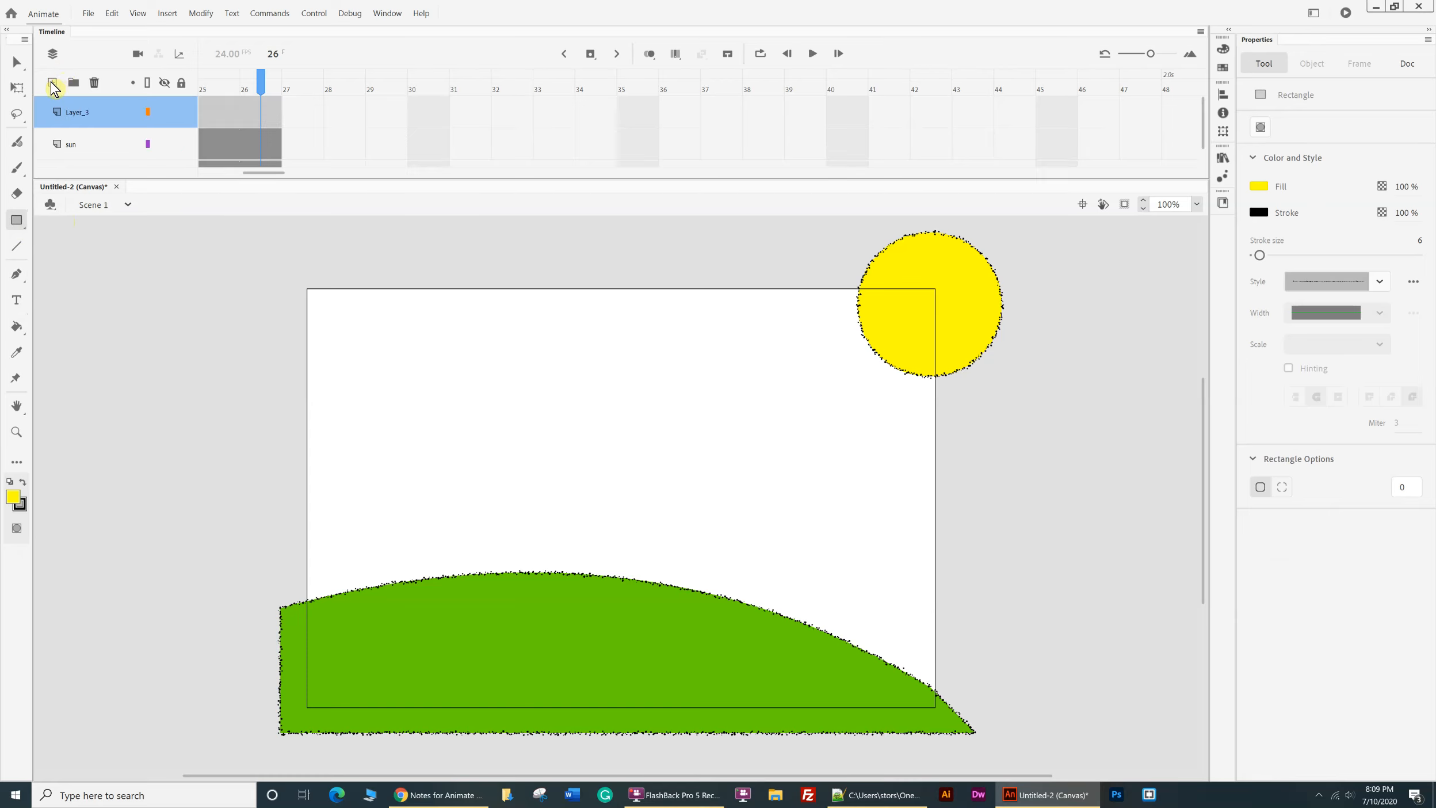
- Toggle the sun layer's visibility off and back on, and lock the layer
left_click(180, 144)
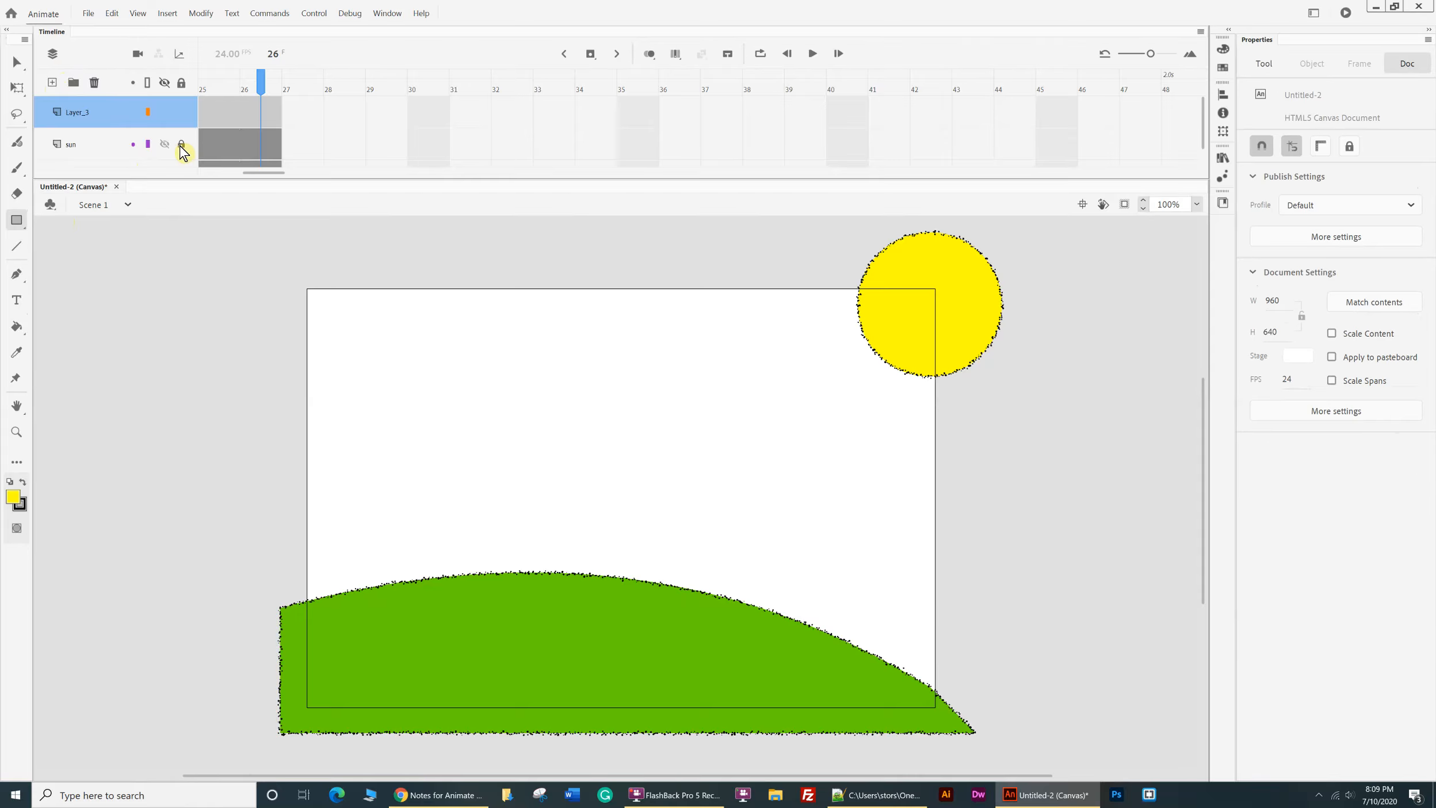
left_click(164, 144)
left_click(164, 144)
left_click(164, 144)
left_click(164, 144)
left_click(164, 143)
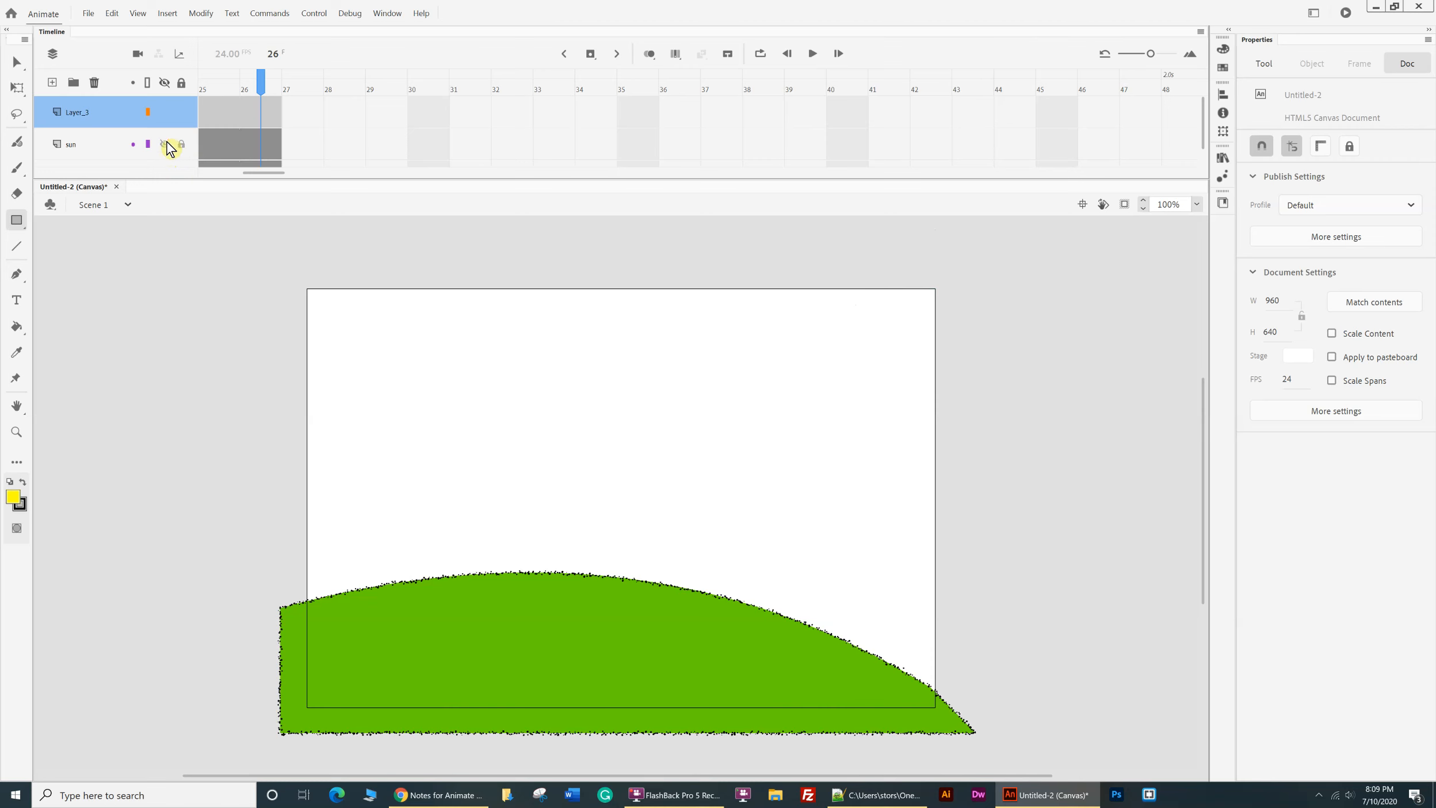
left_click(165, 144)
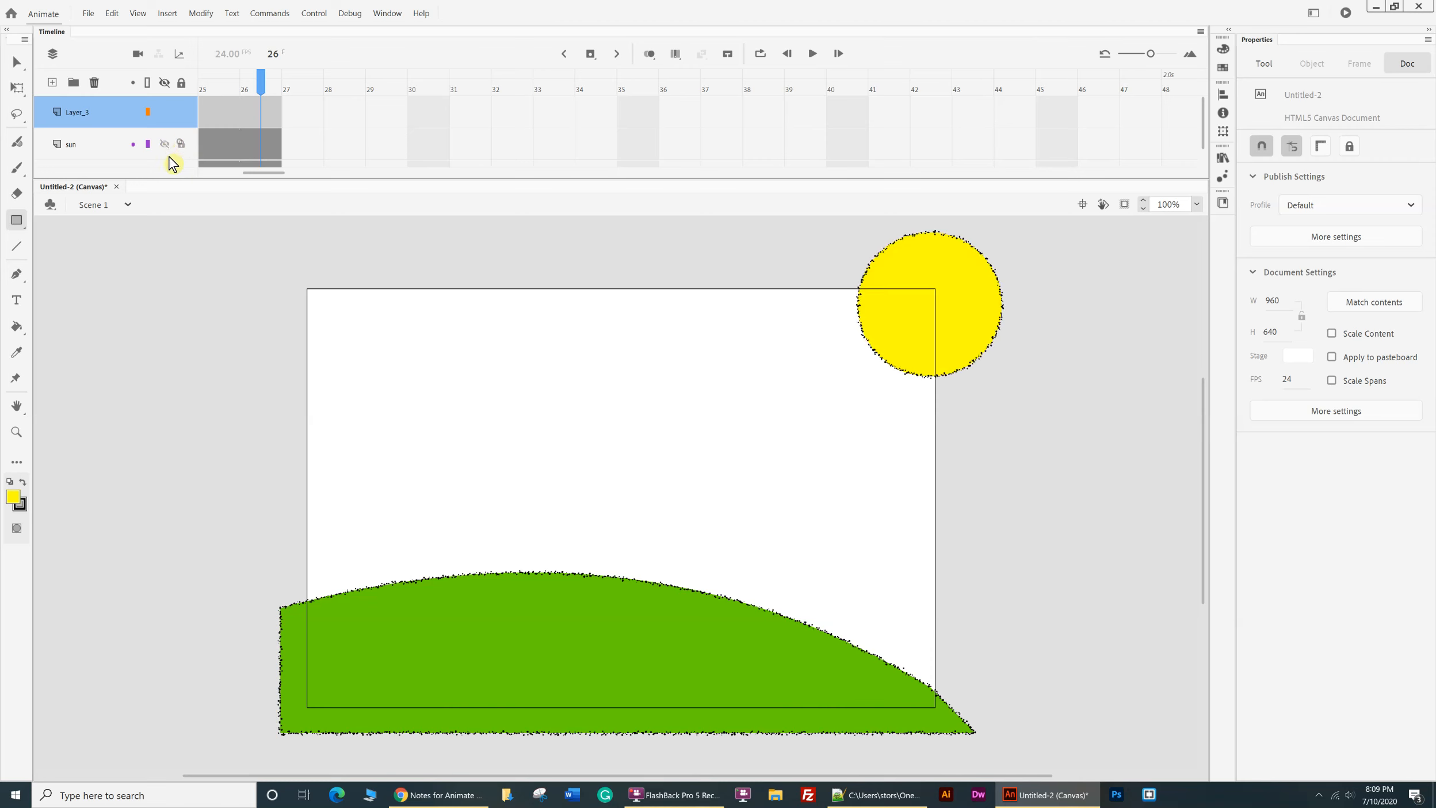
left_click(181, 144)
- Rename the new layer above the sun layer as sky
key("s")
key("k")
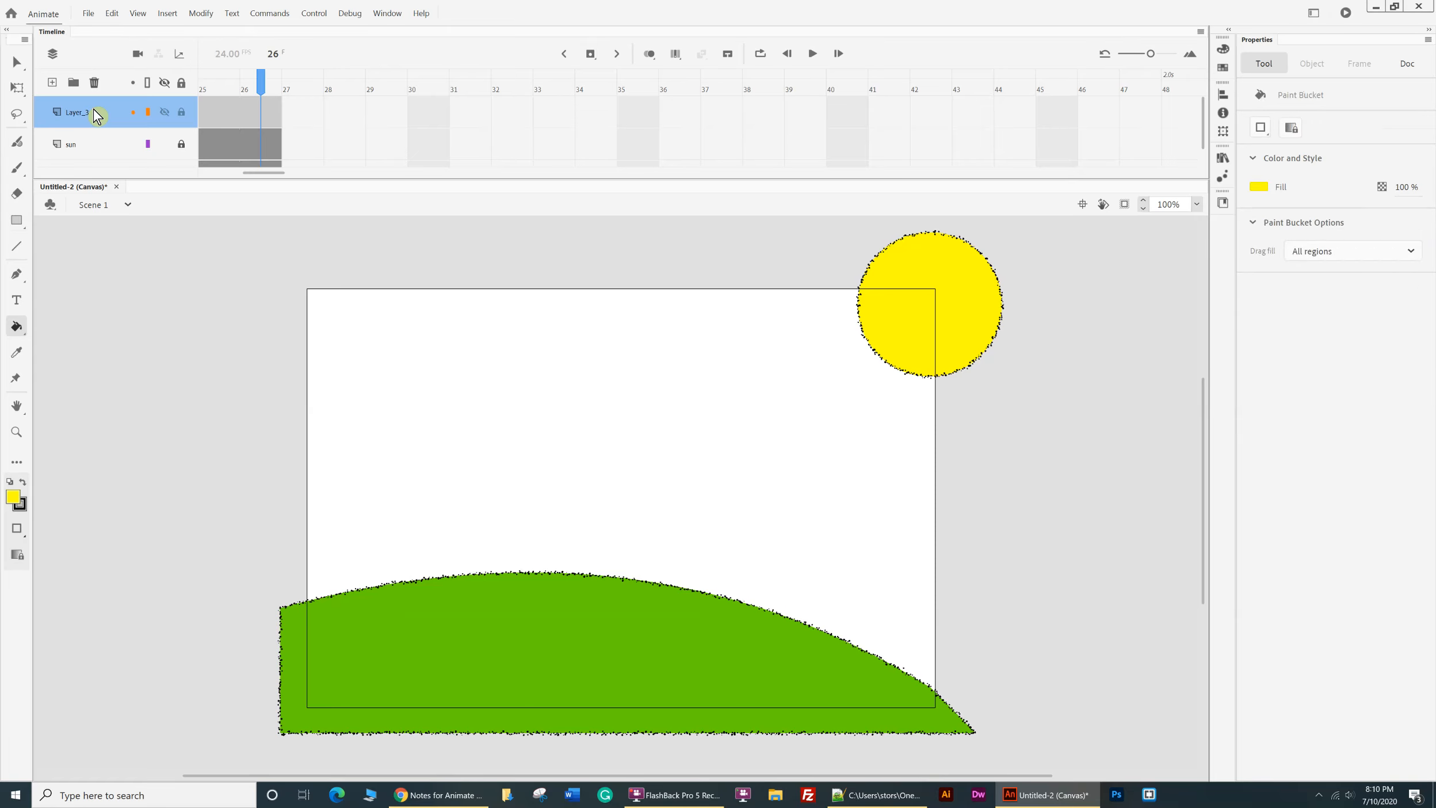
key("y")
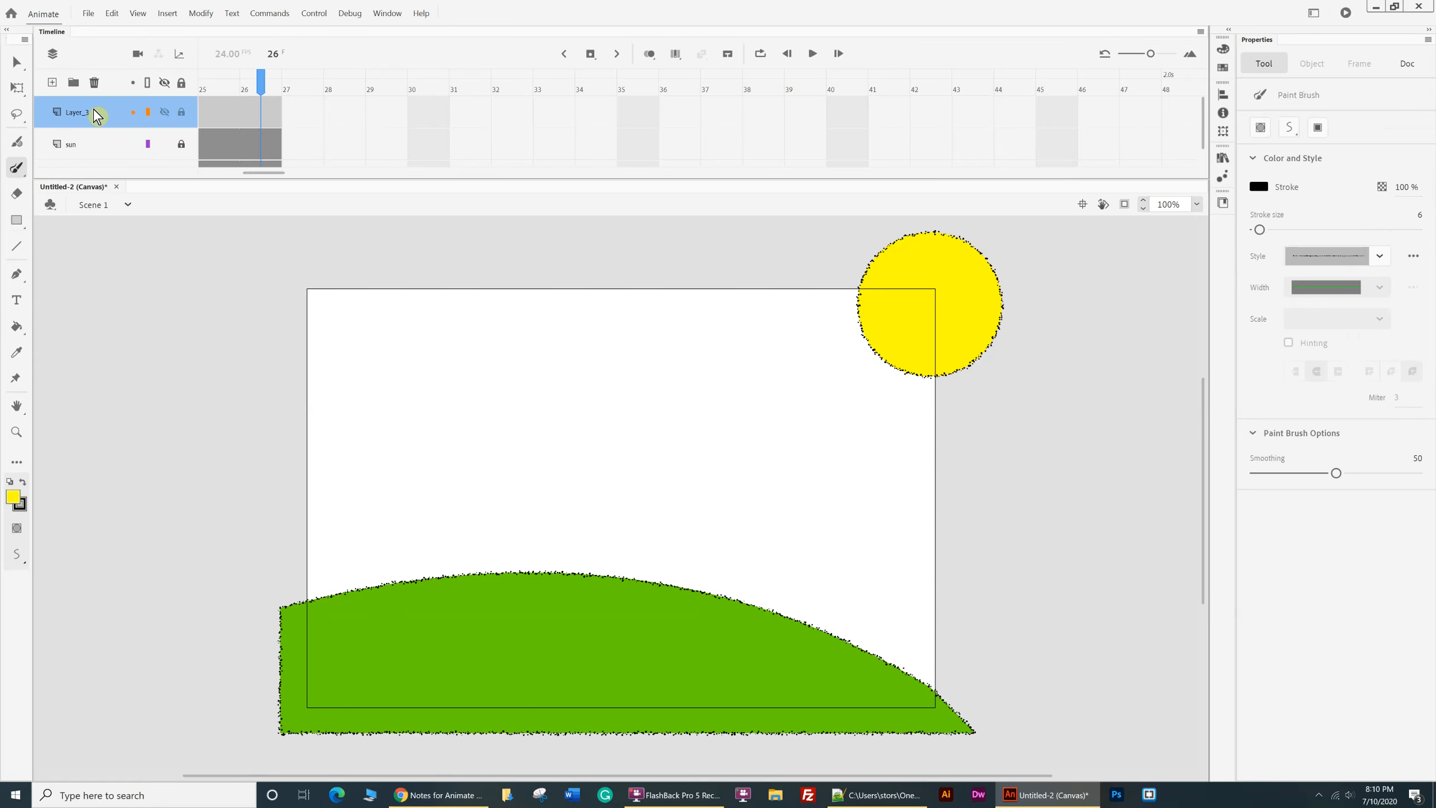
left_click(83, 112)
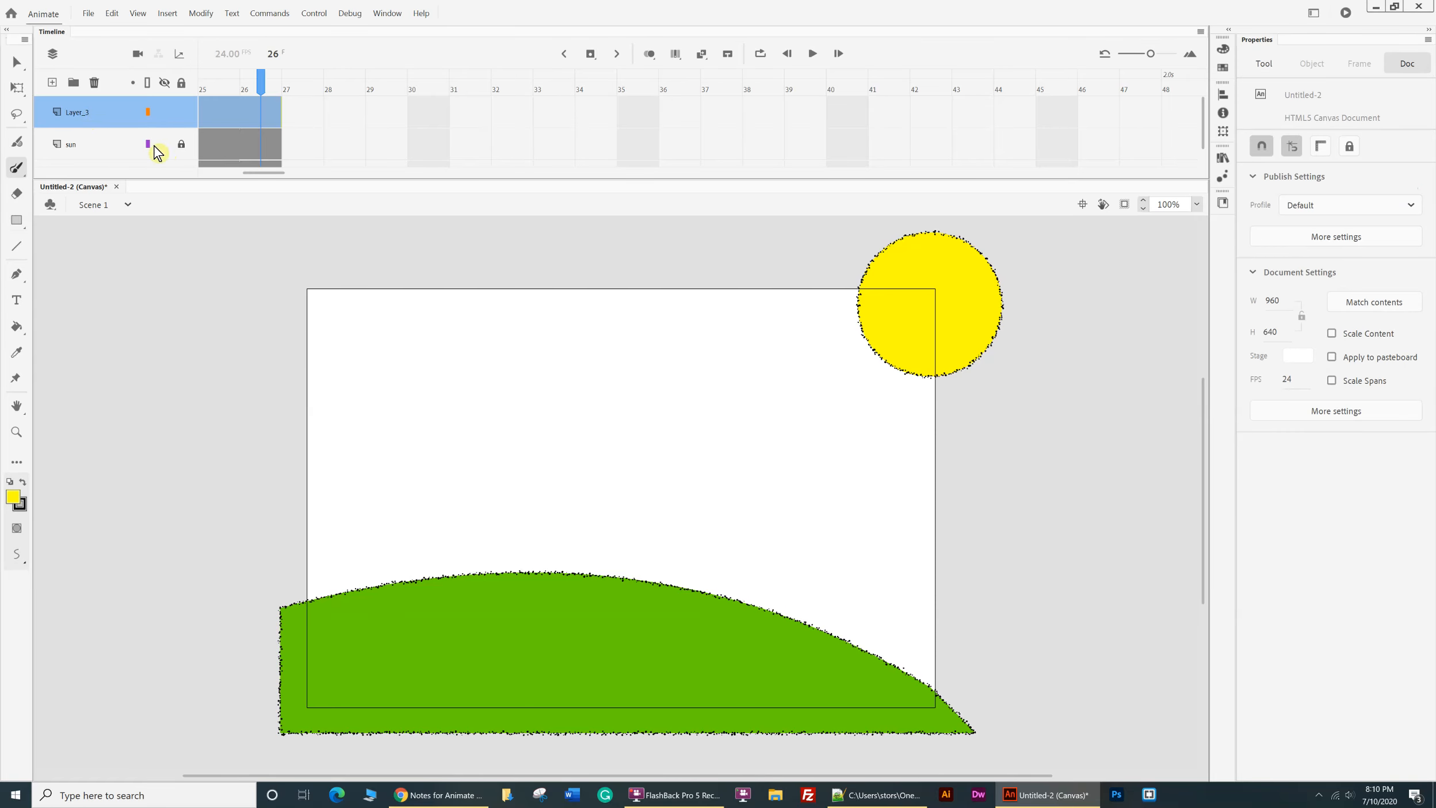
left_click(71, 113)
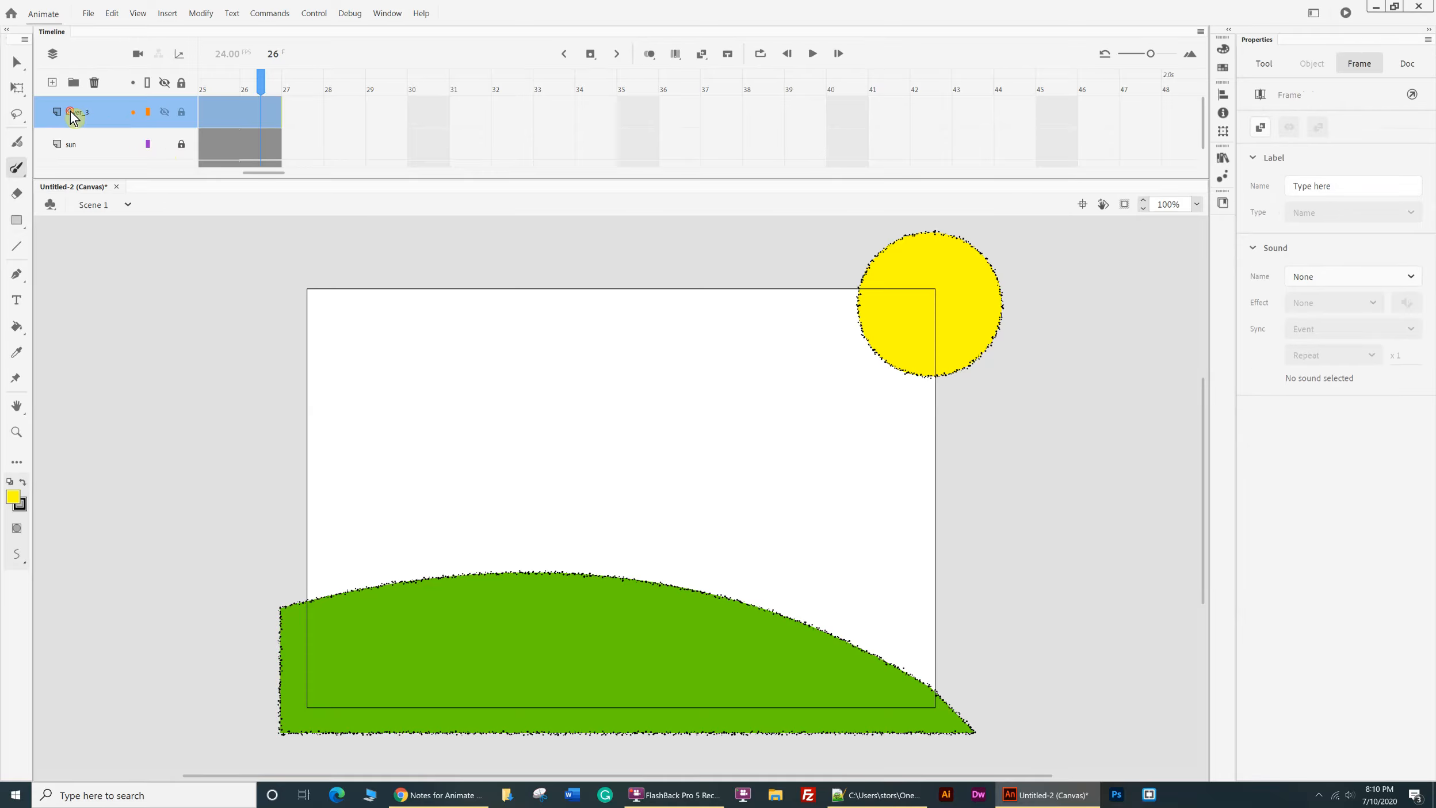
double_click(72, 113)
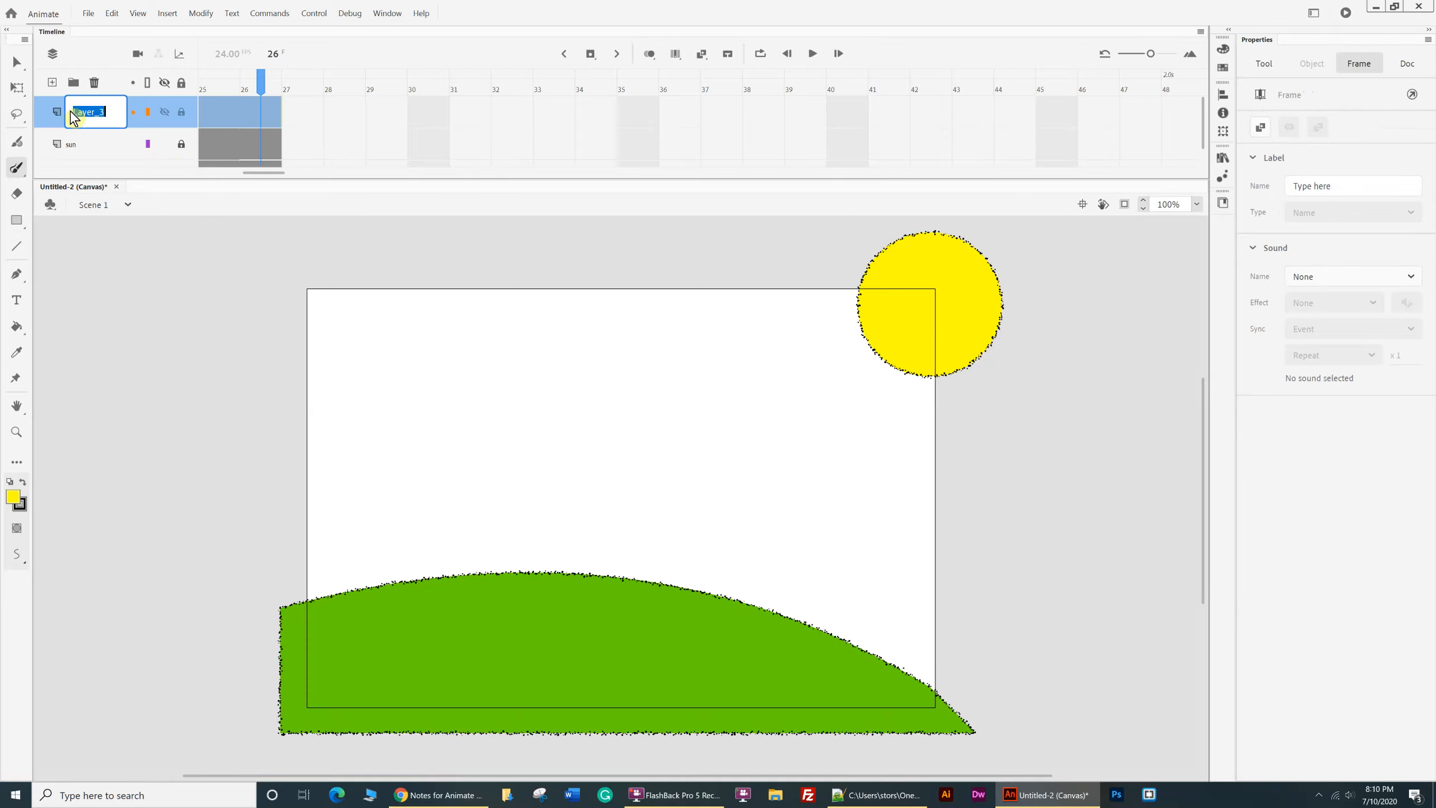
type("sky")
key("Return")
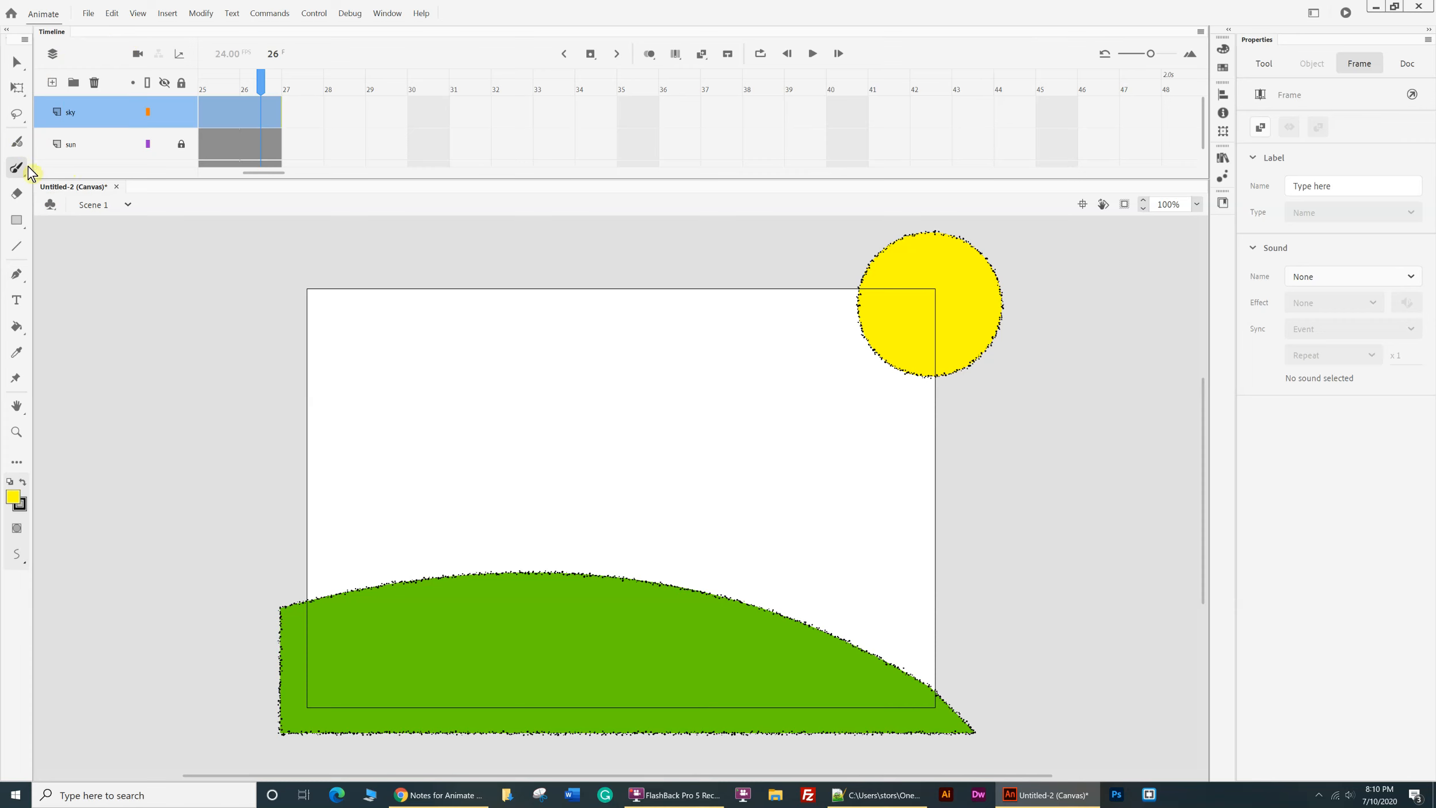
- Set the Rectangle tool's fill color to blue #3366FF
left_click(18, 222)
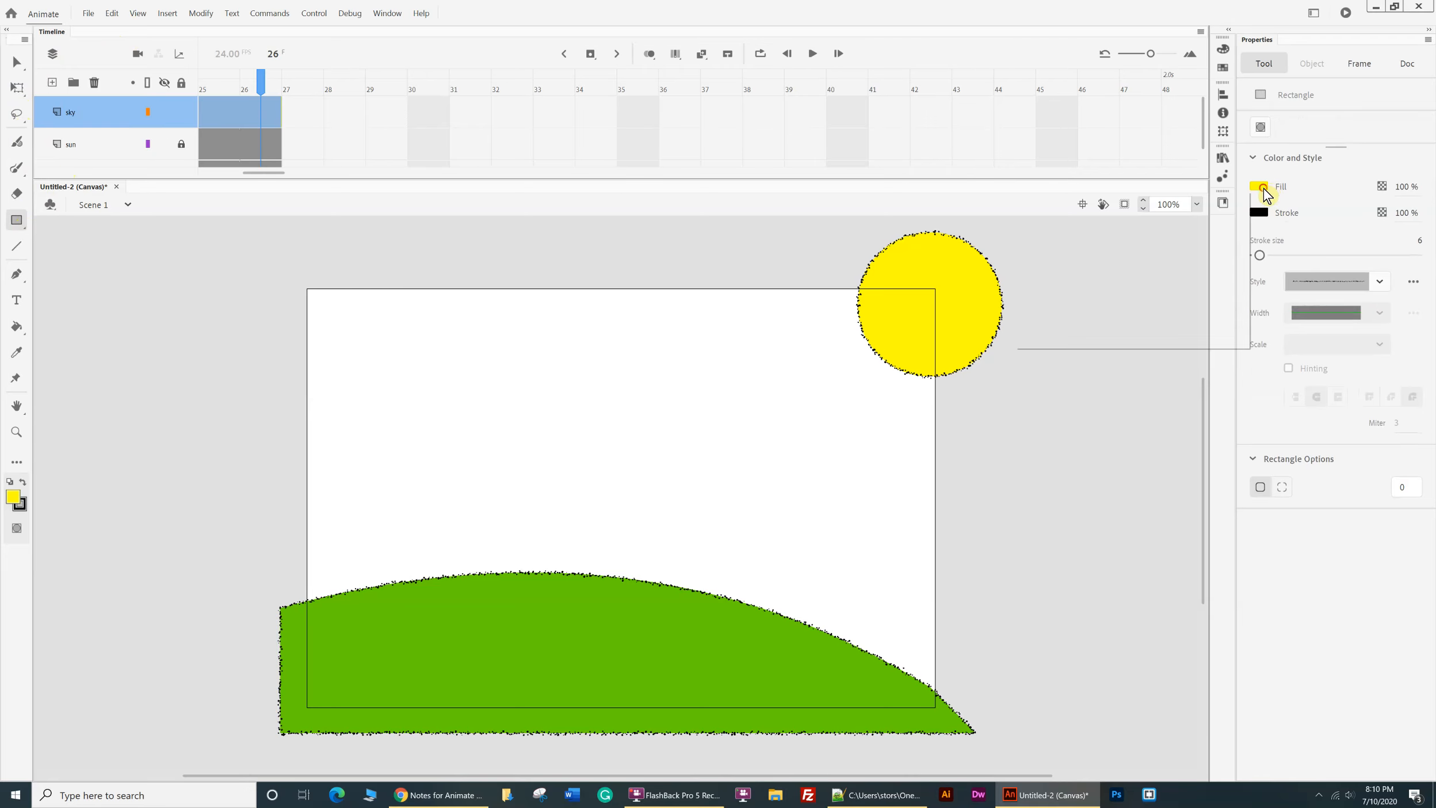
left_click(1260, 187)
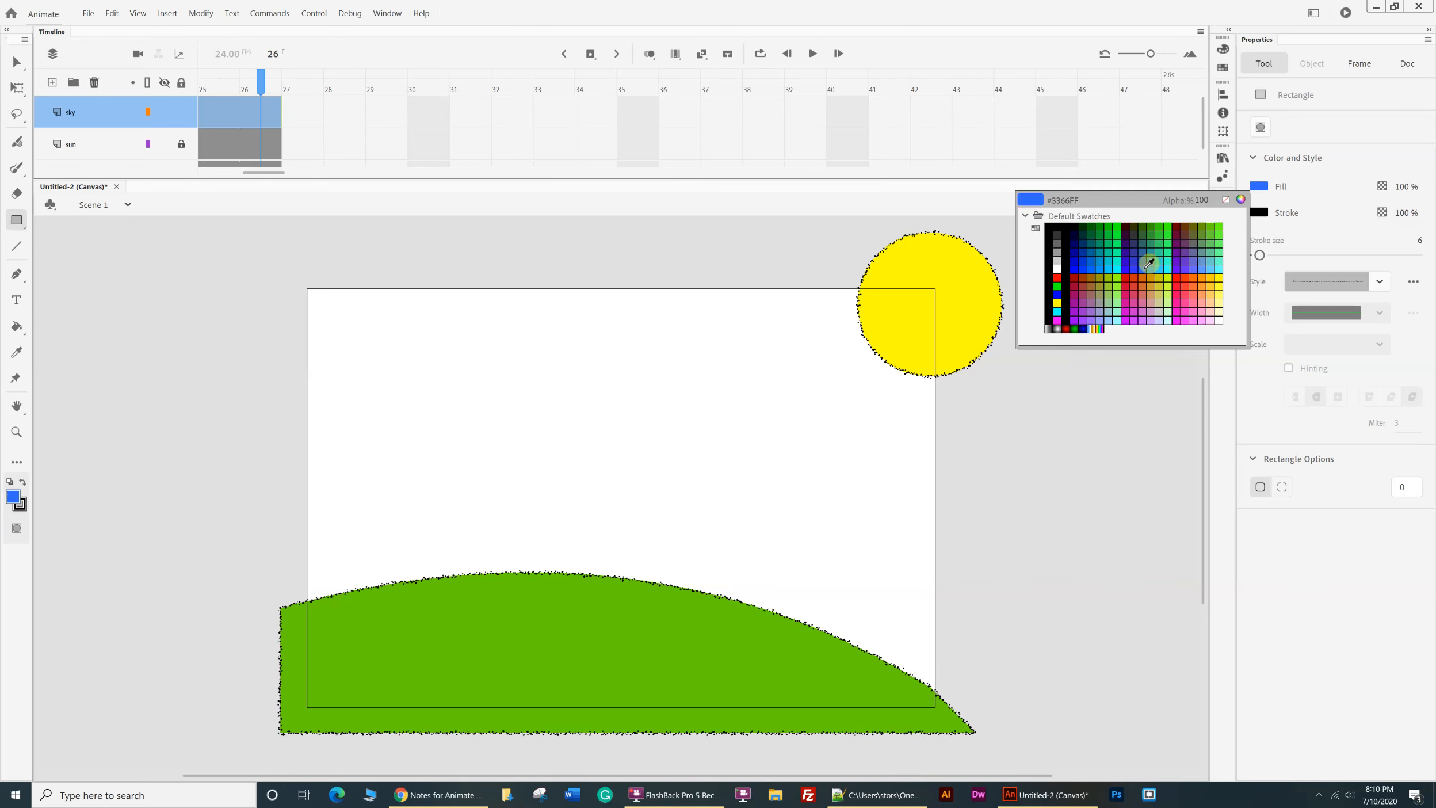
left_click(1148, 263)
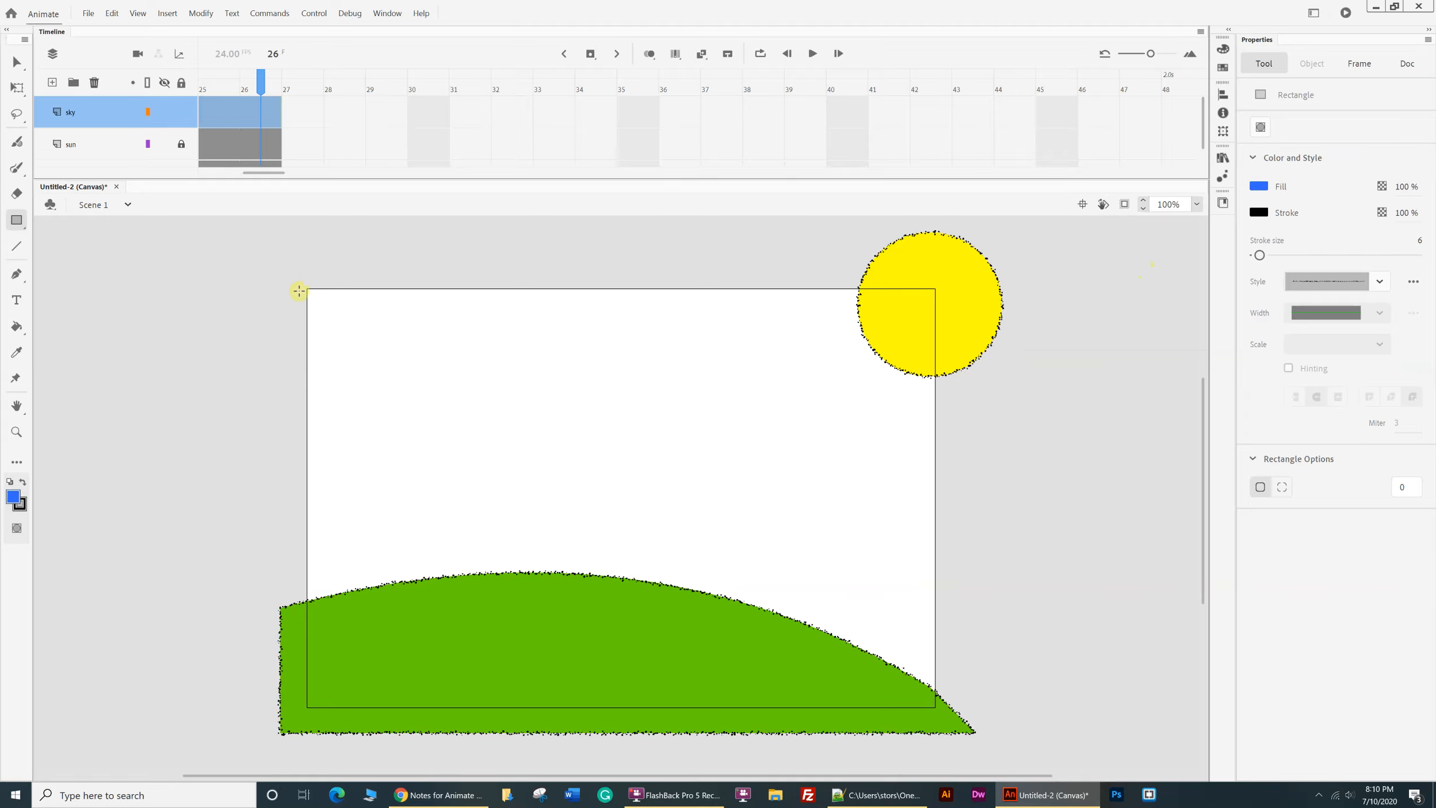
- Draw a blue rectangle about 1061 by 624 px over the stage on the sky layer, undoing unsatisfactory attempts
left_click_drag(304, 287, 908, 712)
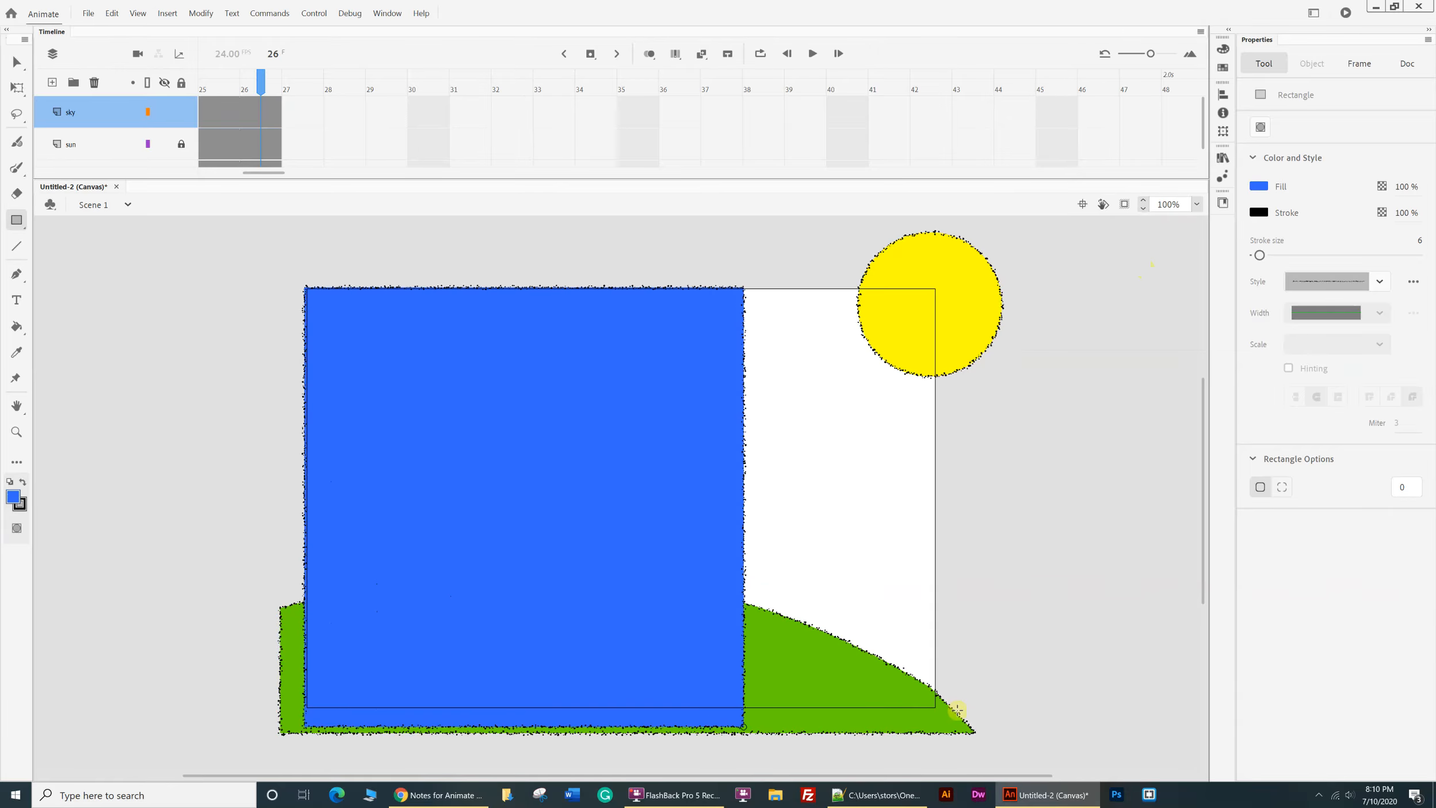
left_click_drag(1095, 690, 1095, 689)
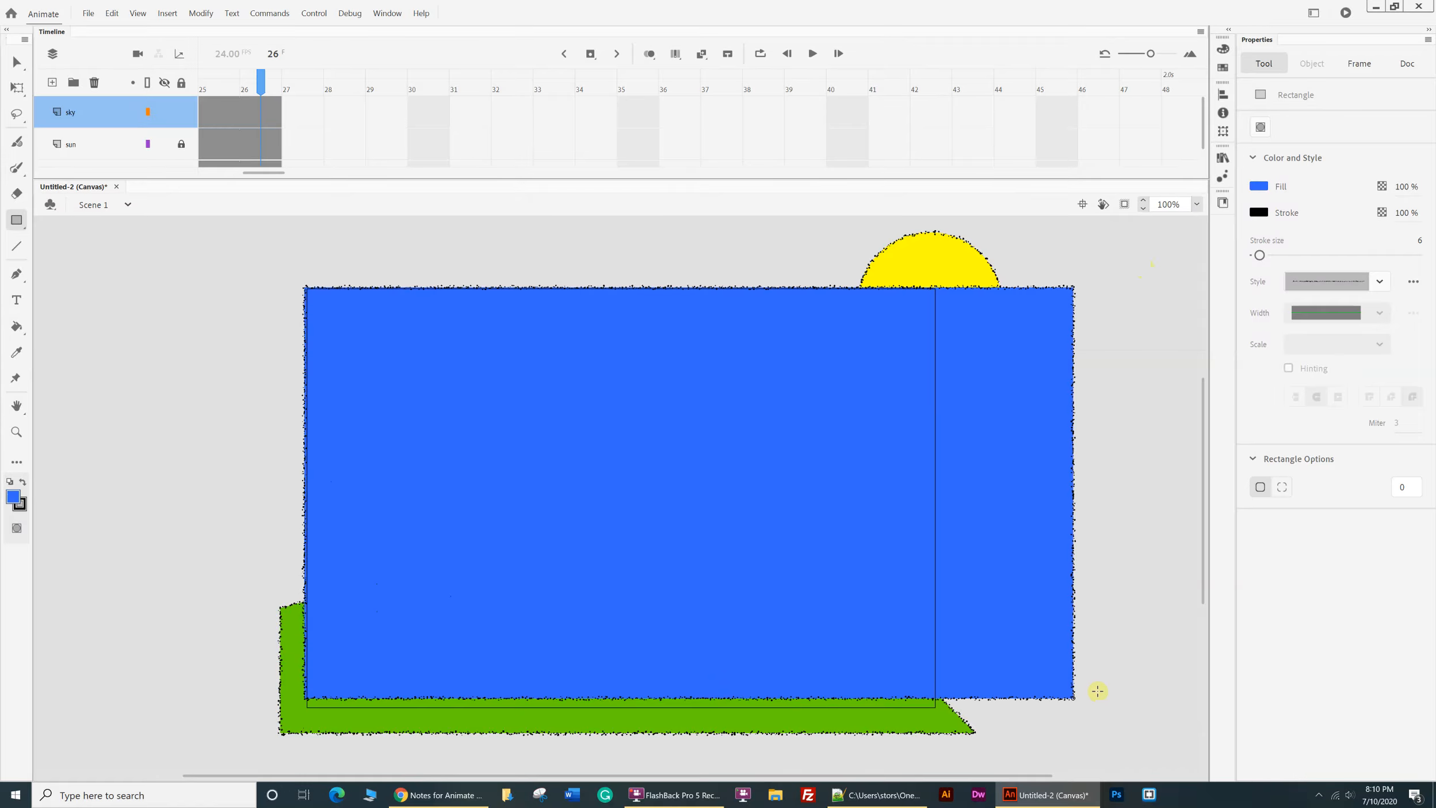
key("ctrl+z")
key("ctrl+z")
key("ctrl+z")
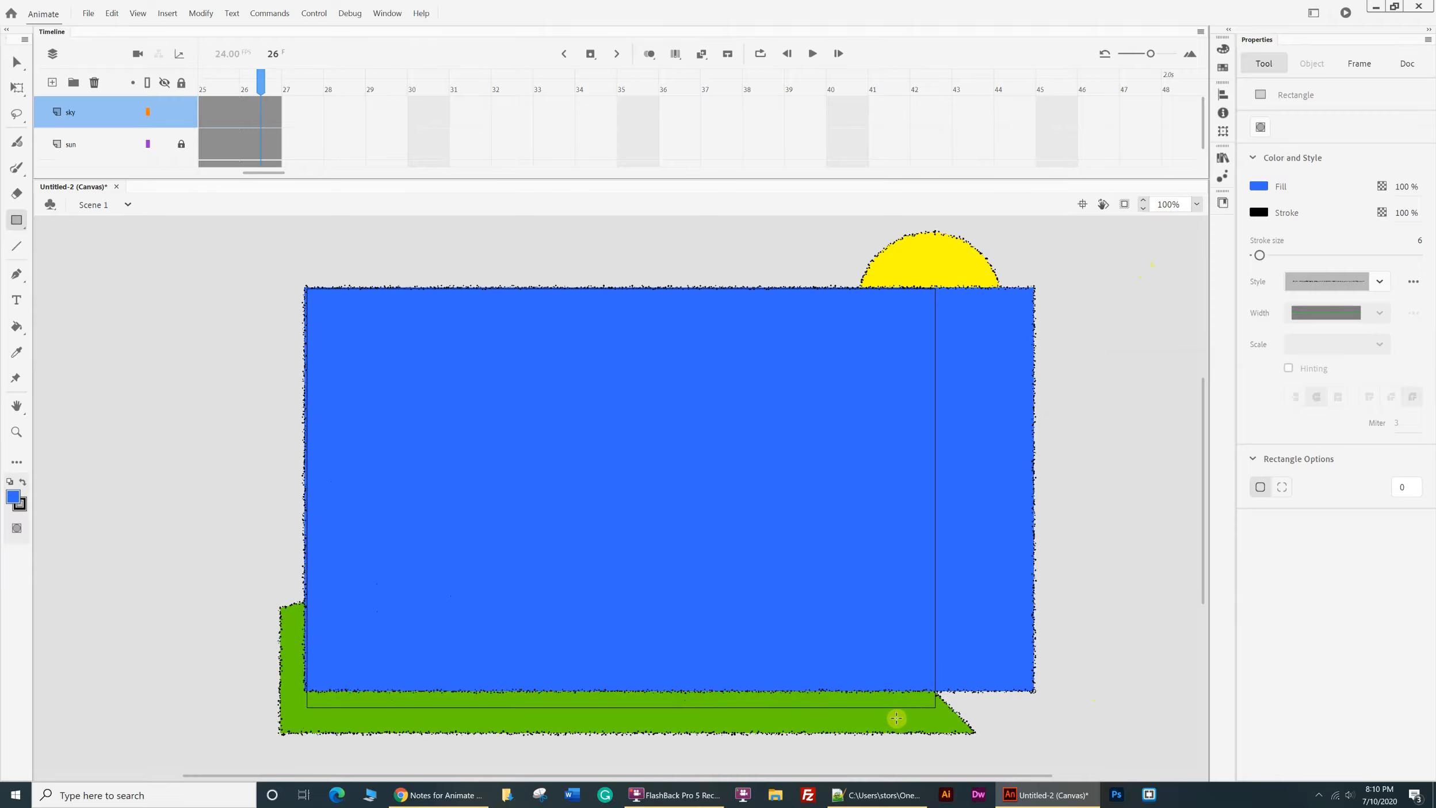
key("ctrl+z")
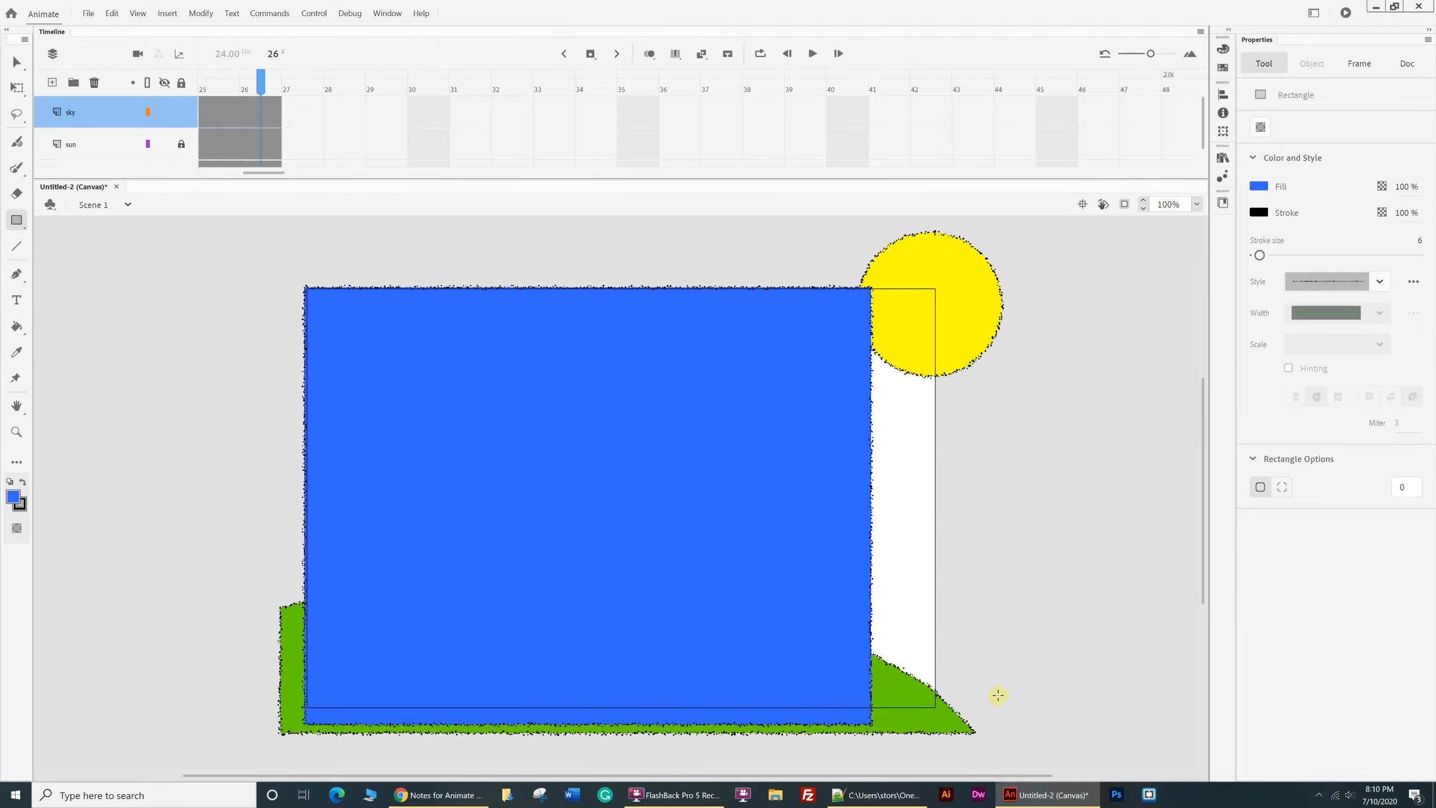
key("ctrl+z")
key("ctrl+z")
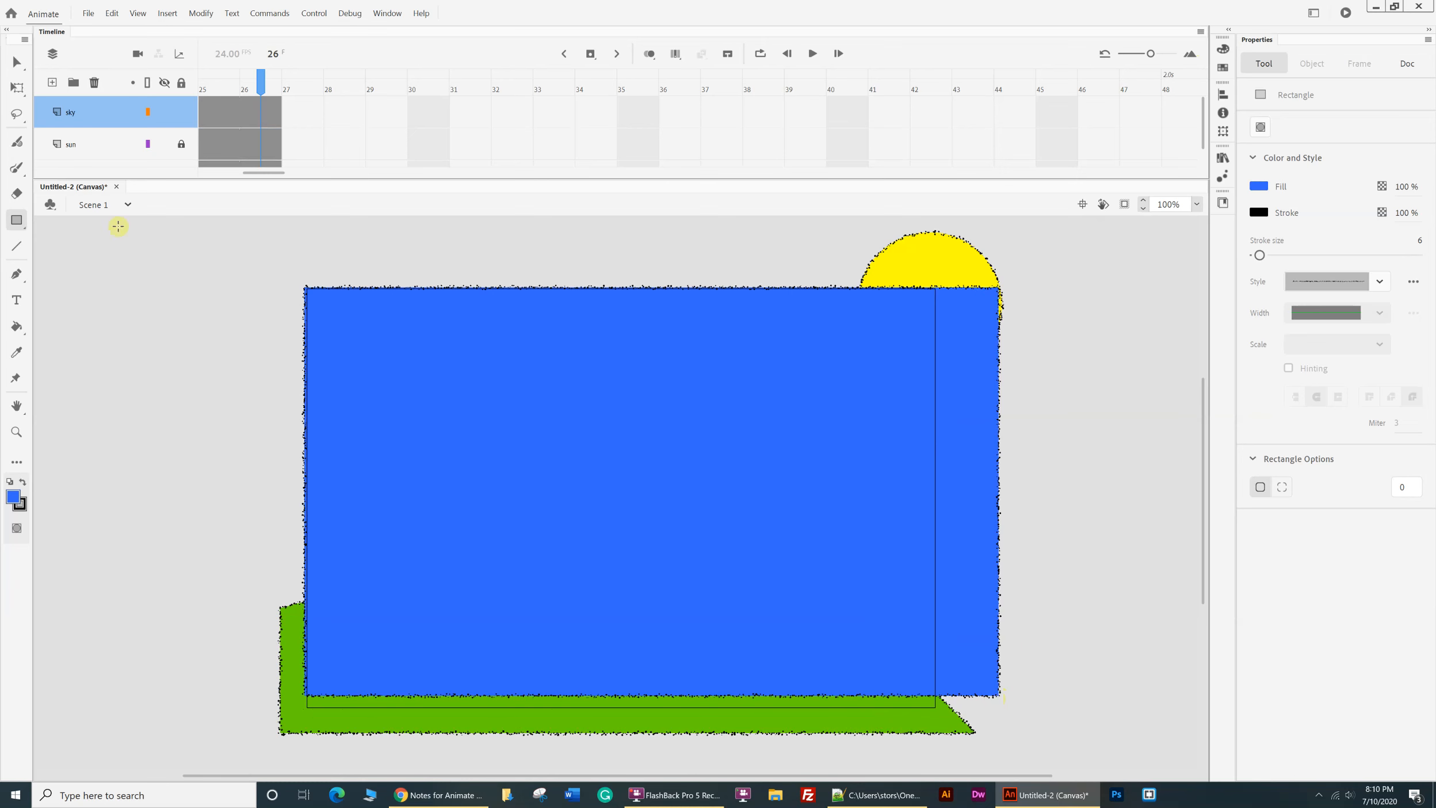
- Set the sky rectangle's top outline to the thin hairline stroke style, then select its left edge
left_click(12, 59)
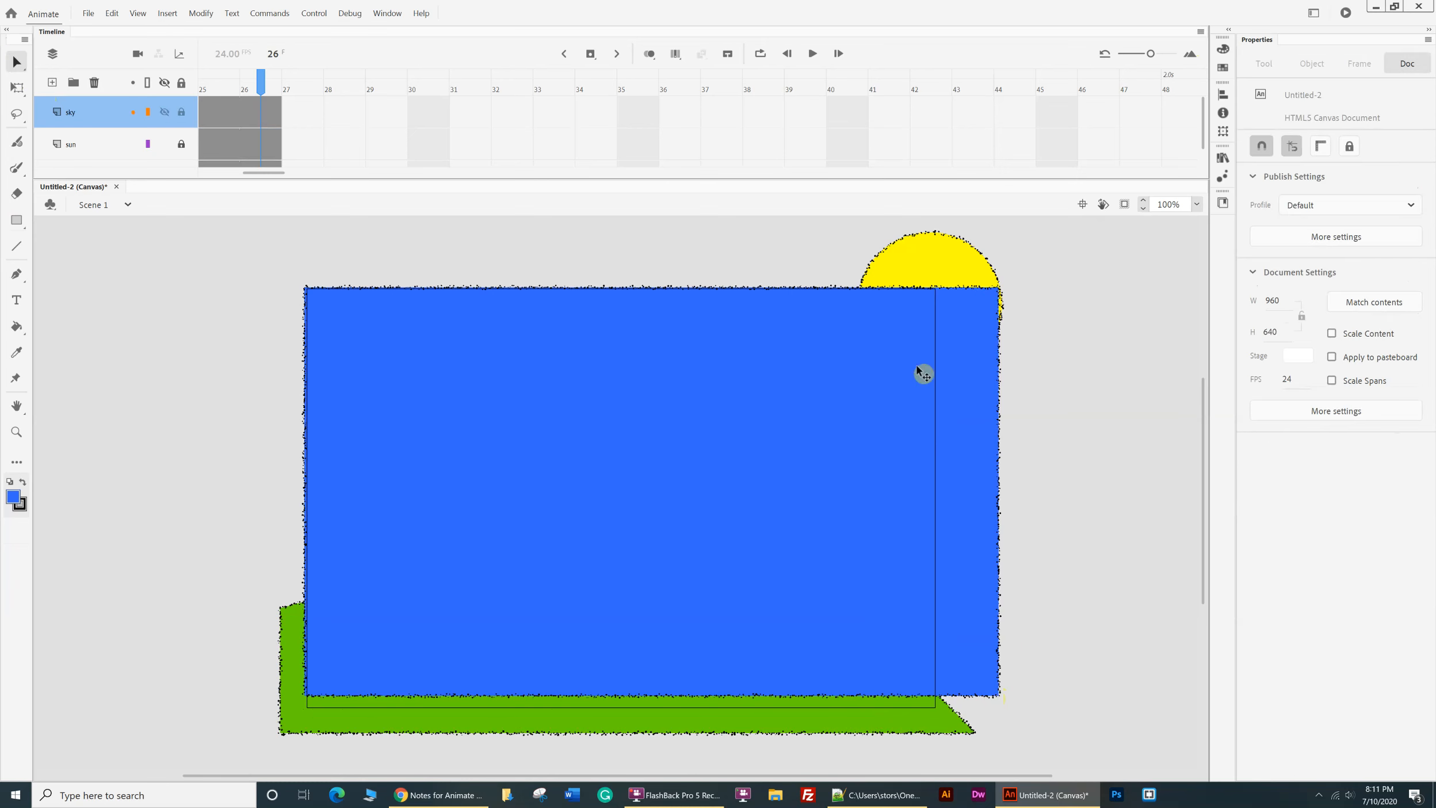
key("ctrl+a")
left_click(1322, 66)
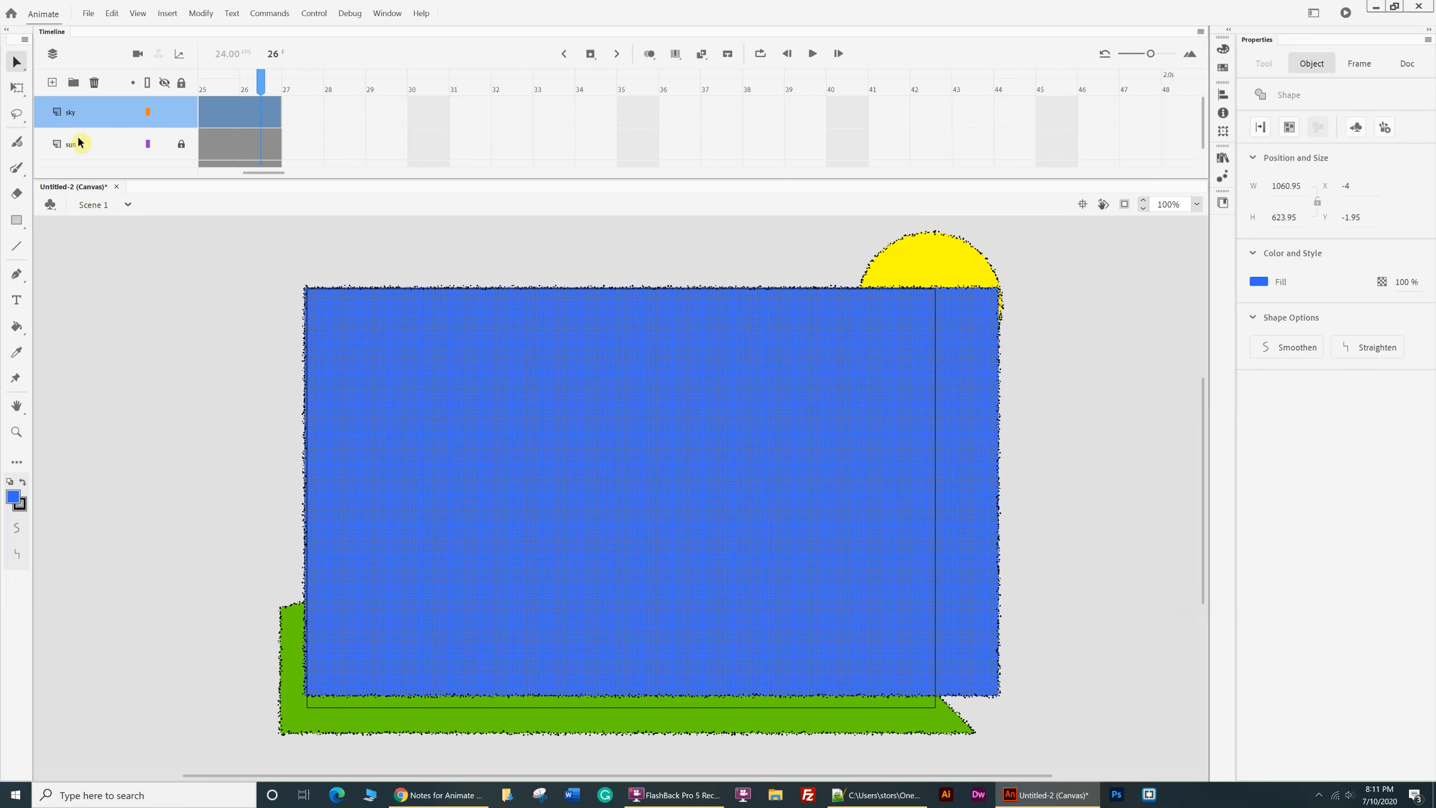
left_click(603, 288)
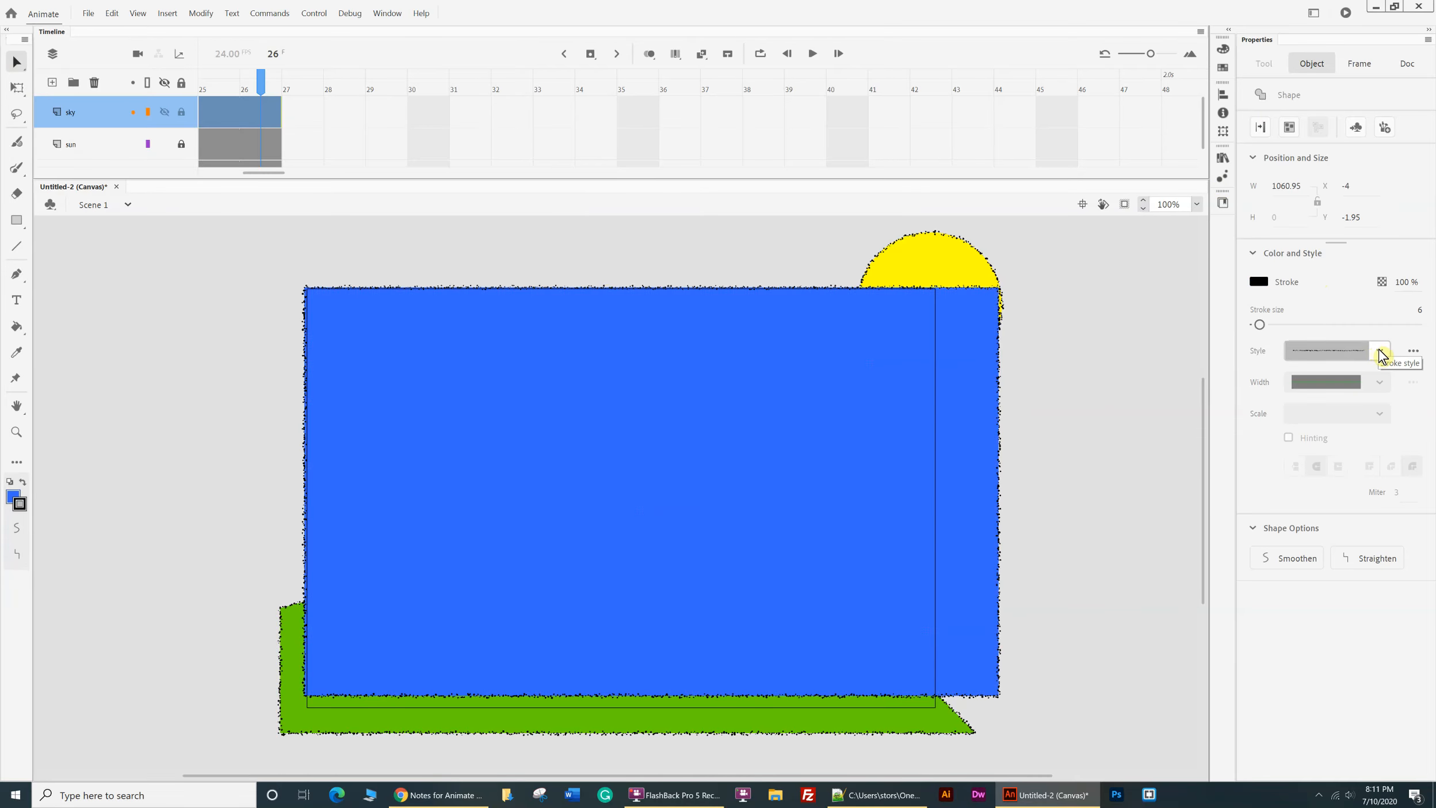
left_click(1380, 351)
left_click(1361, 372)
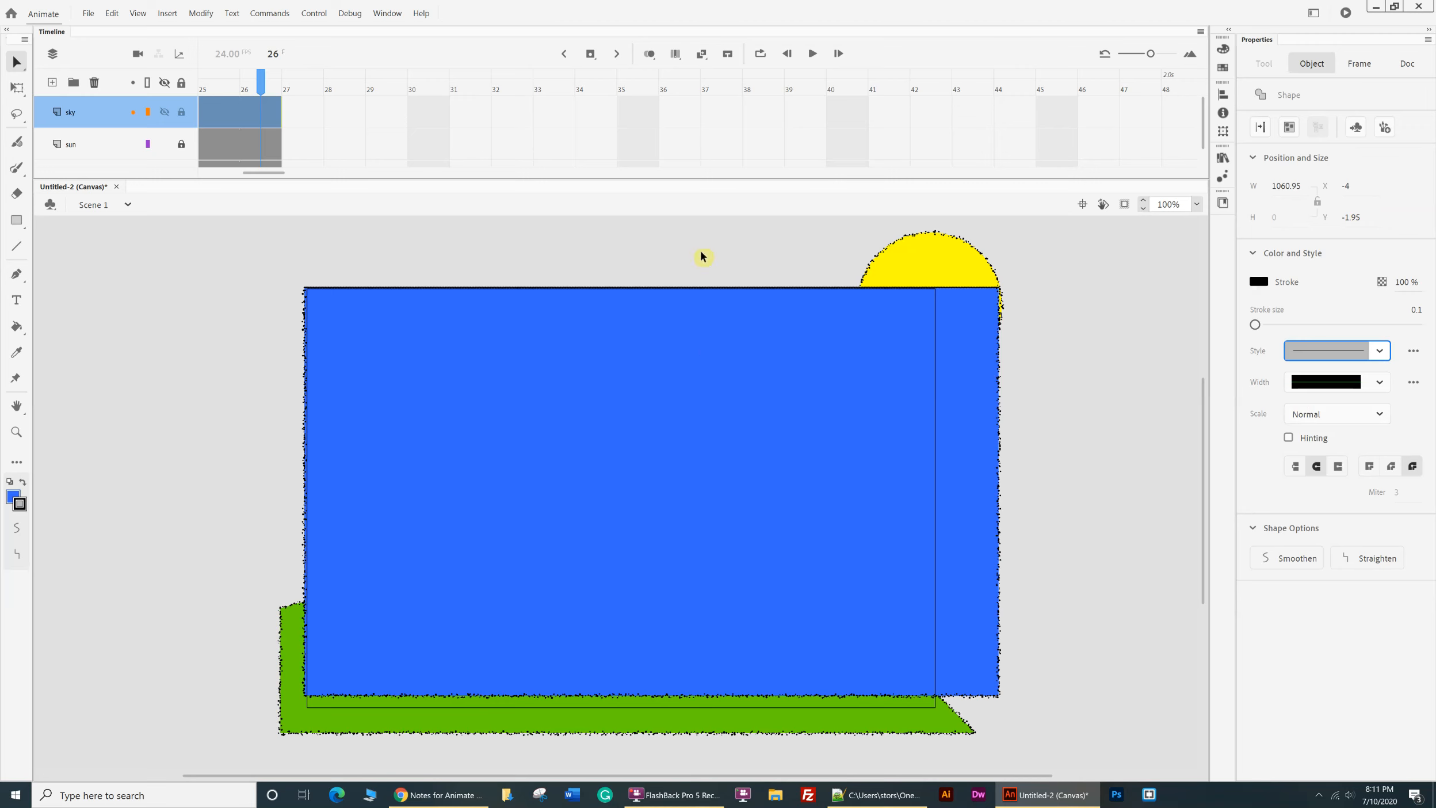
left_click(304, 380)
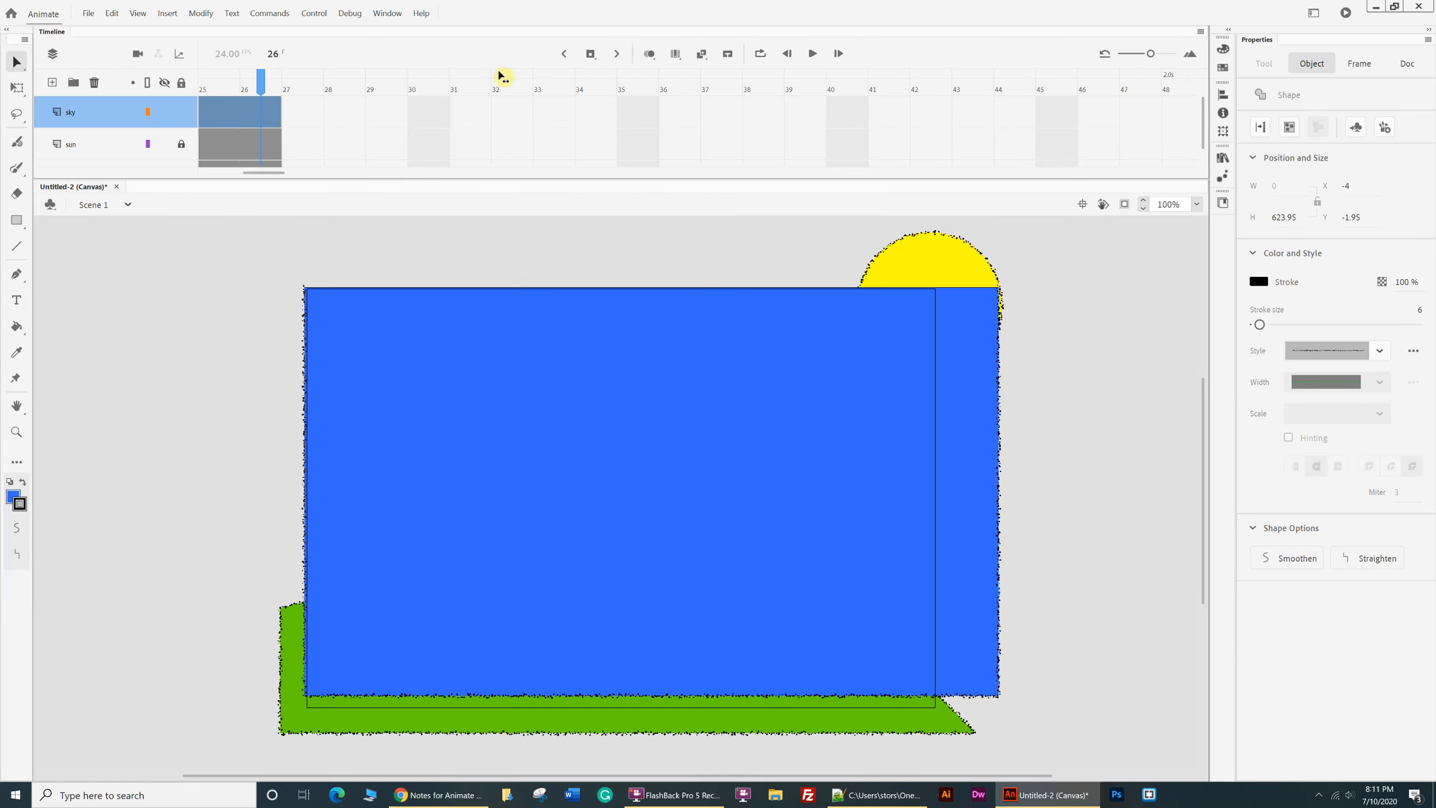
- Insert a keyframe at frame 24 of the sky layer
left_click(563, 55)
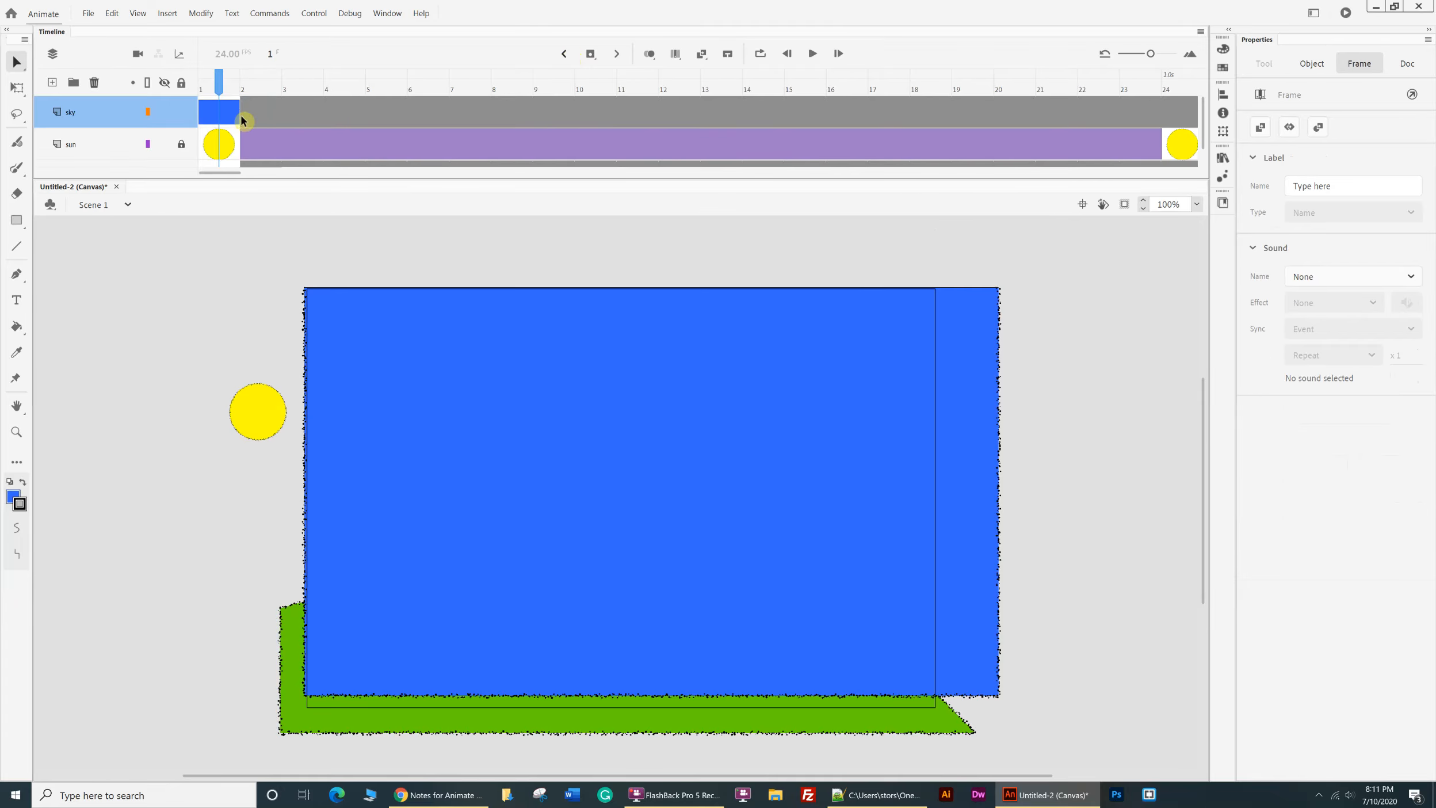
left_click(215, 118)
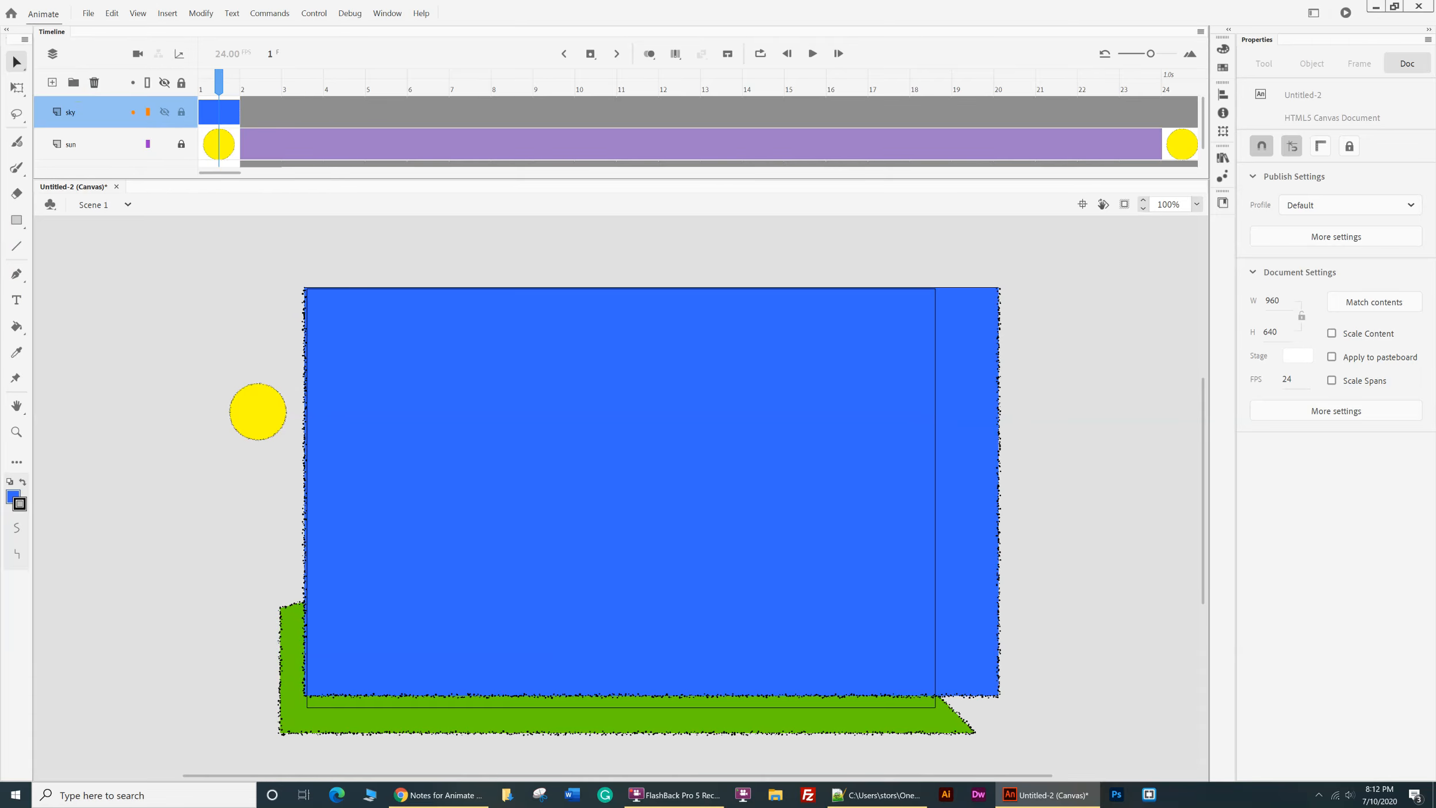
left_click(1183, 112)
left_click(1184, 115)
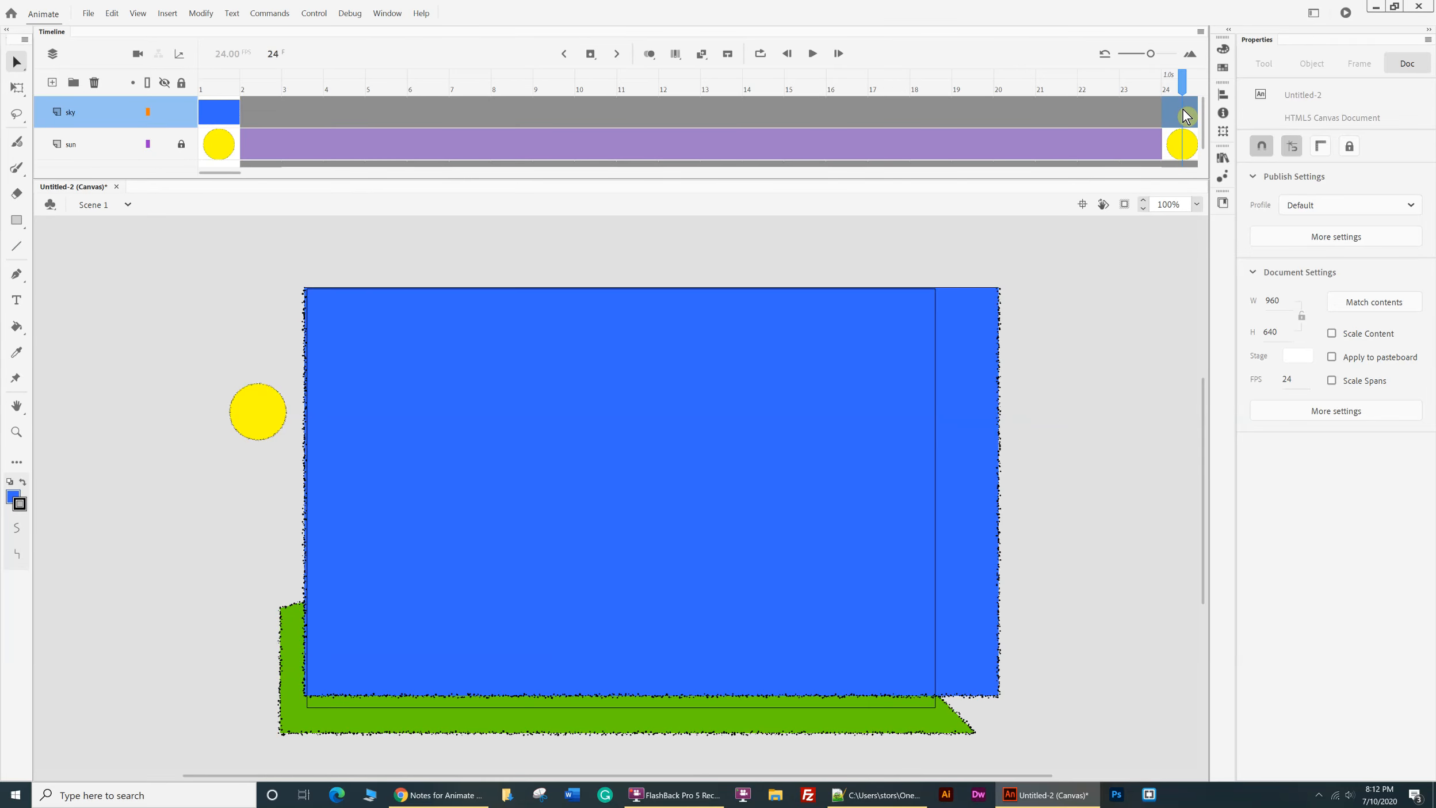
left_click(1184, 115)
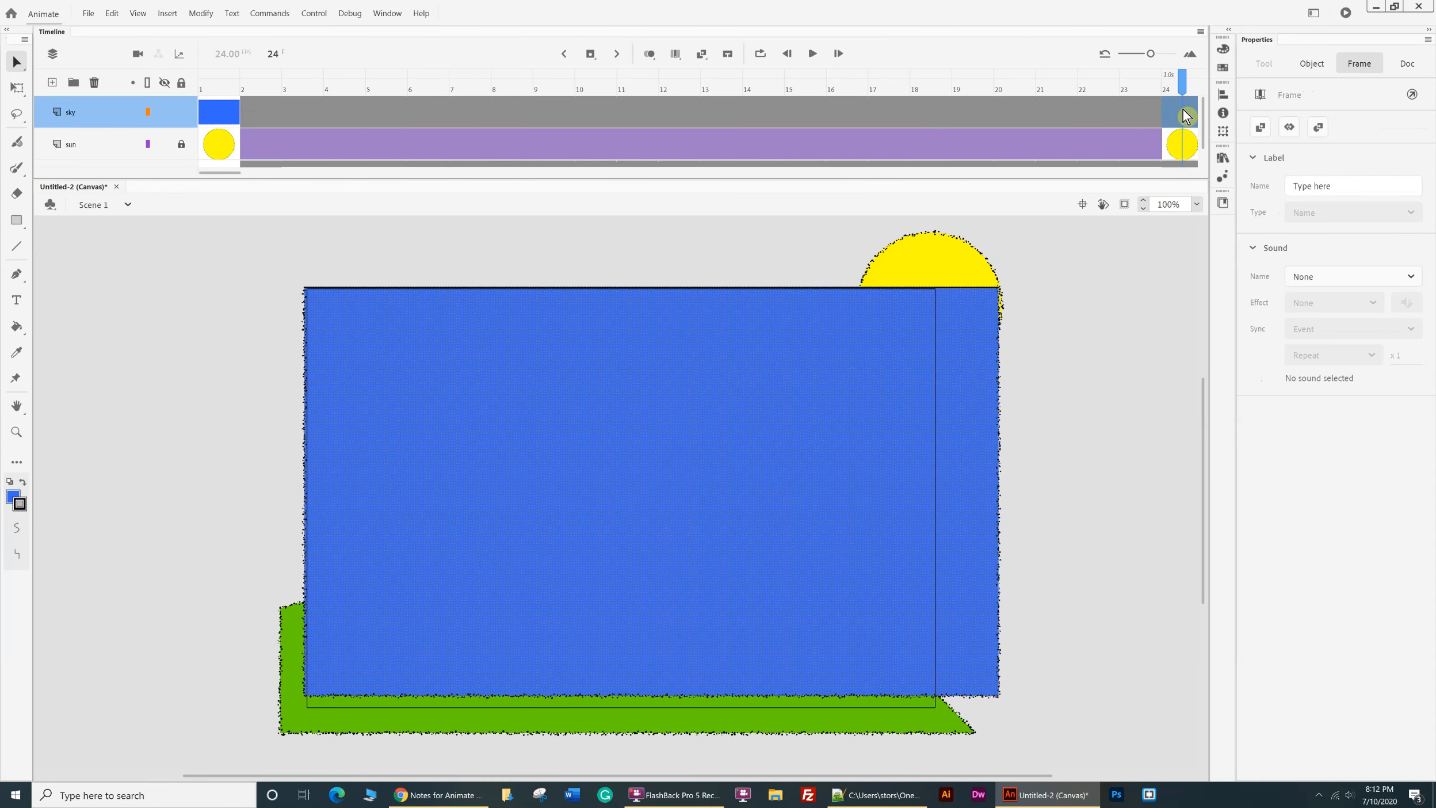
key("F6")
- Create a classic tween between the sky layer's keyframes at frames 1 and 24
right_click(753, 115)
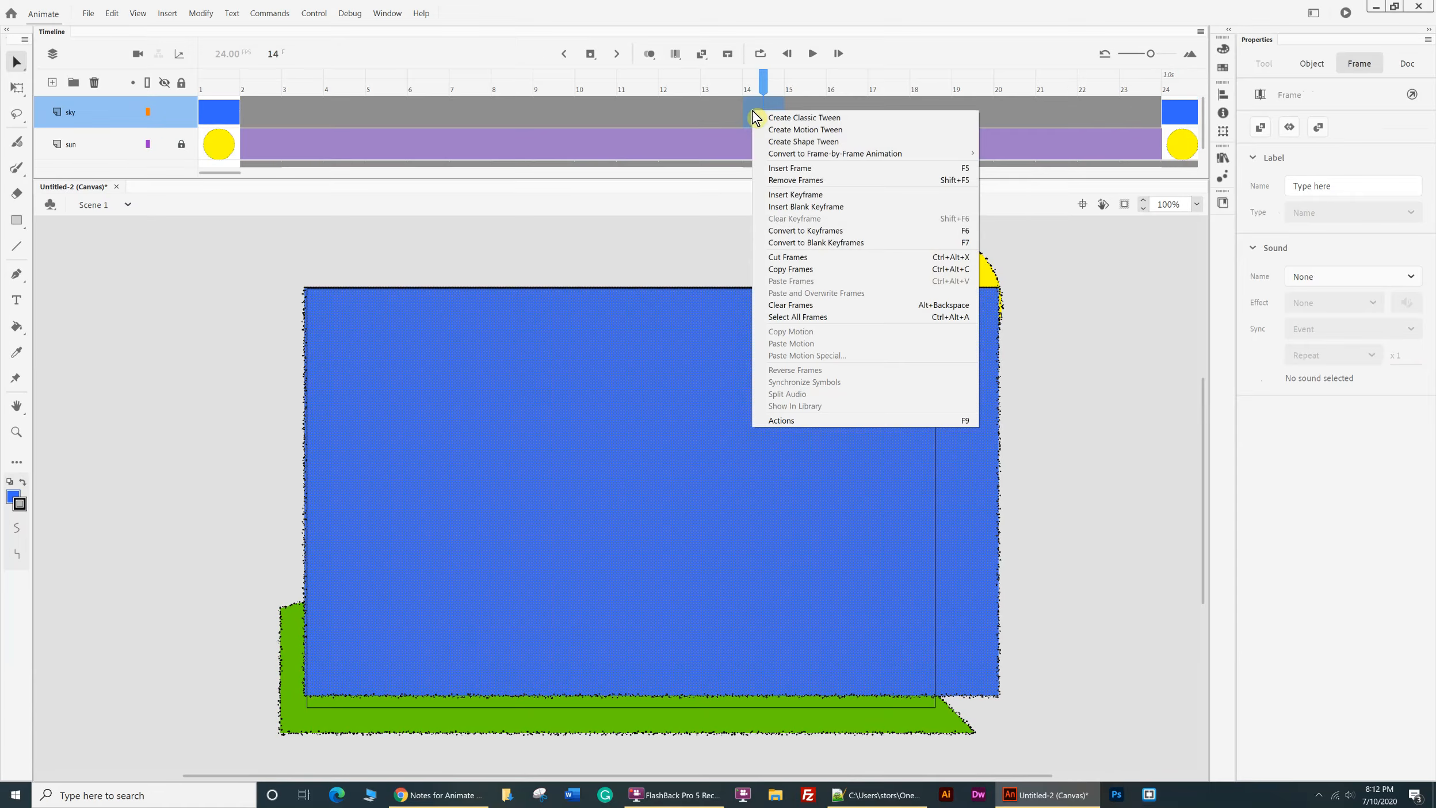
left_click(794, 119)
left_click(801, 433)
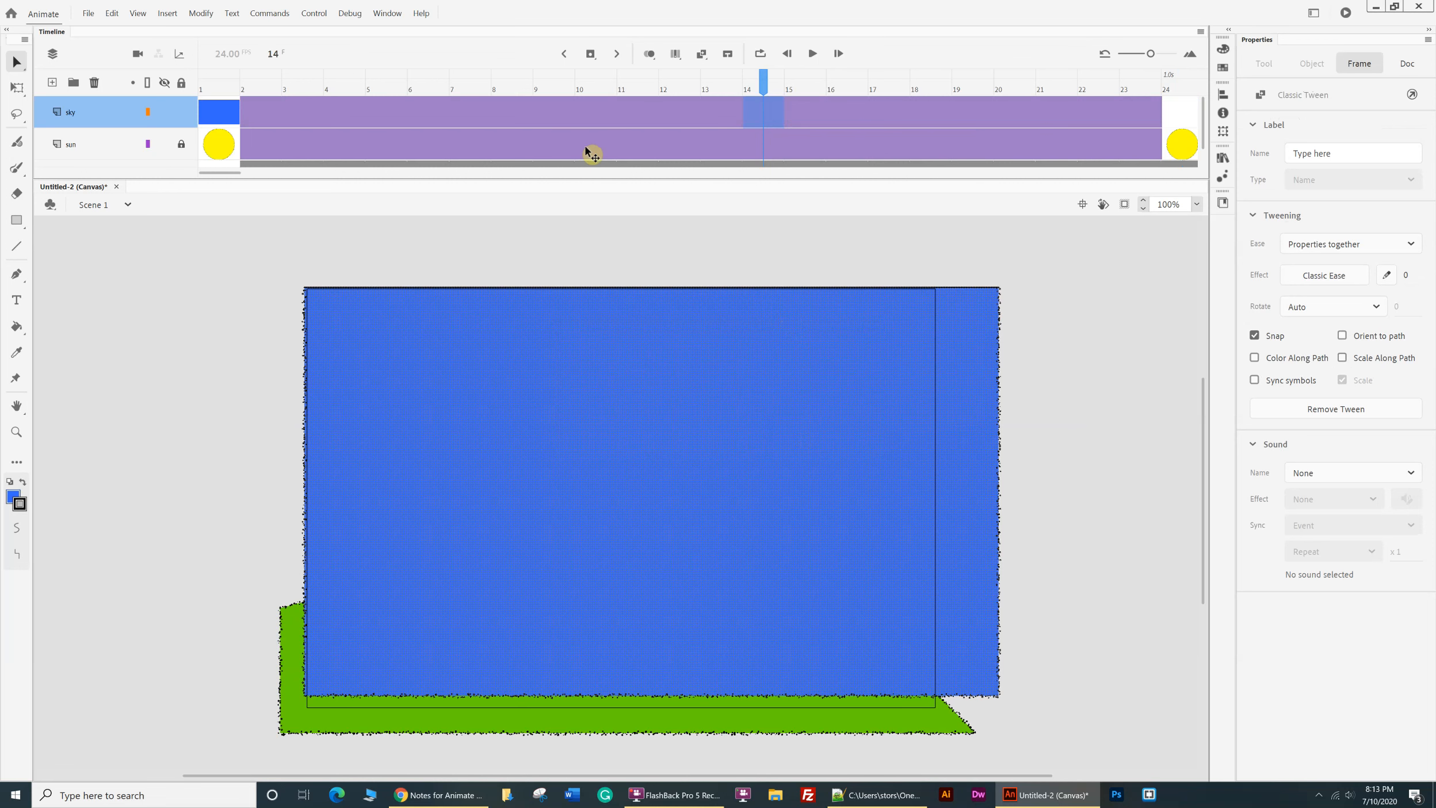
left_click(599, 236)
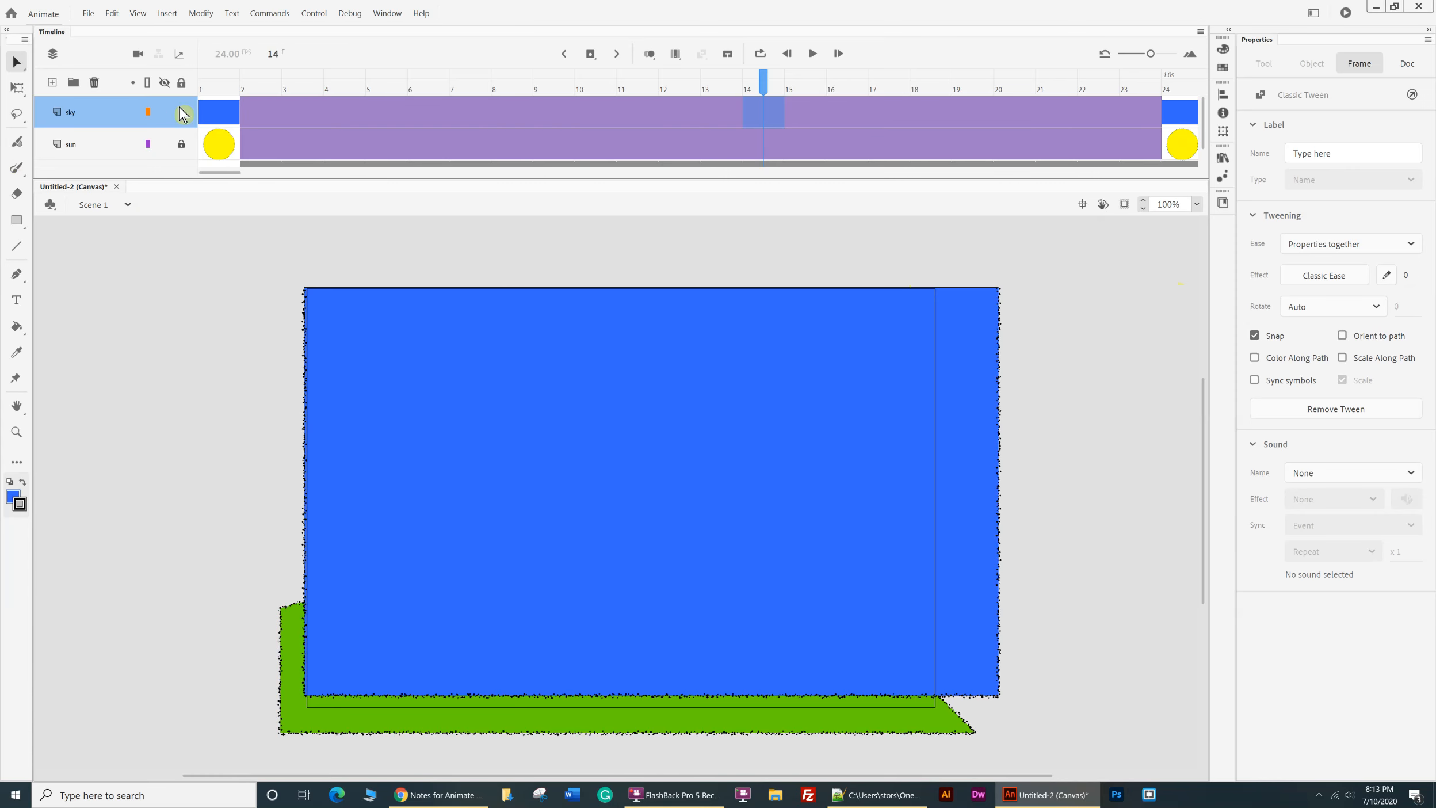
- Select the blue sky instance on the stage at frame 1 of the sky layer
left_click(223, 110)
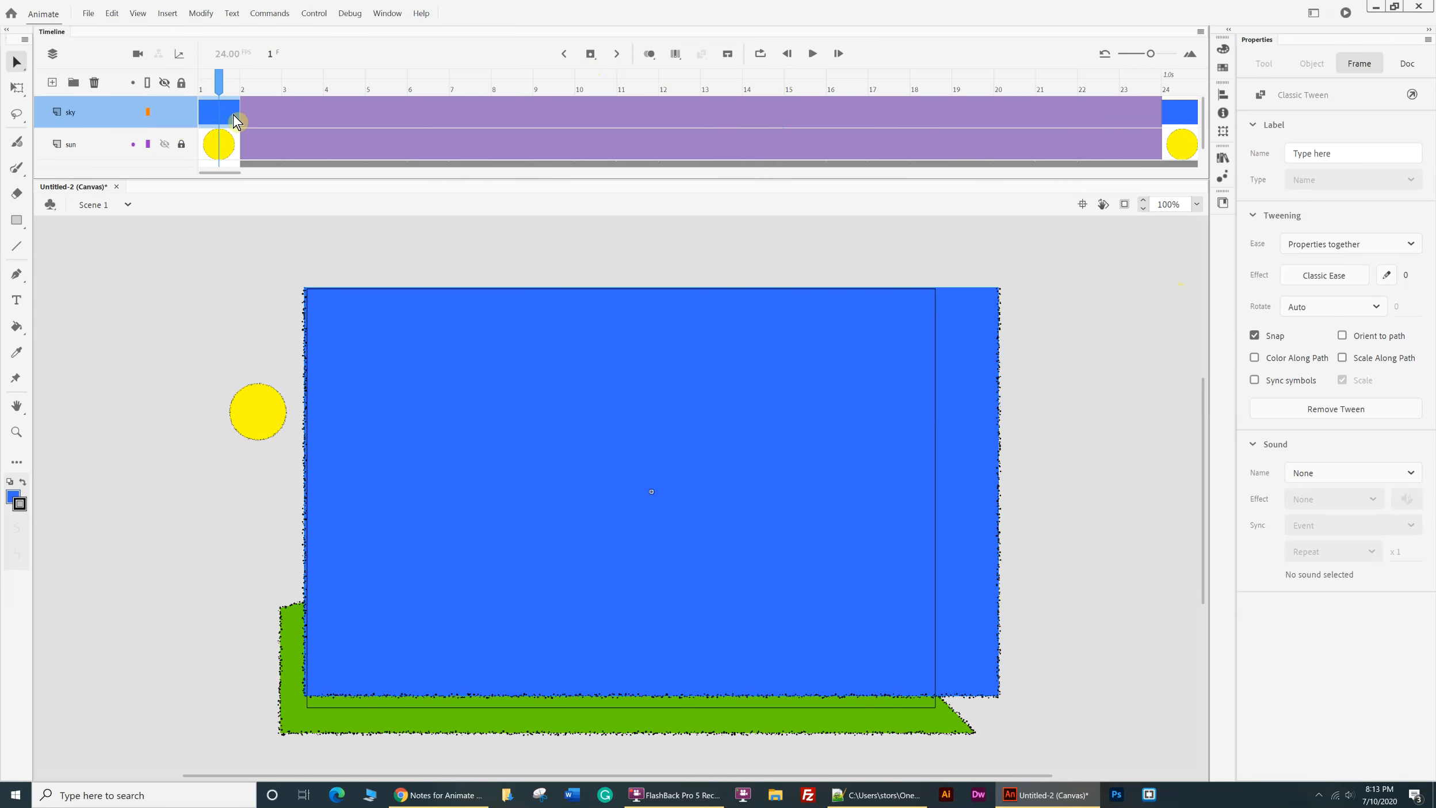
left_click(569, 391)
left_click(569, 391)
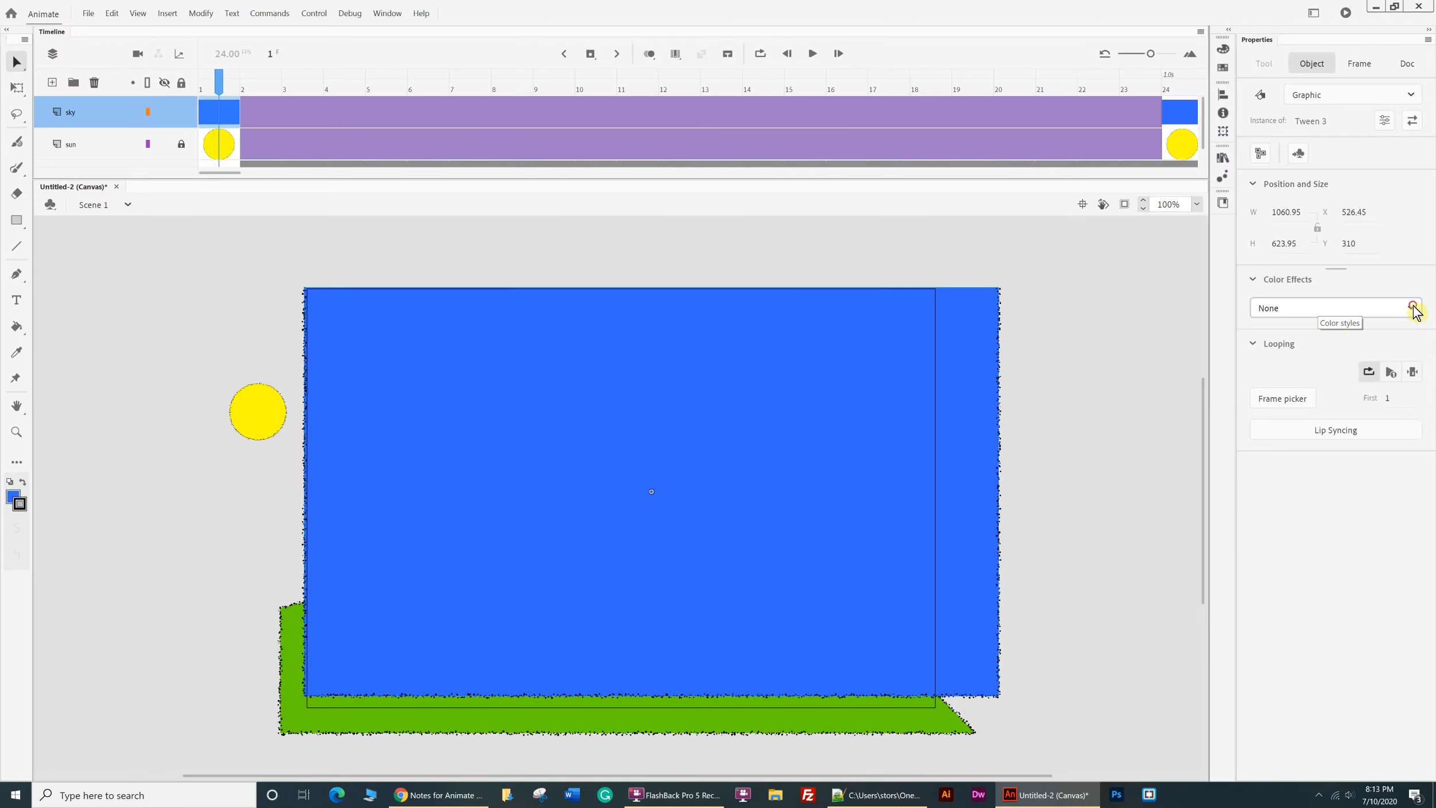
- Apply an Alpha color effect to the sky instance at frame 1 and set it to 100%
left_click(1409, 309)
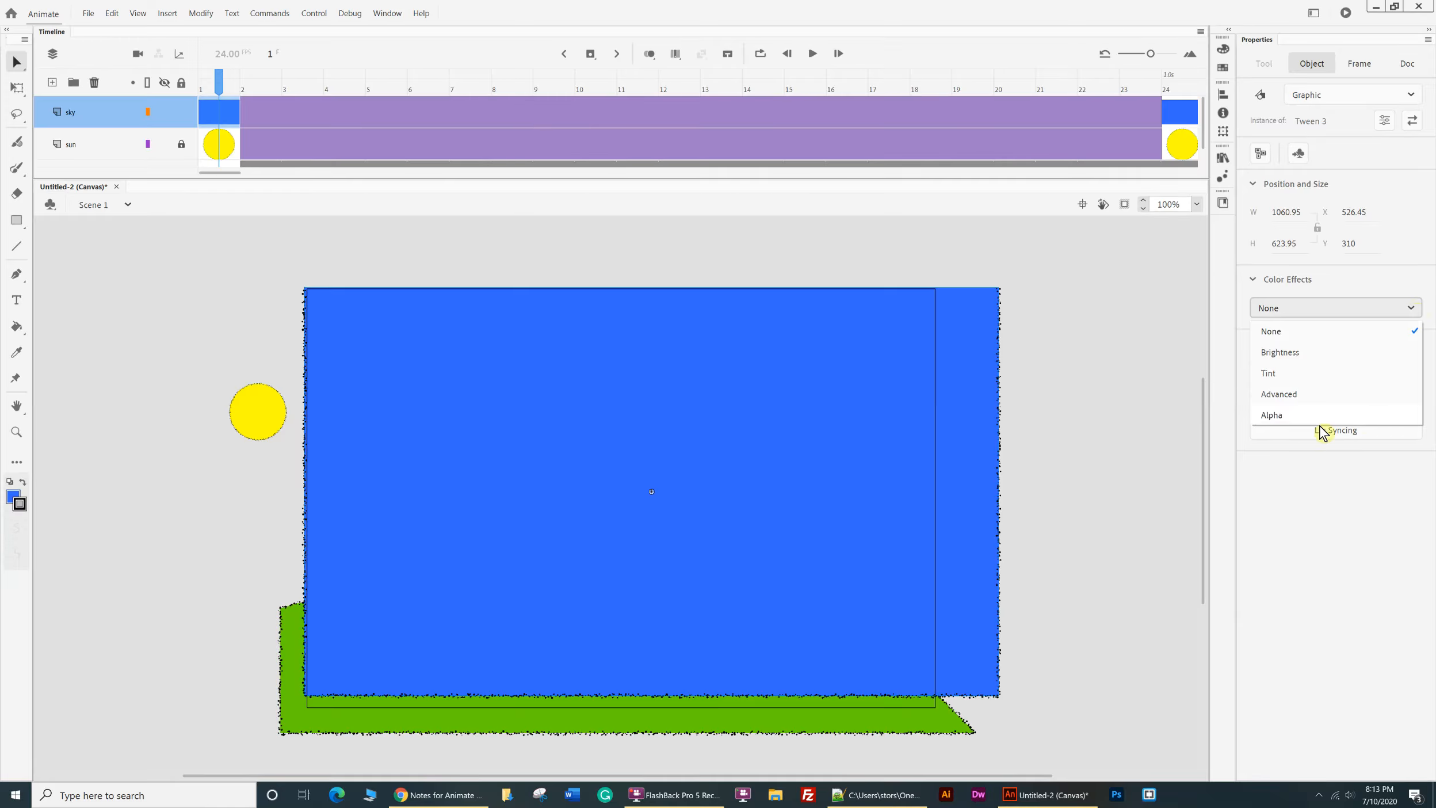
left_click(1294, 417)
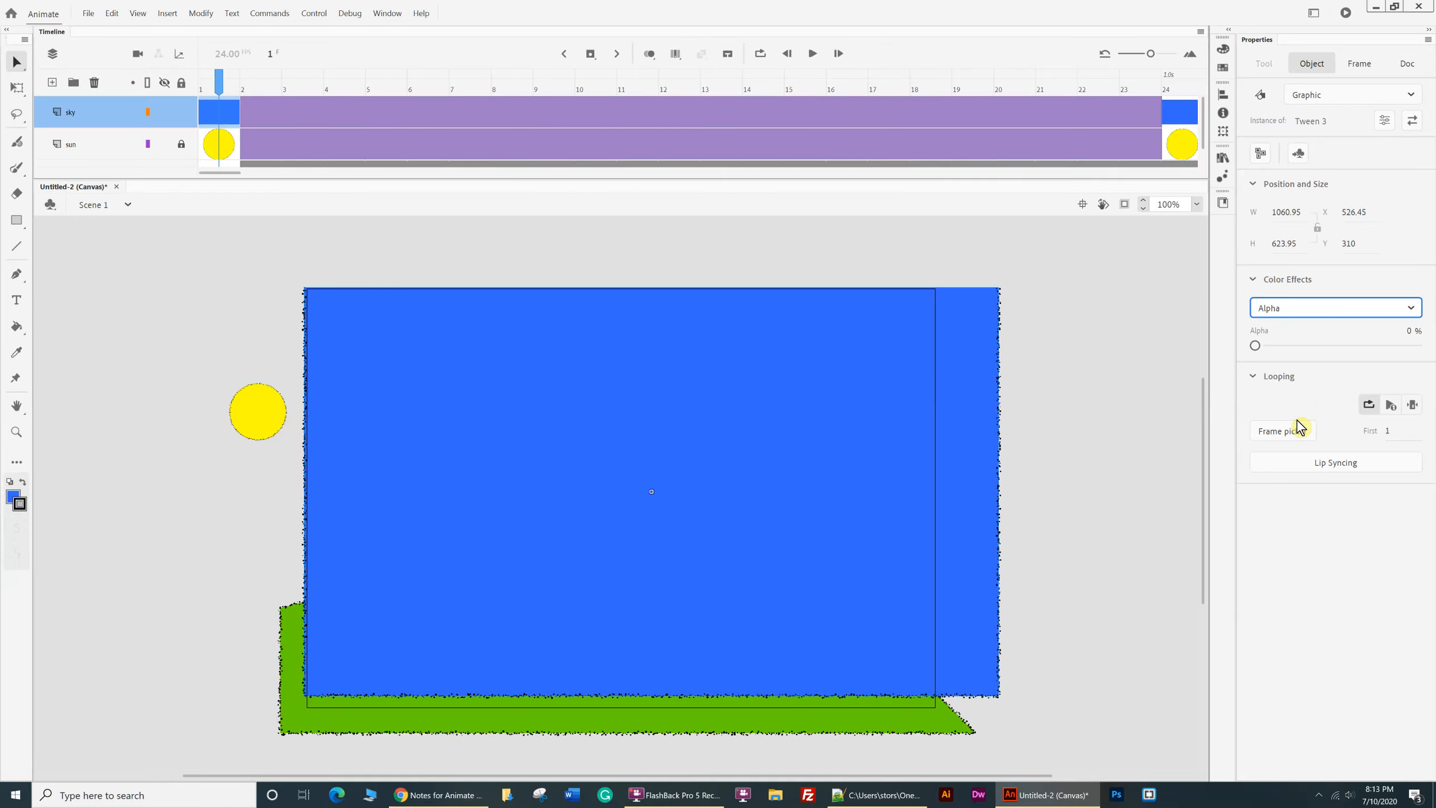
left_click_drag(1259, 345, 1415, 345)
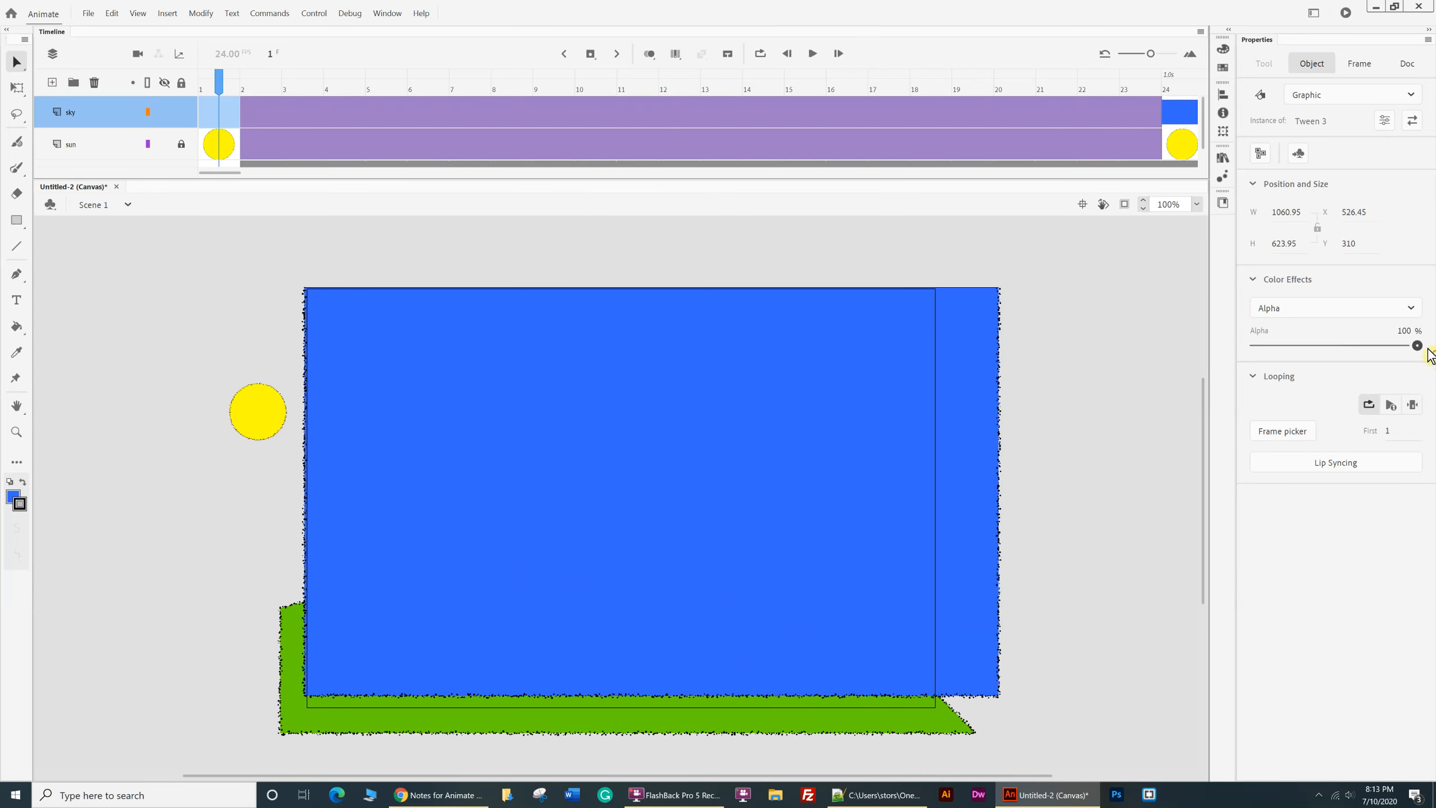
- Set the sky instance's color effect at frame 1 to Brightness at -100%
left_click(1412, 311)
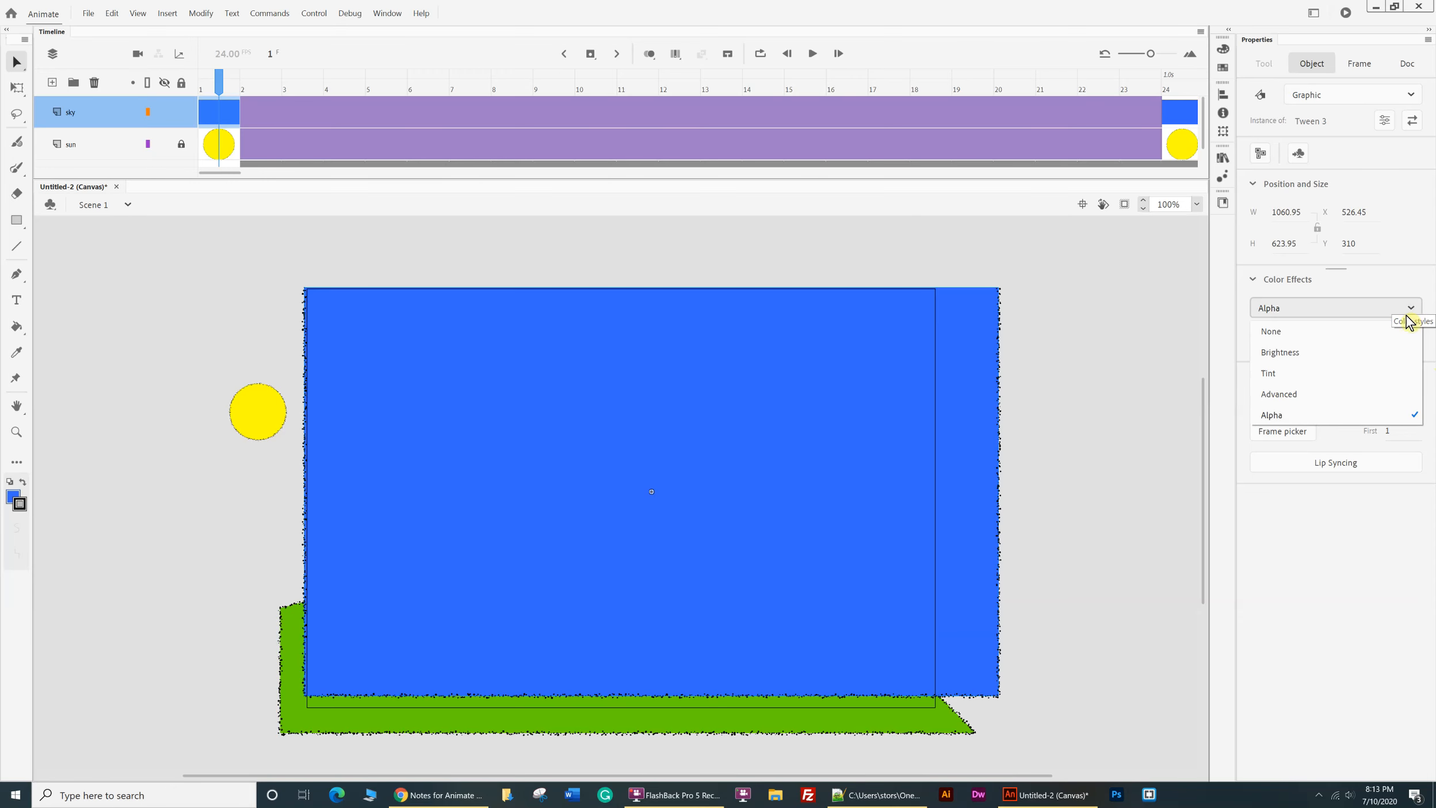
left_click(1271, 353)
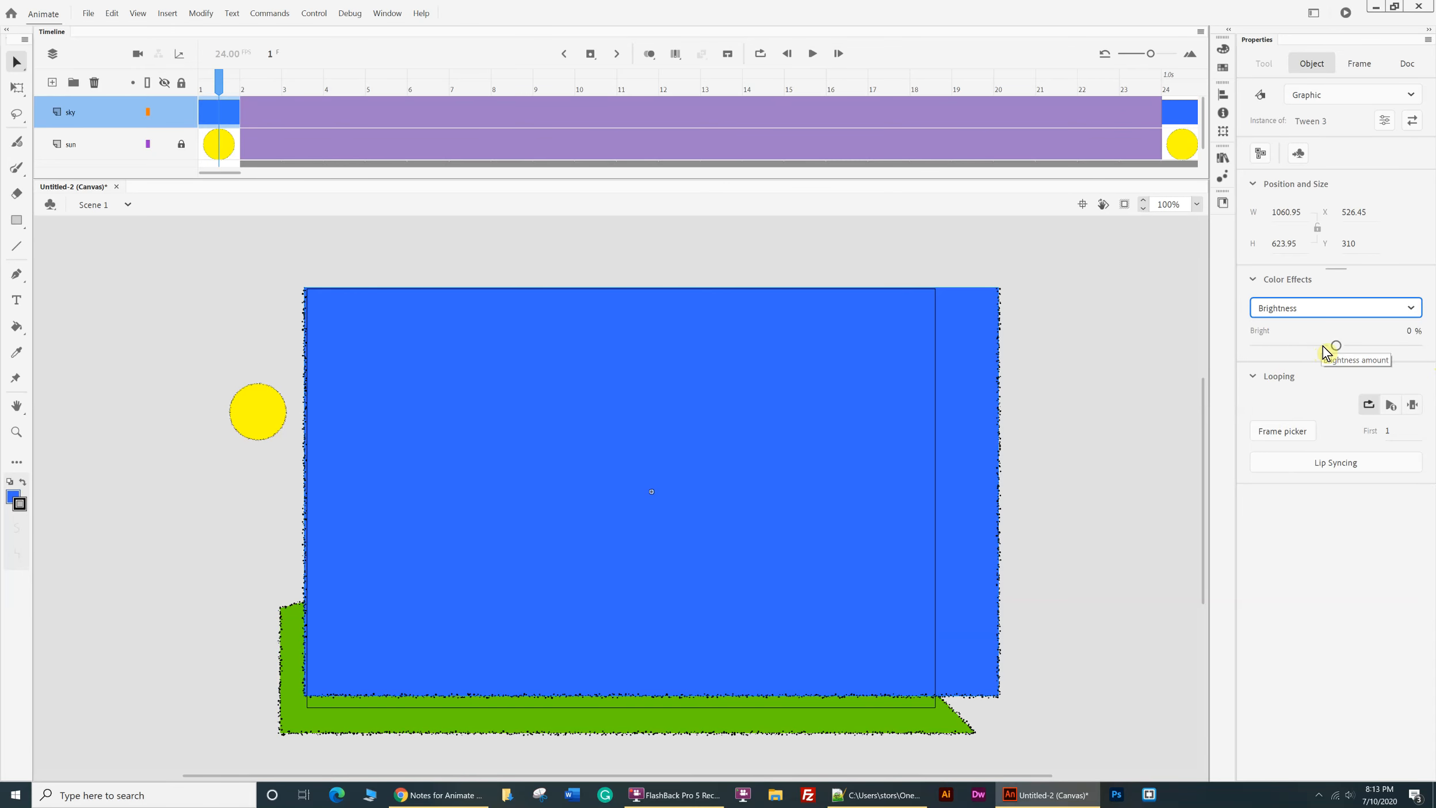
left_click_drag(1333, 346, 1241, 352)
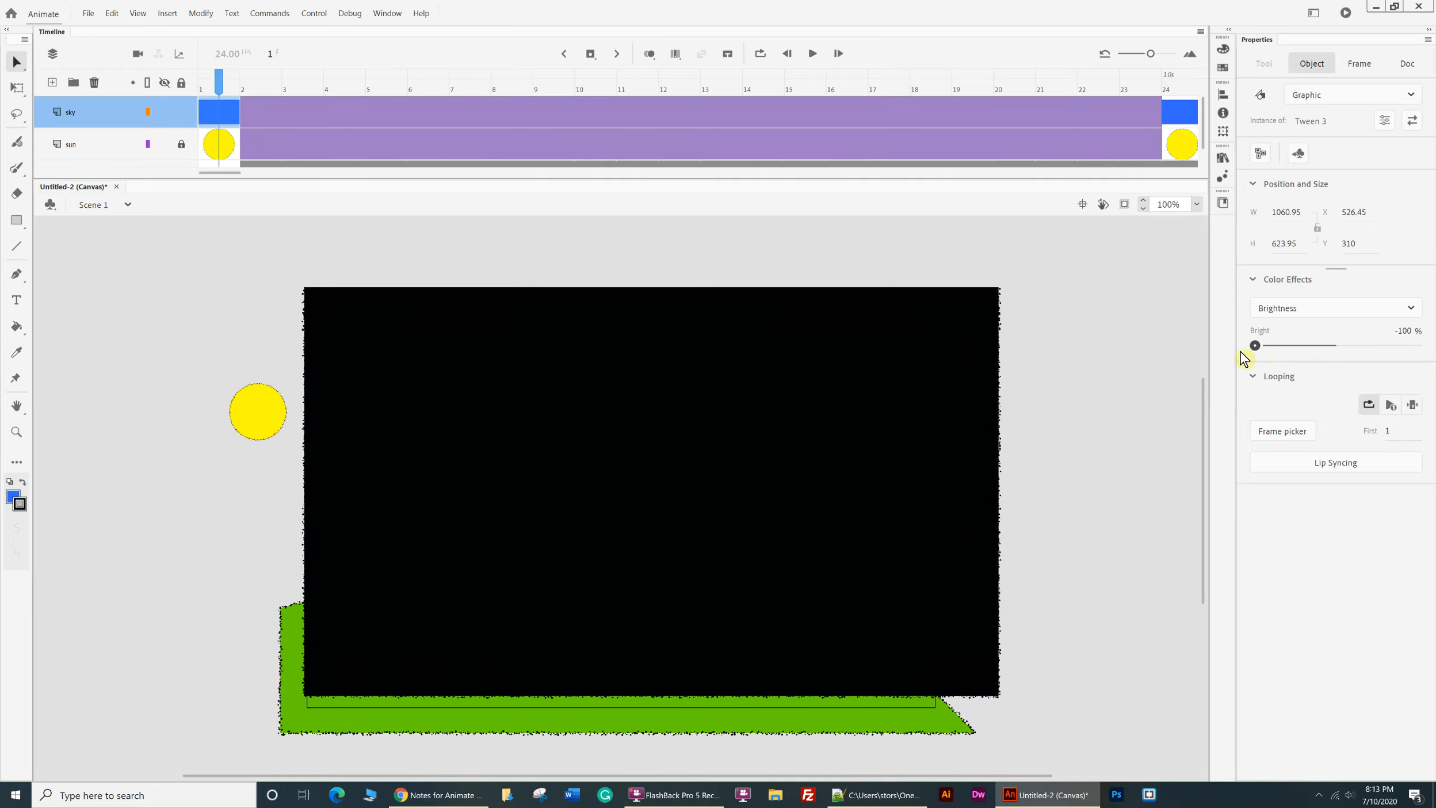
left_click(650, 336)
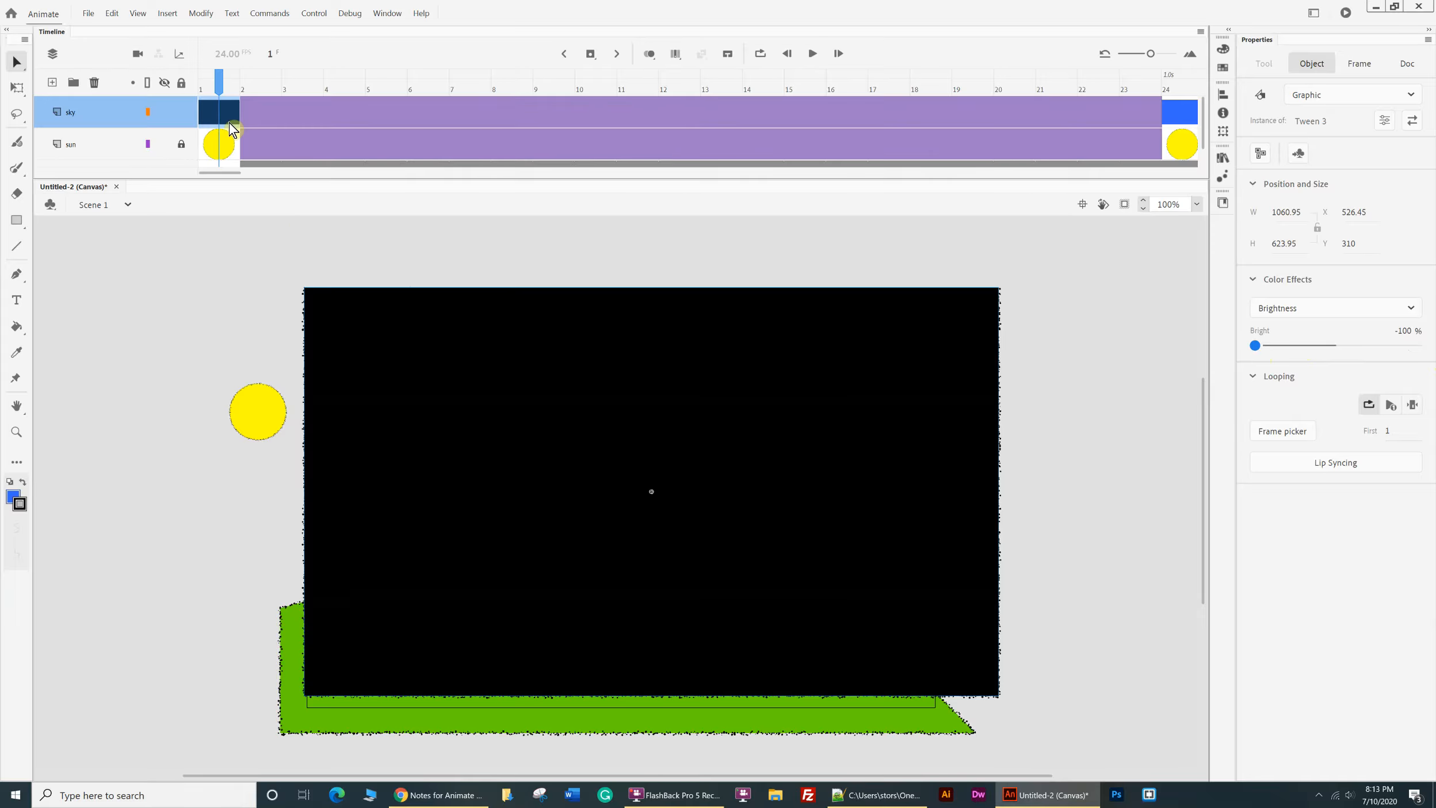
- Examine the sky instance at frame 24, then return to frame 1 and play the animation
left_click(1180, 115)
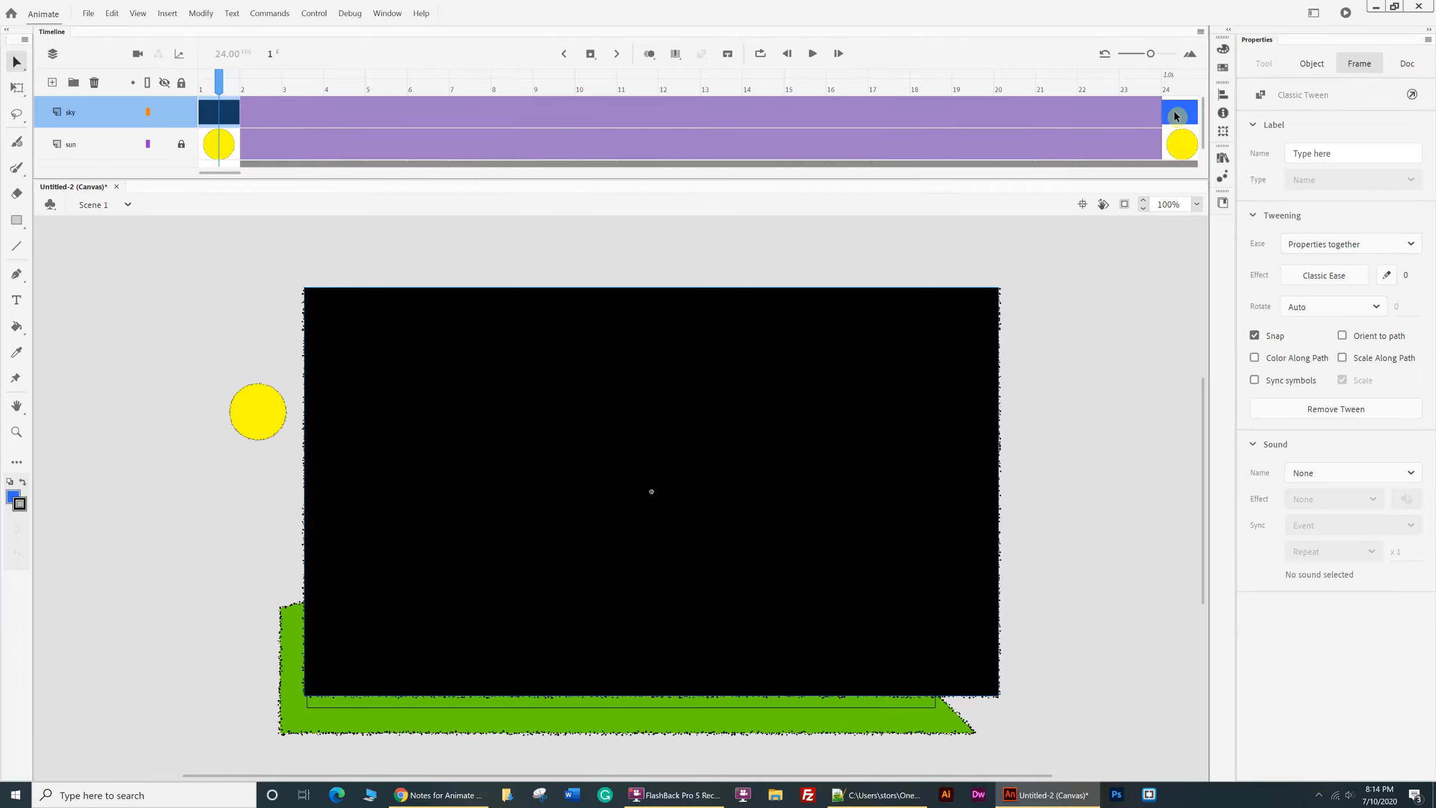
left_click(1189, 117)
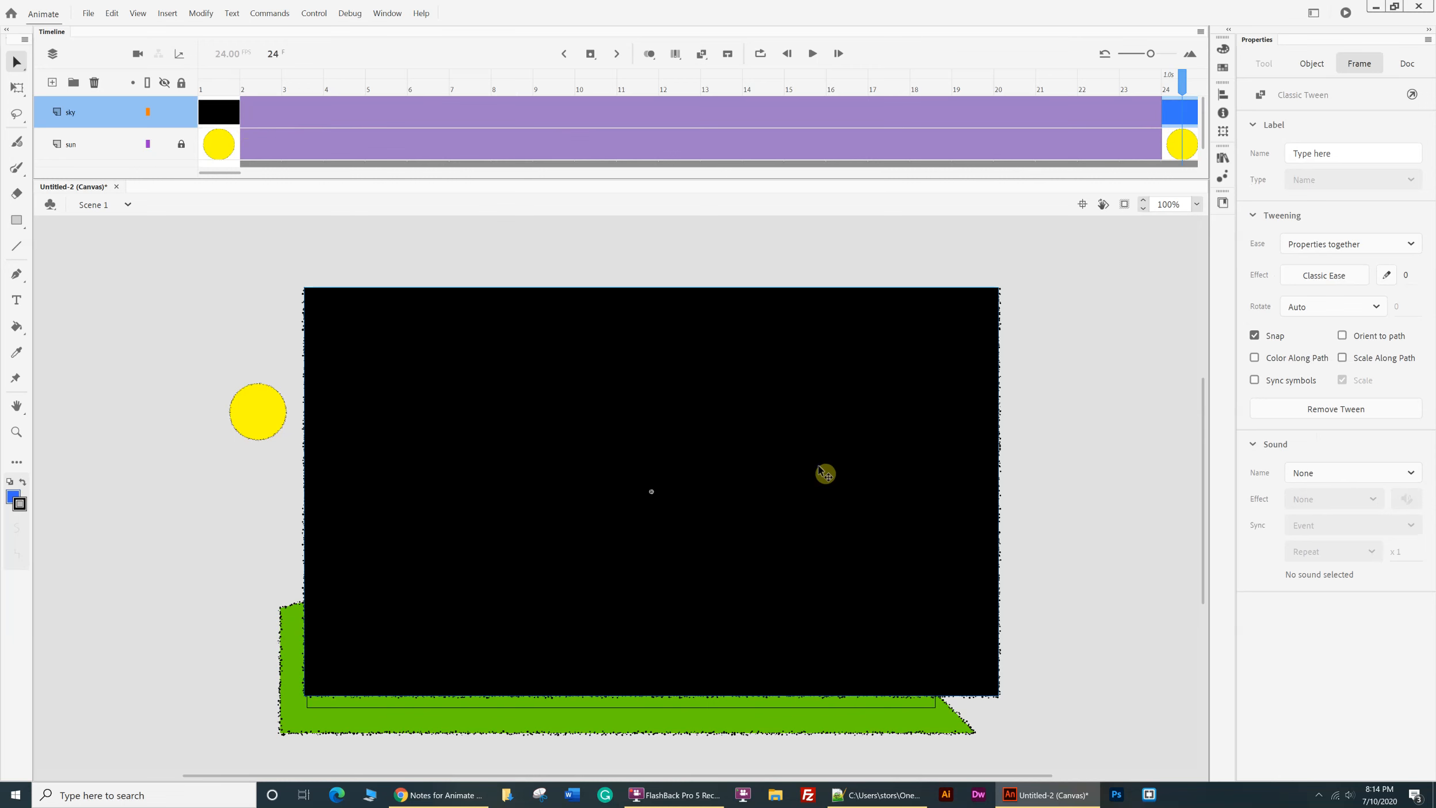
left_click(736, 476)
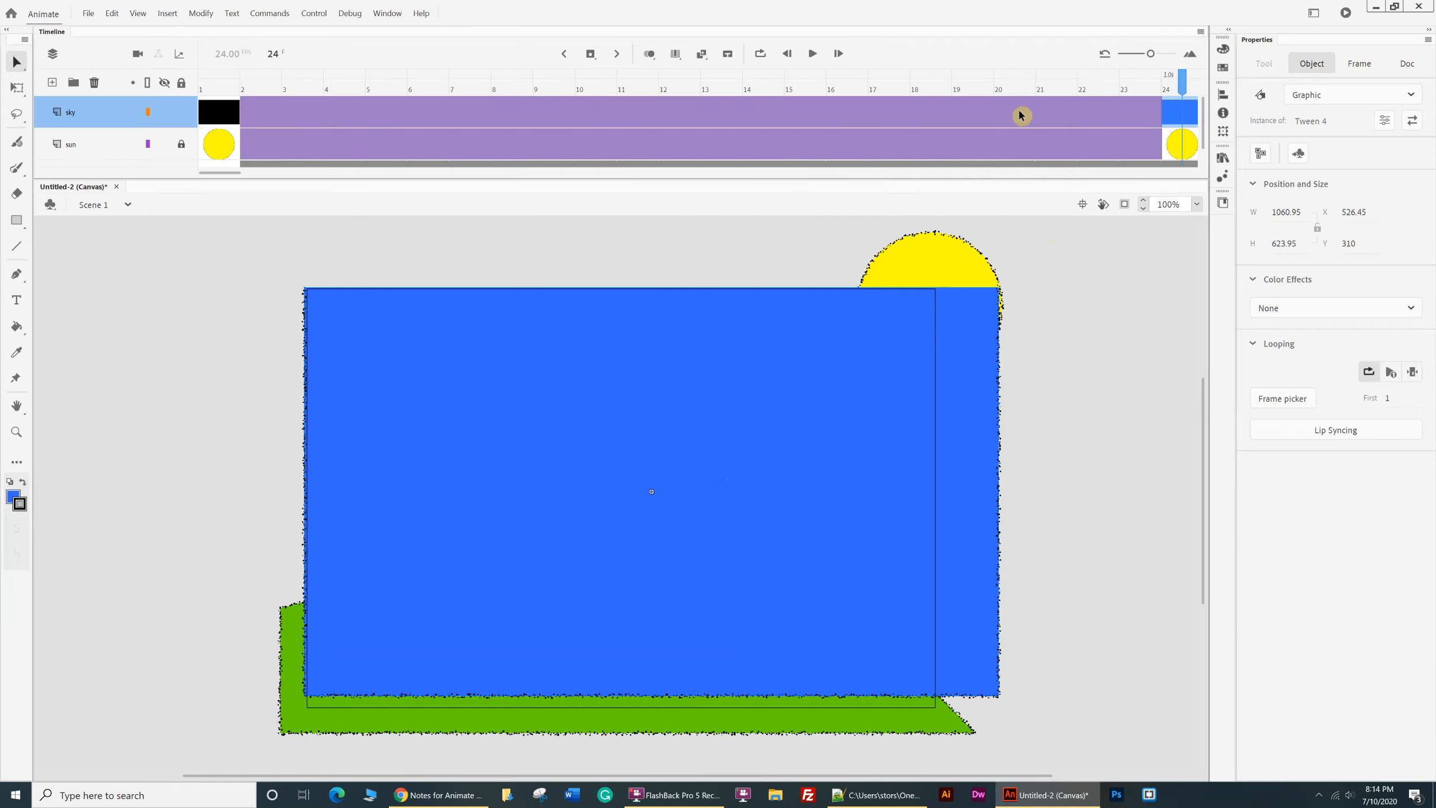
left_click(1174, 84)
left_click_drag(1064, 85, 213, 167)
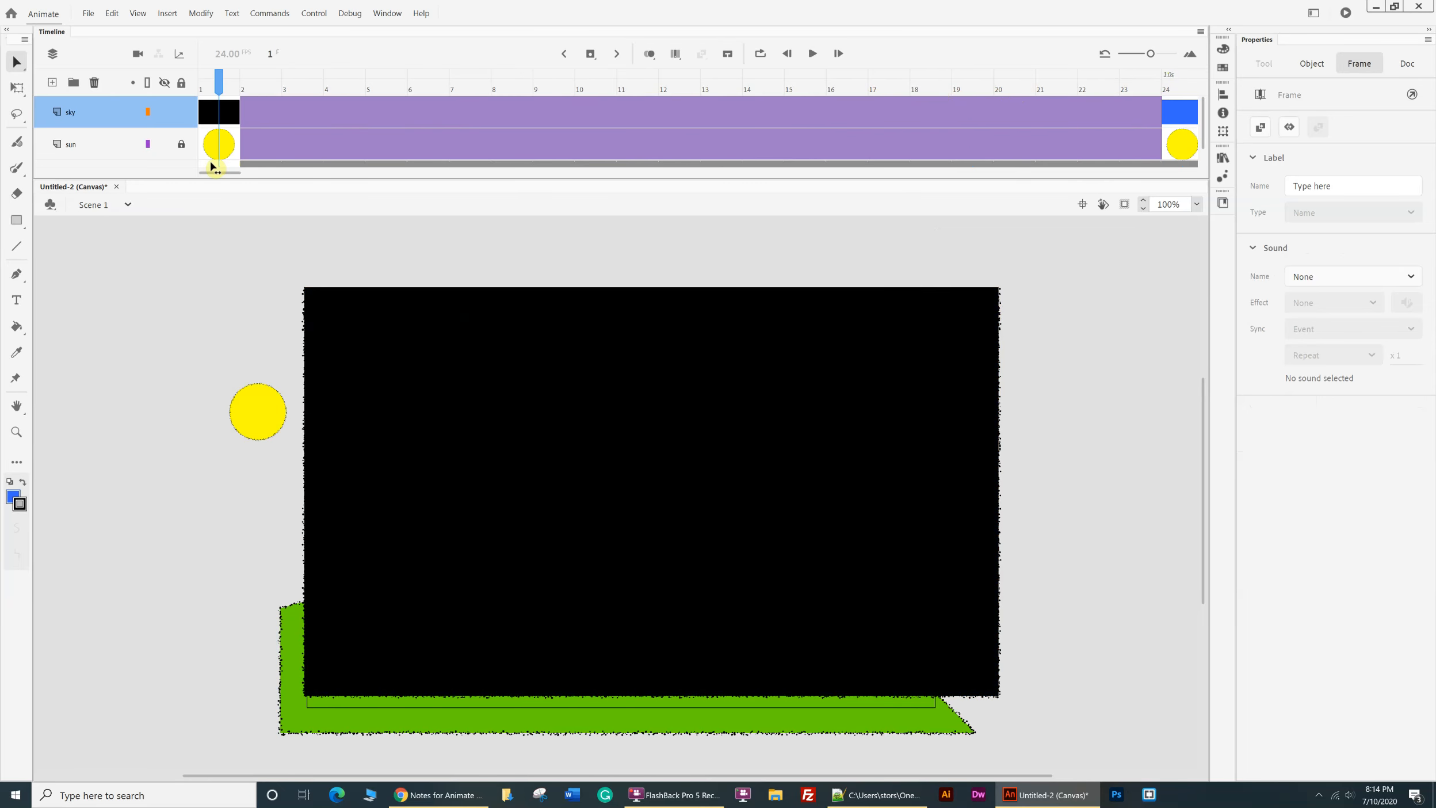
left_click(218, 175)
key("Return")
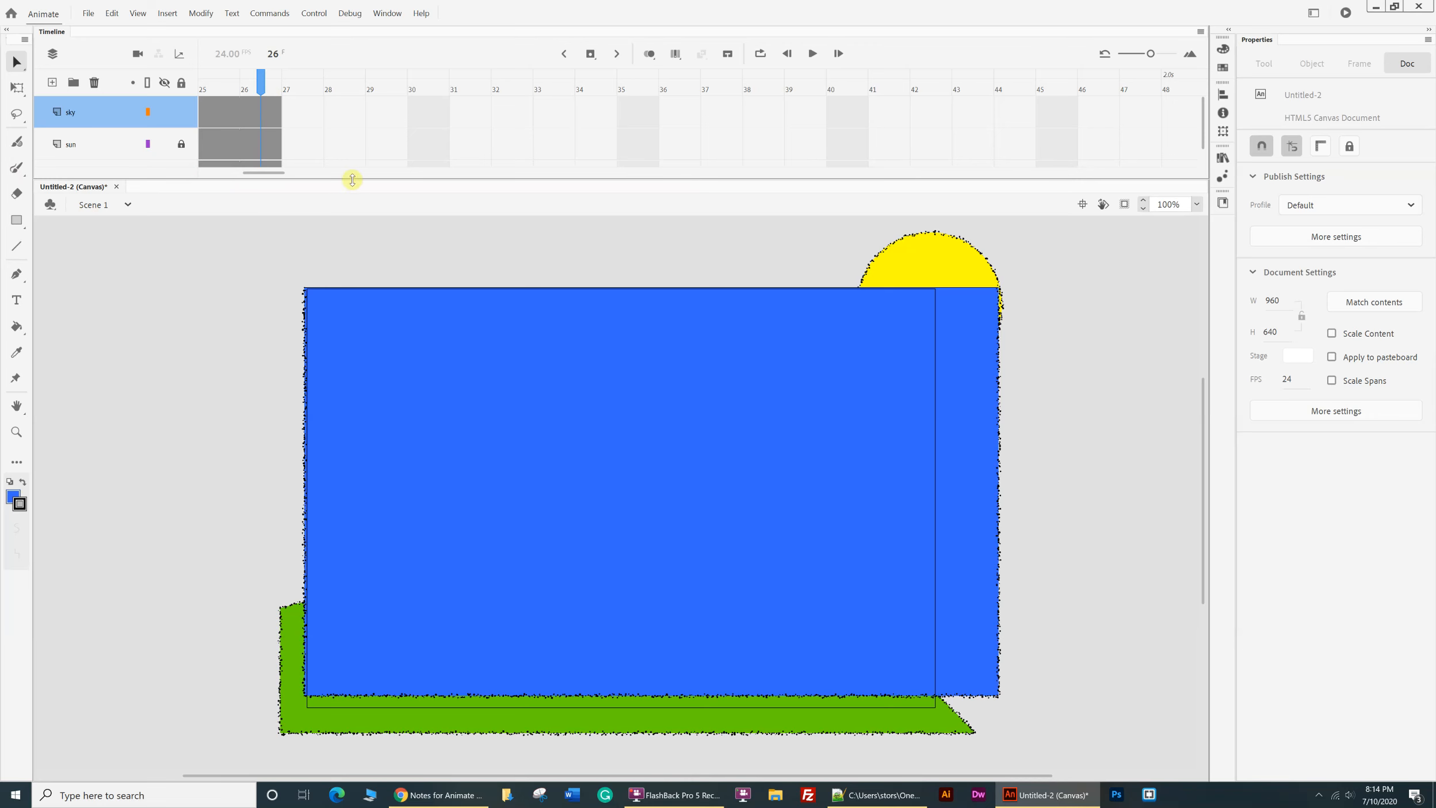
- Enlarge the timeline to show all layers and move the sky layer below the grass layer
left_click_drag(354, 200, 350, 240)
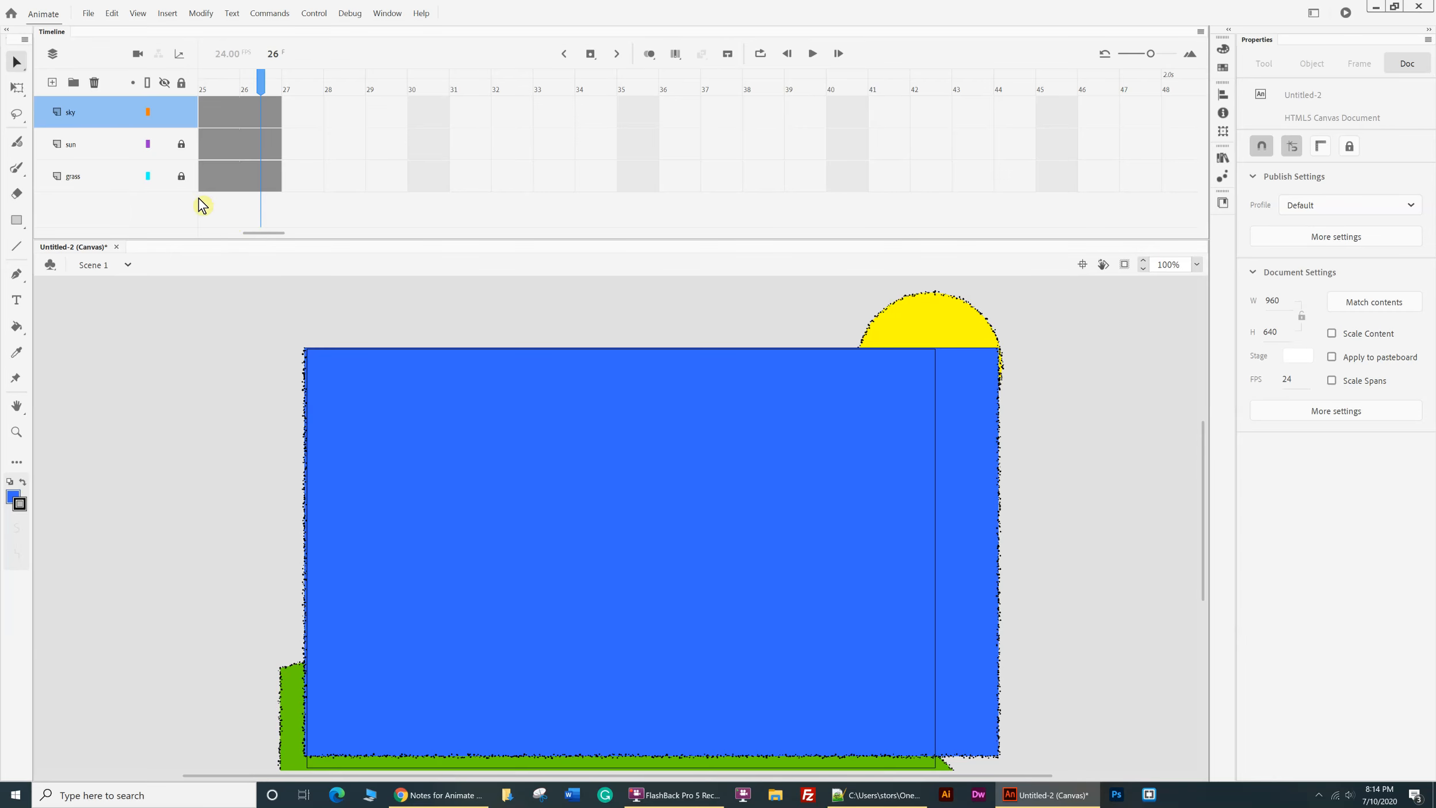
mouse_move(111, 112)
left_click_drag(109, 112, 112, 151)
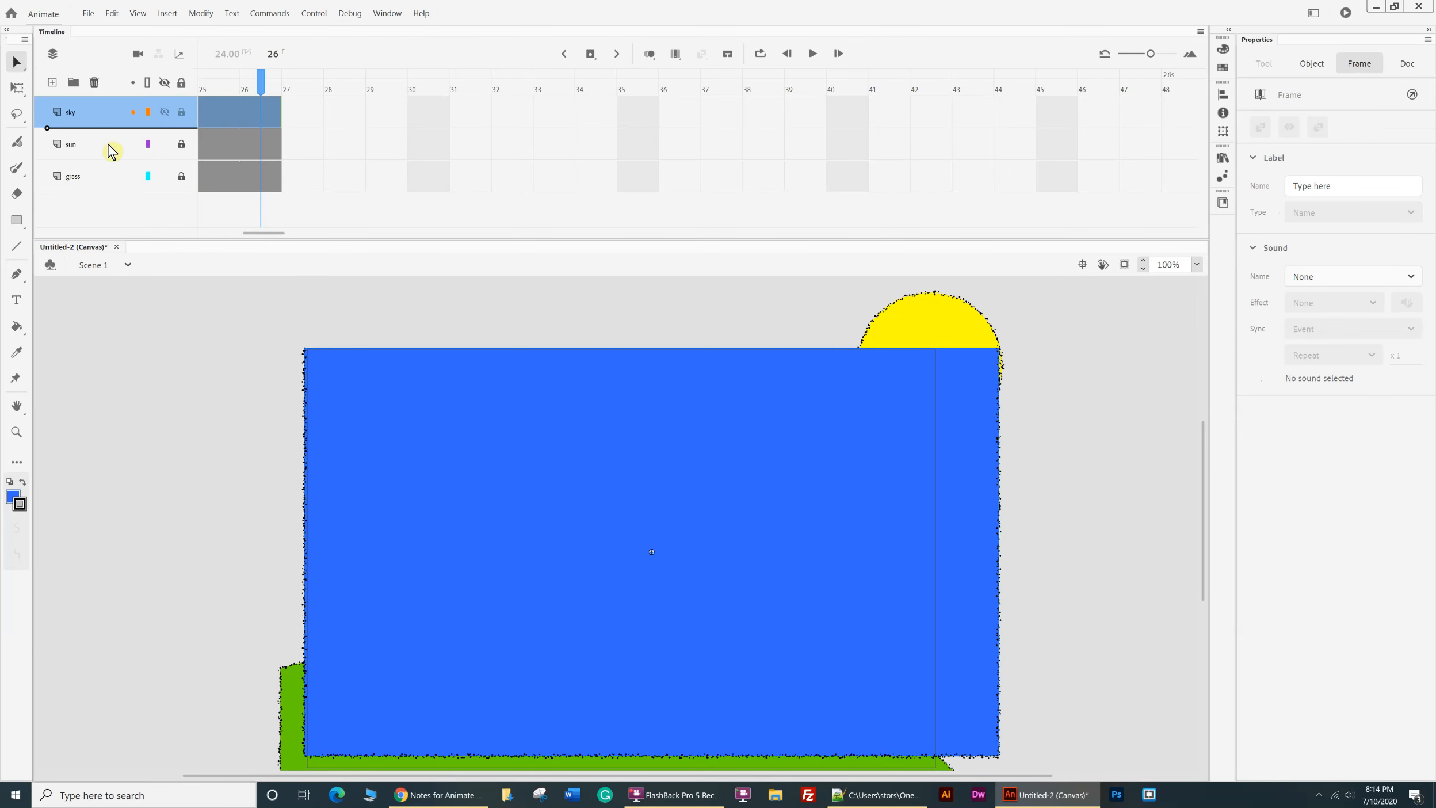
left_click_drag(111, 151, 108, 157)
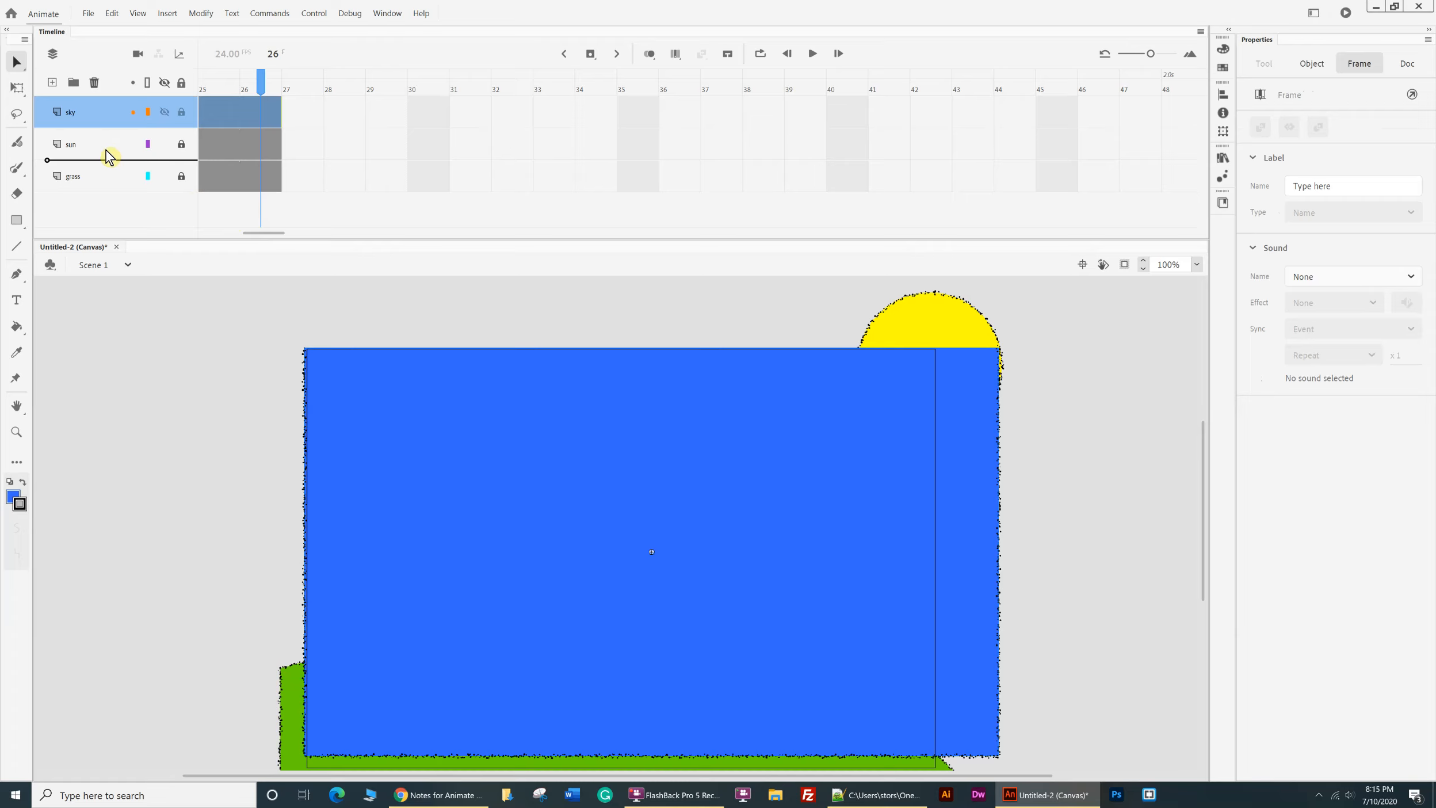
left_click_drag(108, 156, 104, 175)
left_click_drag(104, 183, 101, 186)
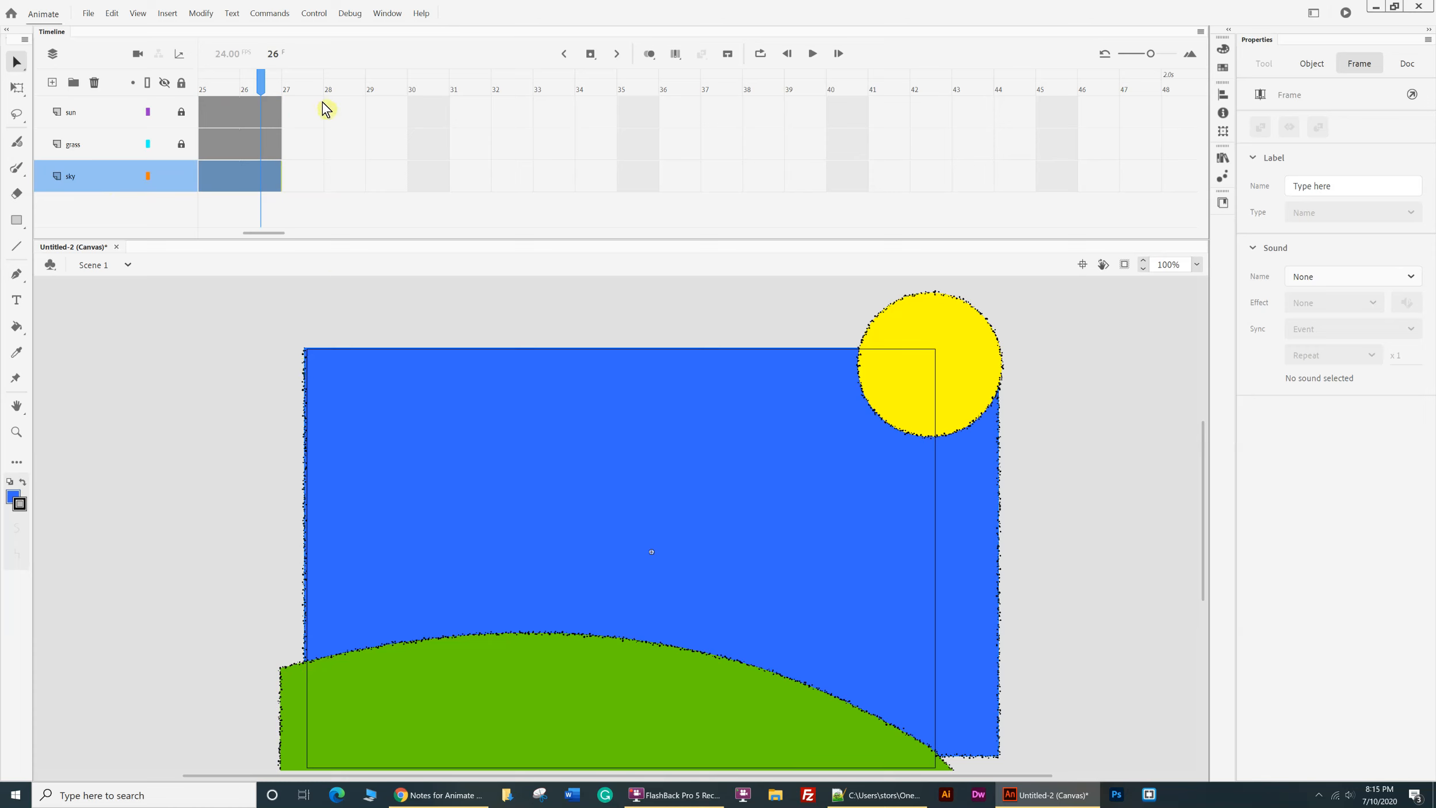
- Return to frame 1 and play the animation
left_click(564, 53)
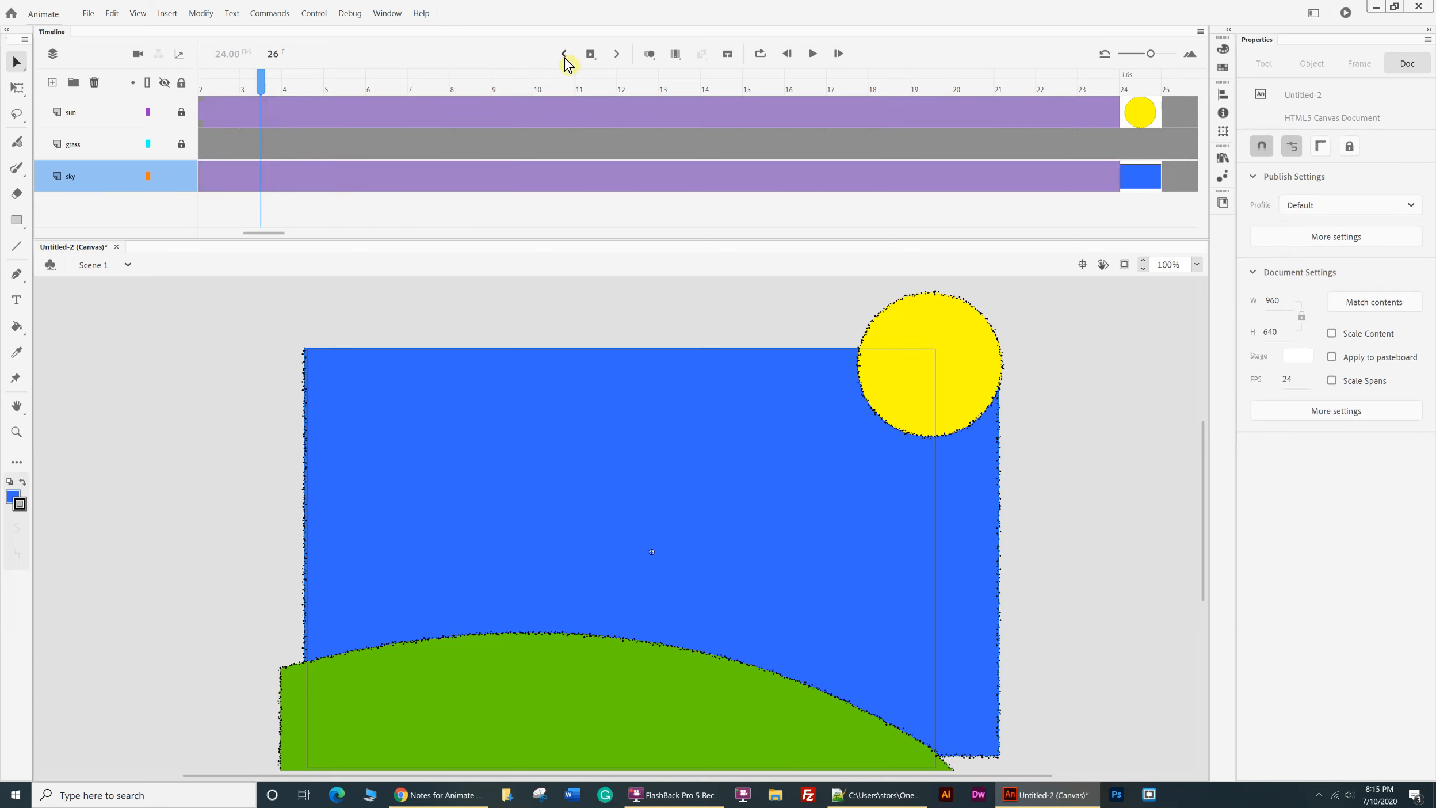
left_click(564, 53)
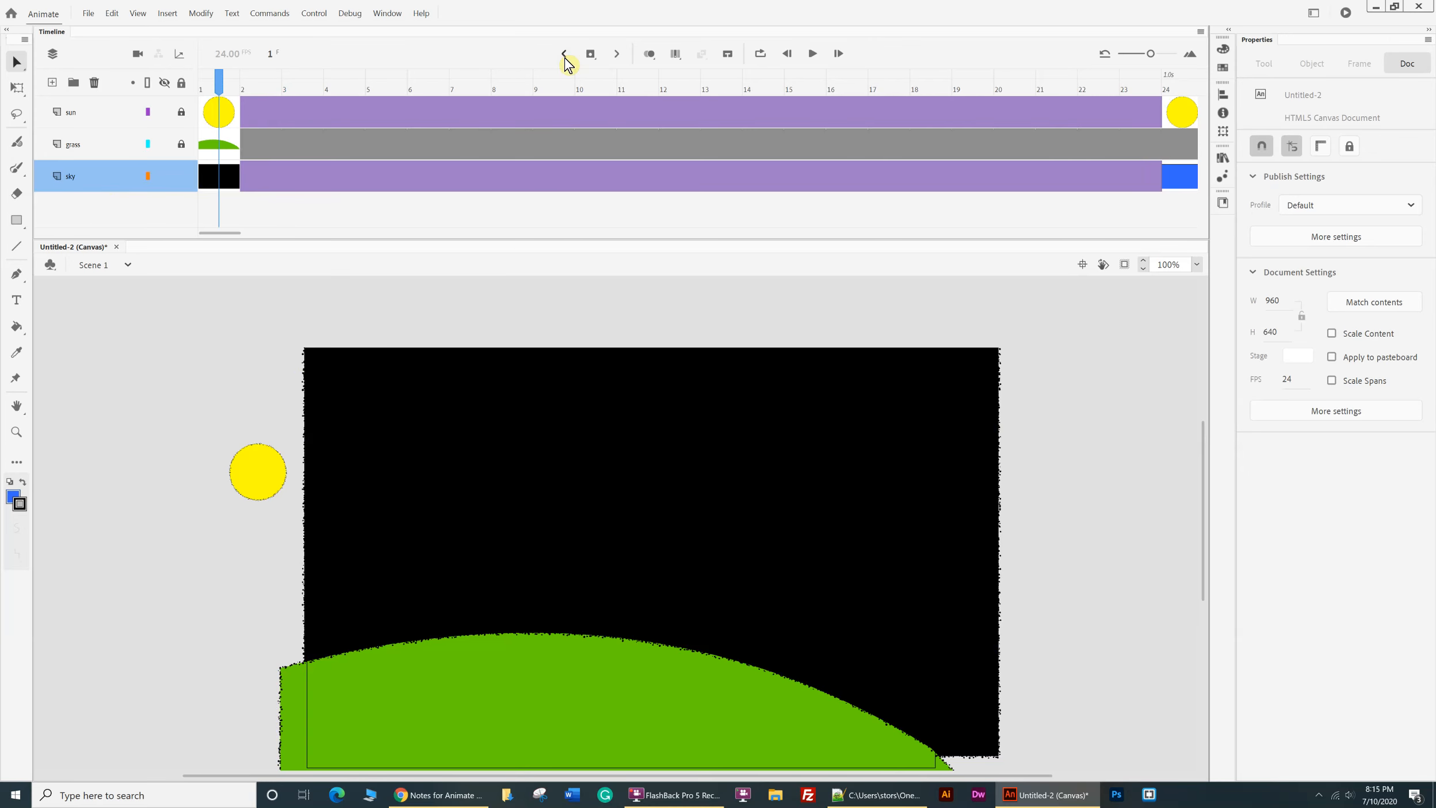
key("Return")
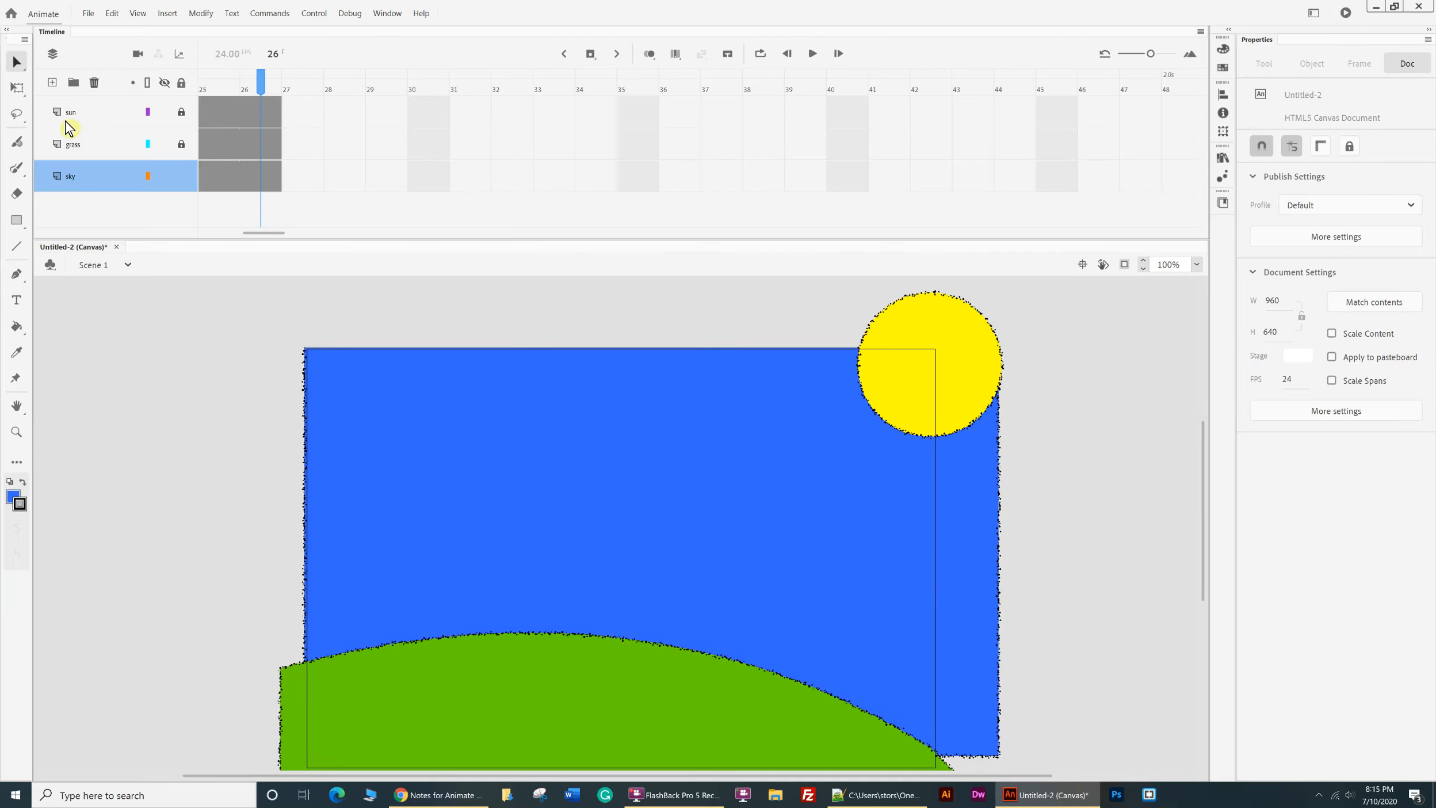
- Unlock the sun layer and move the sun's end position inside the stage to about X 859, Y 110
left_click(181, 112)
left_click(919, 387)
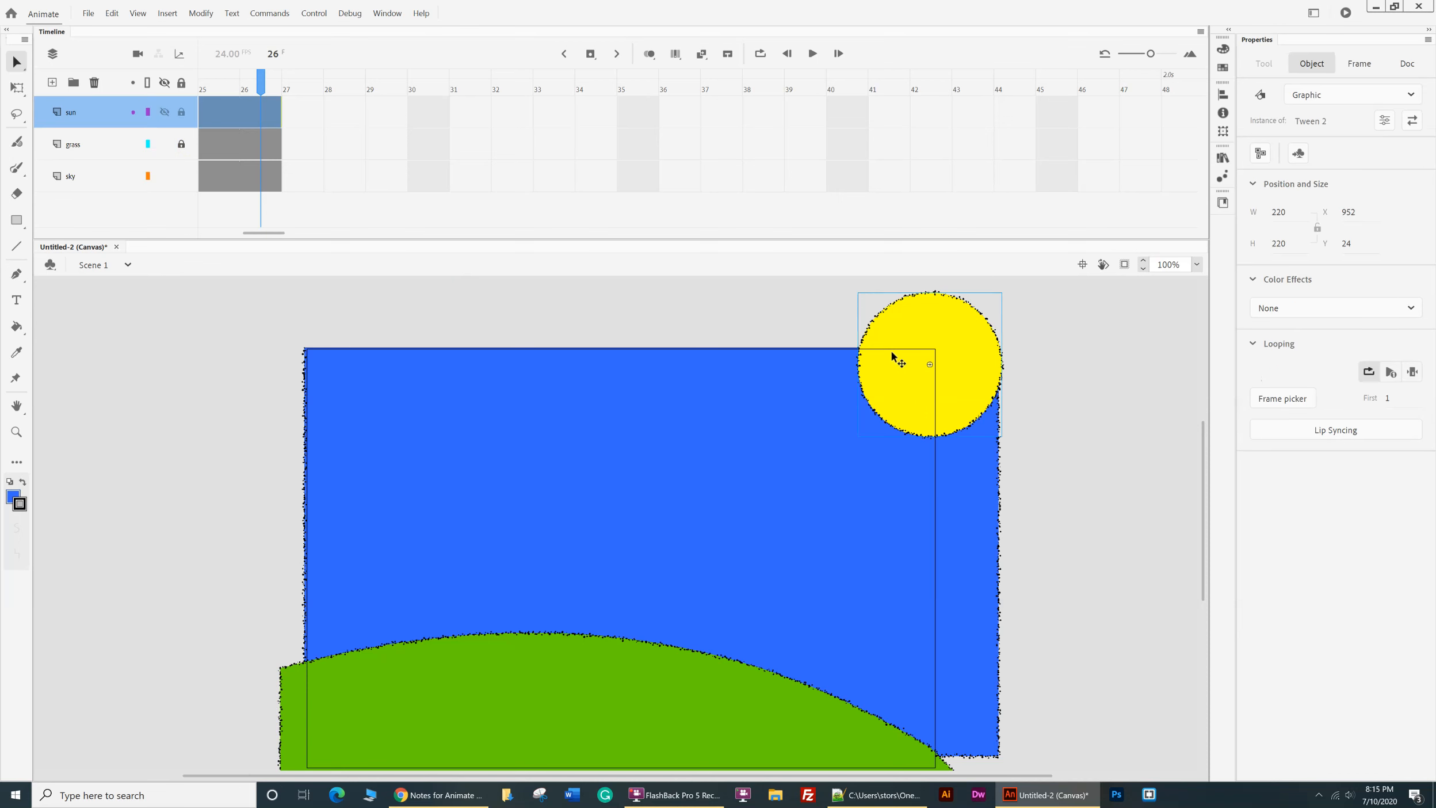
left_click_drag(904, 379, 843, 436)
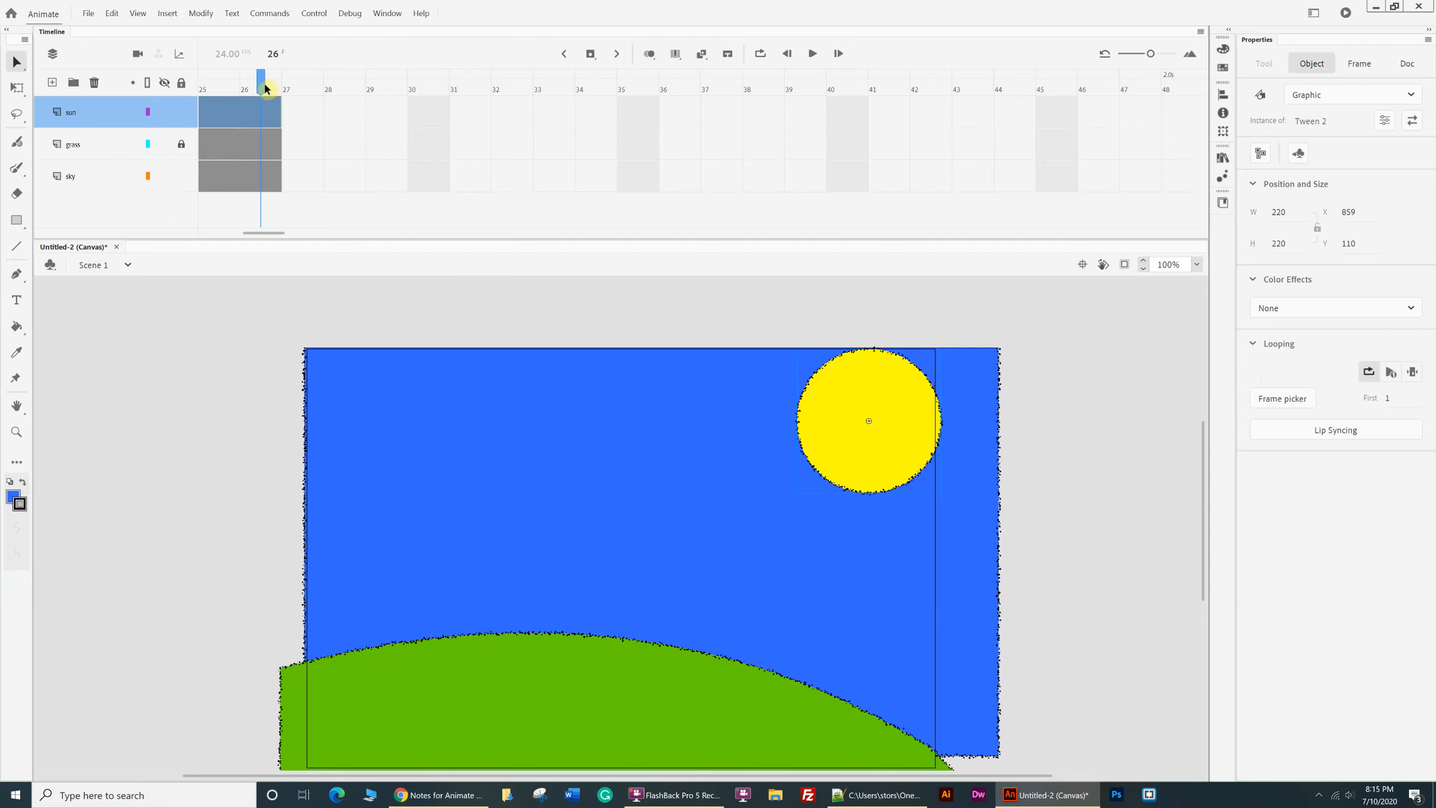
- Go back to frame 1 and move the small sun down beside the stage to about X -97, Y 257
left_click_drag(260, 84, 239, 84)
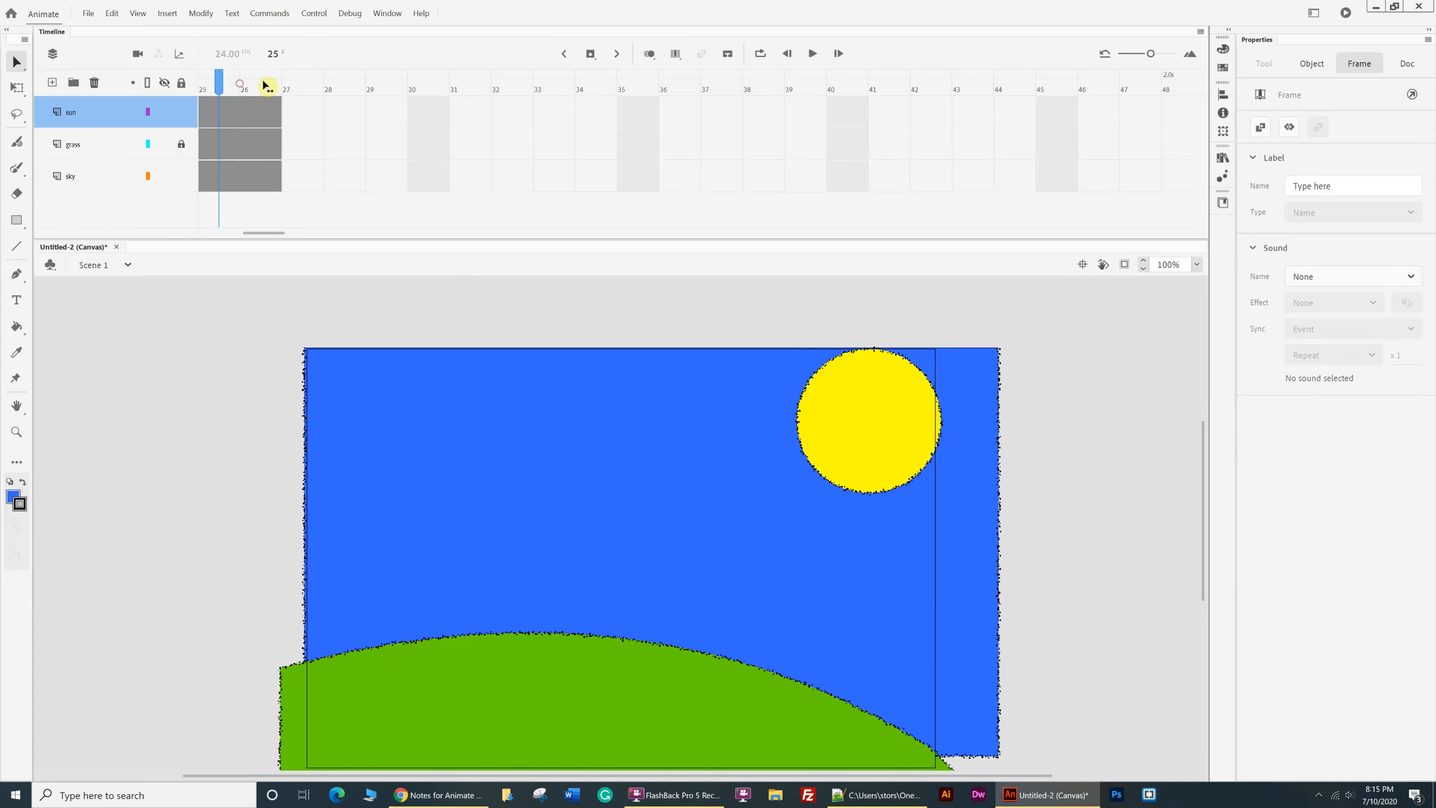
left_click(564, 55)
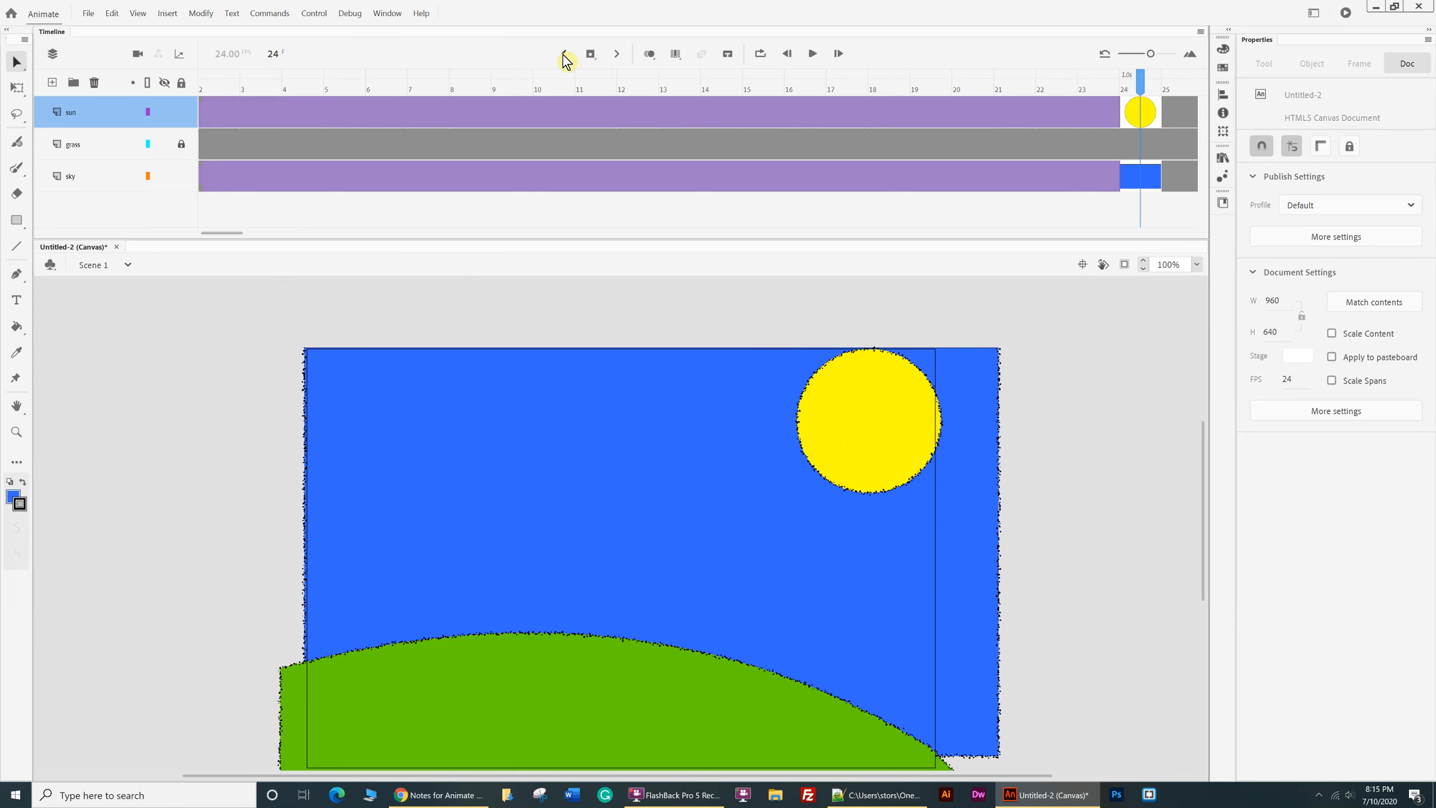
left_click(564, 54)
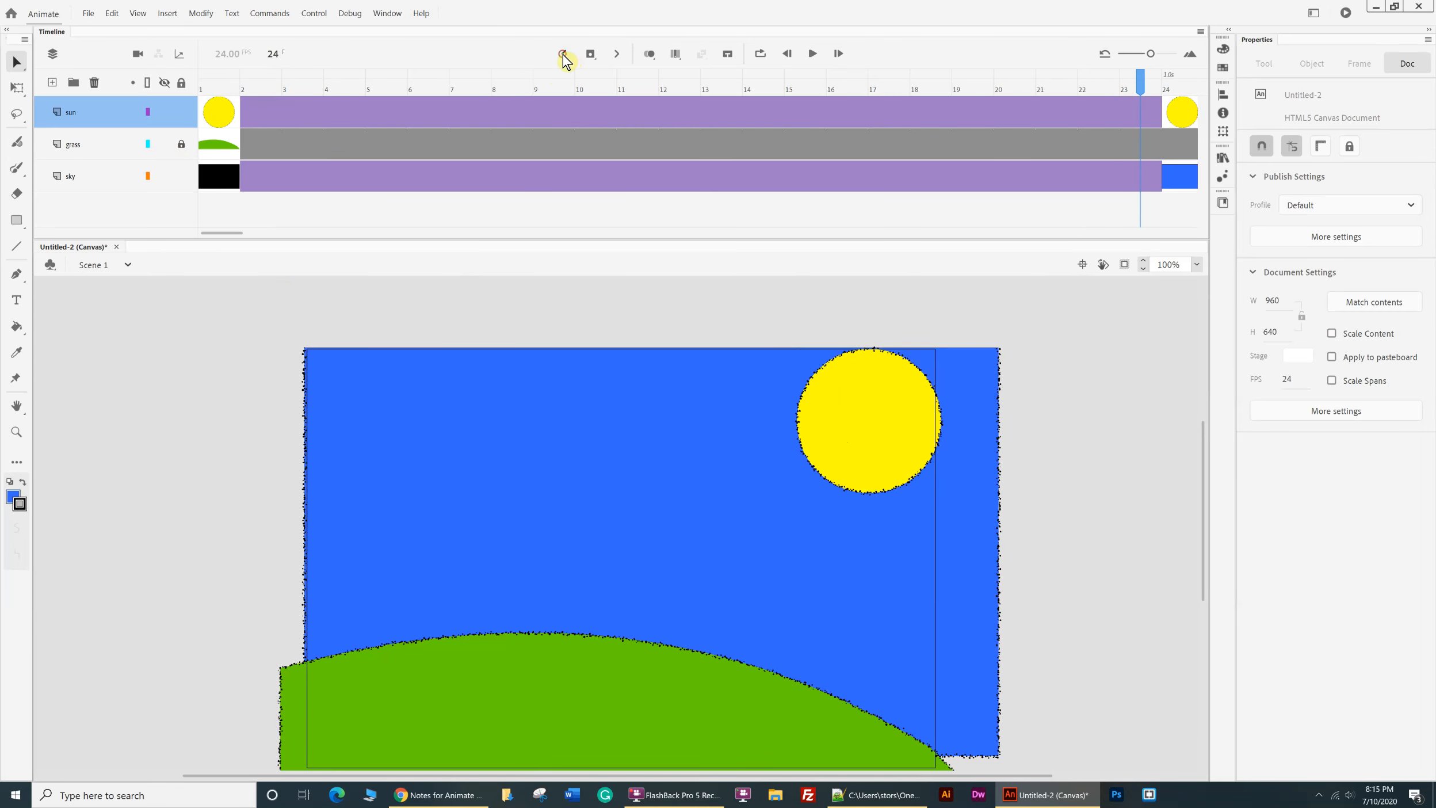
left_click(564, 55)
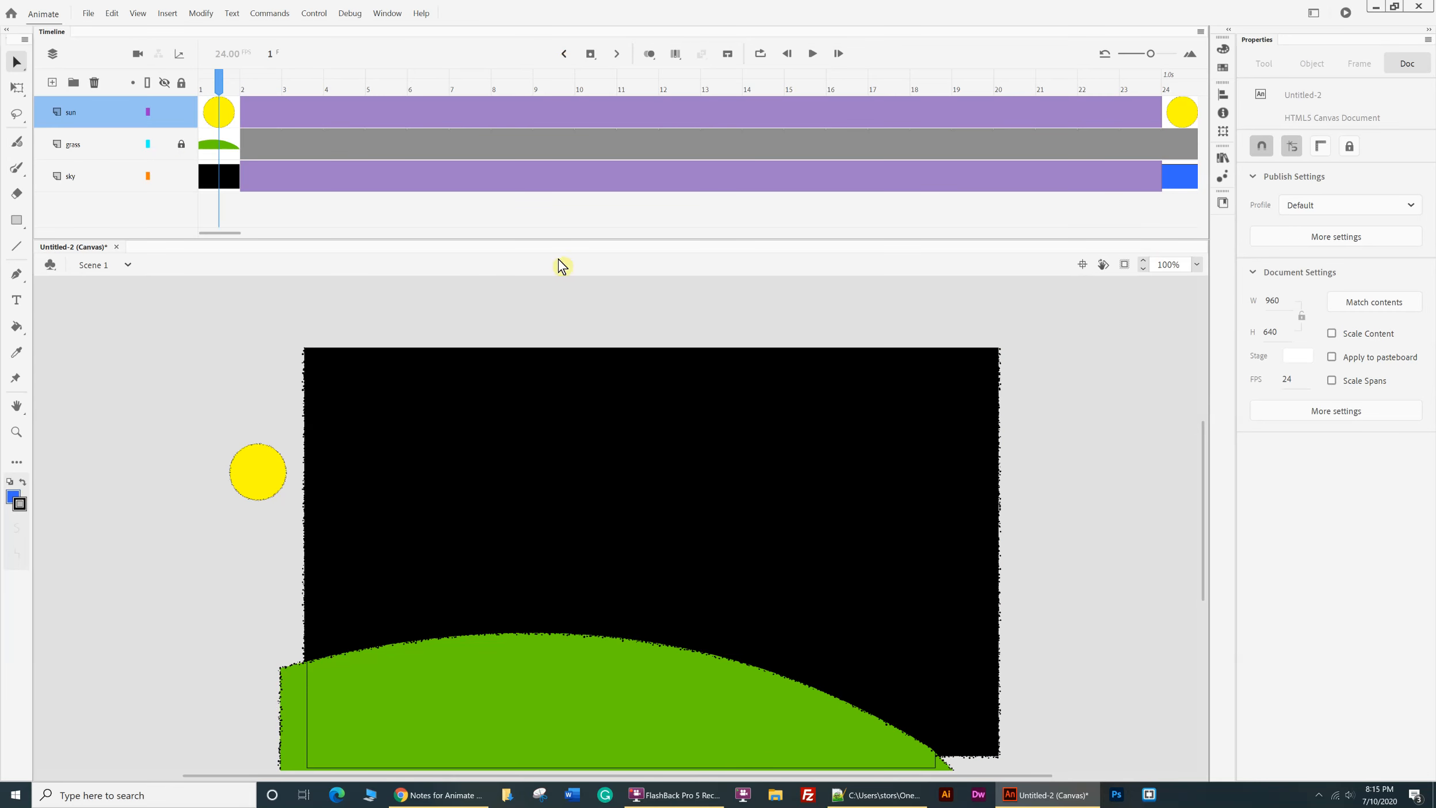
left_click_drag(254, 478, 241, 526)
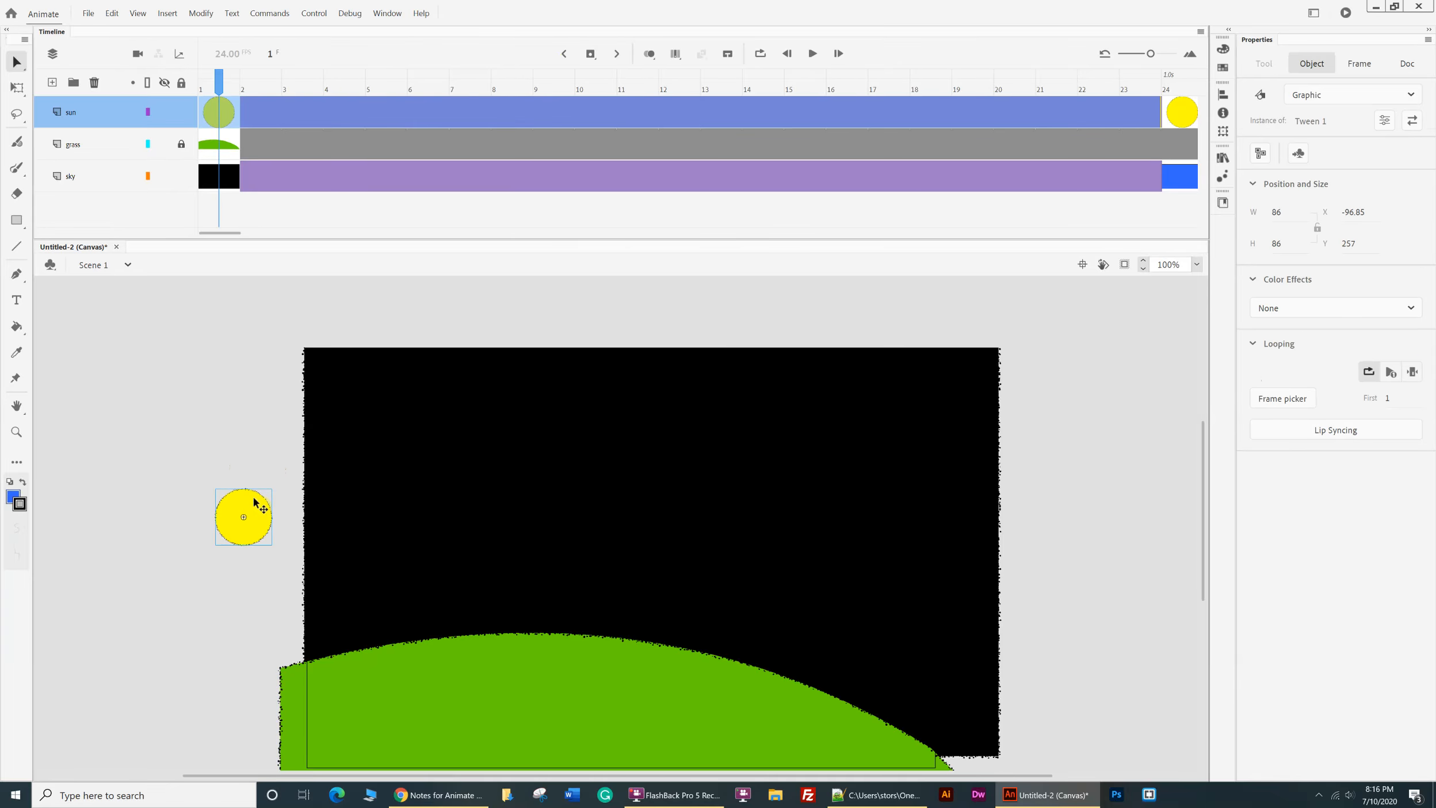
- Shrink the sun at frame 1 to about 62 by 62 with Free Transform and play the animation
left_click(18, 91)
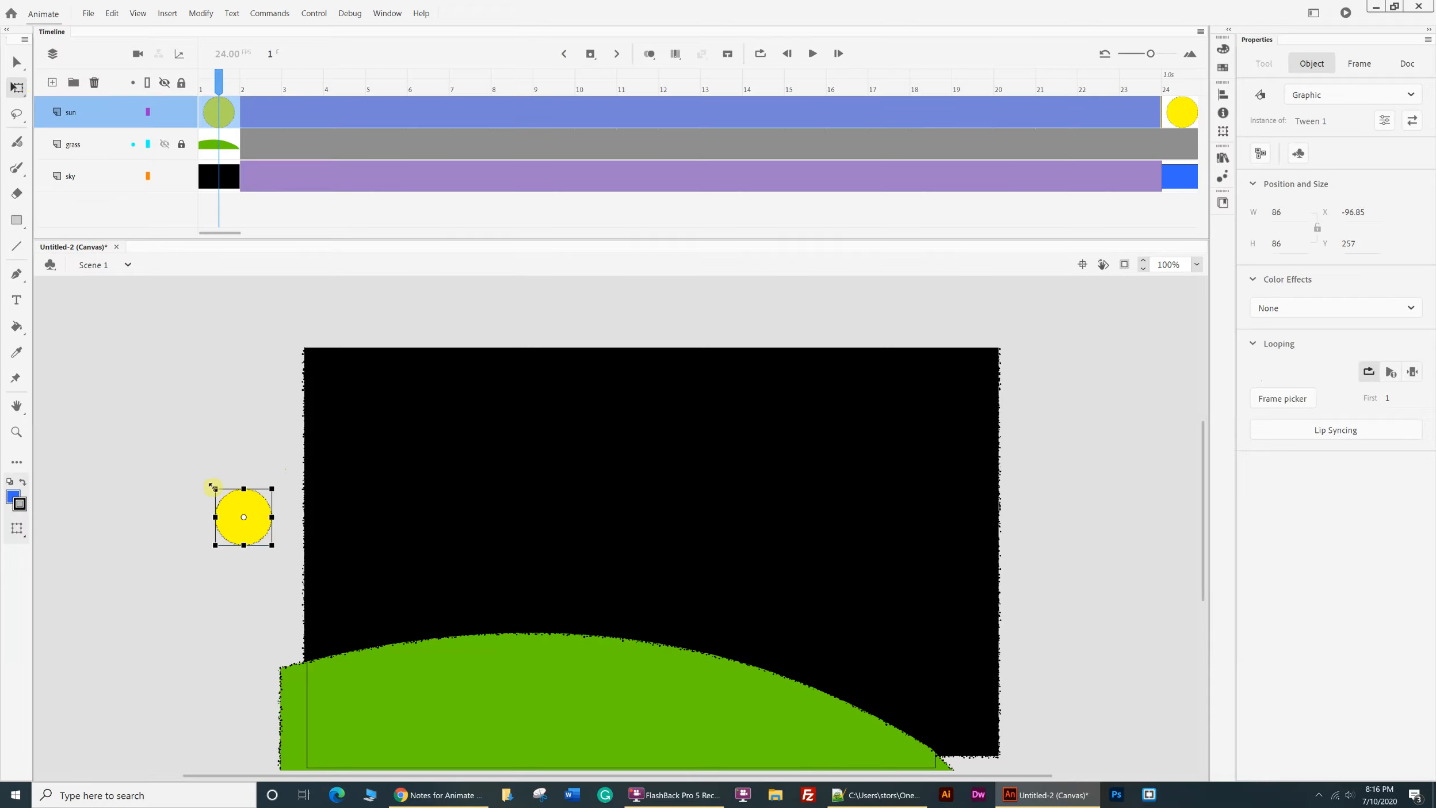
left_click_drag(212, 486, 221, 490)
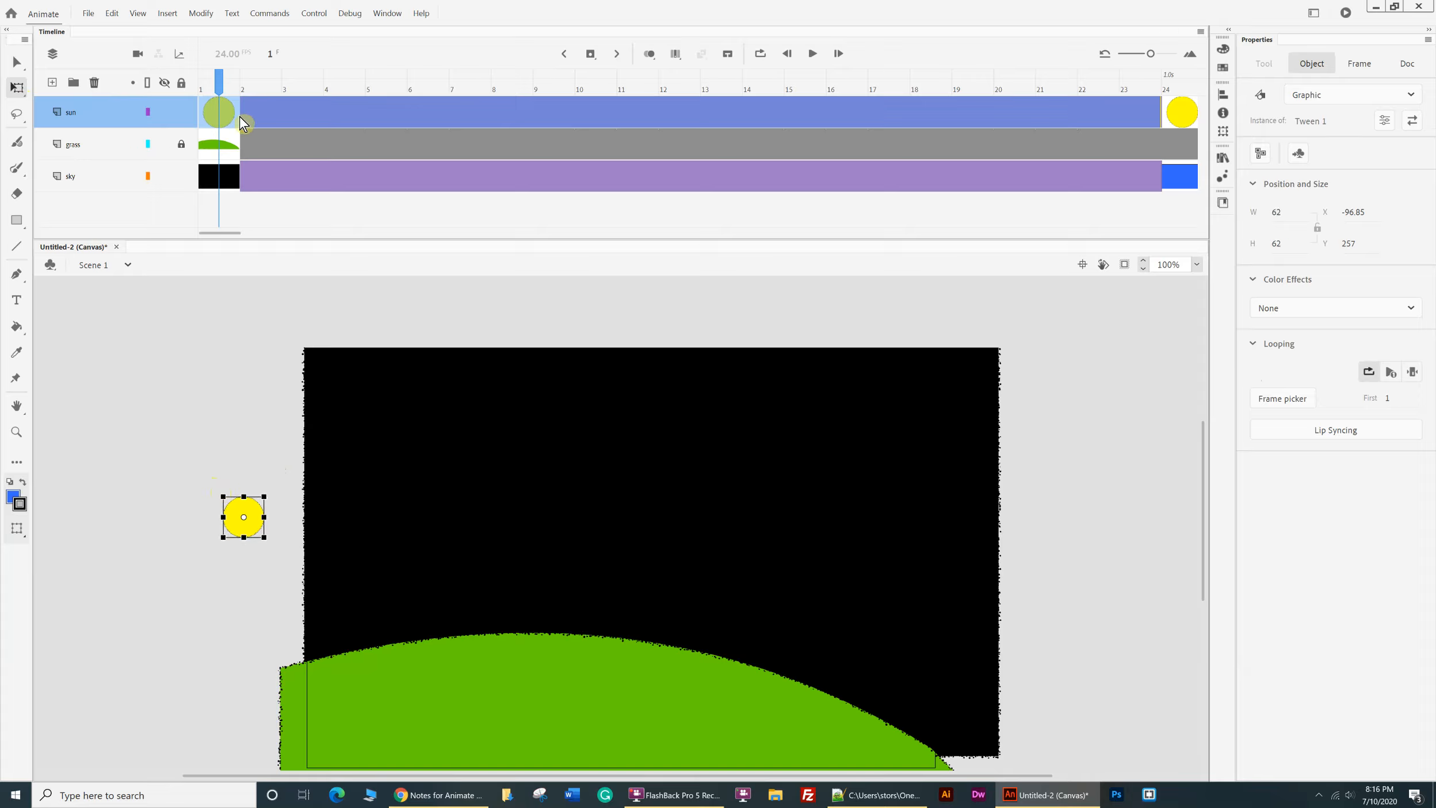
key("Return")
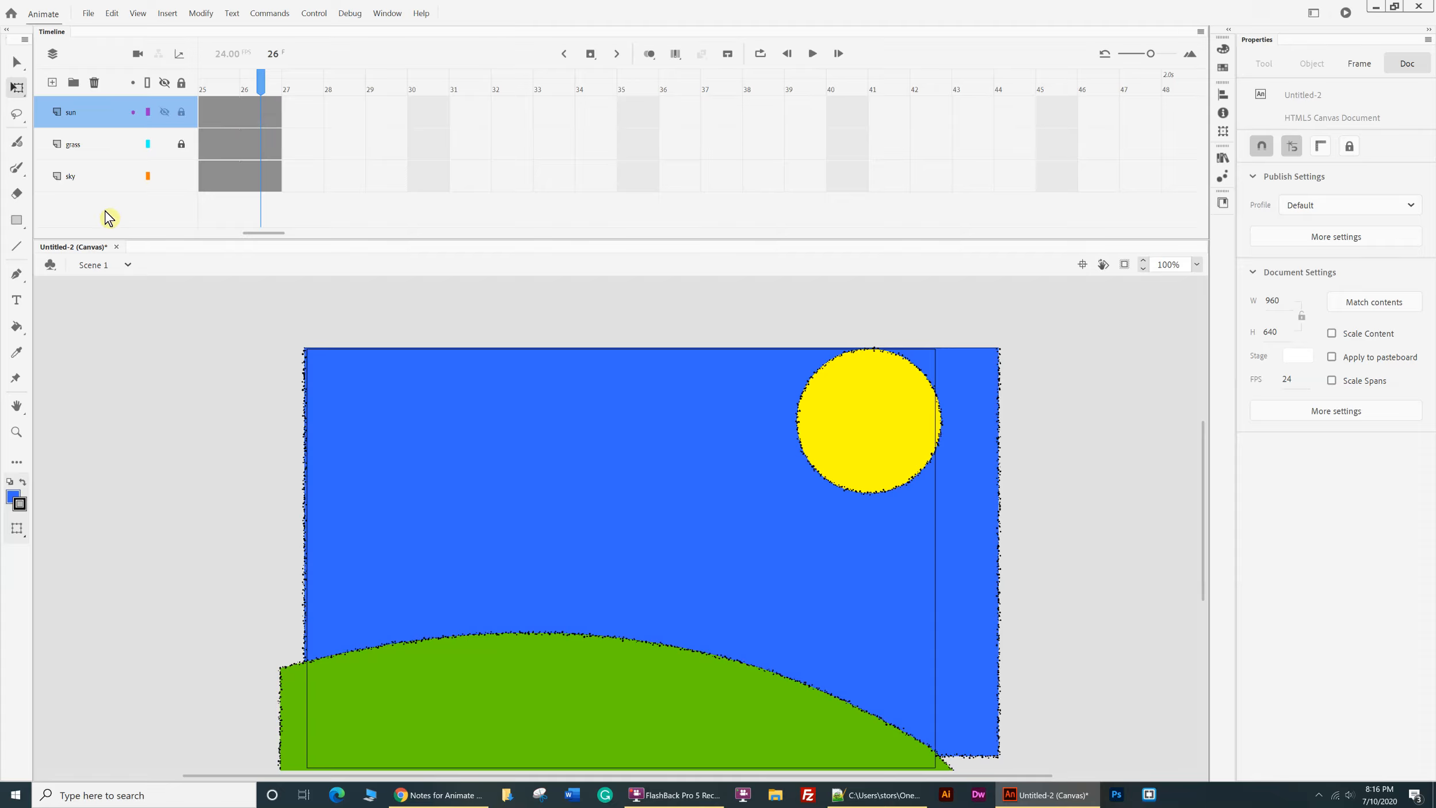
- Add a new layer above the sun layer, return to frame 1 and name the layer stars
left_click(52, 82)
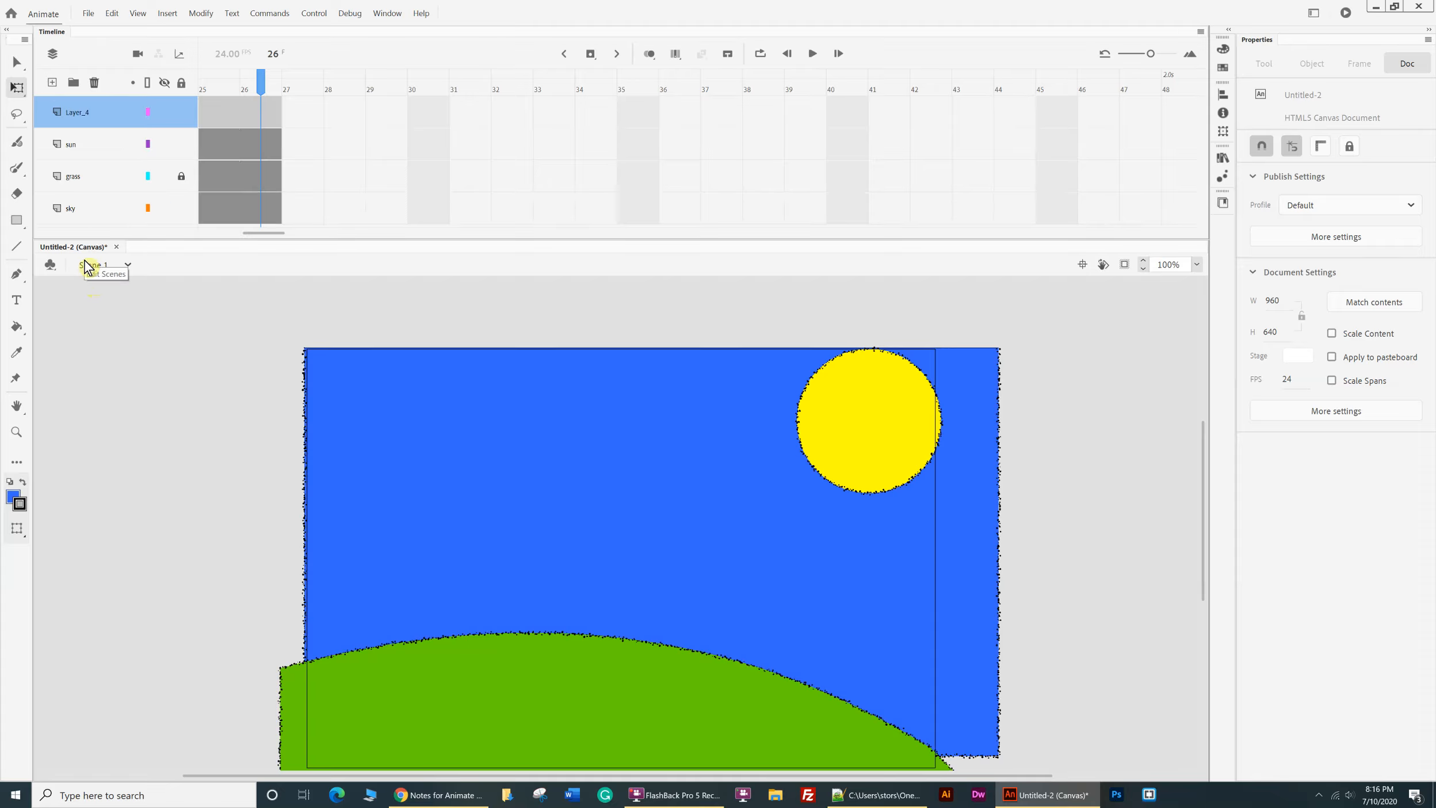
left_click(565, 55)
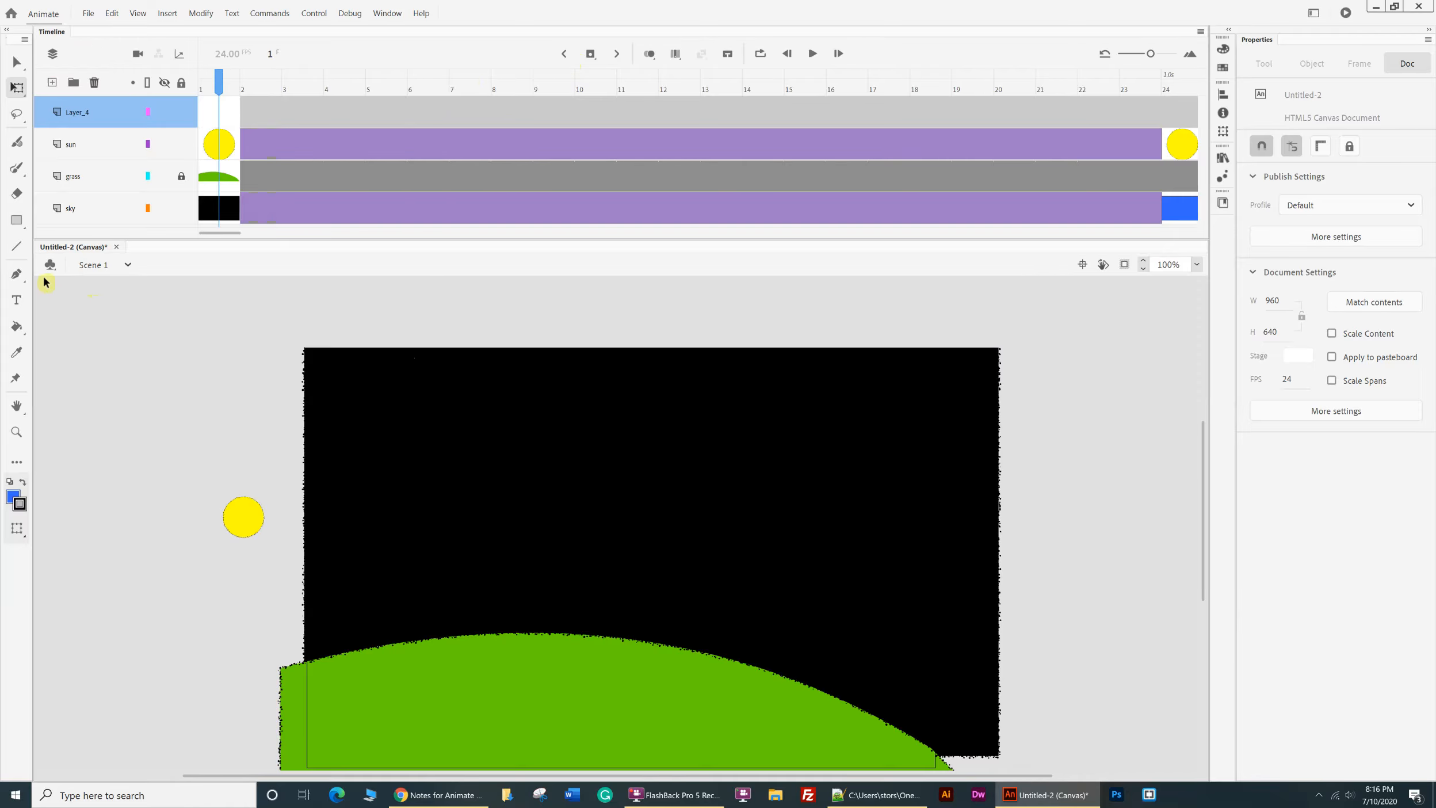
double_click(77, 113)
type("stars")
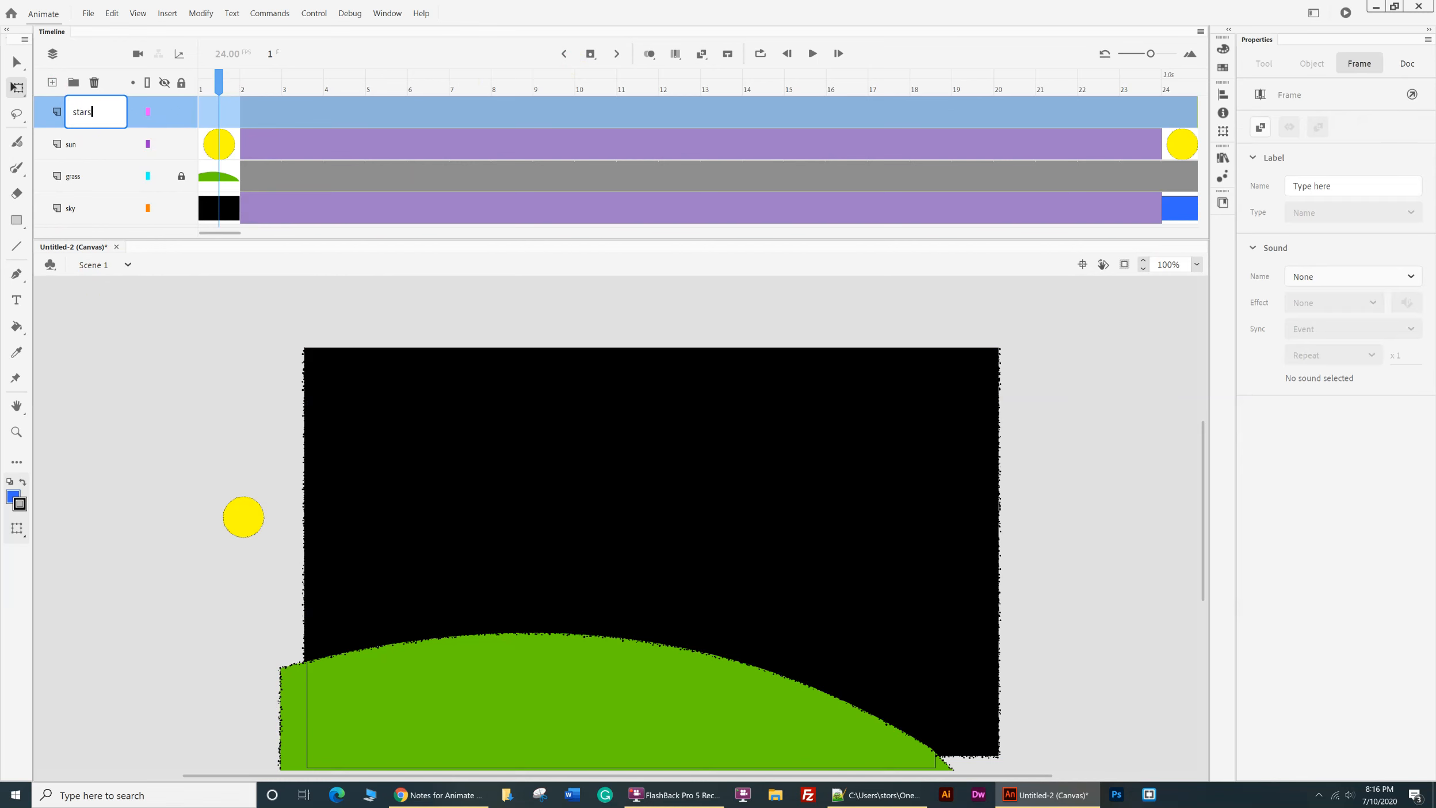
left_click(78, 320)
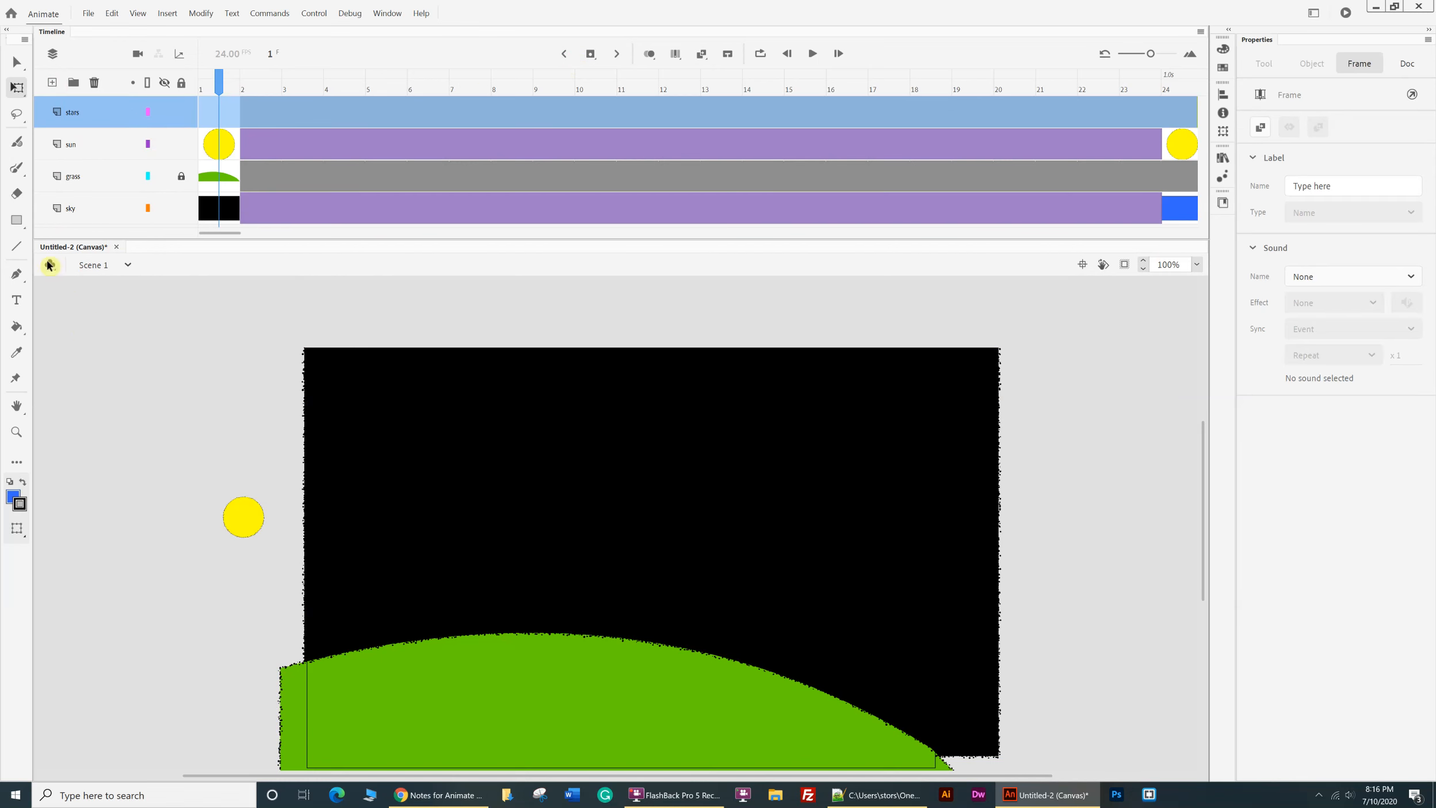
- Choose the PolyStar tool and set its style to star
left_click(17, 221)
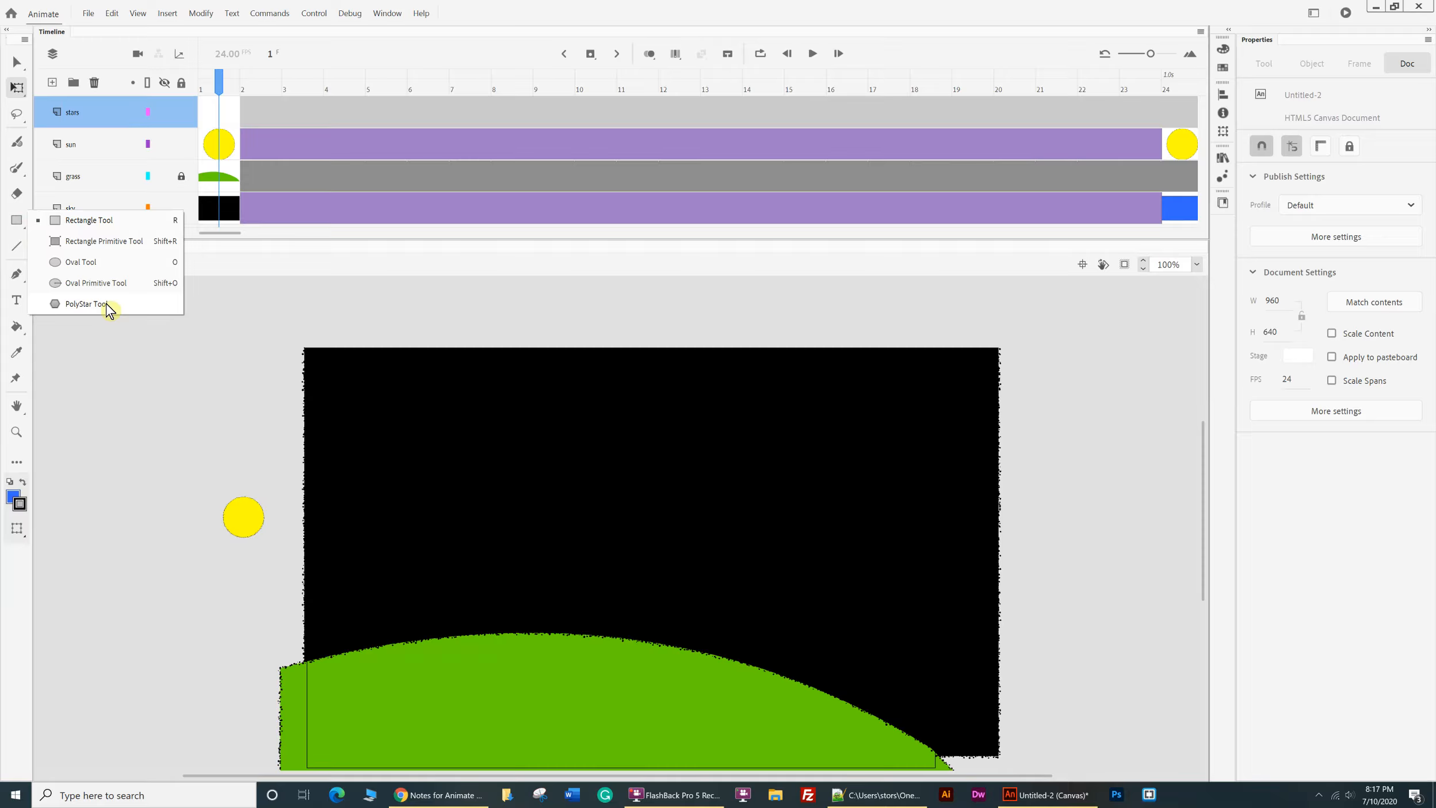
left_click(86, 304)
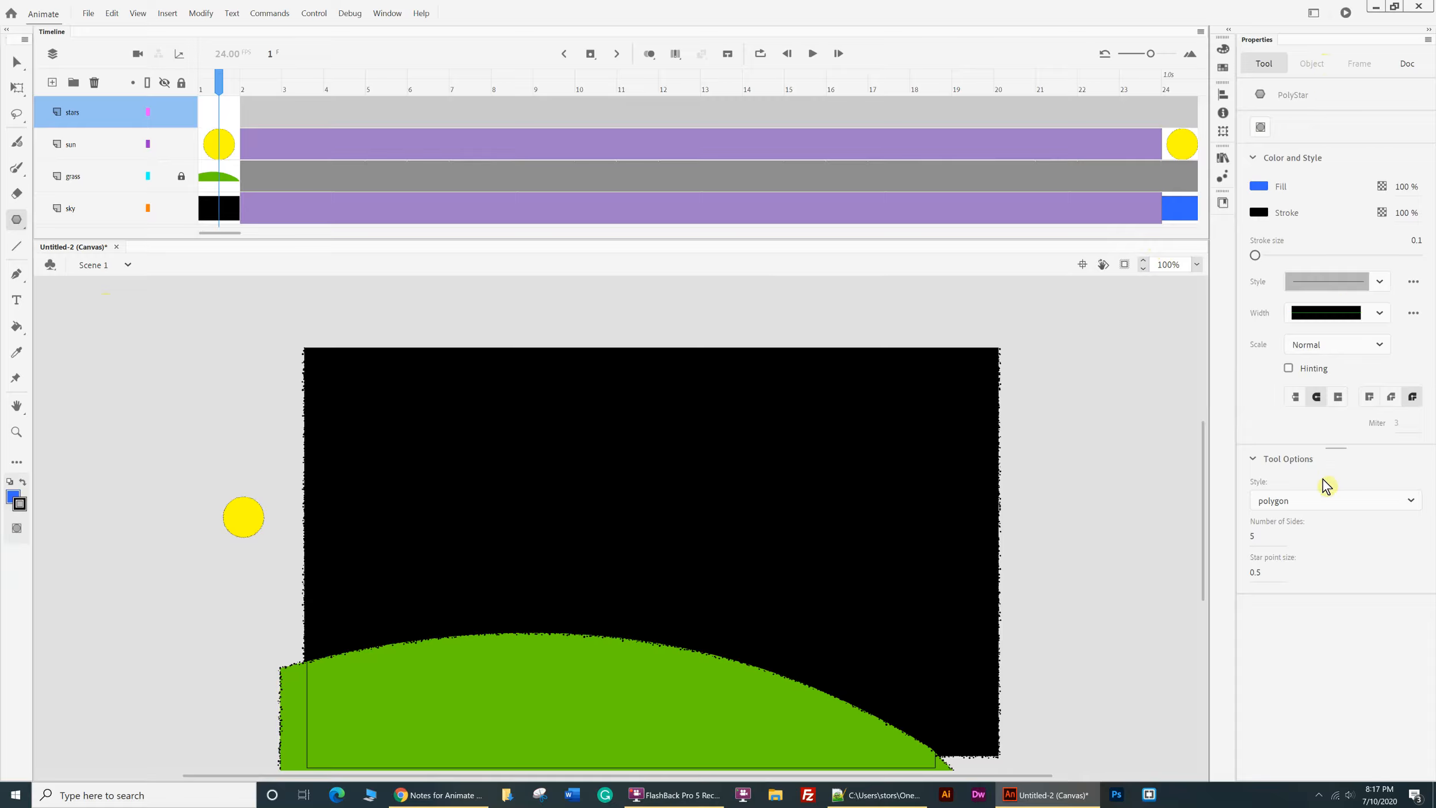
left_click(1416, 499)
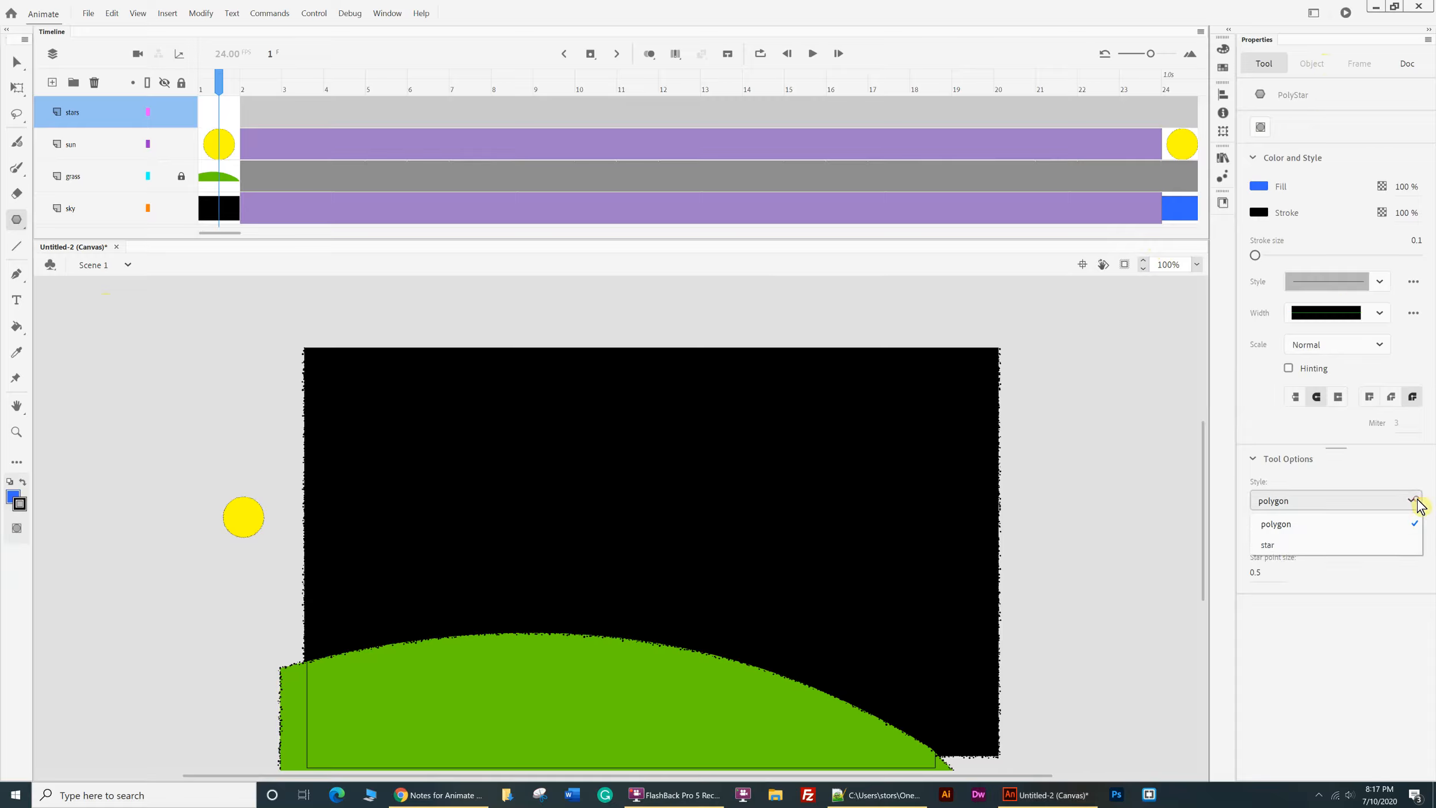
left_click(1386, 546)
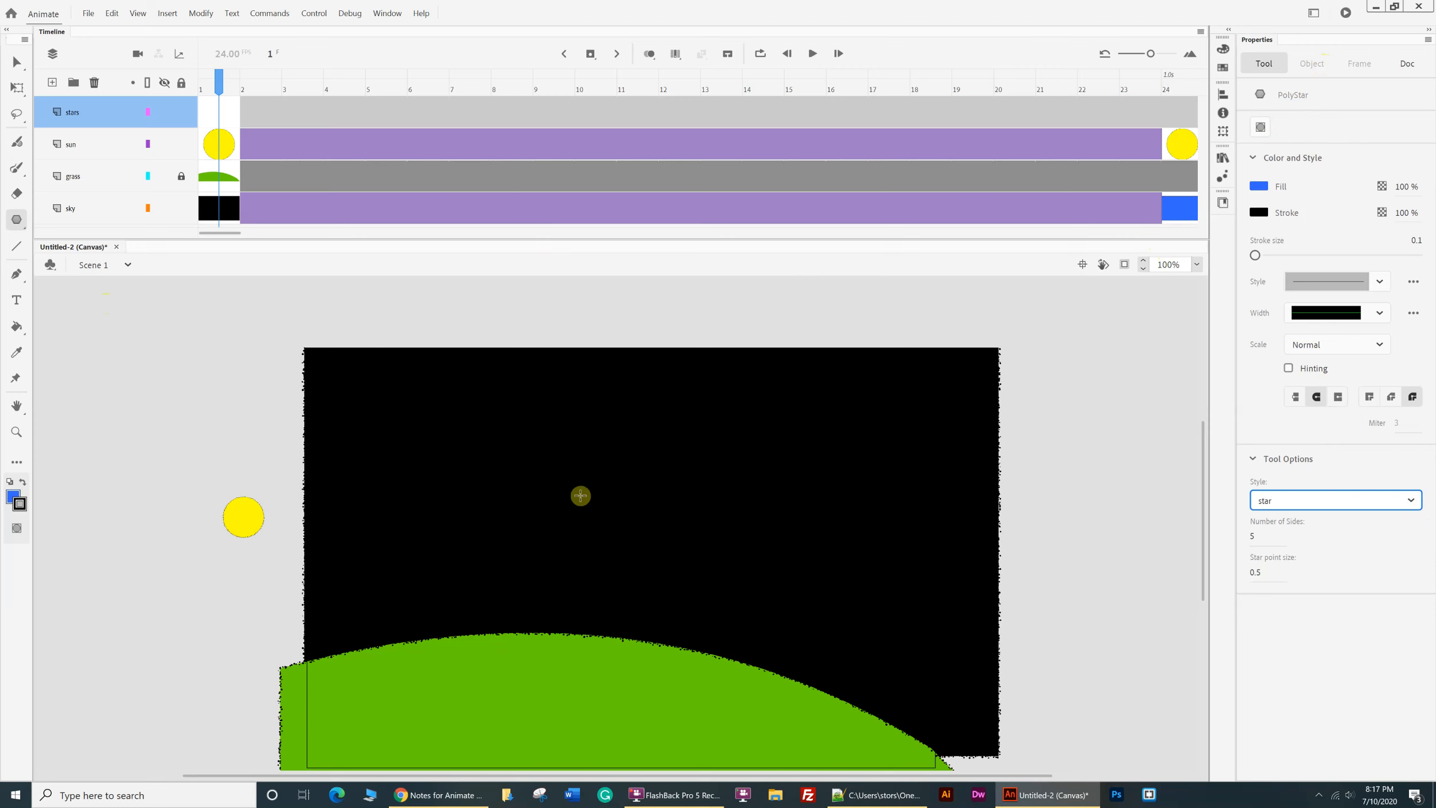
- Set the fill to white and draw a star about 43 px wide and a smaller one beside it in the upper sky
left_click(1260, 188)
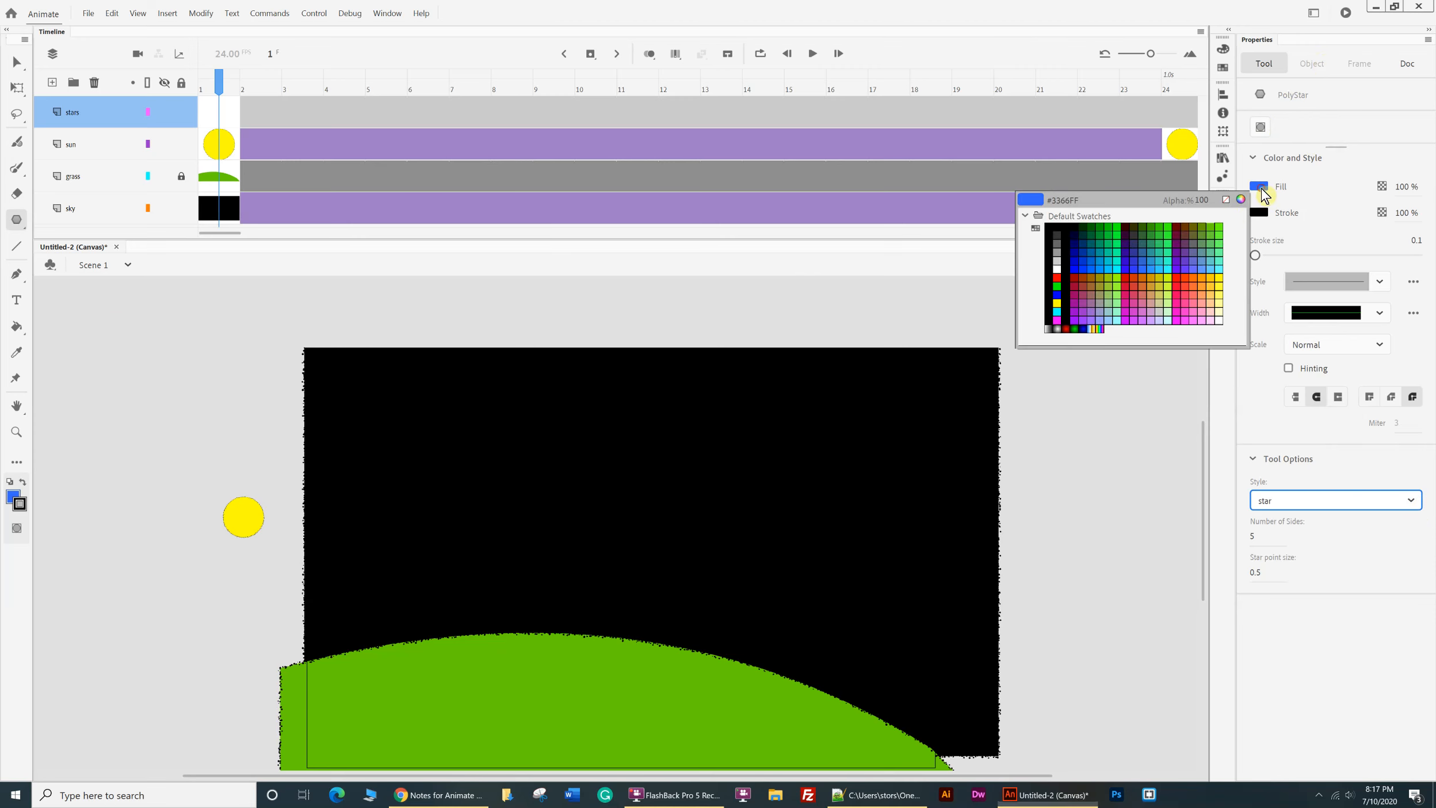
left_click(1170, 277)
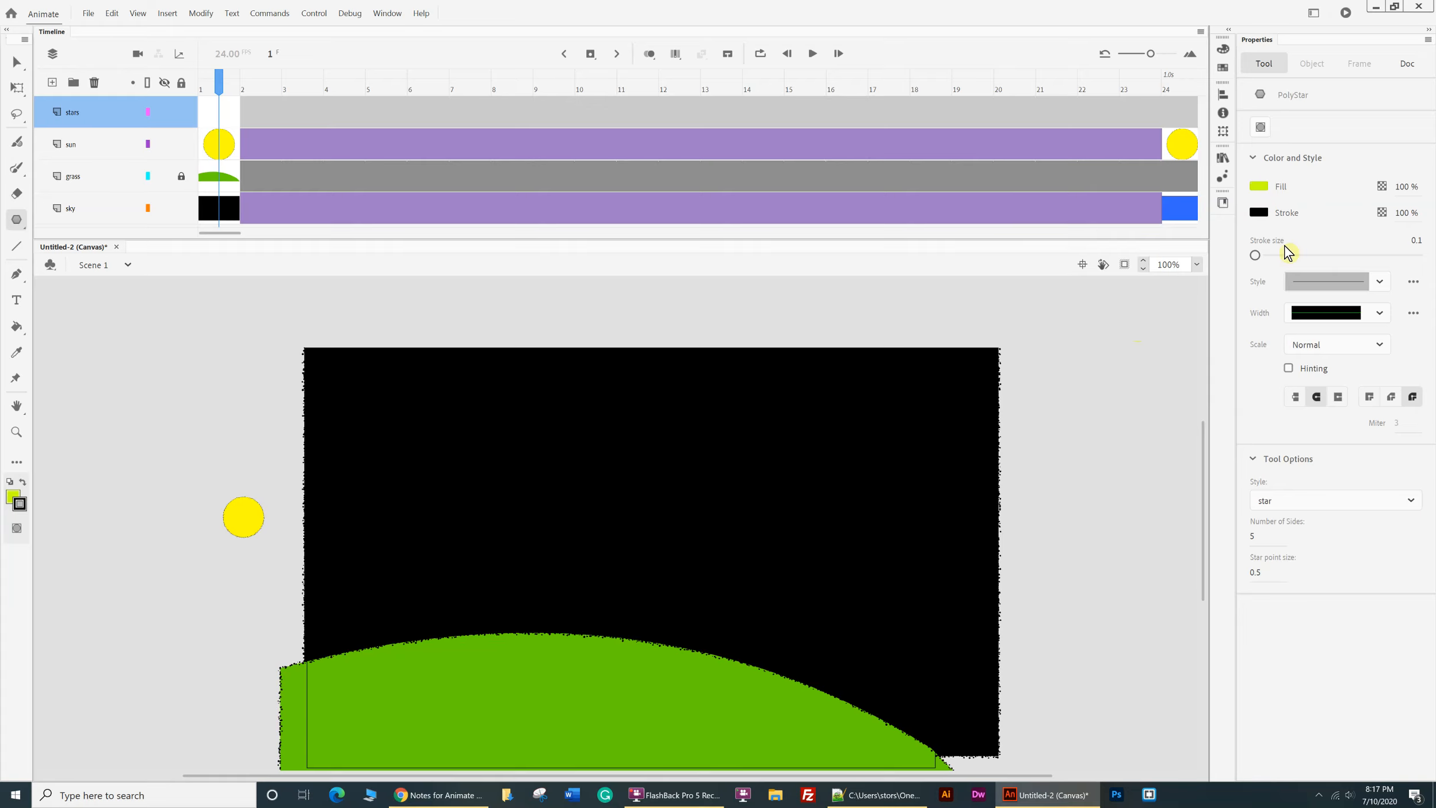
left_click(1263, 187)
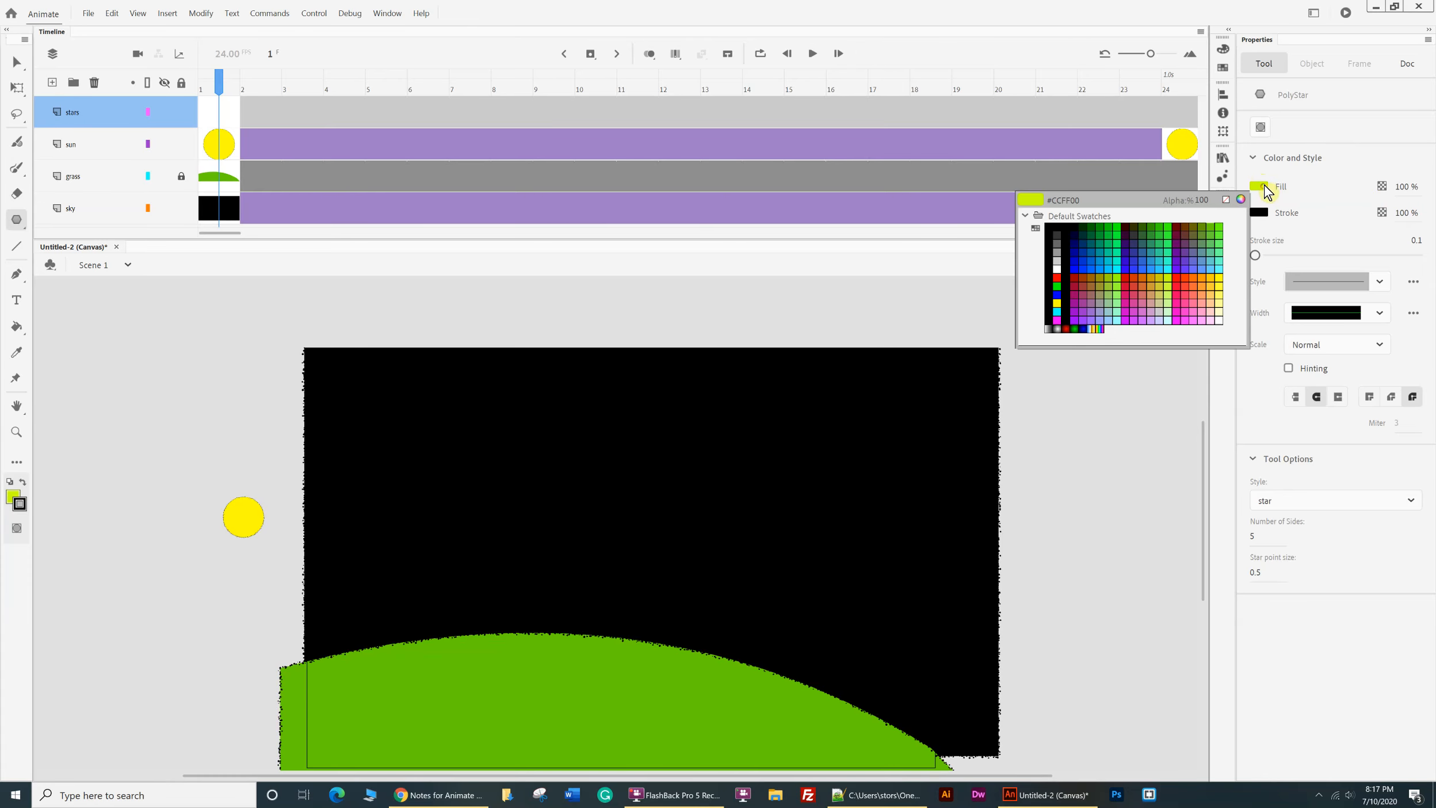
left_click(1057, 268)
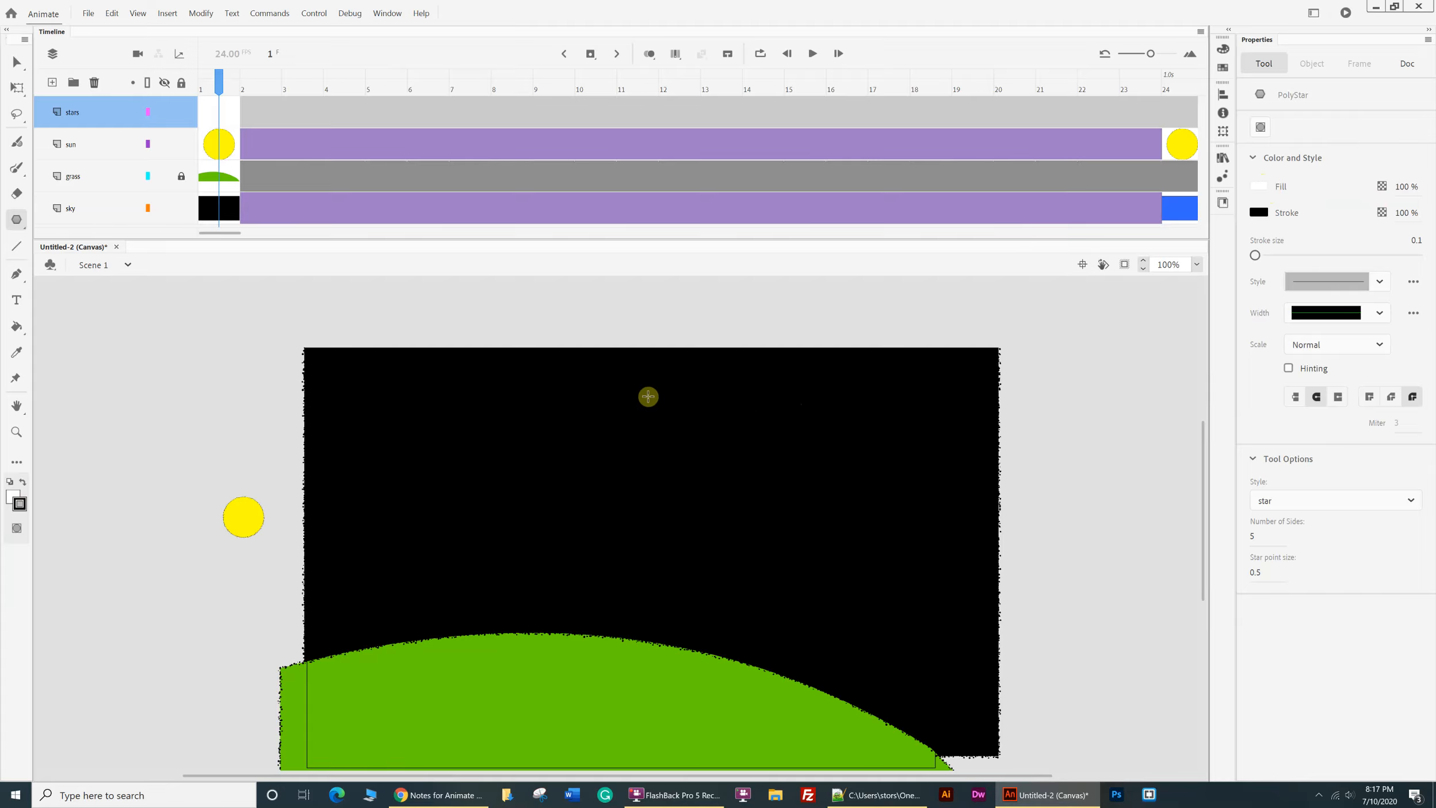
left_click_drag(651, 398, 661, 411)
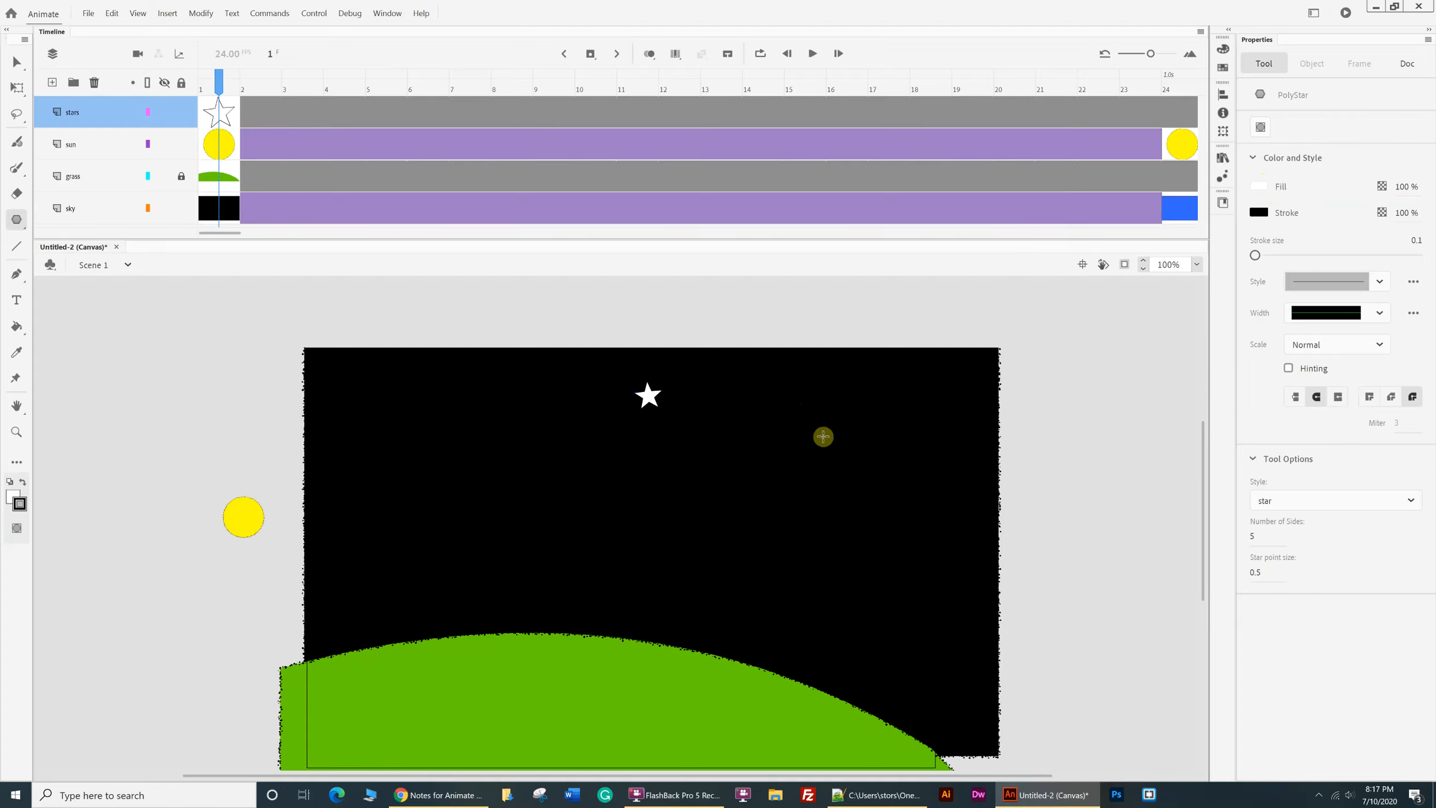
left_click_drag(809, 397, 813, 403)
- Duplicate the large star twice, placing the copies at about X 550, Y 69 and X 626, Y 101
left_click(17, 63)
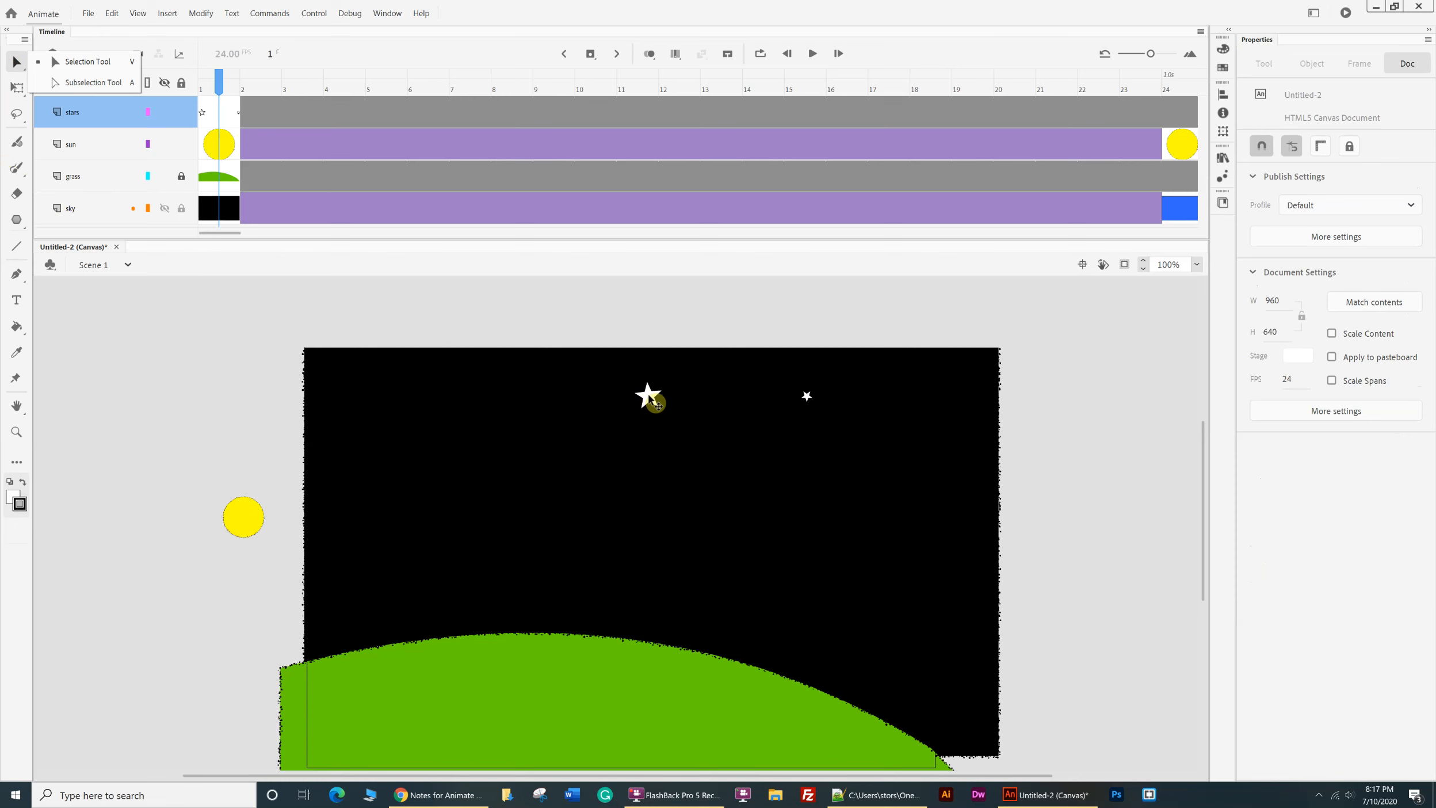
left_click_drag(656, 403, 685, 412)
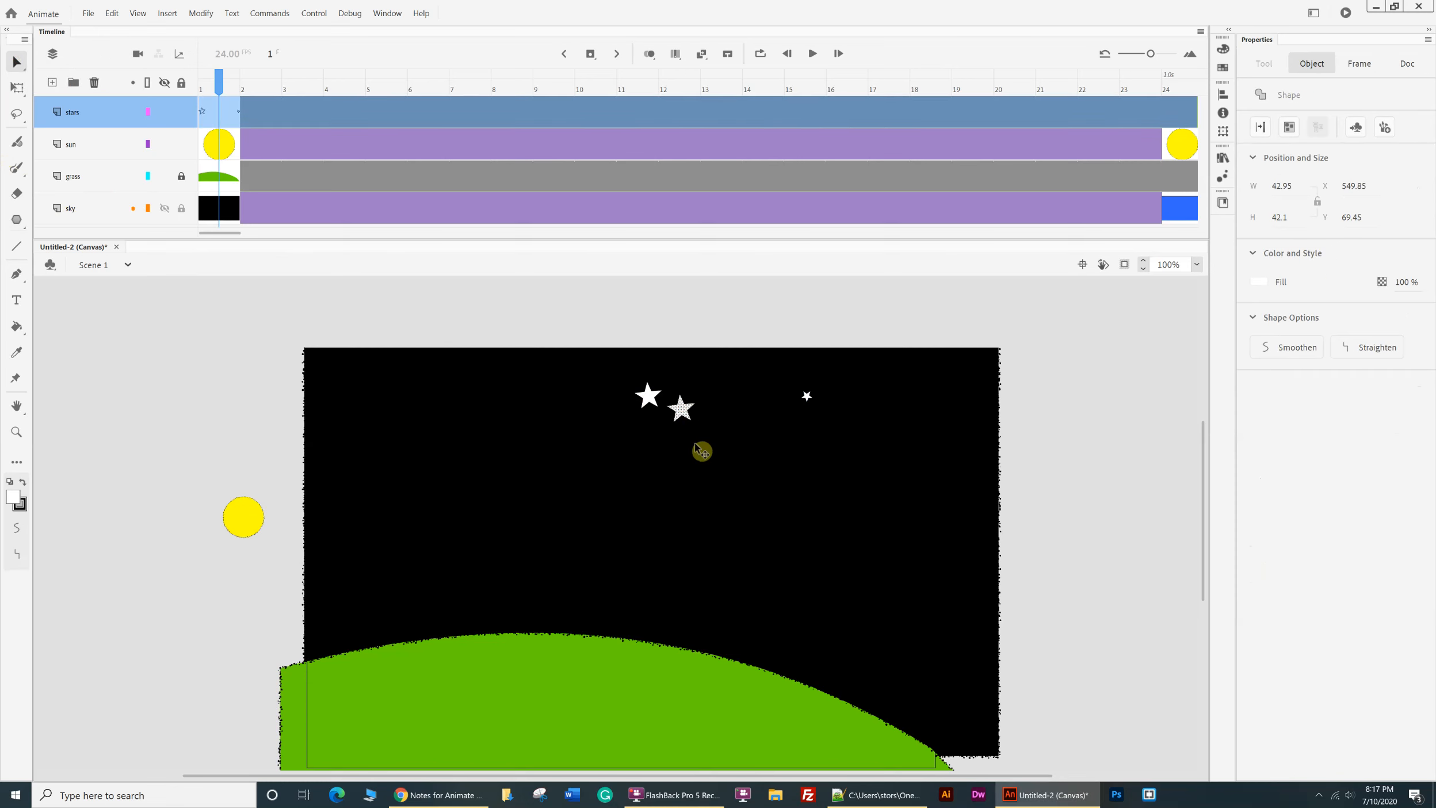
left_click_drag(685, 409, 734, 430)
- Adjust the first star copy with Free Transform, shifting it up between the original large star and the small star
left_click(681, 410)
left_click(17, 88)
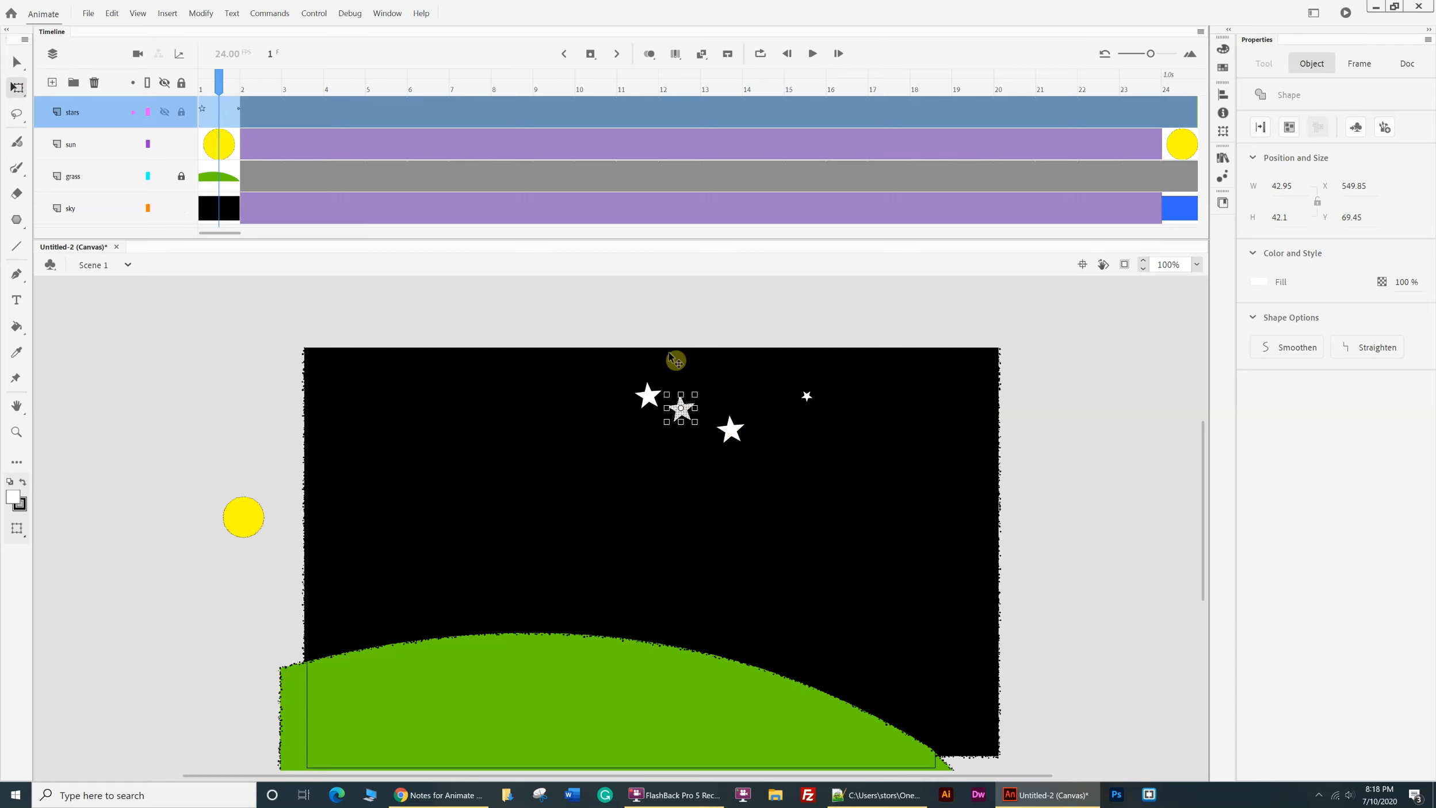
mouse_move(695, 394)
left_mouse_down()
mouse_move(689, 421)
mouse_move(713, 385)
left_mouse_up()
left_click(782, 463)
- Move the remaining star copy over to the far side of the sky, at about X 860, Y 157
left_click(732, 428)
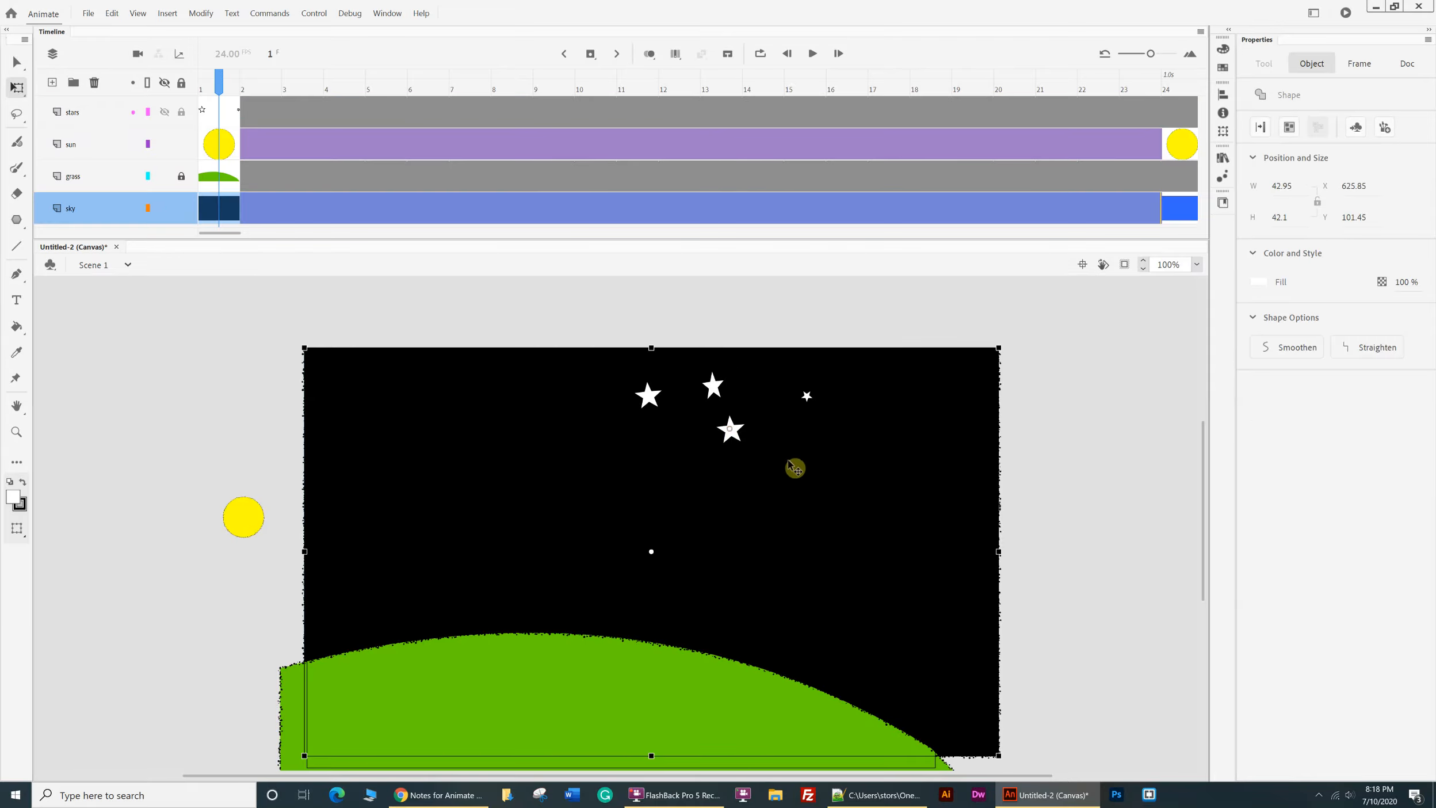
left_click_drag(794, 462, 883, 466)
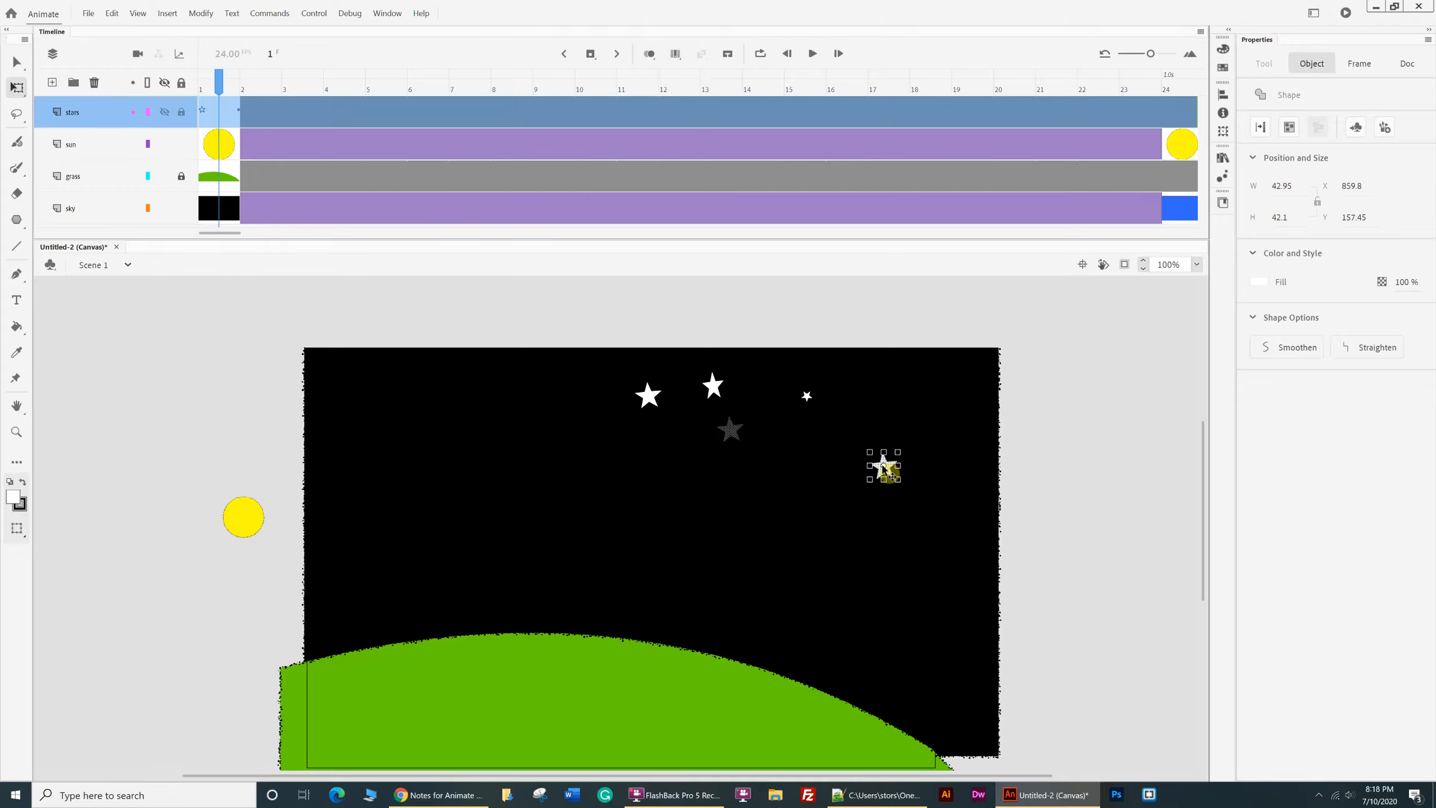
left_click(686, 478)
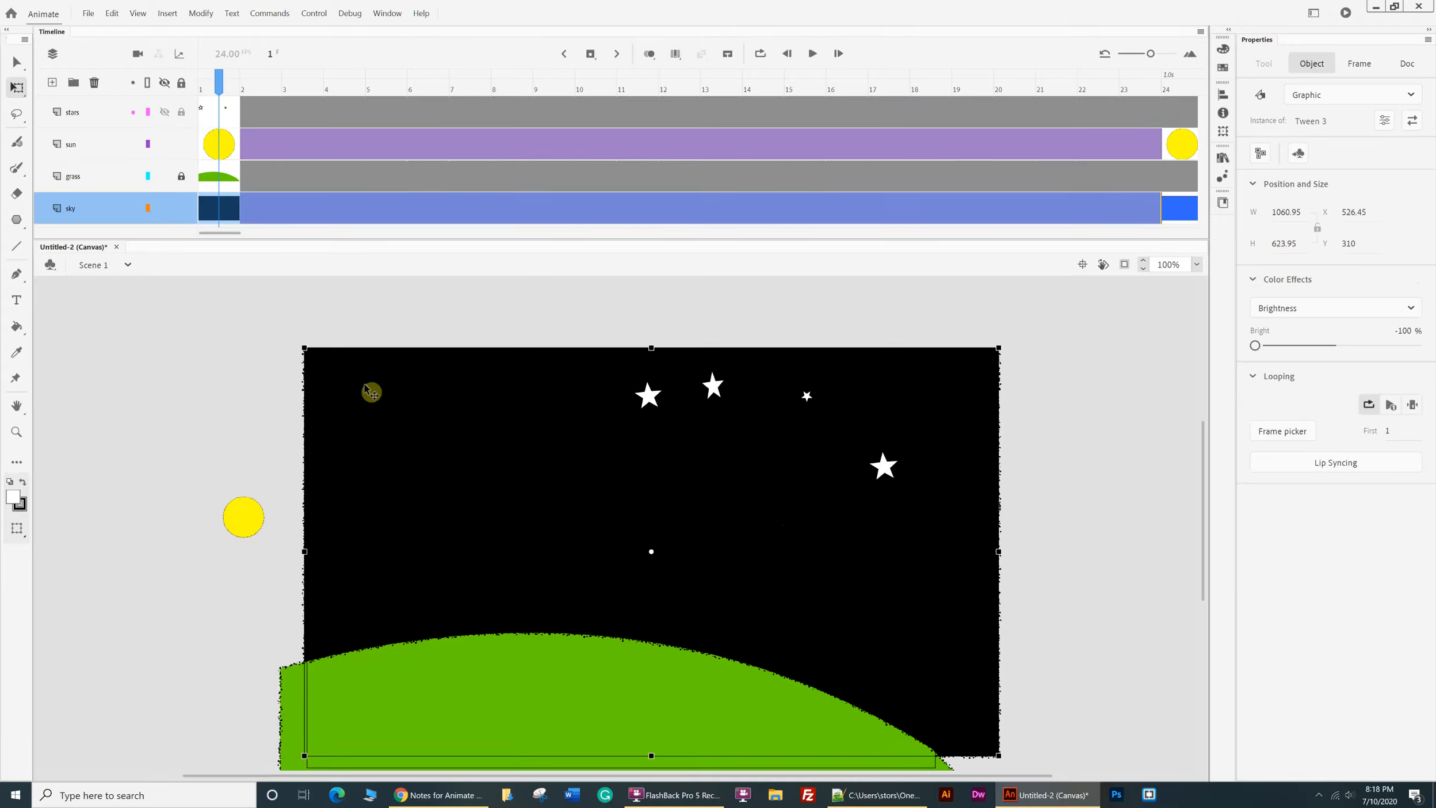
- Clear the selection and play the animation from frame 1 to check the stars
left_click(216, 81)
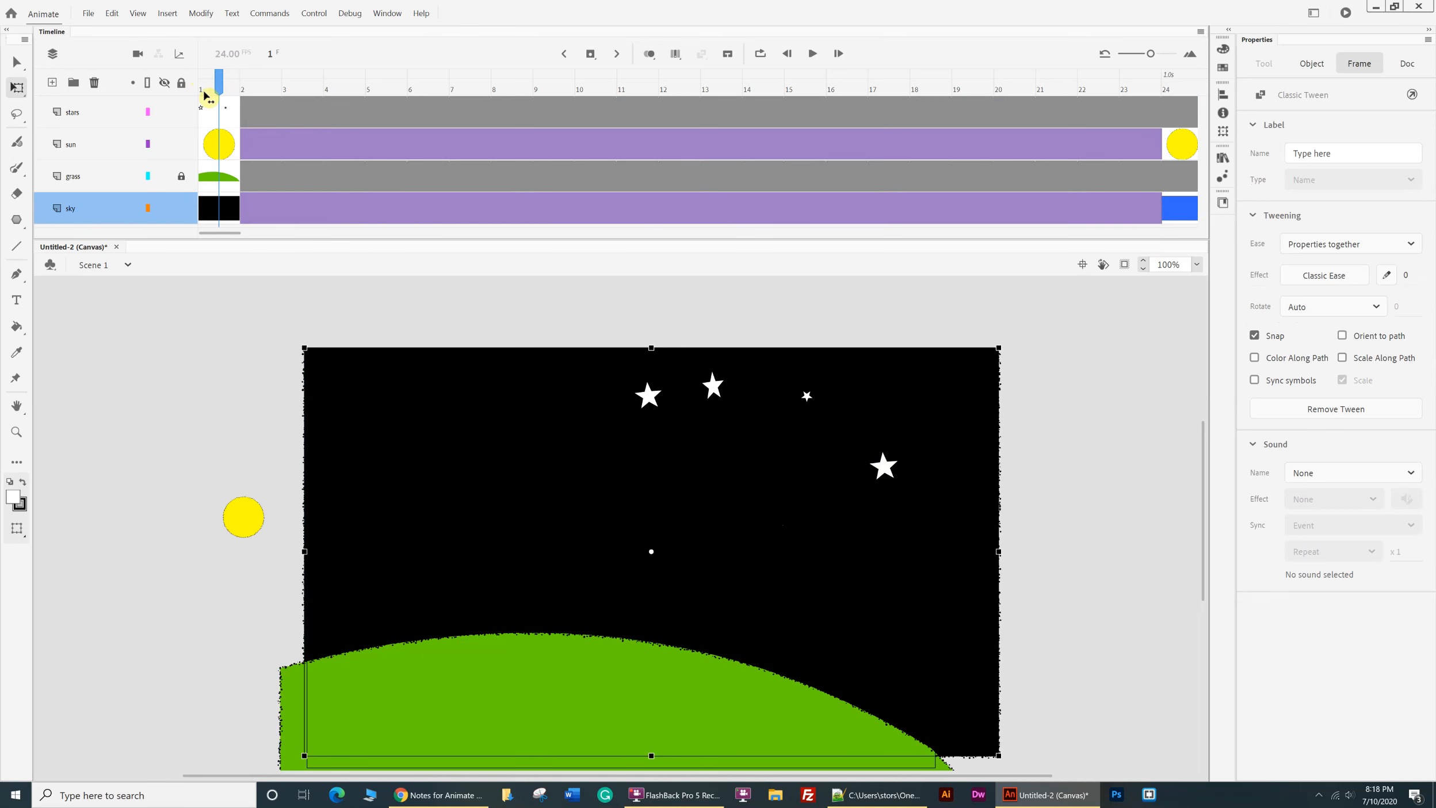
key("Escape")
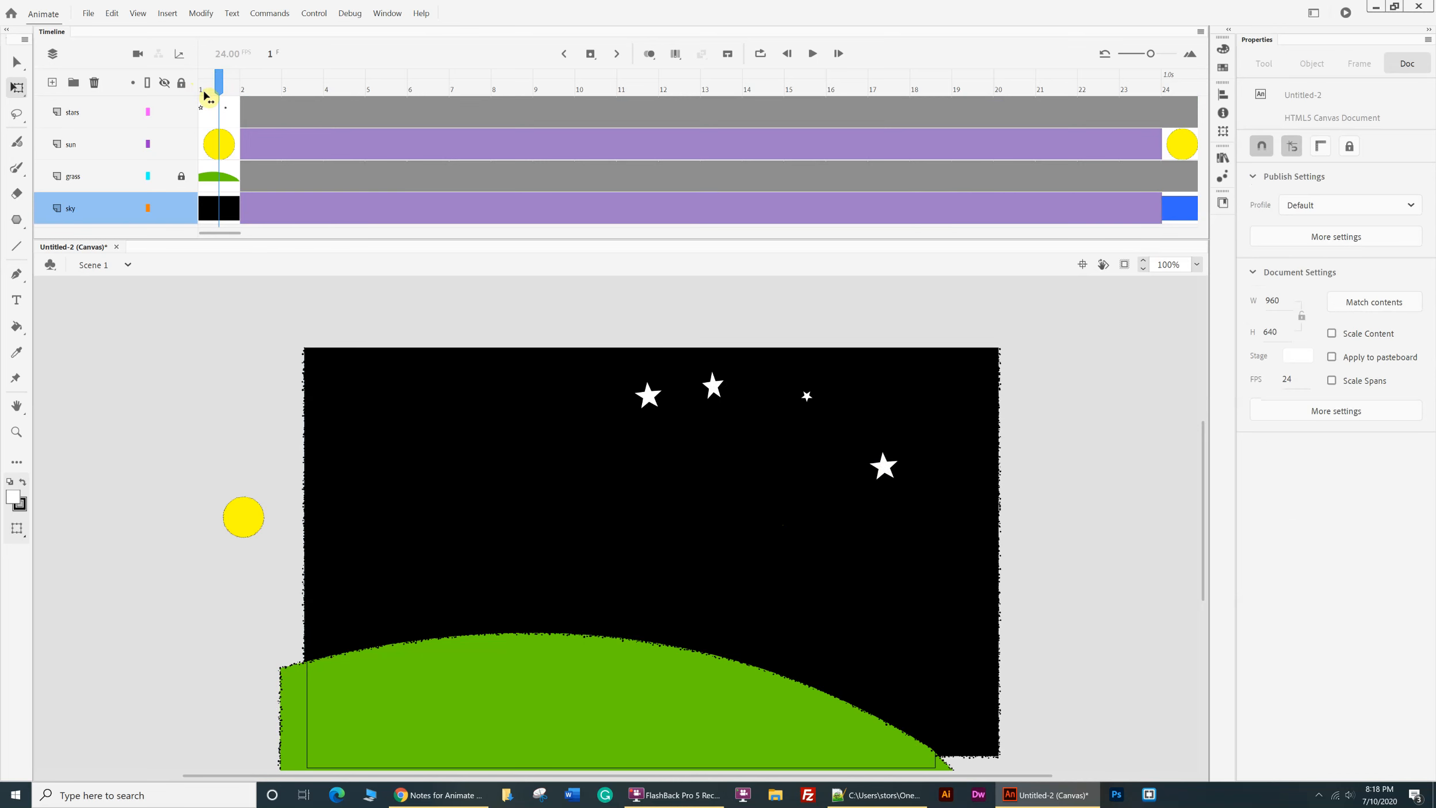
key("Return")
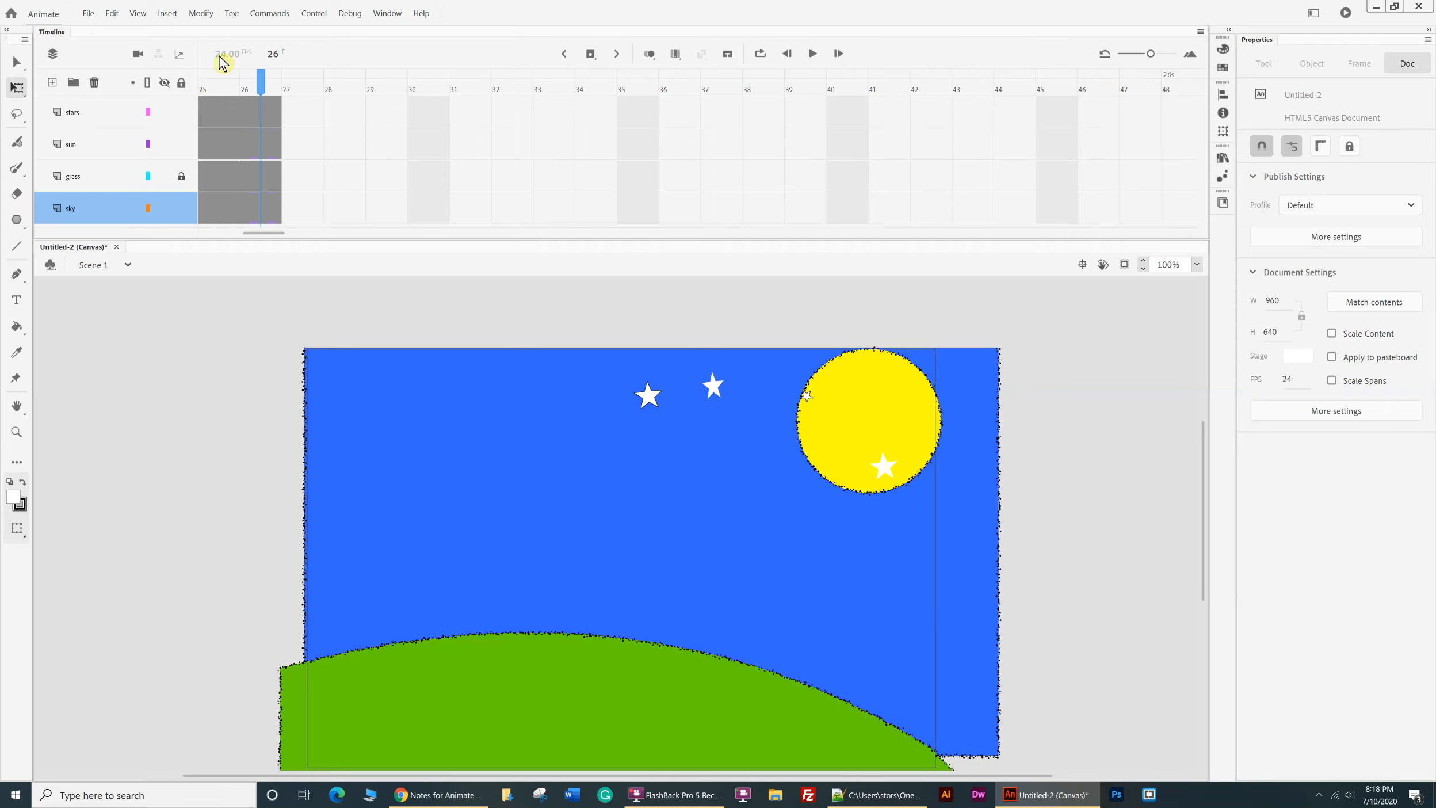
- Insert a keyframe at frame 8 of the stars layer and delete the stars from it, checking the neighbouring frames
left_click(564, 54)
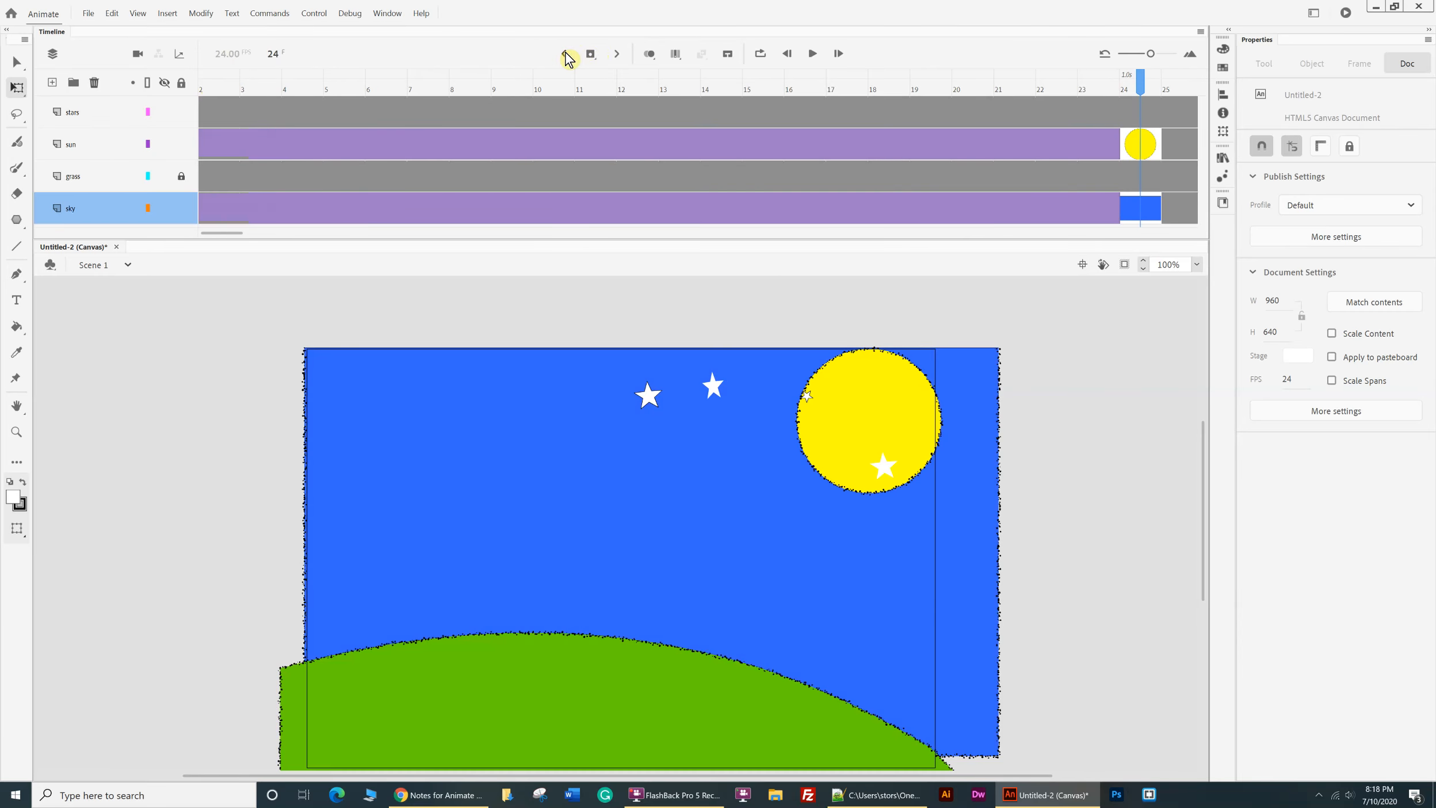
left_click(431, 115)
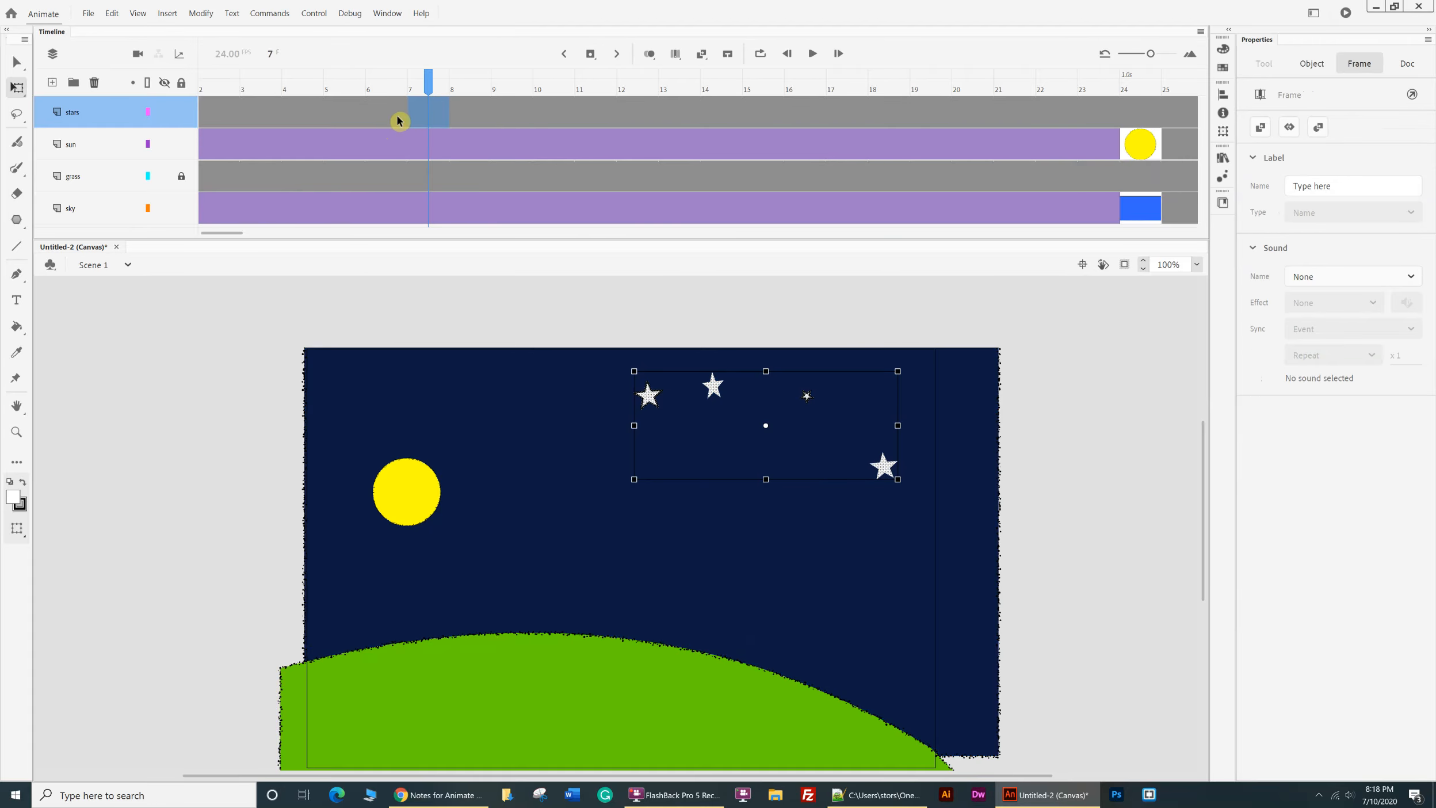
left_click(473, 116)
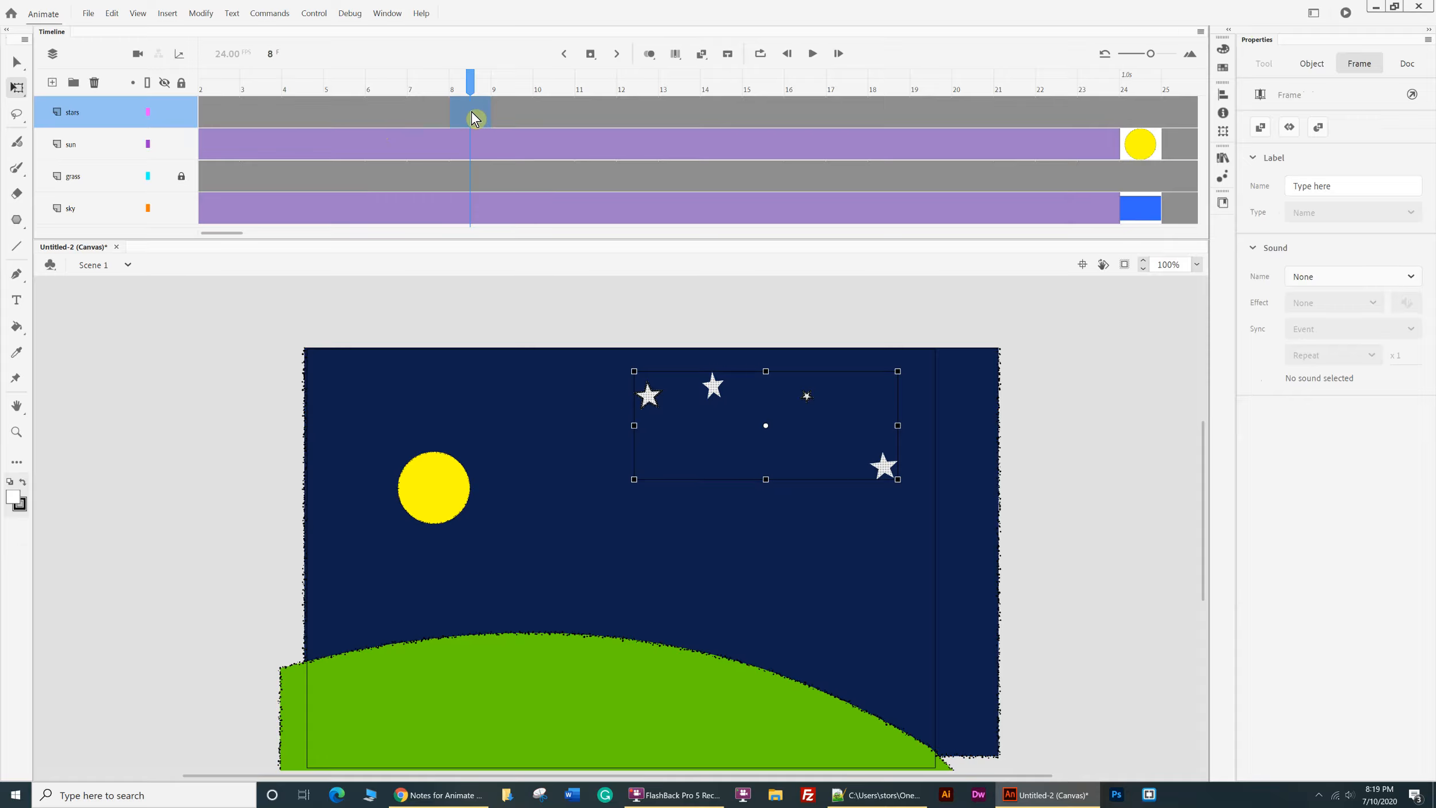
key("F6")
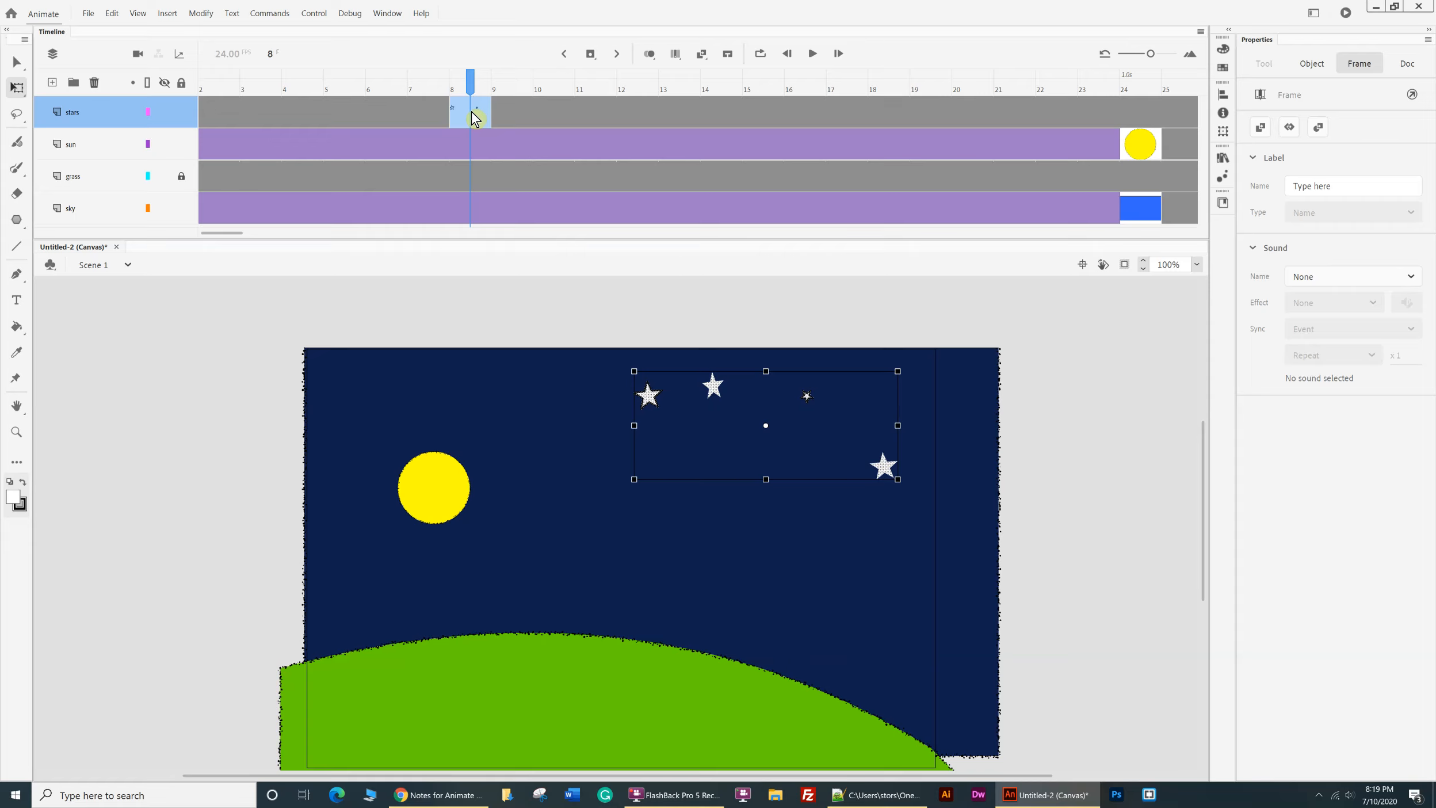
key("Delete")
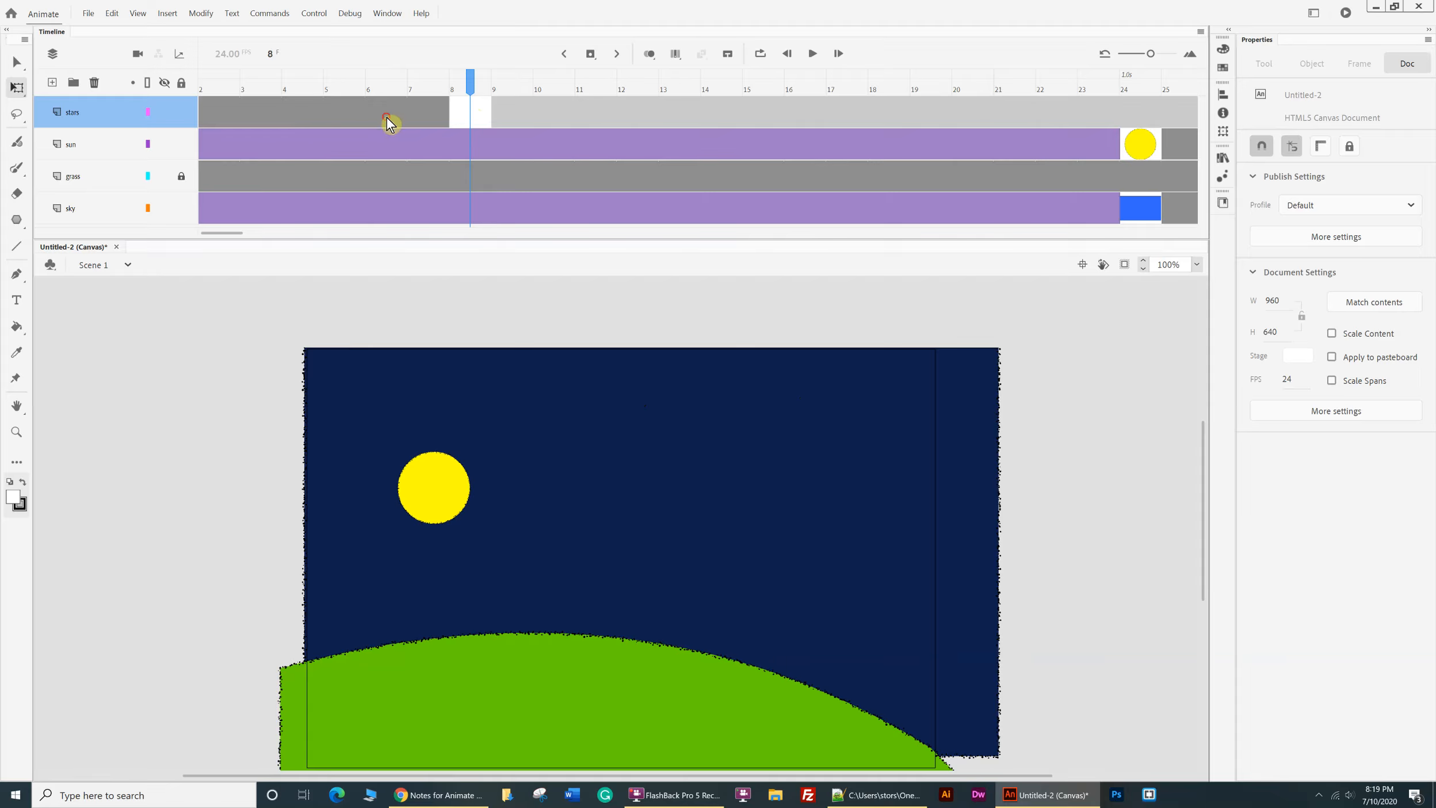
left_click(386, 116)
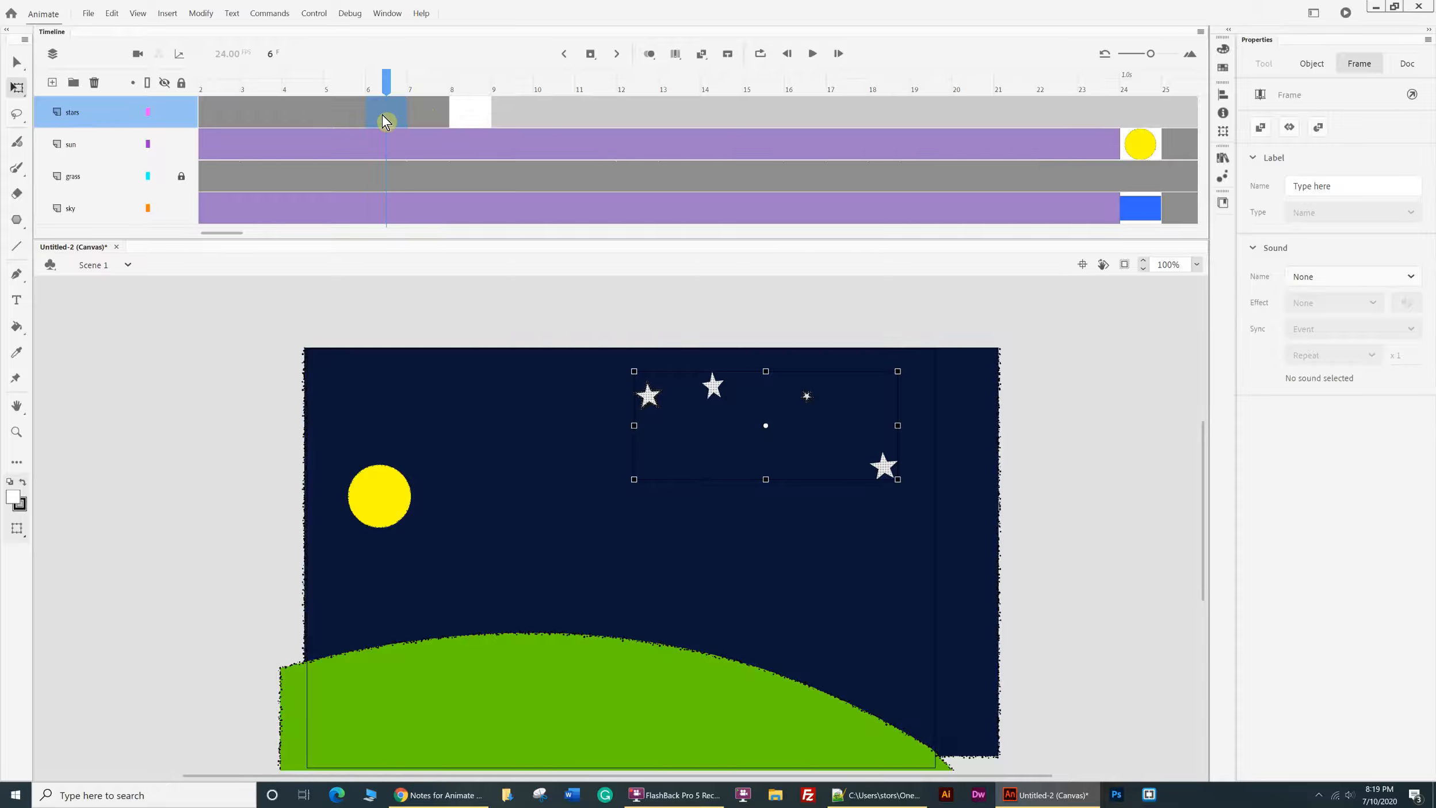
left_click(429, 116)
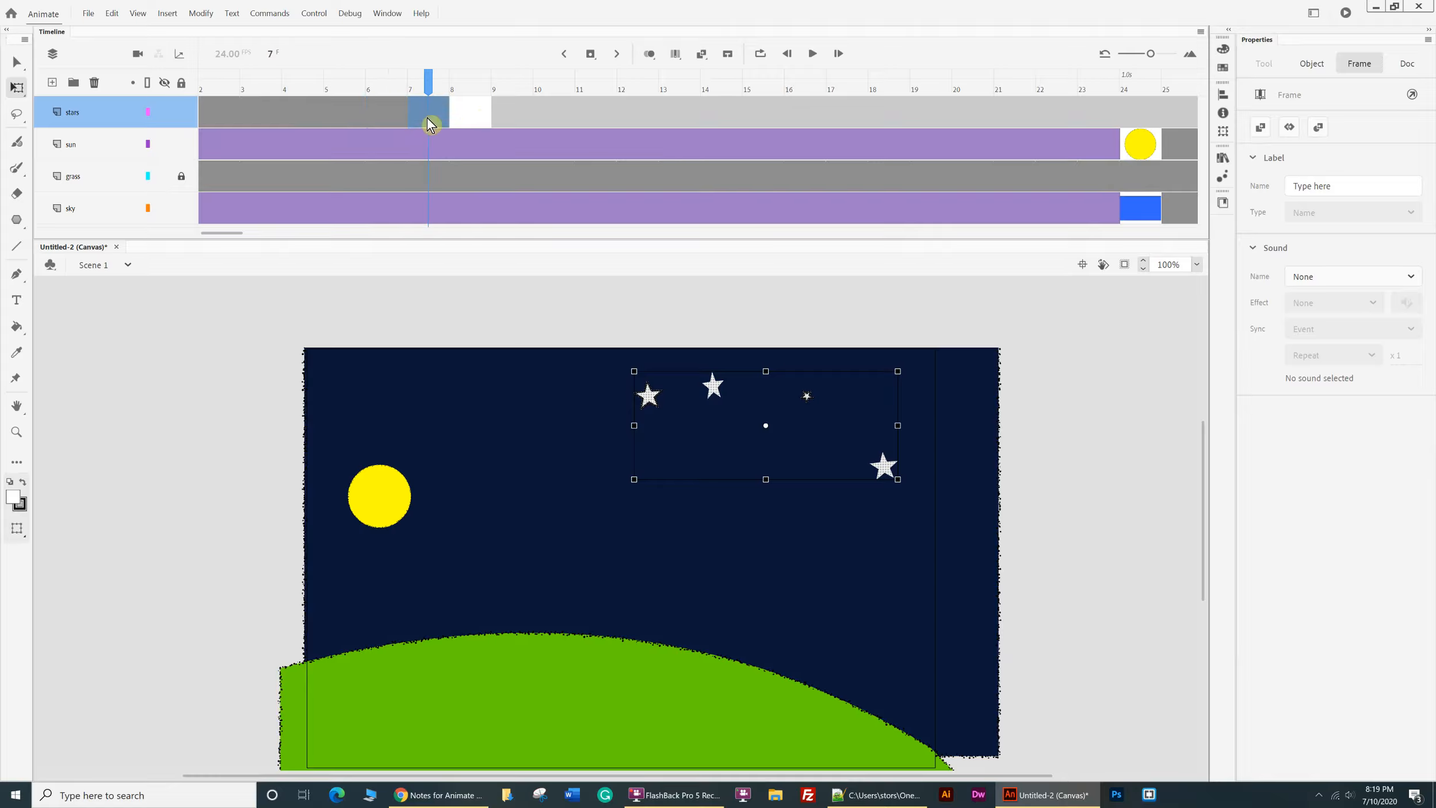
left_click(467, 121)
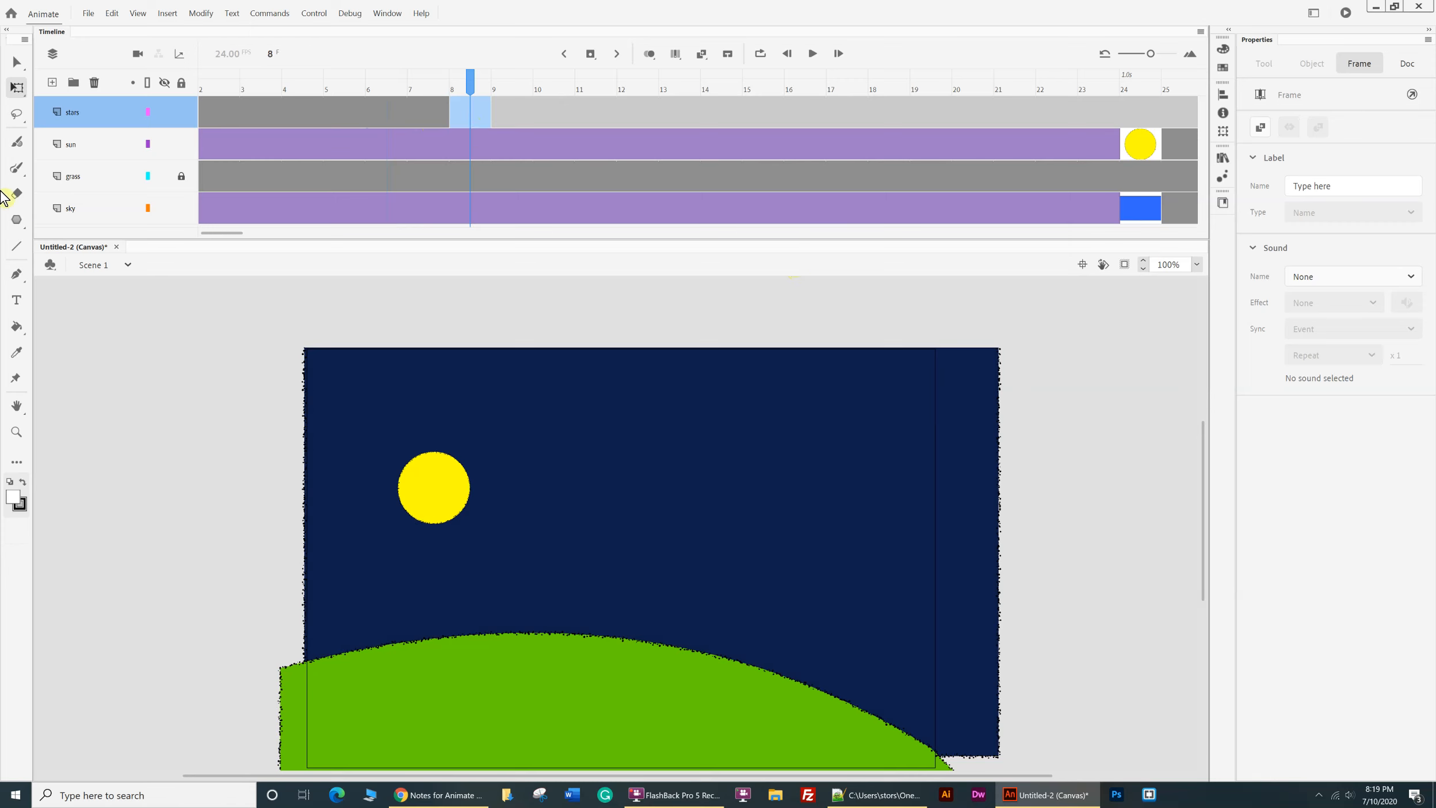
left_click(649, 428)
- Save the animation as an Animate document named sky in the animate-files folder on the Desktop
left_click(88, 14)
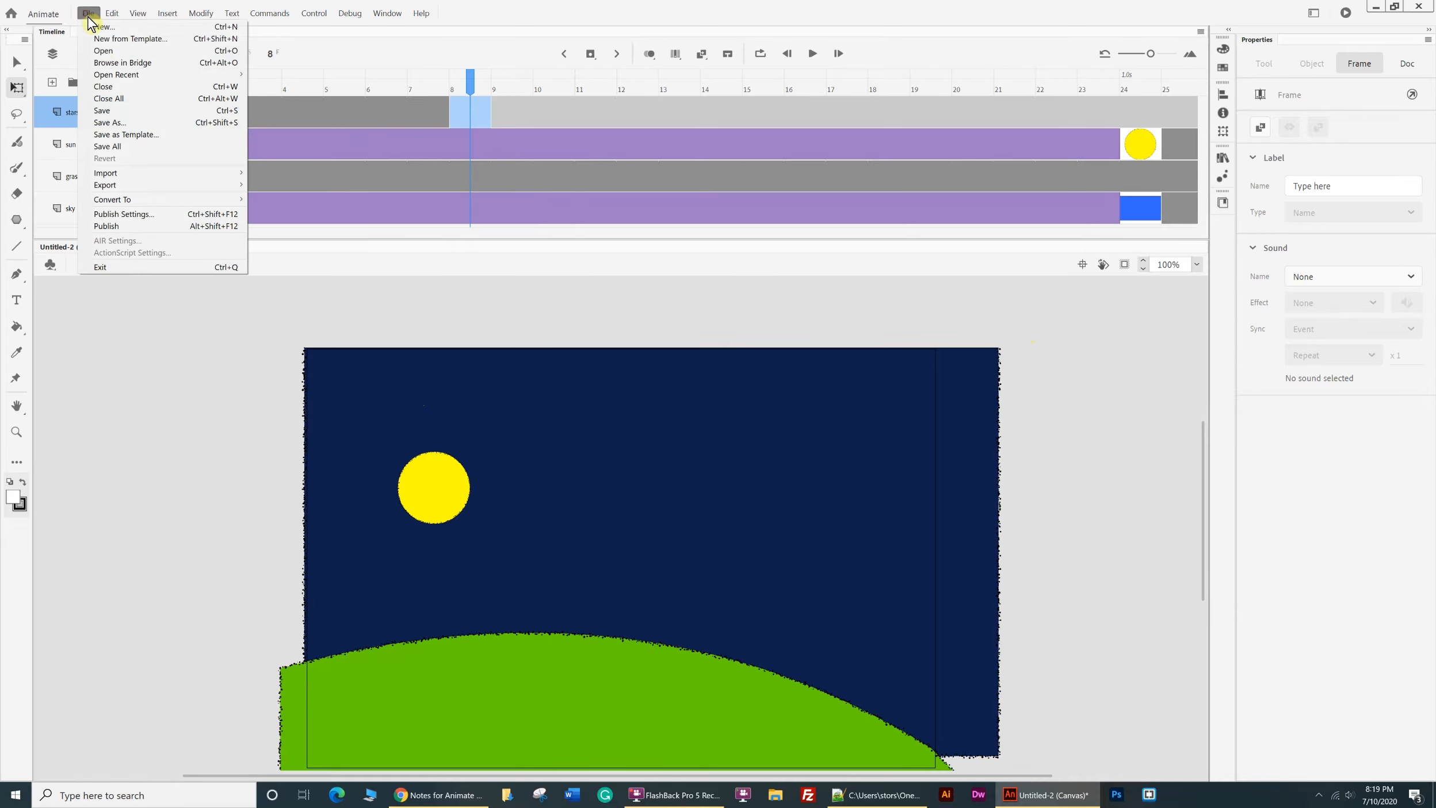
left_click(112, 122)
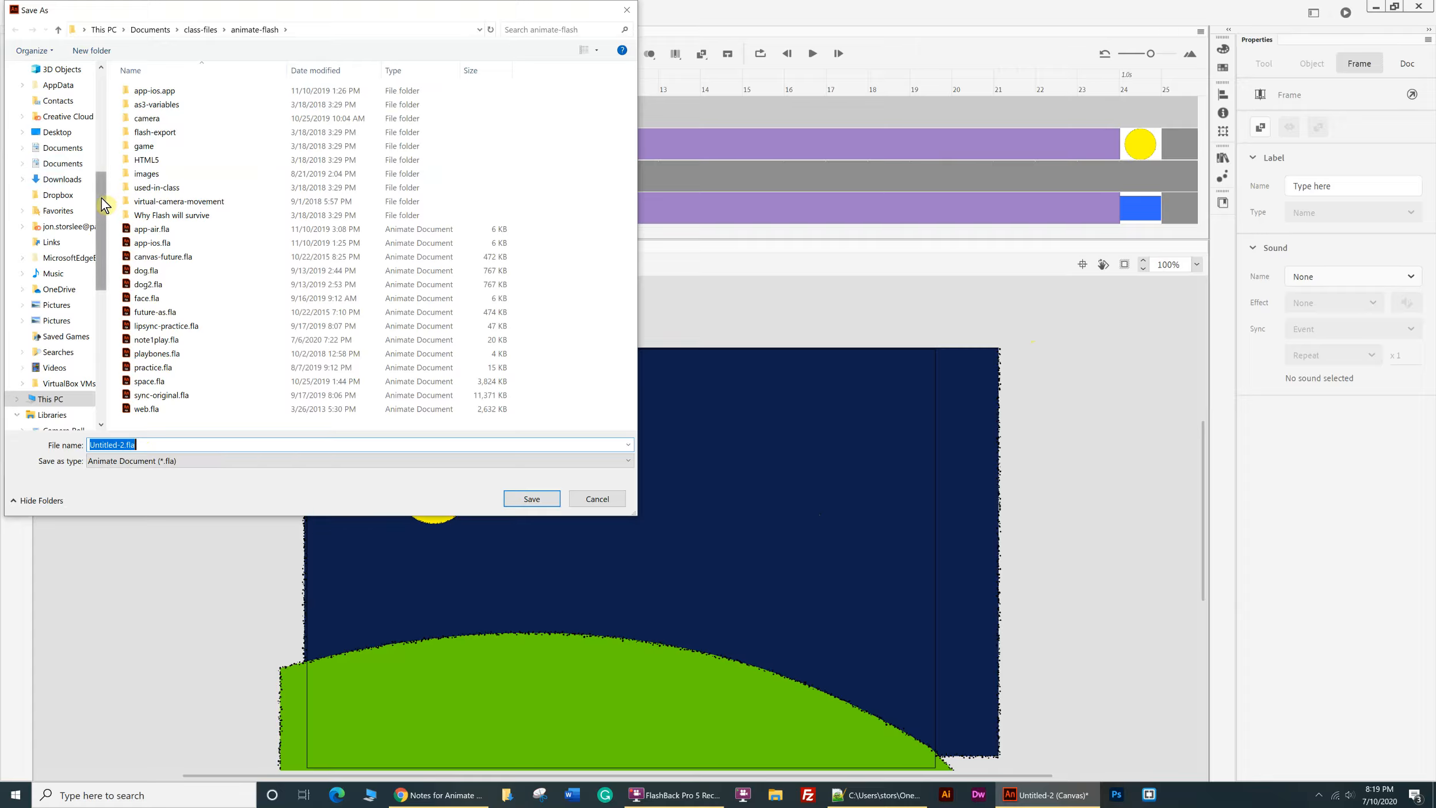
scroll(98, 138, "up", 4)
left_click_drag(96, 136, 102, 100)
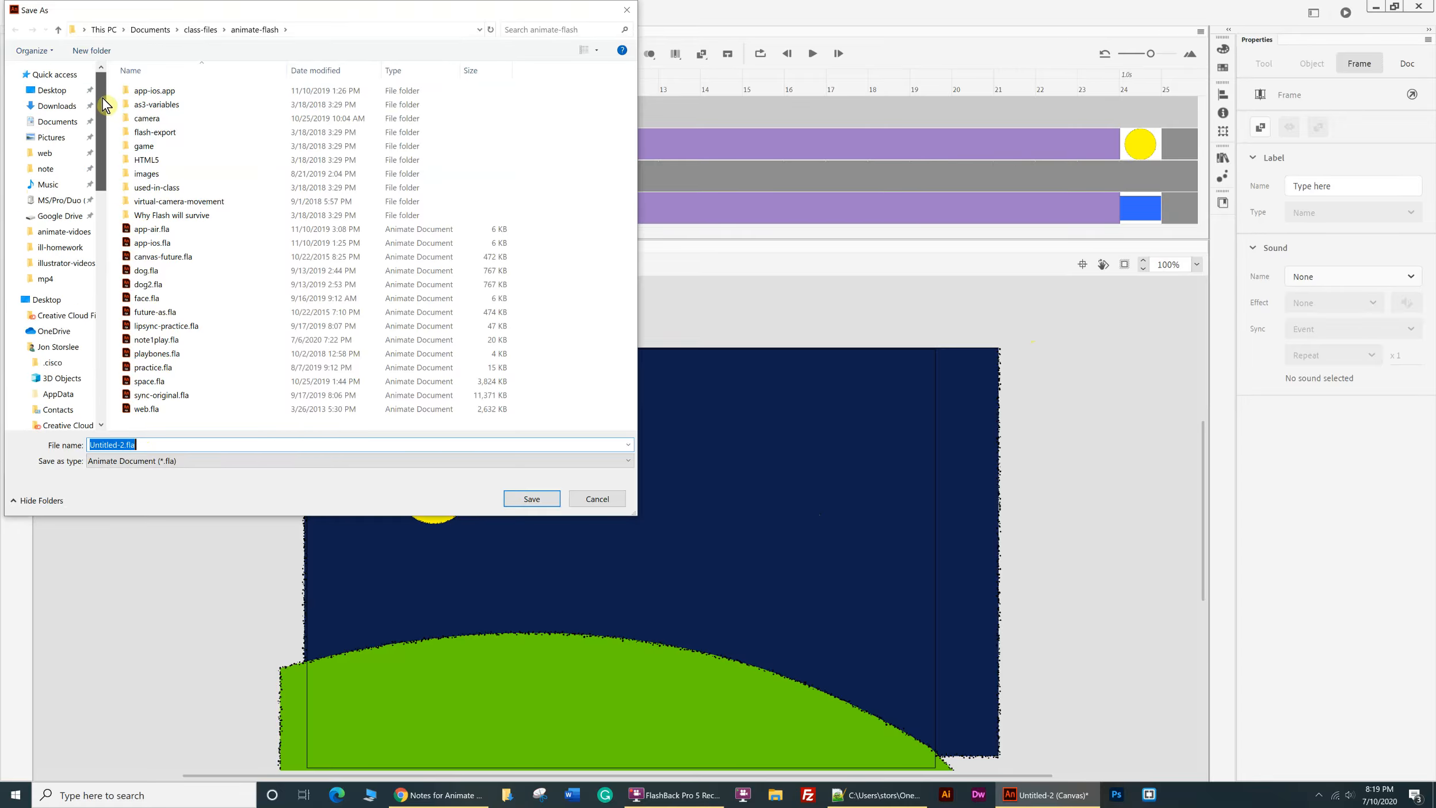
left_click(47, 92)
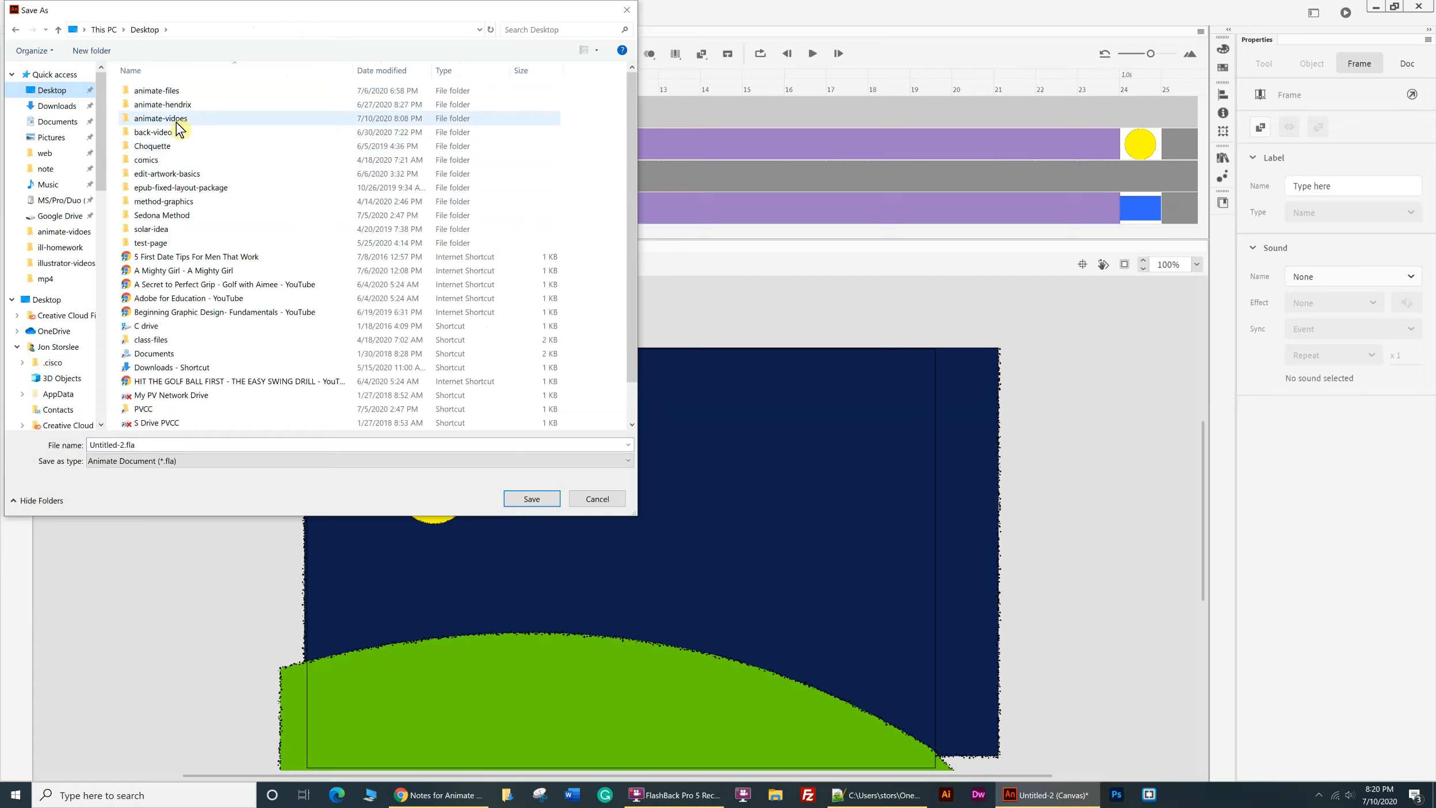
double_click(177, 93)
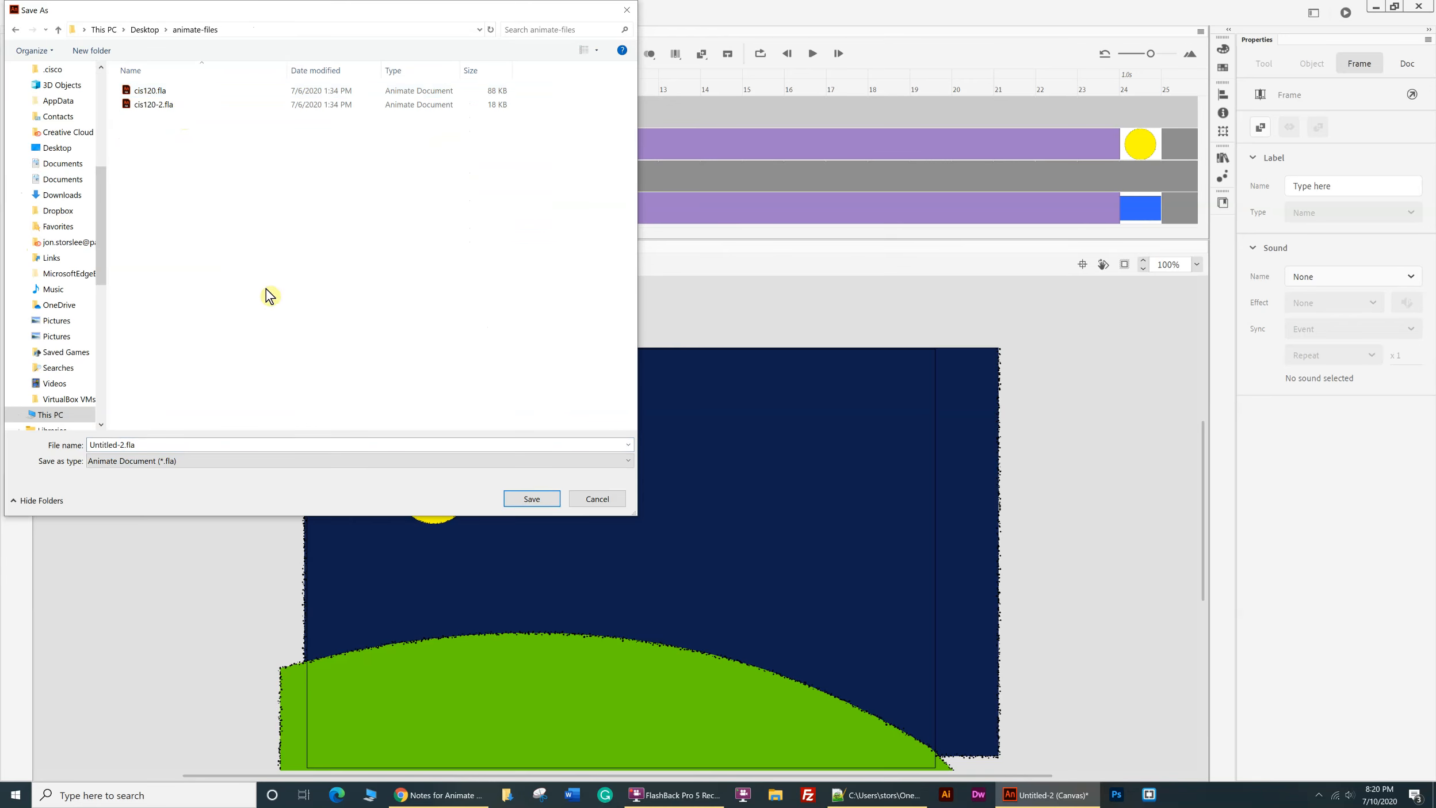
left_click(318, 444)
key("ctrl+a")
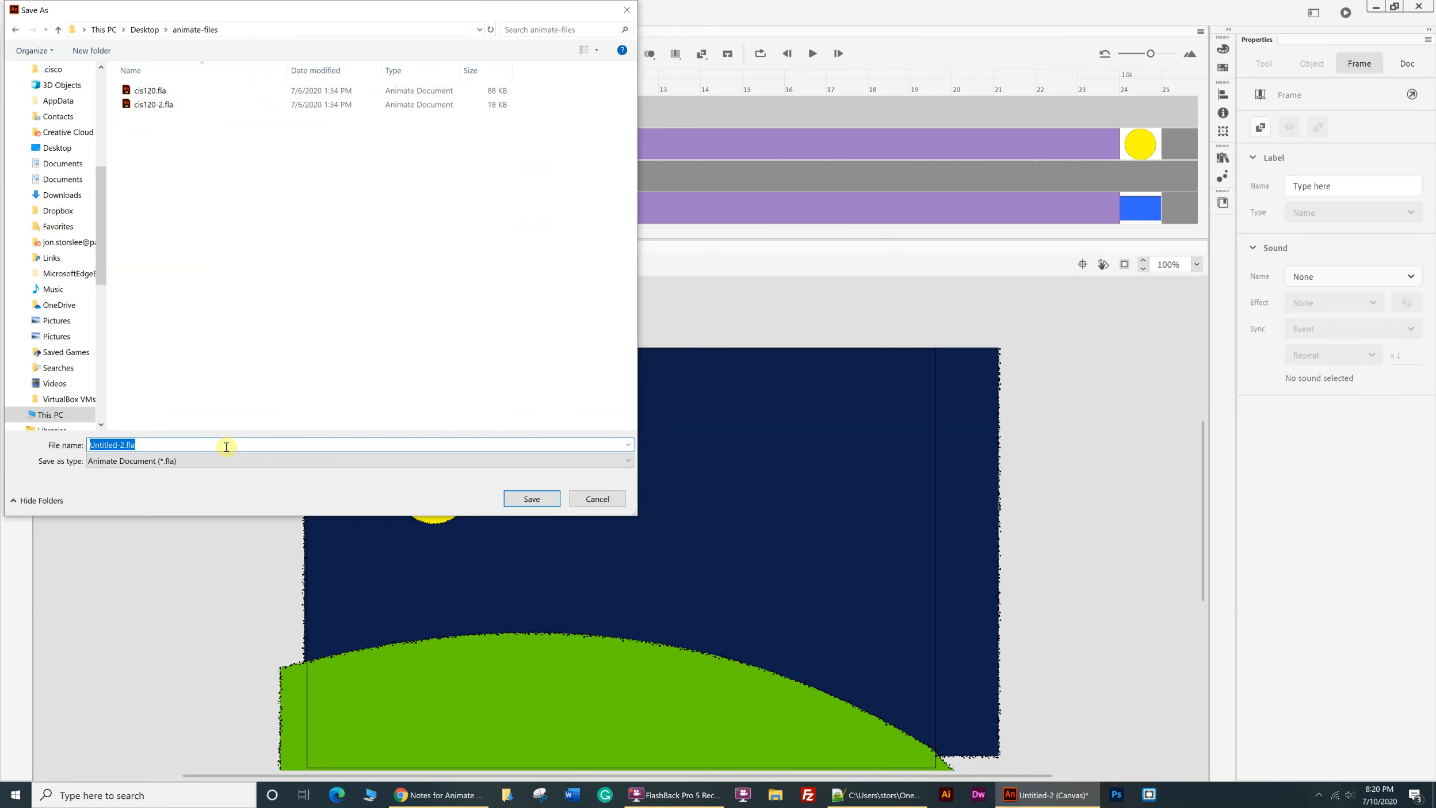
type("sky")
left_click(528, 500)
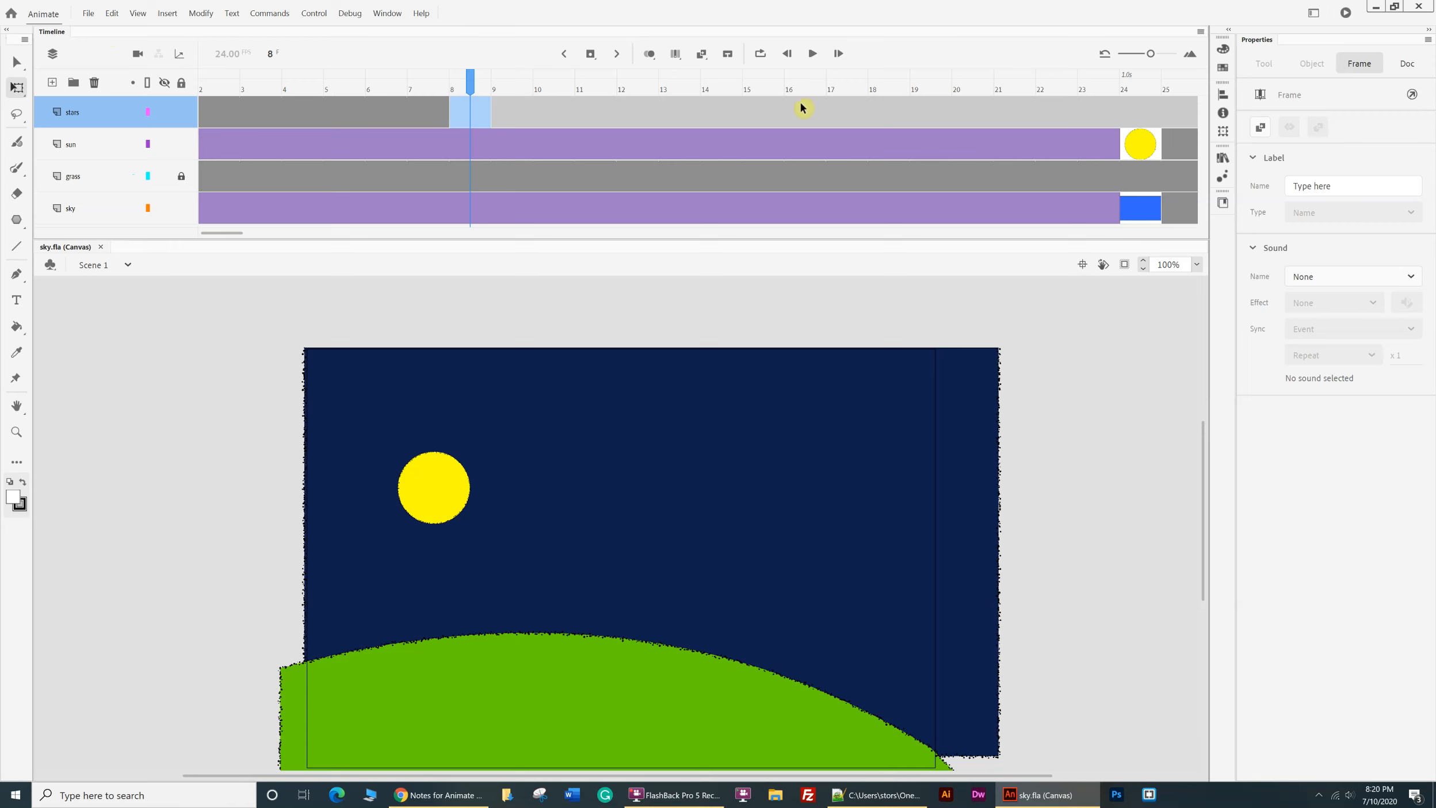
- Close the document and create a new HTML5 Canvas document from the Medium web preset, 800 x 600 at 24 fps
left_click(89, 13)
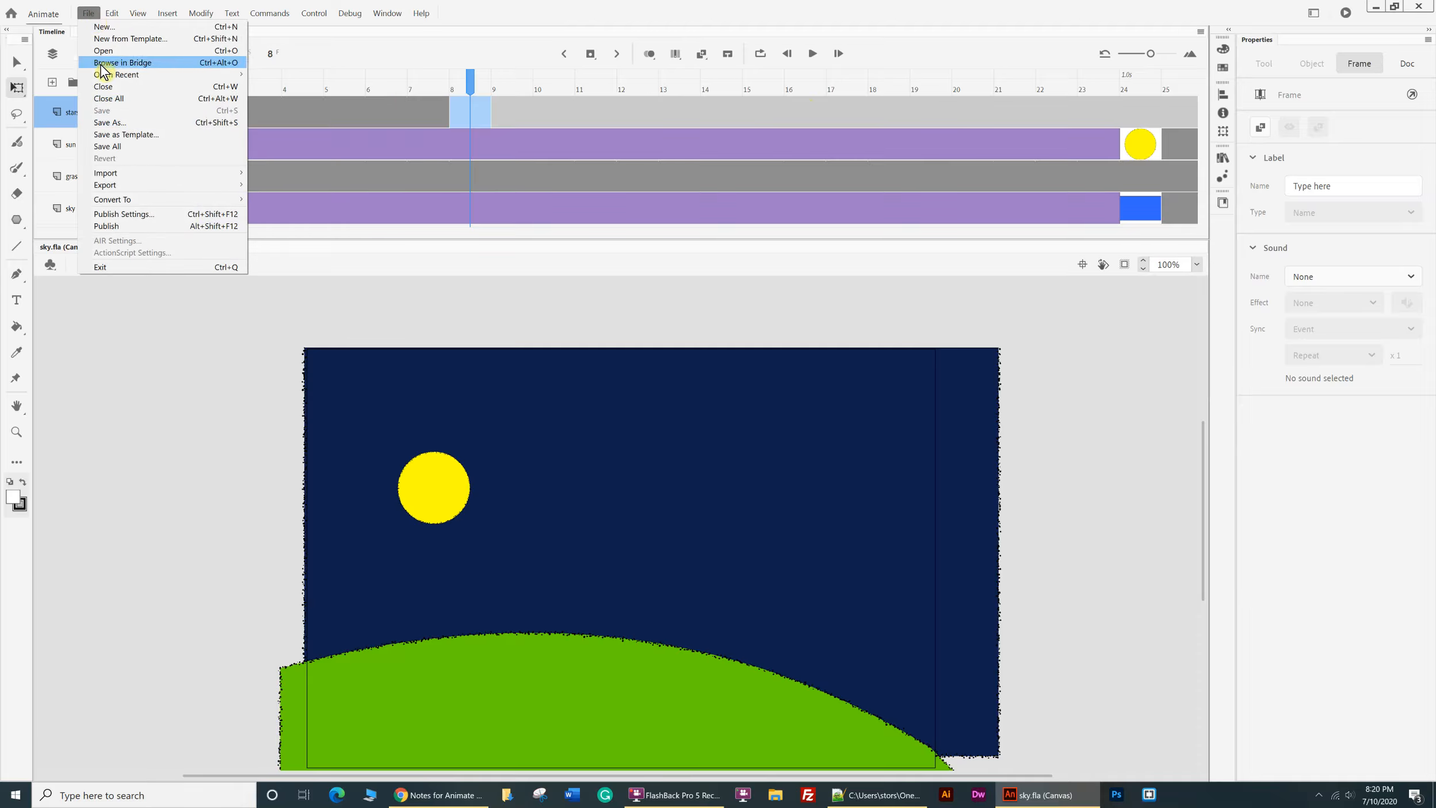
left_click(111, 88)
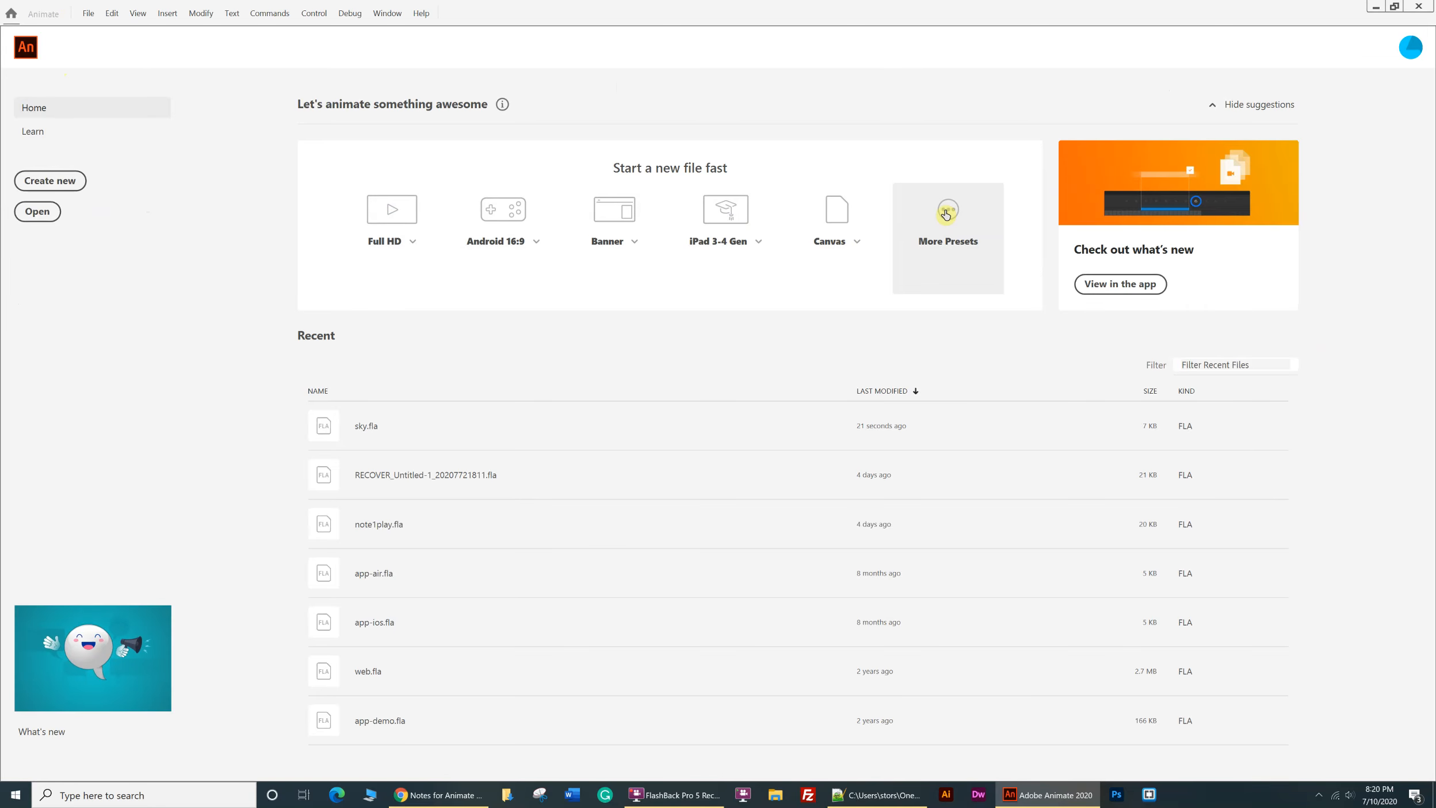
left_click(943, 225)
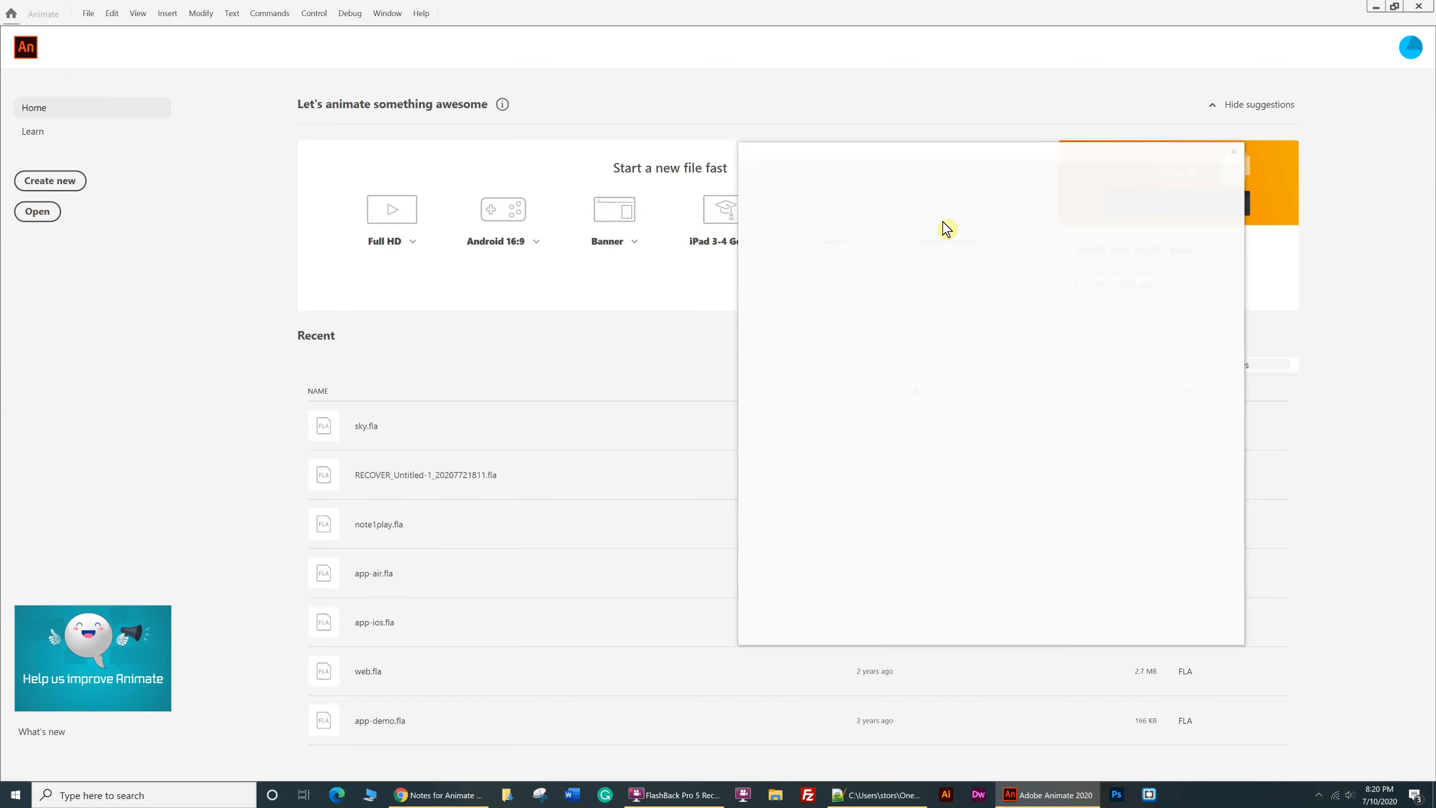
left_click_drag(955, 151, 636, 306)
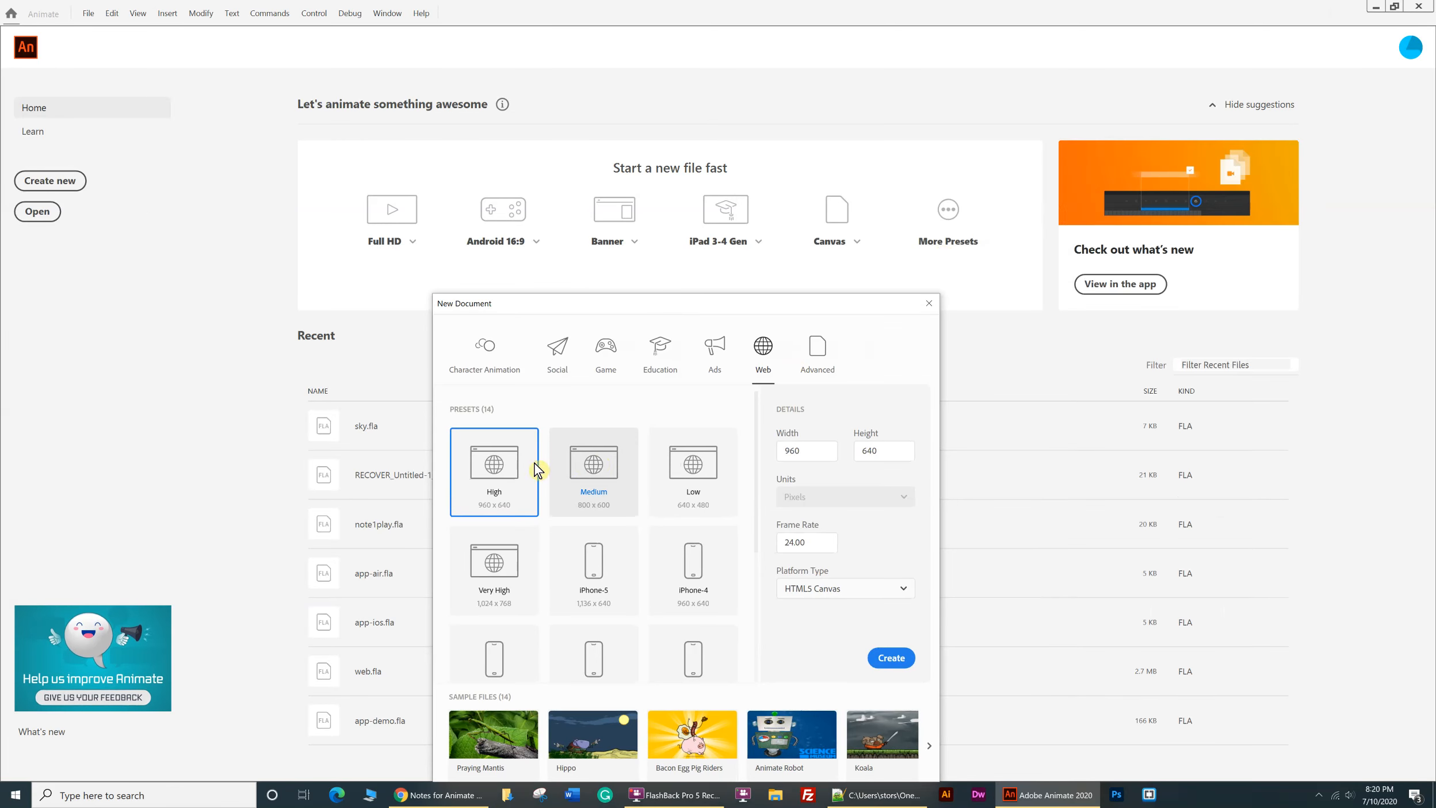
left_click(595, 469)
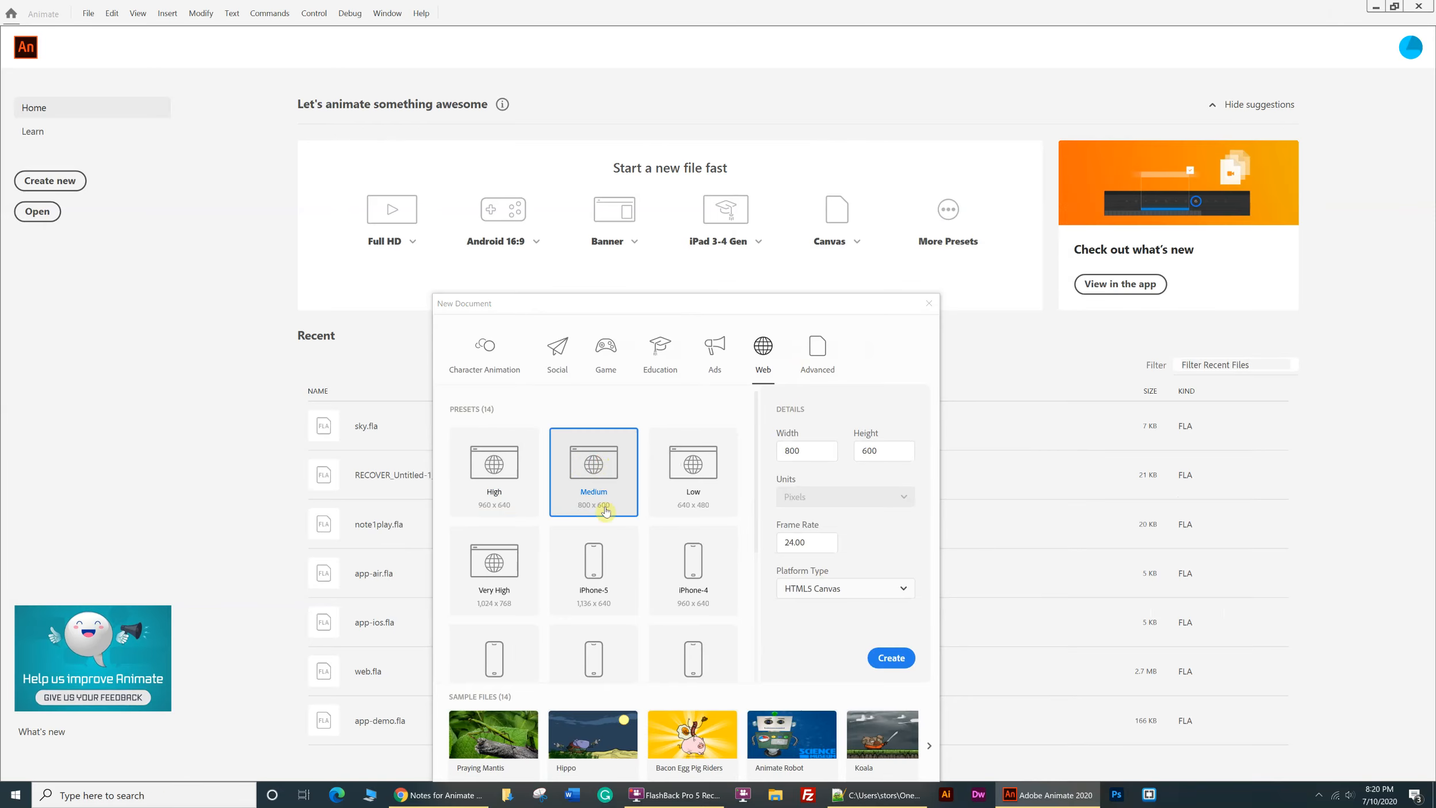
left_click(891, 657)
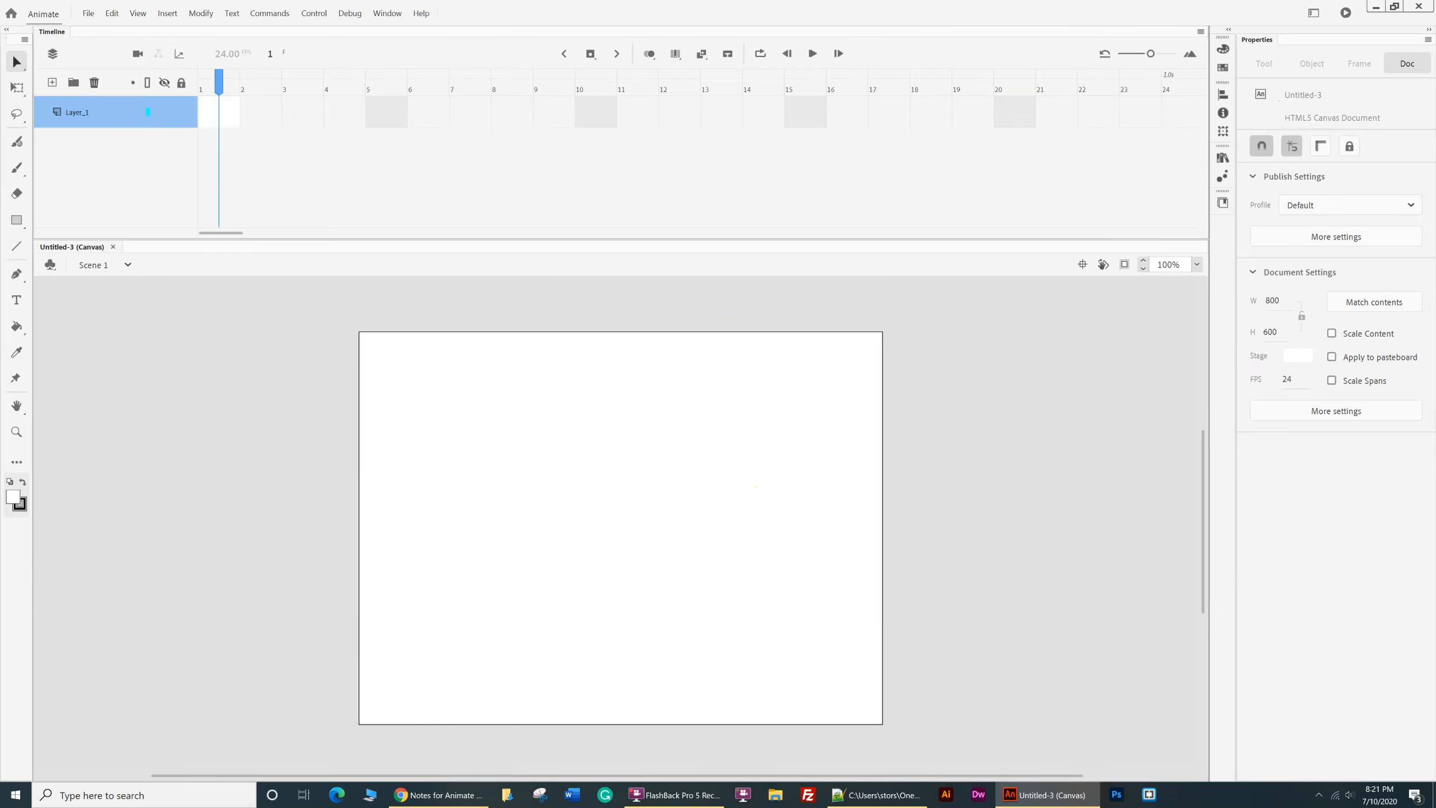
- Draw a rectangle primitive about 225 wide and 172 high at about X 112, Y 165 on the stage
left_click(16, 222)
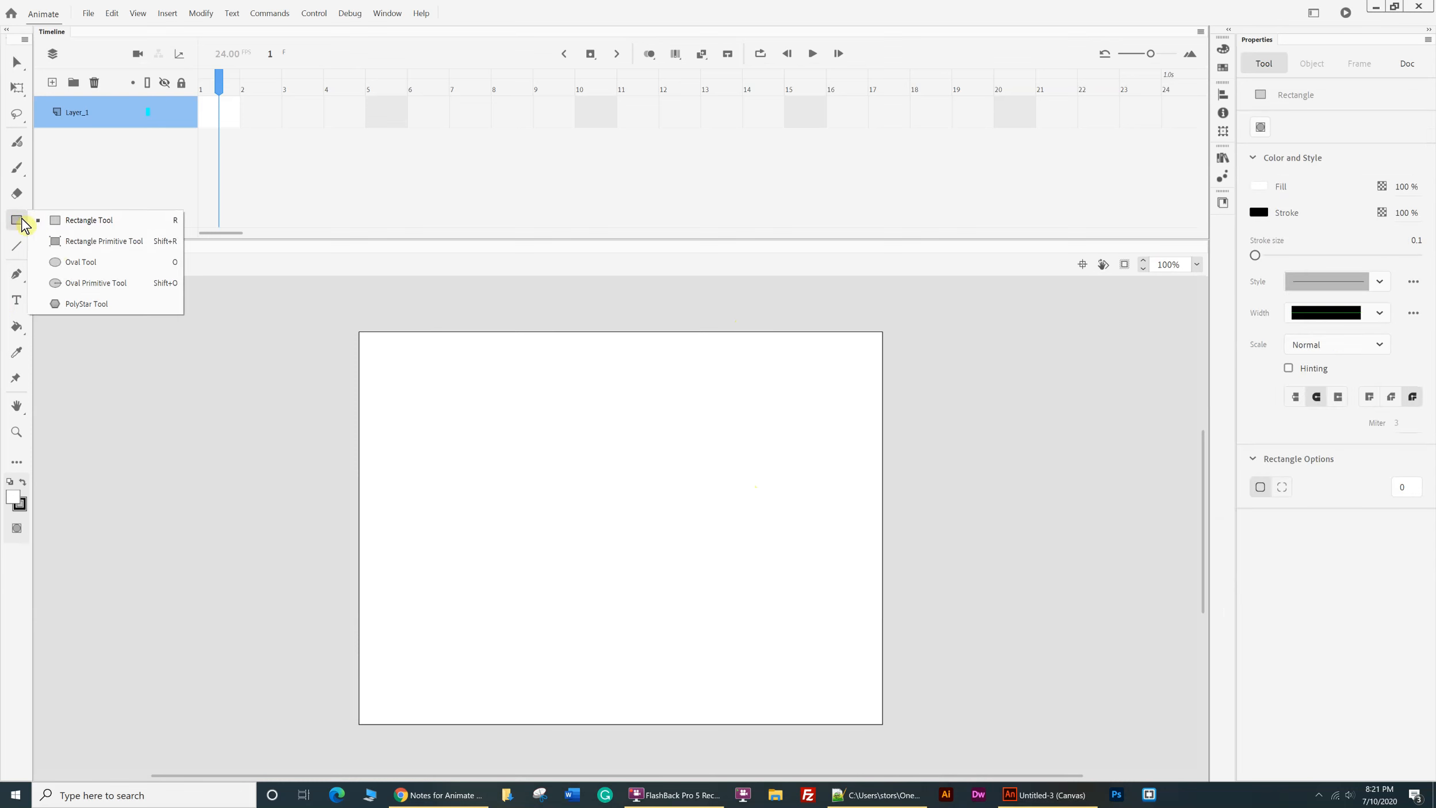
left_click(58, 241)
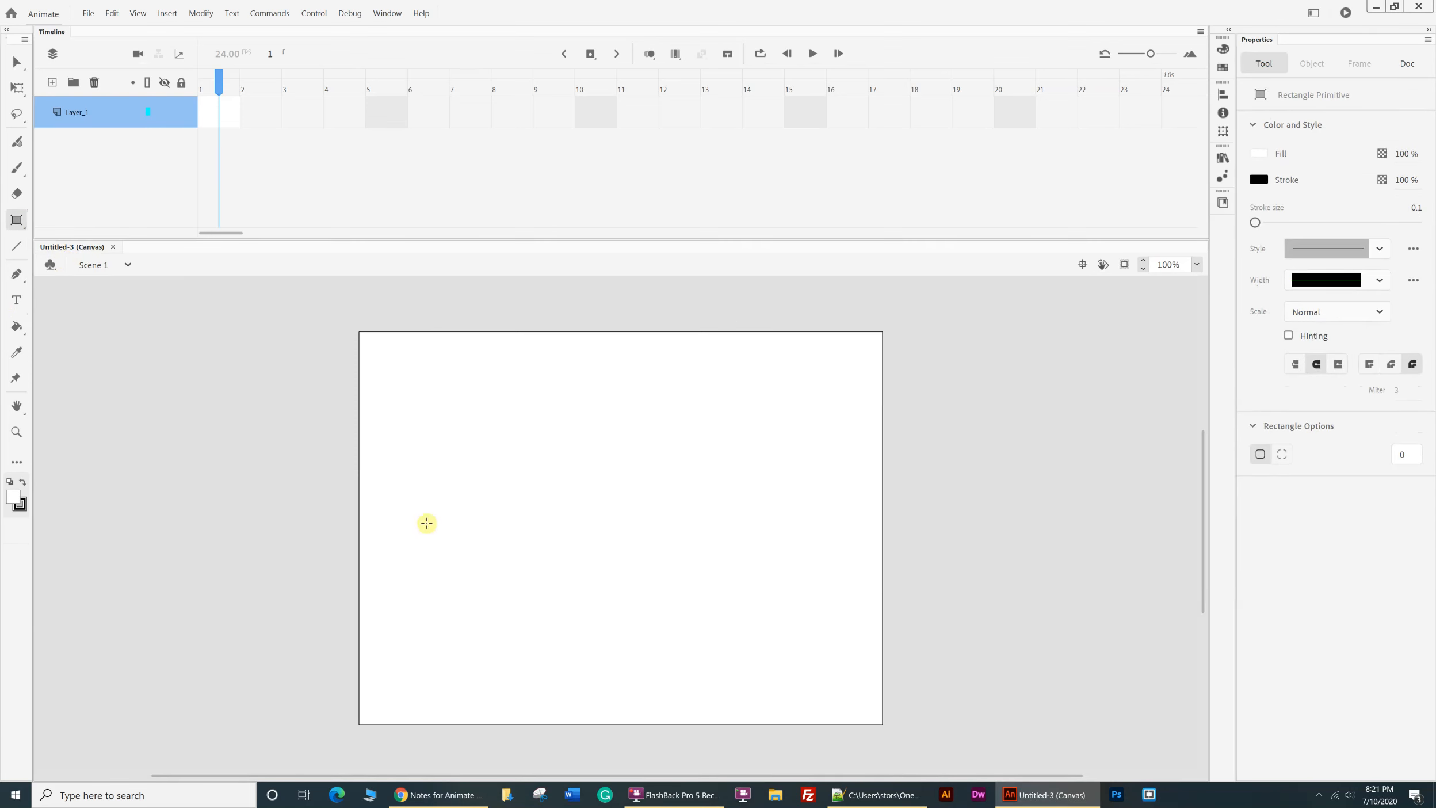
left_click_drag(432, 439, 580, 553)
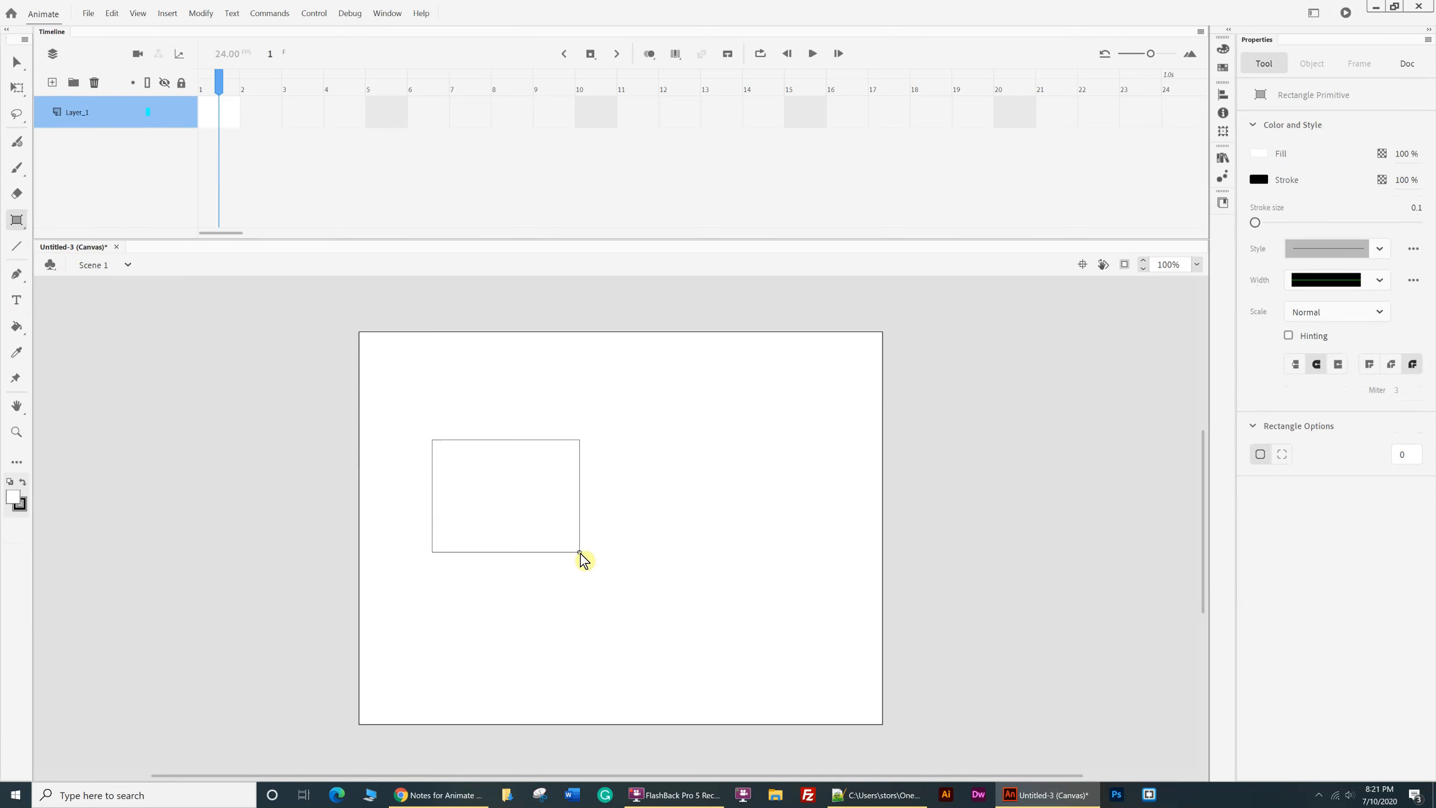
left_click(580, 554)
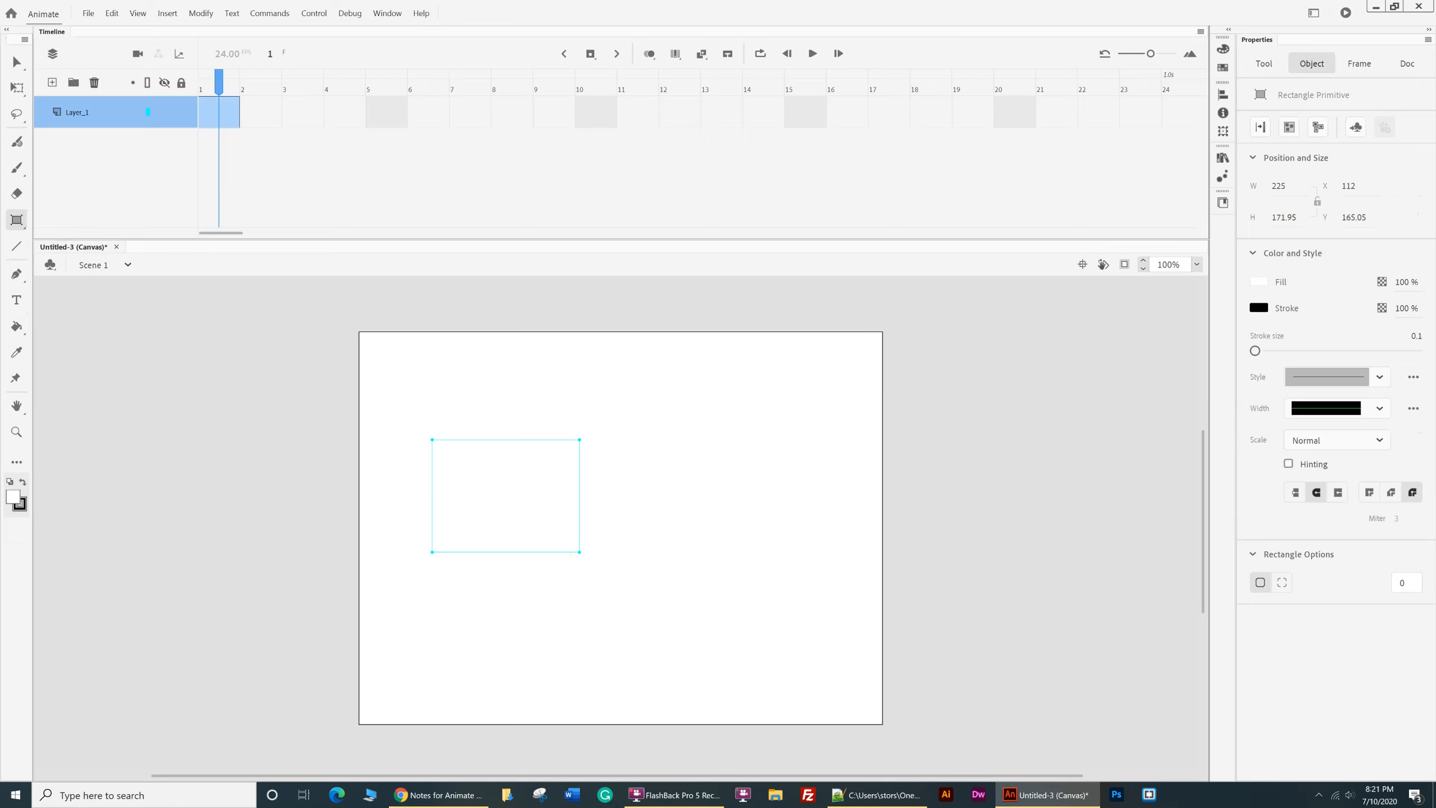
- Select the rectangle primitive and set its fill color to light gray
left_click(17, 63)
left_click_drag(407, 397, 698, 624)
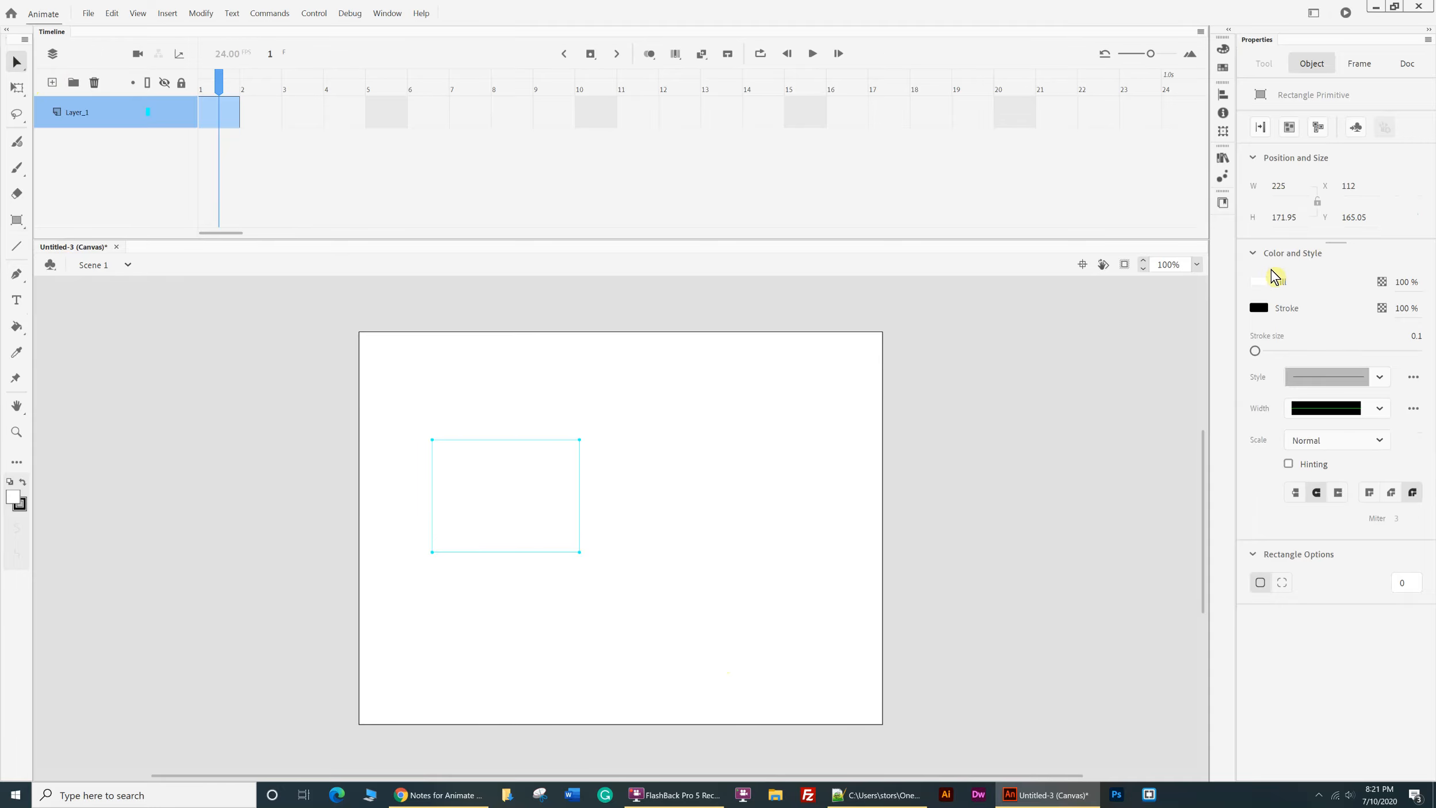
left_click(1264, 281)
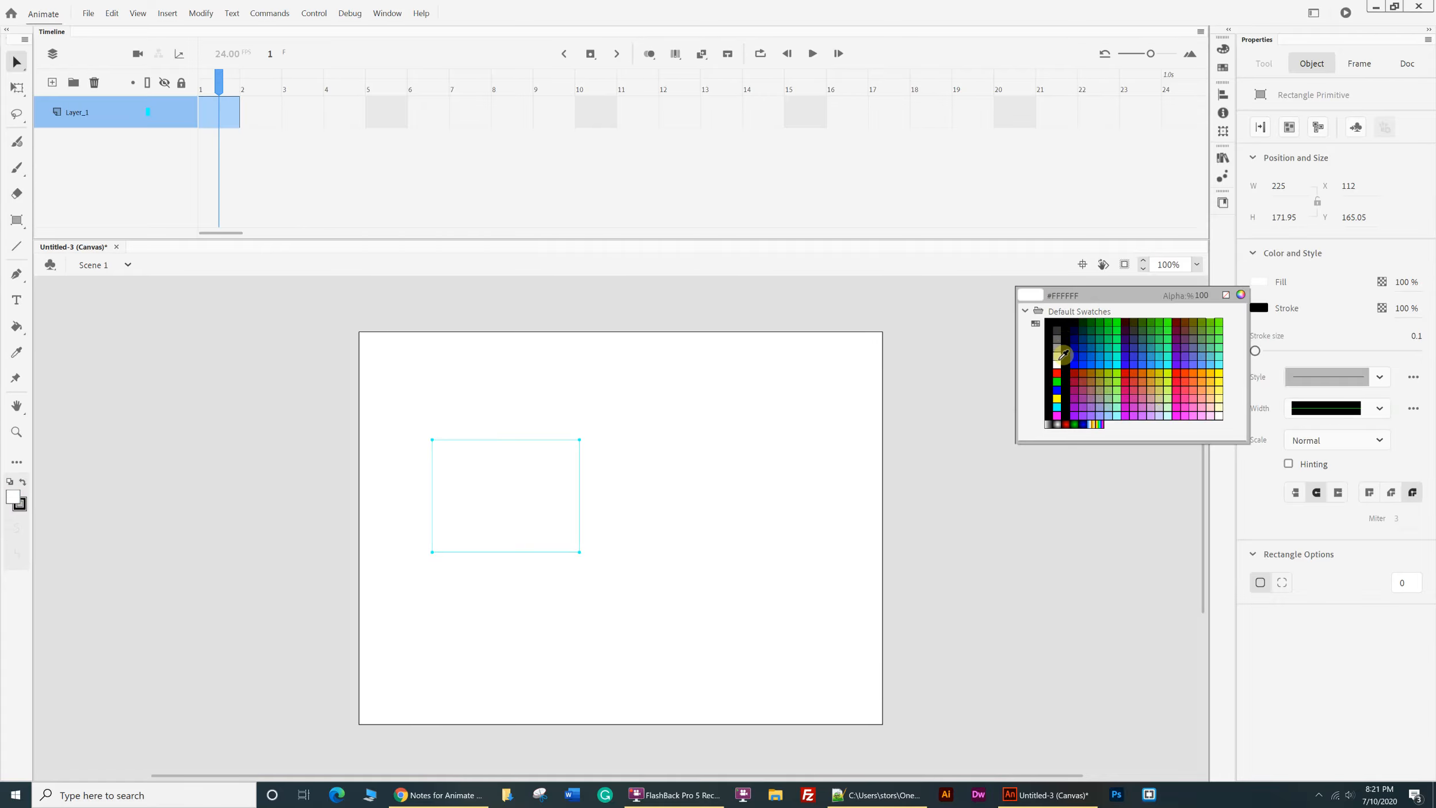
left_click(1059, 352)
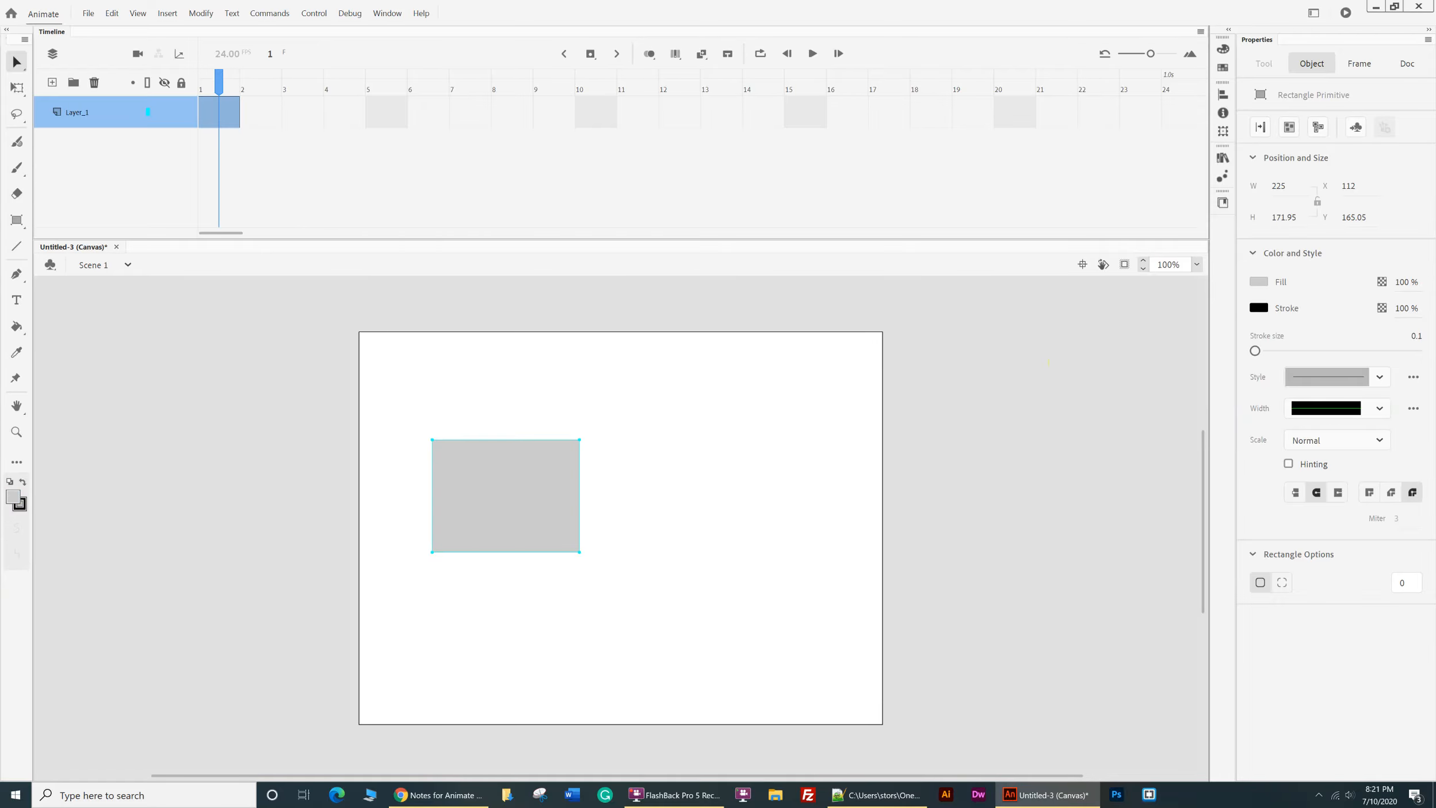
- Move the gray rectangle primitive across the stage to about X 453, Y 165, and back to about X 189, Y 126
left_click(14, 65)
left_click(690, 429)
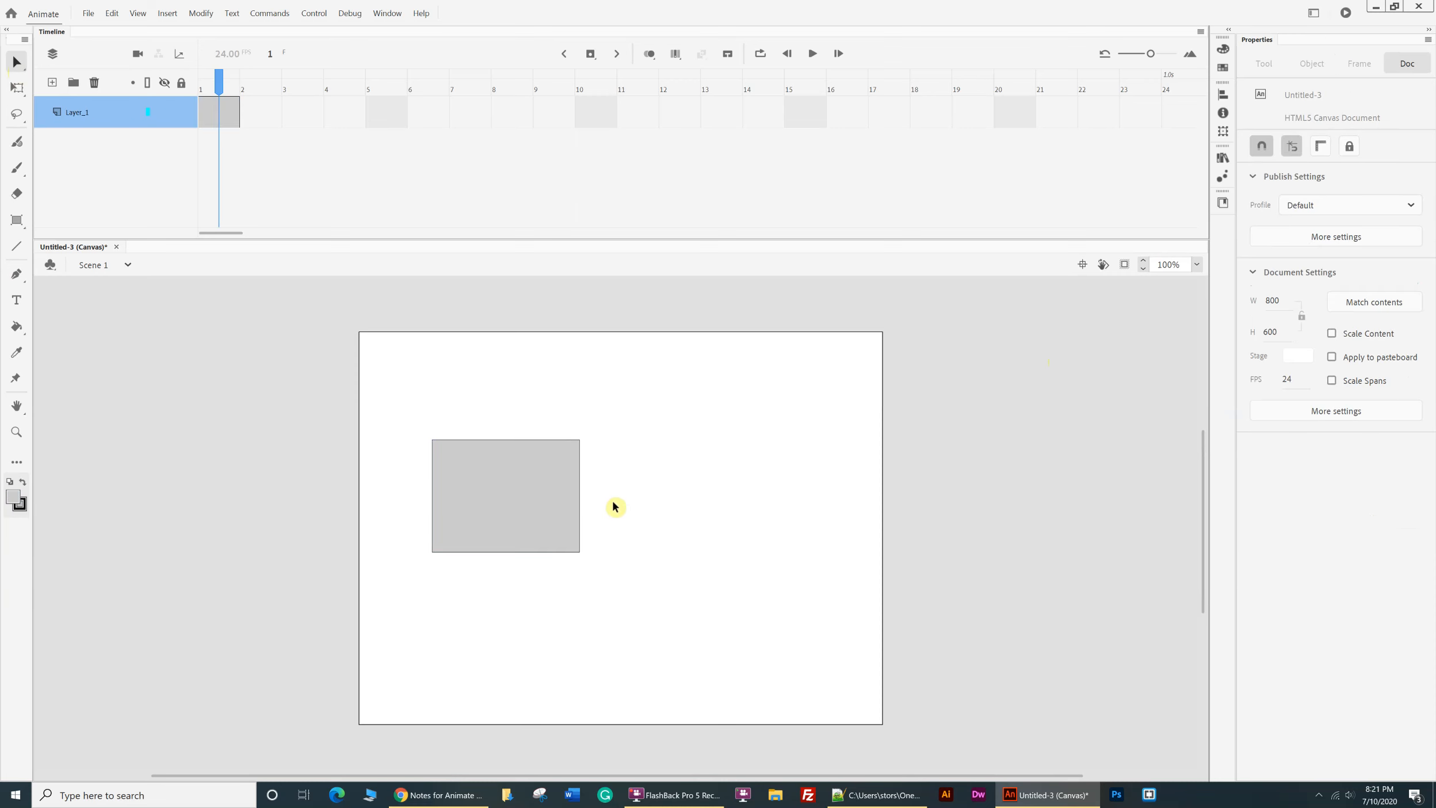
left_click_drag(407, 390, 622, 586)
left_click_drag(500, 527, 723, 525)
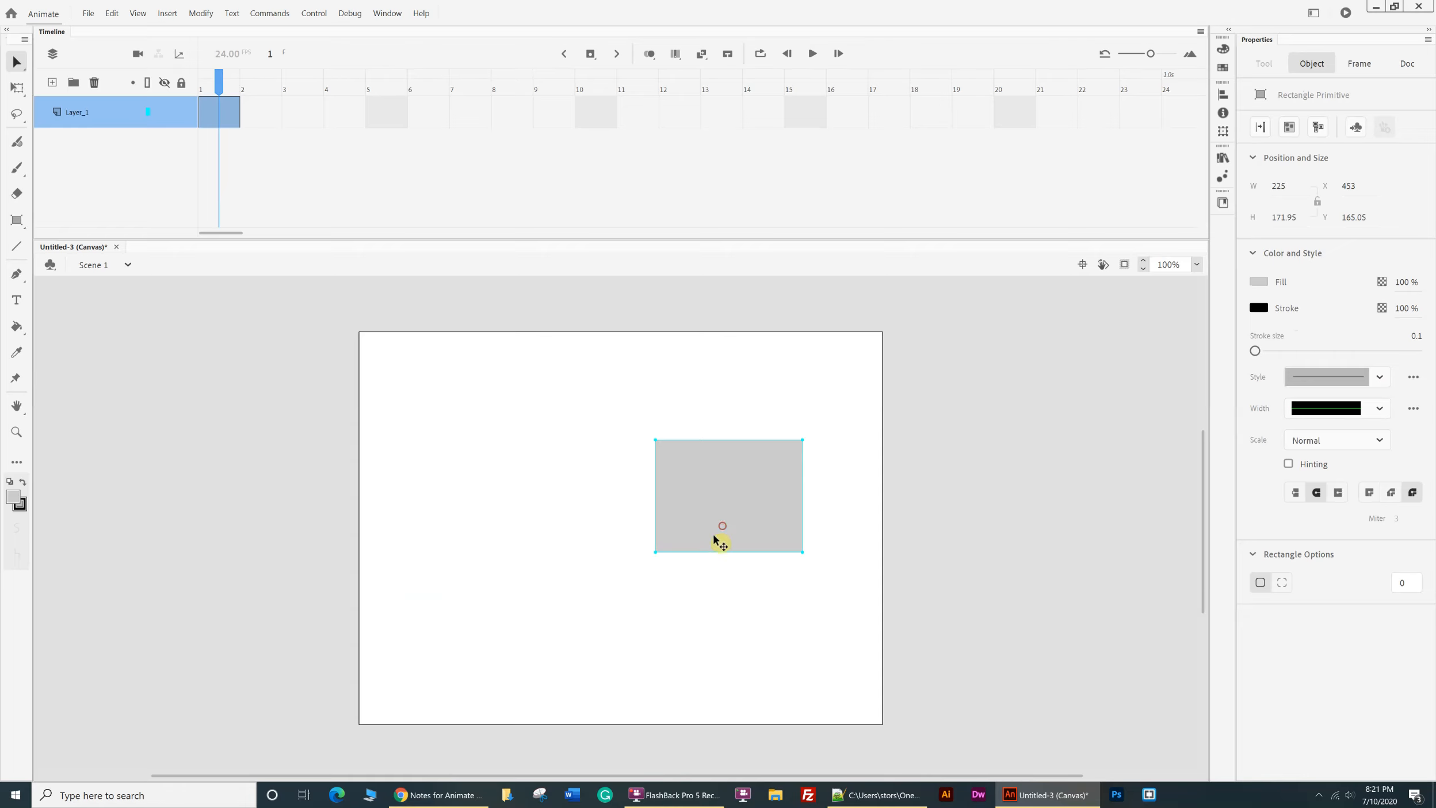
left_click(639, 630)
left_click_drag(587, 527, 571, 465)
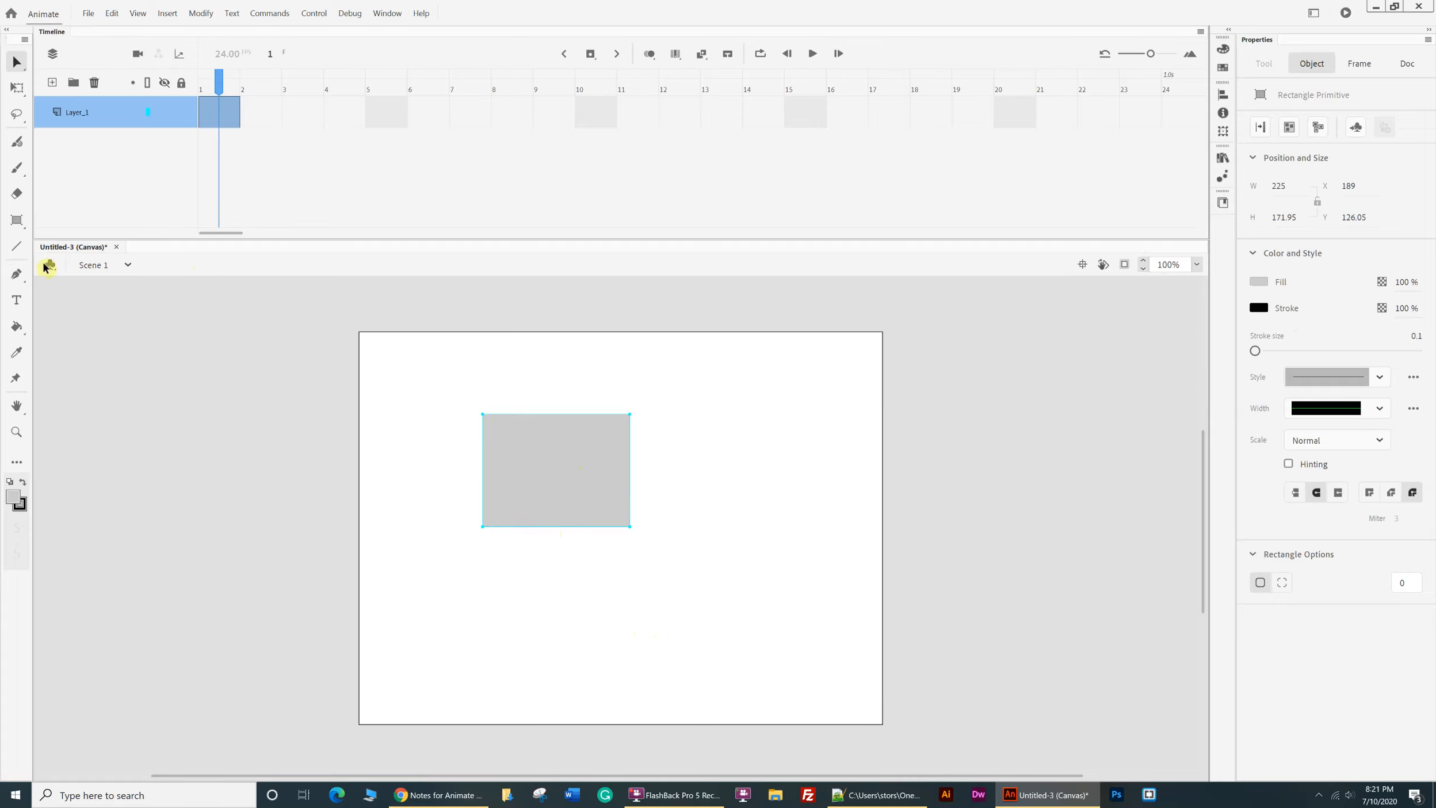
- Draw a smaller gray rectangle below the primitive with the Rectangle tool, and bend its left and right edges outward into curves
left_click(18, 220)
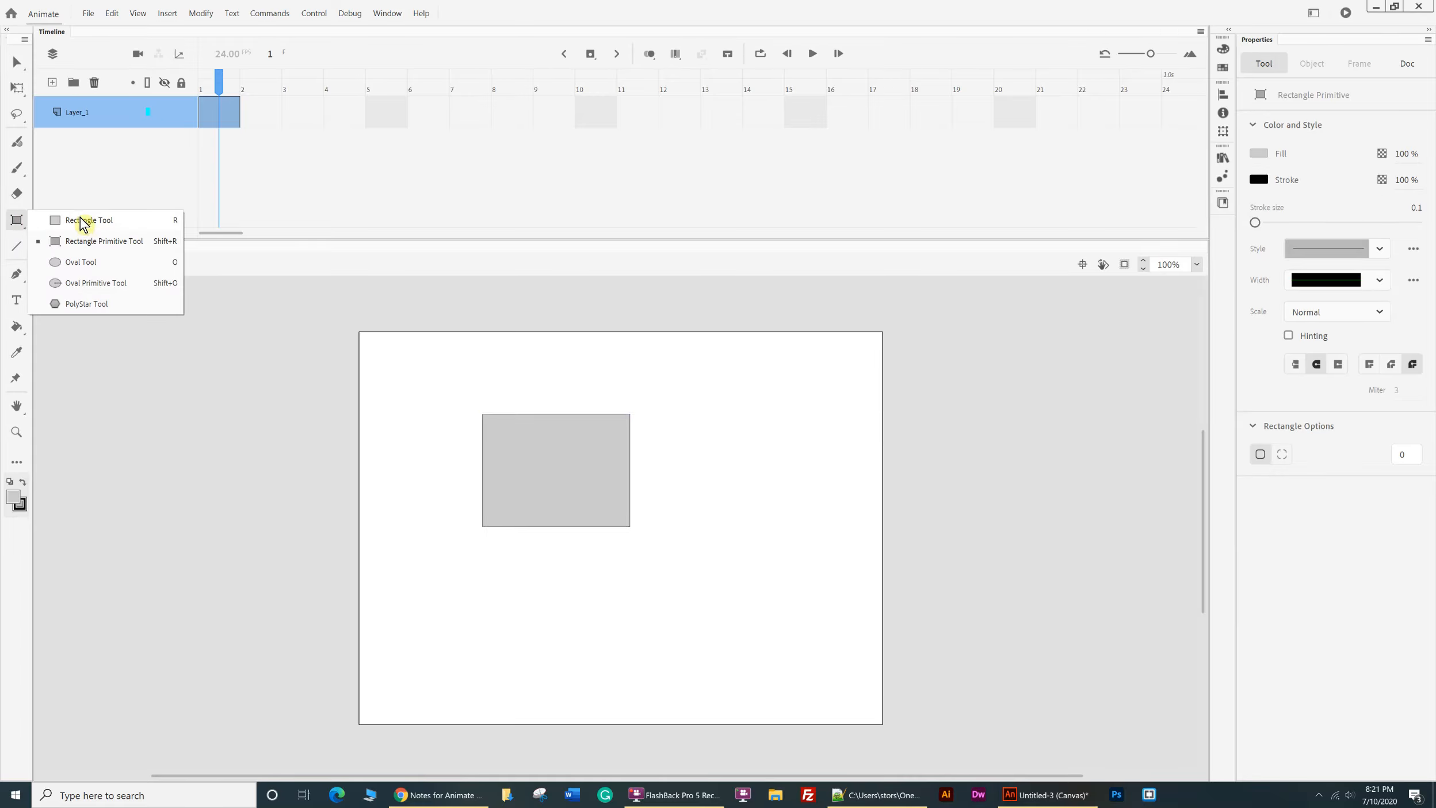
left_click(82, 221)
left_click_drag(509, 582, 634, 673)
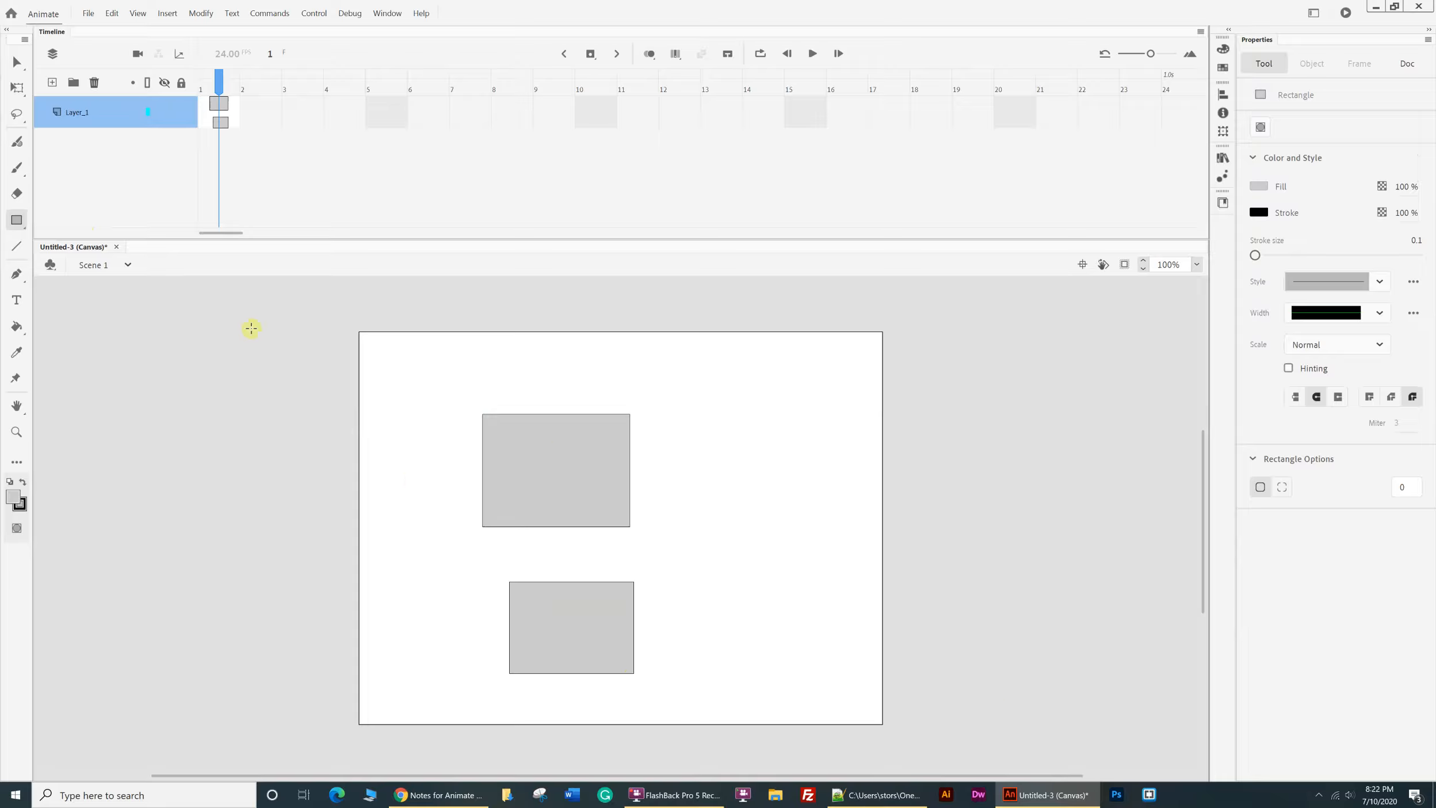
left_click(17, 64)
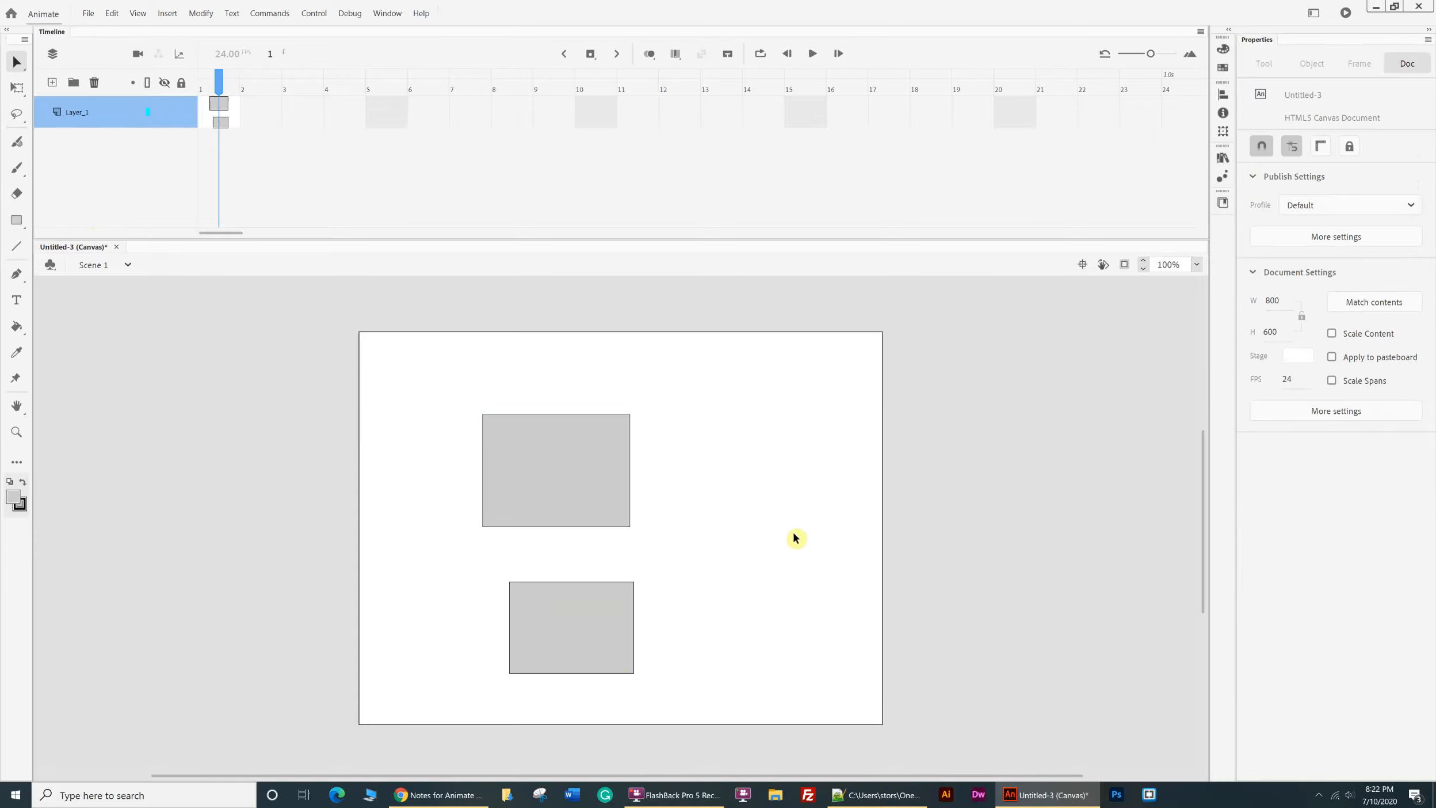
left_click_drag(633, 619, 775, 627)
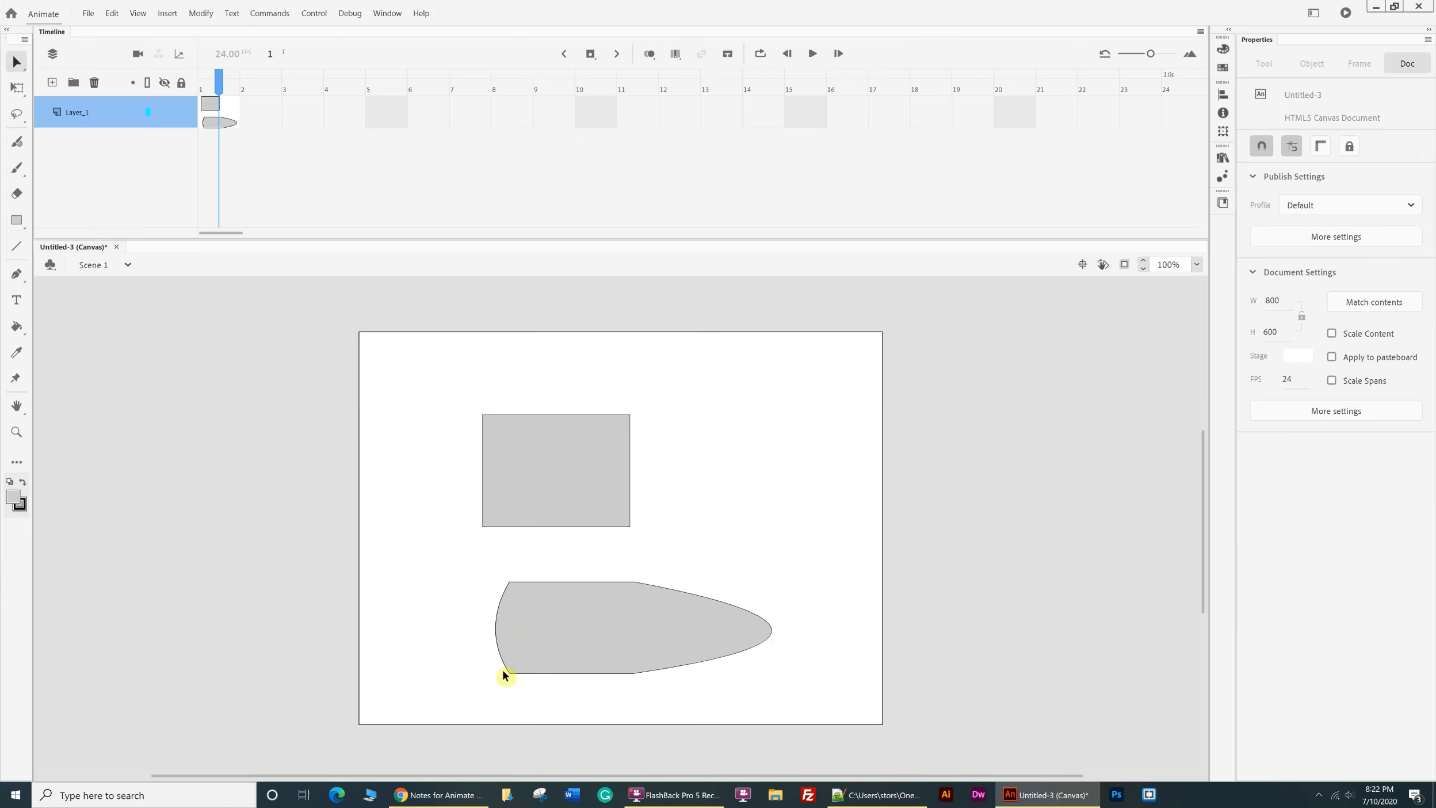
- Pull the two corner points at the curved shape's left end outward to flare that end
left_click_drag(509, 674, 427, 673)
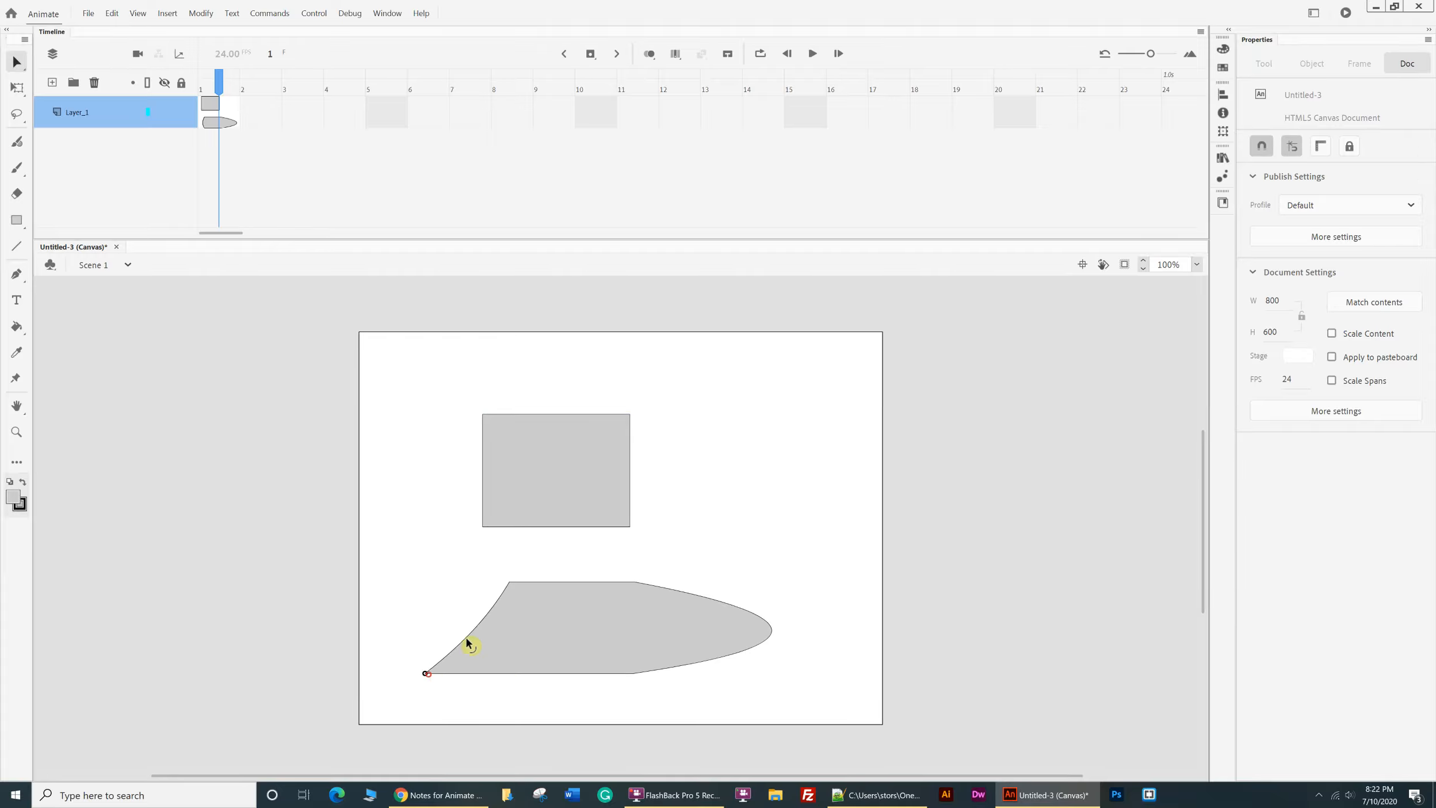
left_click_drag(504, 580, 412, 543)
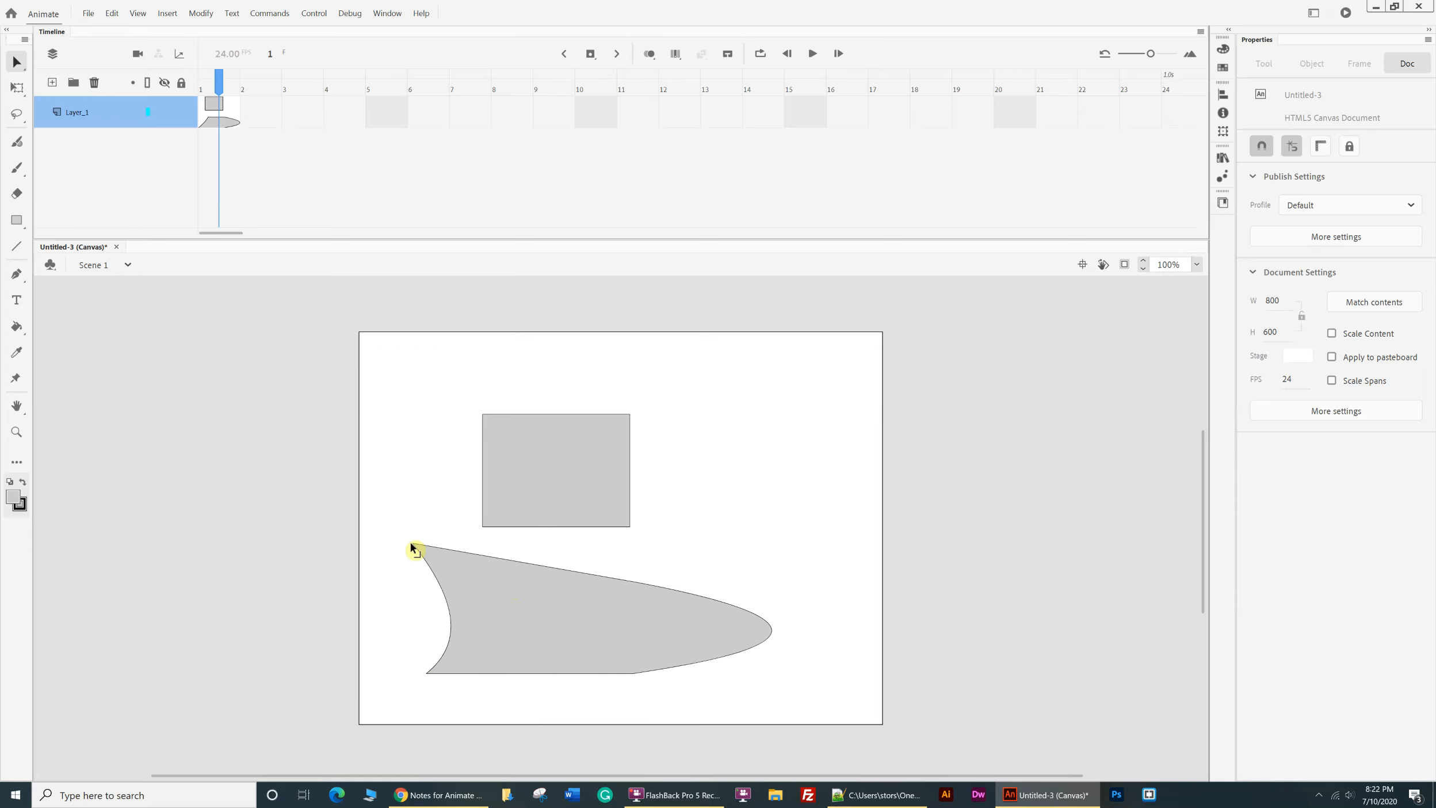
left_click_drag(424, 671, 402, 680)
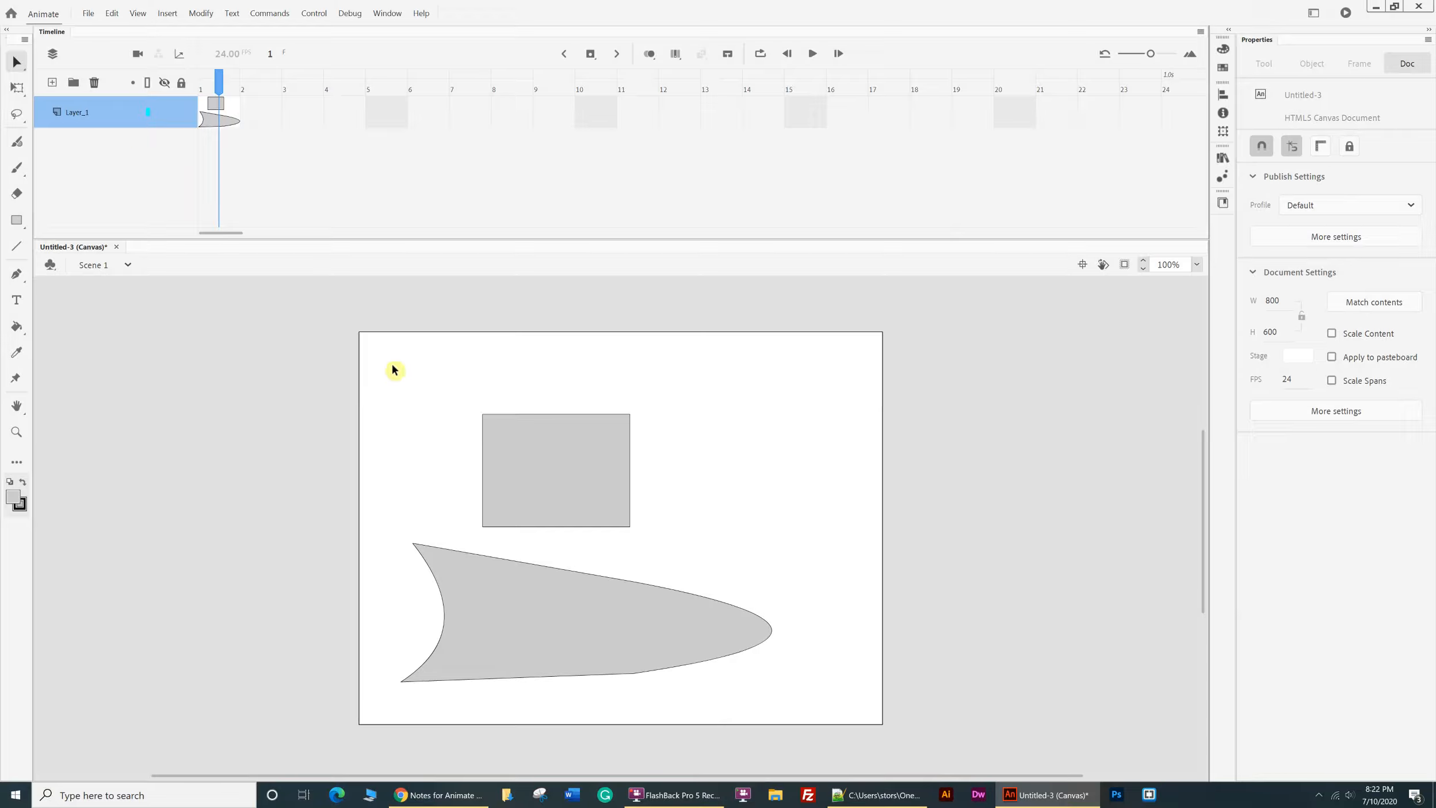
- Delete both the gray rectangle primitive and the distorted gray shape from the stage
left_click_drag(384, 359, 840, 731)
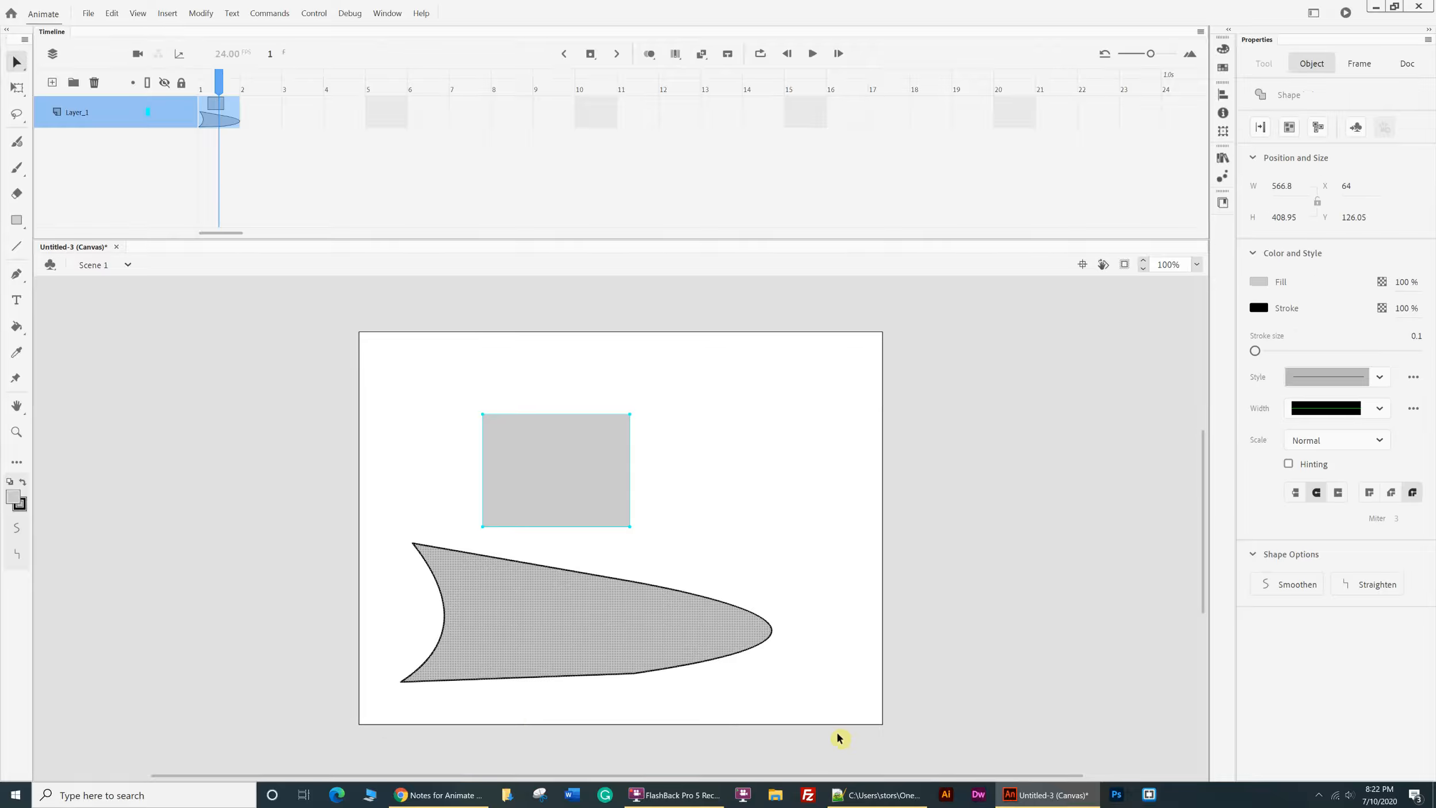
key("Delete")
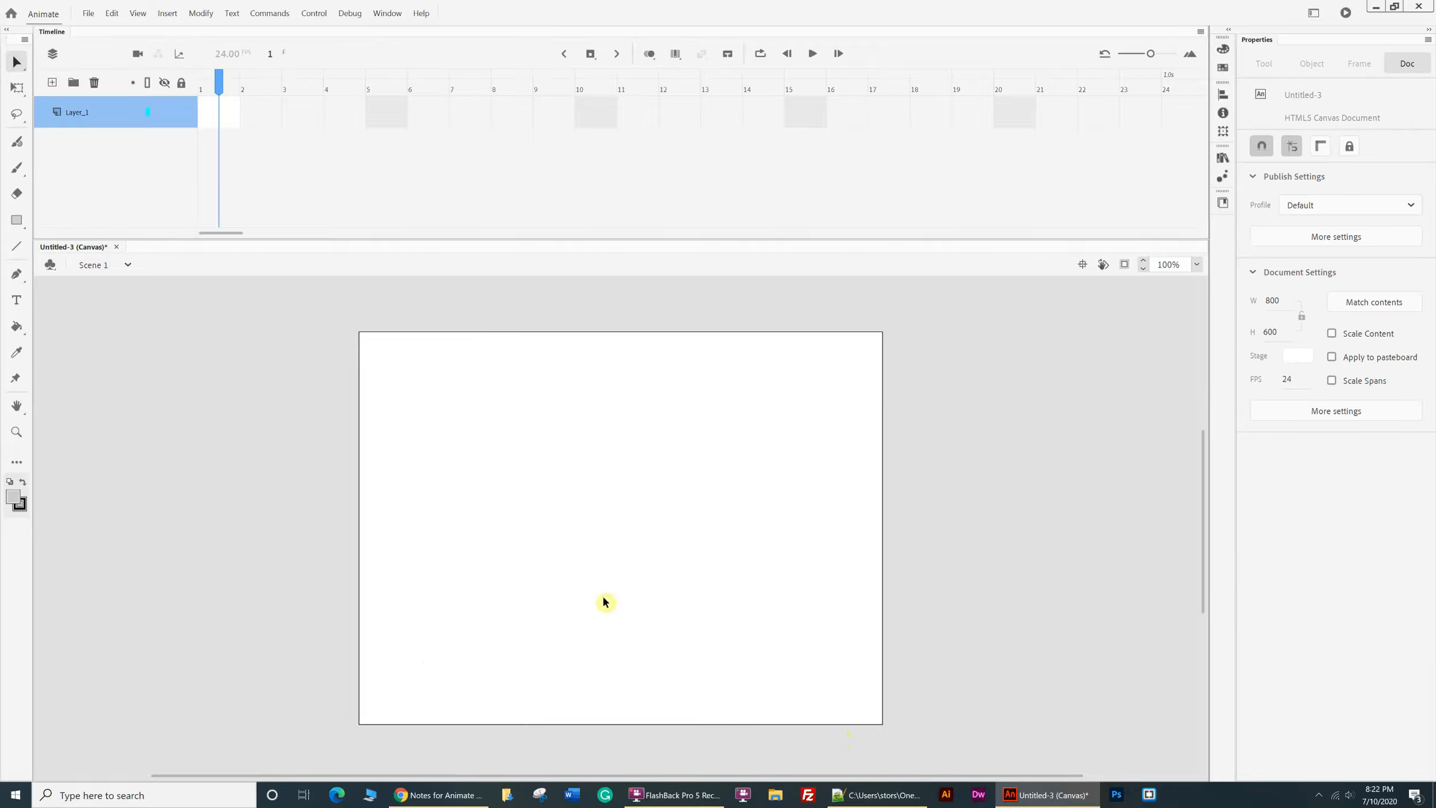
- Draw a yellow oval primitive about 246 wide and 211 high at about X 201, Y 135 on the stage
left_click(16, 221)
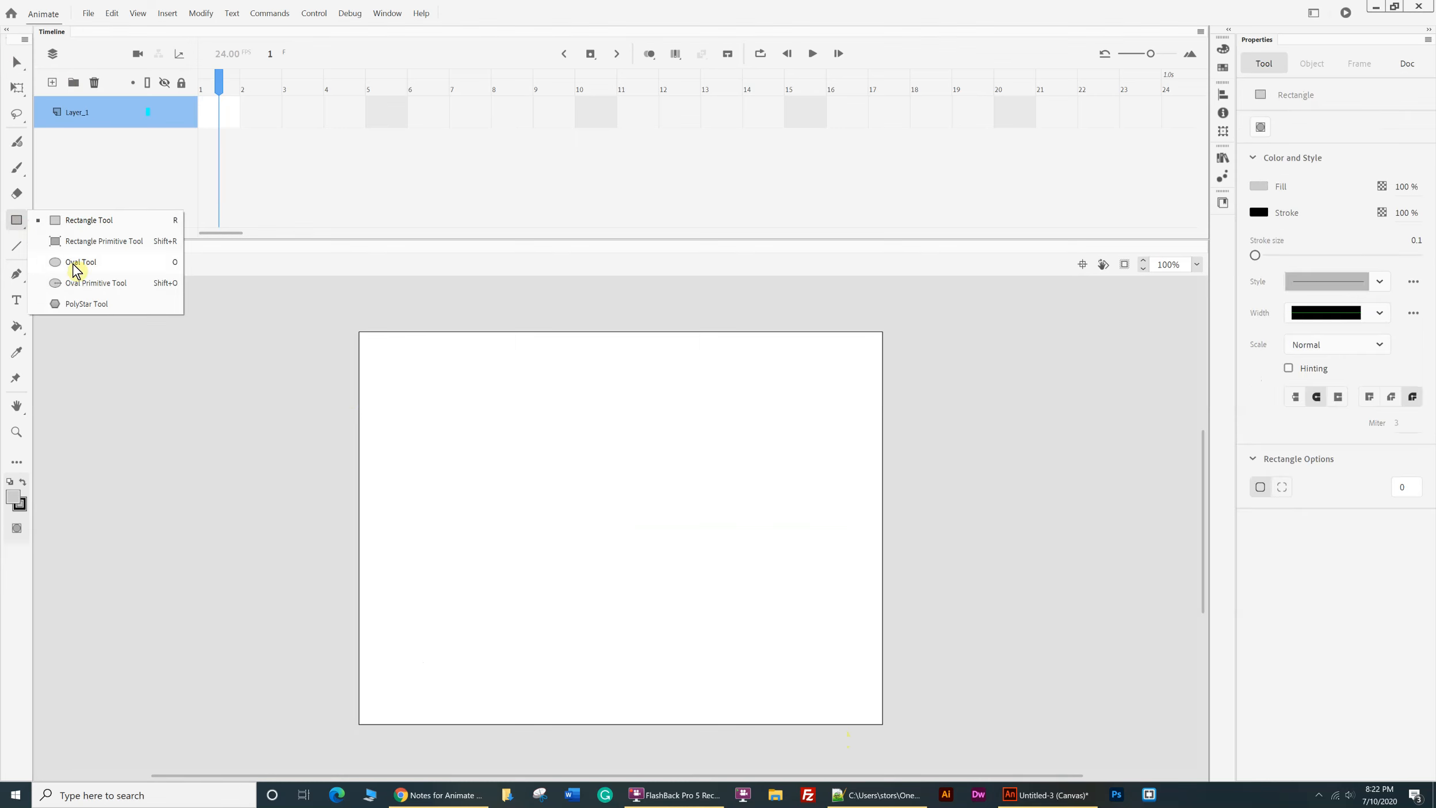
left_click(80, 284)
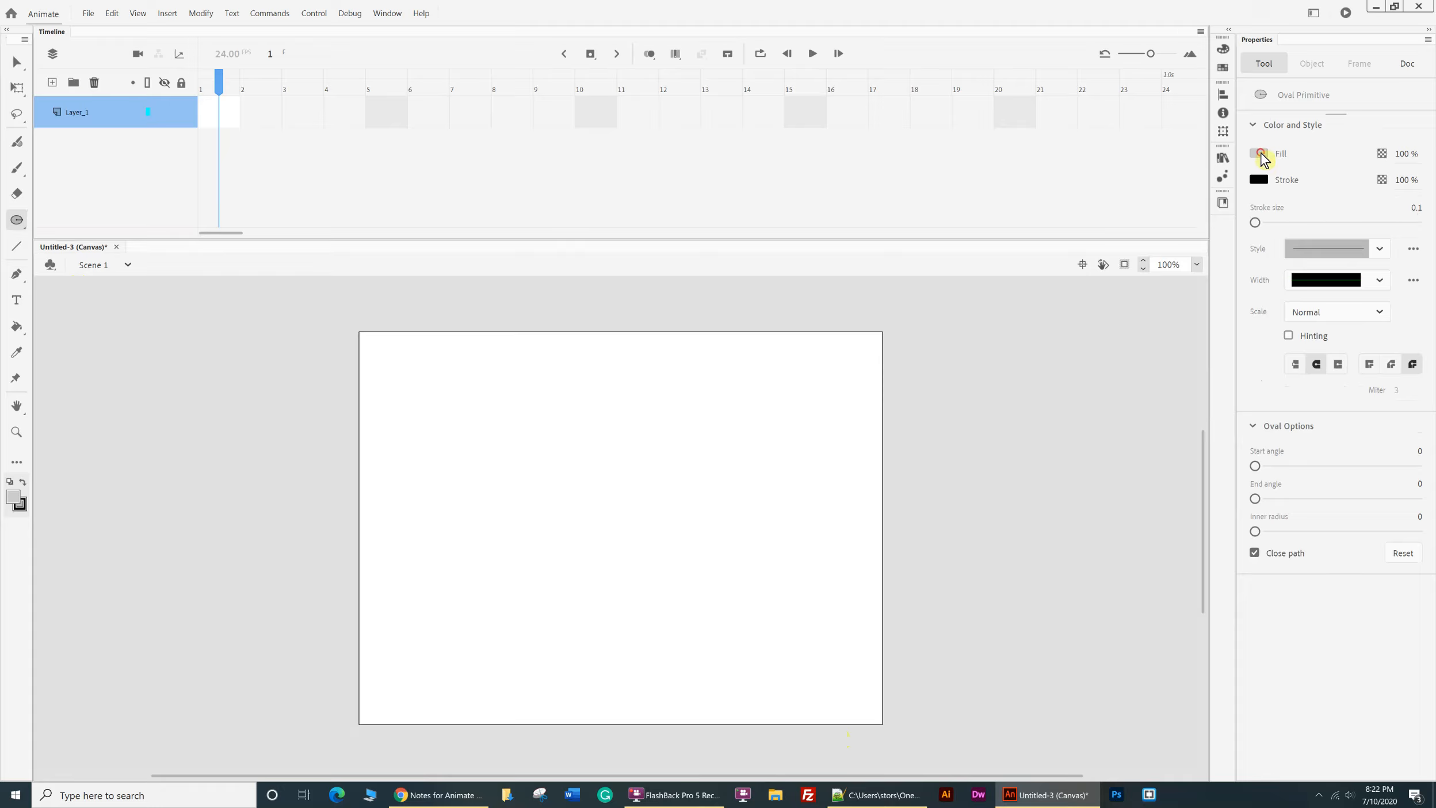
left_click(1260, 154)
left_click(1171, 193)
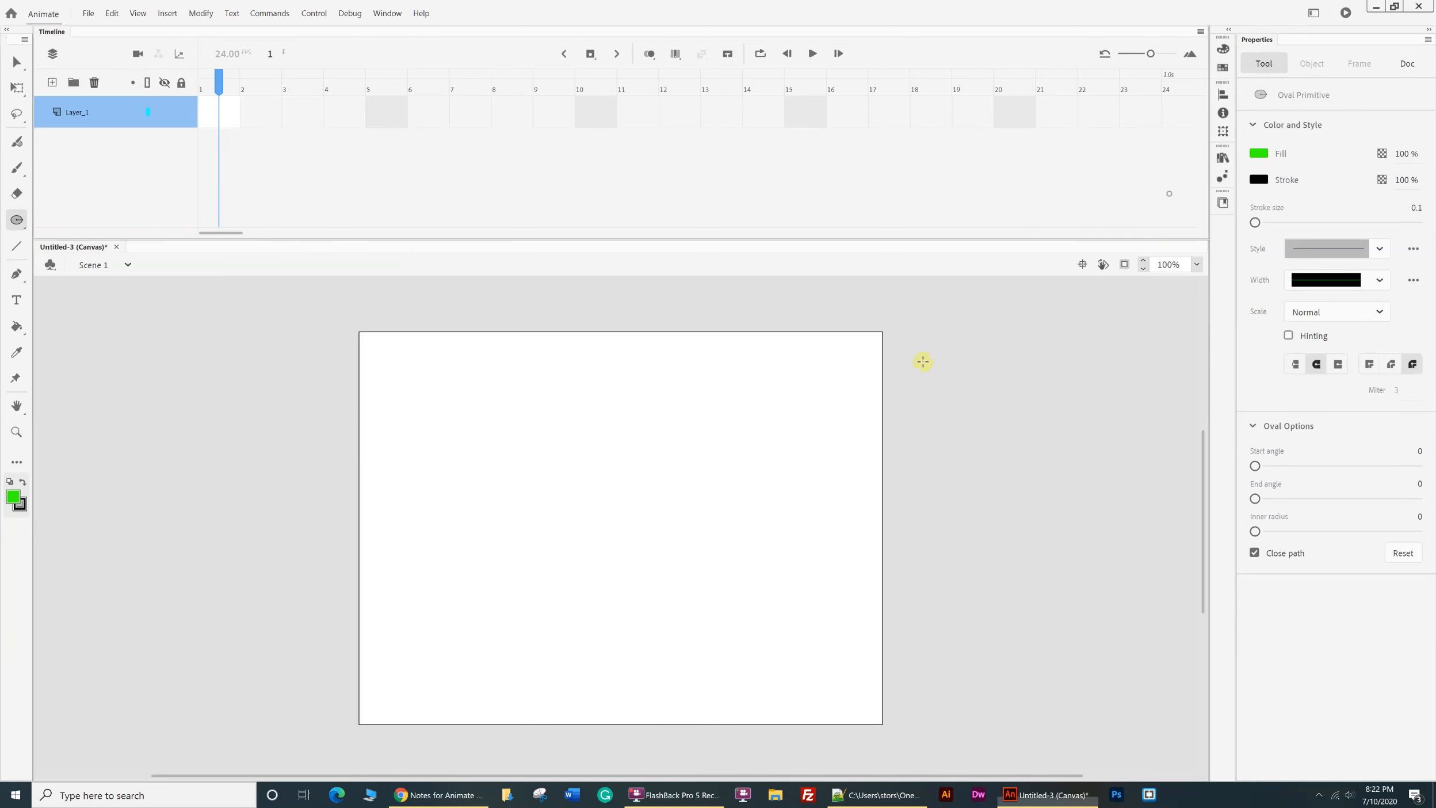
left_click(1259, 153)
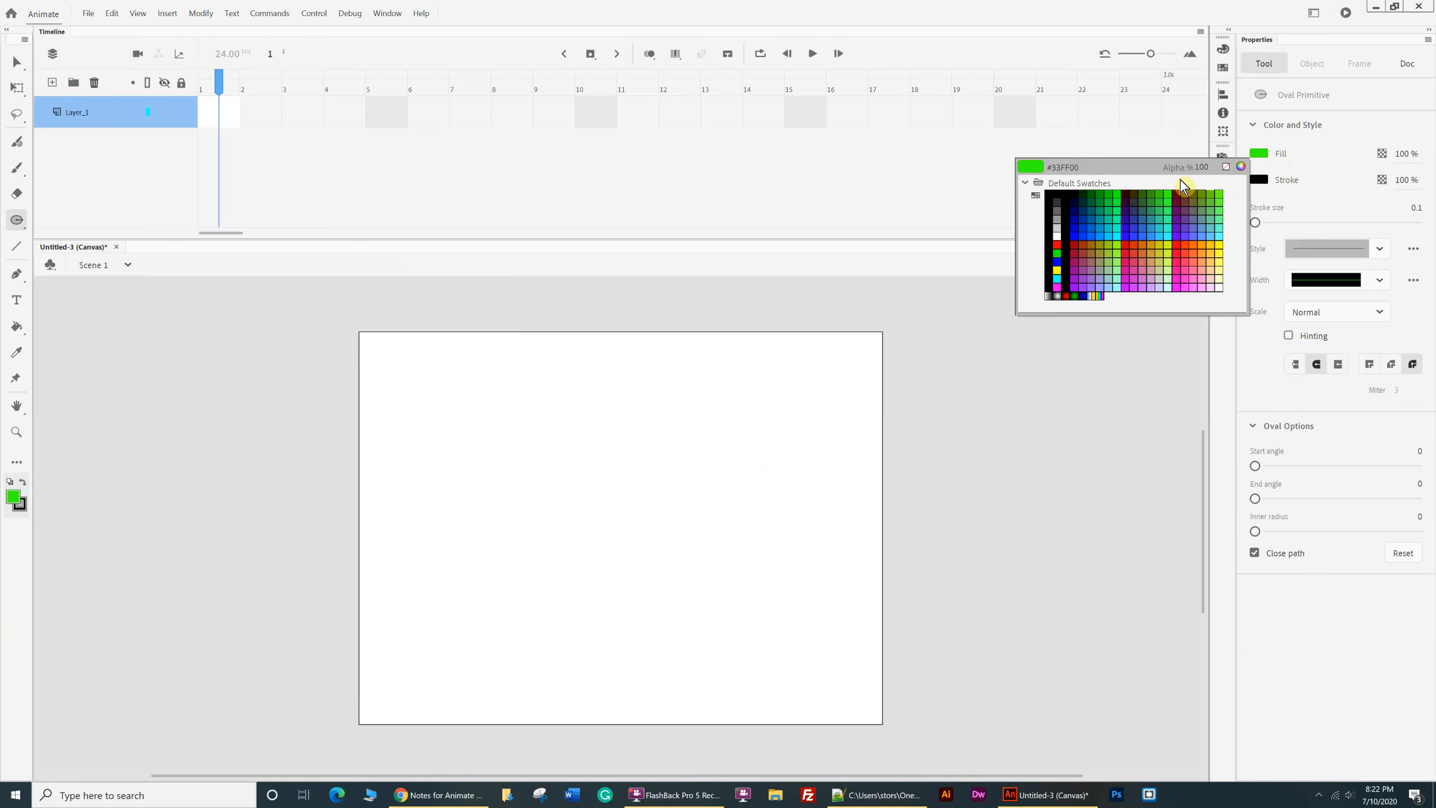
left_click(1219, 244)
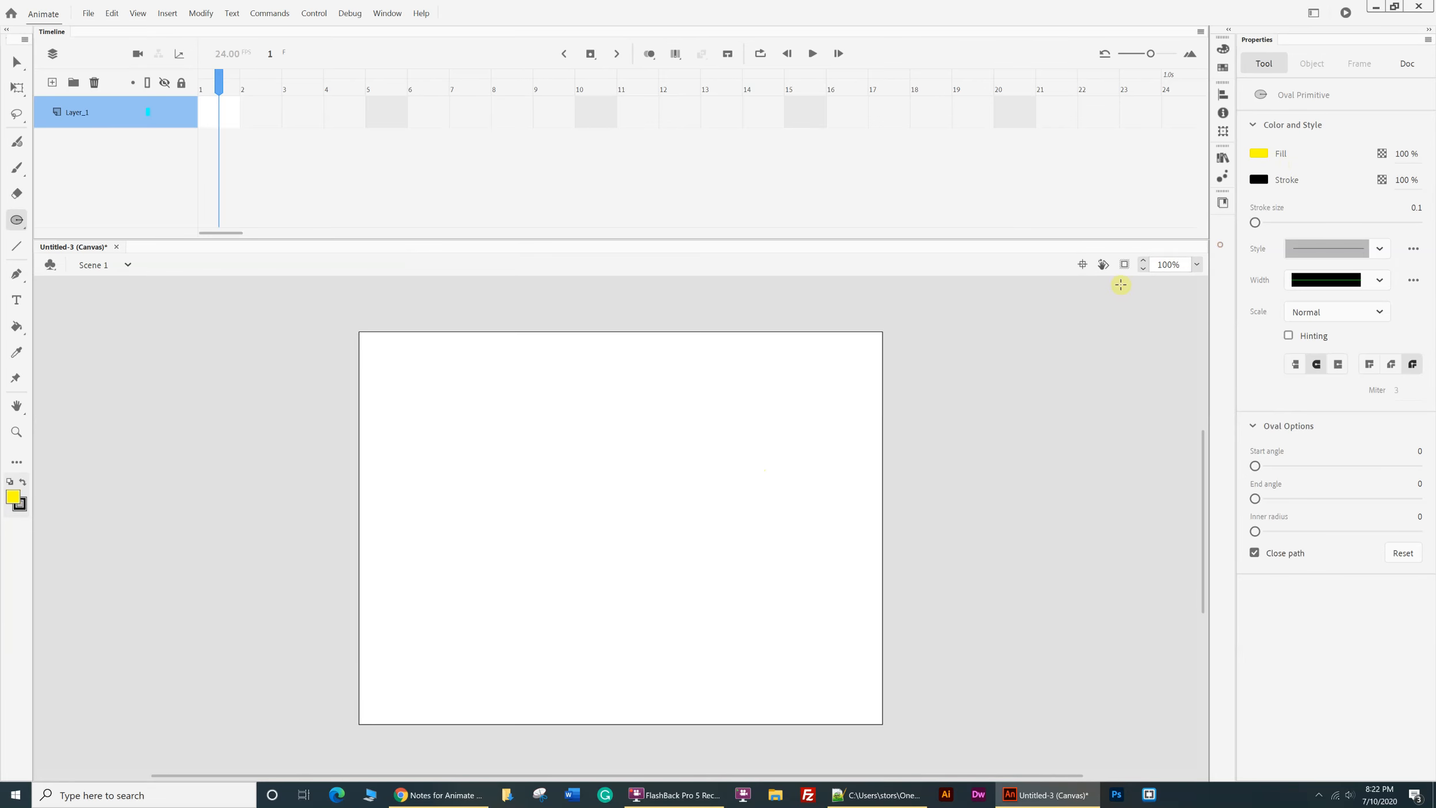
left_click_drag(491, 421, 652, 558)
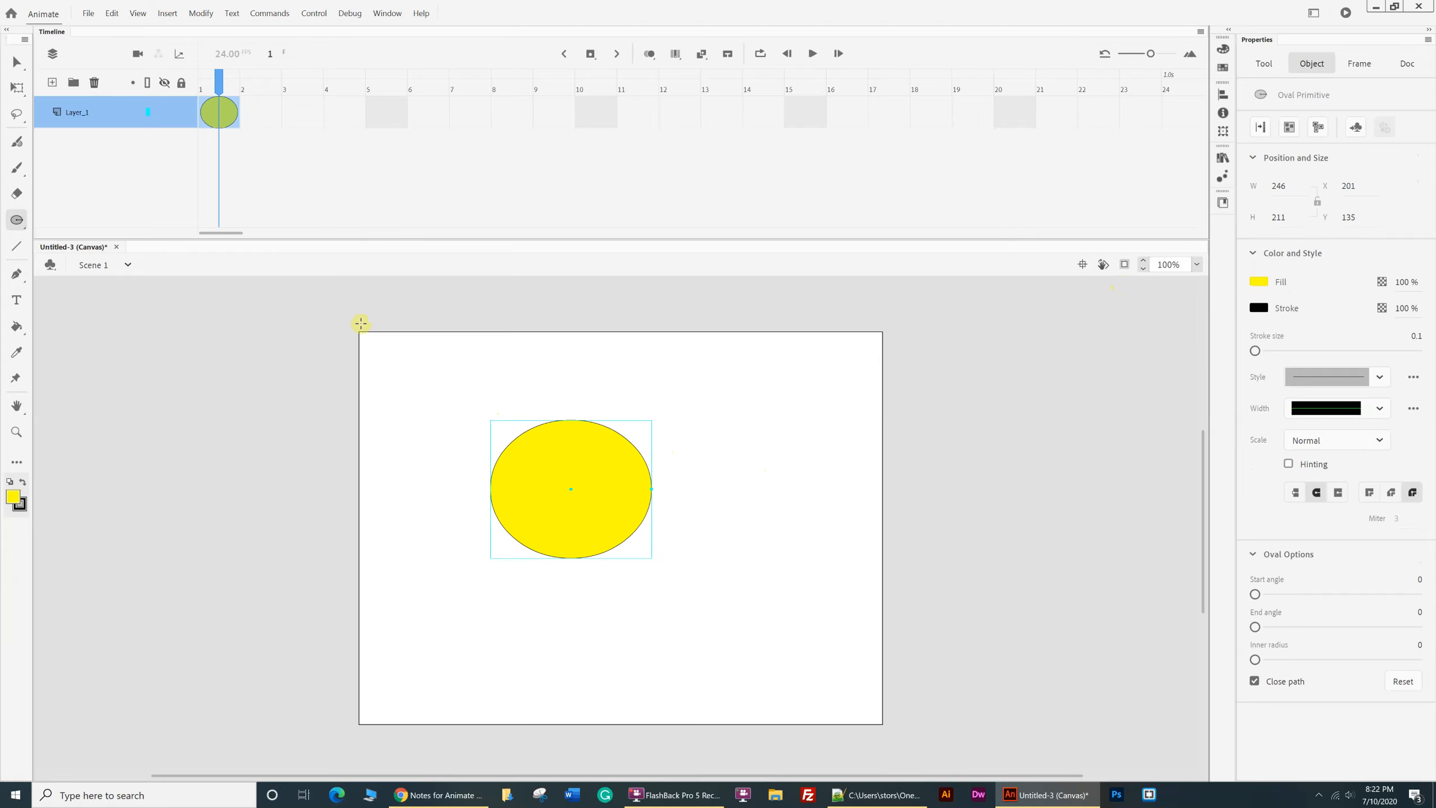
- Open a mouth-like wedge in the yellow oval primitive with a start angle of 37 and an end angle of 305
key("v")
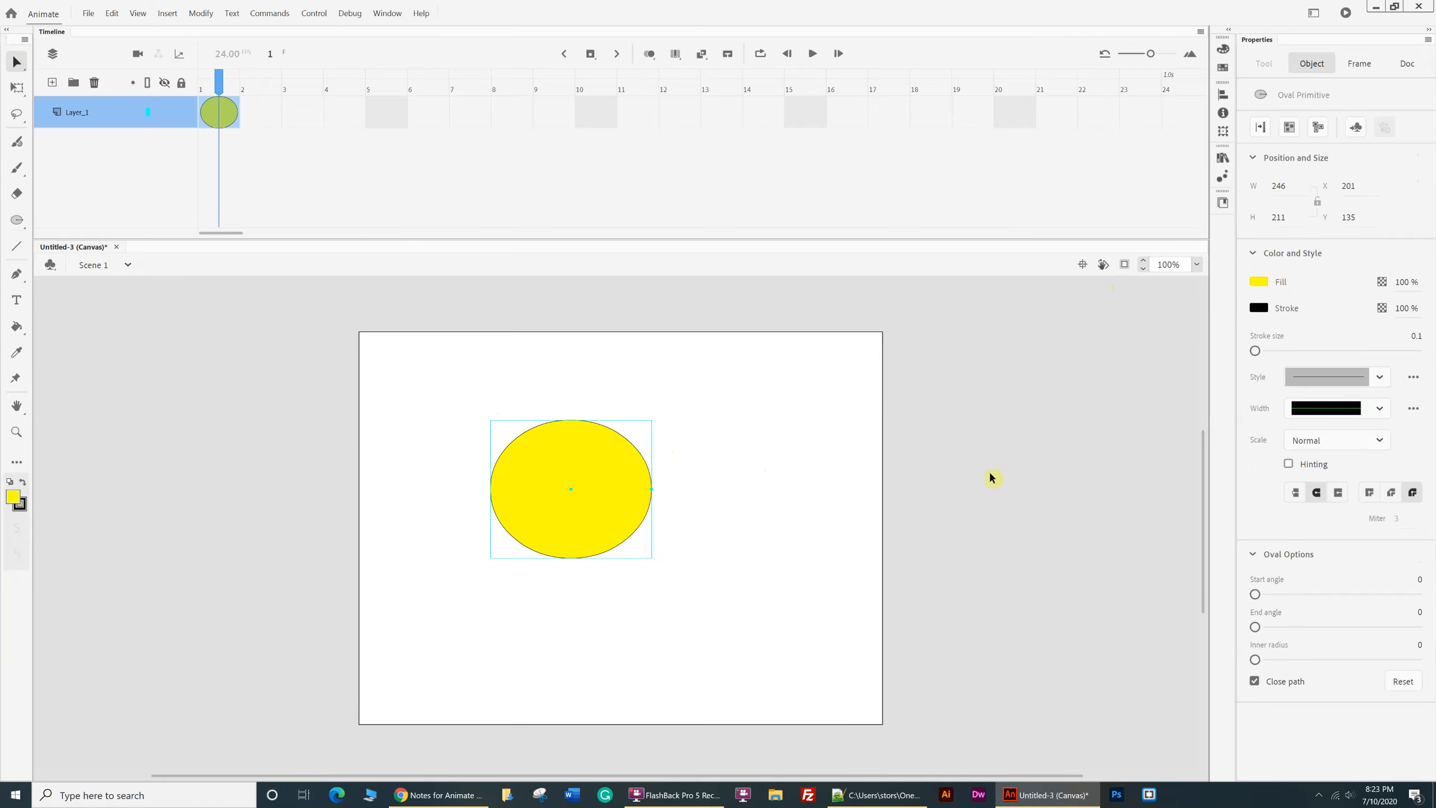
left_click(1256, 595)
left_click_drag(652, 477, 645, 462)
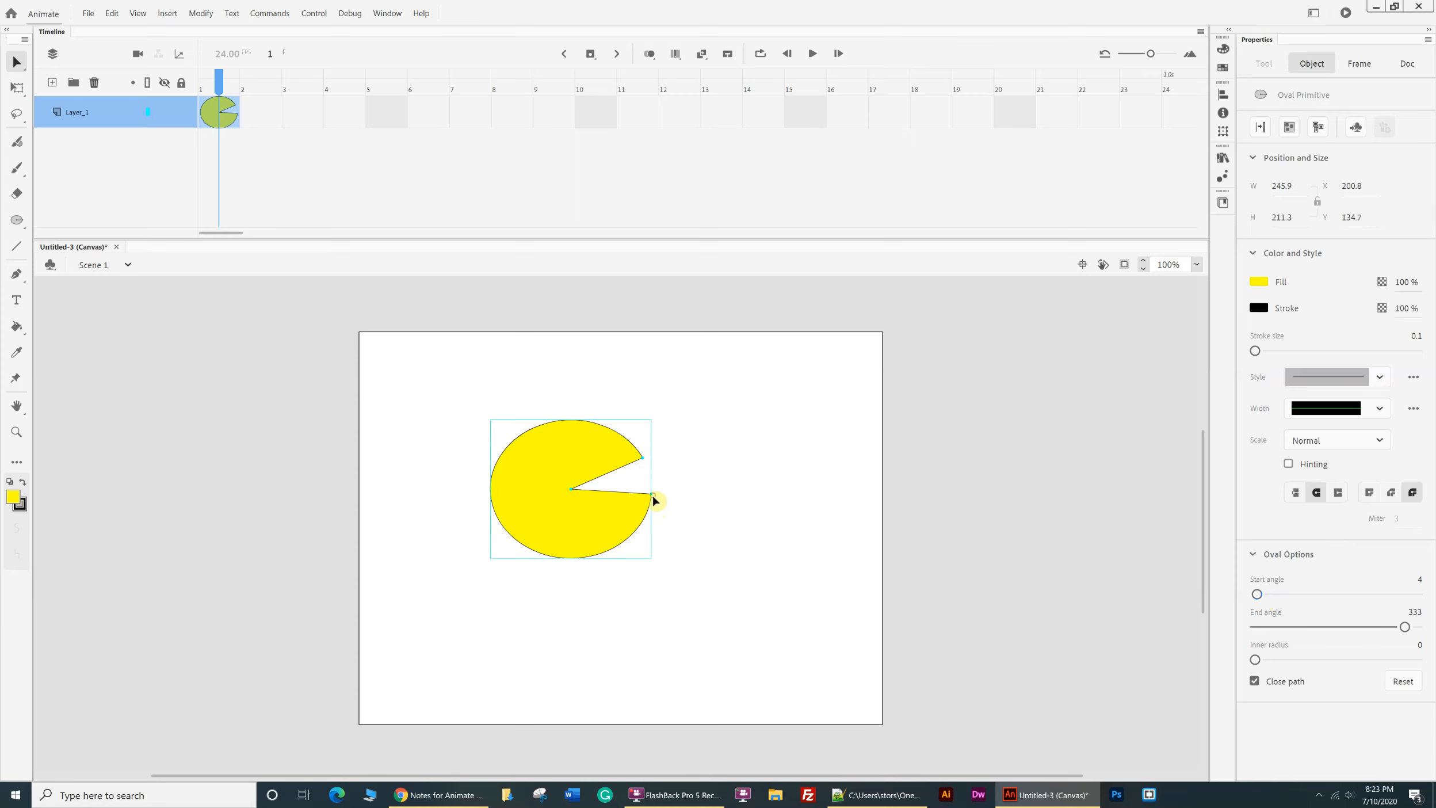
left_click_drag(649, 512, 646, 519)
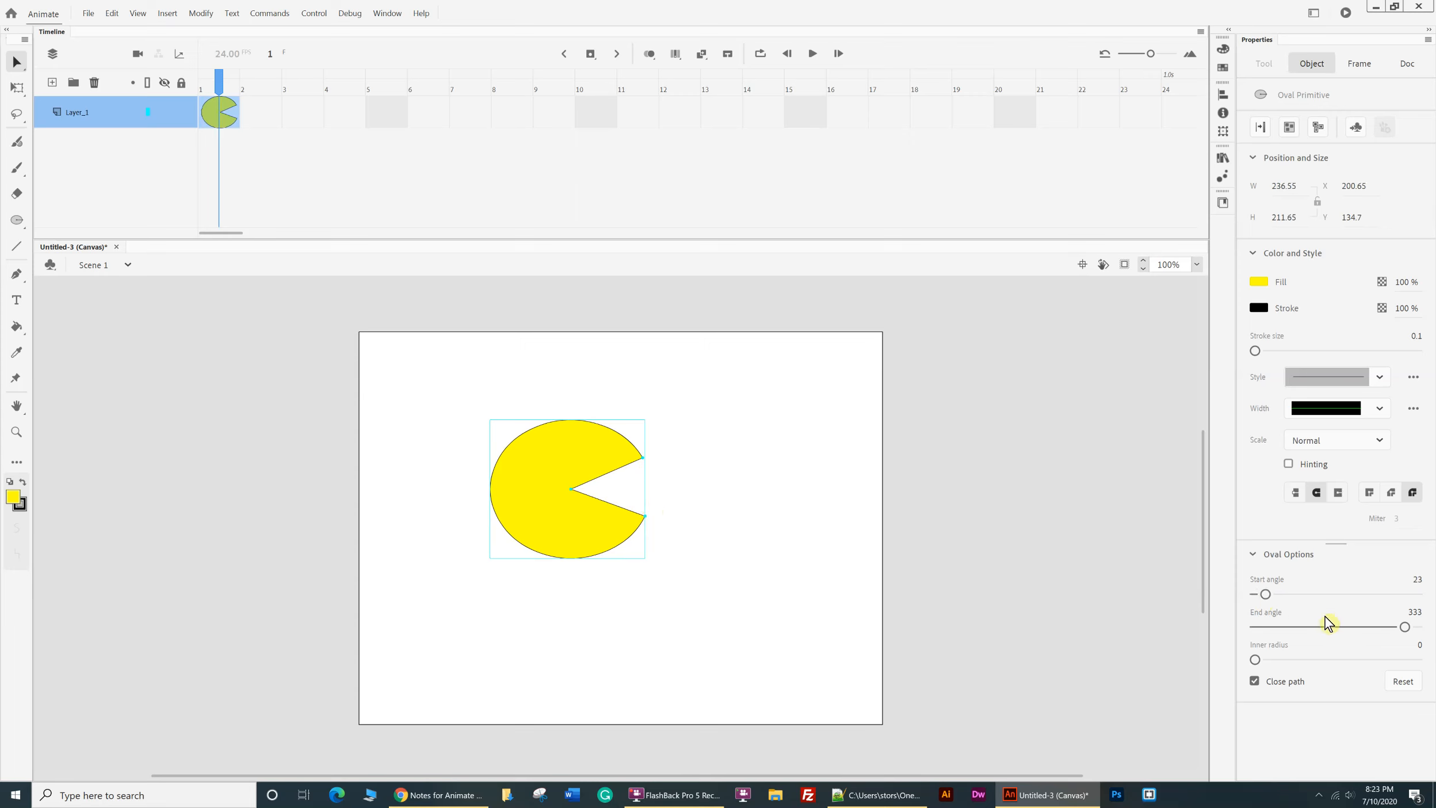
mouse_move(1267, 598)
left_mouse_down()
mouse_move(1286, 596)
mouse_move(1258, 590)
mouse_move(1274, 597)
left_mouse_up()
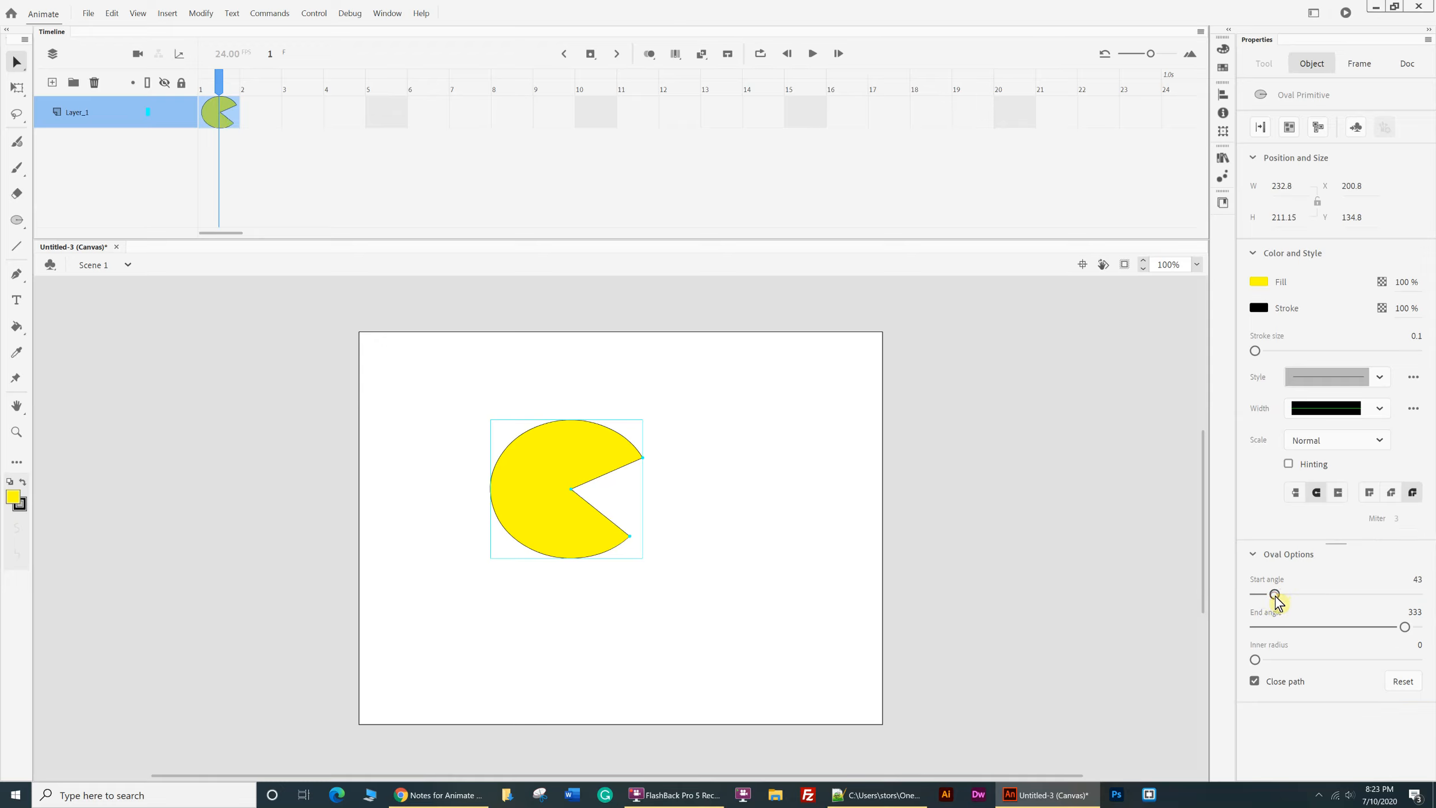
left_click_drag(1404, 627, 1392, 626)
left_click_drag(1274, 593, 1273, 595)
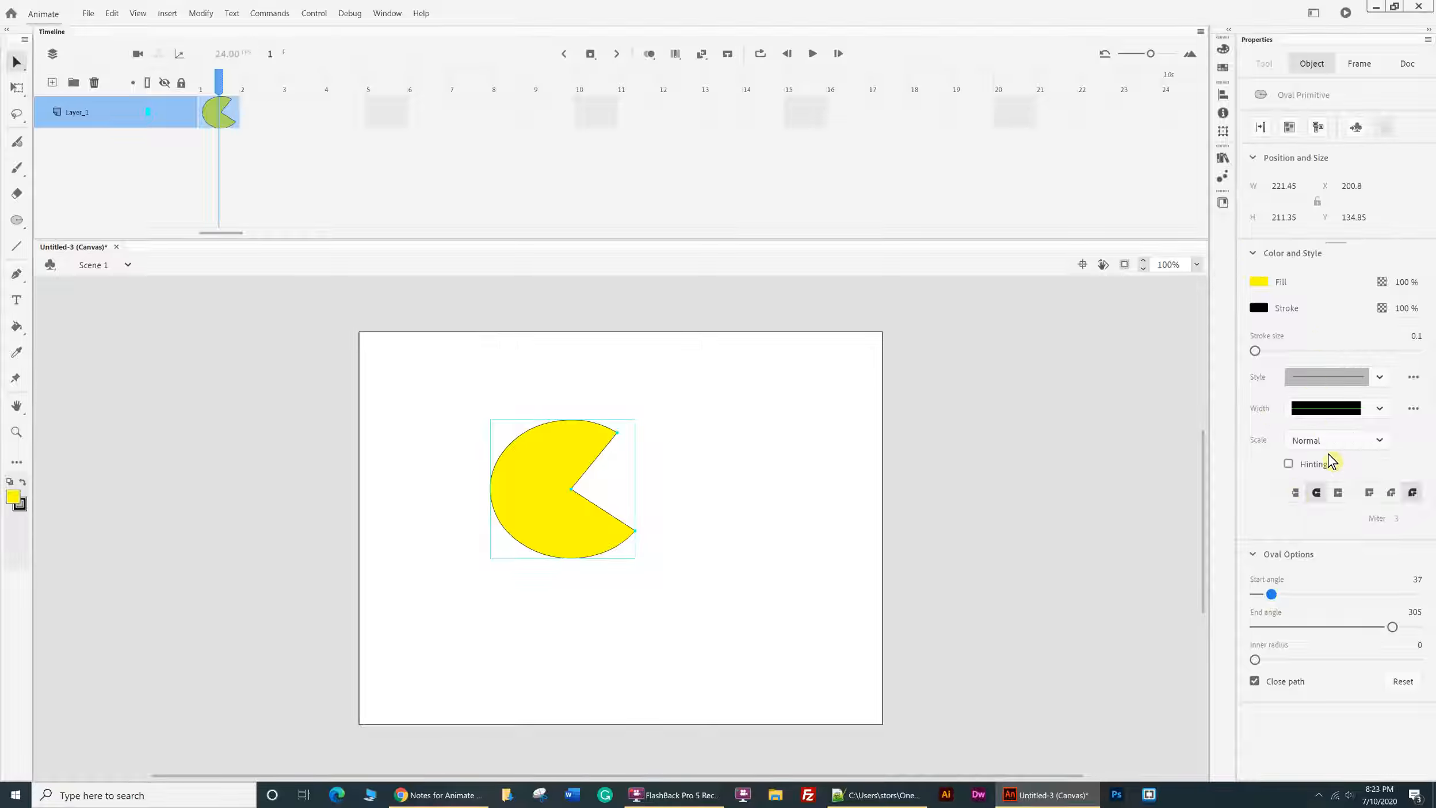
- Give the yellow oval's outline the lens-shaped width profile that tapers at both ends, and set its stroke size to 4
left_click(1379, 408)
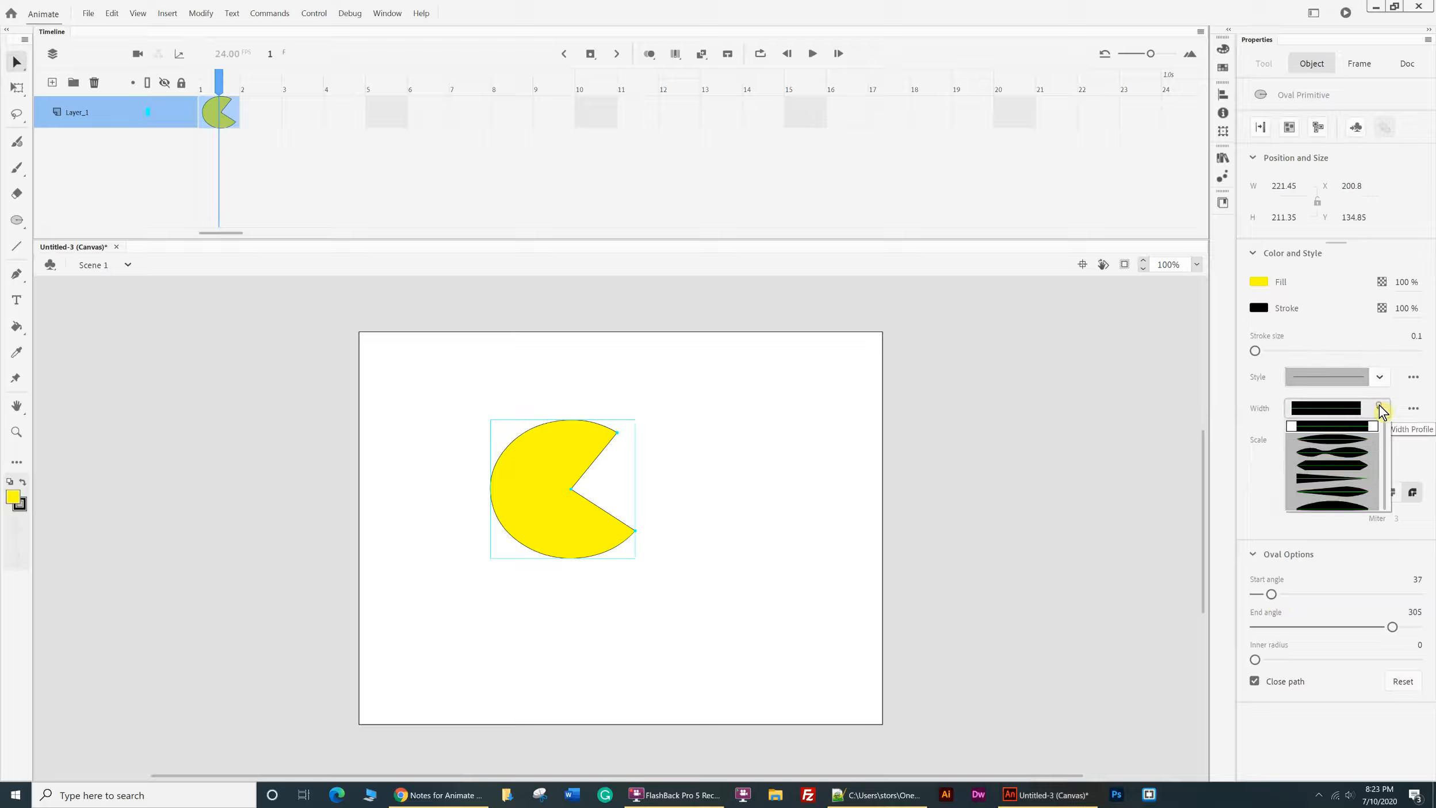
left_click(1340, 441)
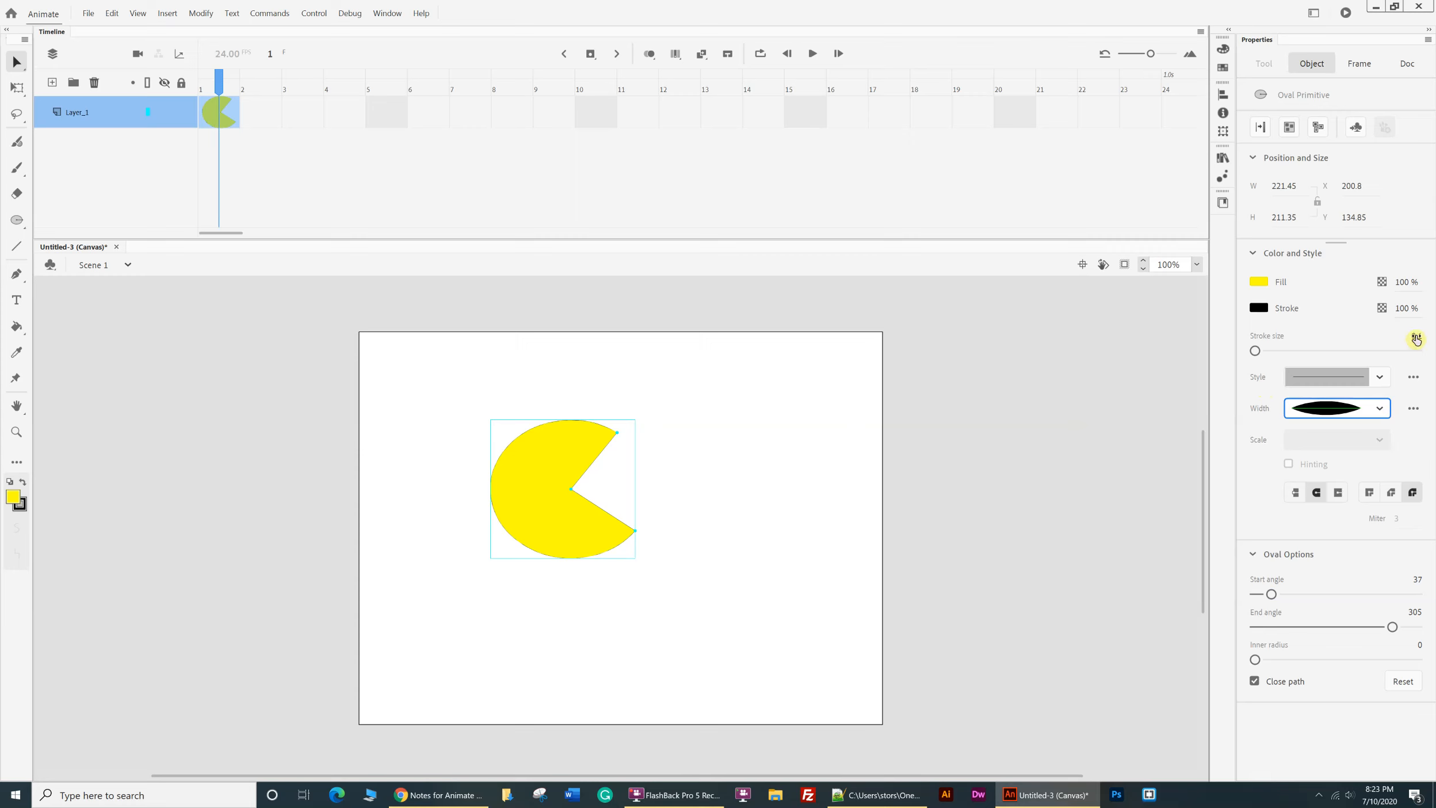
left_click_drag(1417, 338, 1421, 334)
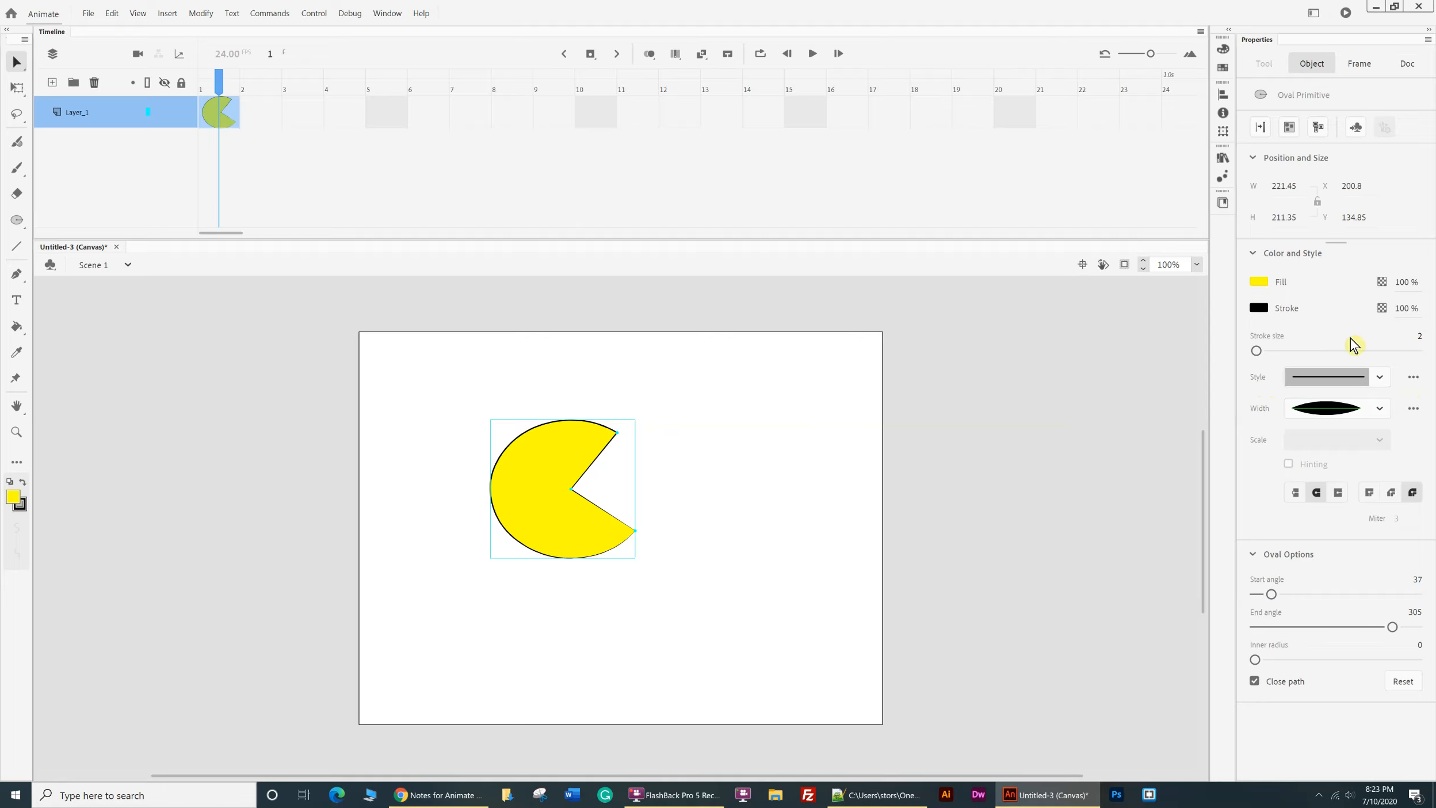
left_click(1418, 336)
type("4")
key("Return")
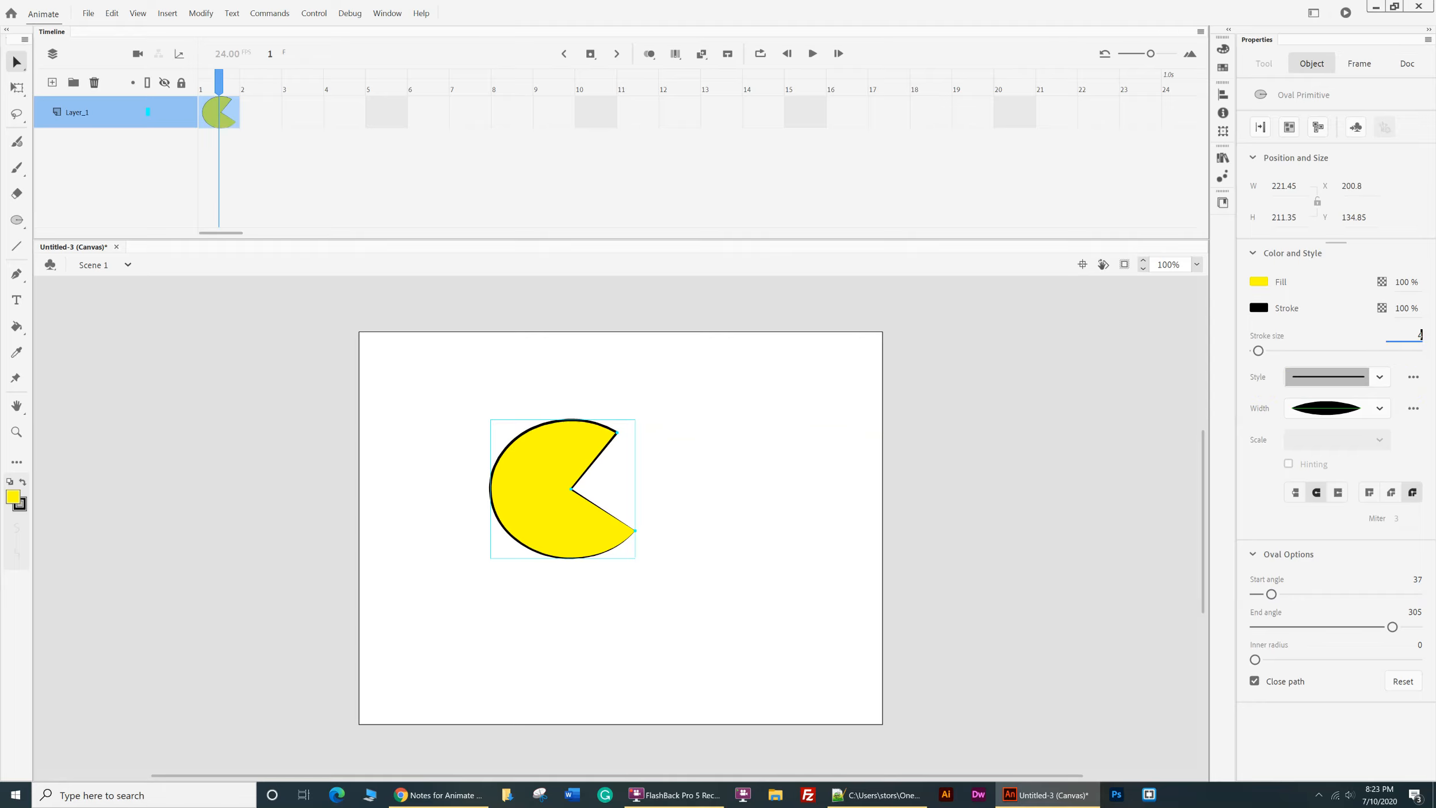
left_click(636, 609)
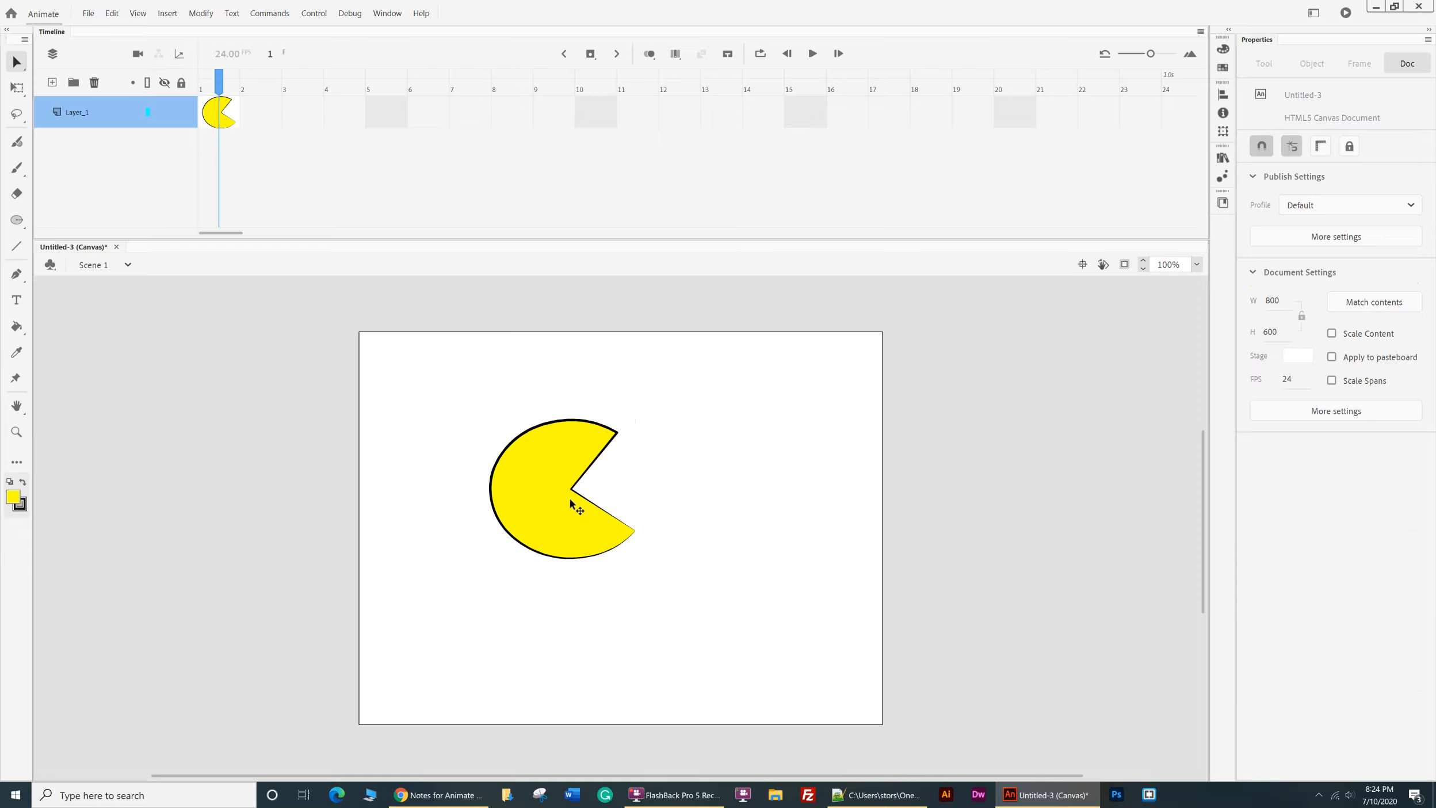
- Move the yellow wedge-cut oval to the stage's upper-left corner, at about X 38, Y 24
left_click_drag(539, 462, 553, 430)
left_click(694, 455)
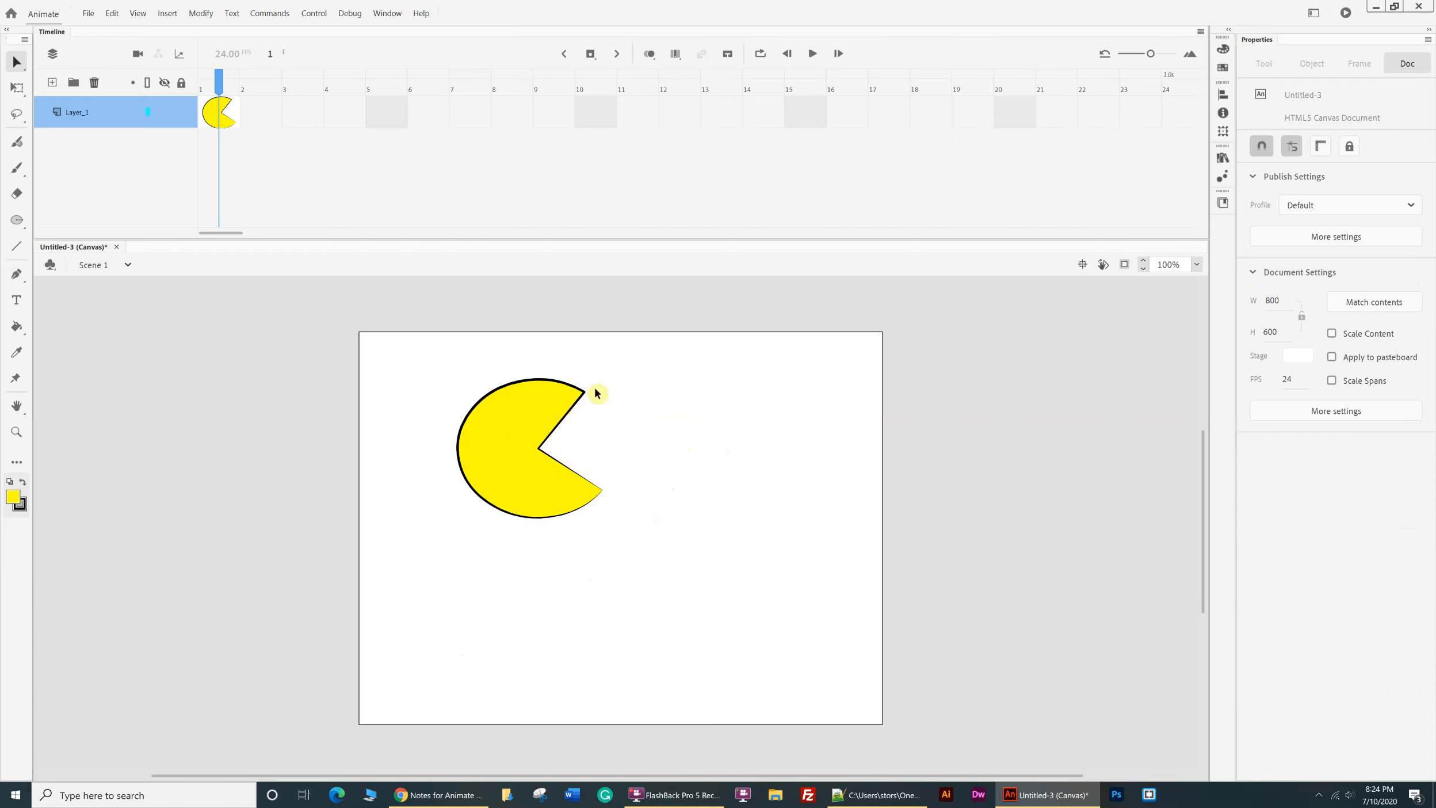
left_click_drag(509, 460, 435, 443)
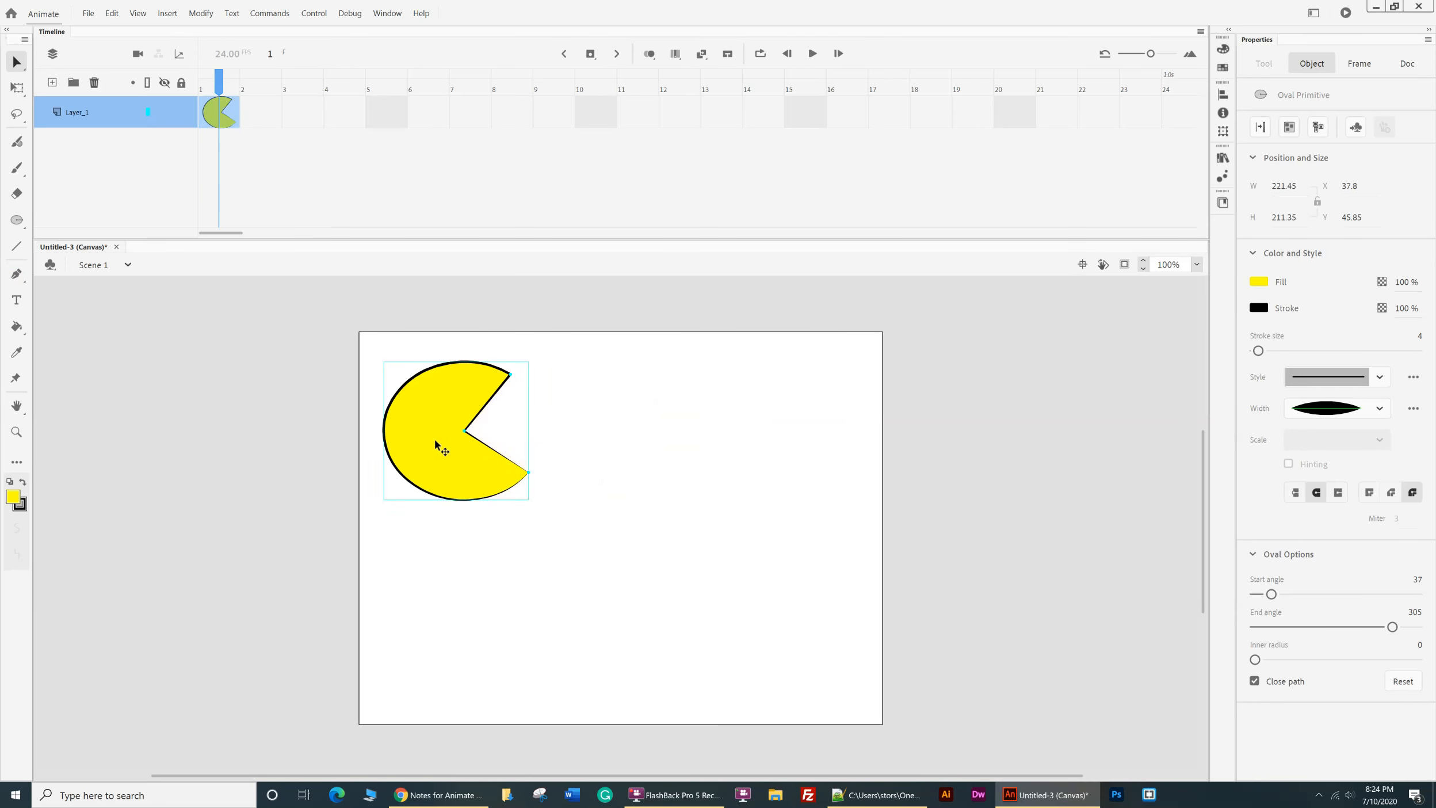
mouse_move(454, 463)
left_mouse_down()
mouse_move(708, 466)
mouse_move(453, 455)
left_mouse_up()
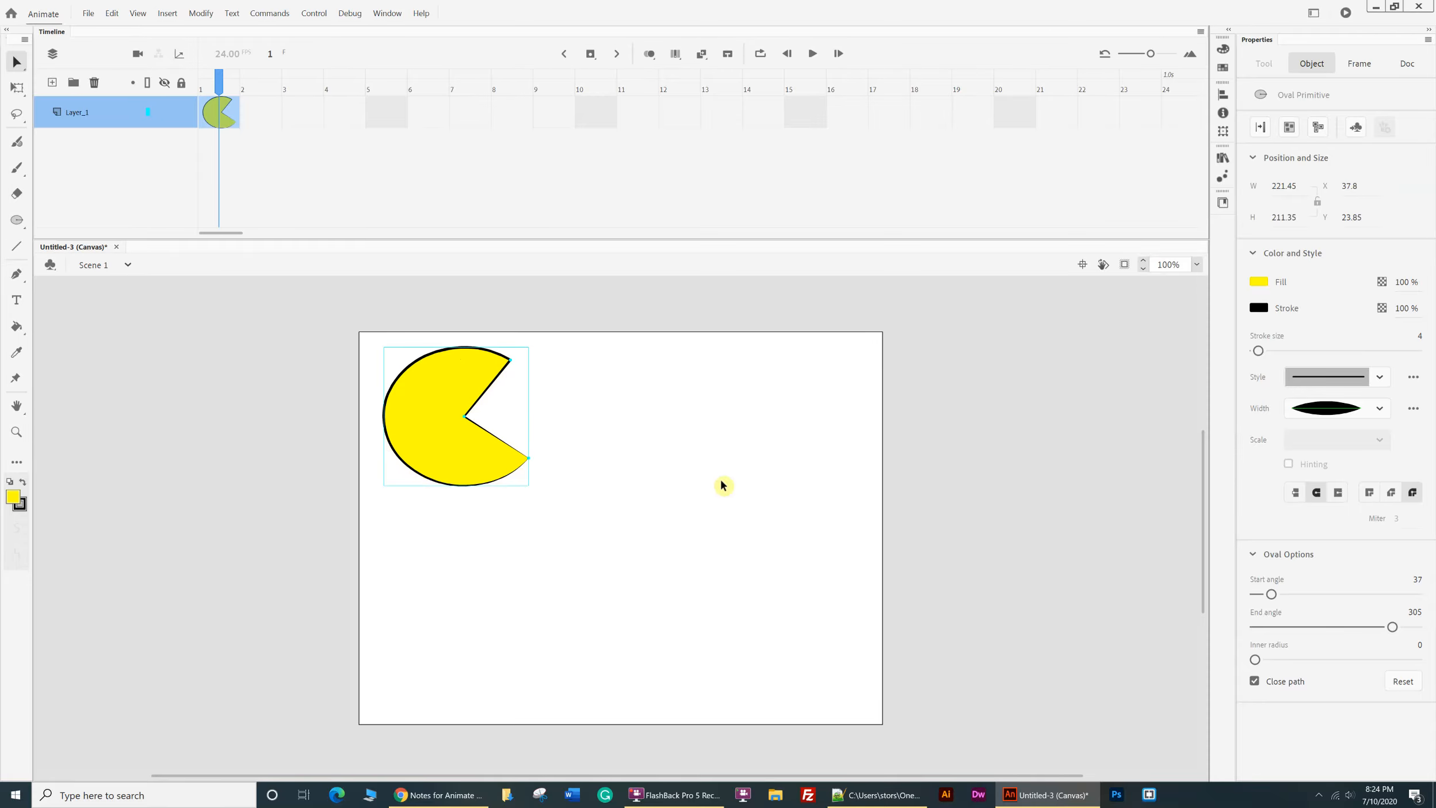
- Draw a tall, narrow white oval with the Oval tool to the right of the yellow shape
left_click(21, 224)
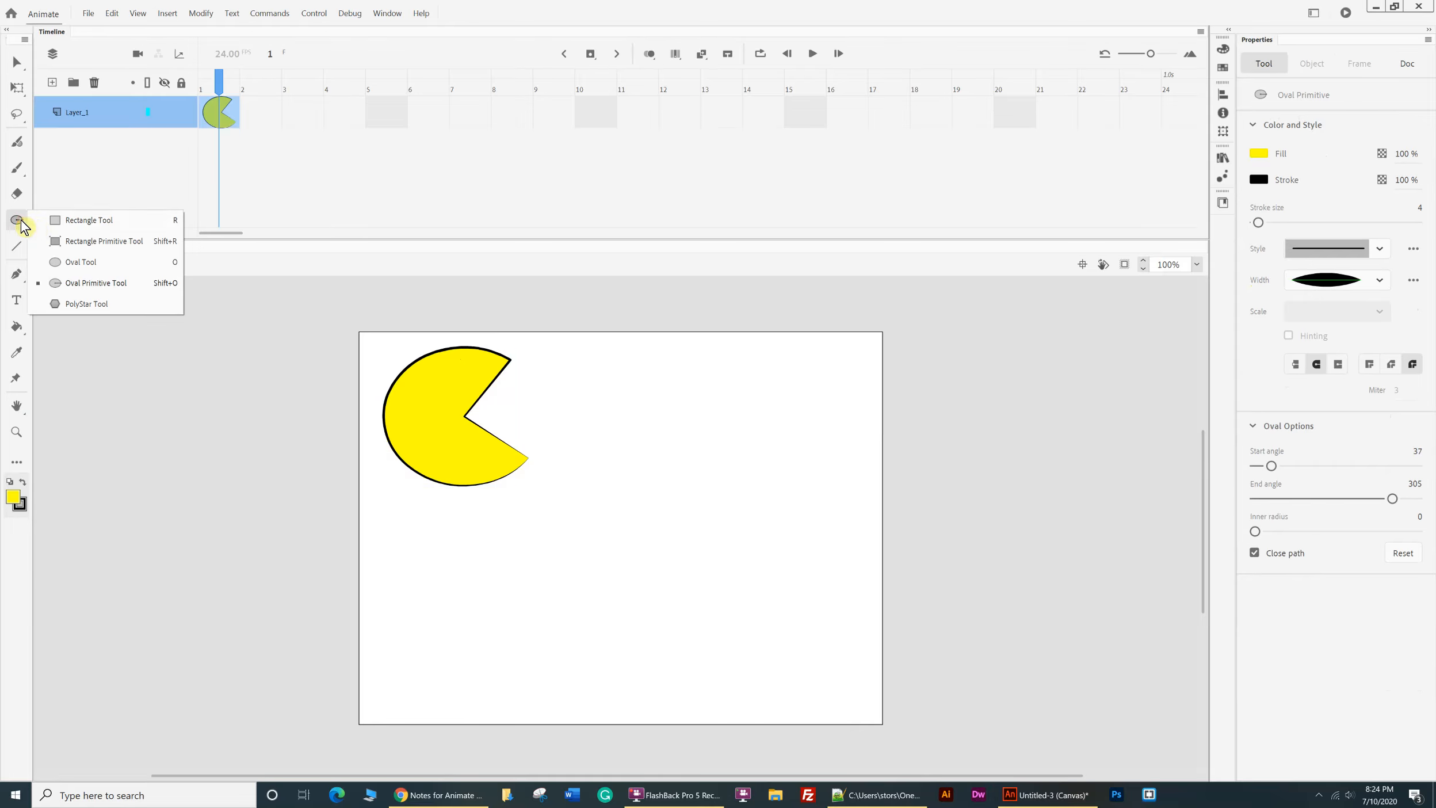
left_click(71, 262)
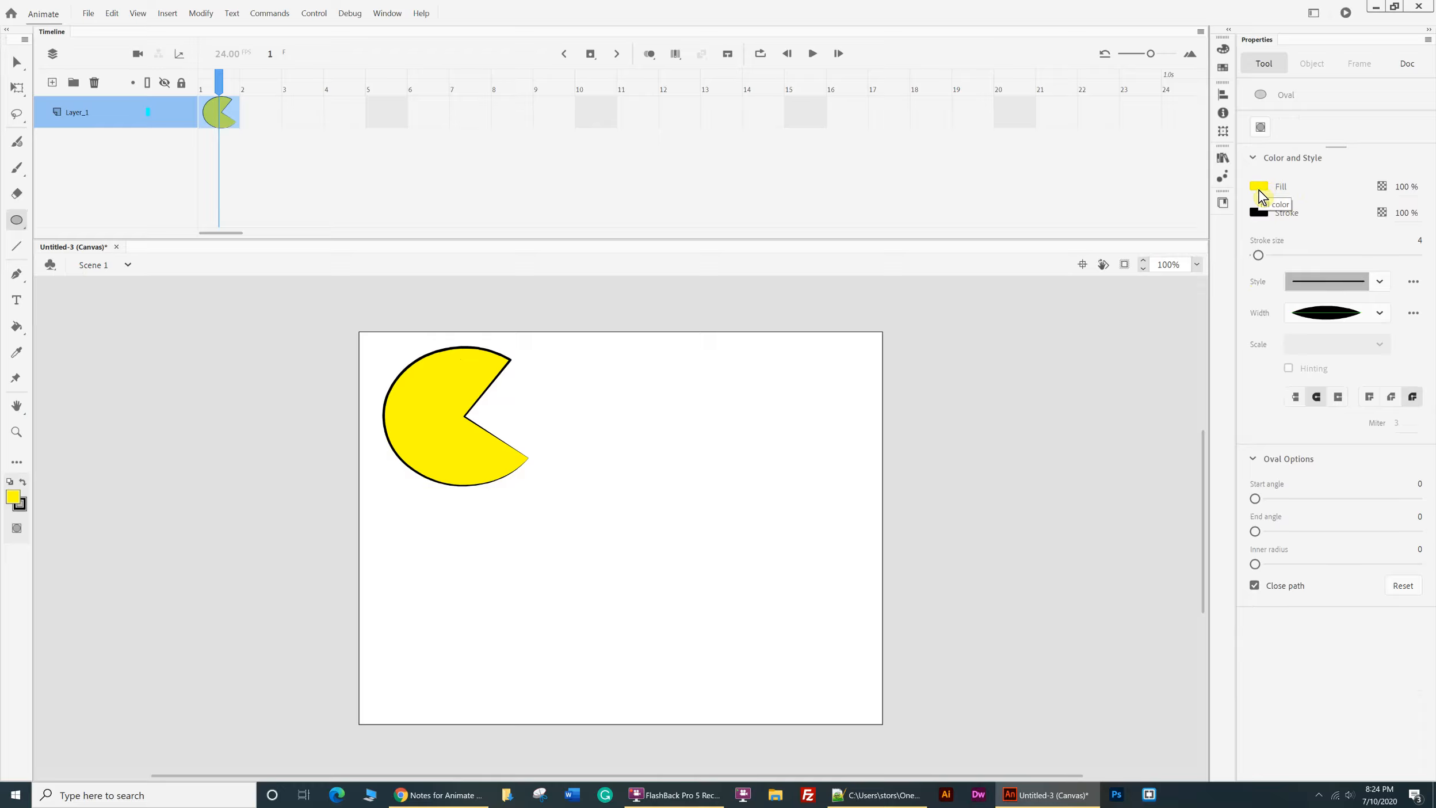
left_click(1259, 190)
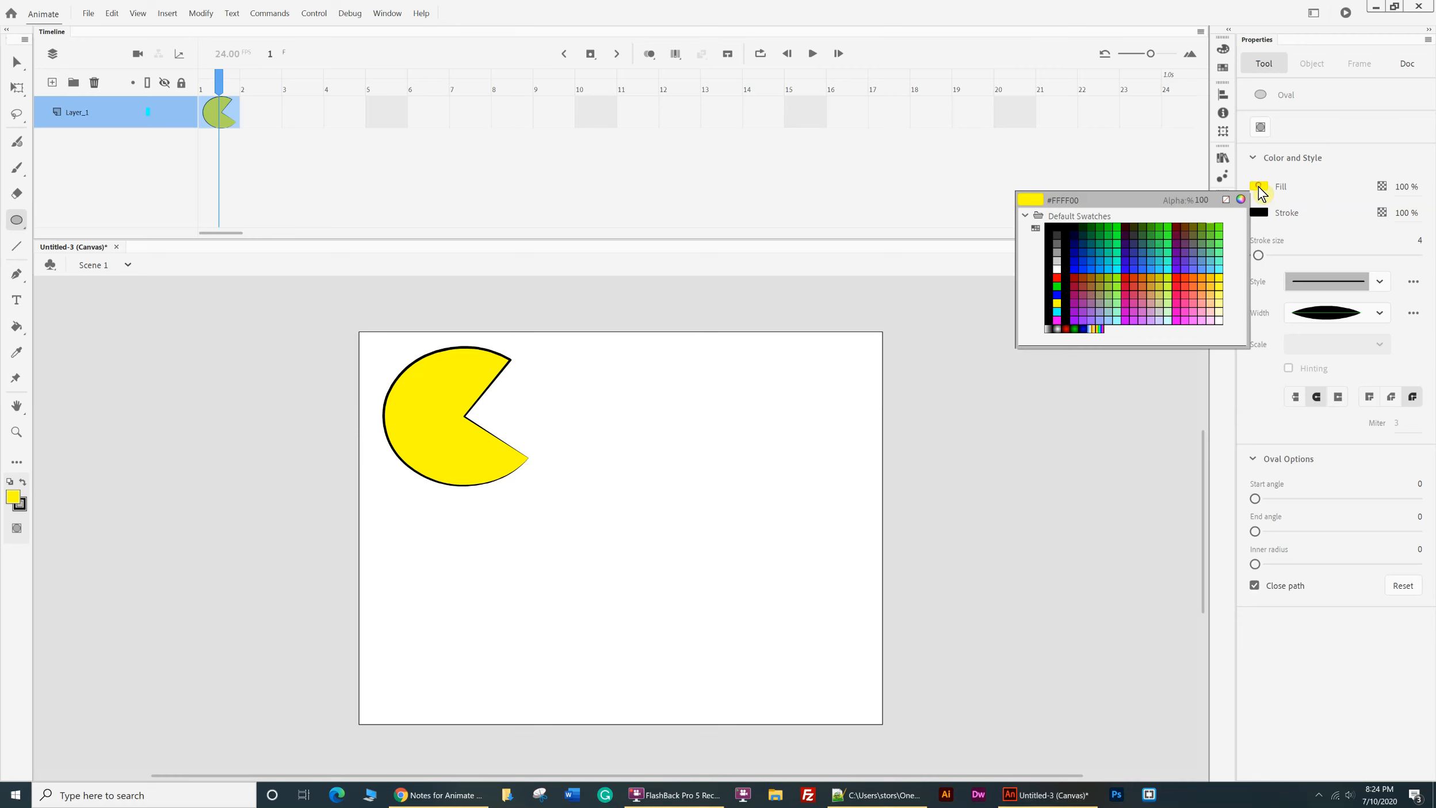
left_click(1057, 269)
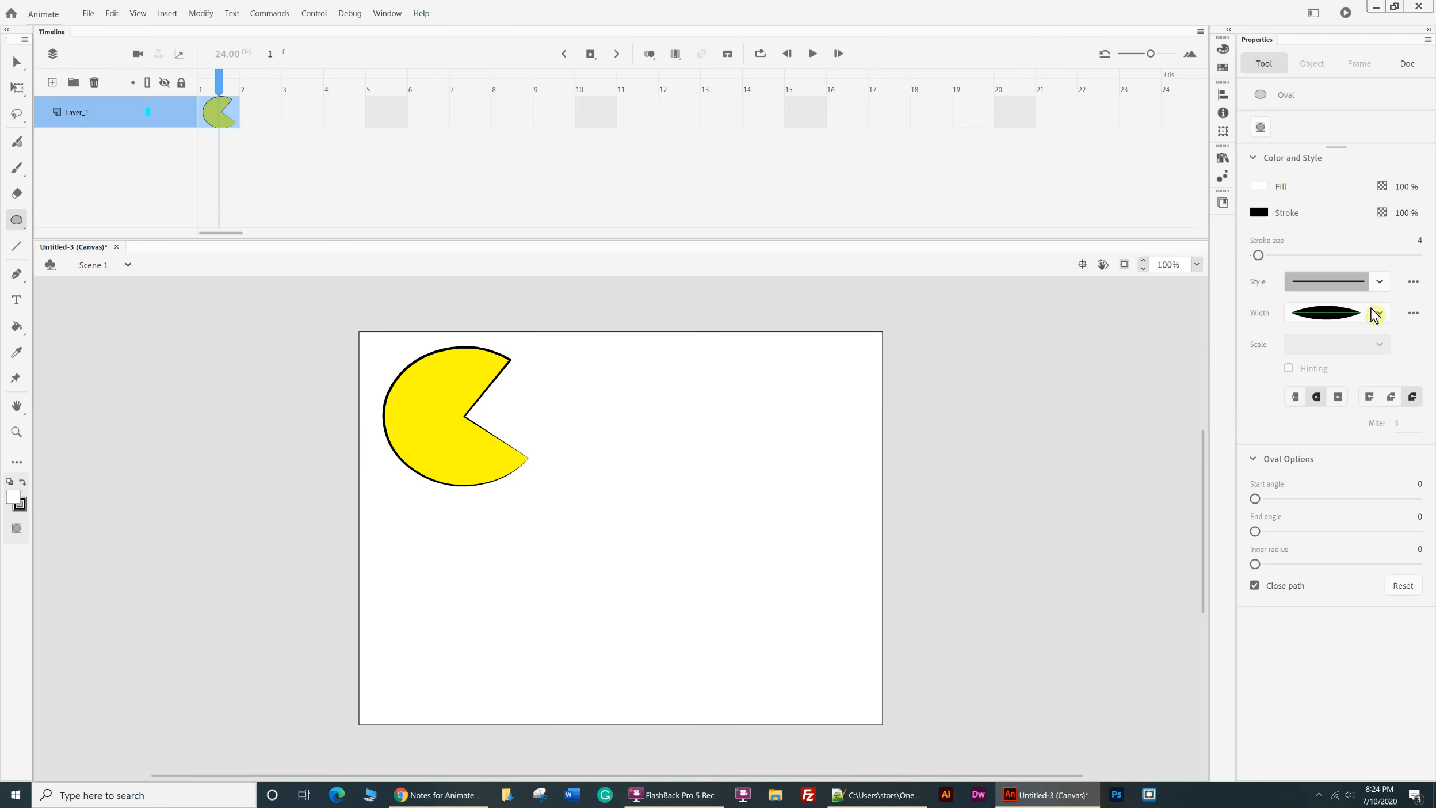
left_click_drag(661, 366, 725, 537)
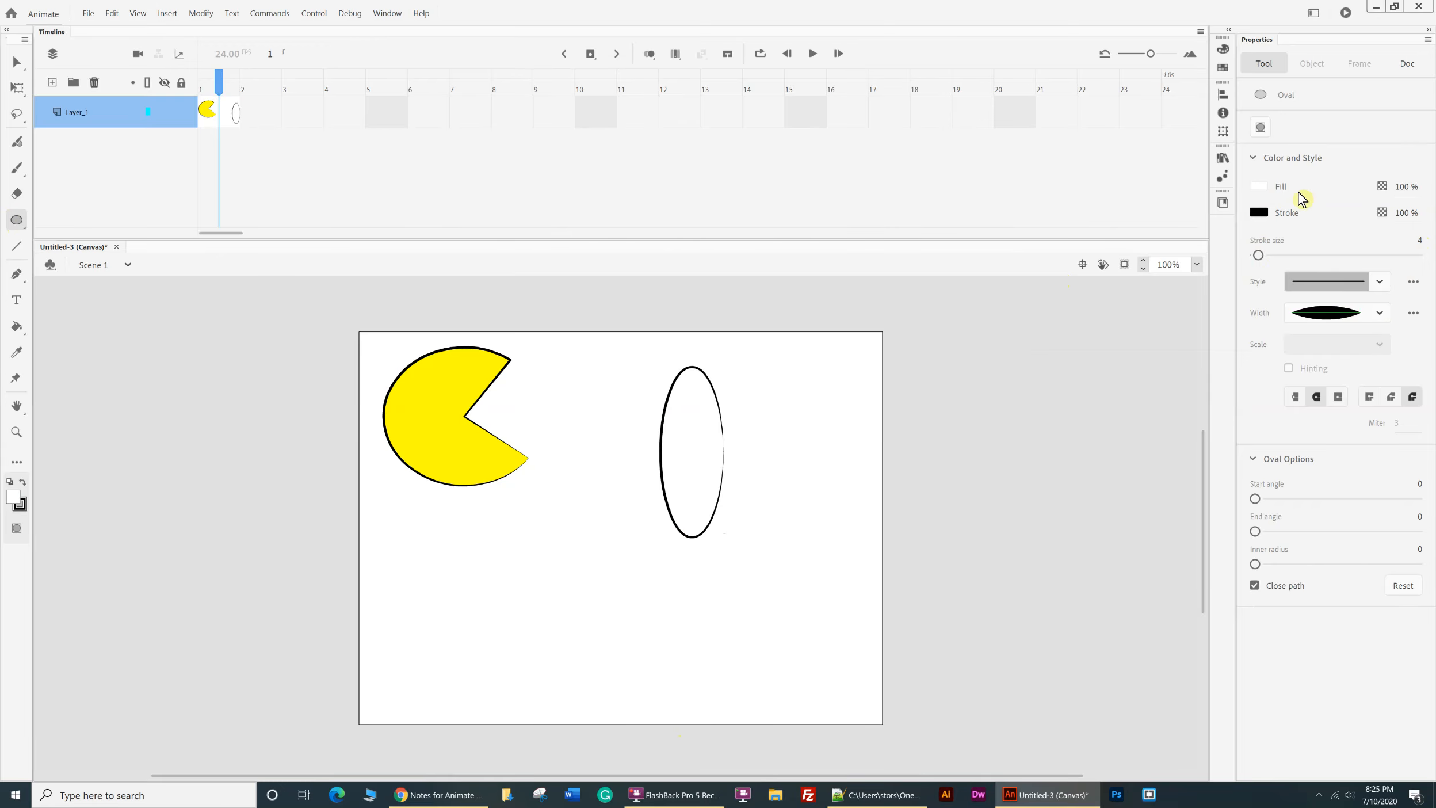
- Draw a small black oval primitive, about 45 by 50 px, beside the white oval, using a uniform stroke width profile
left_click(1380, 313)
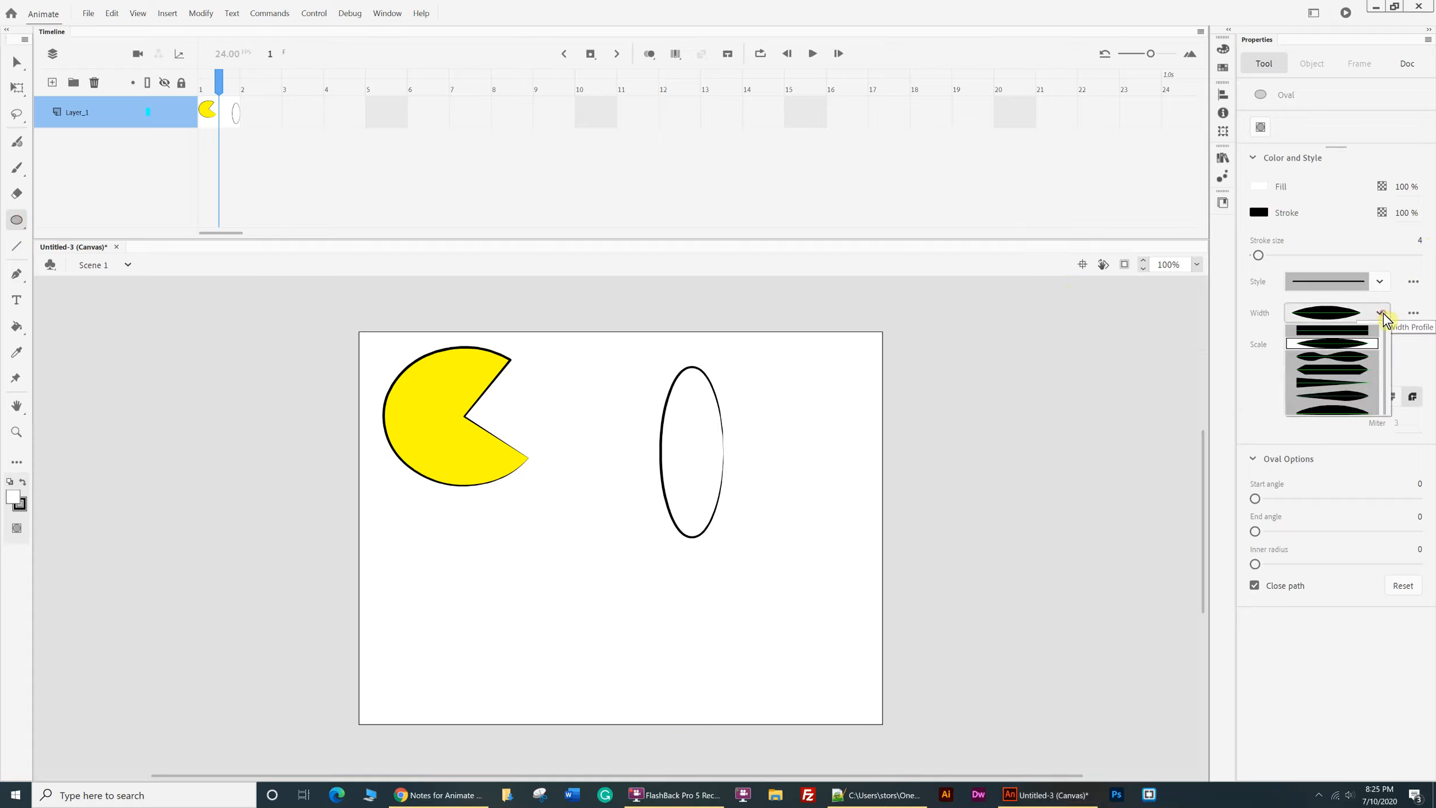
left_click(1351, 330)
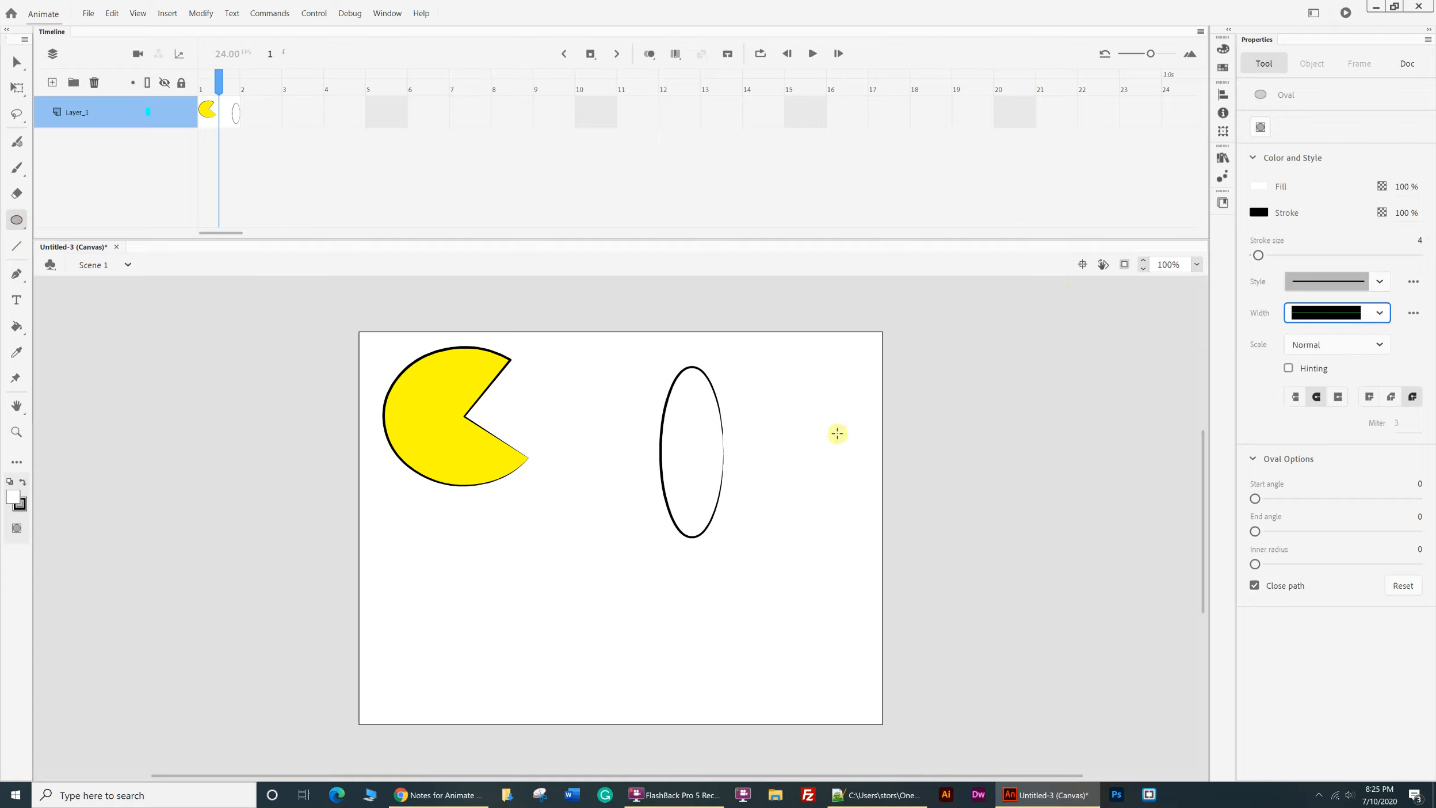
left_click(17, 221)
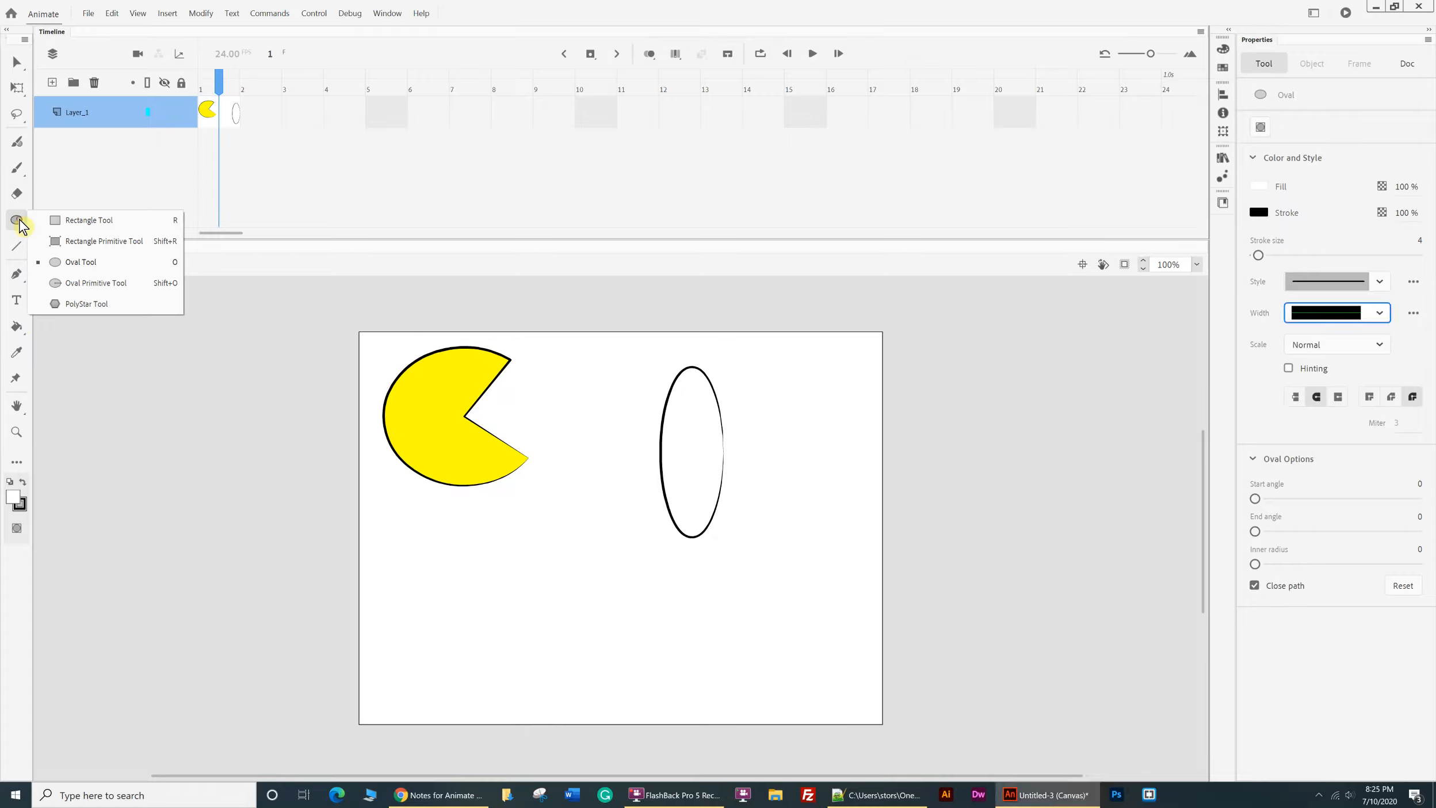
left_click(63, 290)
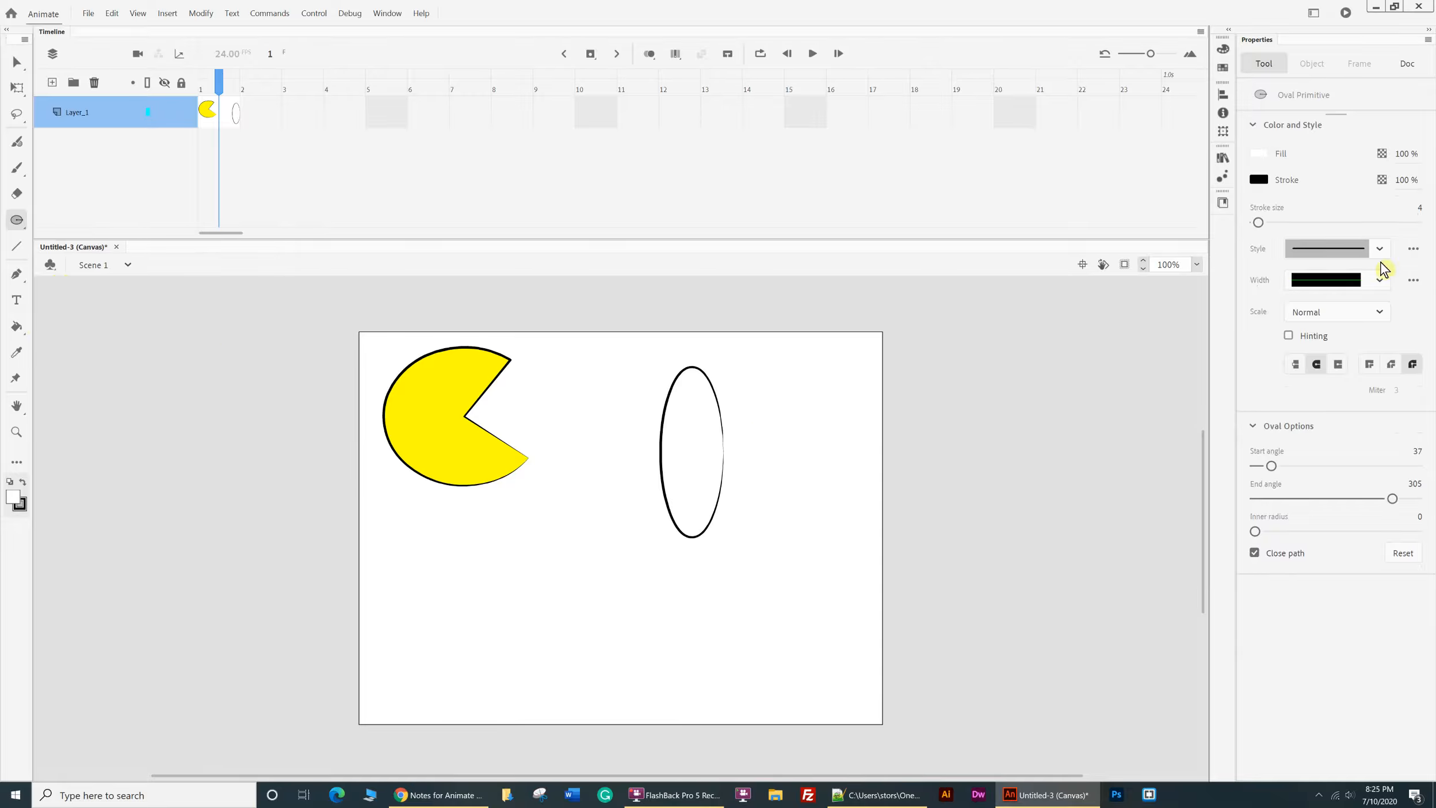
left_click(1262, 156)
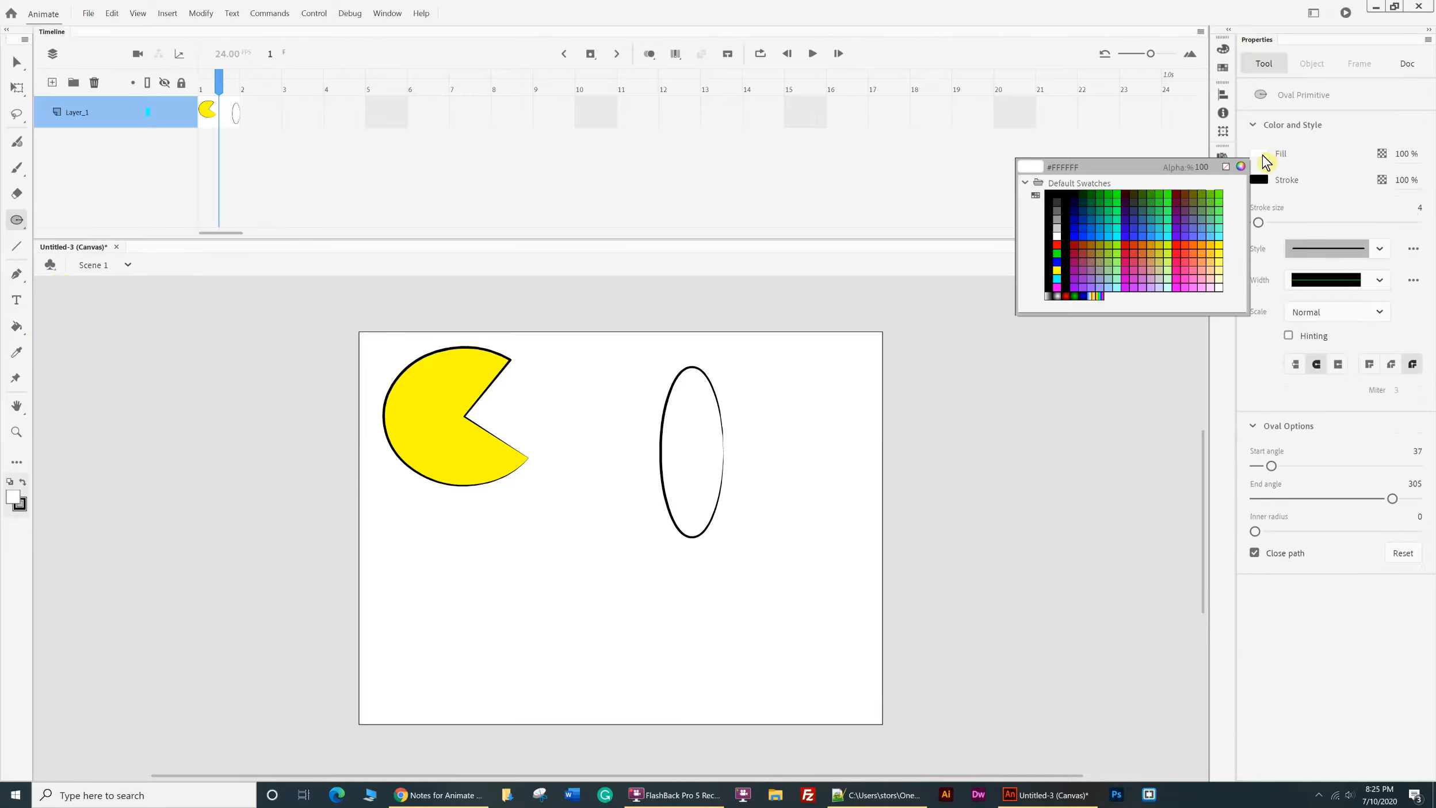
left_click(1061, 194)
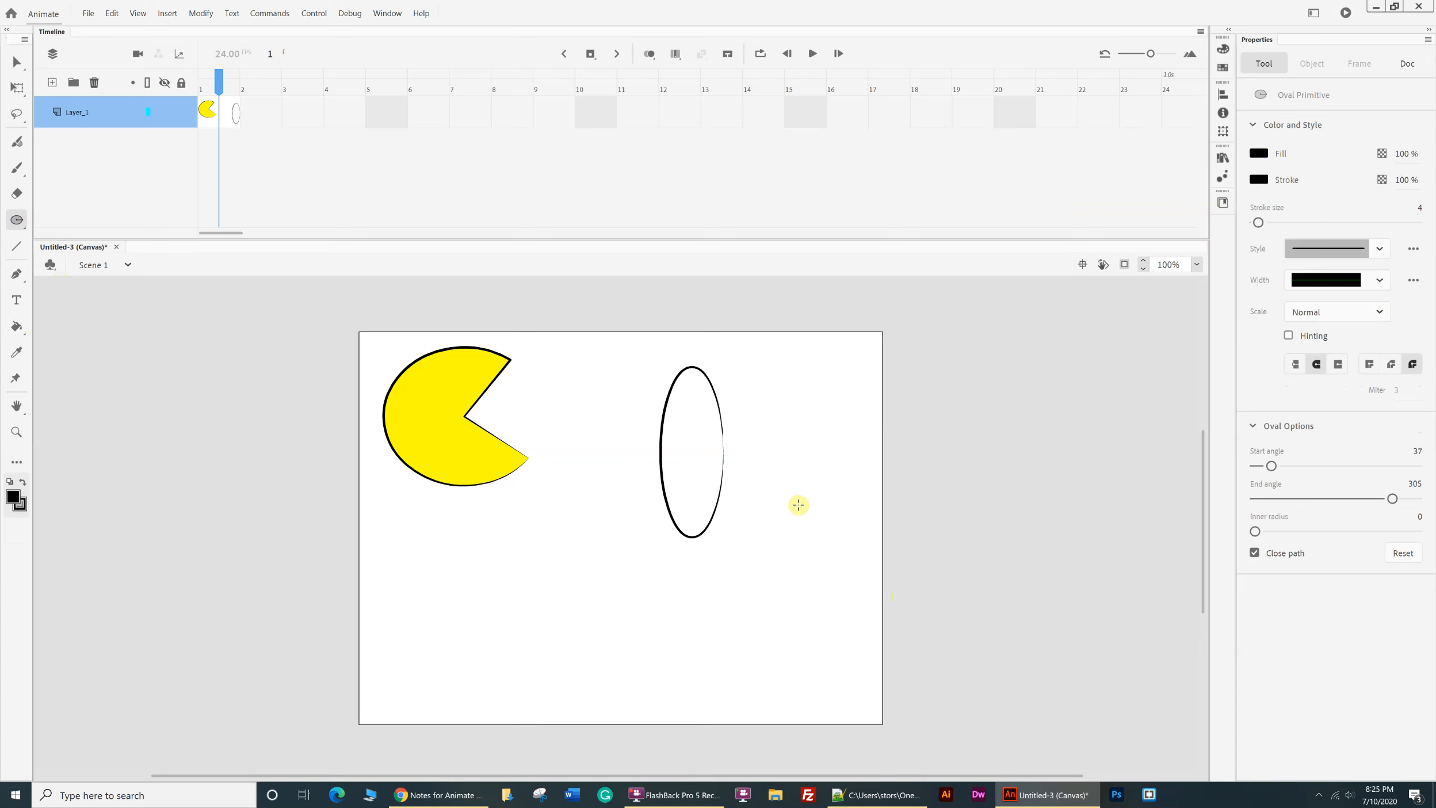
left_click_drag(784, 476, 821, 509)
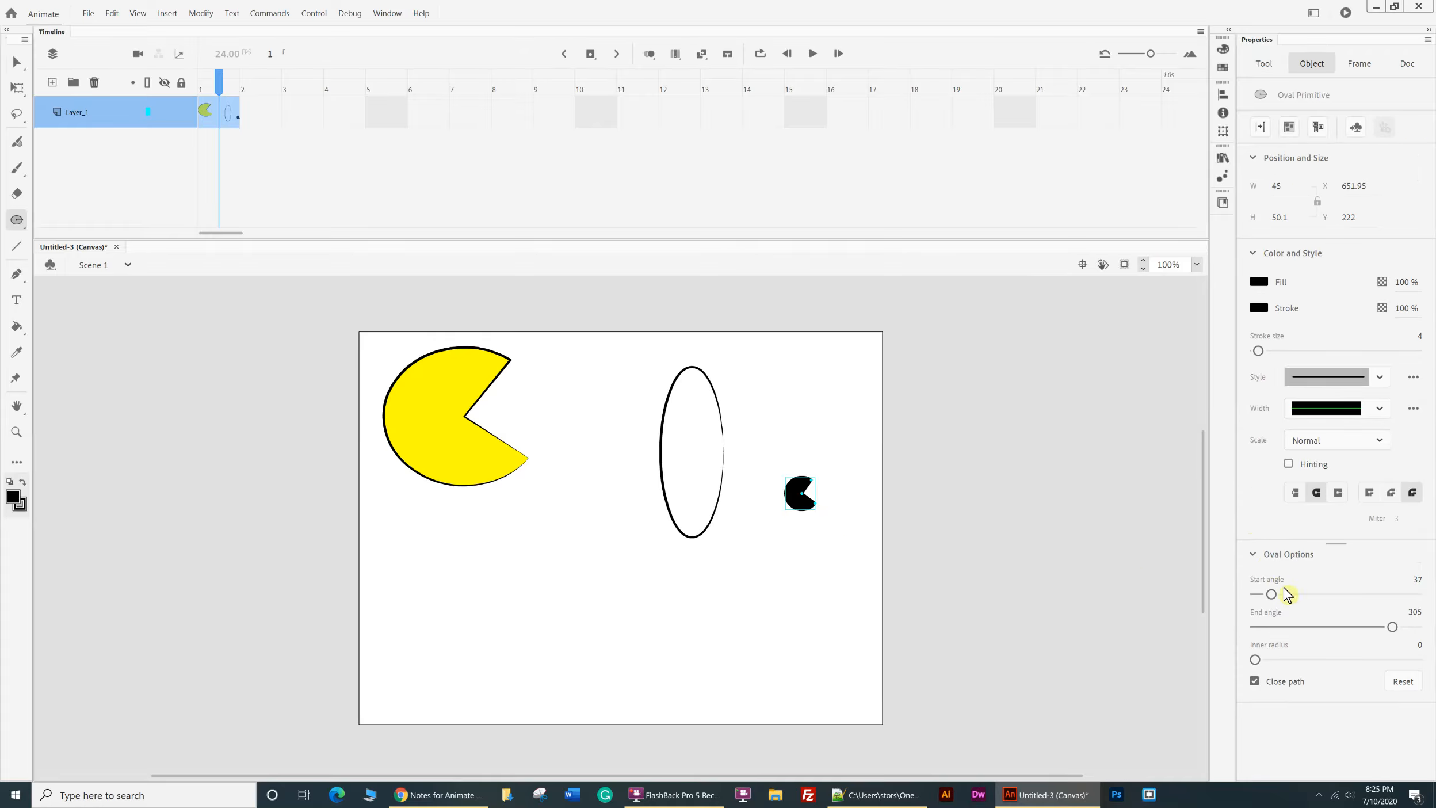
- Set the black shape's start angle to 0 and end angle to 360, and centre it in the white oval at about X 484, Y 154
left_click_drag(1273, 598, 1227, 596)
left_click_drag(1393, 626, 1435, 623)
left_click(16, 64)
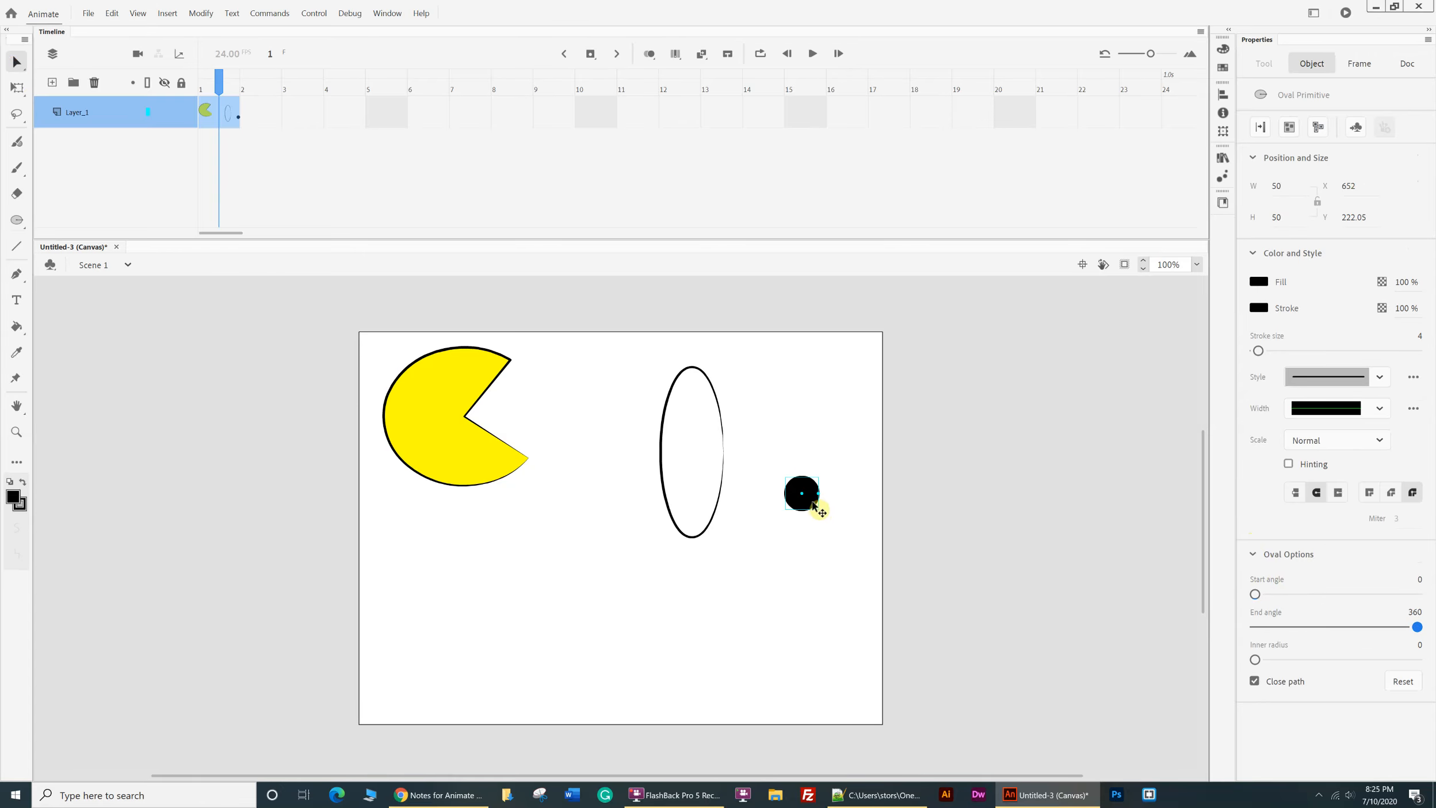
left_click_drag(815, 504, 714, 476)
left_click(819, 450)
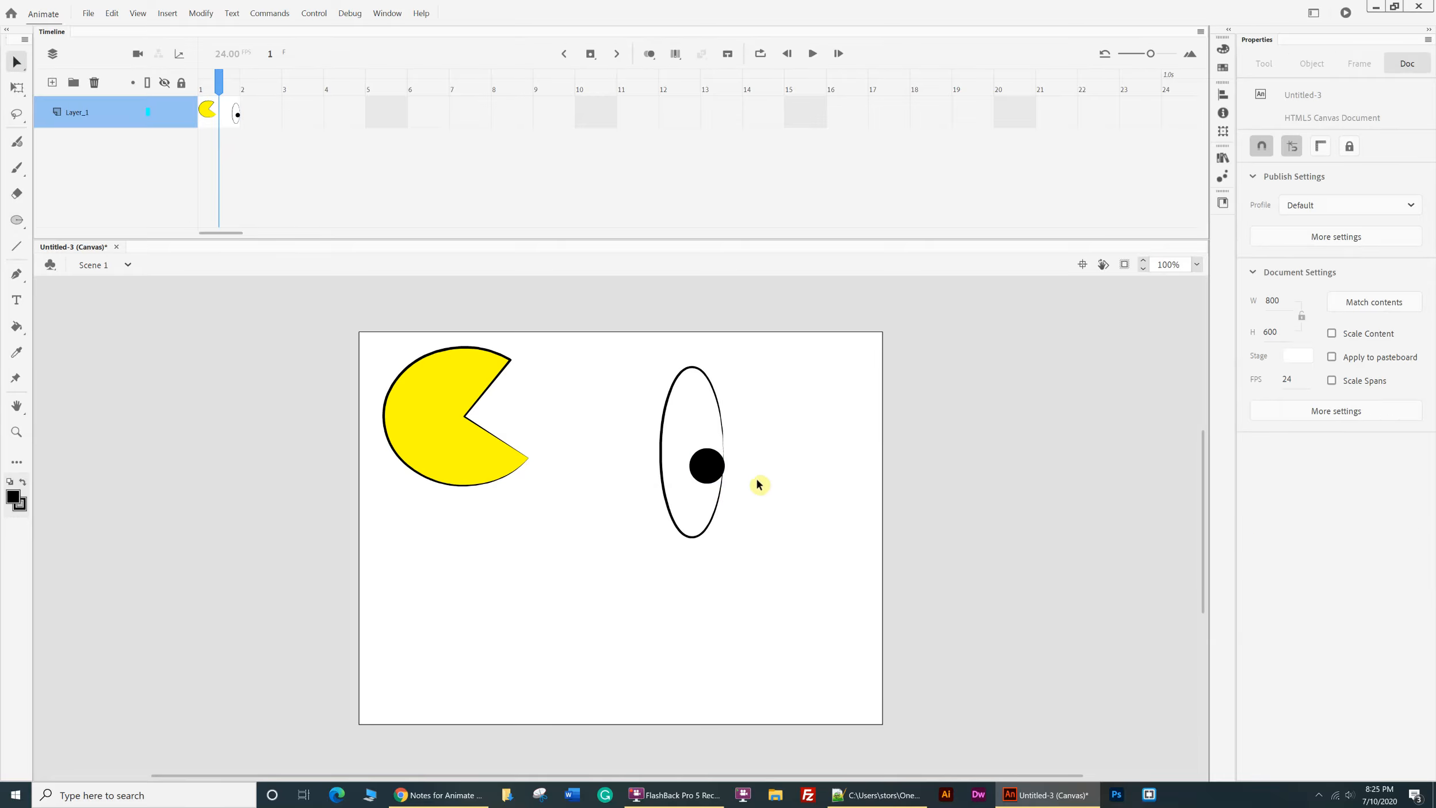
left_click_drag(701, 481, 699, 451)
left_click(792, 564)
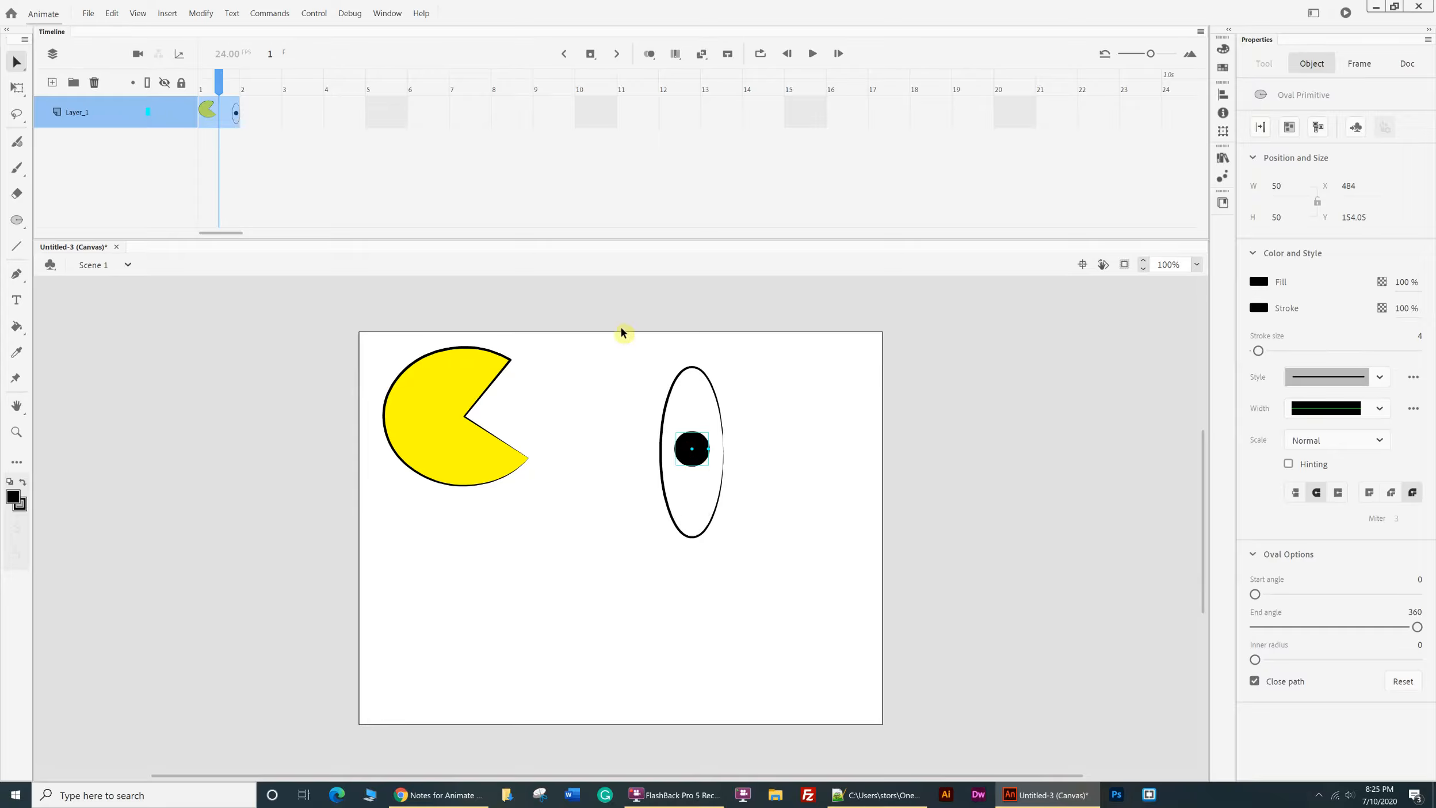
- Duplicate the white oval together with its black pupil directly to the right of the first eye
left_click_drag(623, 341, 778, 578)
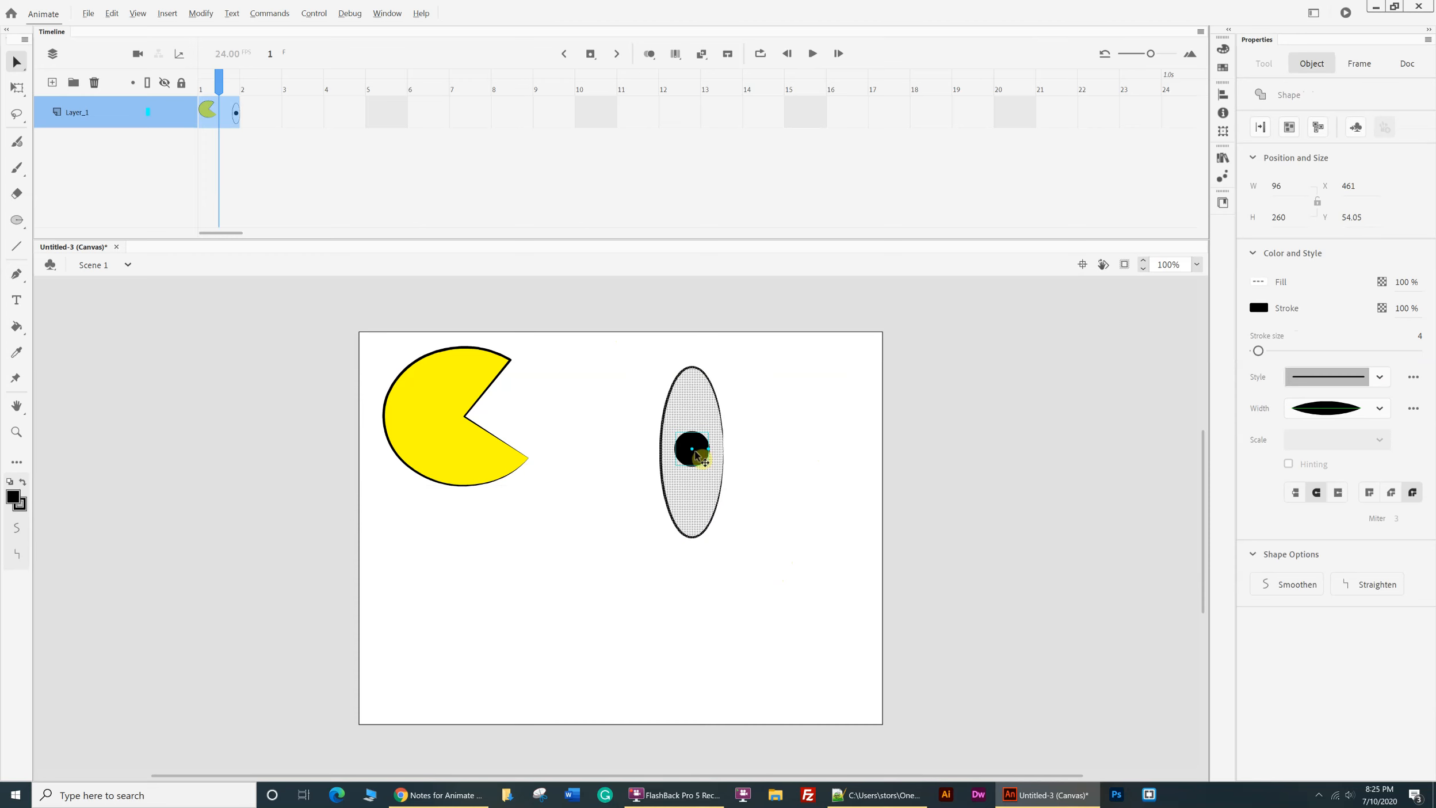
left_click_drag(696, 455, 760, 503)
left_click(863, 488)
- Reposition the pupils to sit level inside their eyes, with the left pupil at about X 489, Y 161
left_click(760, 452)
mouse_move(693, 447)
left_mouse_down()
mouse_move(693, 404)
mouse_move(702, 452)
left_mouse_up()
left_click_drag(768, 504, 677, 455)
mouse_move(780, 456)
left_mouse_down()
mouse_move(762, 491)
mouse_move(771, 459)
left_mouse_up()
left_click_drag(678, 454, 690, 455)
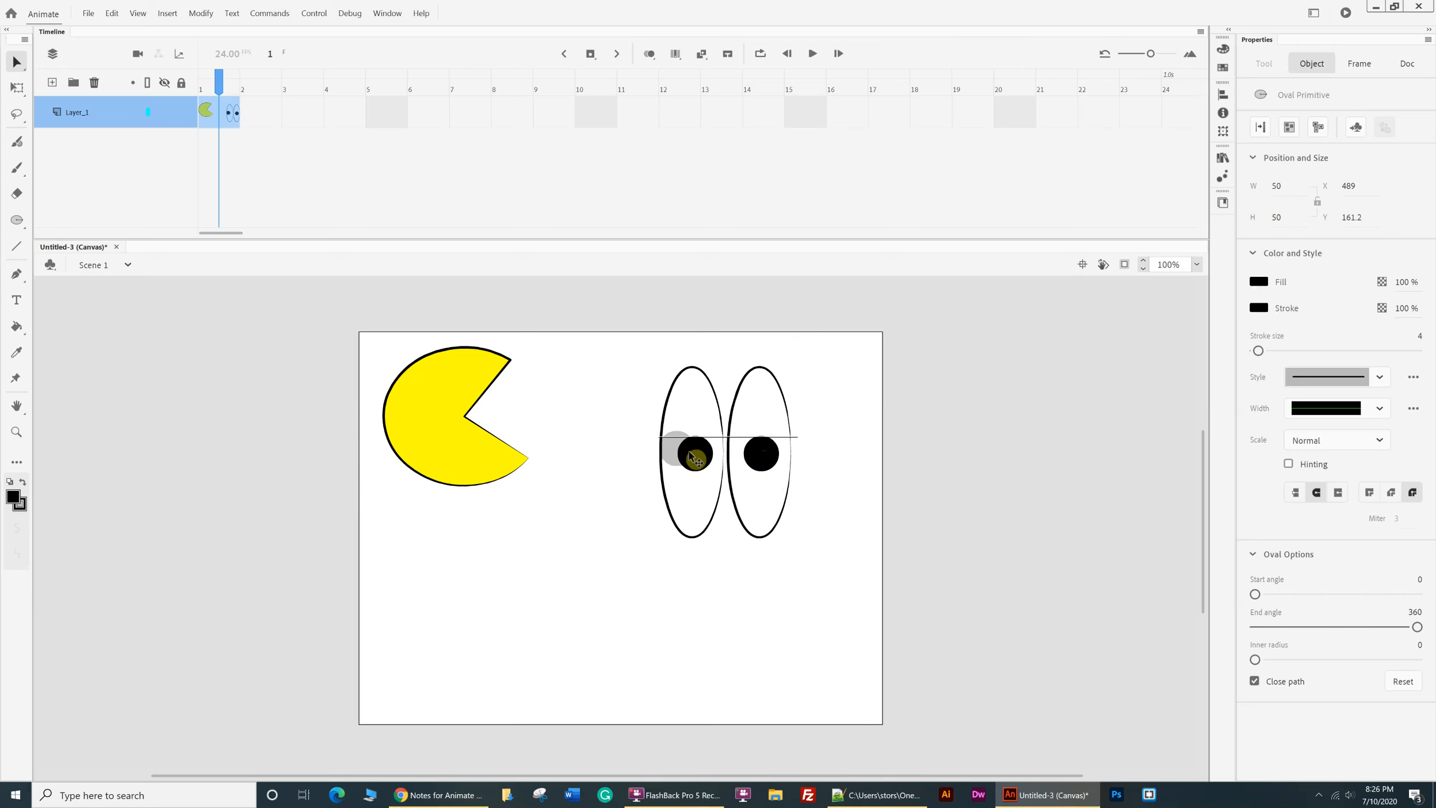
left_click_drag(690, 455, 692, 455)
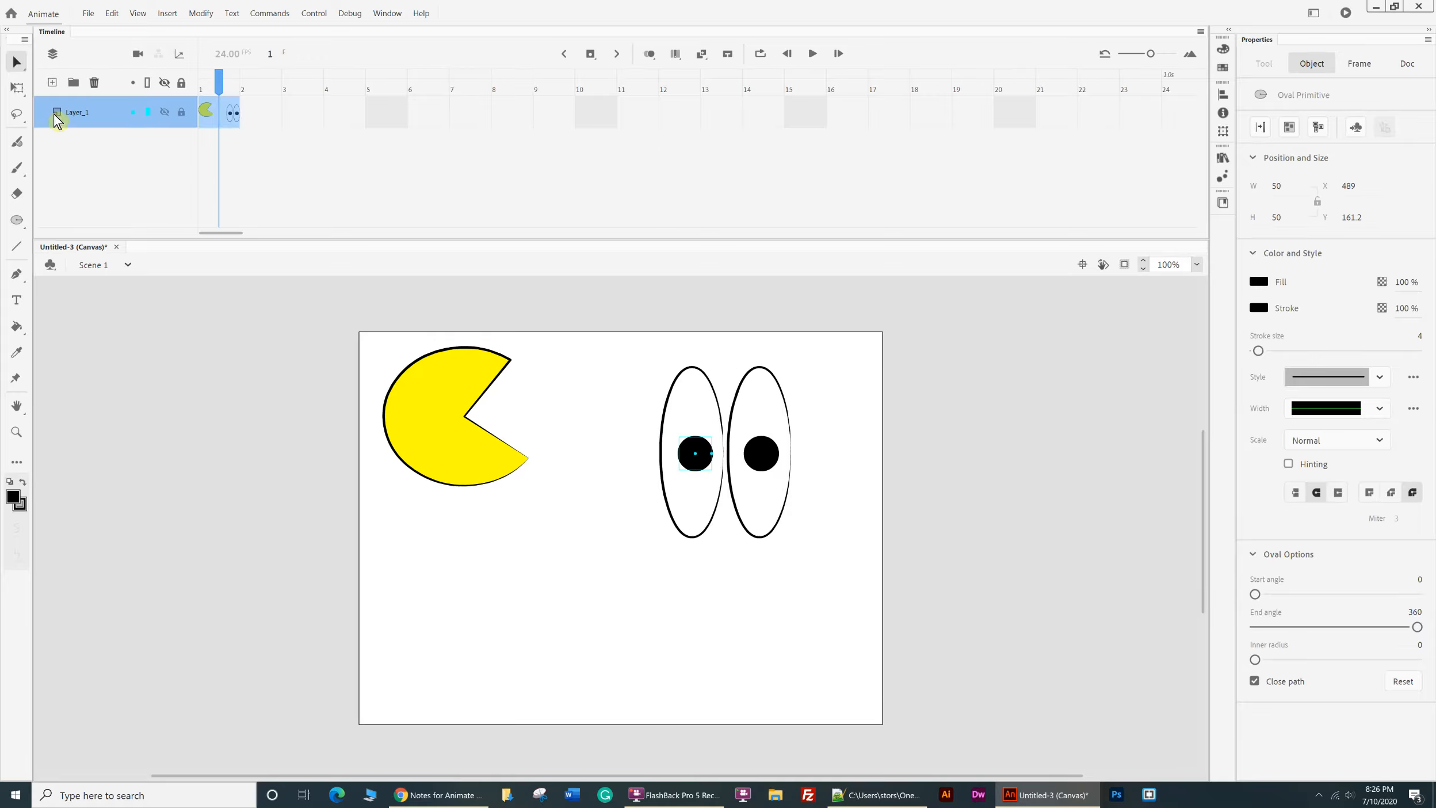
- Resize the left pupil to 20 by 20 with proportions locked, and centre it in its eye at about X 500, Y 174
left_click(20, 89)
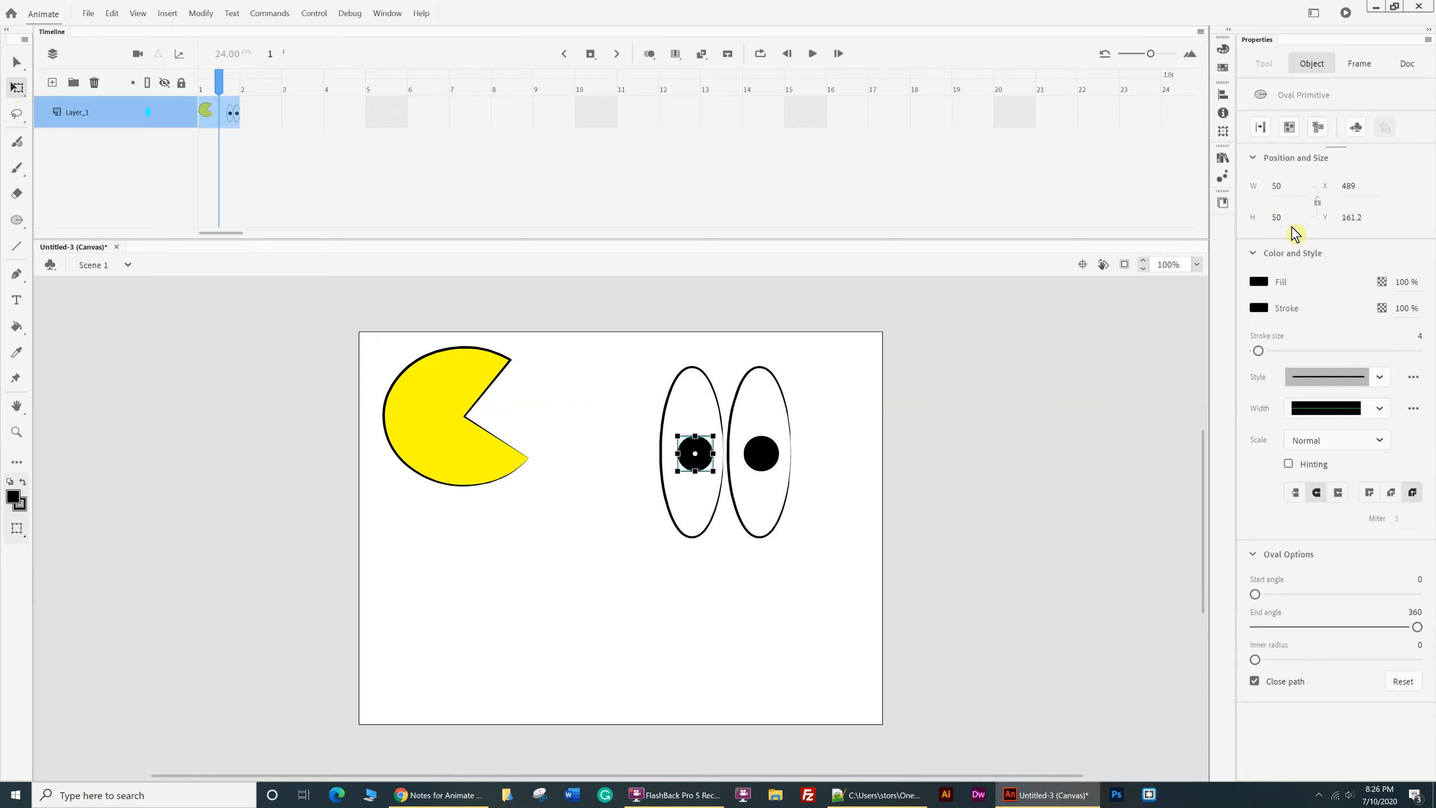
left_click(1317, 201)
left_click(1278, 187)
left_click(1272, 226)
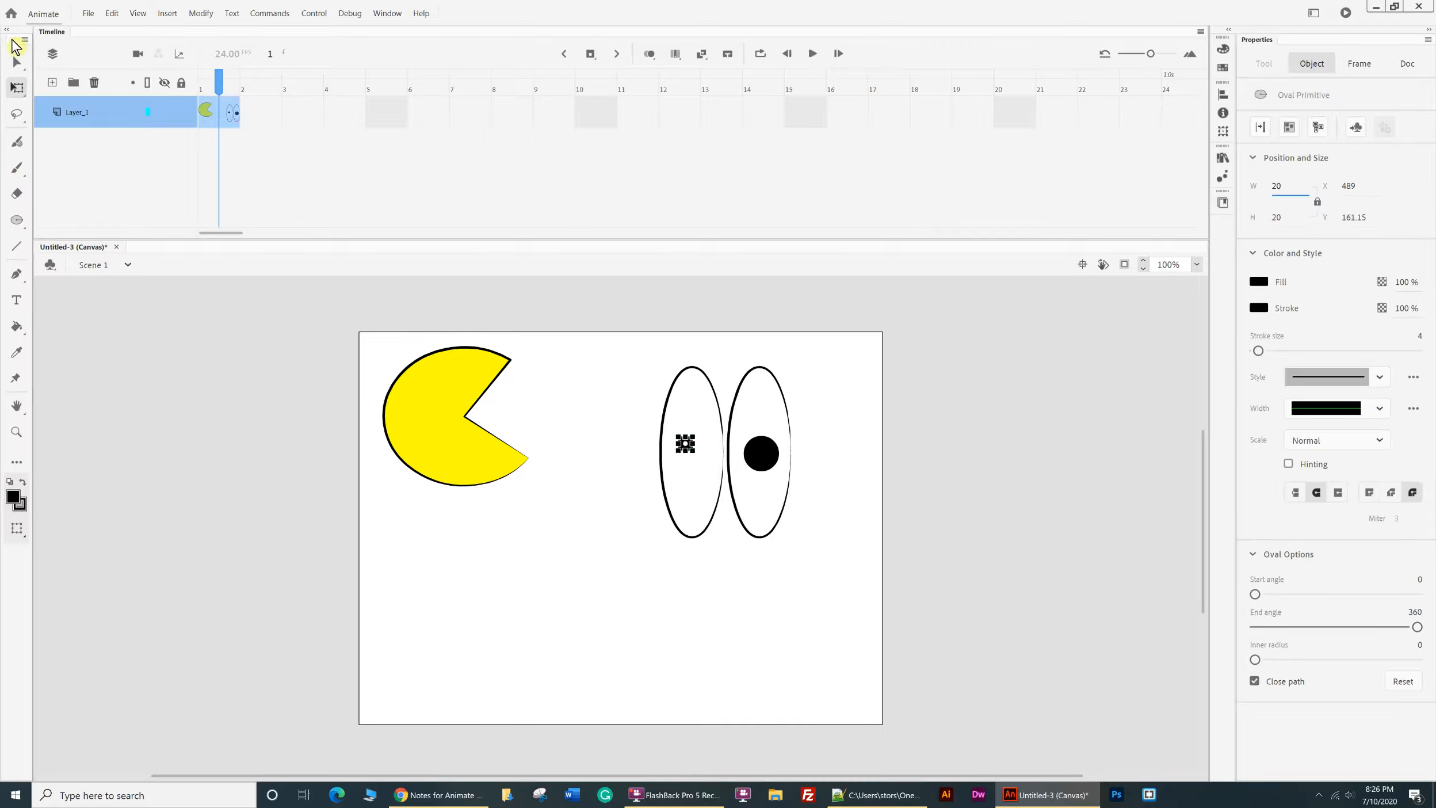
left_click(17, 61)
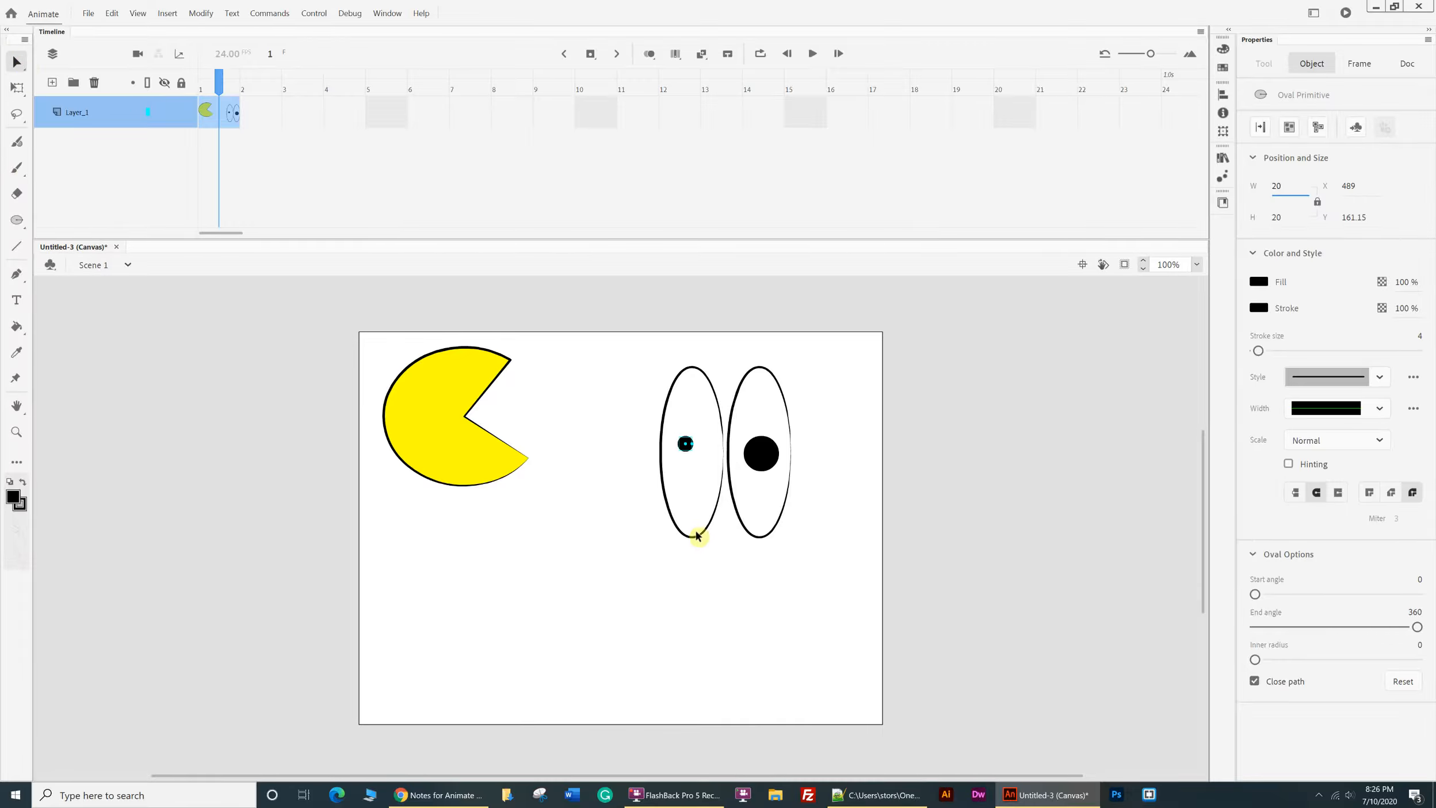
left_click_drag(690, 448, 698, 463)
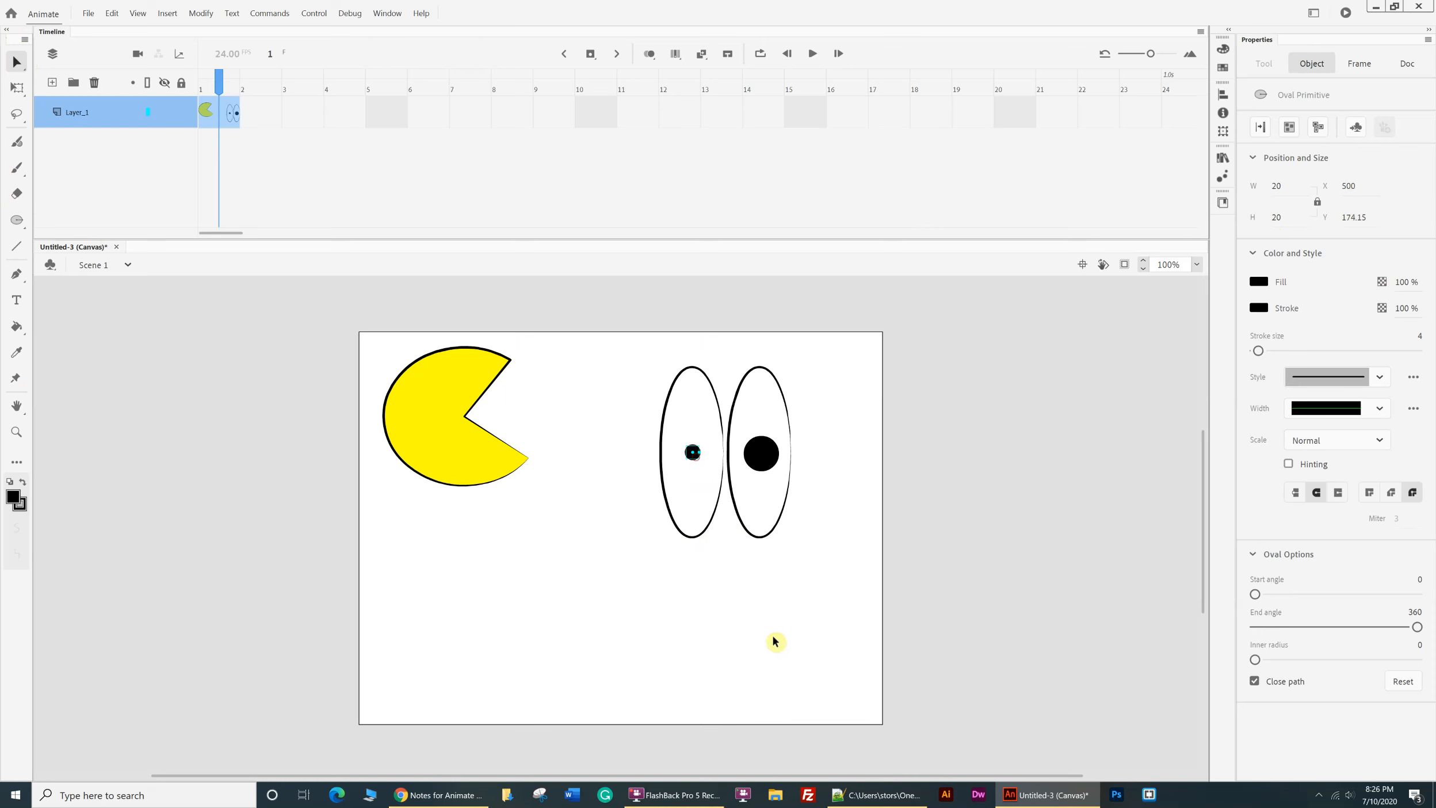
left_click(788, 673)
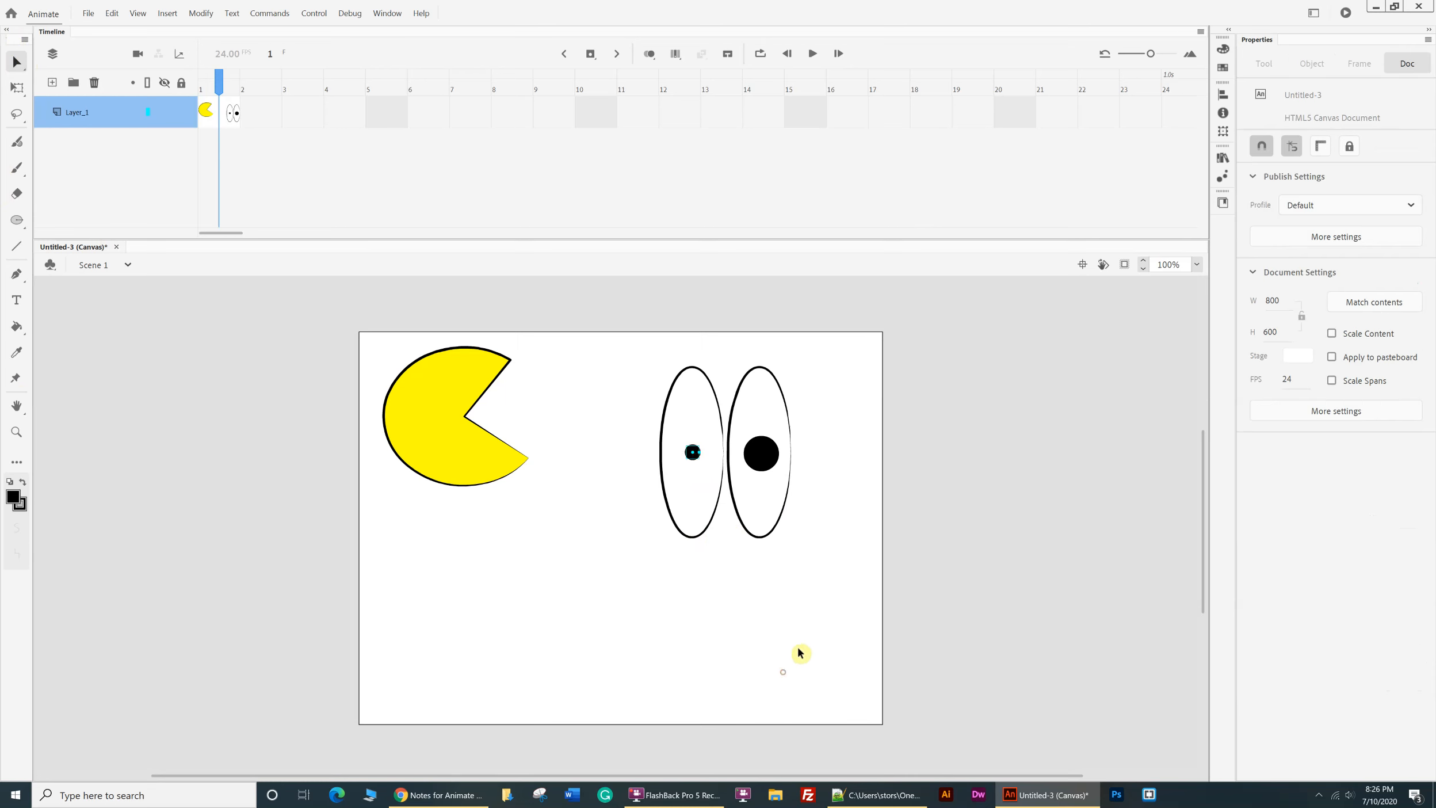
- Resize the right eye's pupil to a width of 20, keeping its proportions locked
left_click(764, 465)
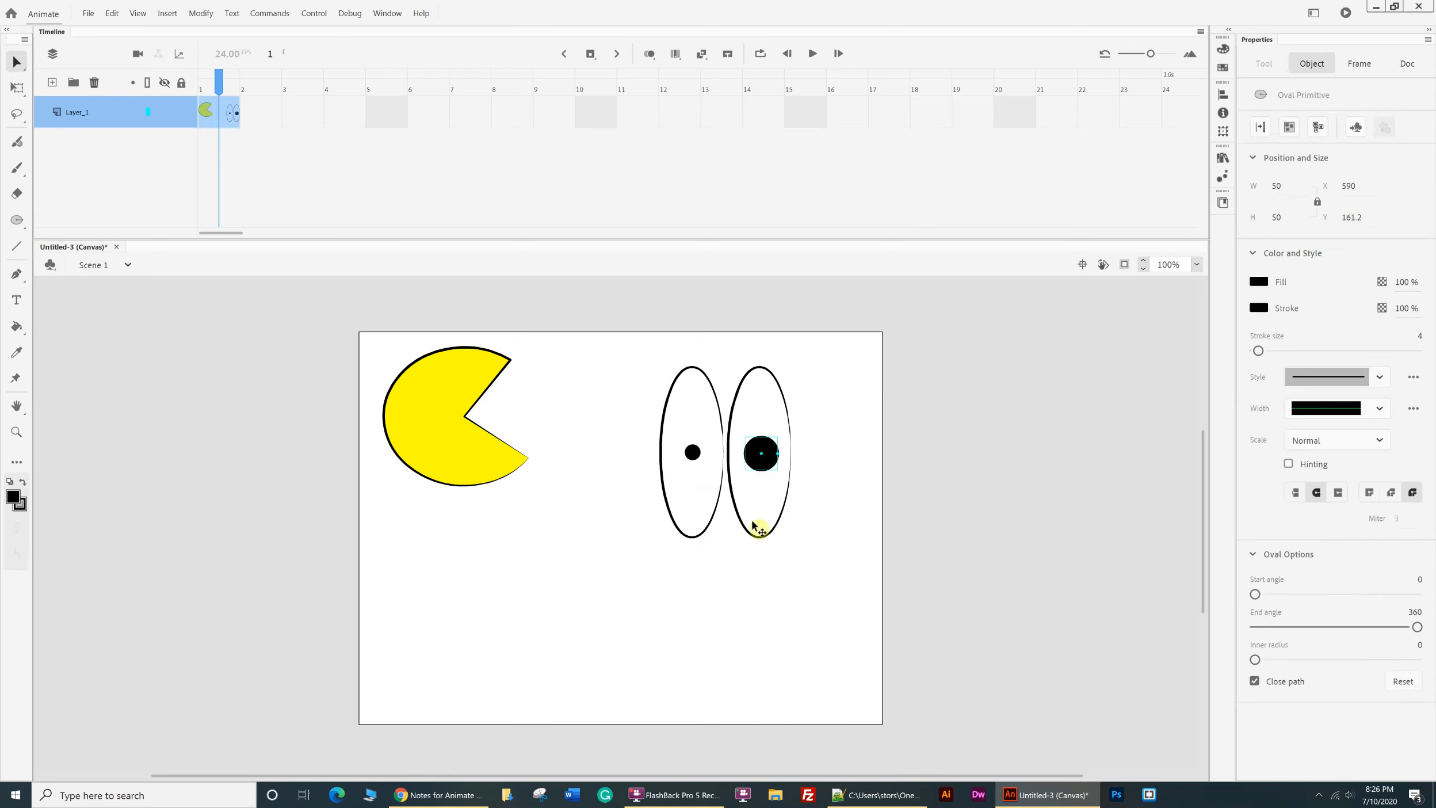
left_click(1278, 188)
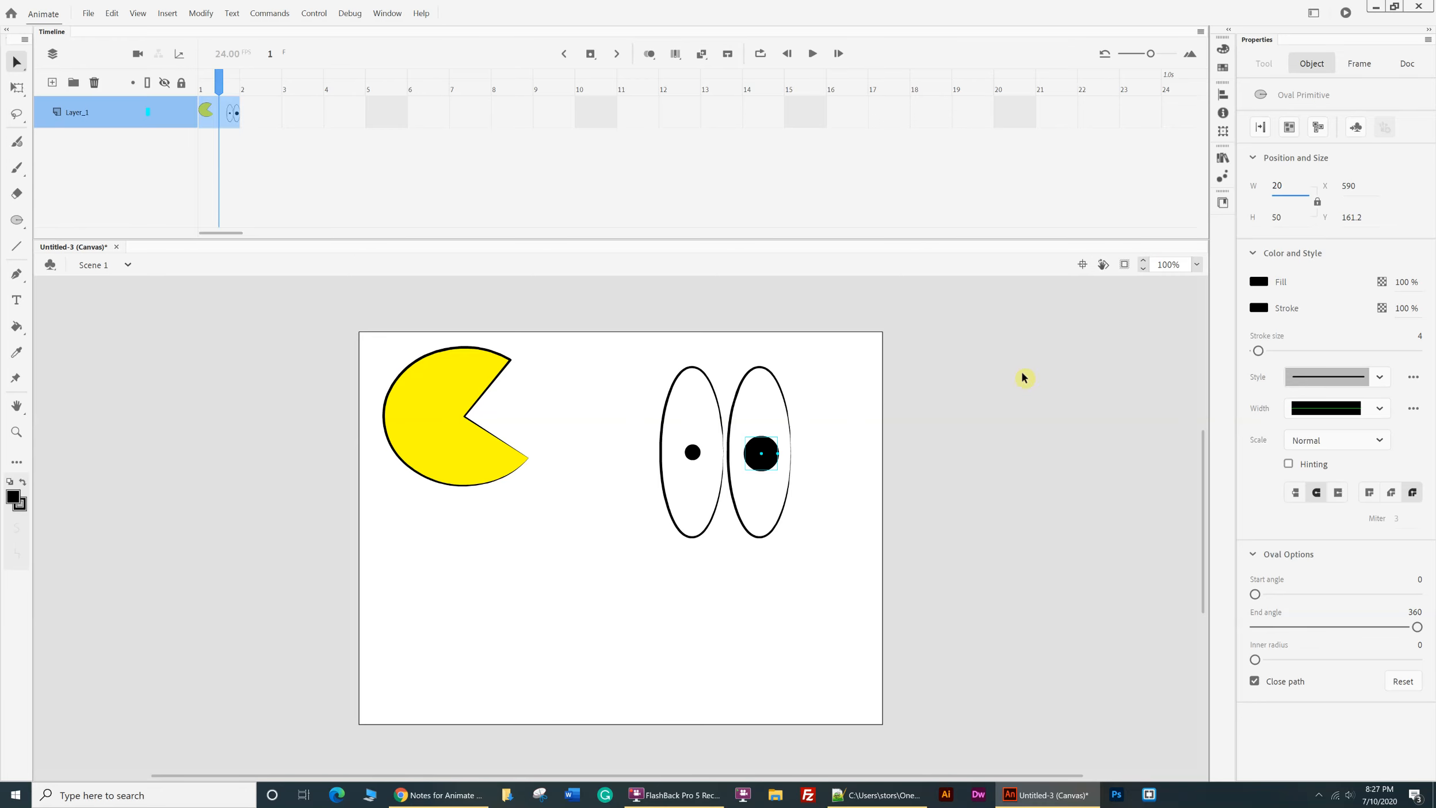
left_click(842, 447)
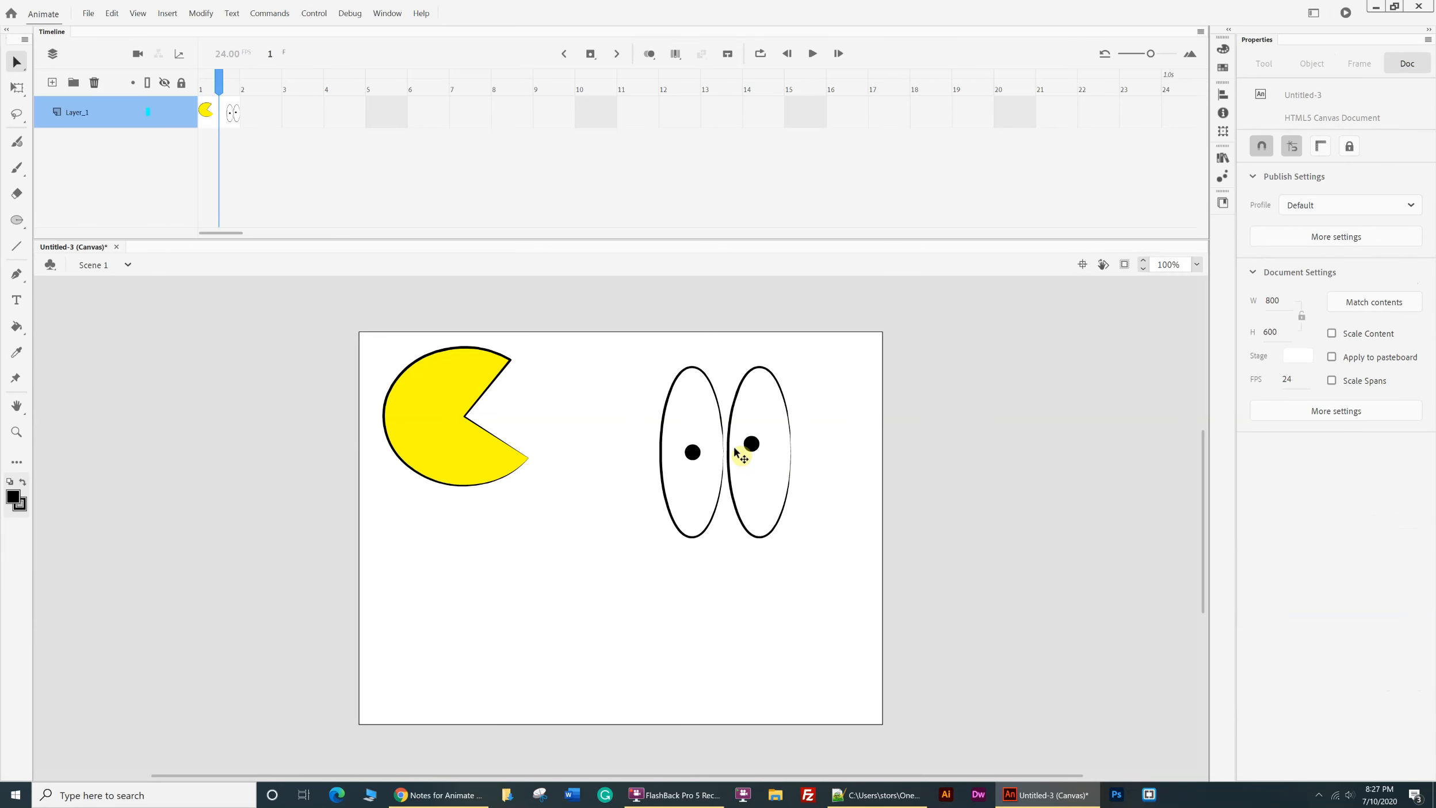
left_click(751, 444)
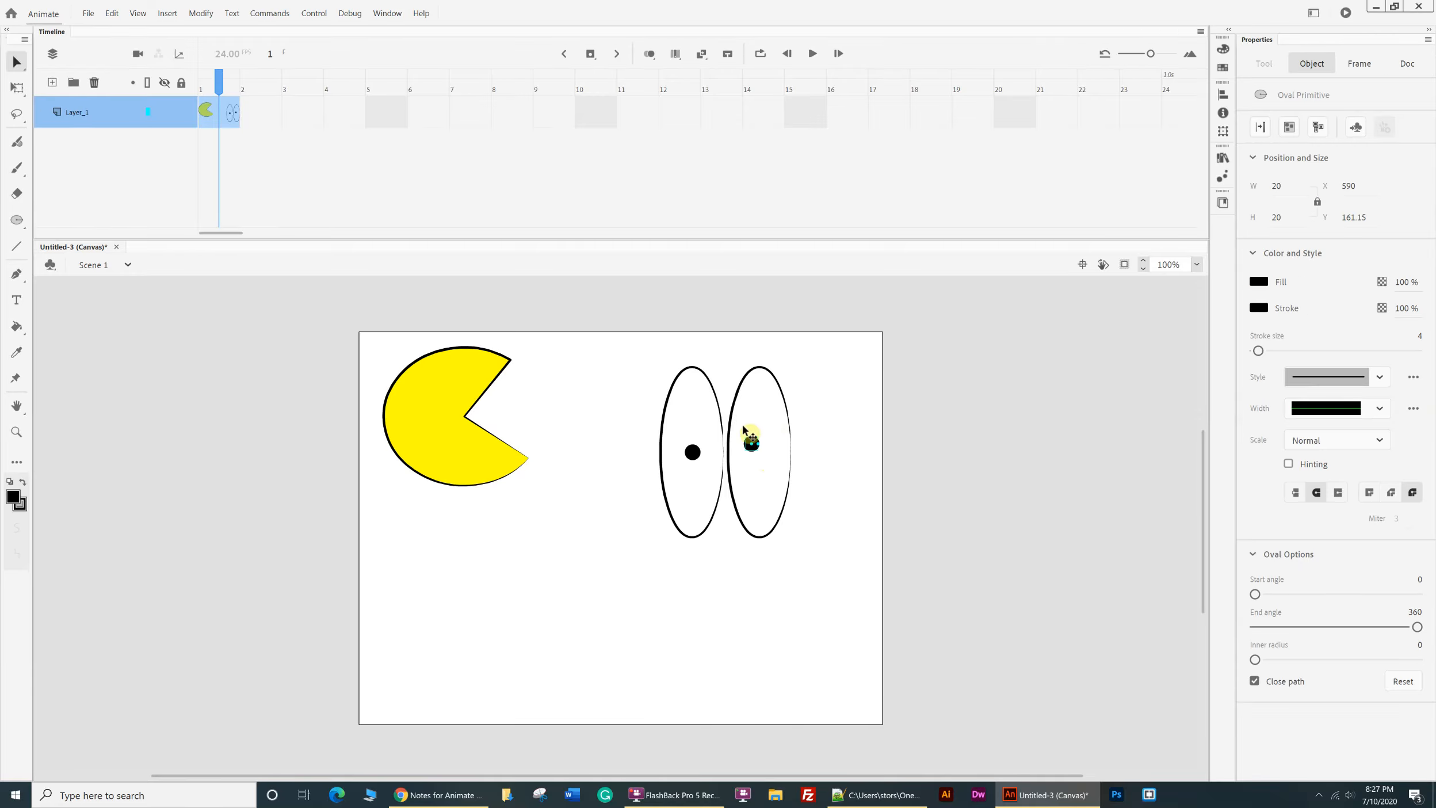
mouse_move(740, 431)
left_mouse_down()
mouse_move(759, 459)
mouse_move(742, 435)
left_mouse_up()
left_click(855, 489)
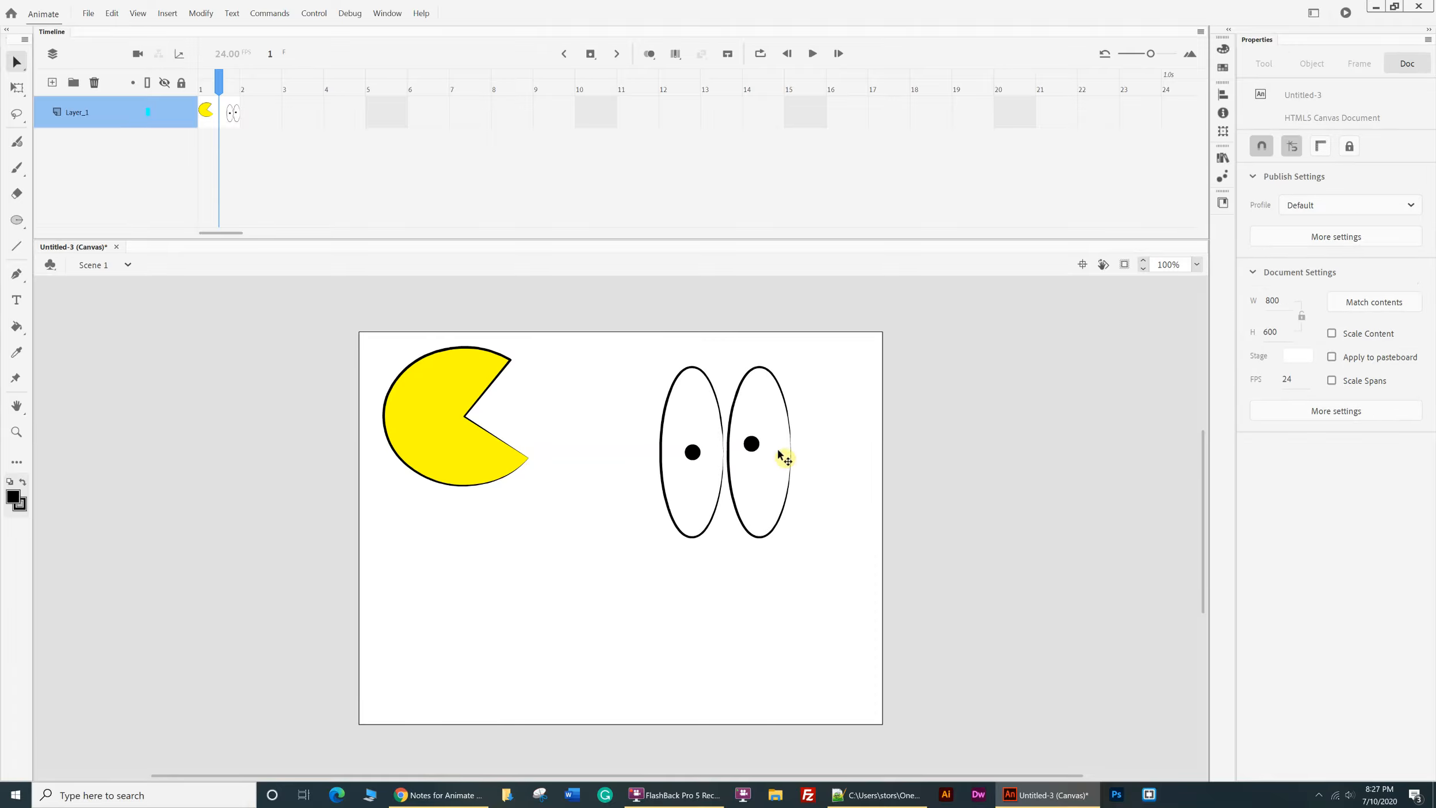
- Move the right pupil to the middle of its eye at about X 600, Y 174, and set its start angle to 0
left_click(756, 446)
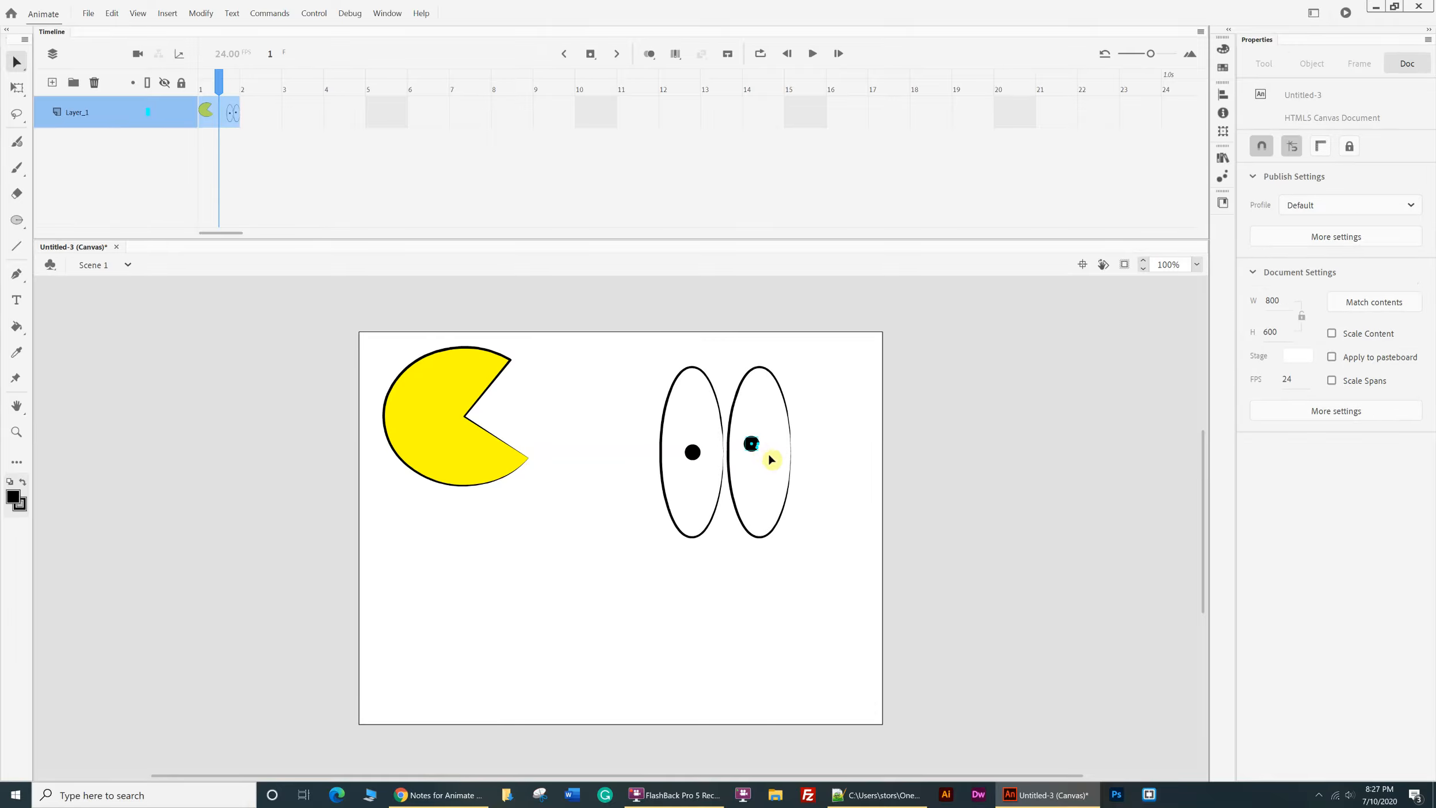
left_click(753, 449)
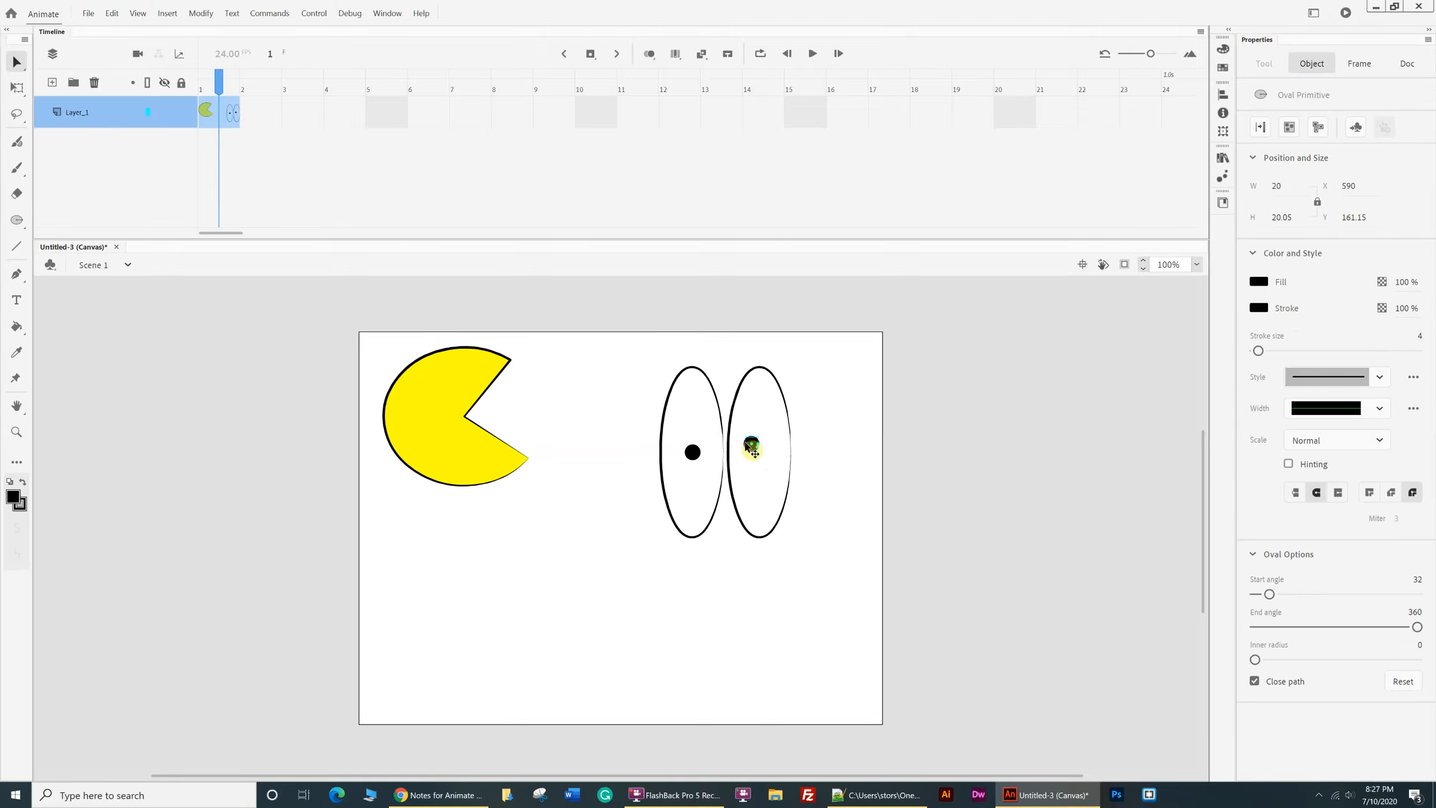
left_click_drag(751, 444, 757, 453)
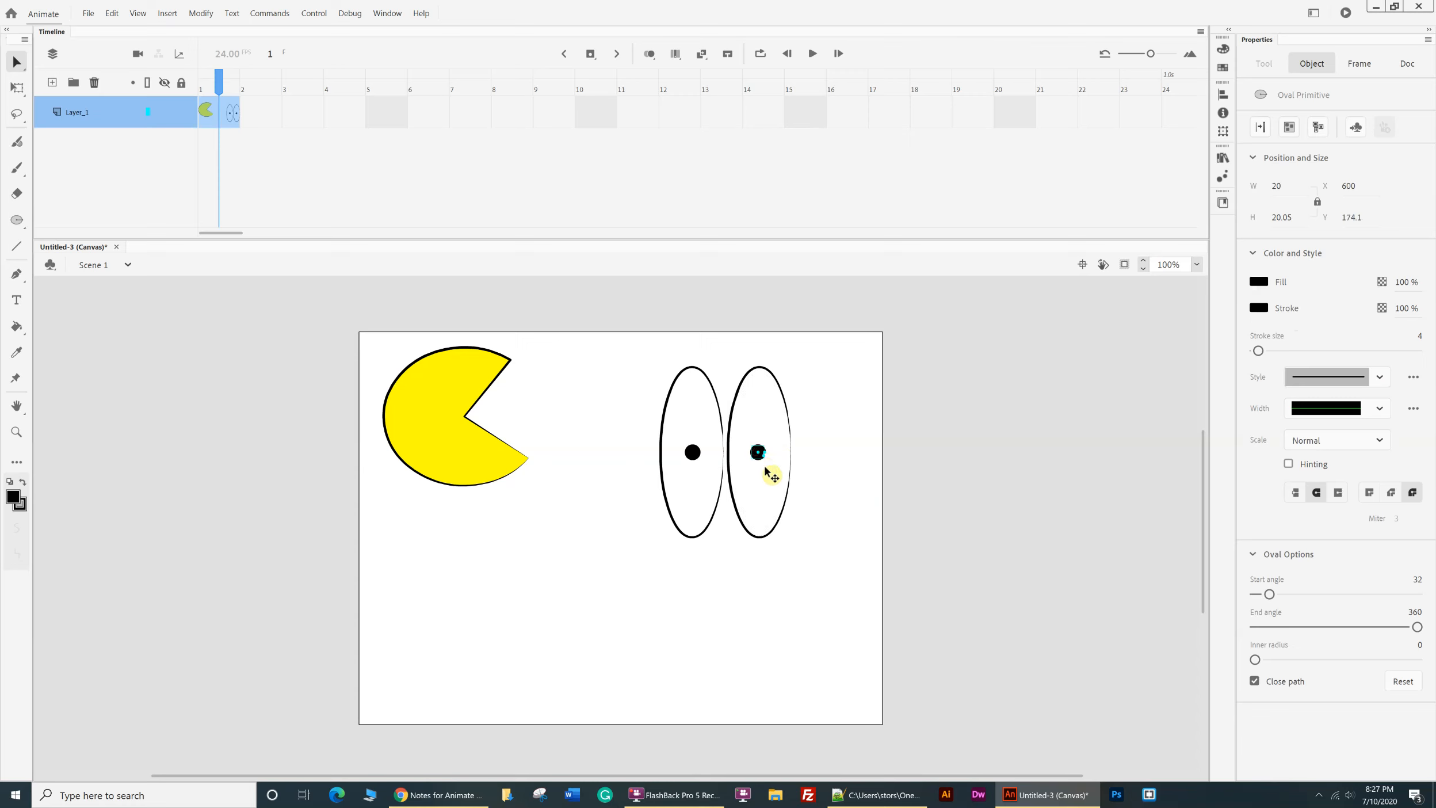
left_click(863, 452)
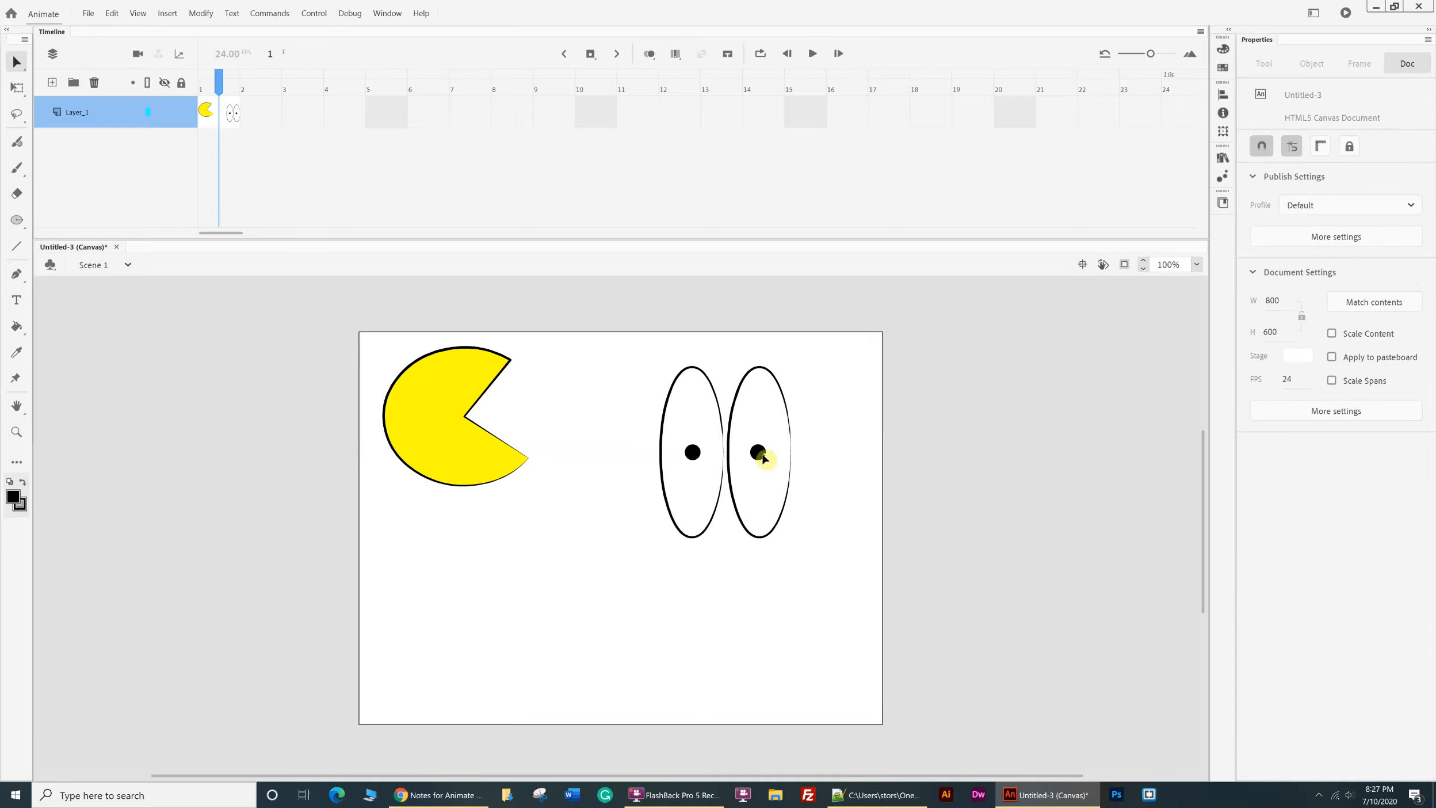
left_click(759, 453)
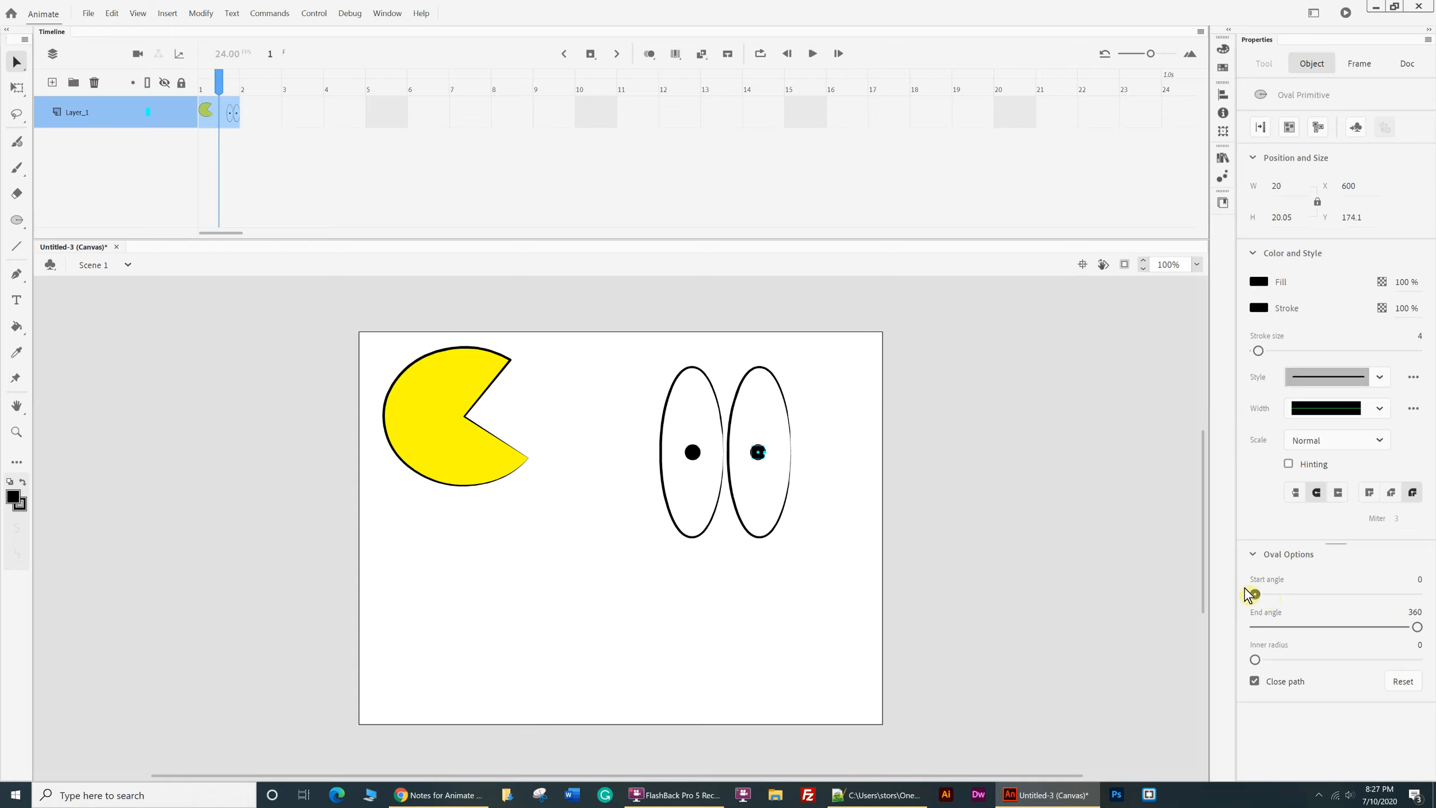
left_click(1008, 555)
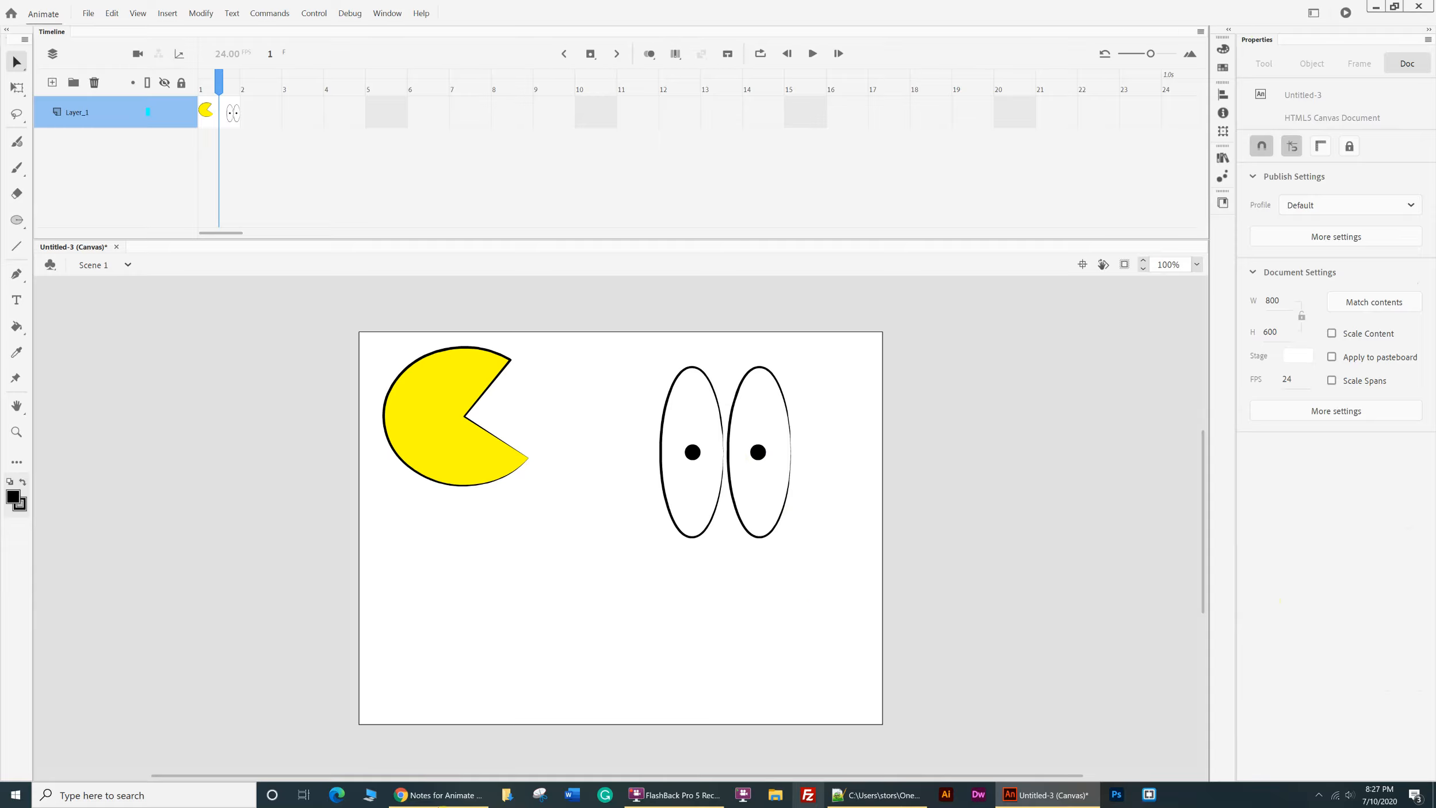
- Switch to Chrome to view the How to Draw Cartoons page linked from the class notes, and return to Animate
left_click(430, 797)
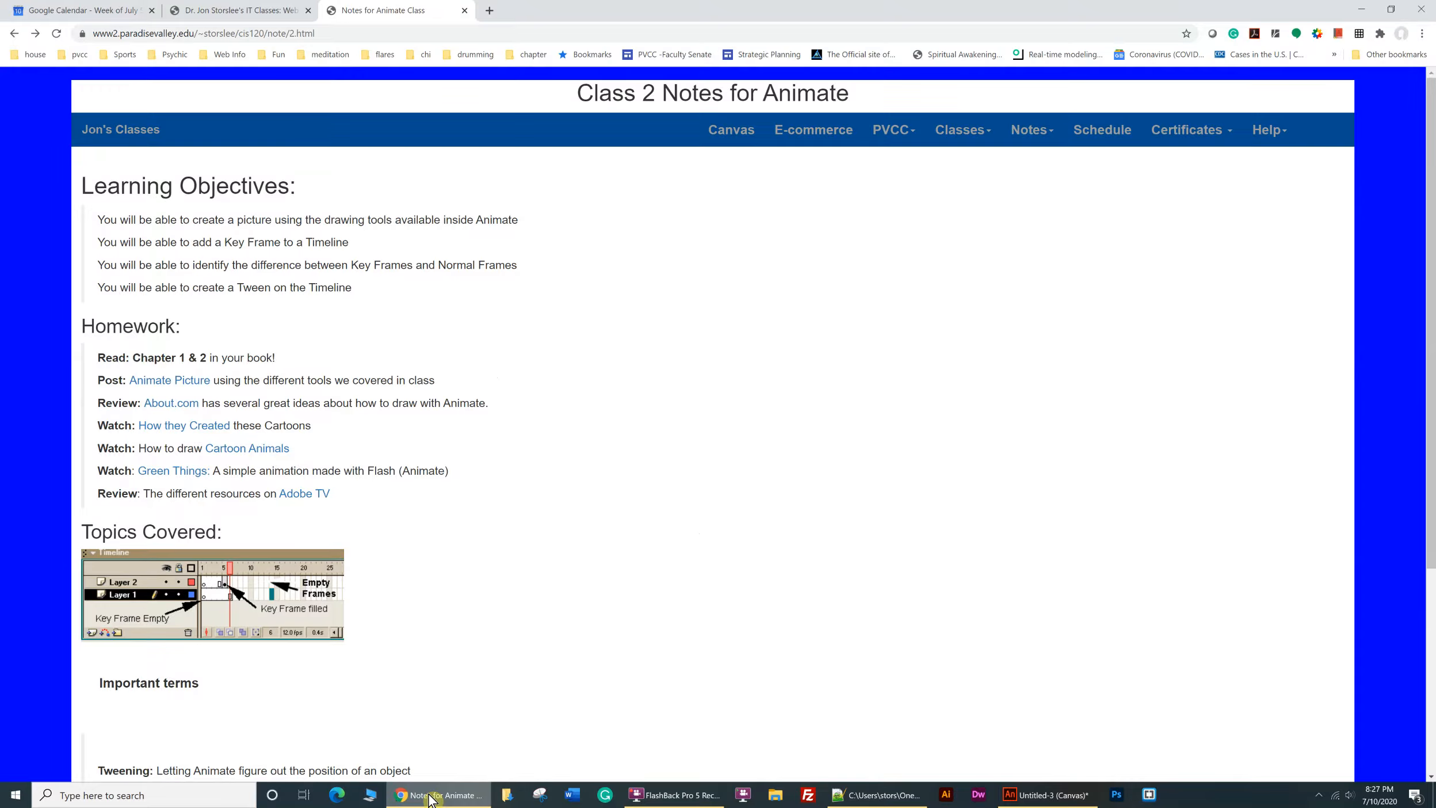
left_click(202, 427)
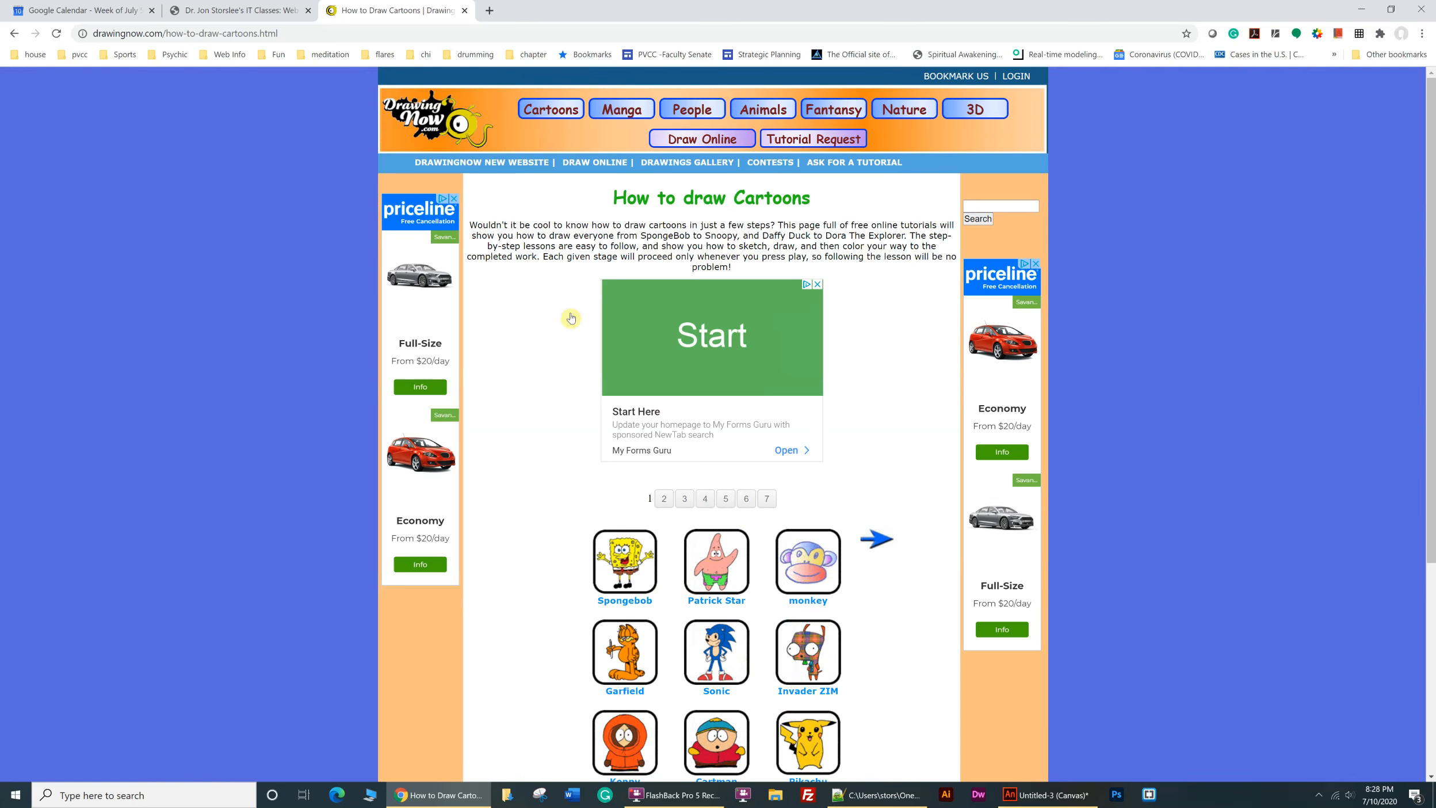
left_click(15, 33)
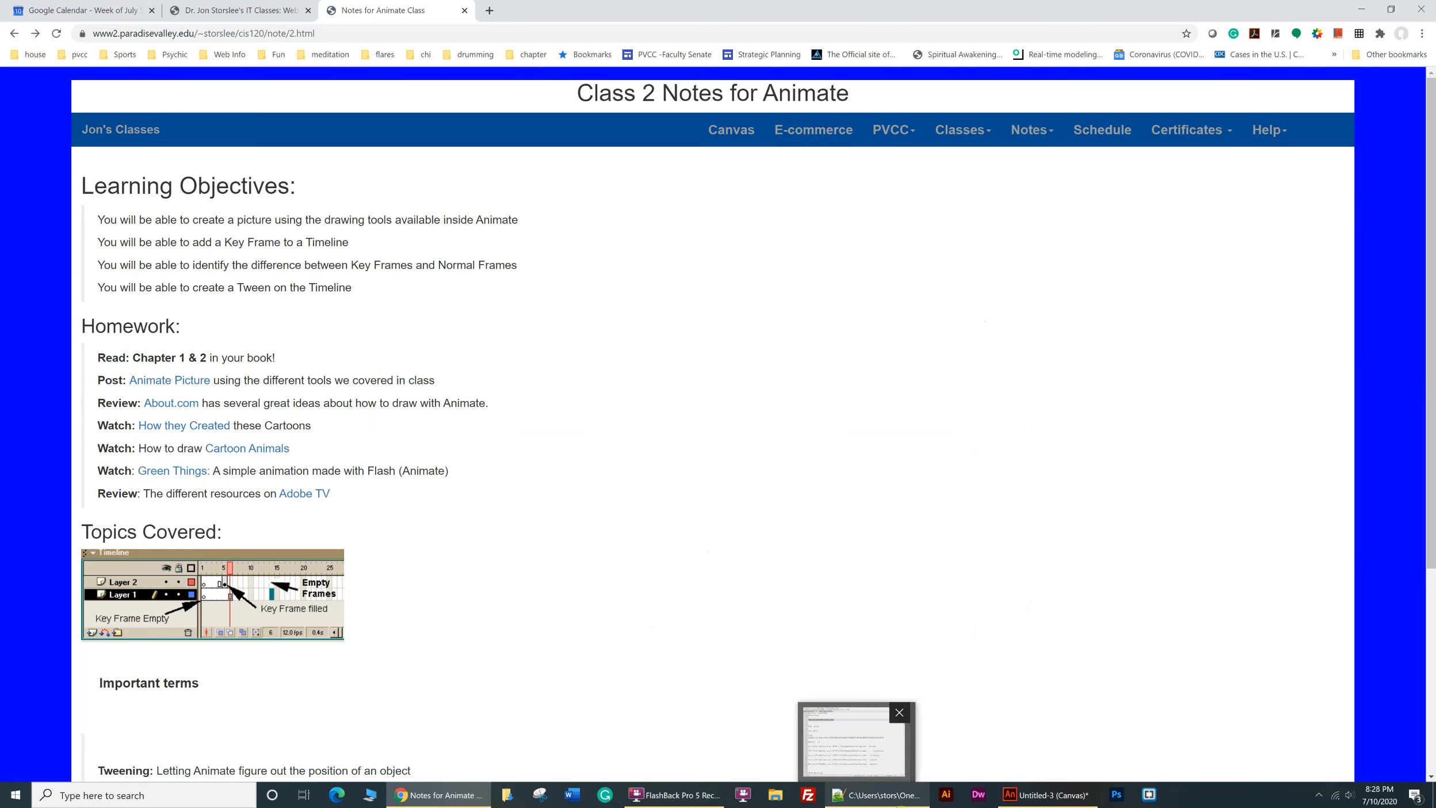
left_click(1048, 798)
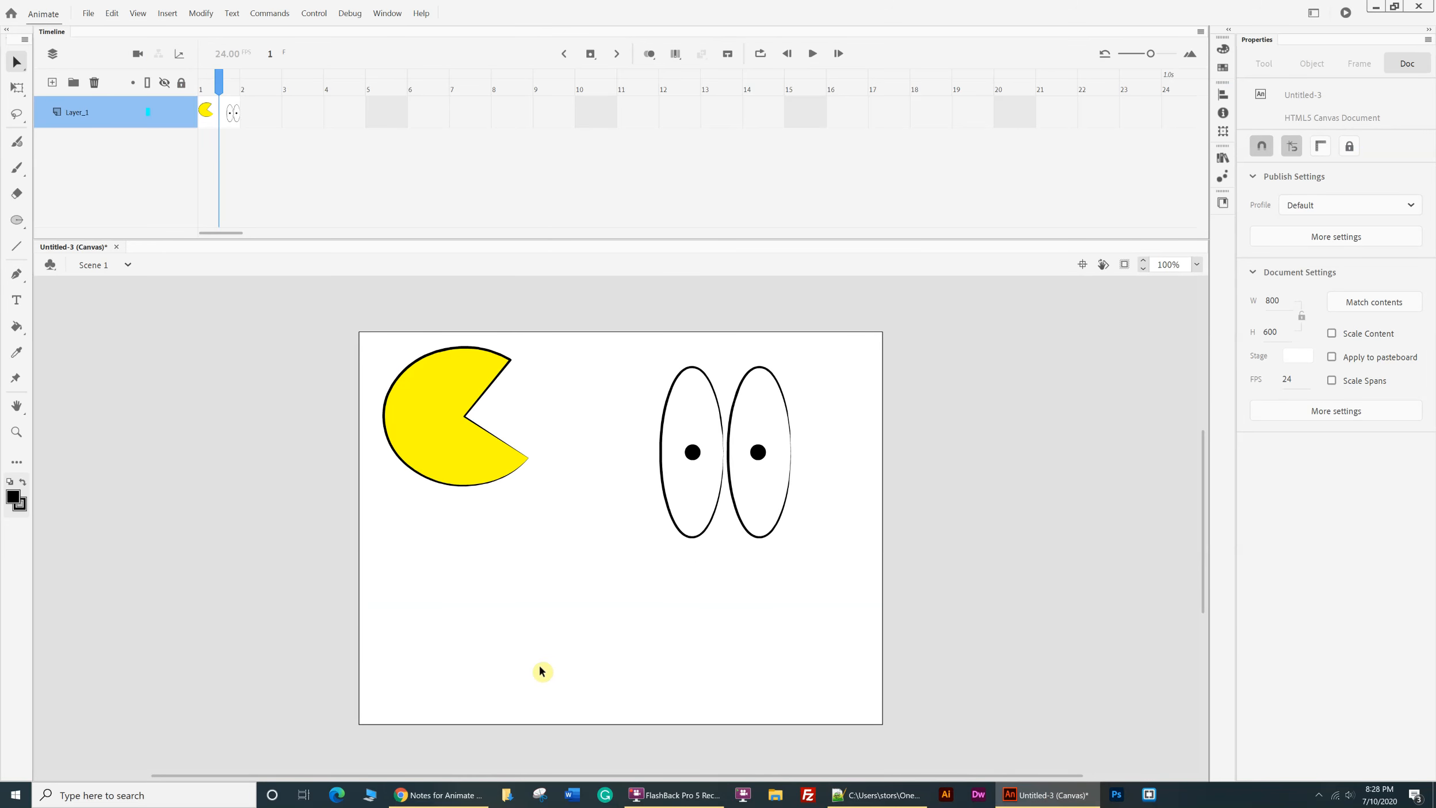
- Draw a blue-filled oval about 381 by 108 with the regular Oval tool below the Pac-Man figure
left_click(24, 226)
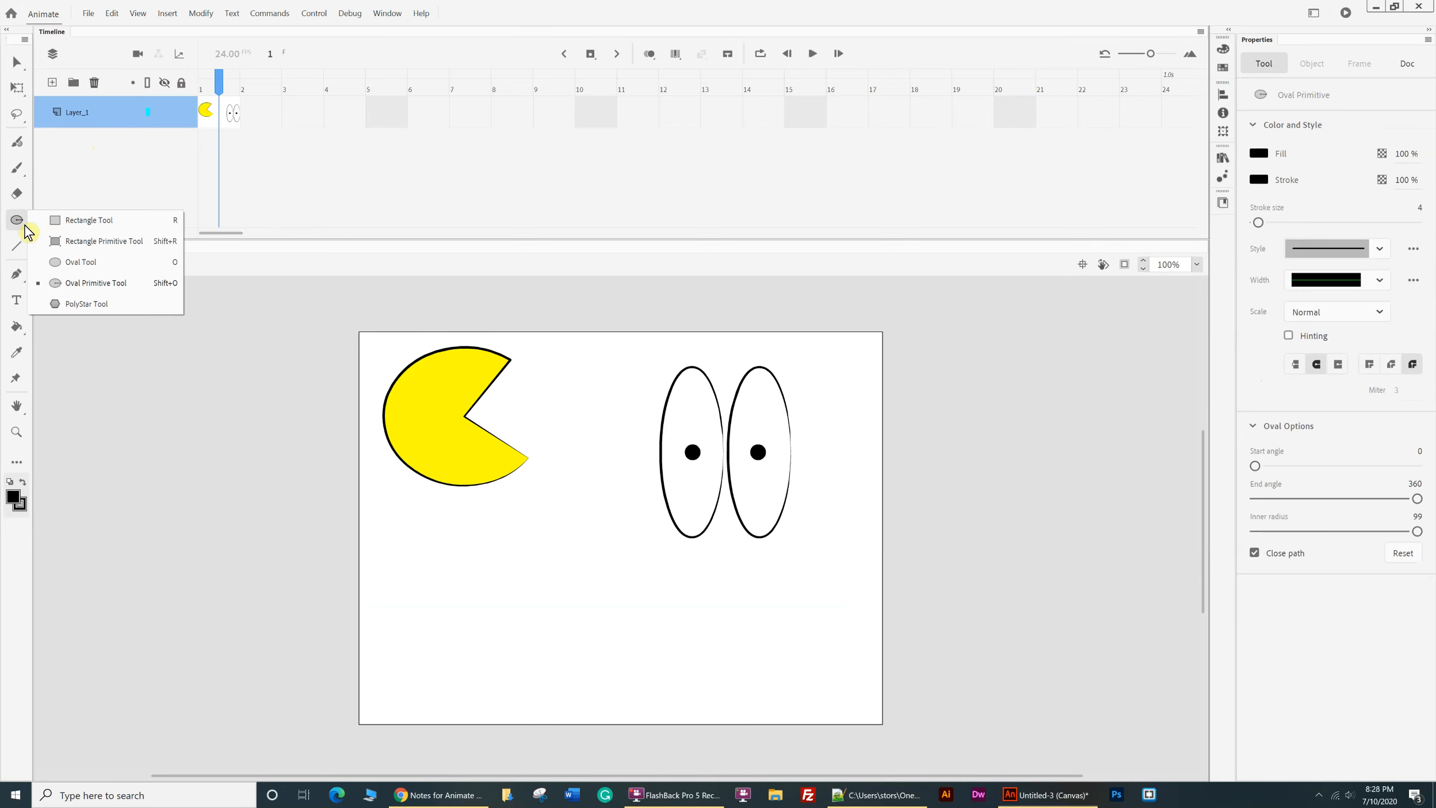
left_click(60, 224)
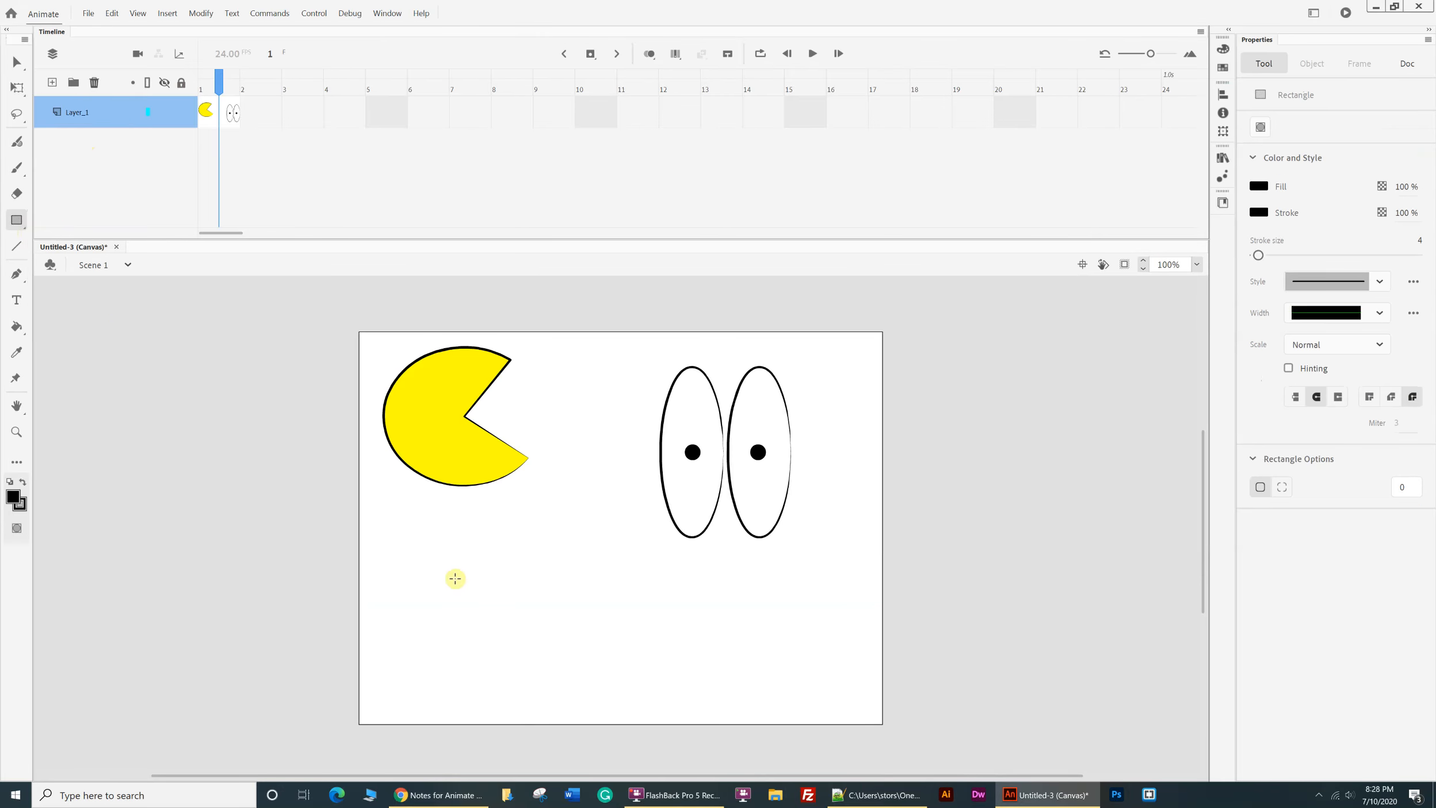
left_click(17, 222)
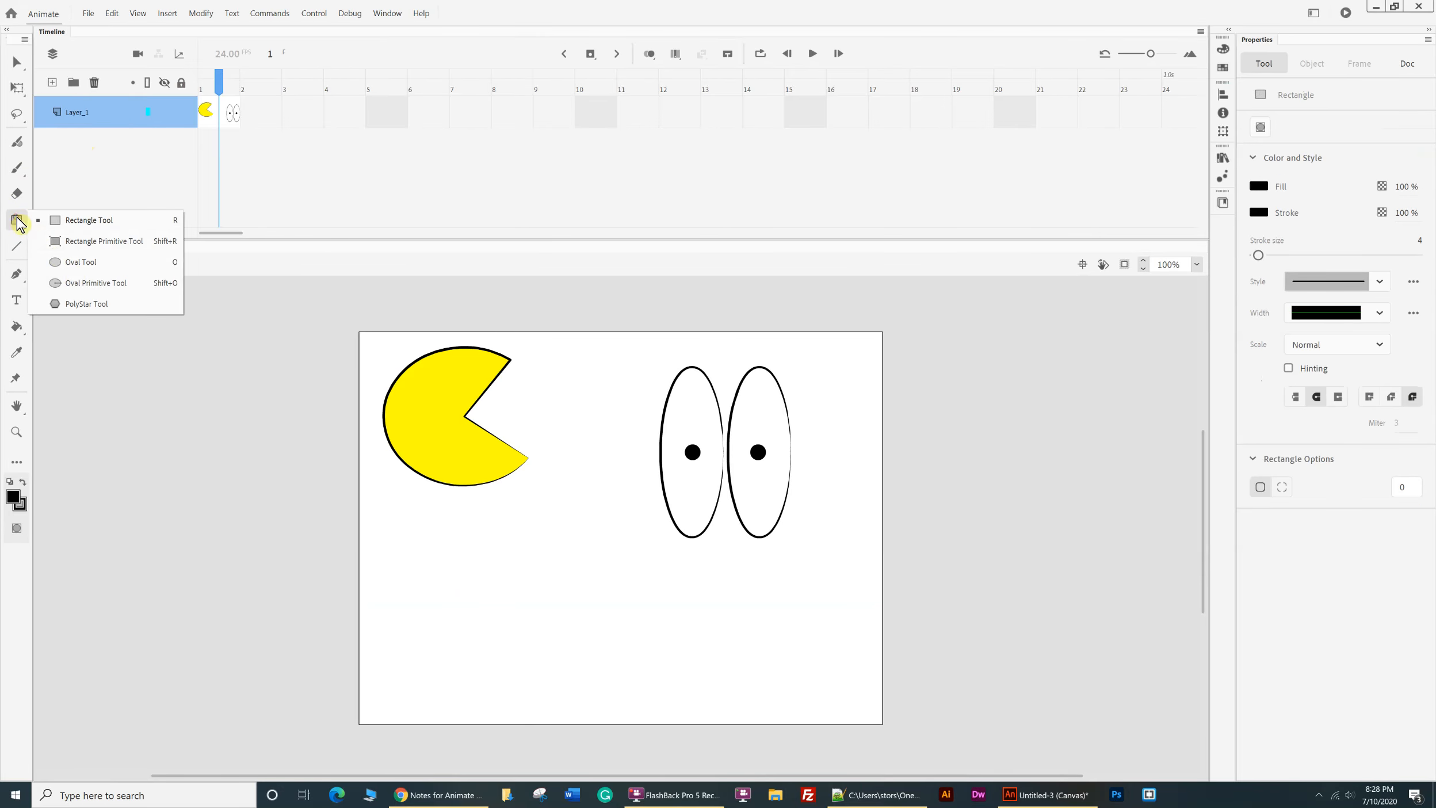
left_click(72, 263)
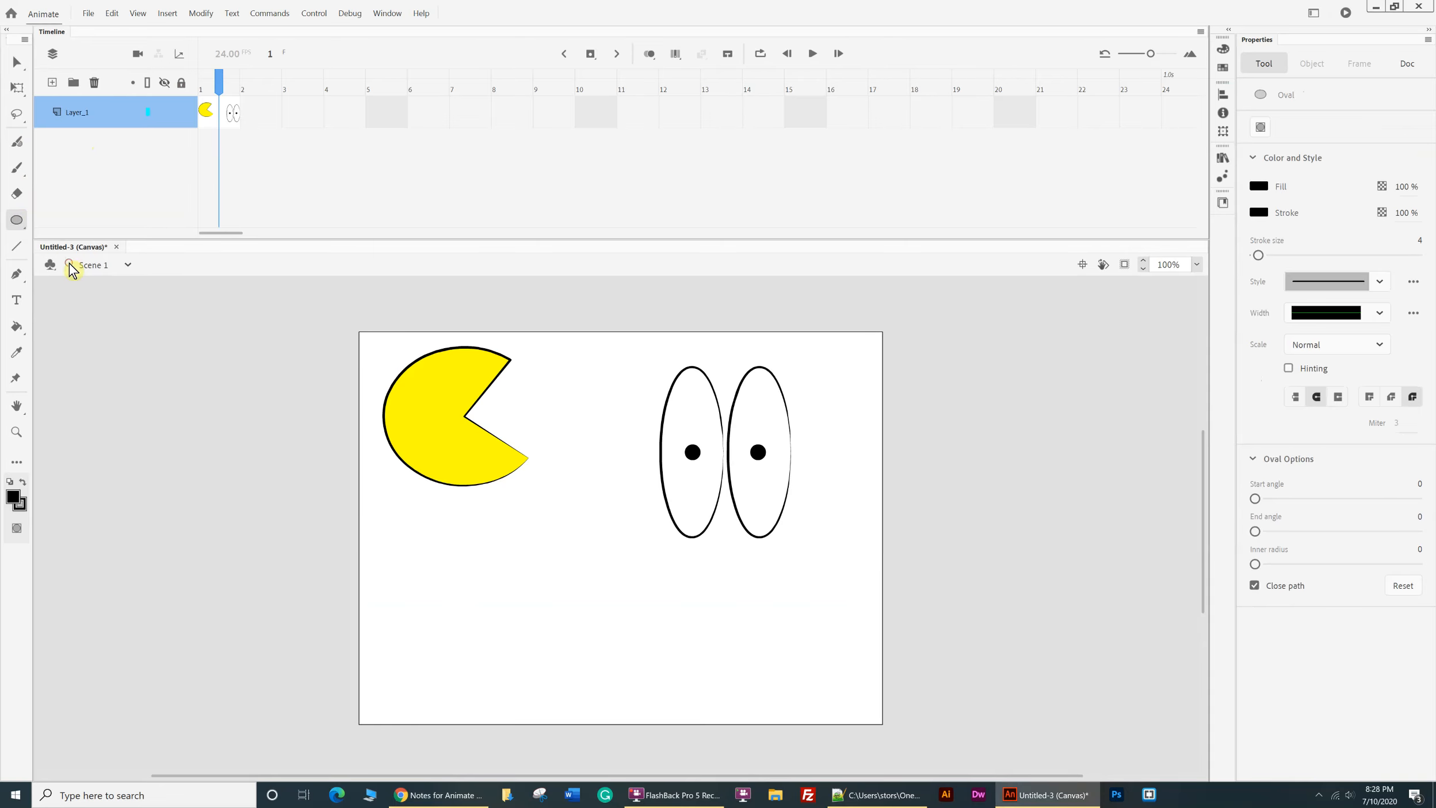
left_click(1259, 187)
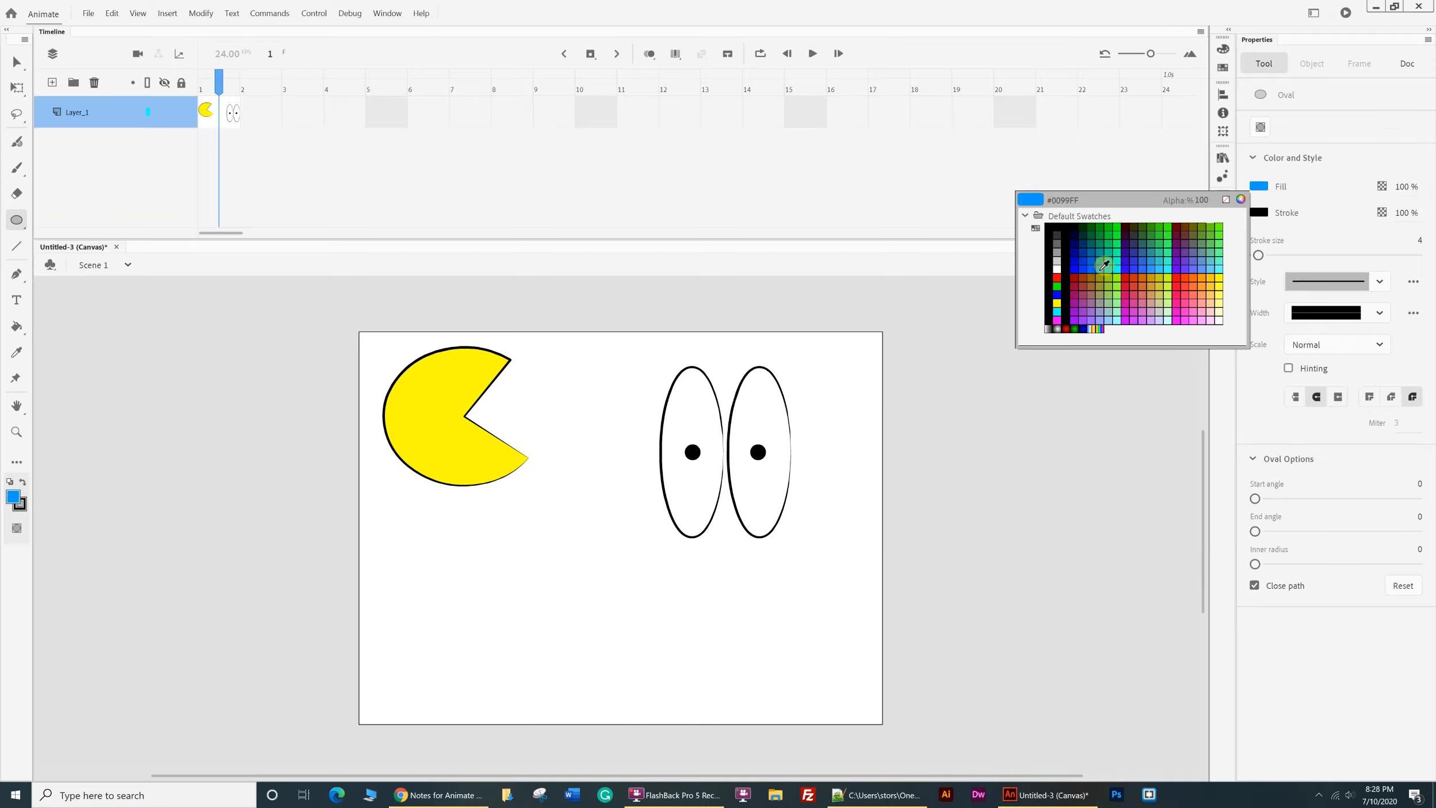
left_click(1098, 268)
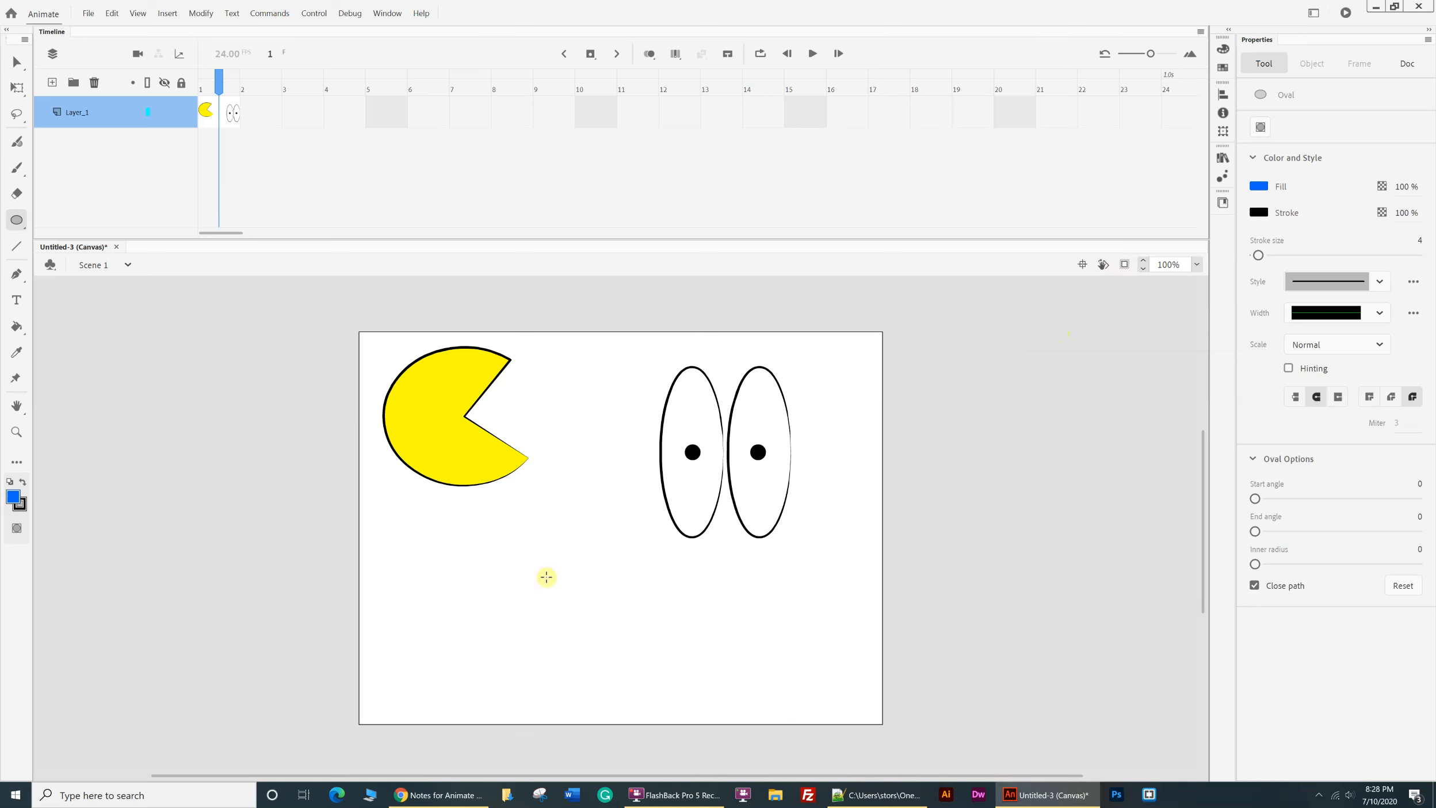
left_click_drag(415, 576, 665, 647)
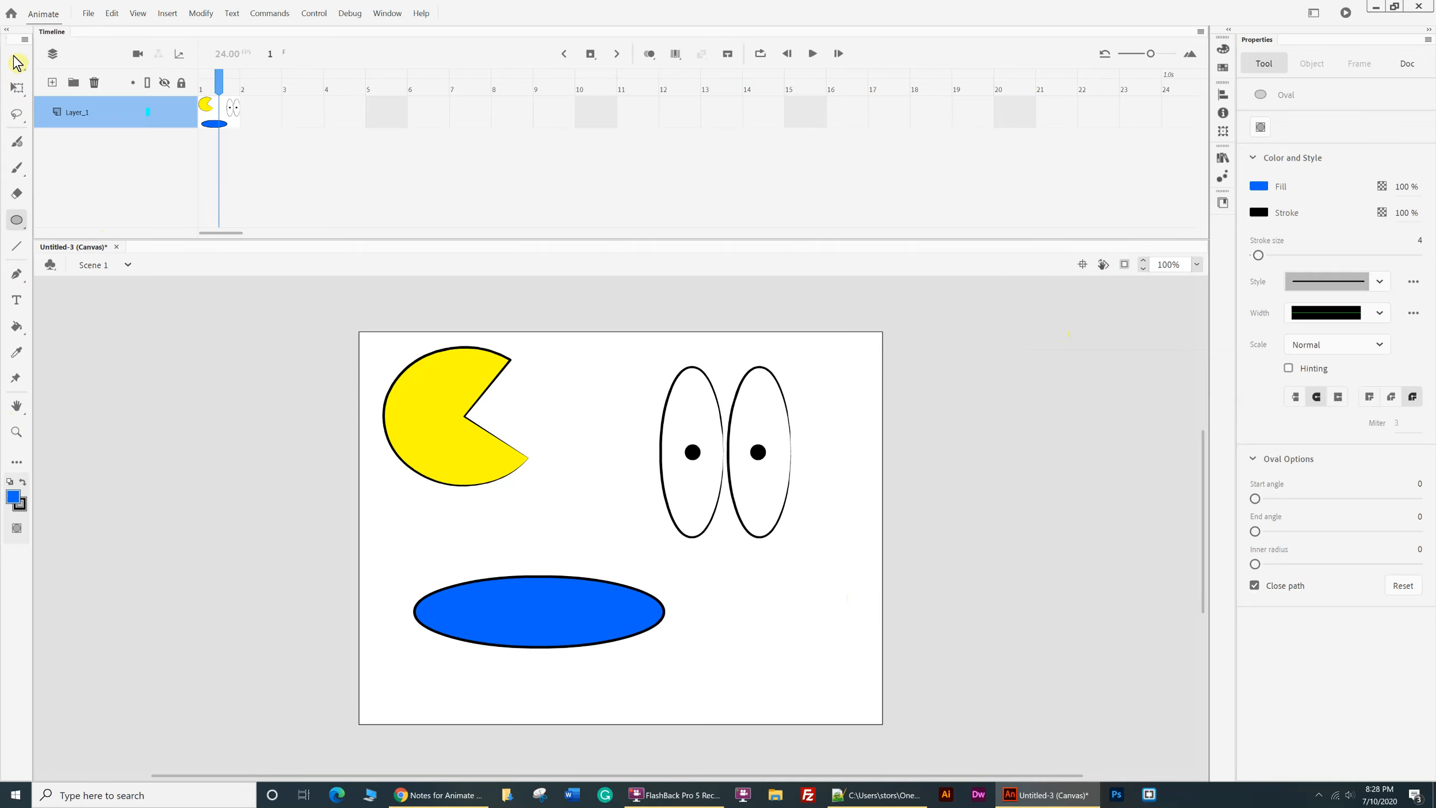
- Try moving the blue oval's fill off its outline, undo the move, and bring the Timeline back into view
left_click(16, 62)
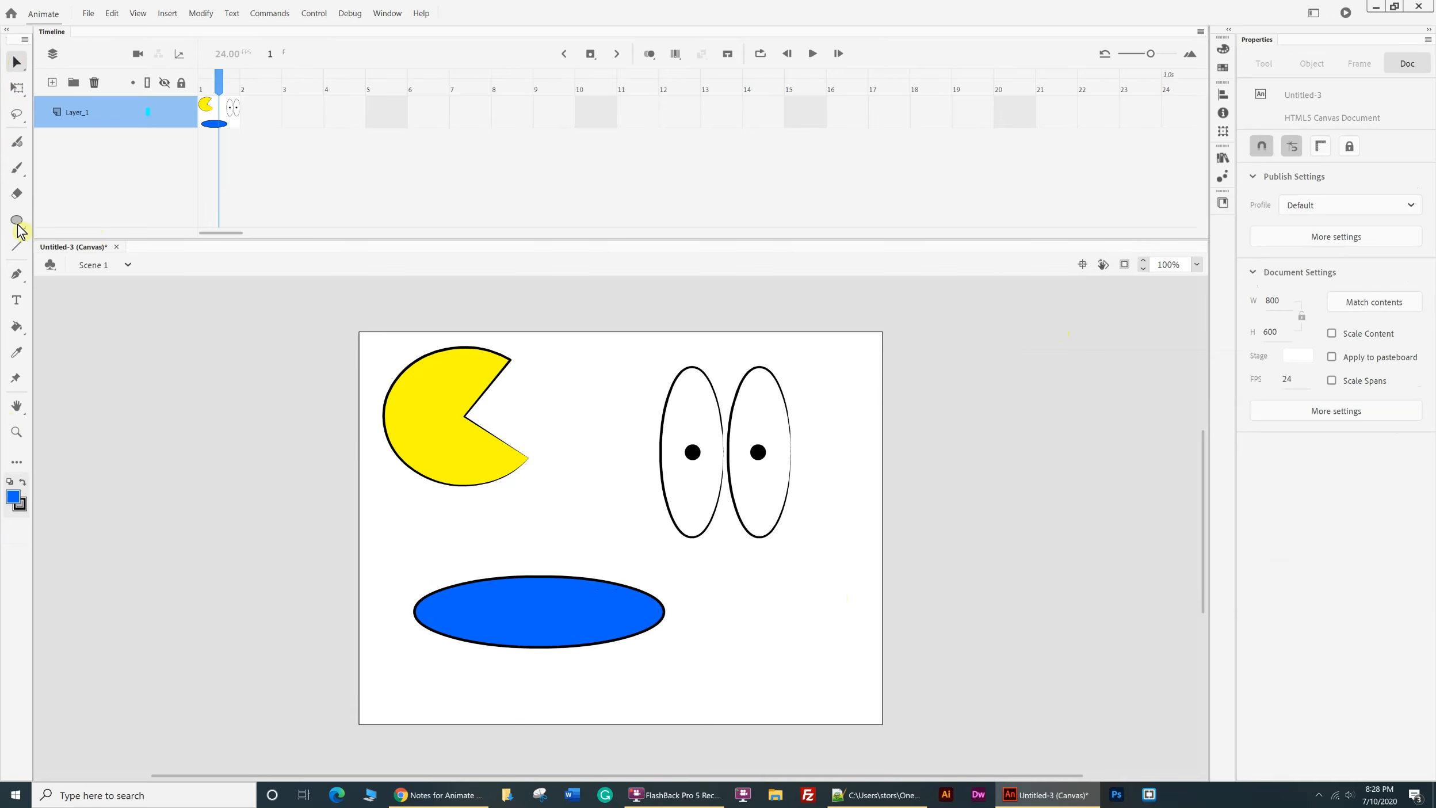
left_click(525, 624)
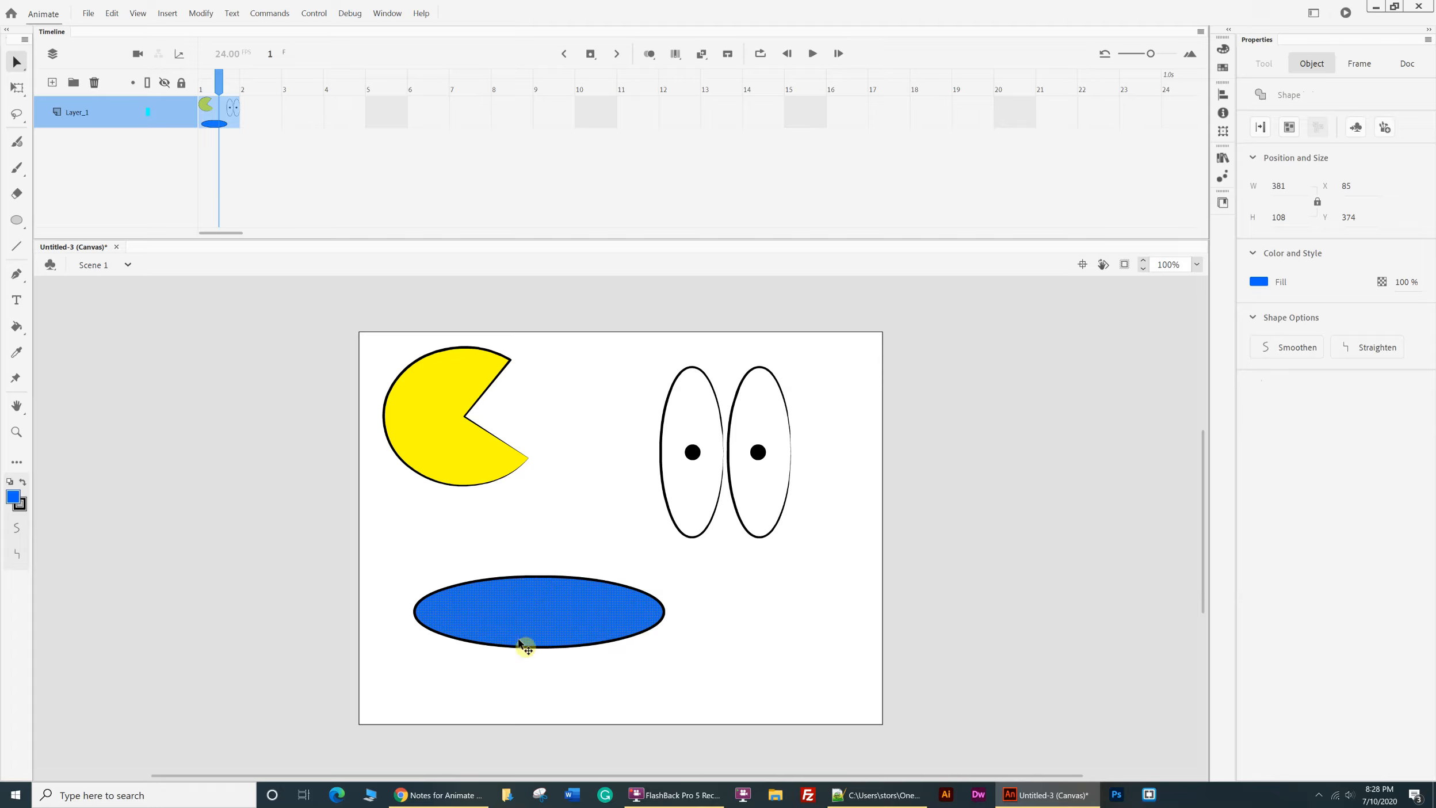
left_click_drag(544, 627, 748, 633)
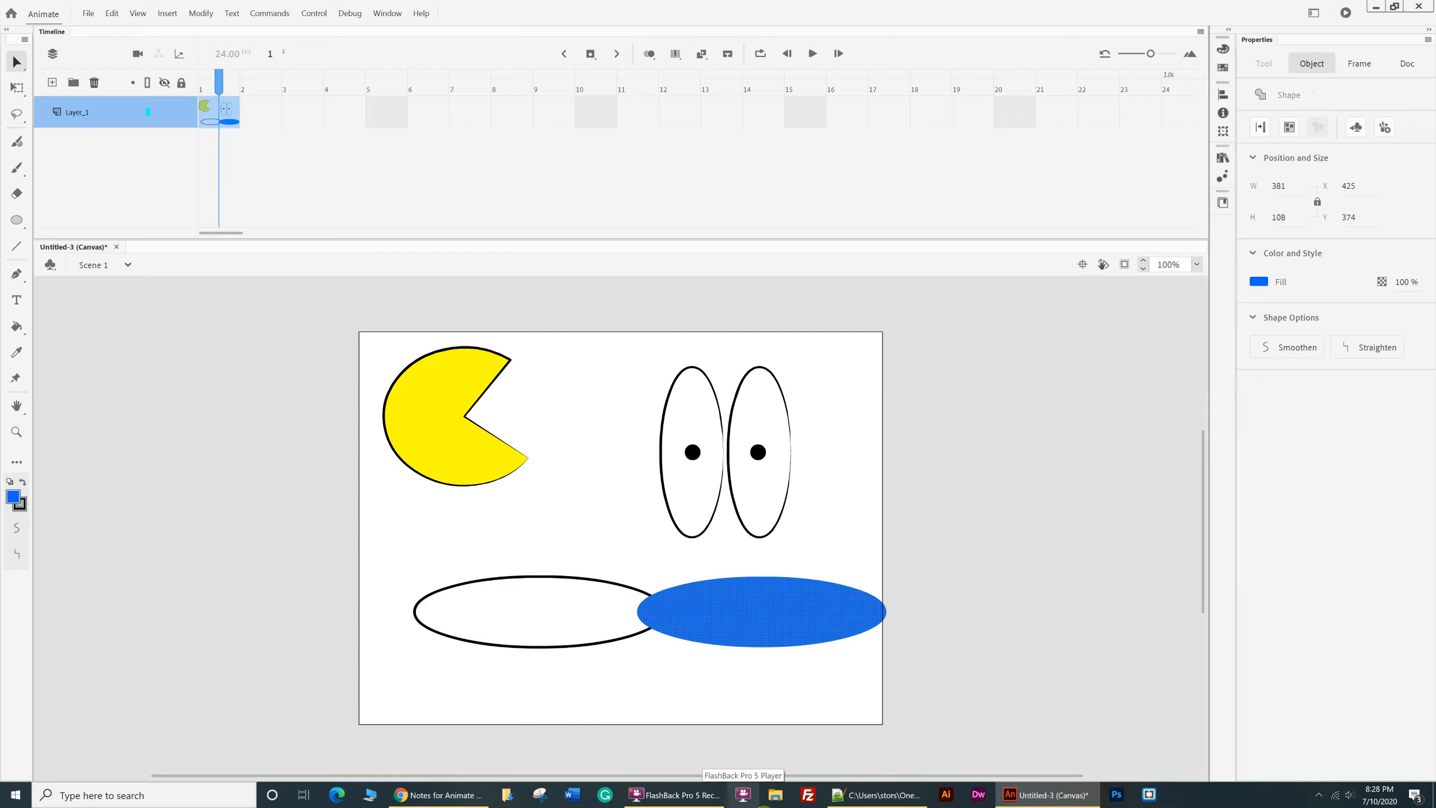
key("F2")
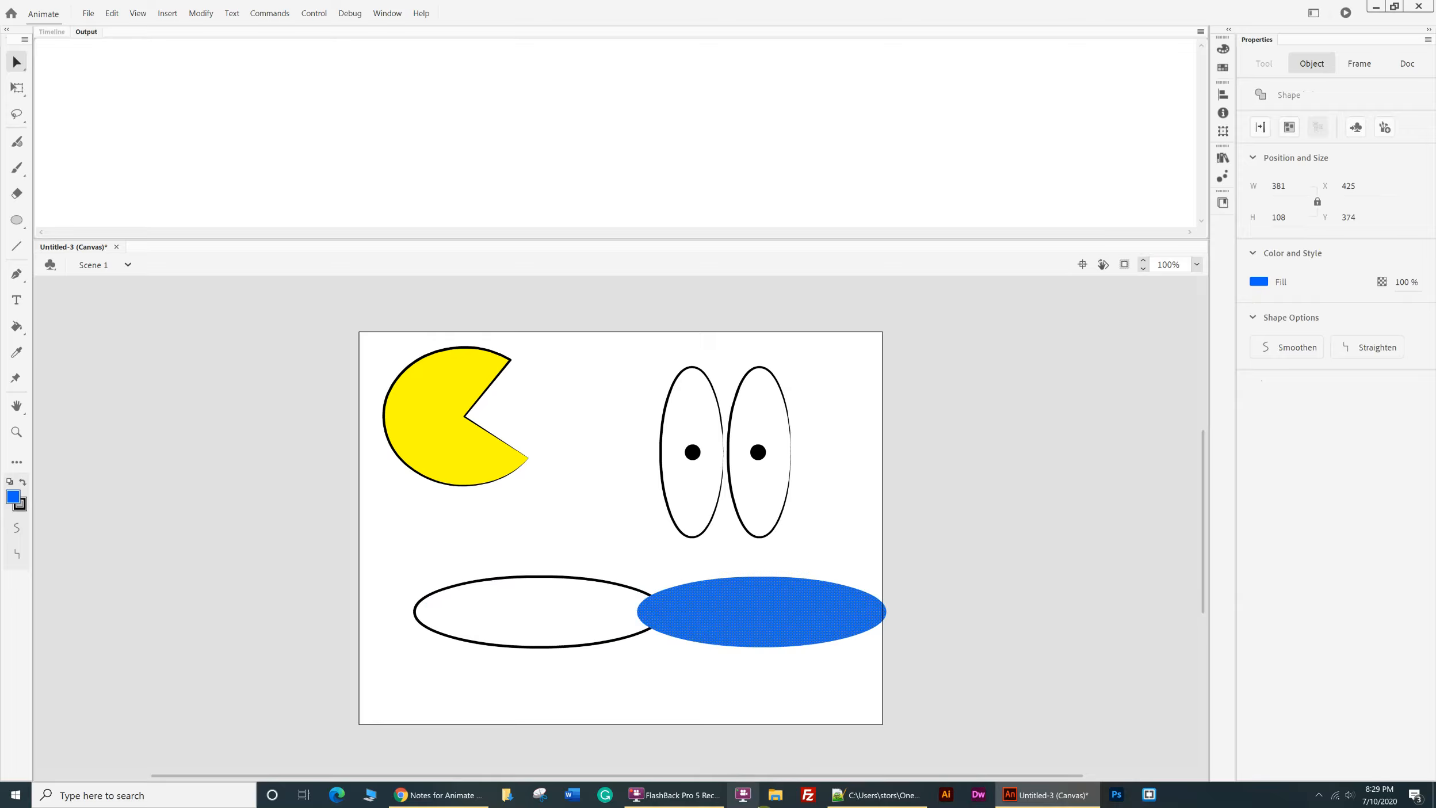
key("ctrl+z")
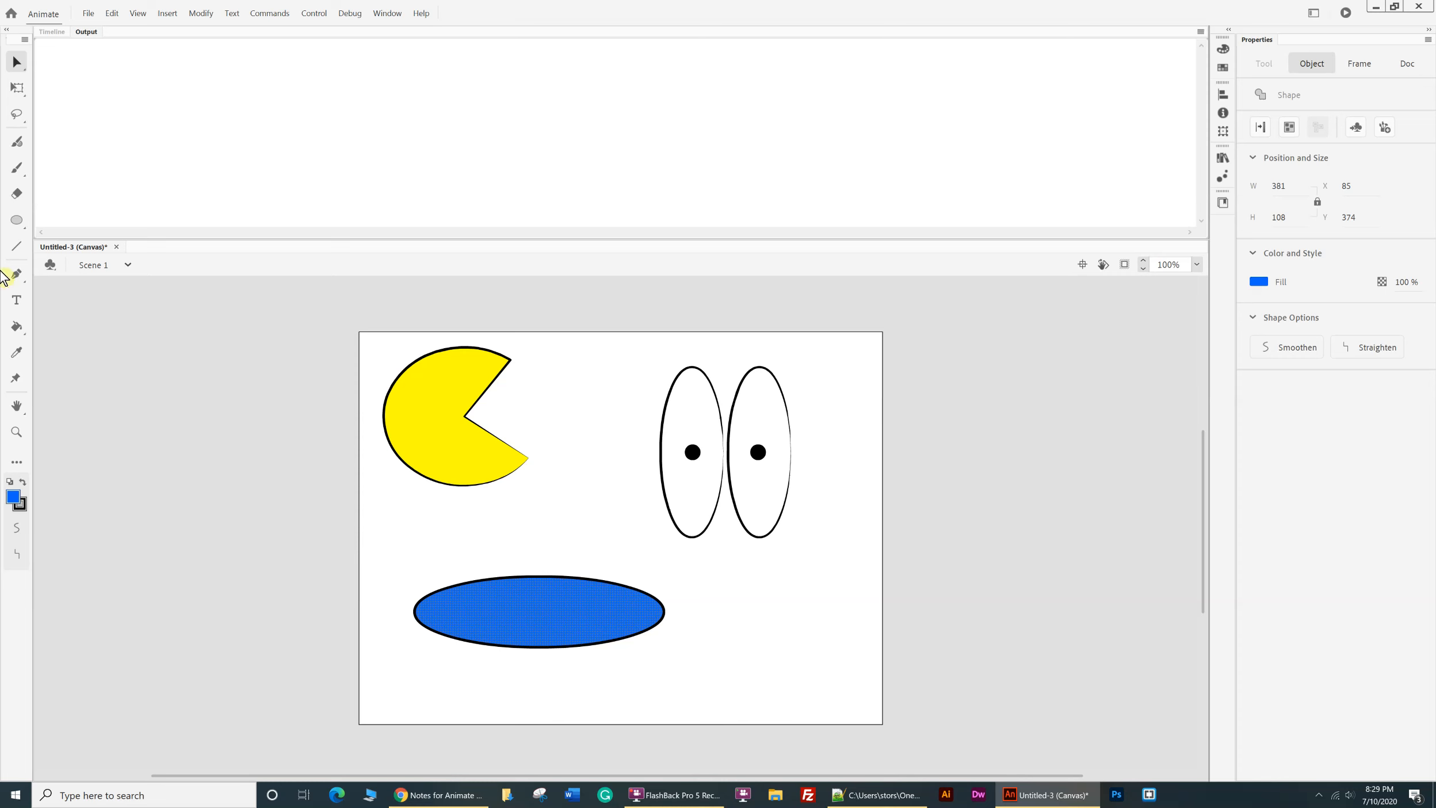
left_click(54, 32)
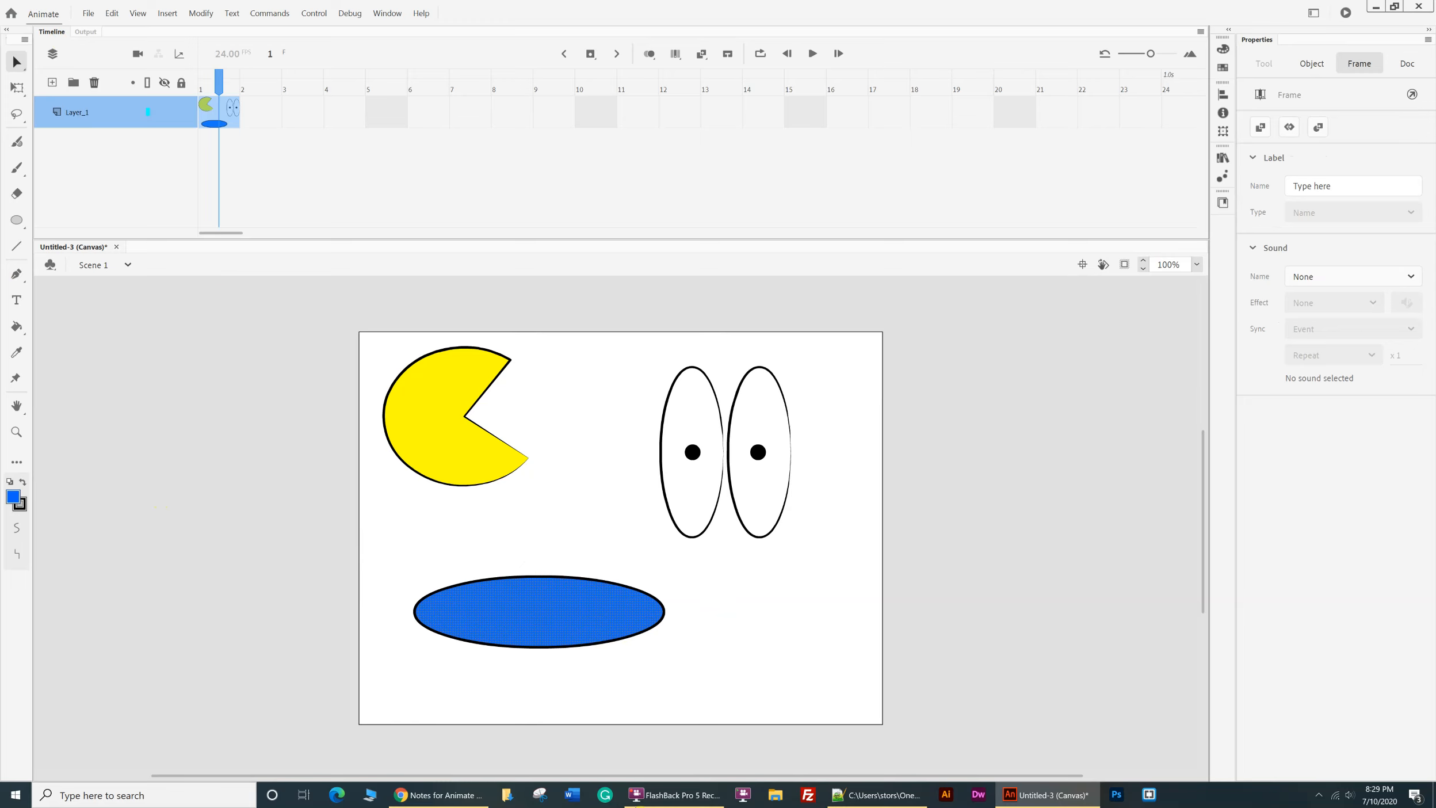
- Draw a blue regular rectangle about 115 by 244 over the right end of the blue oval
left_click(16, 224)
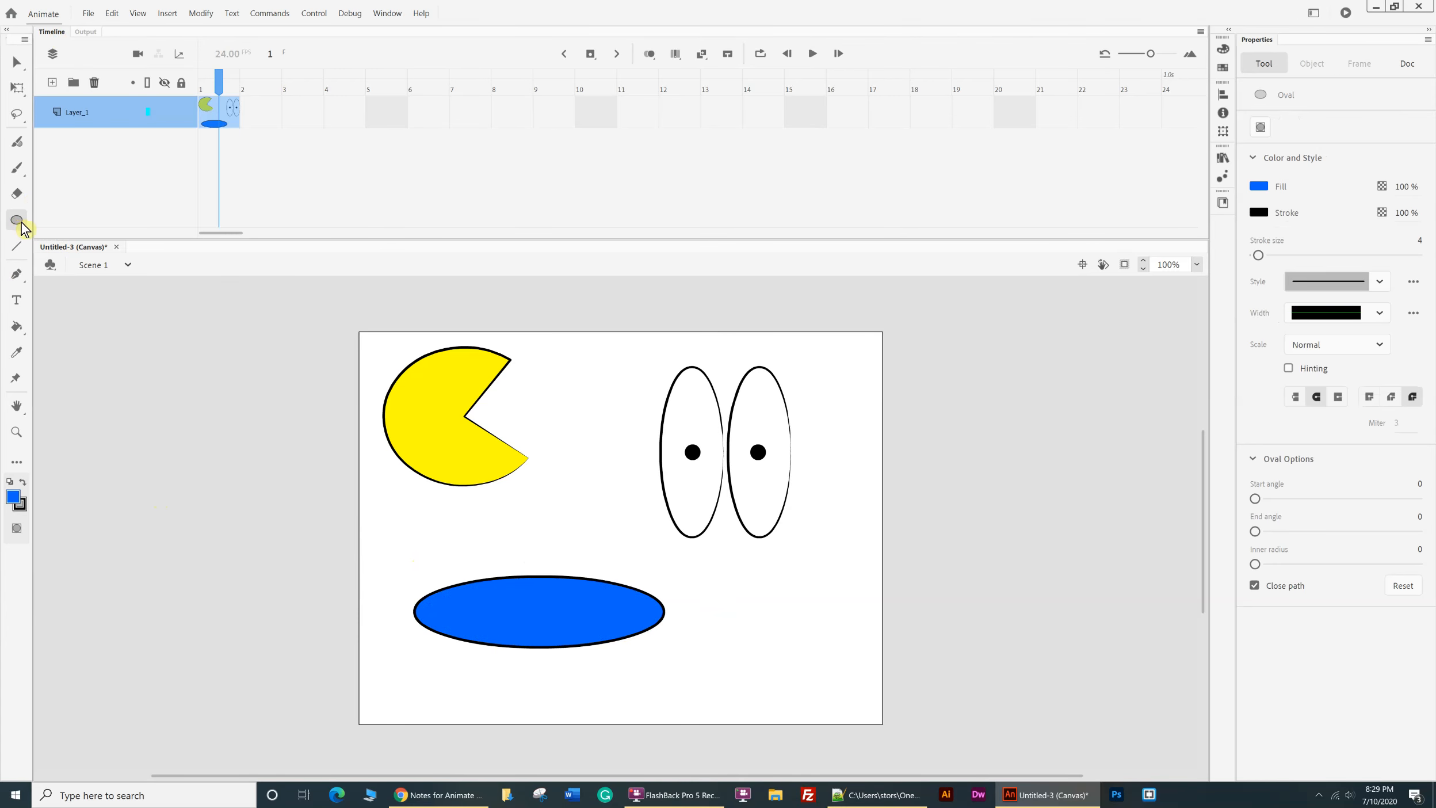
left_click(22, 229)
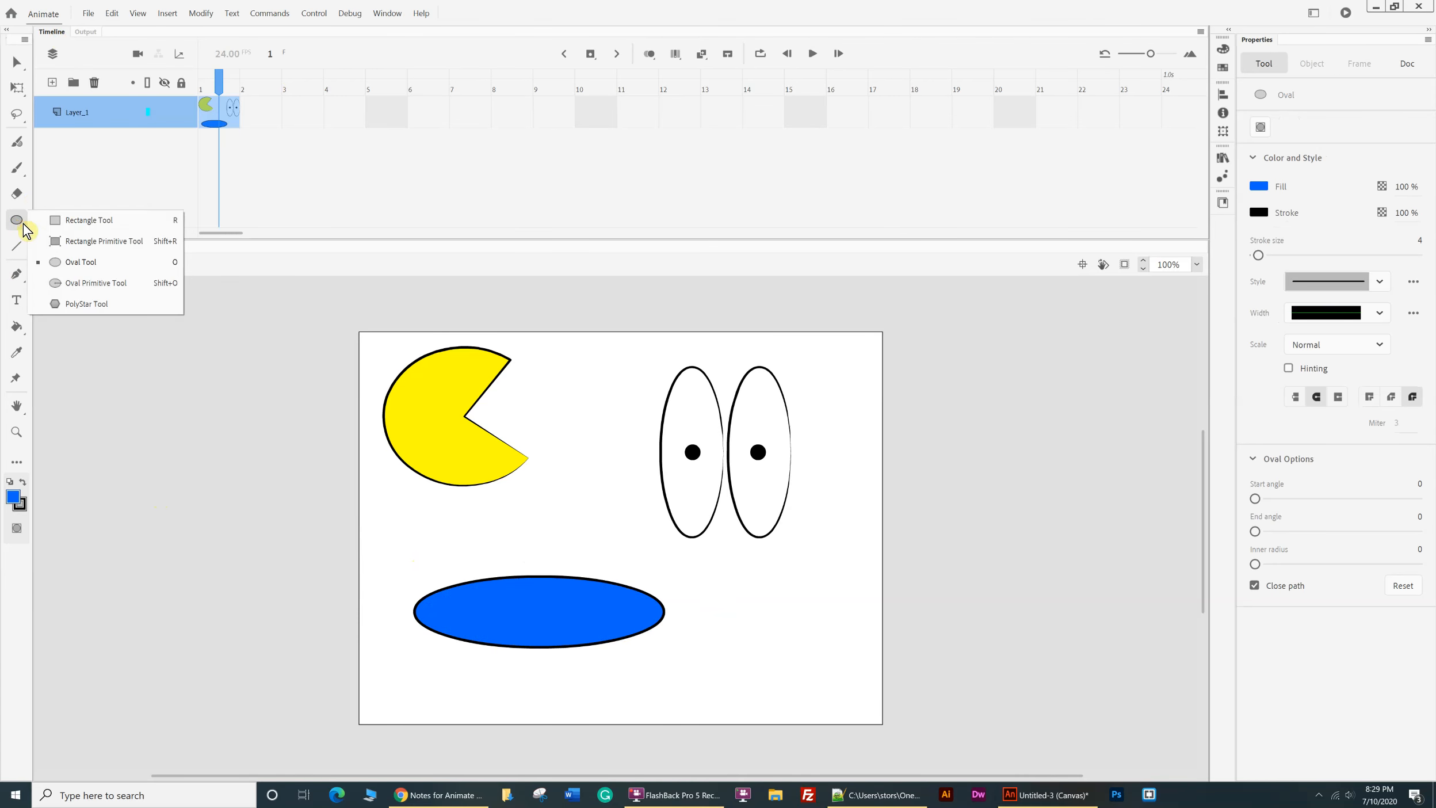
left_click(52, 222)
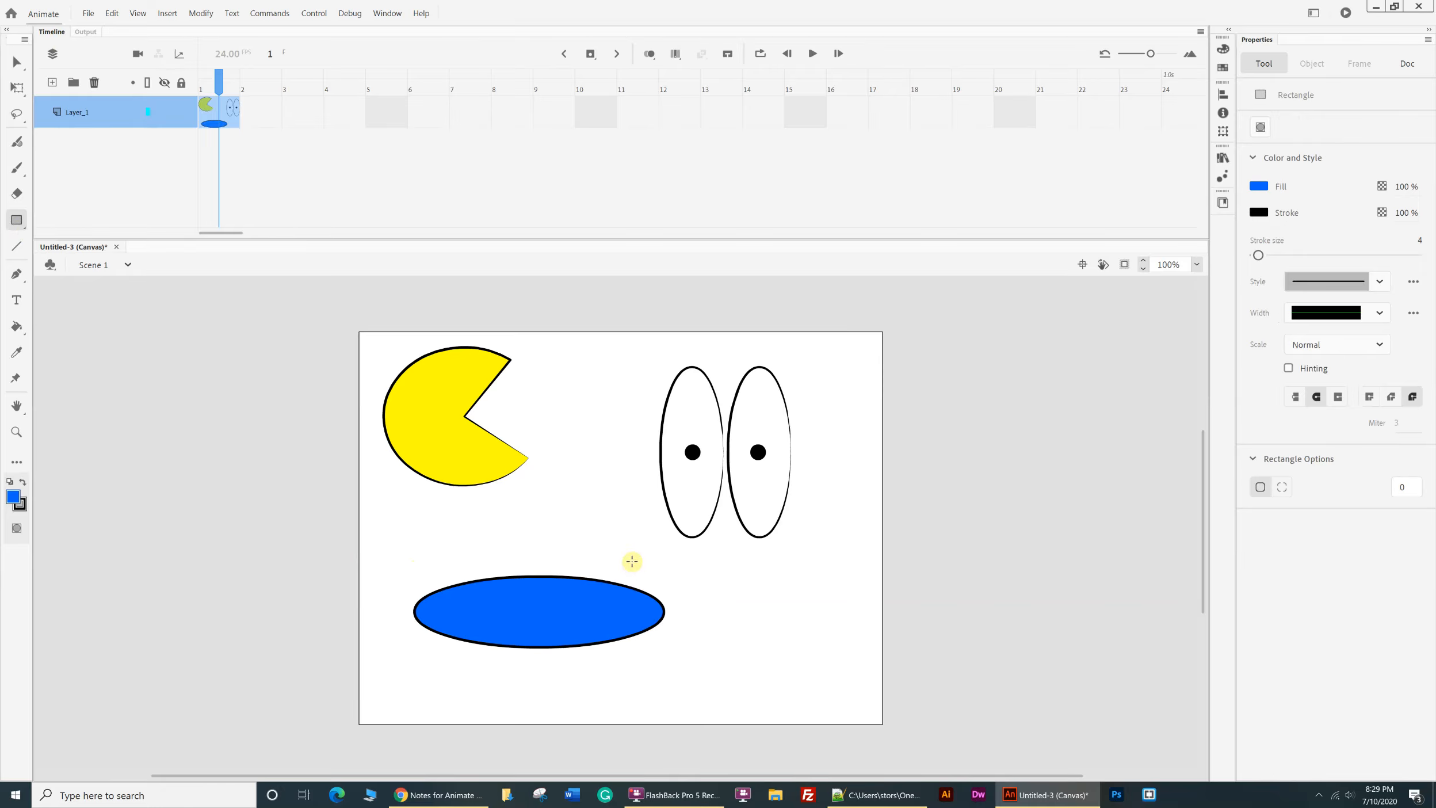
mouse_move(624, 534)
left_mouse_down()
mouse_move(650, 680)
mouse_move(702, 698)
left_mouse_up()
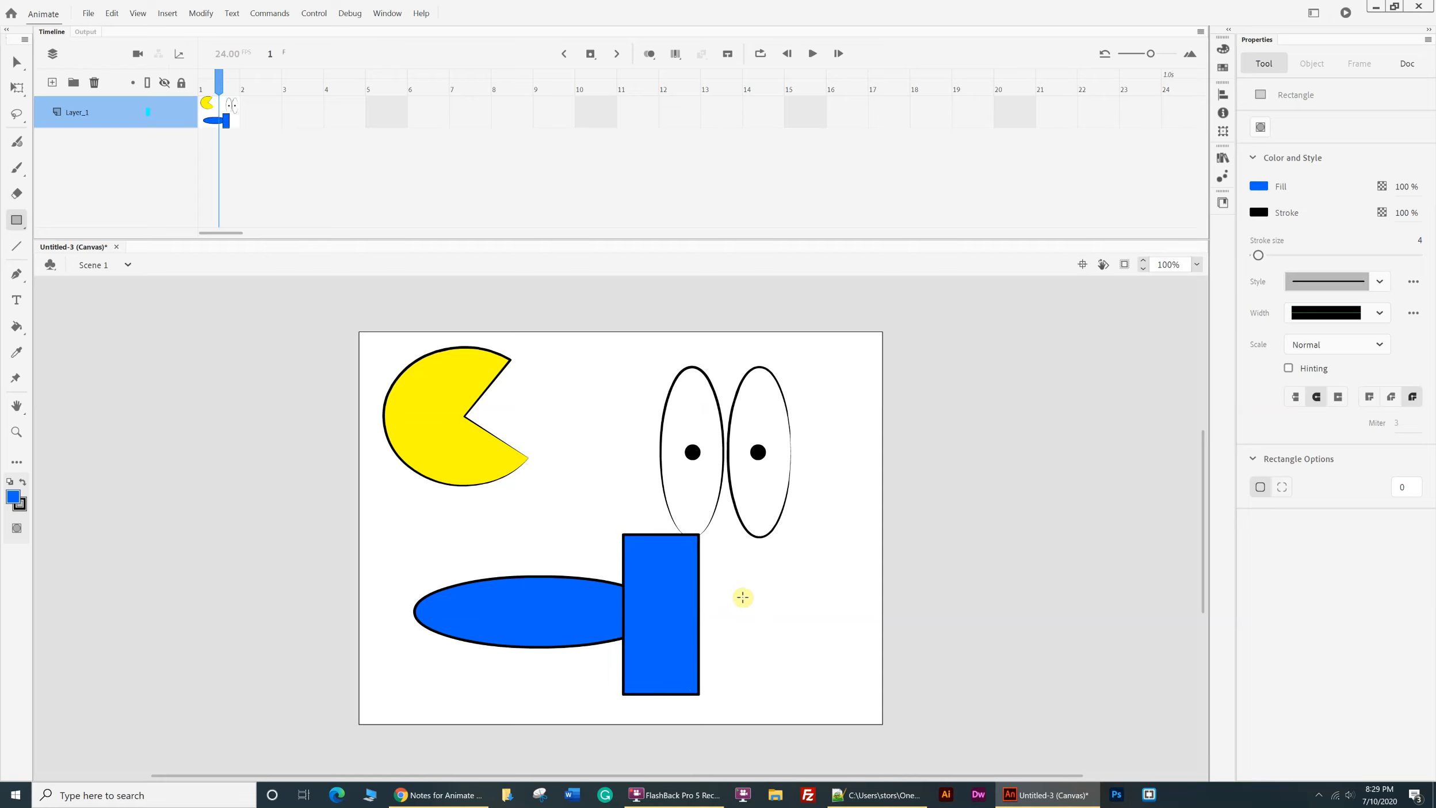
- Move the rectangle's blue fill off its outline to about X 637, Y 356, in the lower right of the stage
left_click(15, 62)
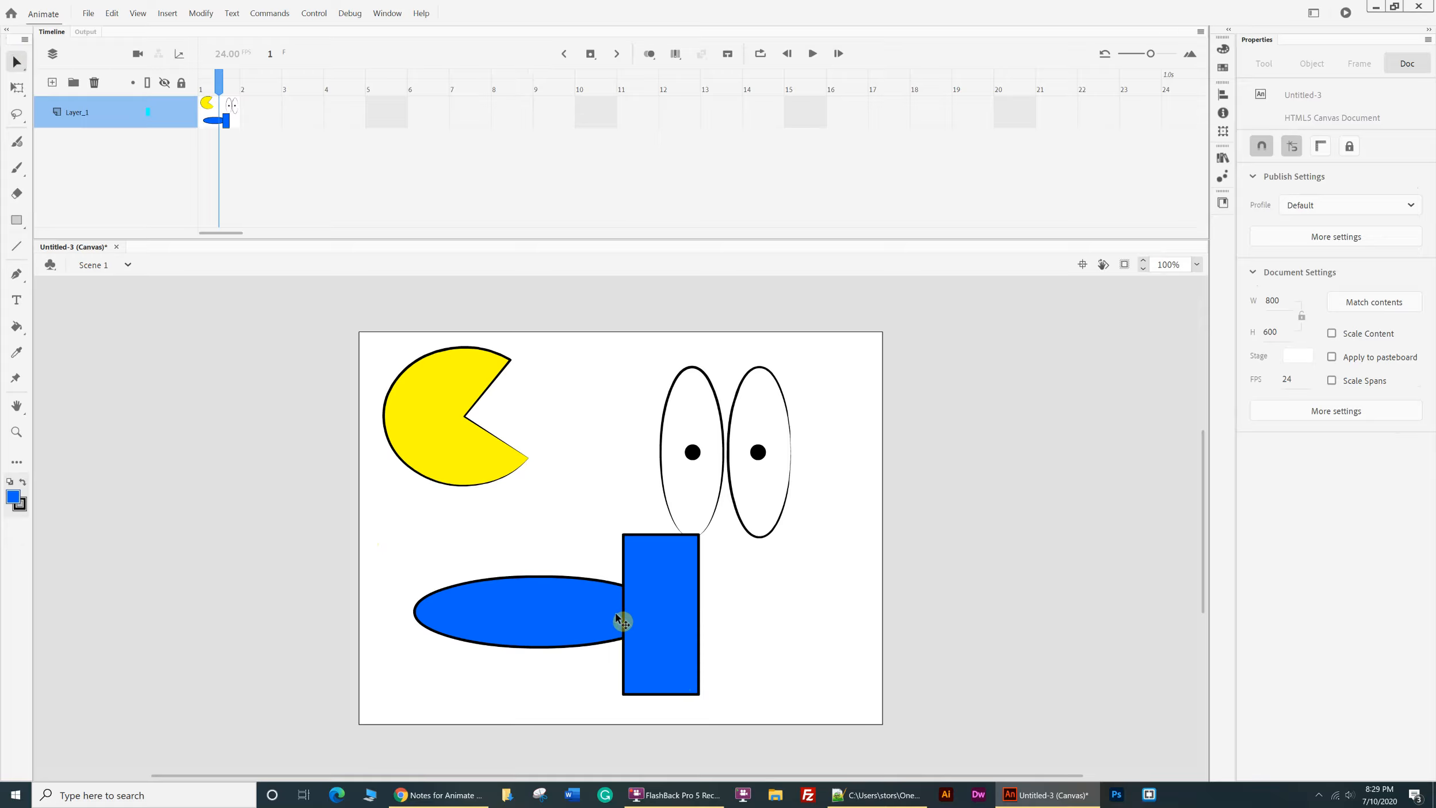
left_click_drag(383, 528, 787, 727)
left_click(838, 703)
left_click_drag(669, 583, 821, 612)
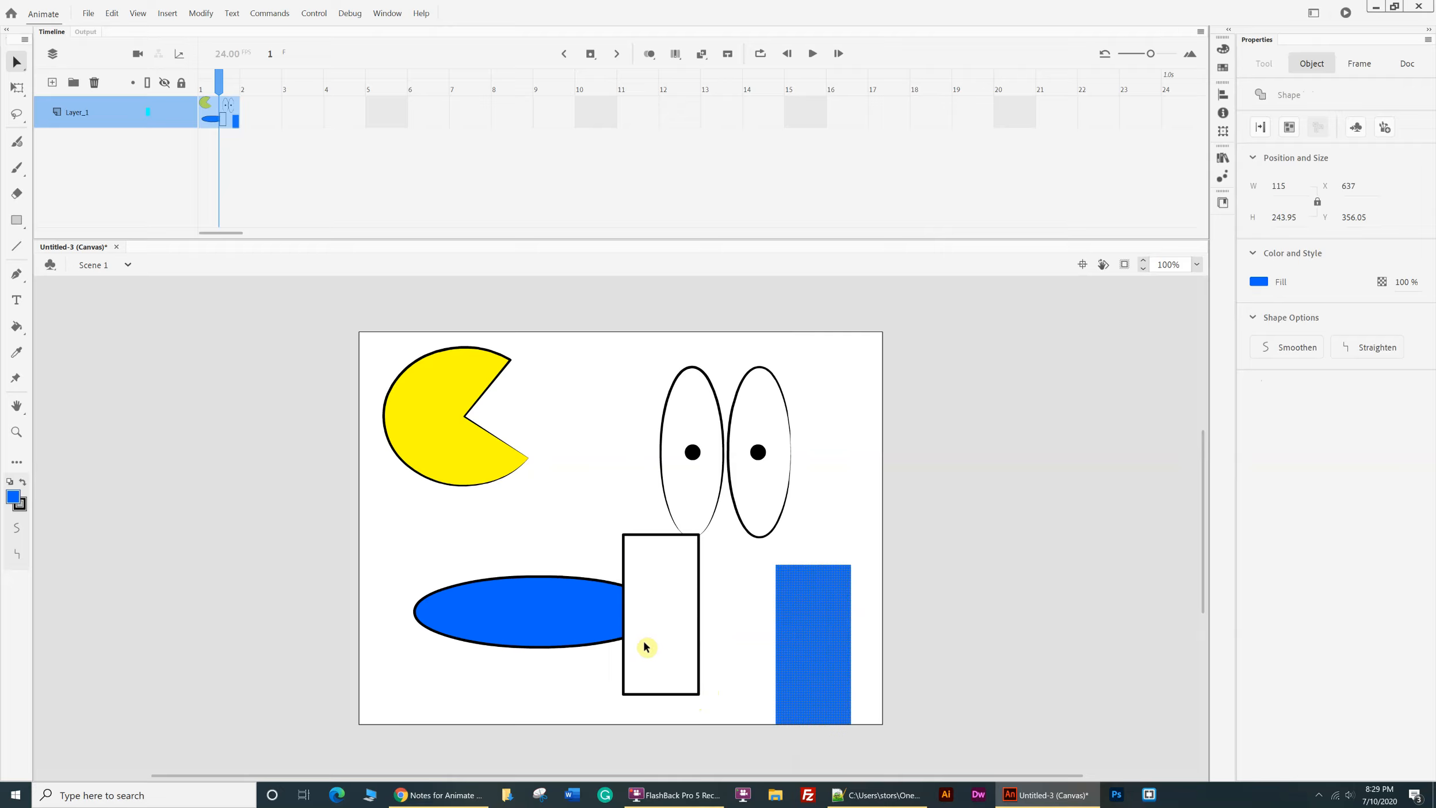
- Delete the bottom and right outline segments of the empty rectangle
left_click(671, 696)
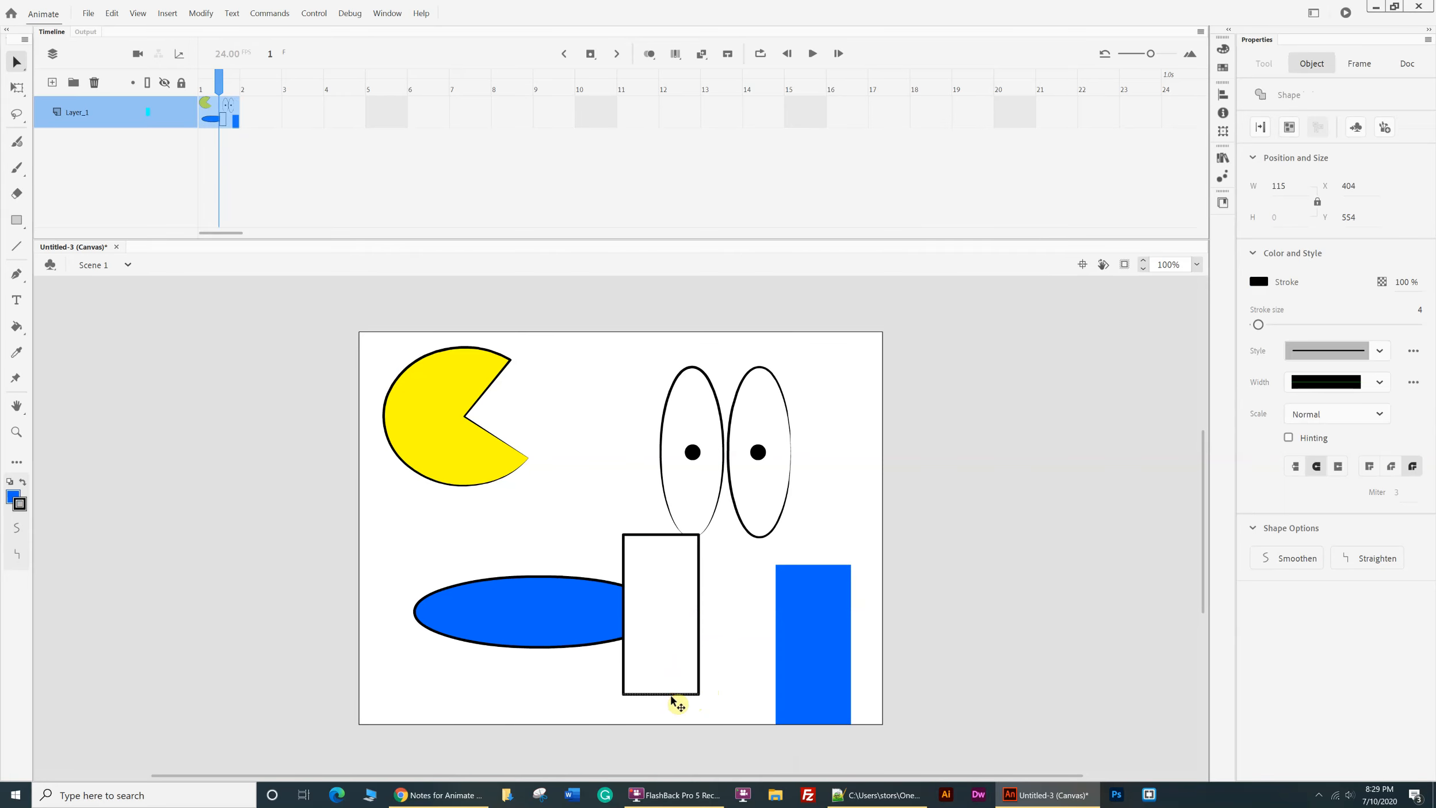
key("Delete")
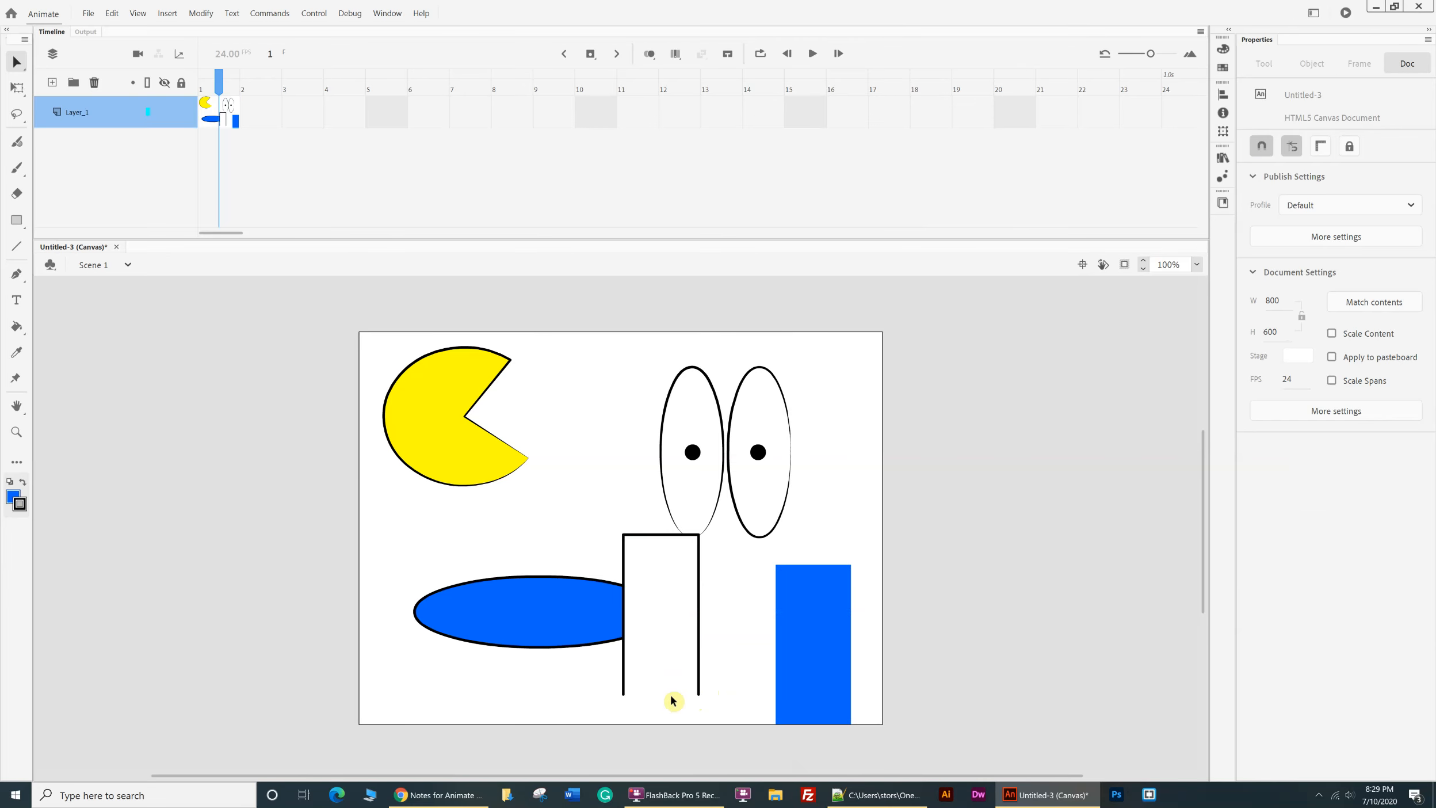
left_click(698, 669)
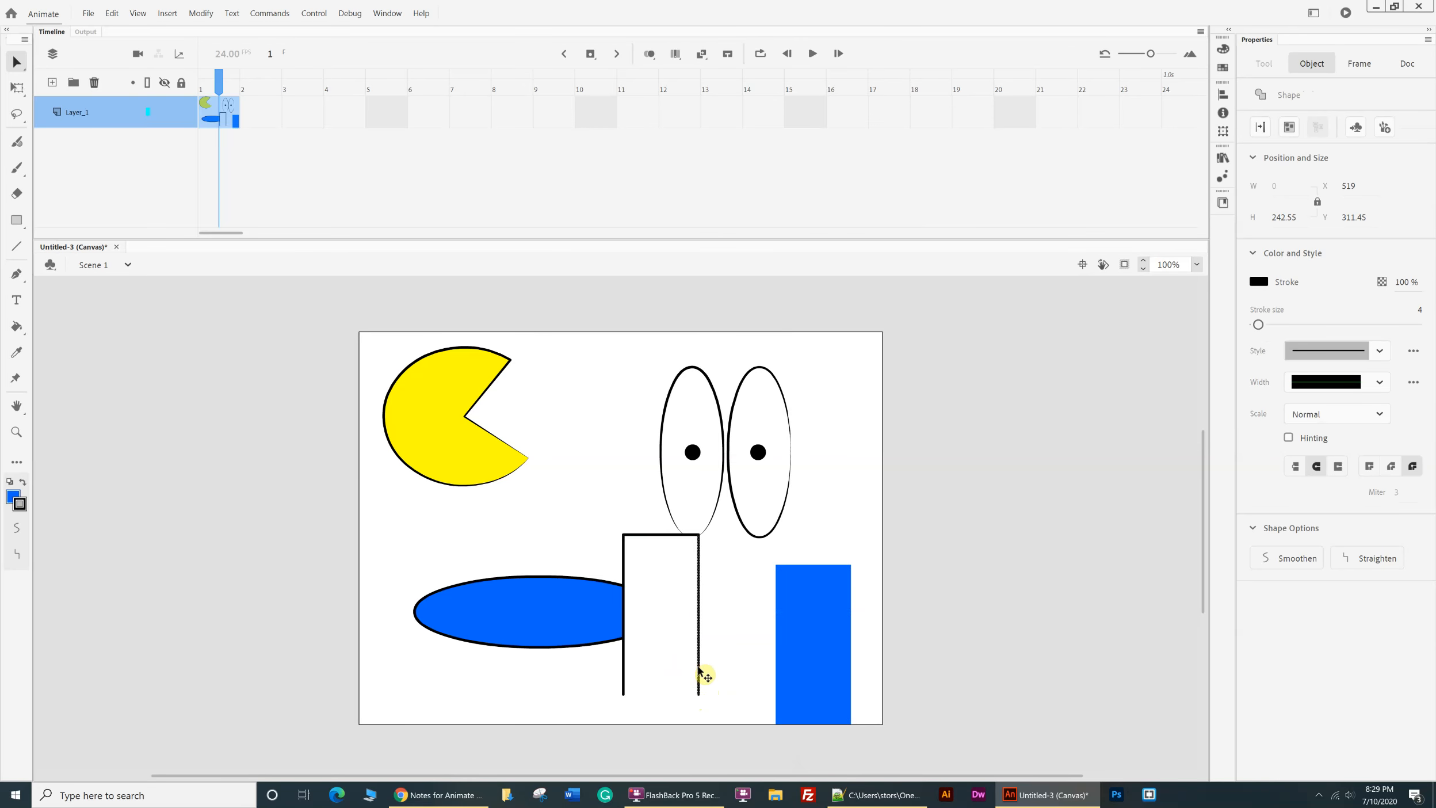
key("Delete")
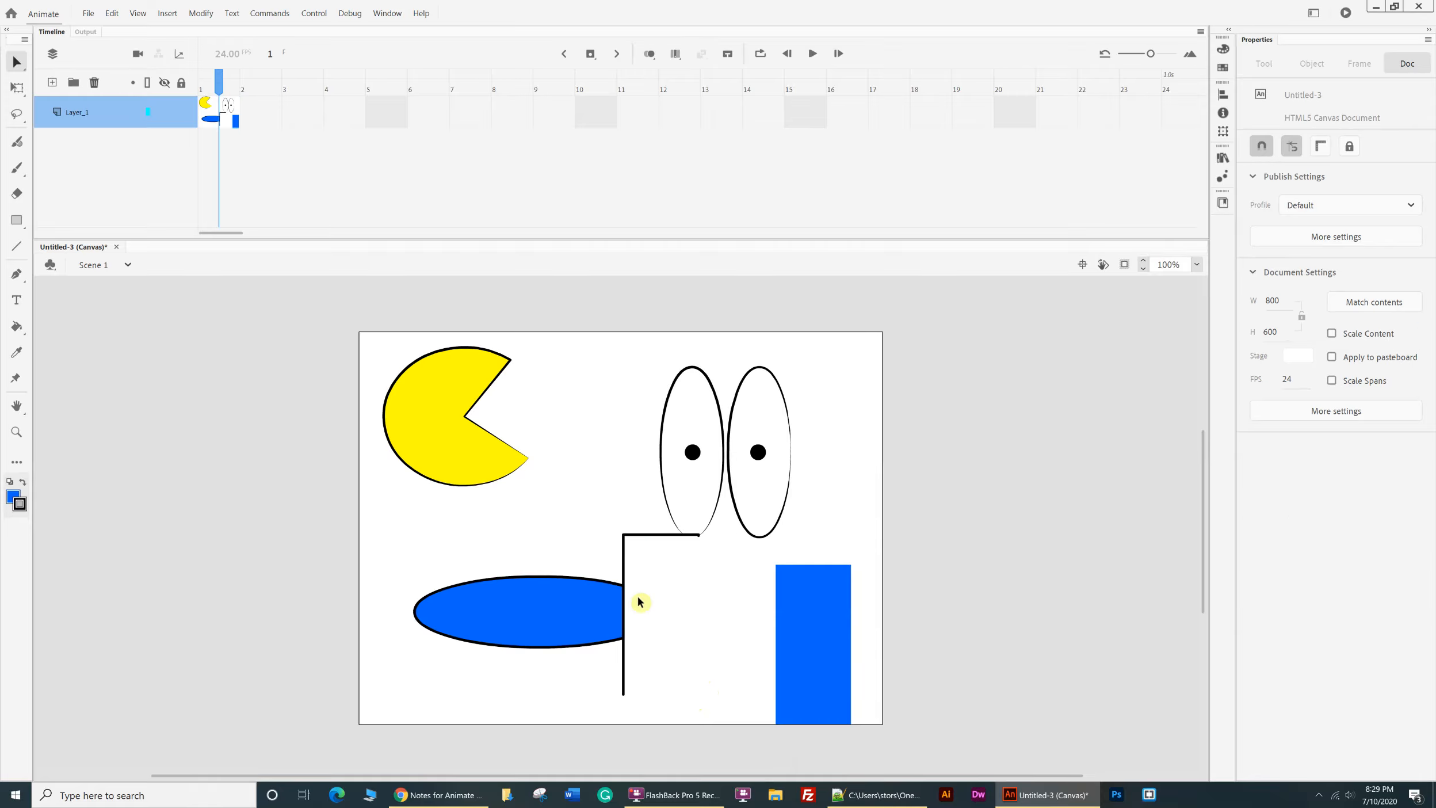
- Delete the rectangle outline's top segment and the parts of its left edge above and below the blue oval
left_click(664, 536)
key("Delete")
left_click(695, 535)
key("Delete")
left_click(700, 536)
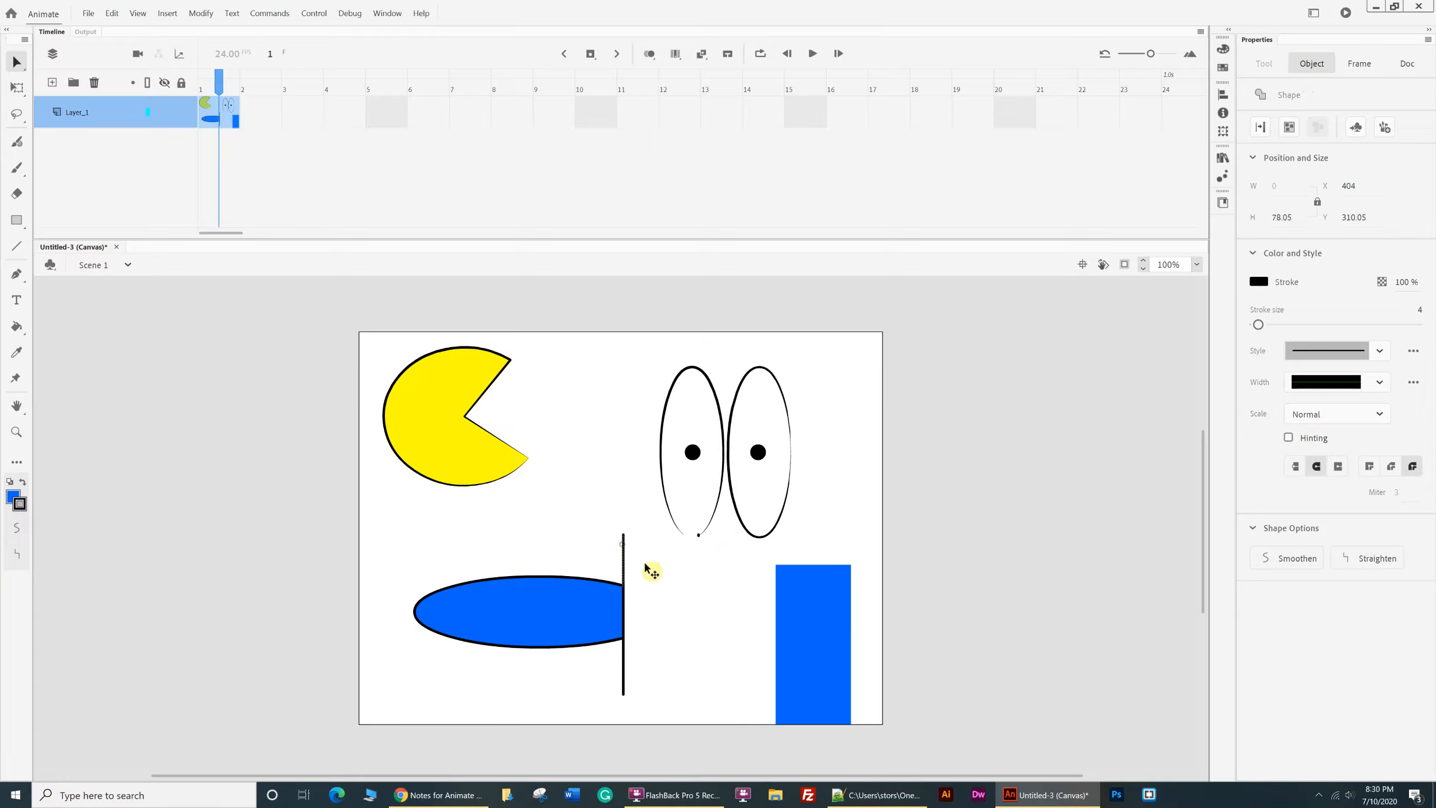
left_click(667, 604)
left_click(624, 670)
key("Delete")
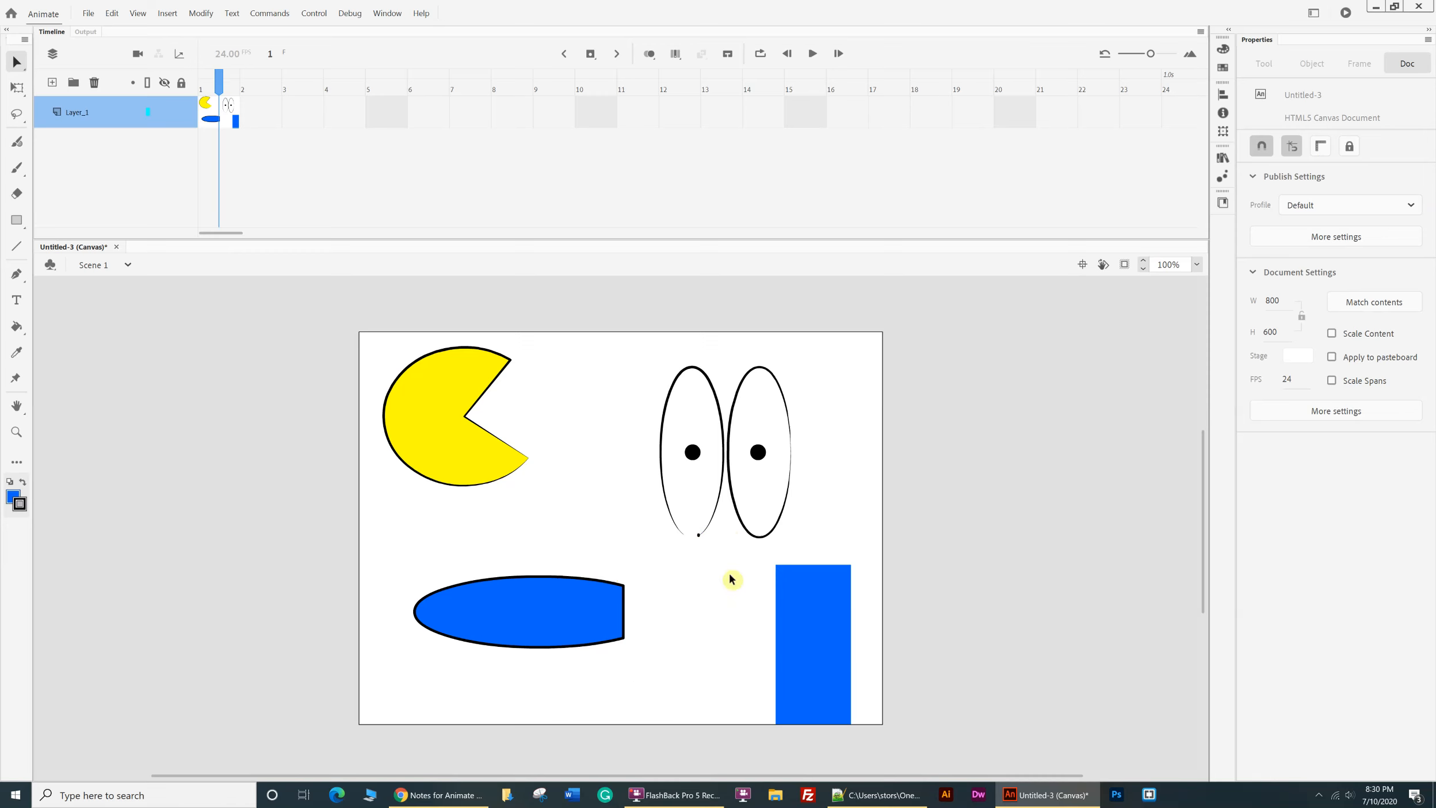
- Curve the blue rectangle's left edge inward and move the shape beside the oval's cut end at about X 417, Y 314
left_click(779, 649)
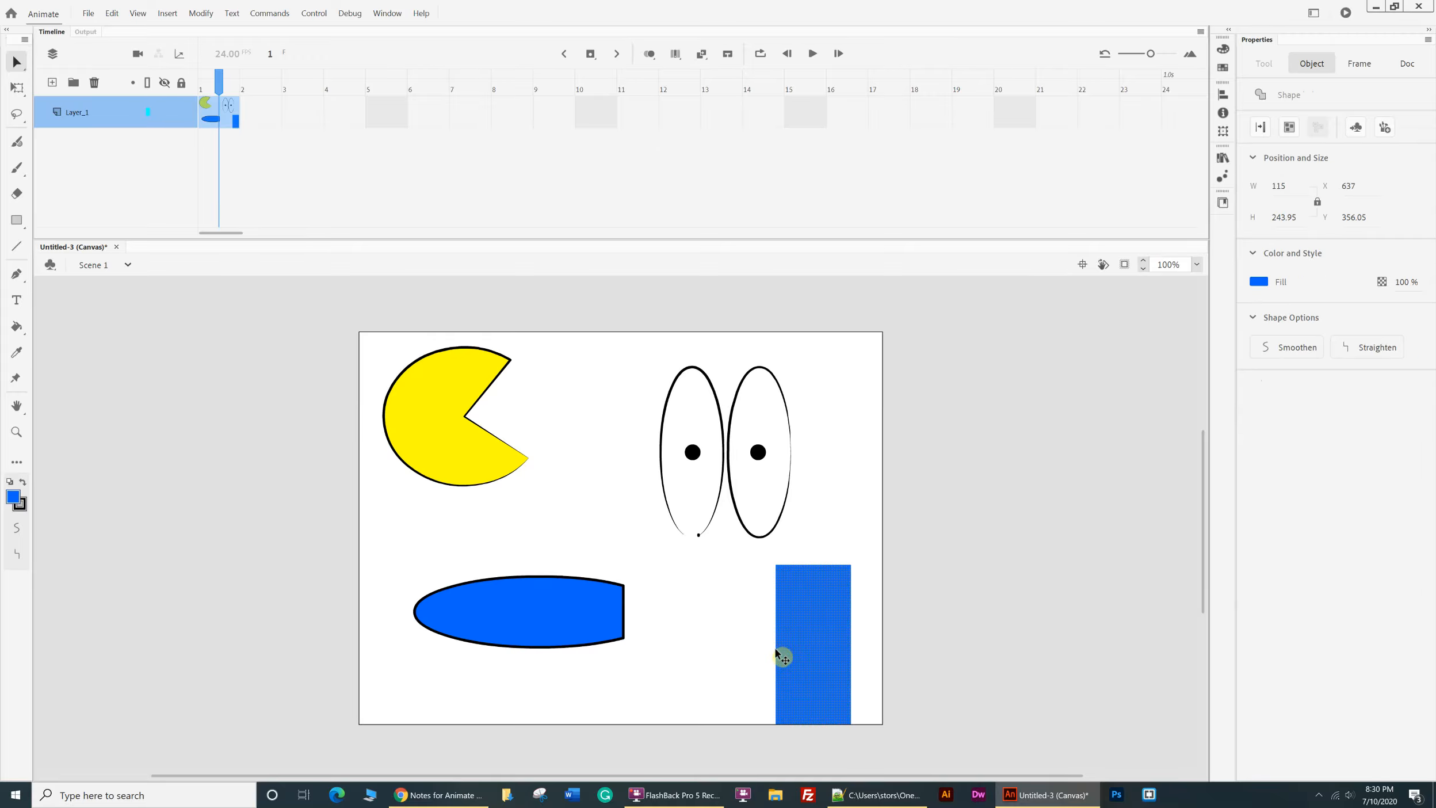
left_click(760, 640)
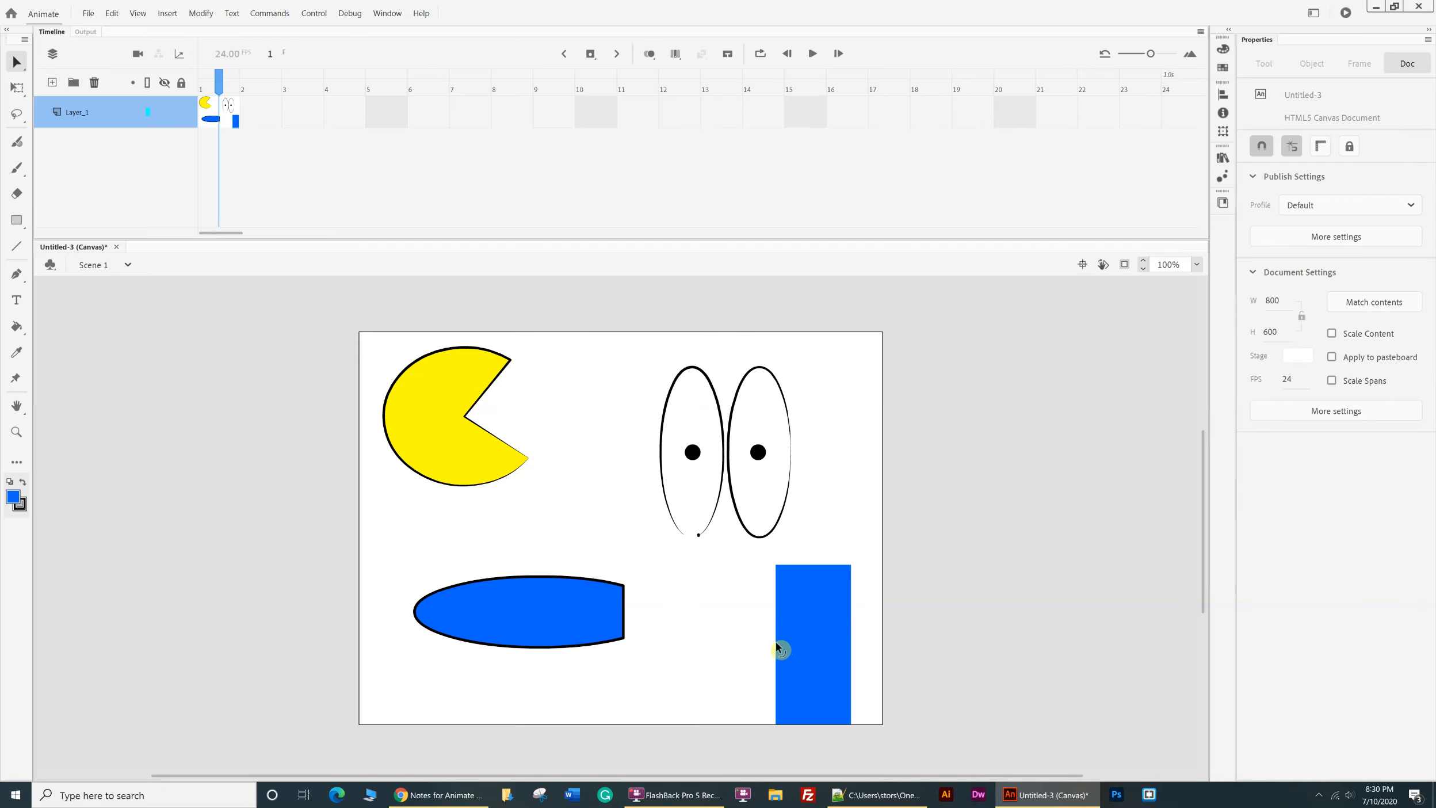
left_click_drag(774, 640, 686, 619)
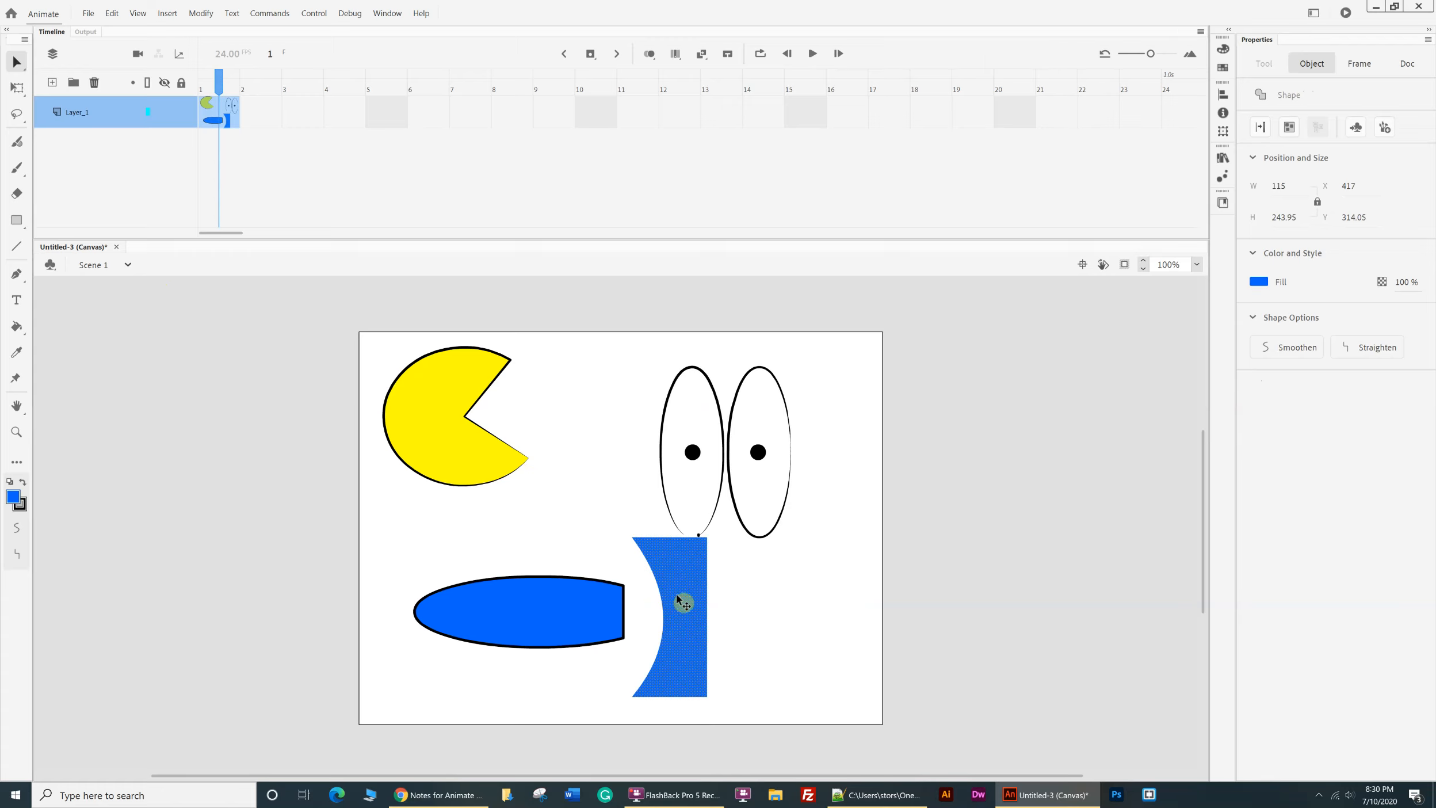
- Flip the curved blue shape horizontally and attach it as a tail to the oval's cut end at about X 404, Y 346
left_click(112, 13)
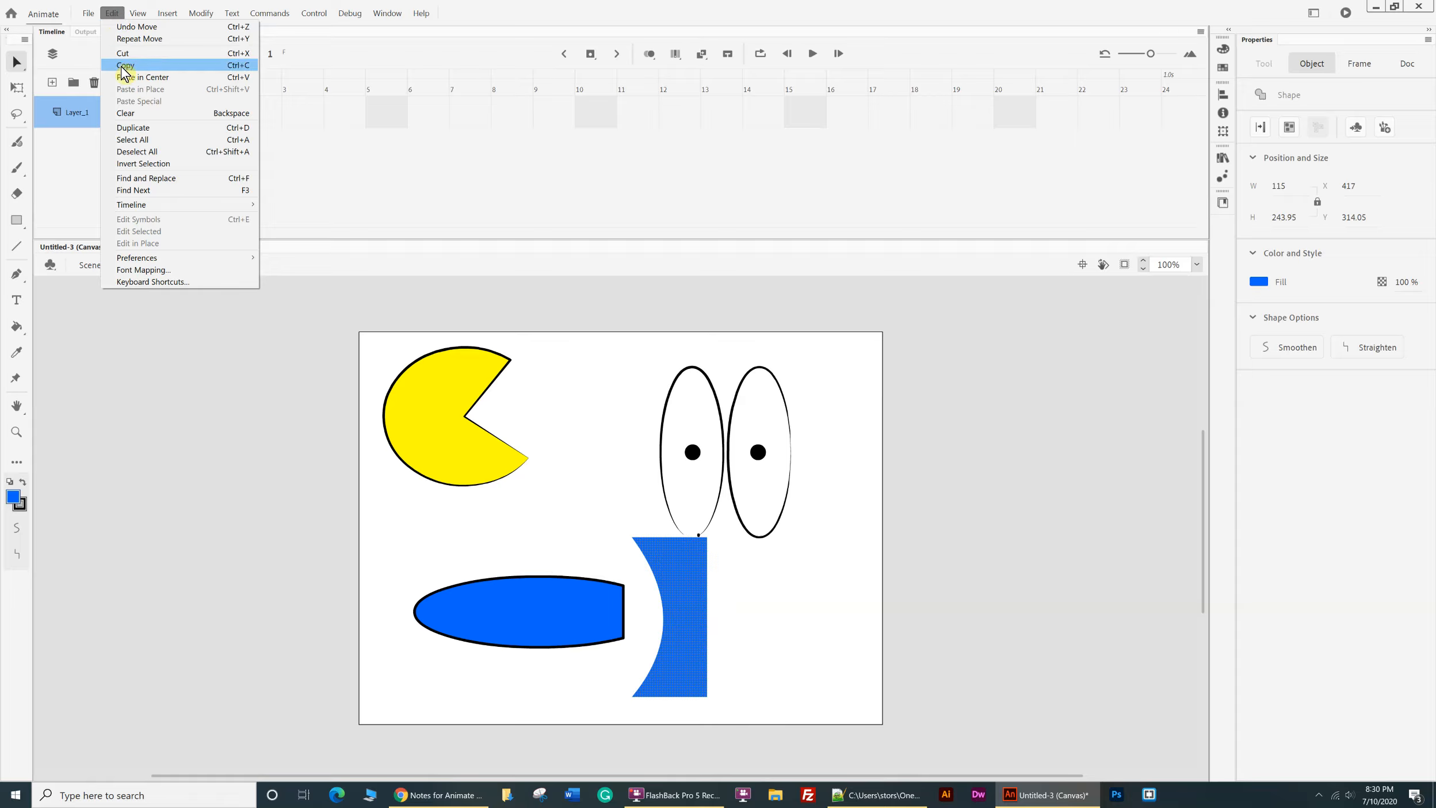
mouse_move(198, 22)
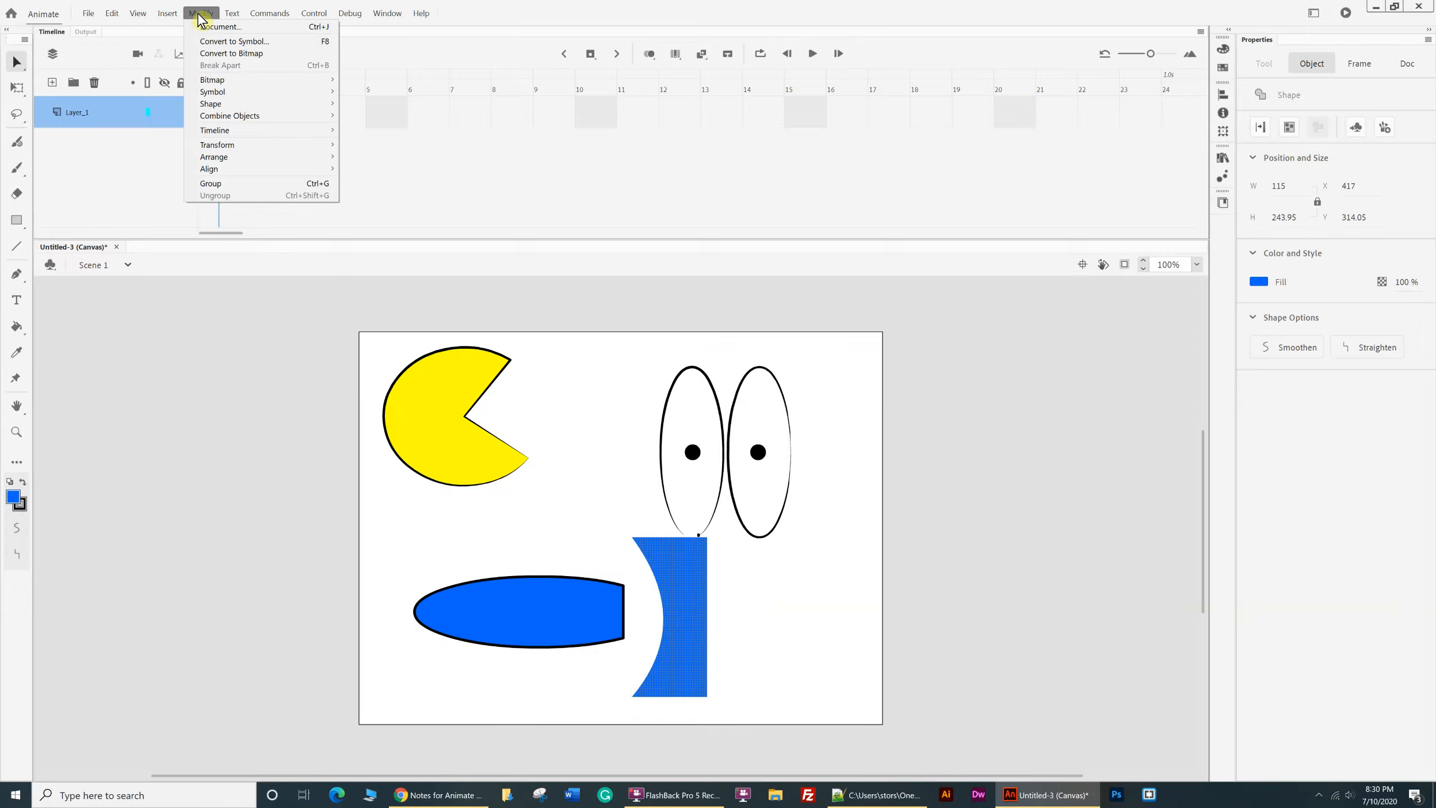
mouse_move(212, 145)
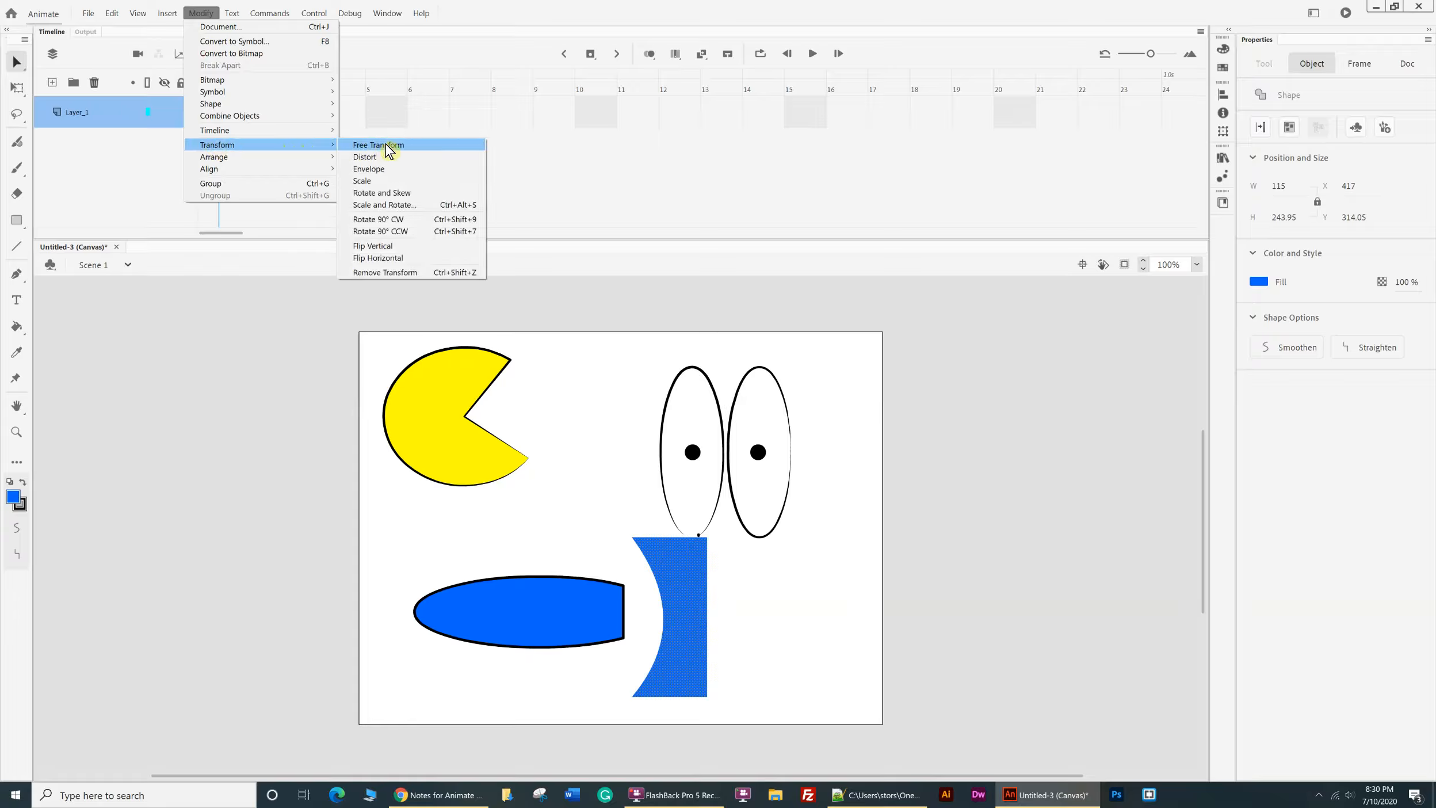
left_click(395, 258)
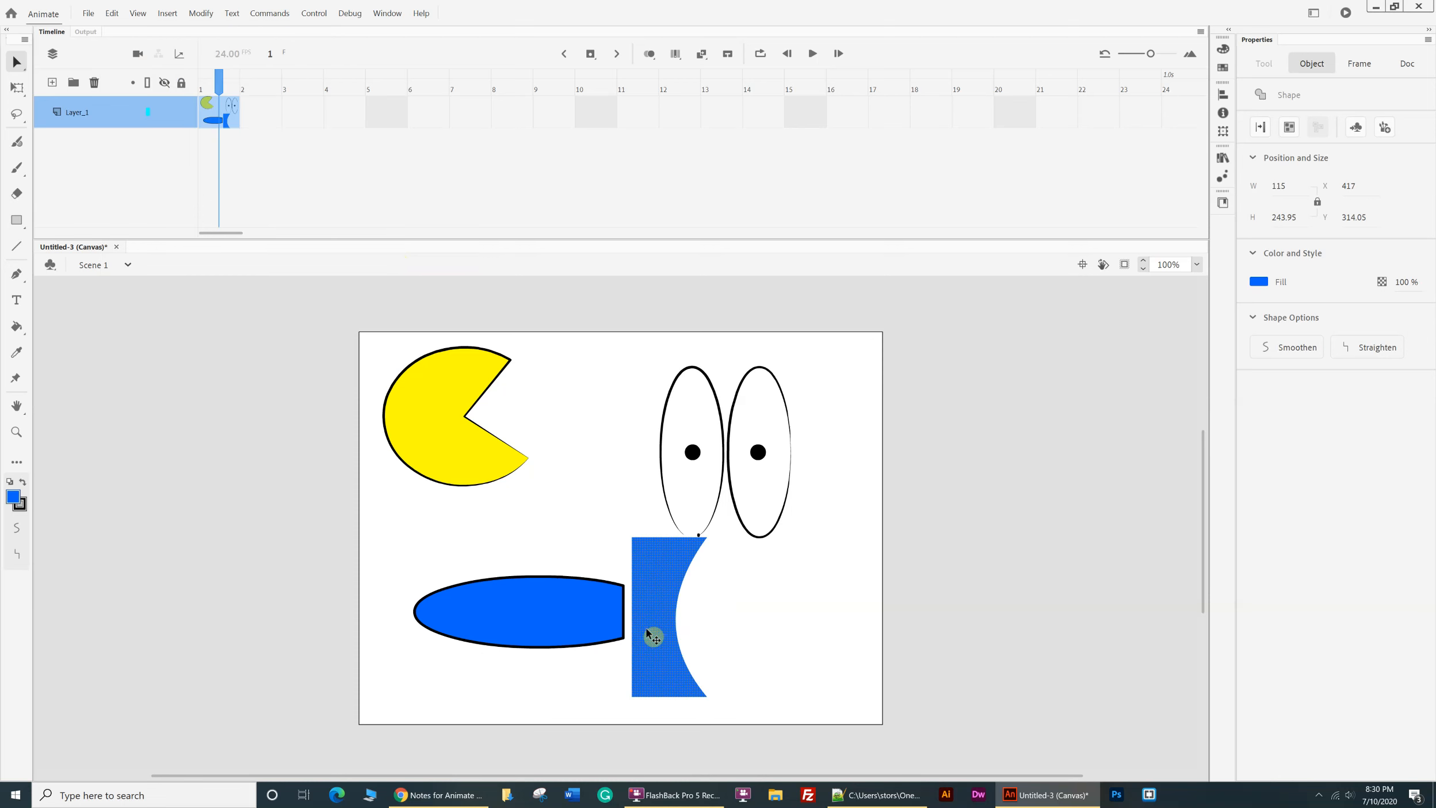
left_click_drag(659, 628, 650, 593)
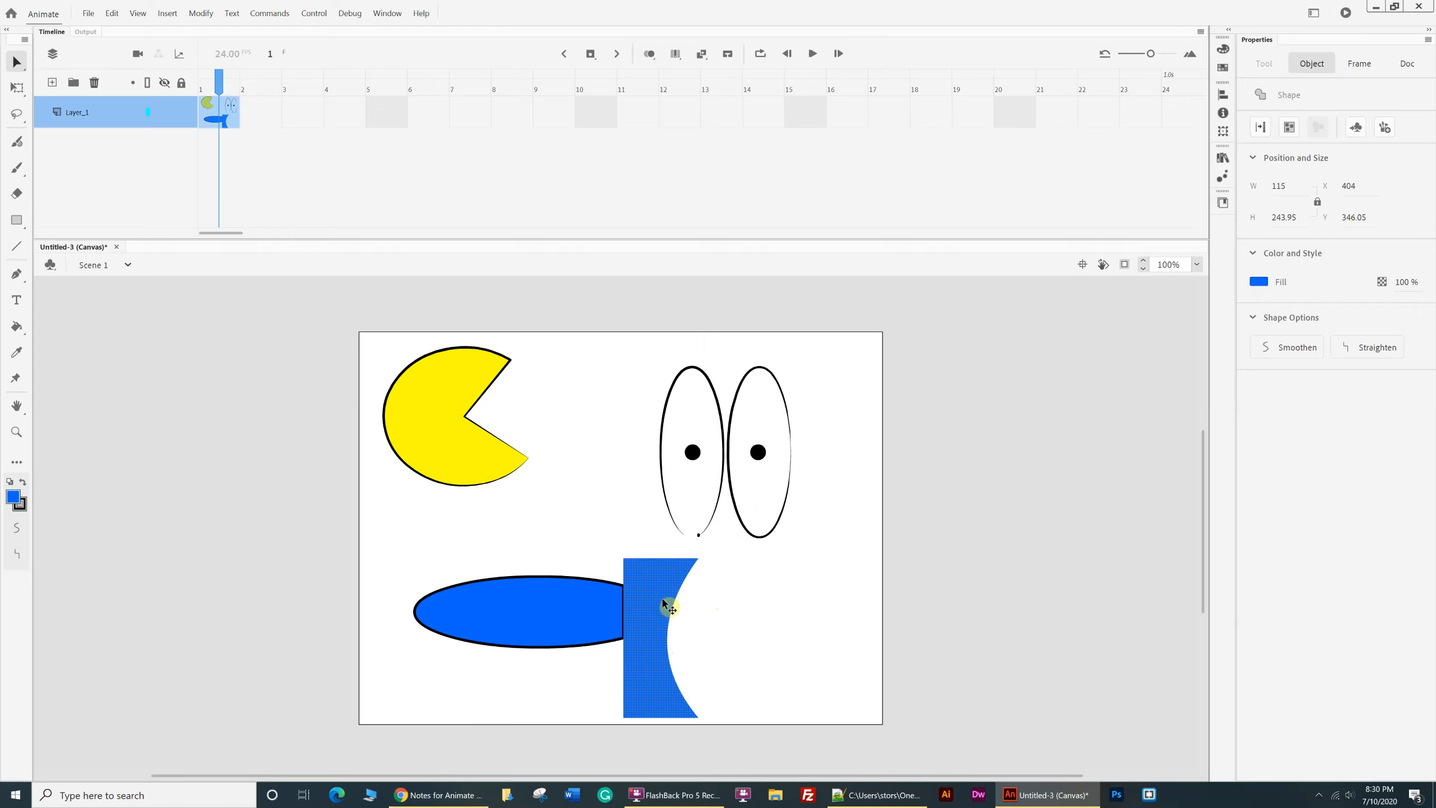
- Shorten the blue tail's height from its lower edge with Free Transform, and deselect it
left_click(17, 88)
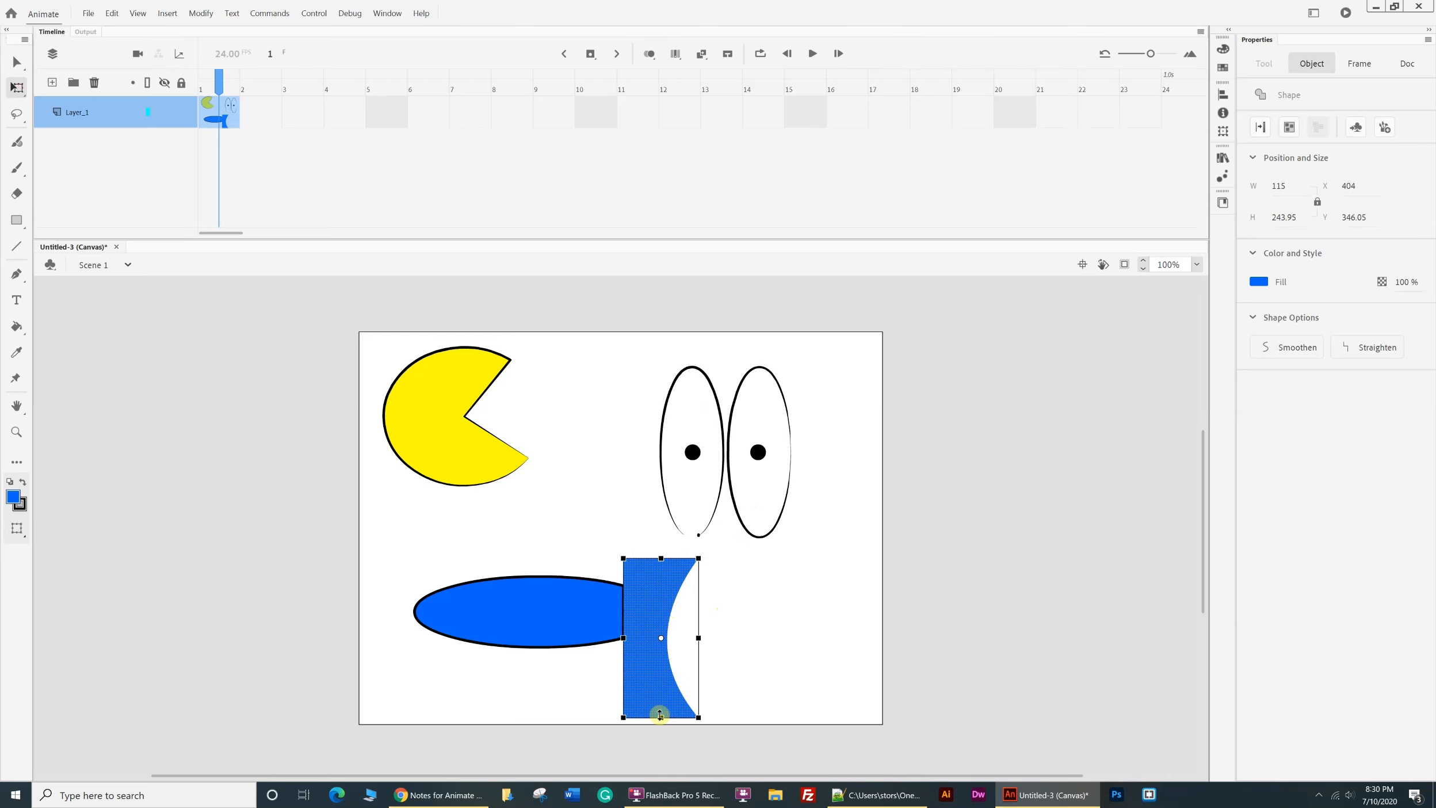
left_click_drag(660, 718, 649, 651)
left_click(809, 649)
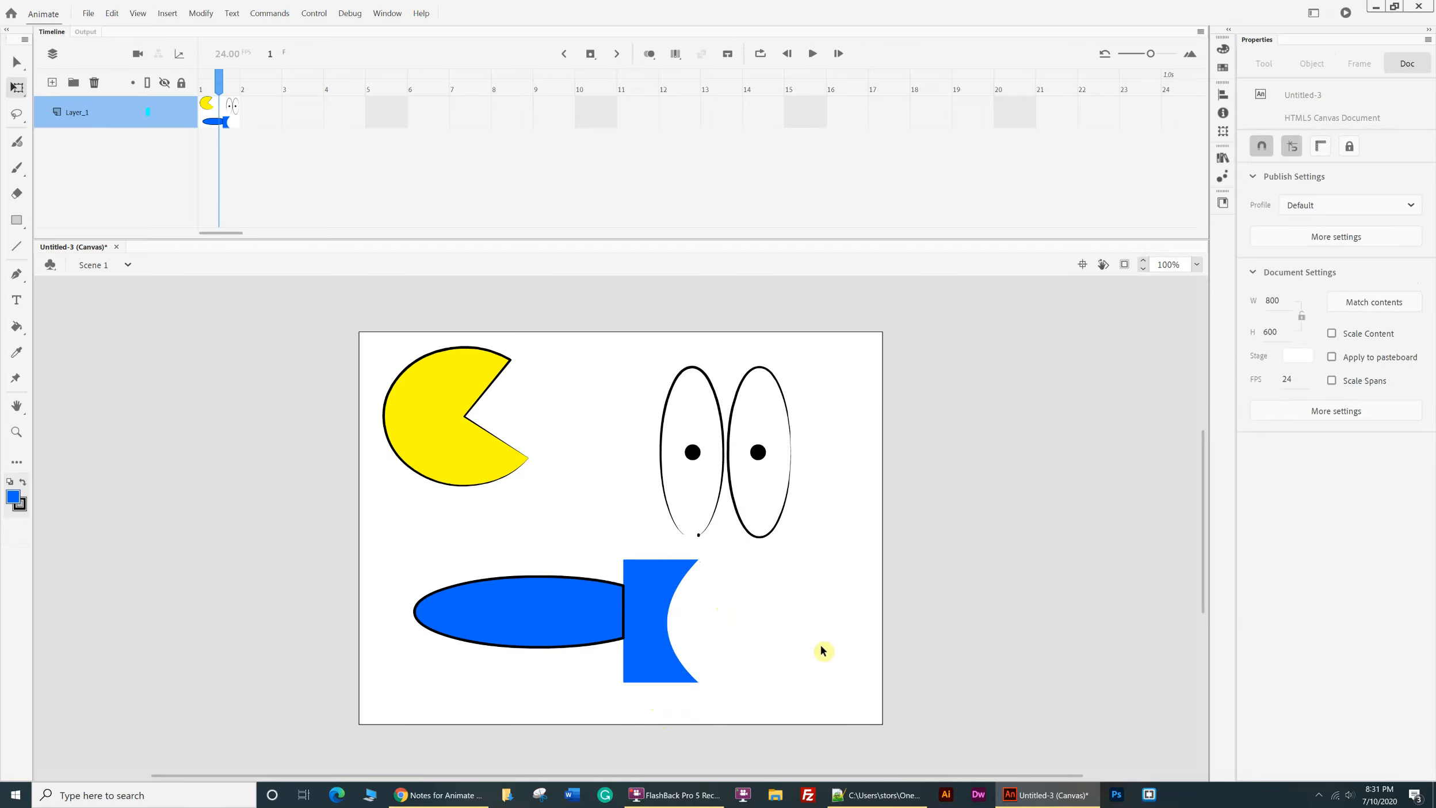
- Shift the blue tail onto the oval at about X 393, Y 348, and outline it in black with the Ink Bottle
left_click(638, 616)
left_click_drag(636, 617, 629, 617)
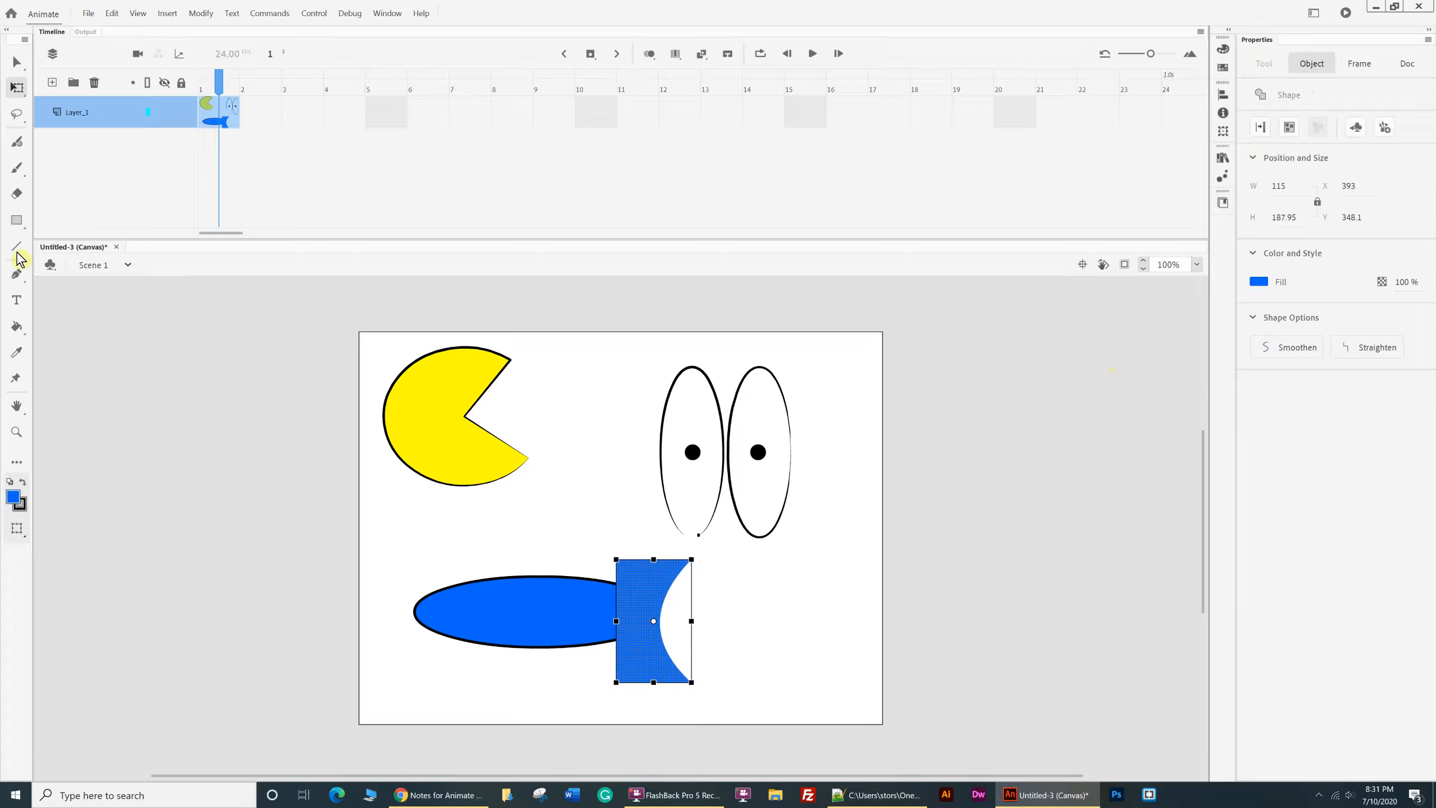
left_click(16, 330)
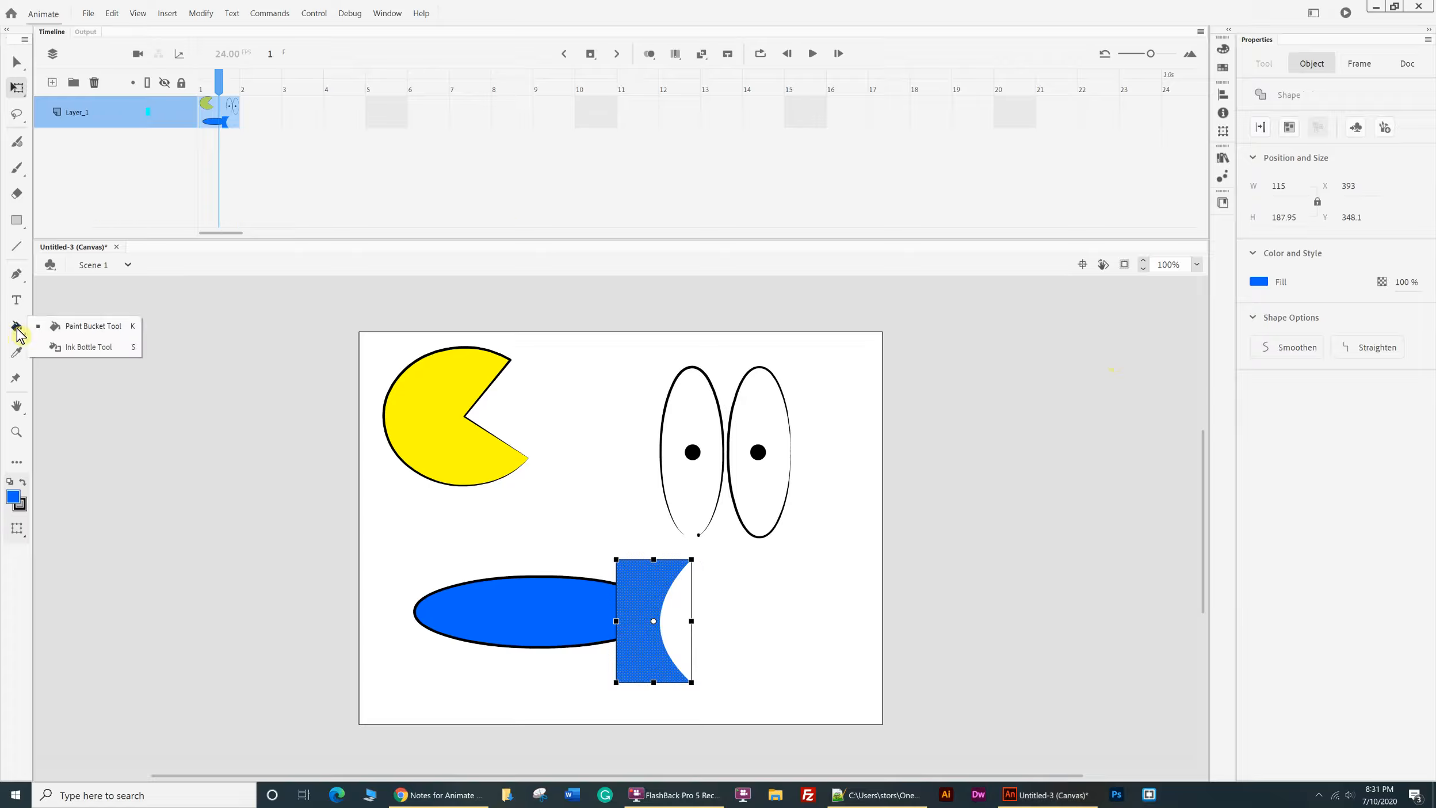
left_click(81, 346)
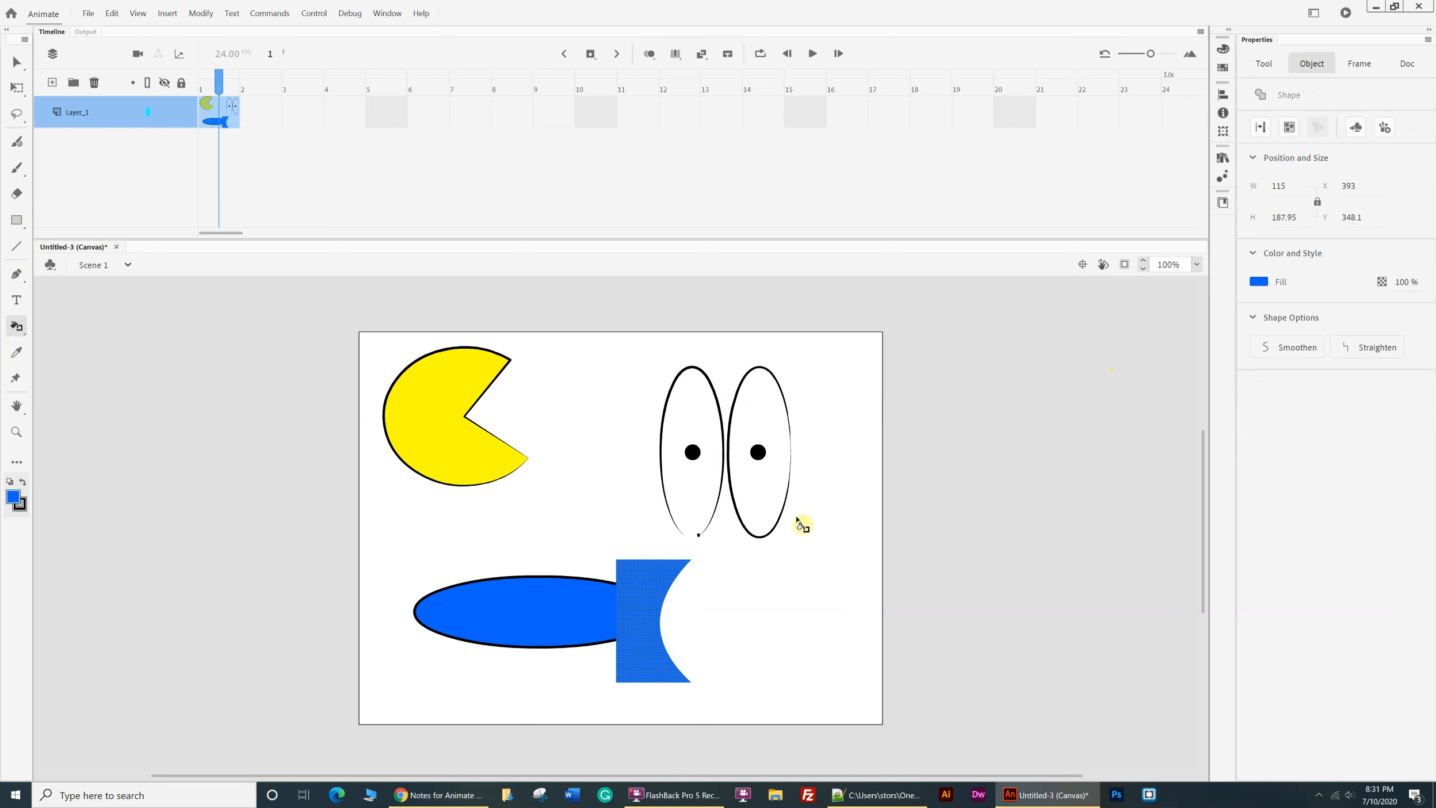
left_click(670, 586)
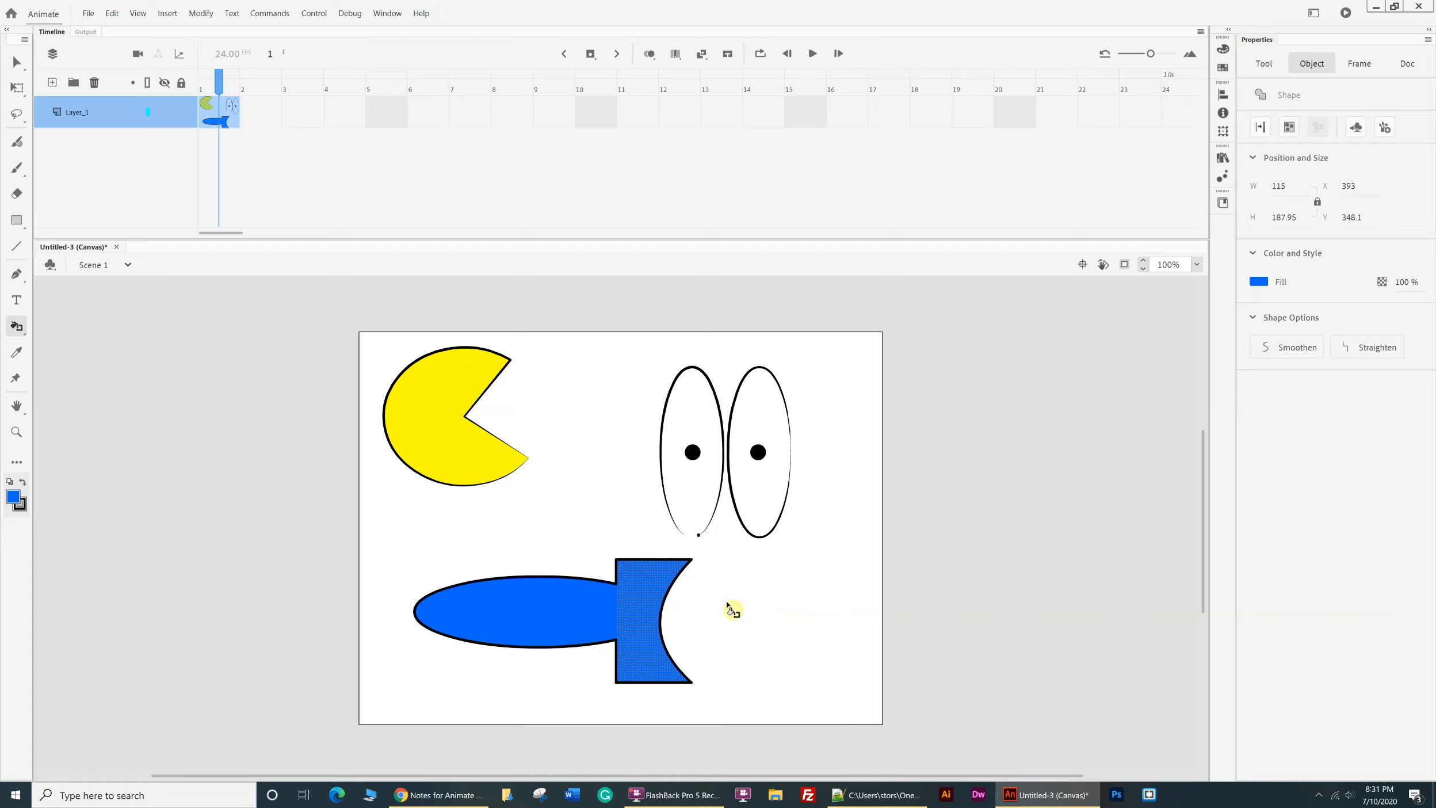
left_click(484, 518)
left_click(16, 62)
left_click(472, 568)
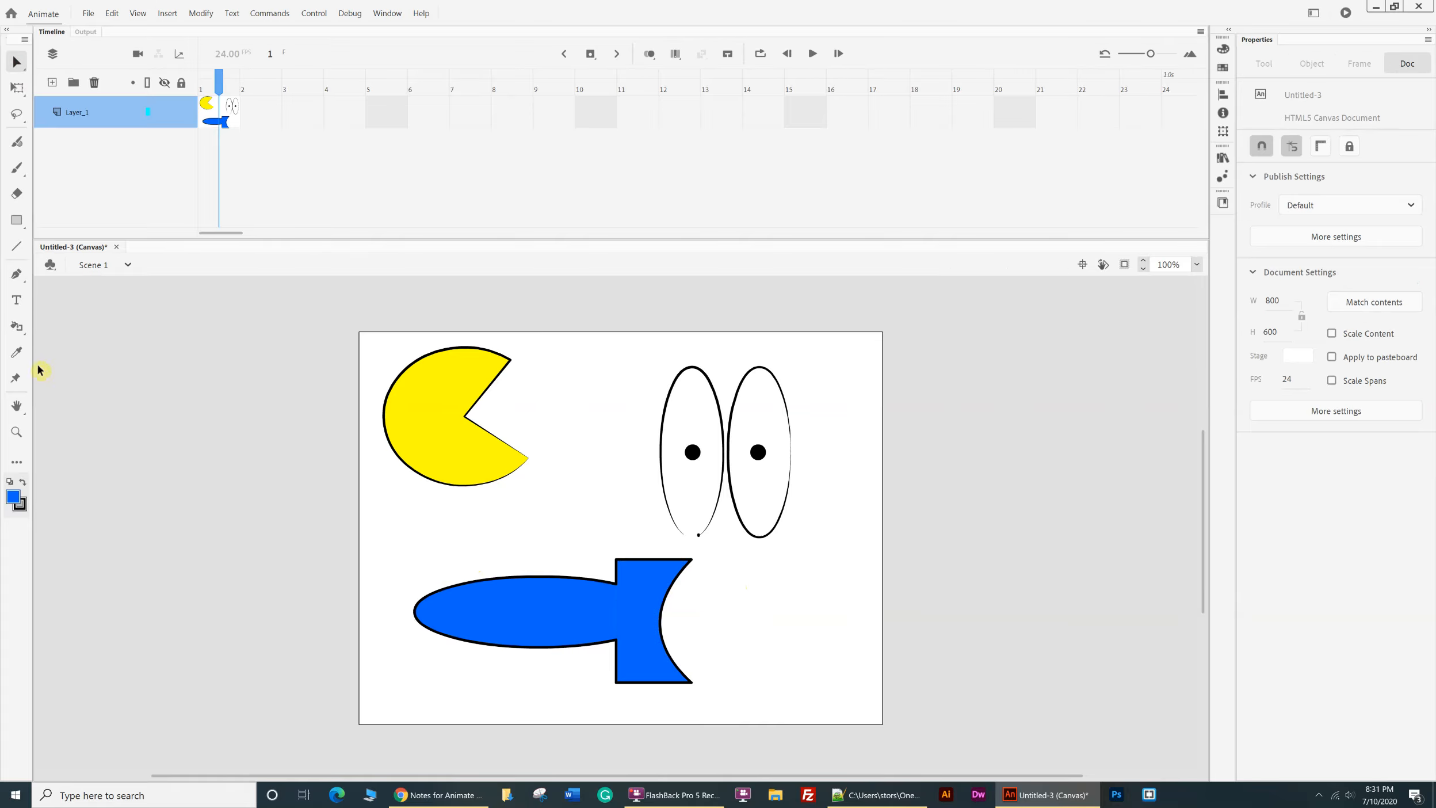
- Draw a white-filled circle with a black stroke, about 32 px wide, above the fish with the Oval tool
left_click(23, 221)
left_click(24, 225)
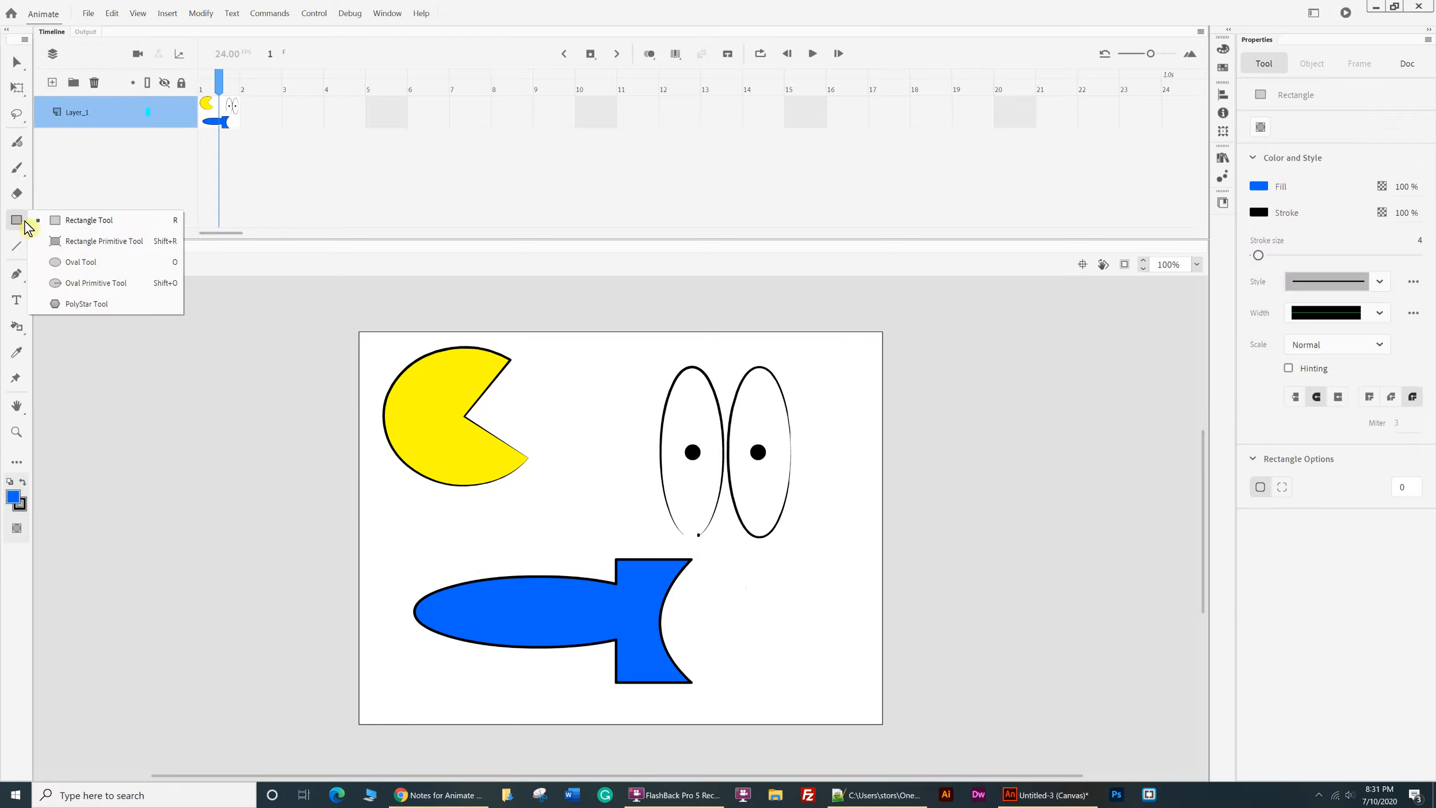
left_click(59, 262)
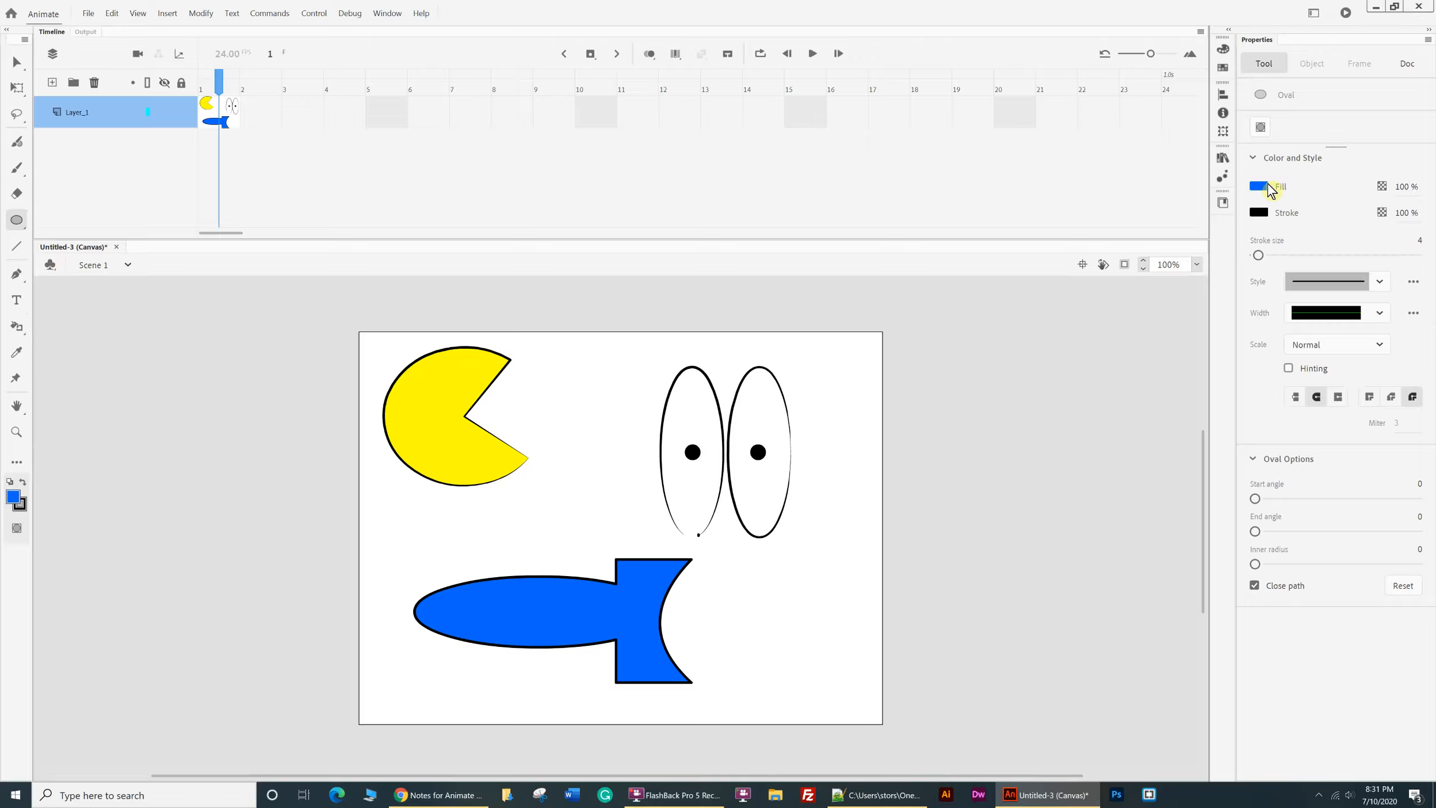
left_click(1260, 186)
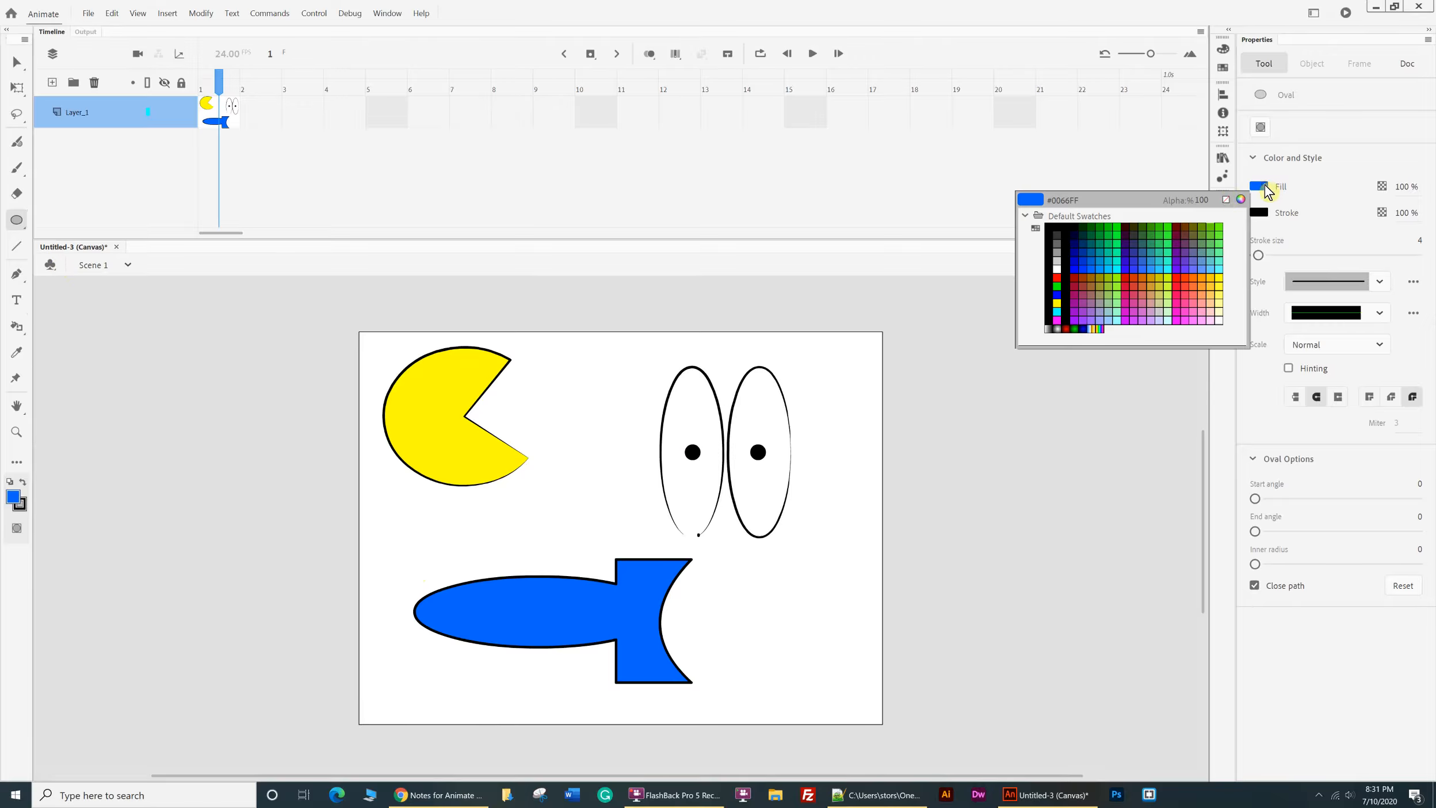
left_click(1062, 265)
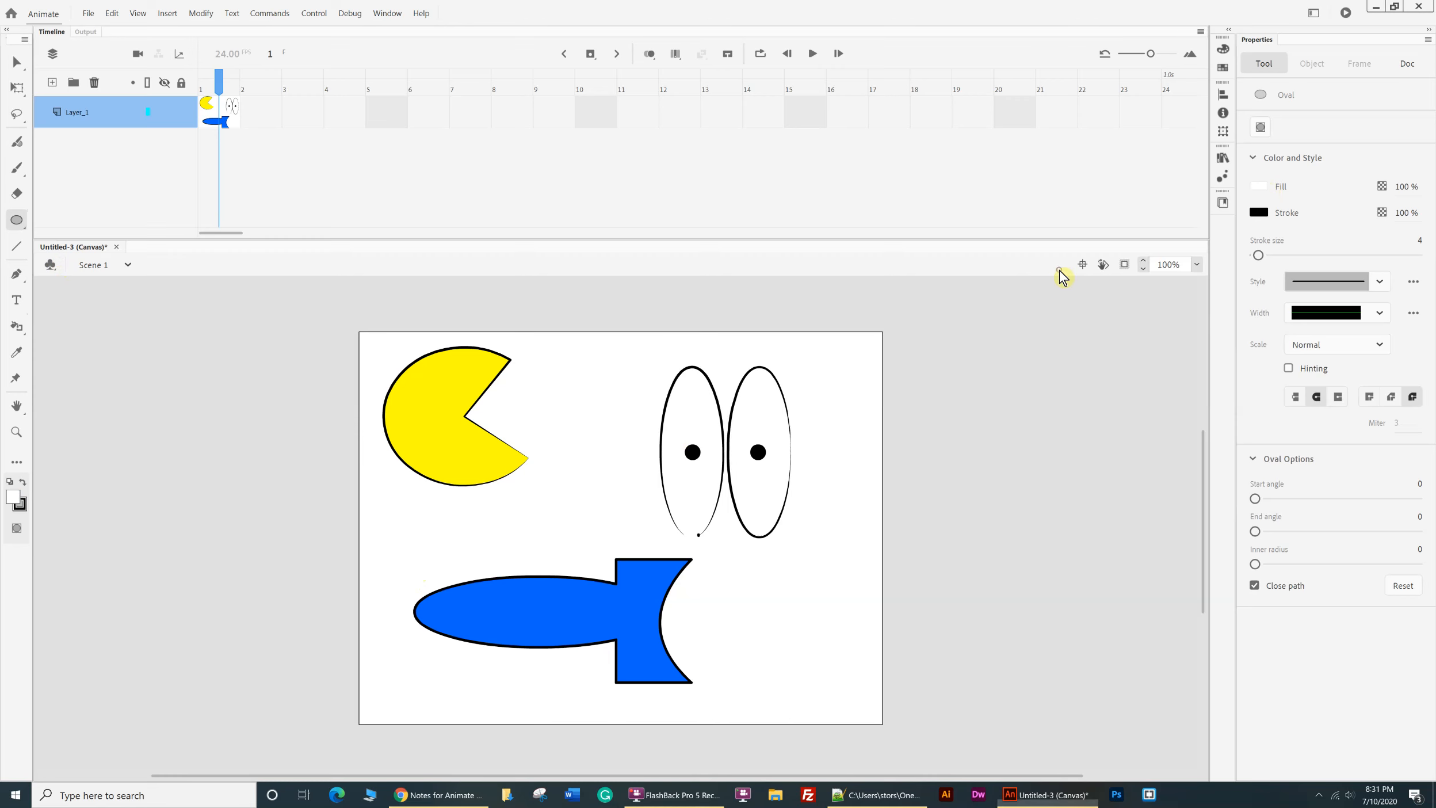
left_click_drag(568, 490, 583, 501)
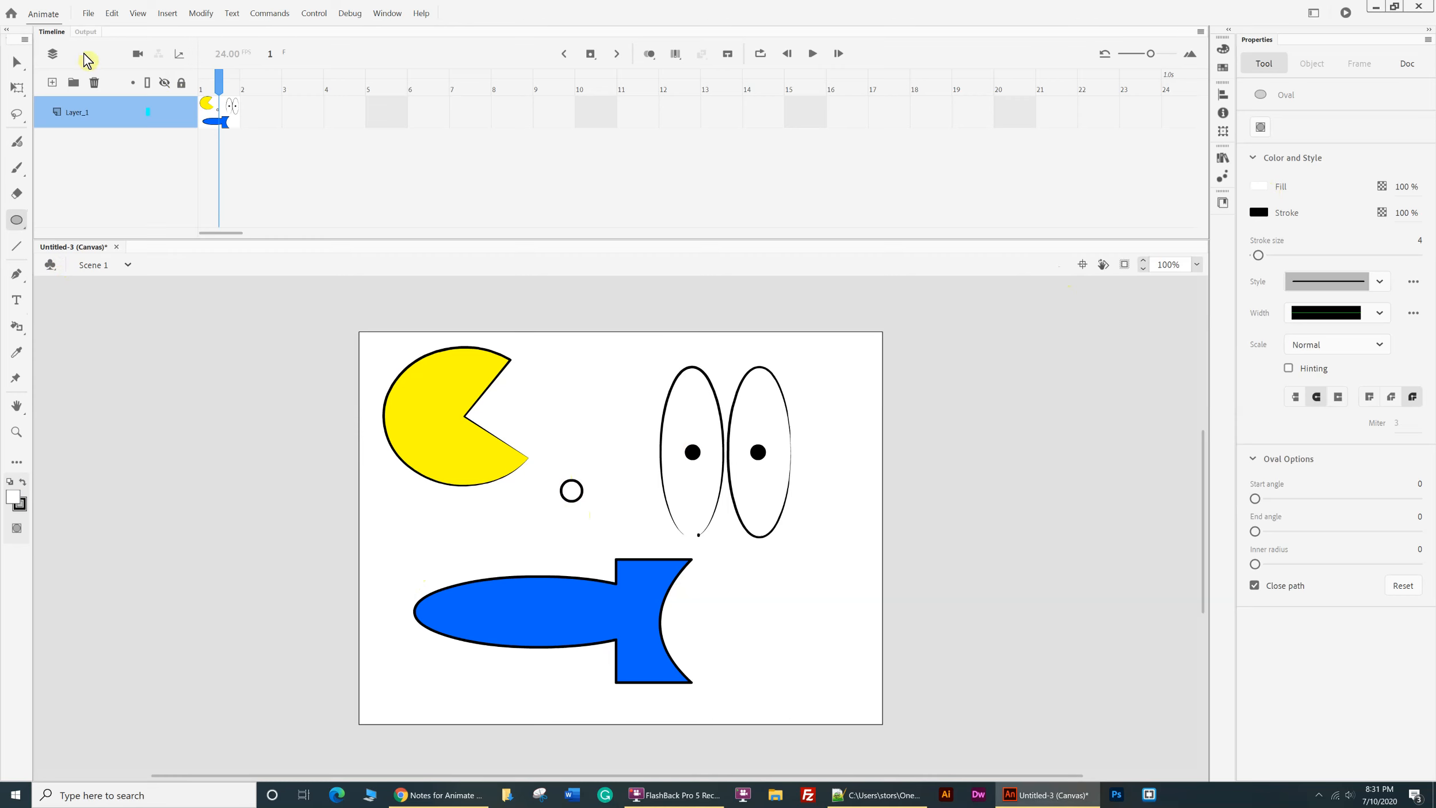
- Select the small circle's fill and outline together and move them onto the fish's head as an eye
left_click(13, 63)
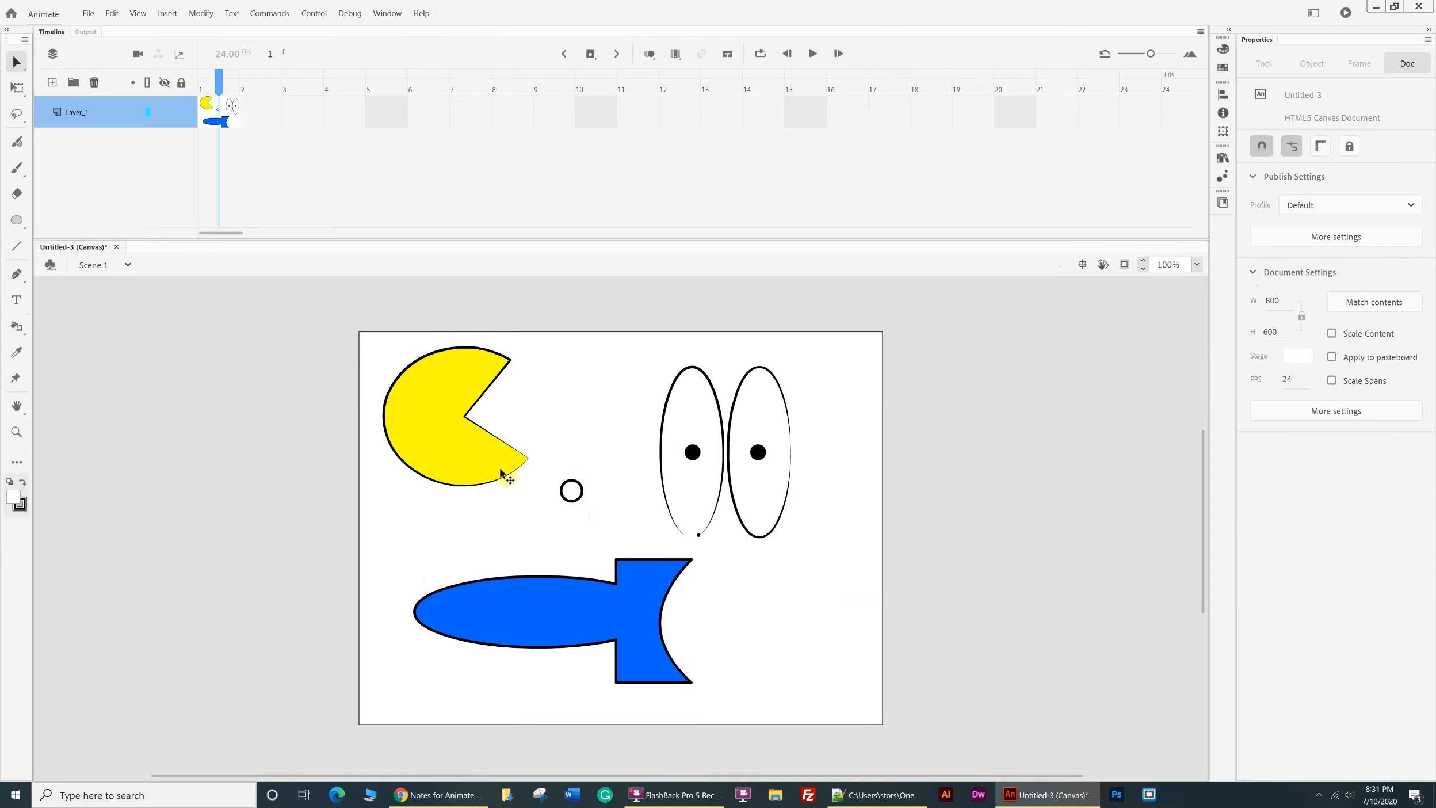
left_click(548, 470)
left_click_drag(548, 470, 470, 607)
left_click(538, 526)
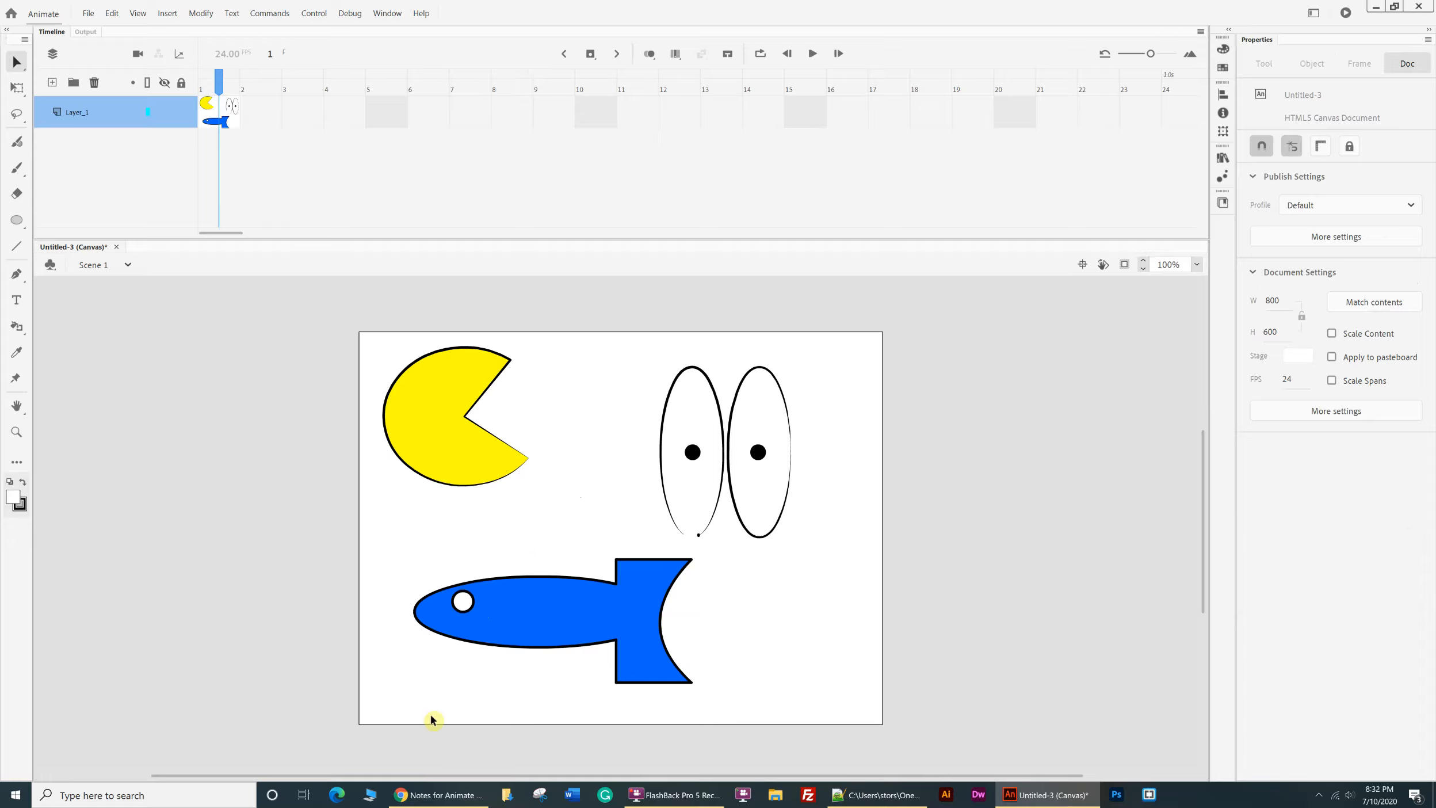
- Move only the eye's white fill out to the empty area above the fish, at about X 281, Y 244, and deselect it
left_click_drag(463, 604, 552, 509)
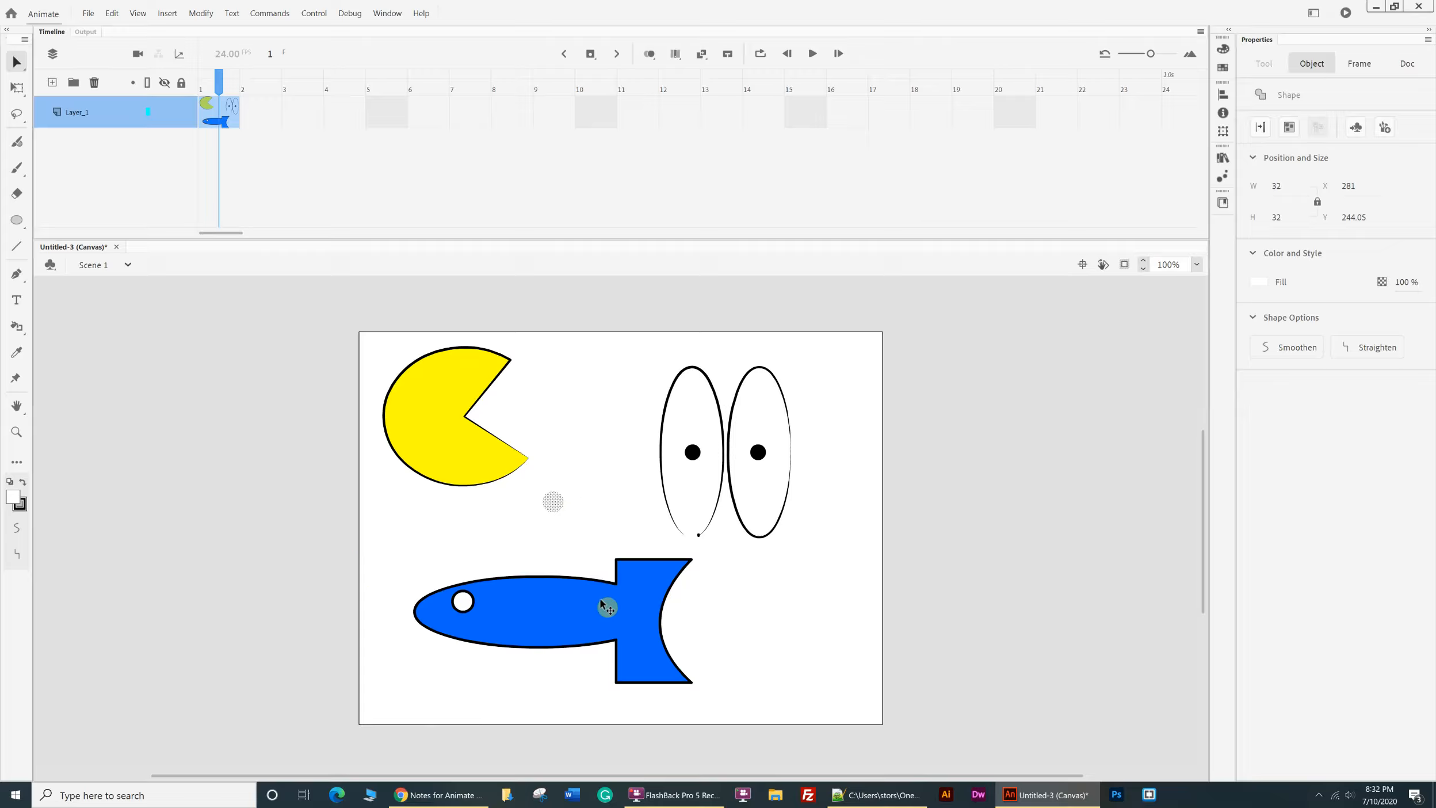
left_click(950, 438)
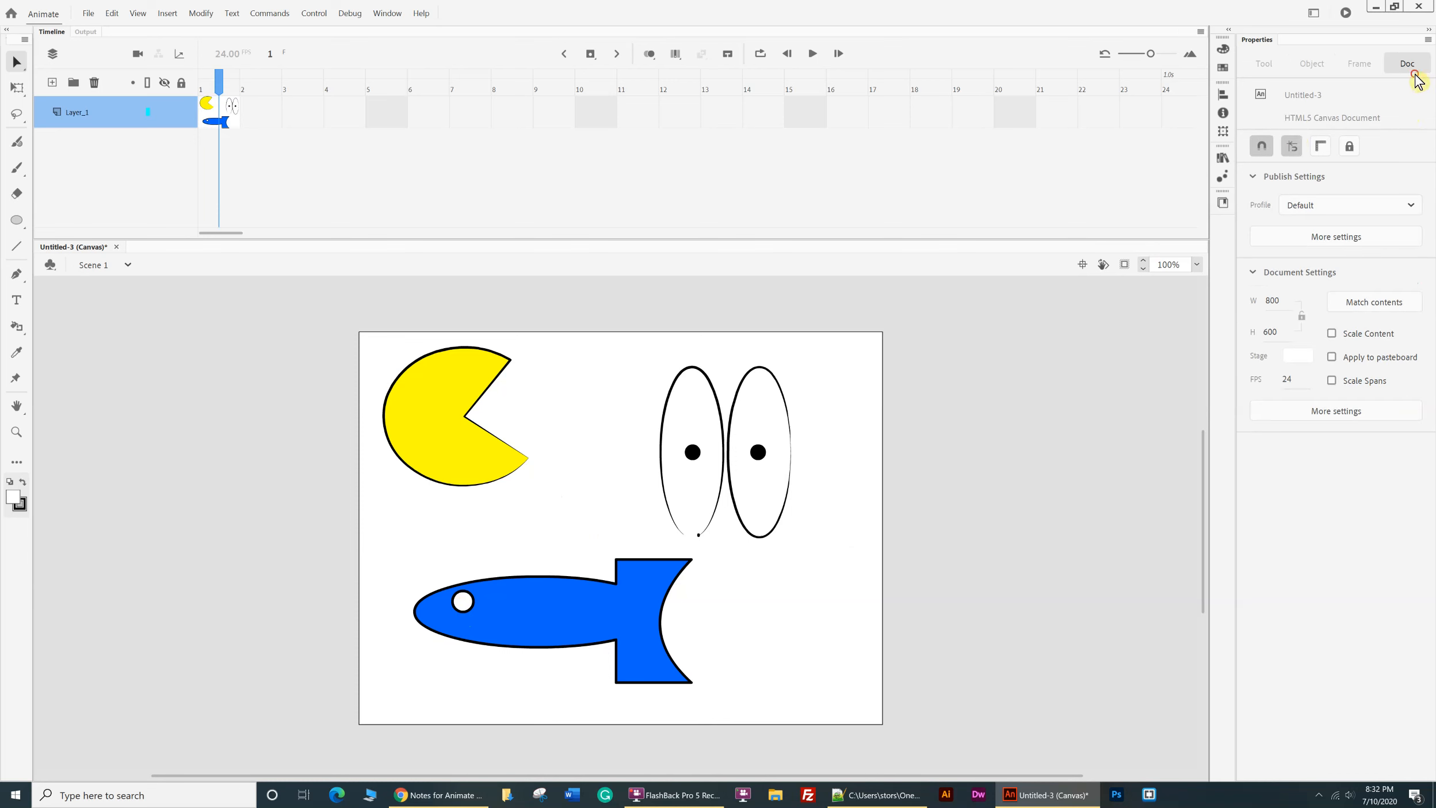
- Disable Loop Timeline in the publish settings, then publish the document as Untitled-3
left_click(1313, 238)
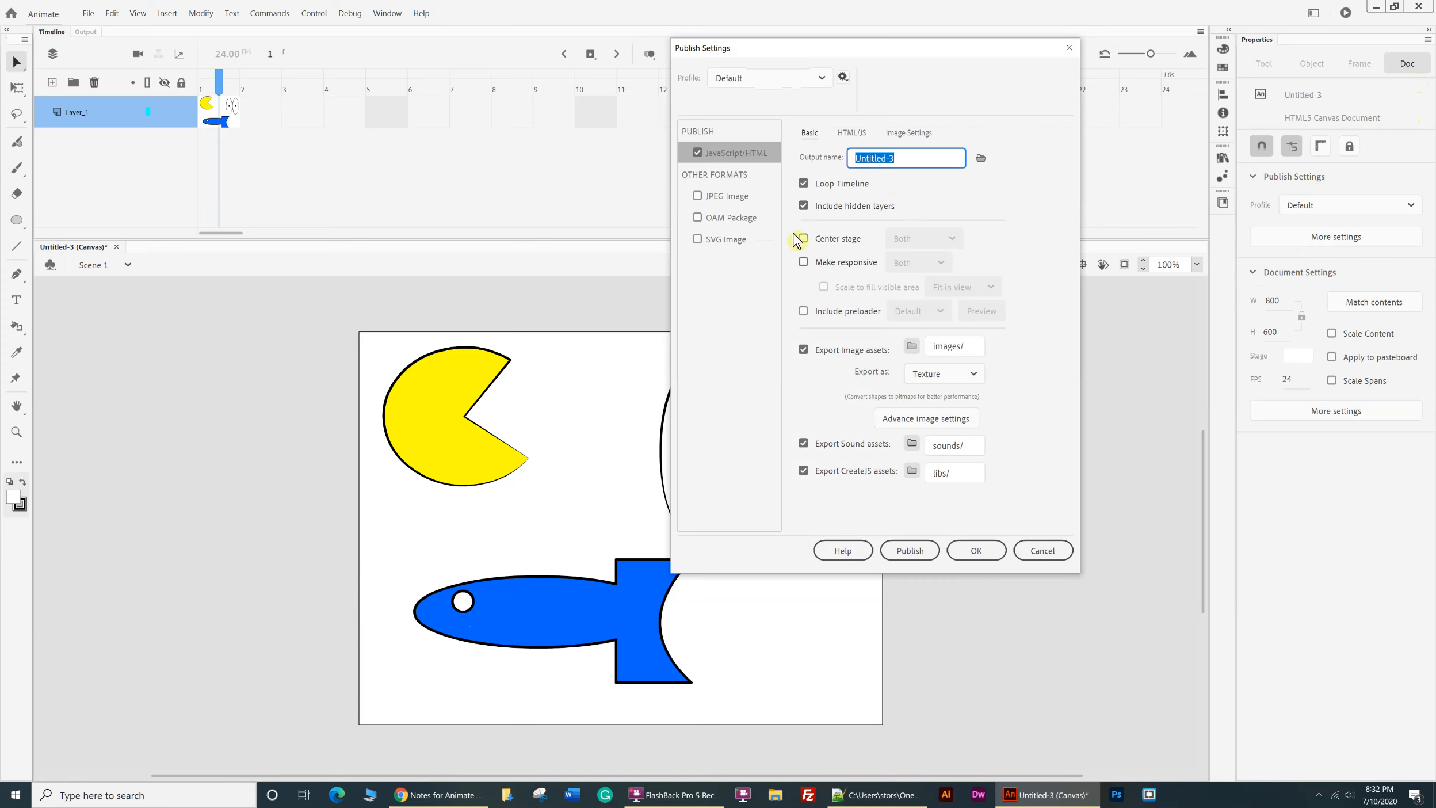
left_click(803, 184)
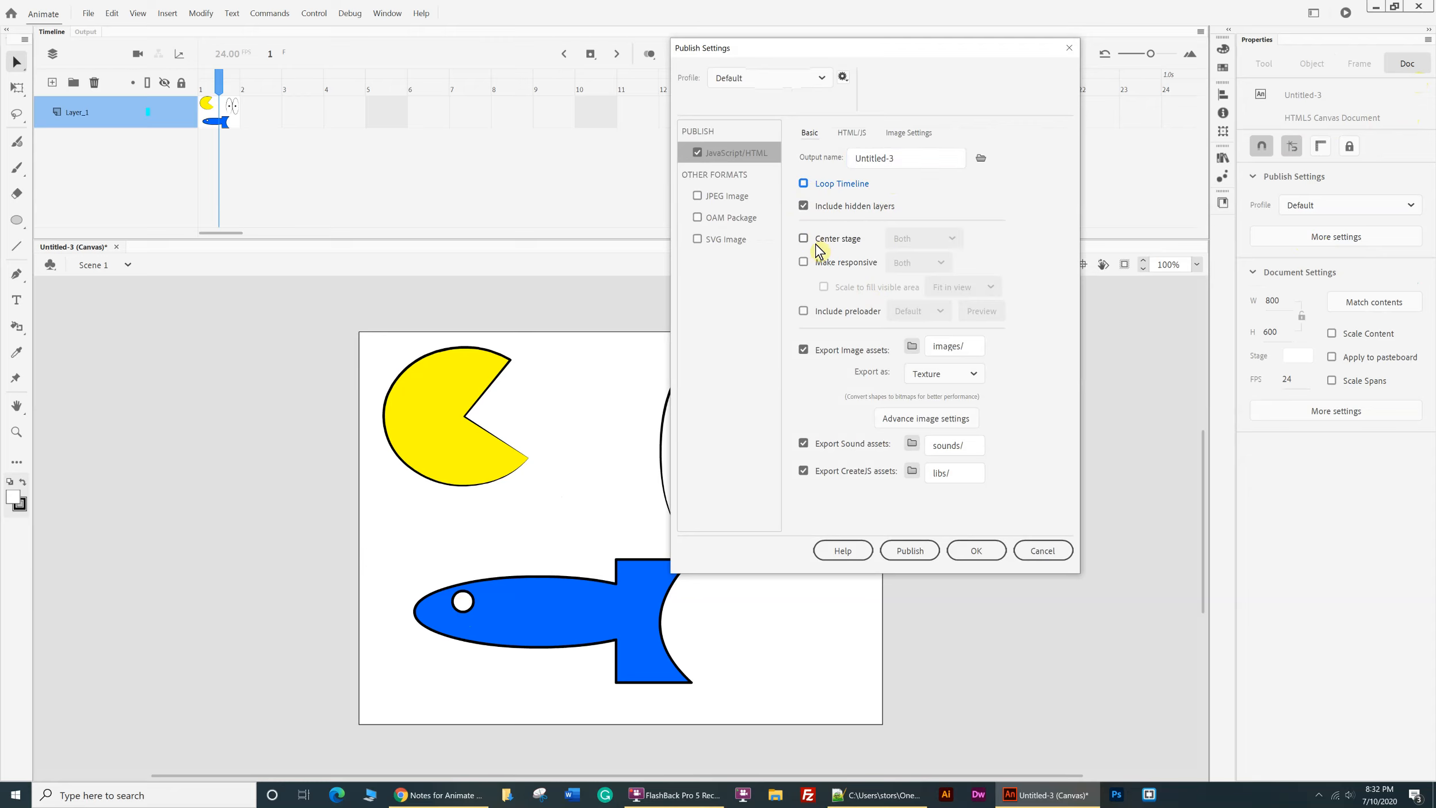
left_click(908, 550)
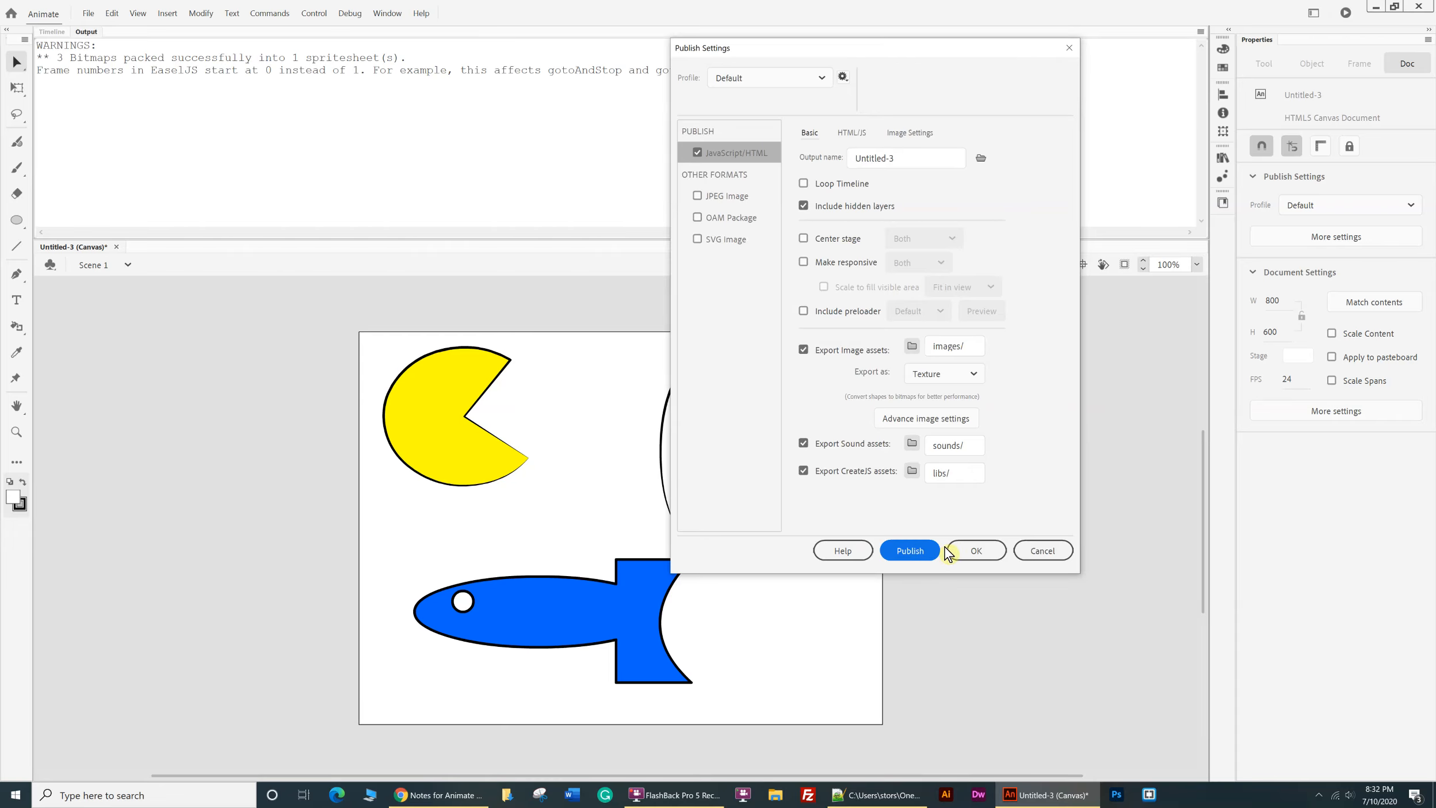
left_click(978, 551)
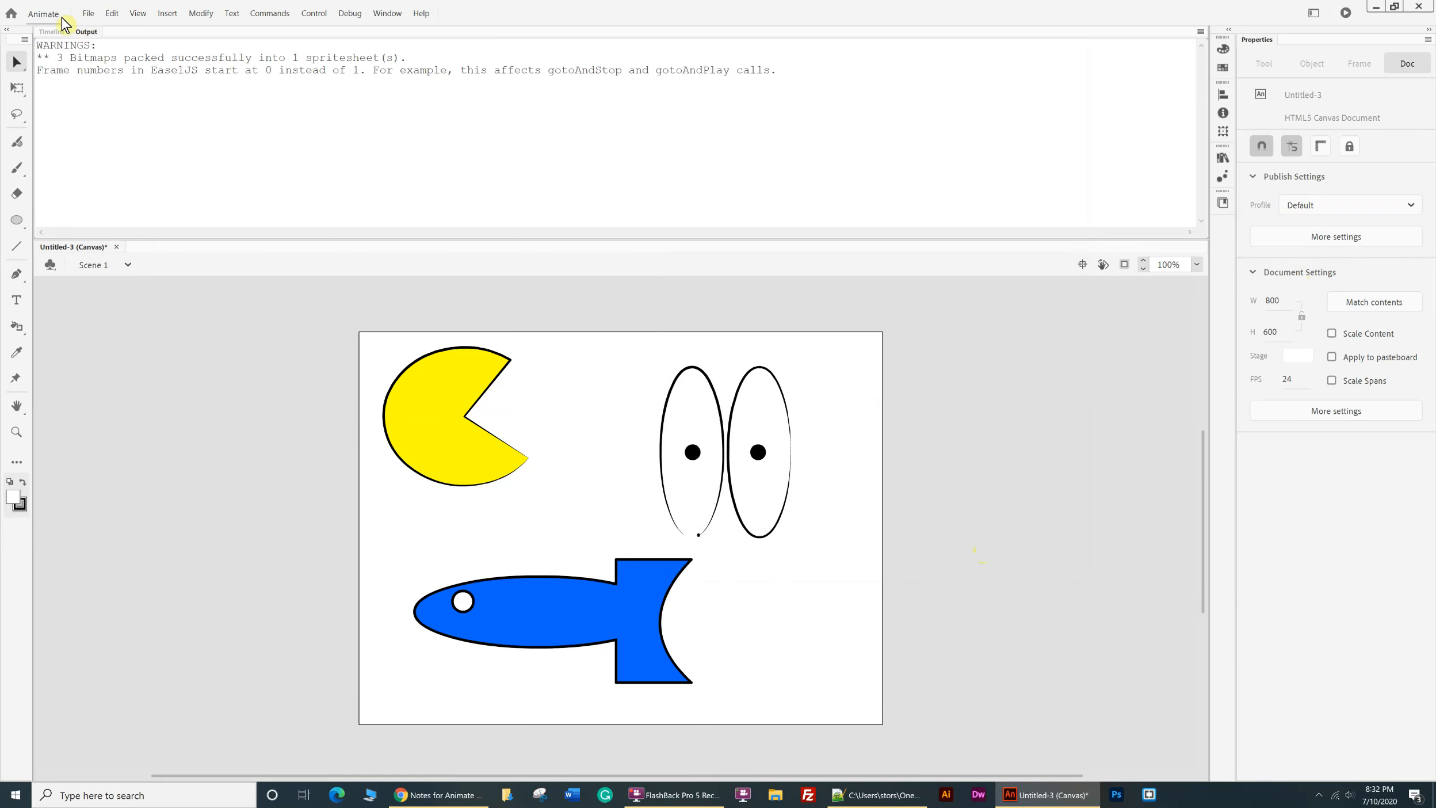
left_click(52, 32)
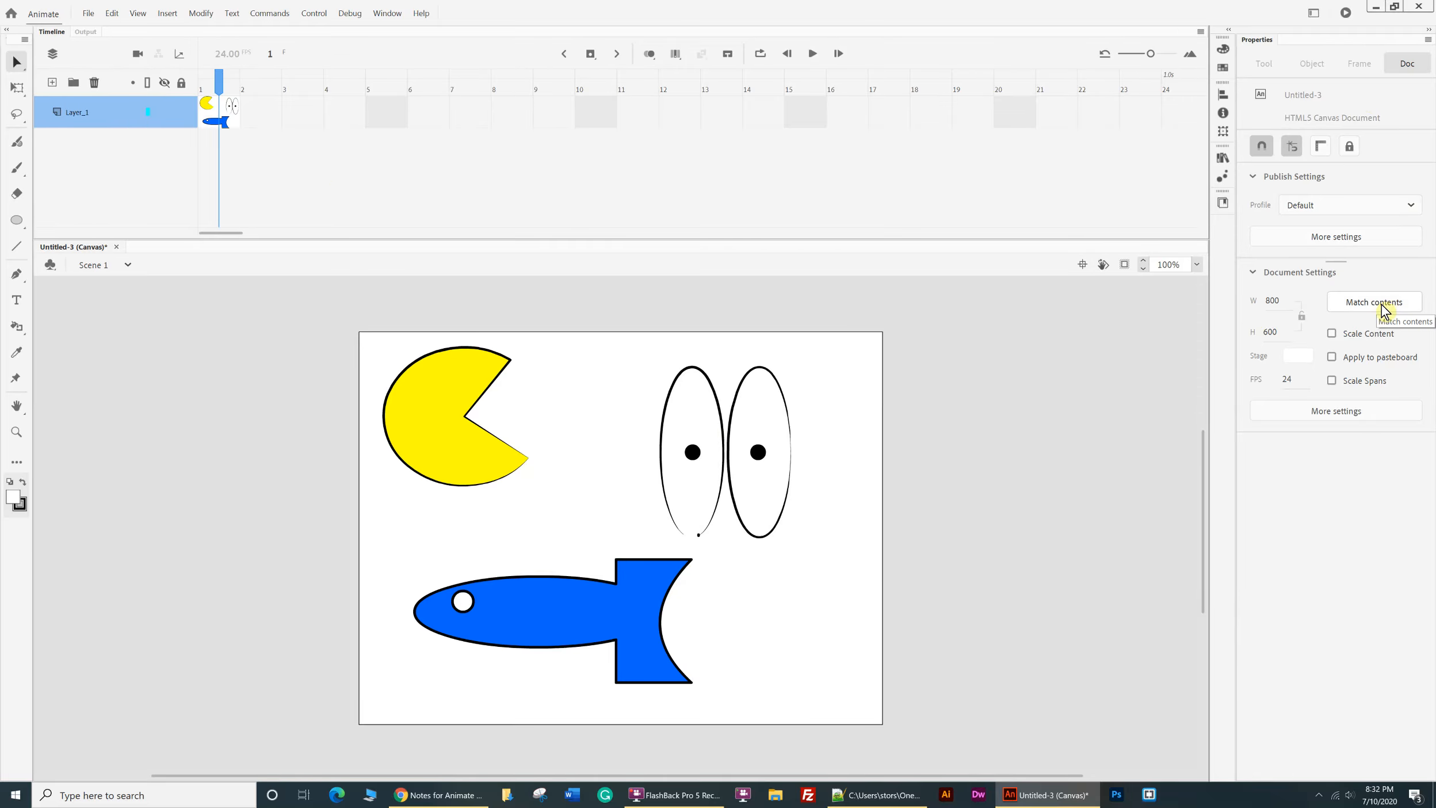
- Set the stage color to light green in the document settings
left_click(1342, 411)
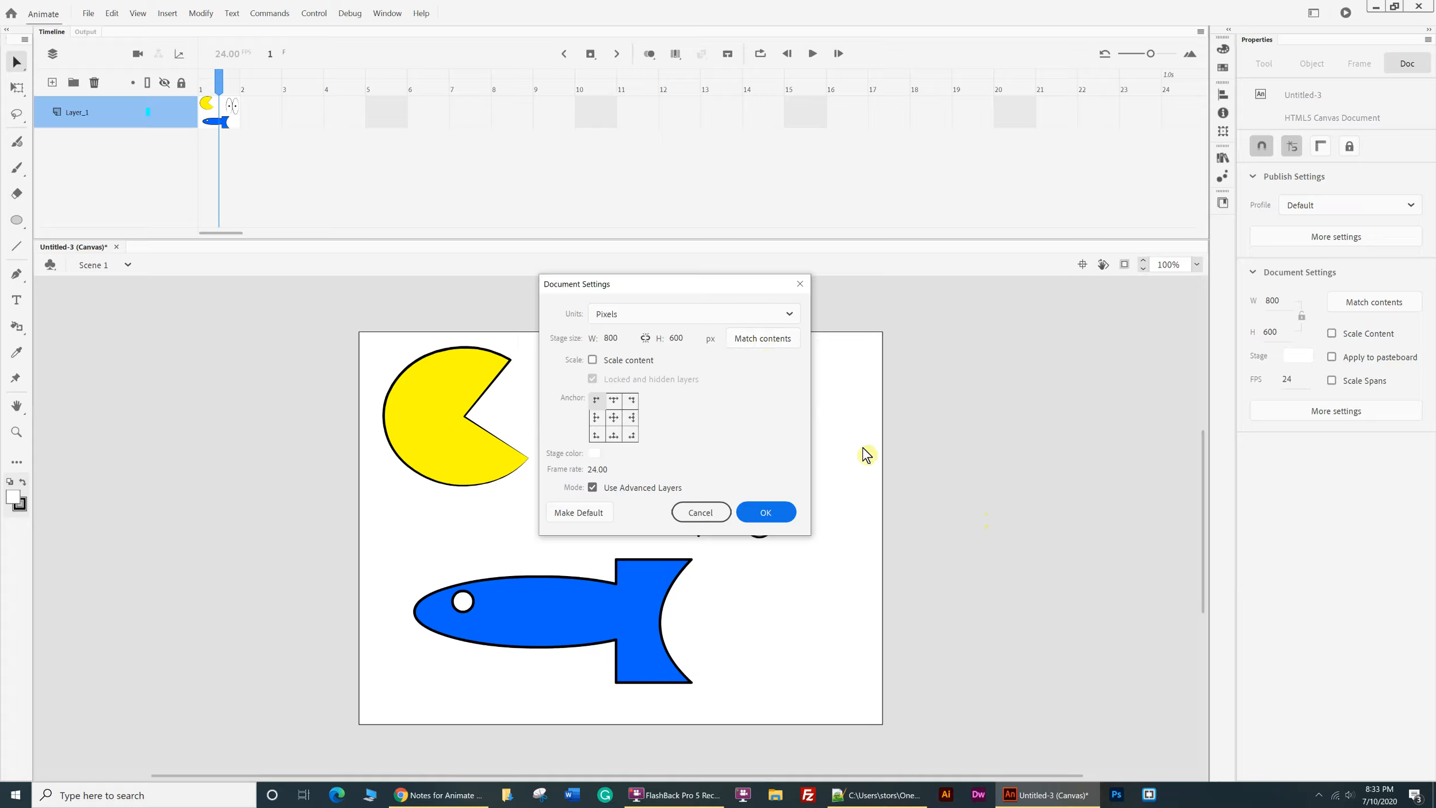
left_click(594, 453)
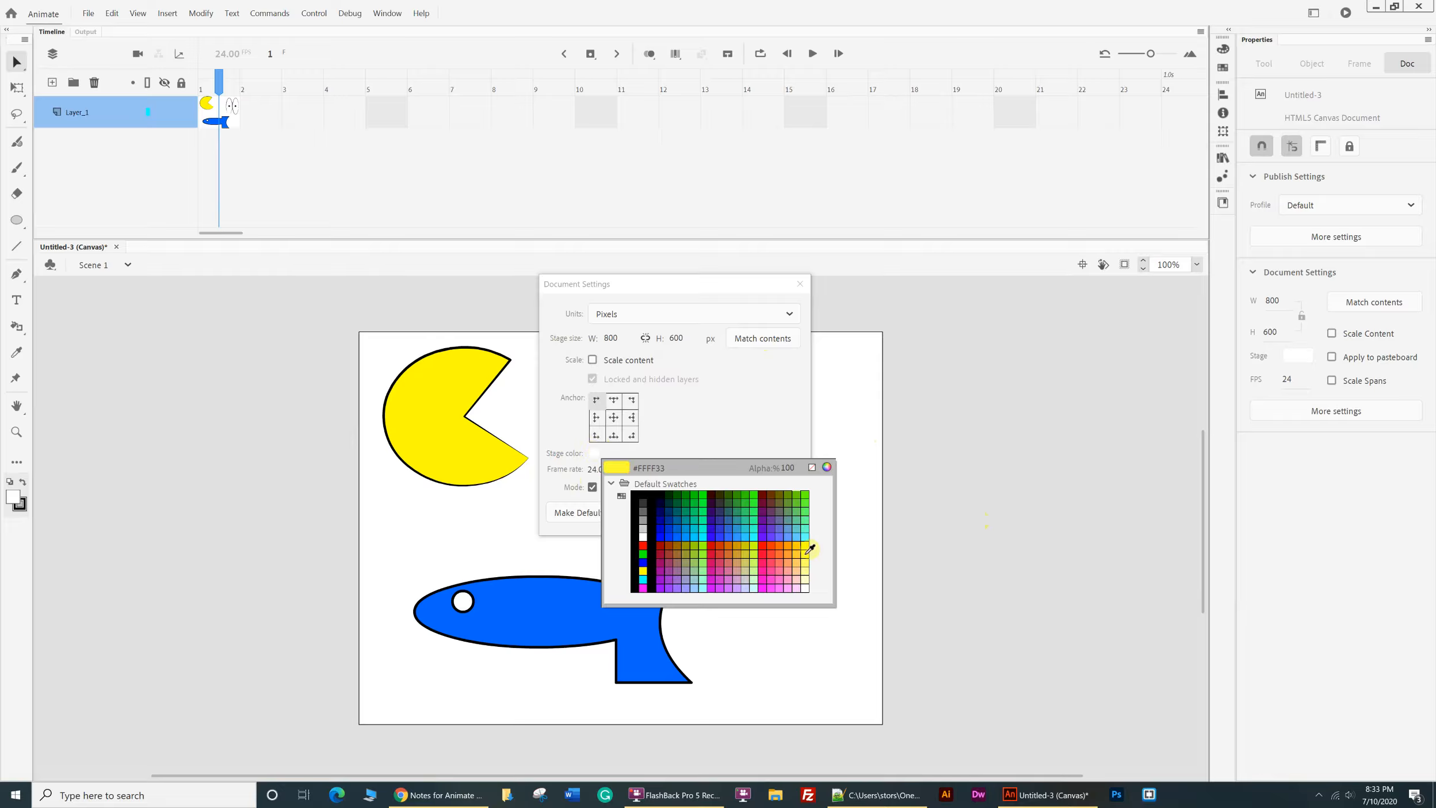
left_click(705, 571)
left_click(765, 509)
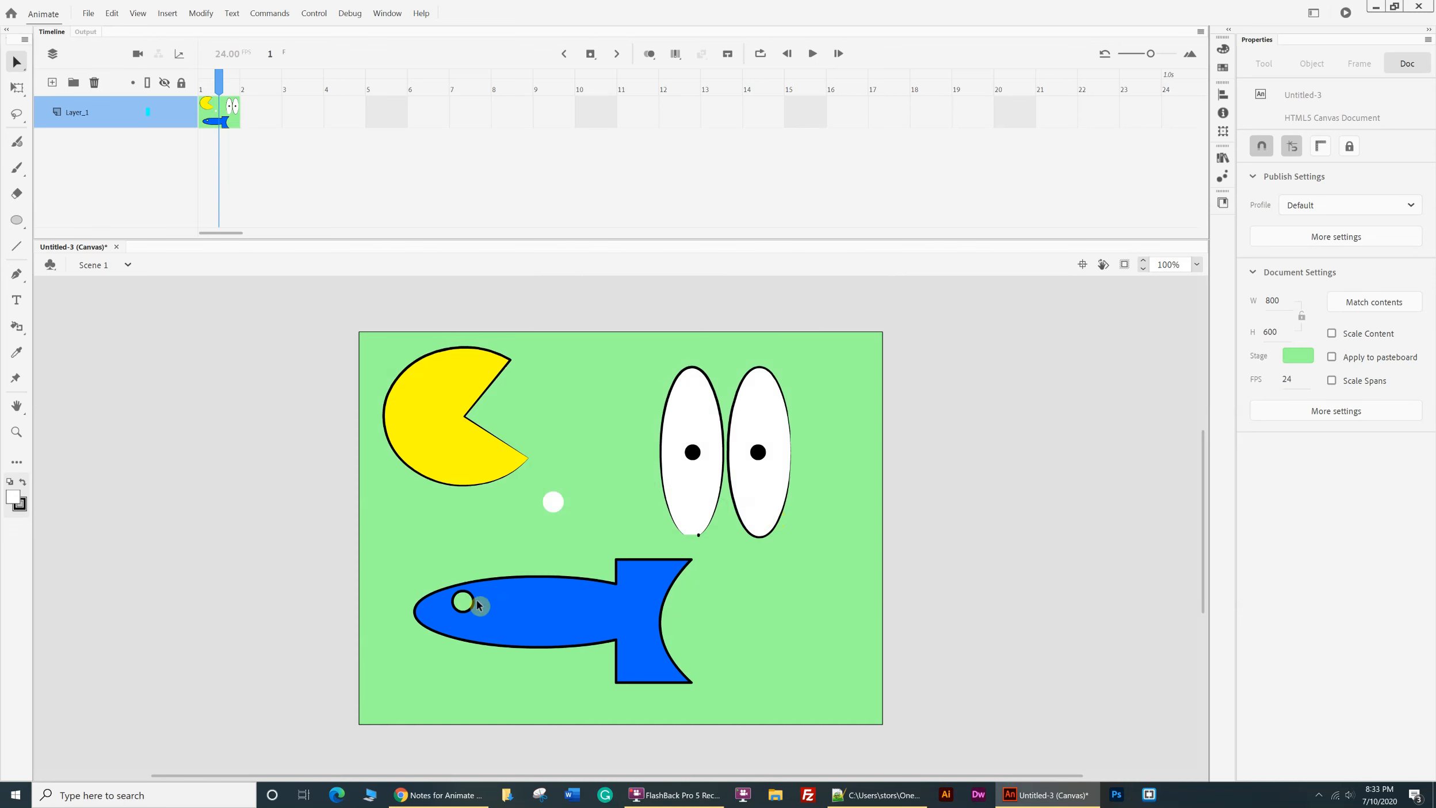
- Move the loose white circle fill back inside the fish's eye outline and deselect it
left_click(551, 500)
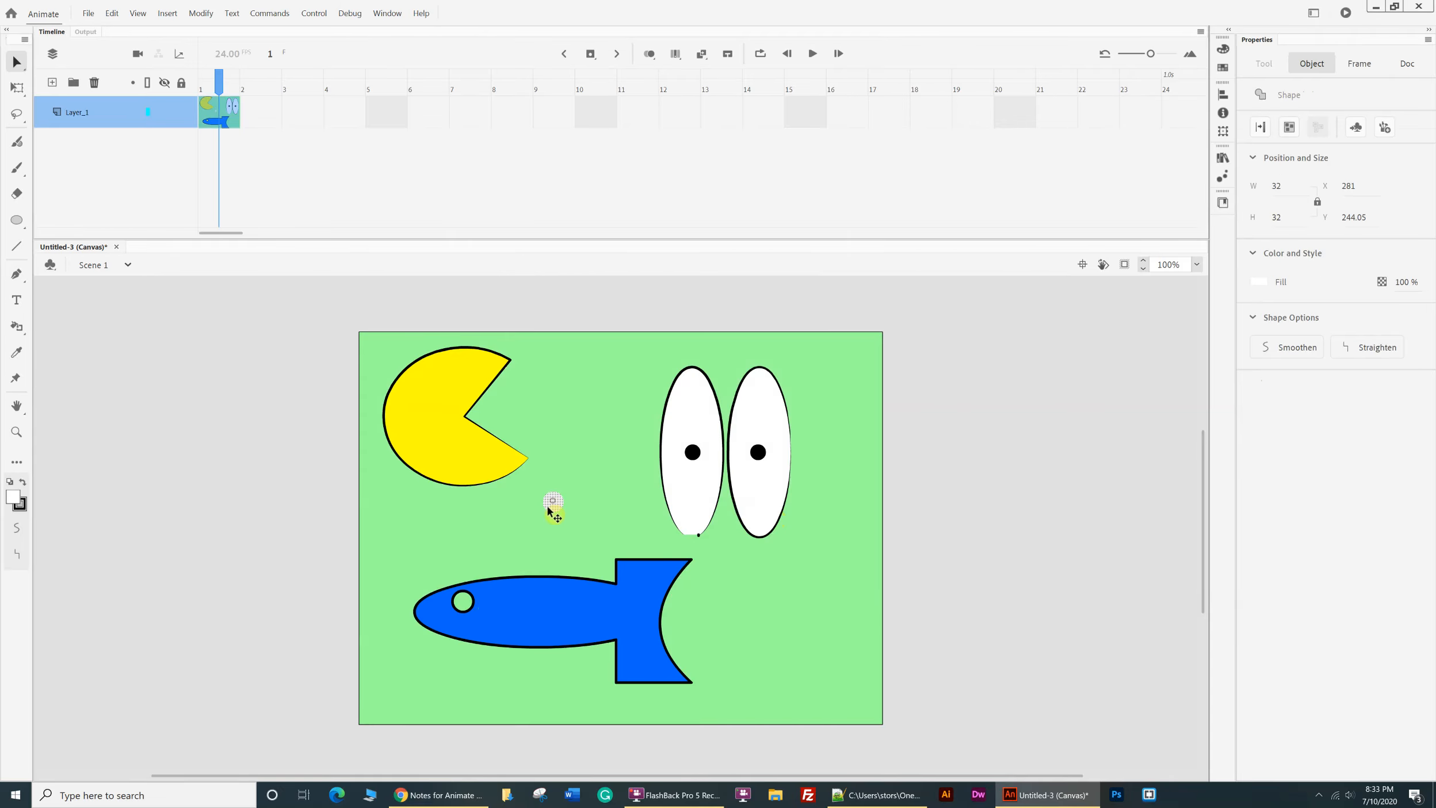
left_click_drag(551, 503, 461, 604)
left_click(558, 480)
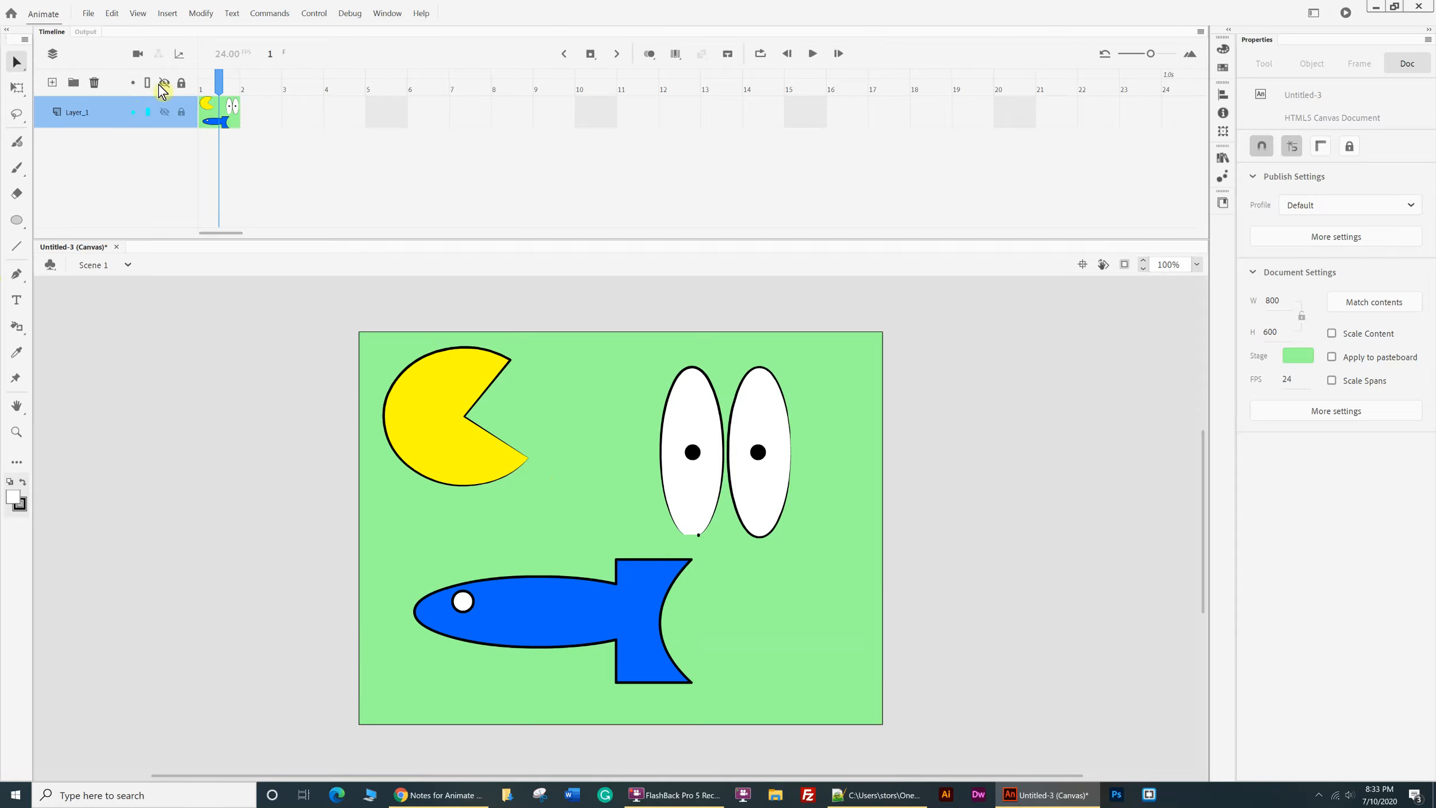
- Create a new HTML5 Canvas document from the Medium web preset, 800 x 600 at 24 fps
left_click(88, 13)
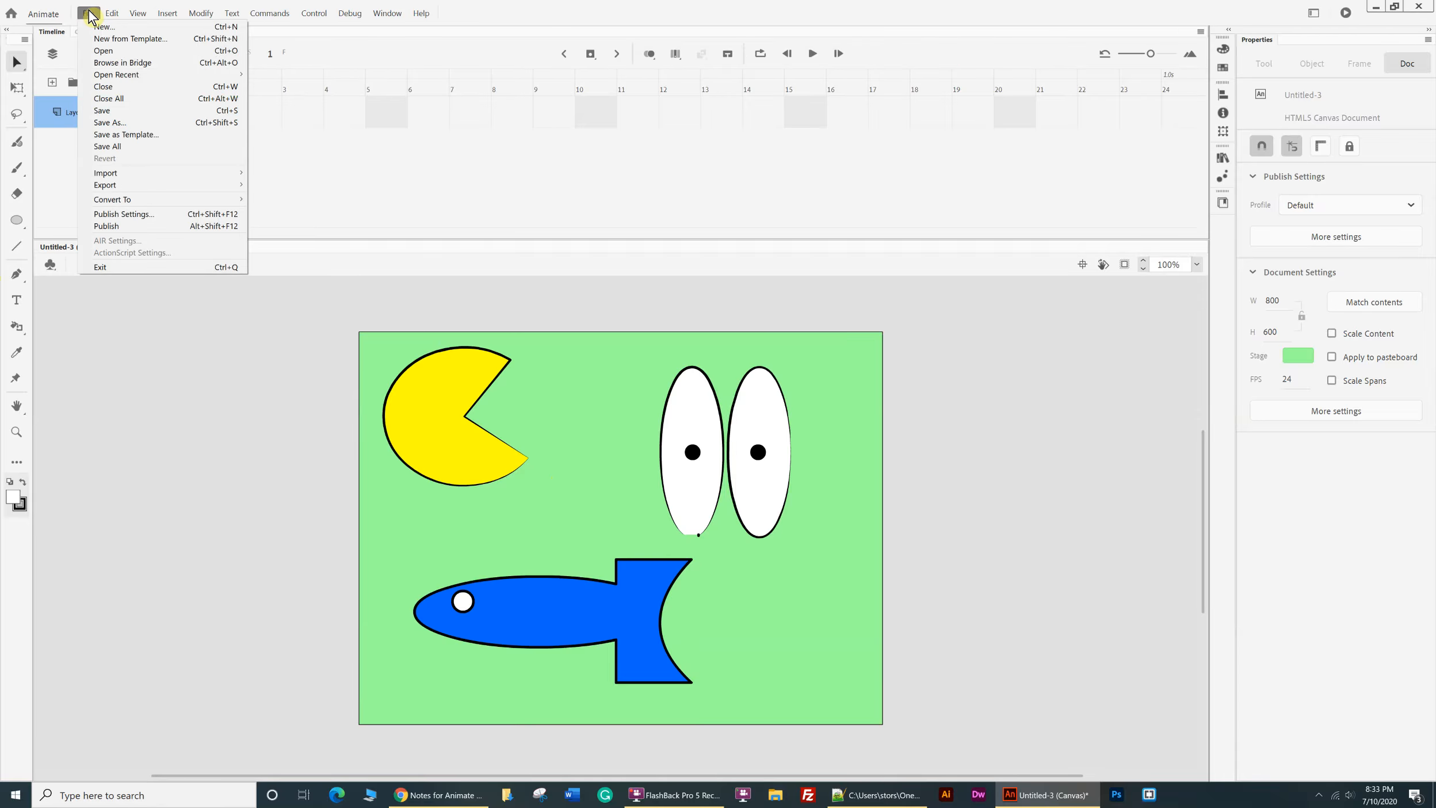
left_click(93, 27)
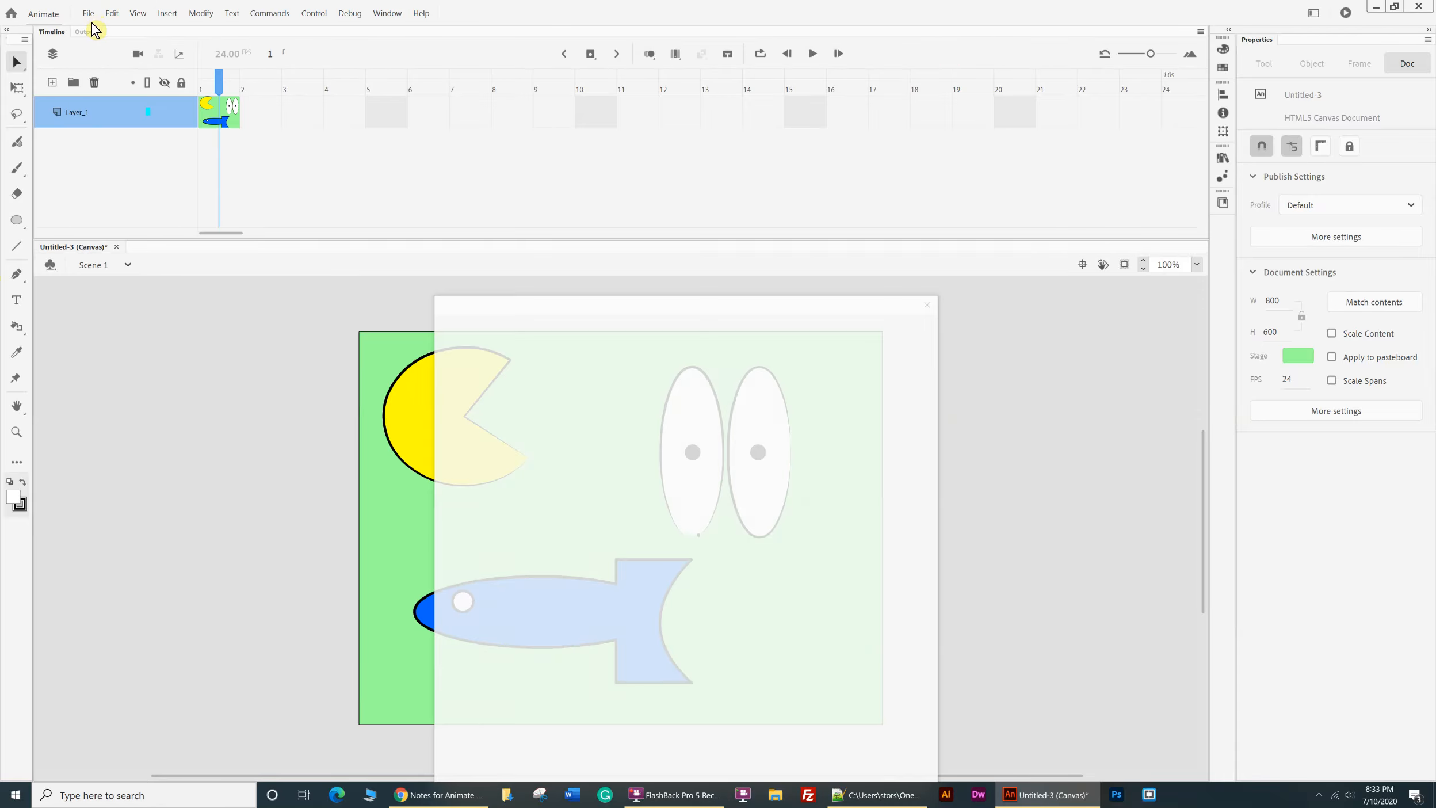
left_click_drag(546, 186, 552, 163)
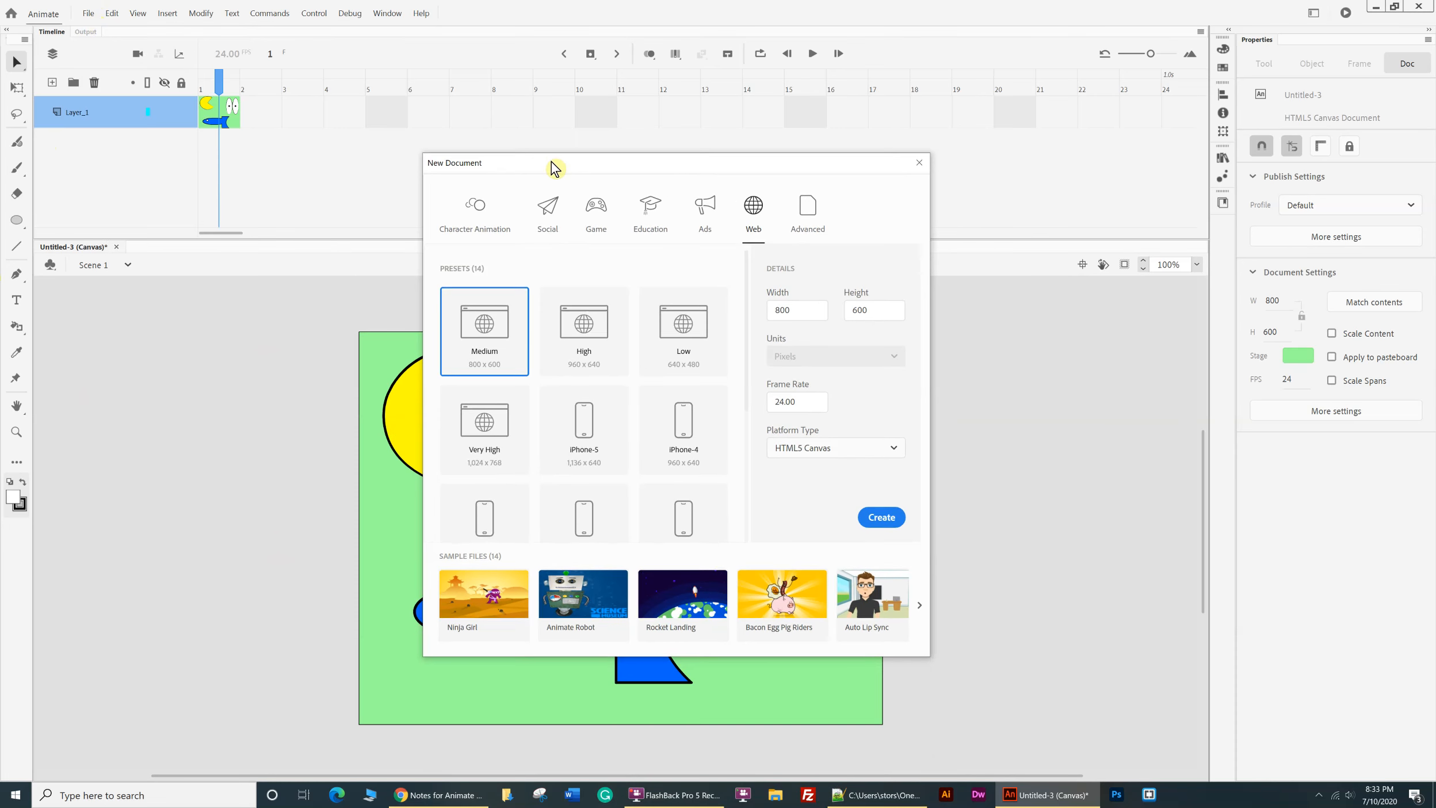
left_click(886, 518)
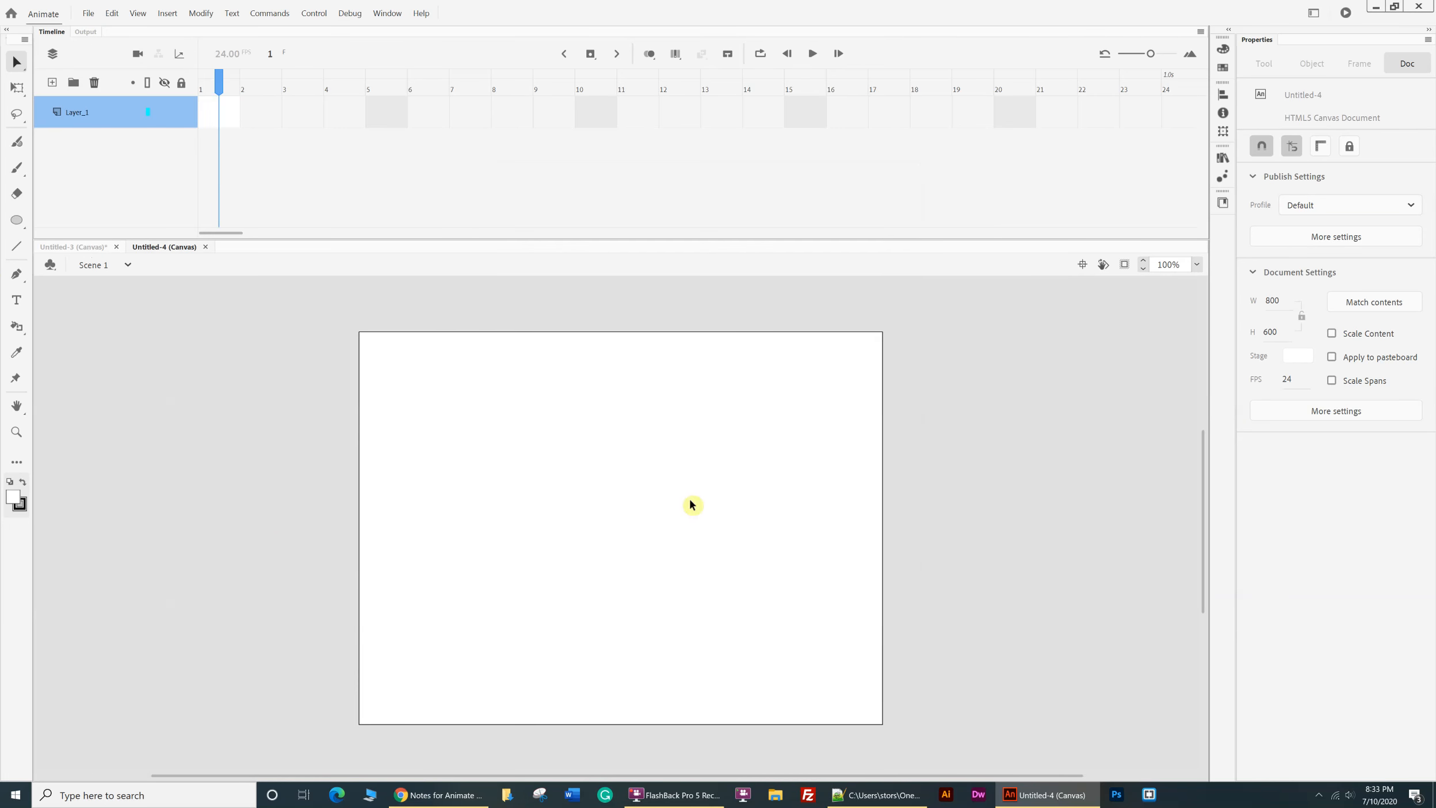
- Draw a circle about 65 px wide near the stage's upper-left corner and insert a keyframe at frame 15
left_click(17, 220)
left_click_drag(396, 364, 440, 408)
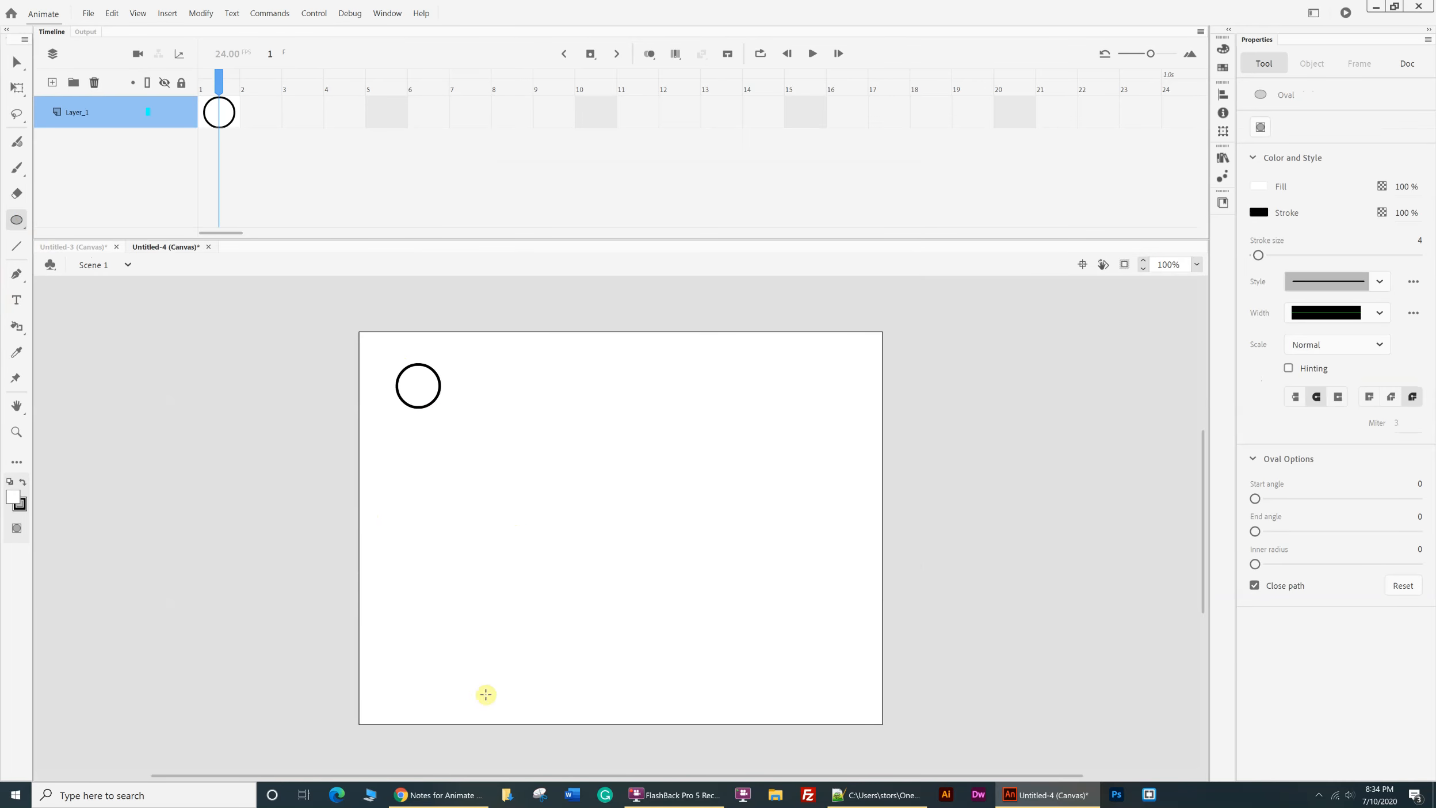
left_click(801, 119)
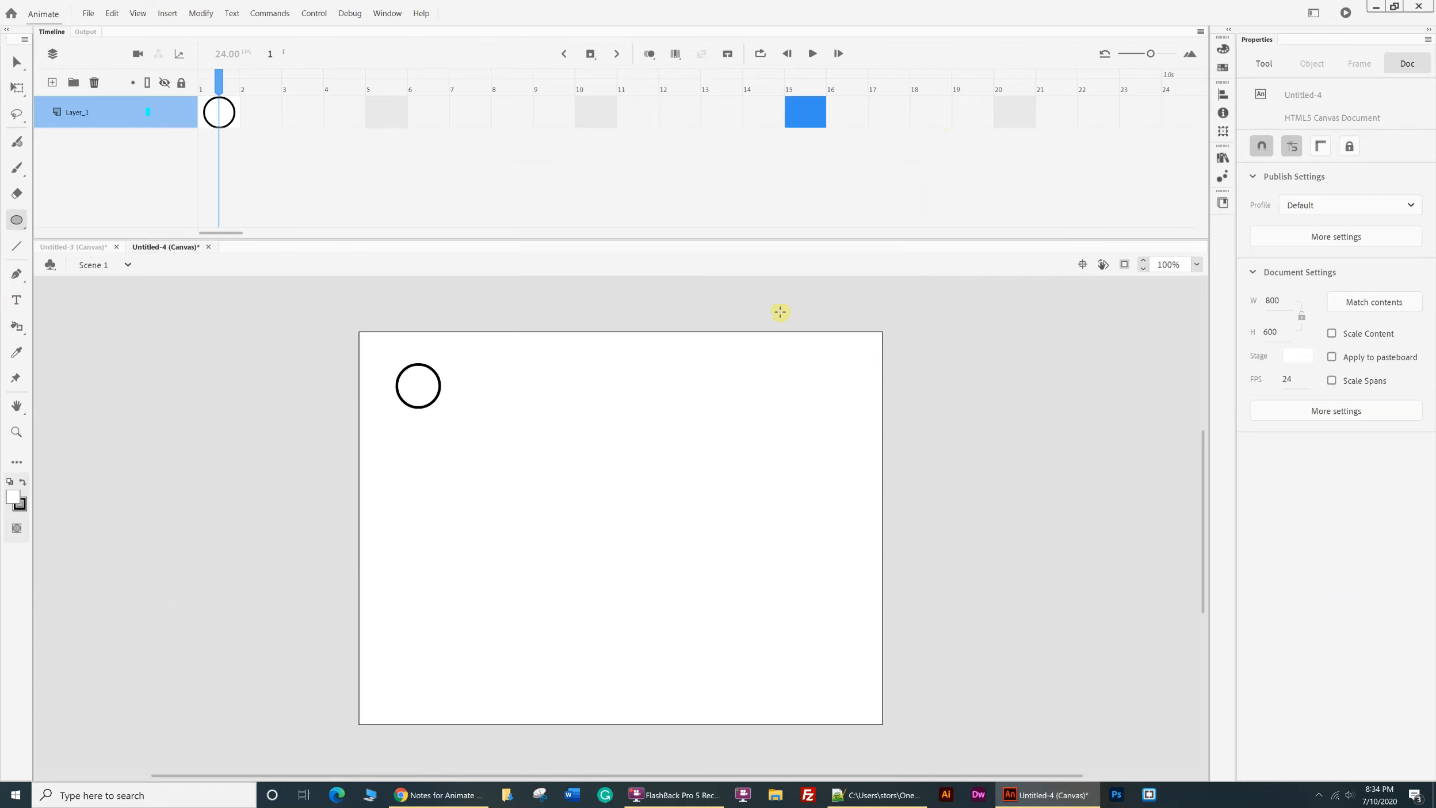
key("F6")
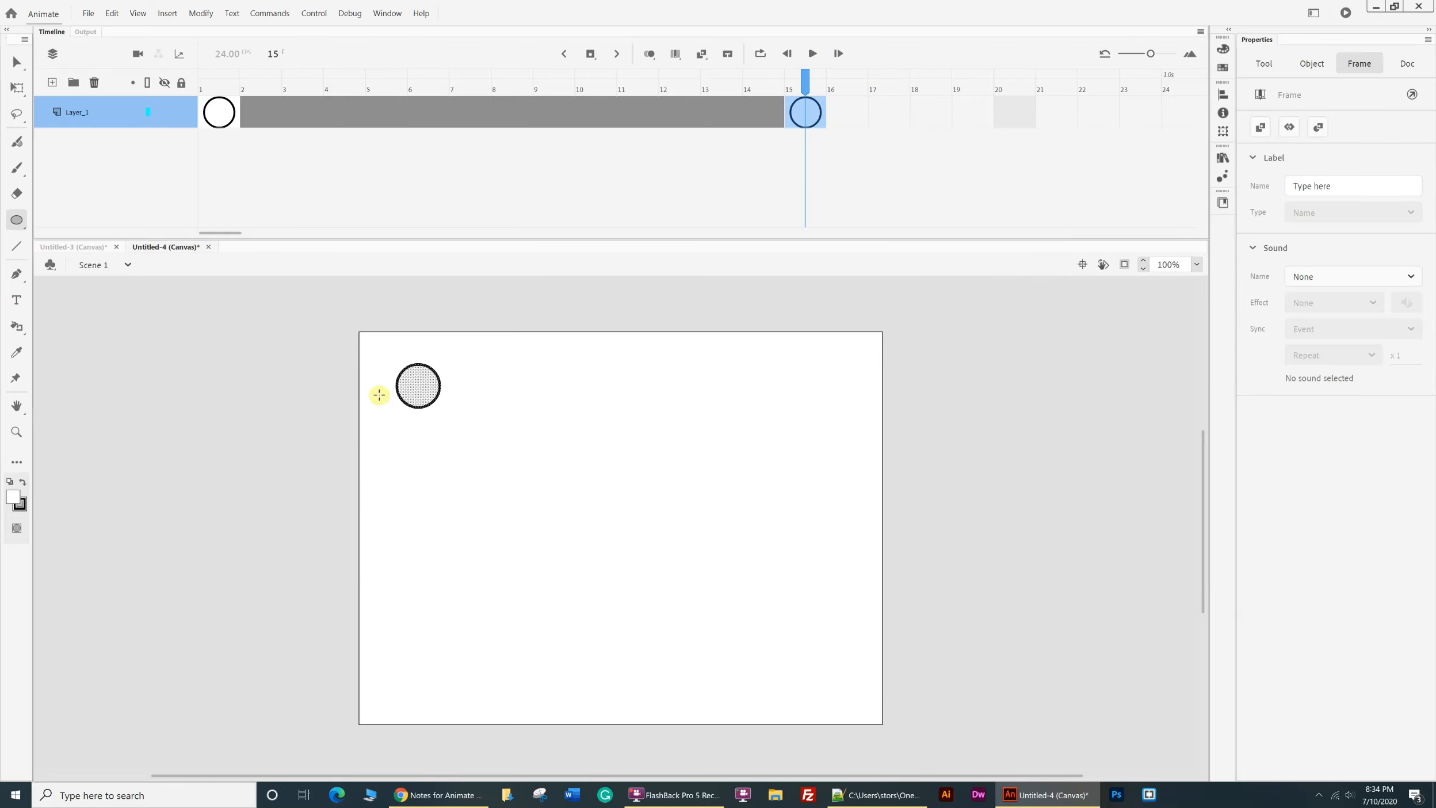
- Select the whole circle at frame 15 and move it to the stage's lower middle at about X 373, Y 423
left_click(17, 62)
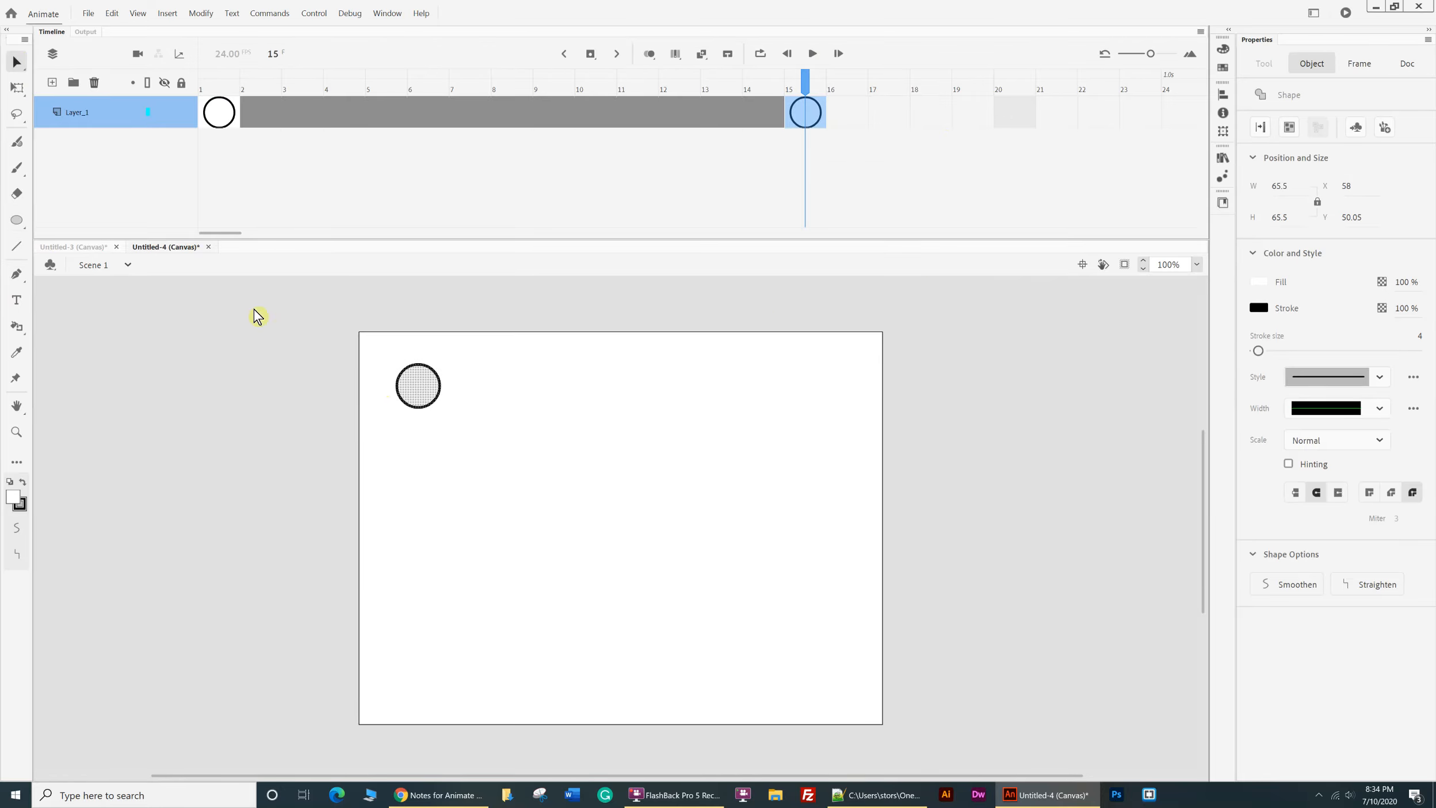
left_click_drag(372, 343, 552, 484)
left_click_drag(413, 393, 620, 640)
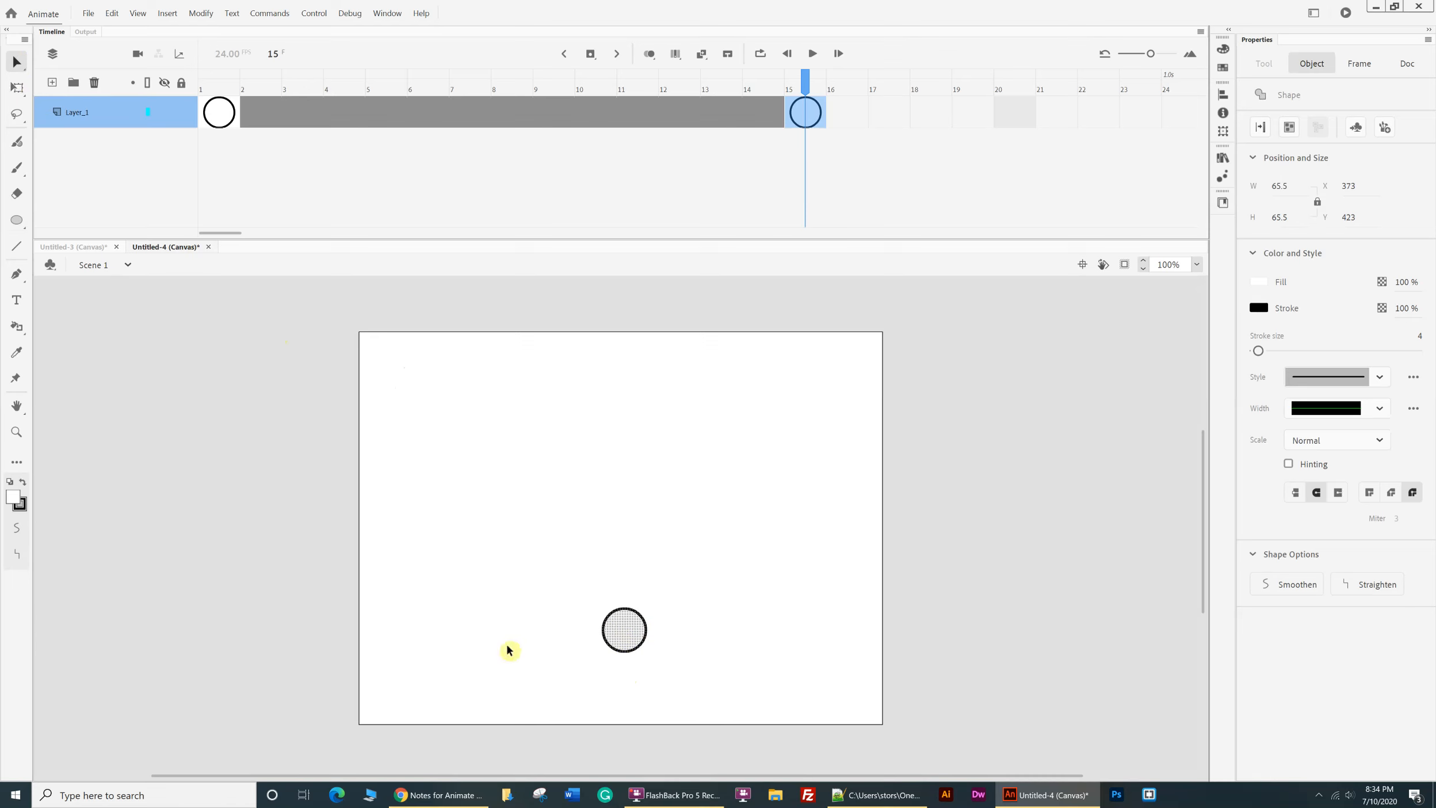
- Start a Free Transform on the circle at frame 15
left_click(17, 87)
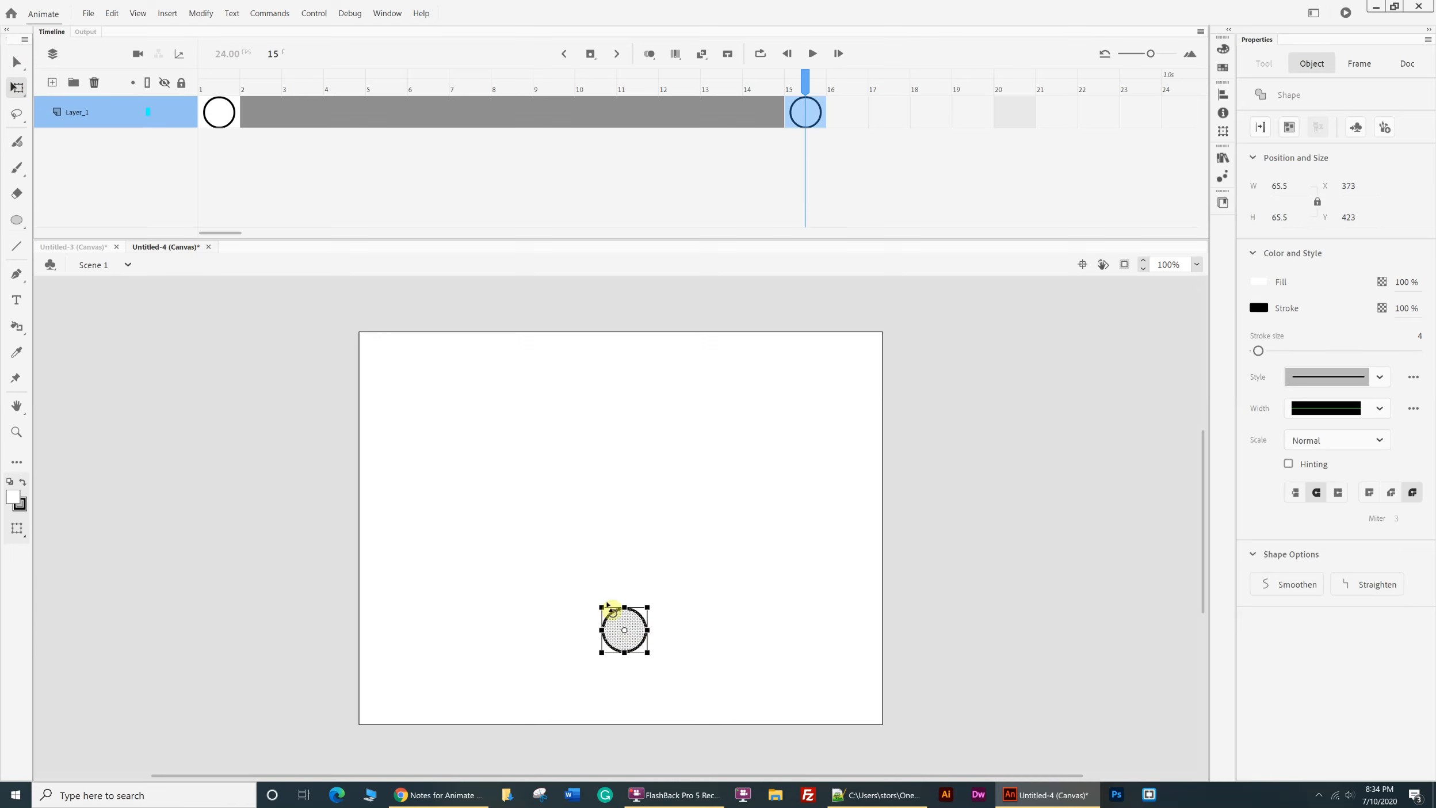